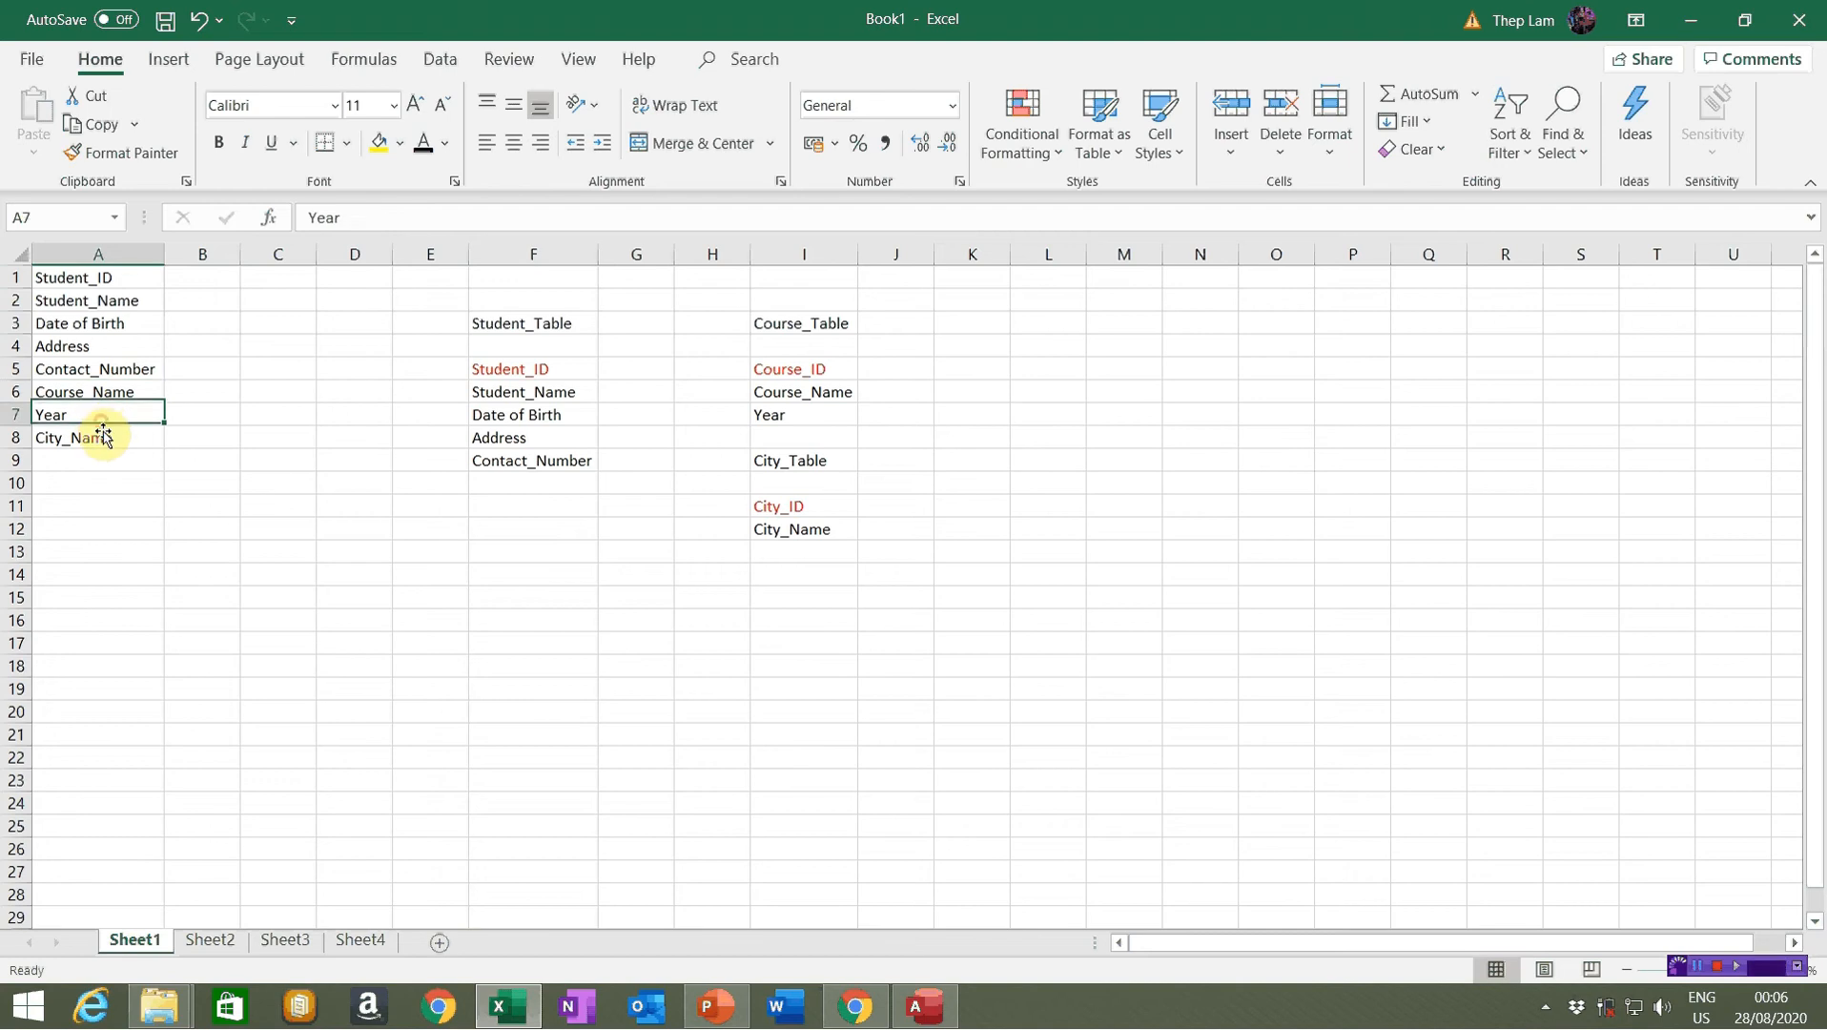
Examine the full list of student, course and city fields in cells A1:A8
click(102, 441)
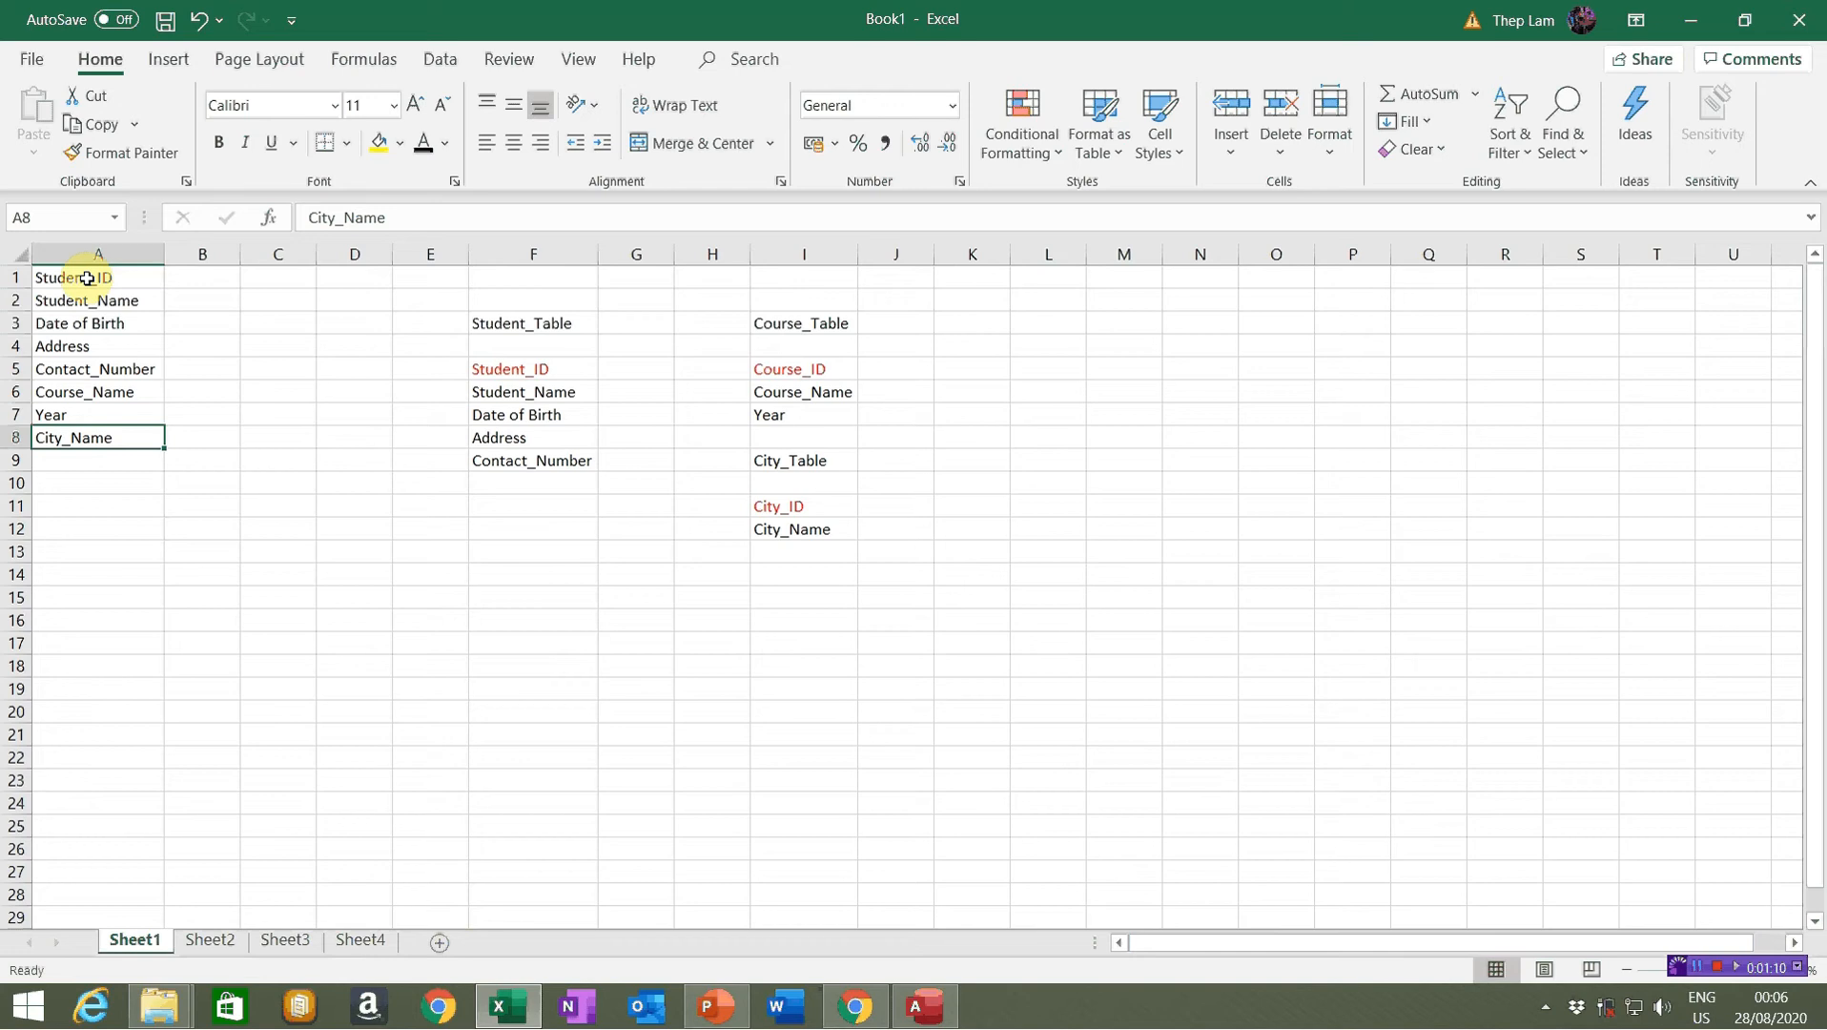
mouse_move(87, 278)
mouse_down()
mouse_move(92, 351)
mouse_move(96, 300)
mouse_up()
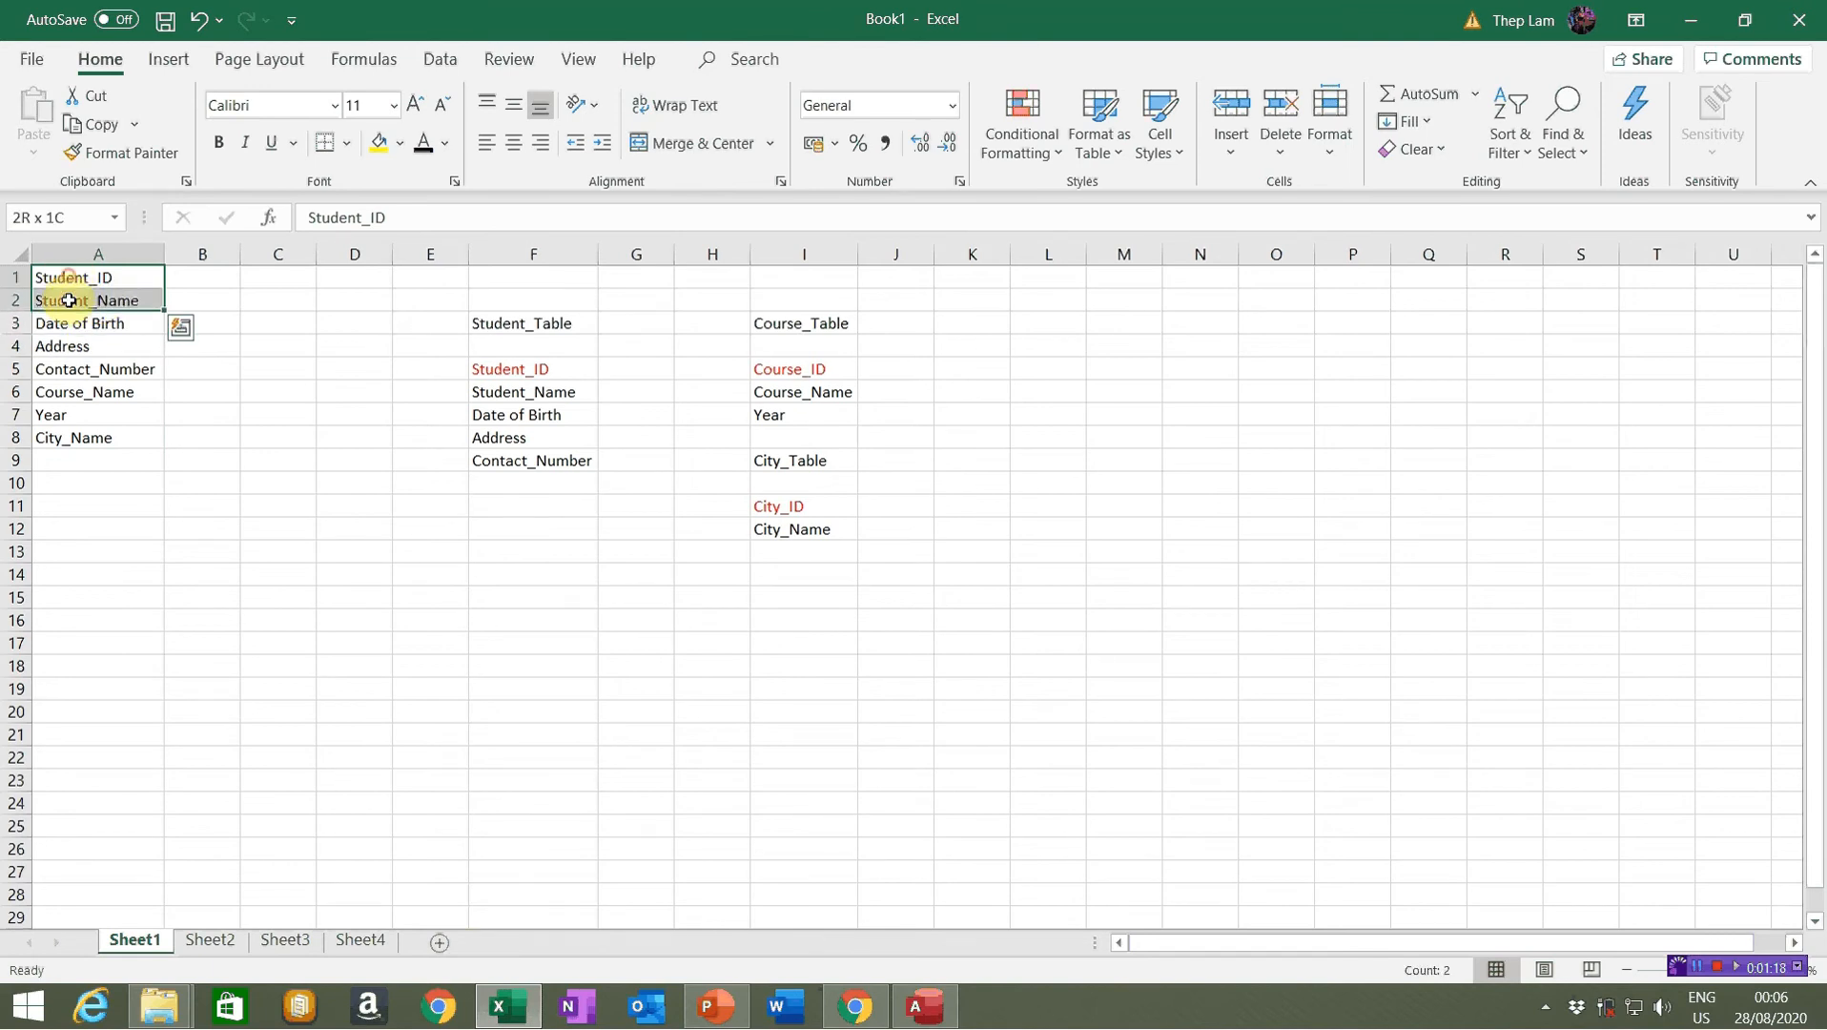
mouse_move(82, 437)
mouse_down()
mouse_move(86, 322)
mouse_move(94, 444)
mouse_up()
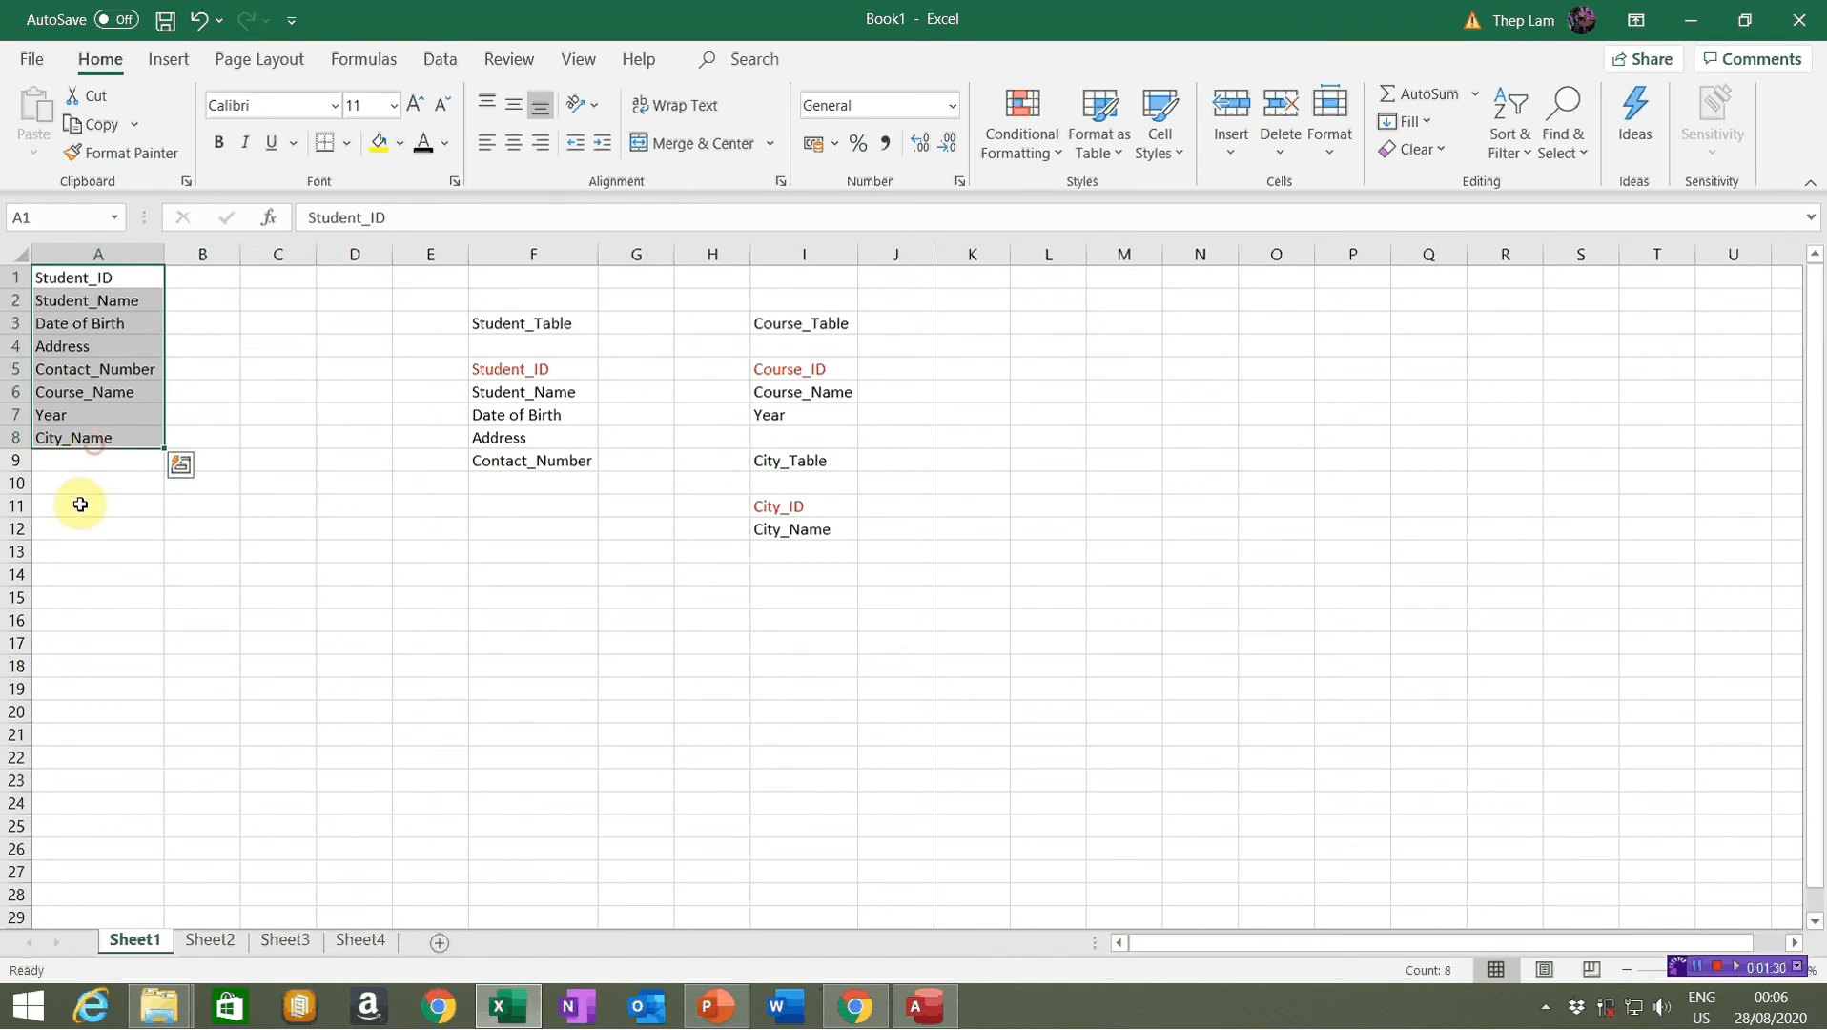
click(97, 485)
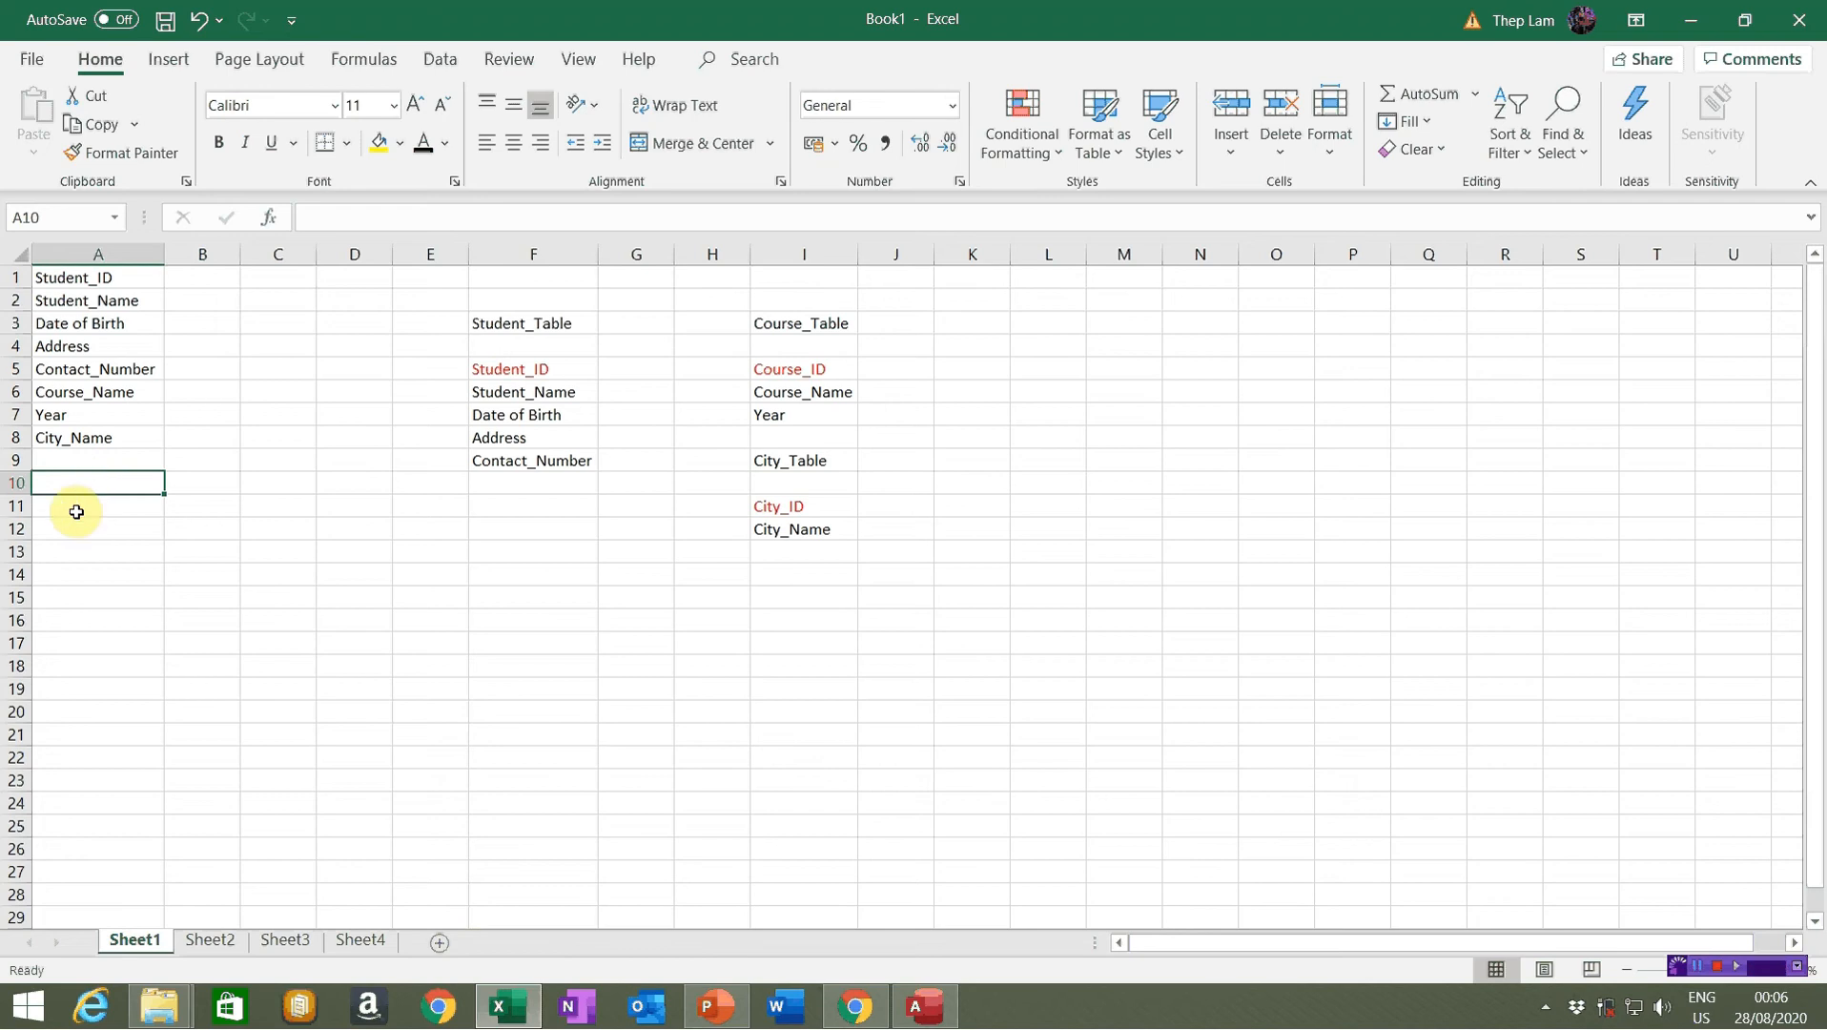
drag(65, 441, 52, 363)
click(130, 544)
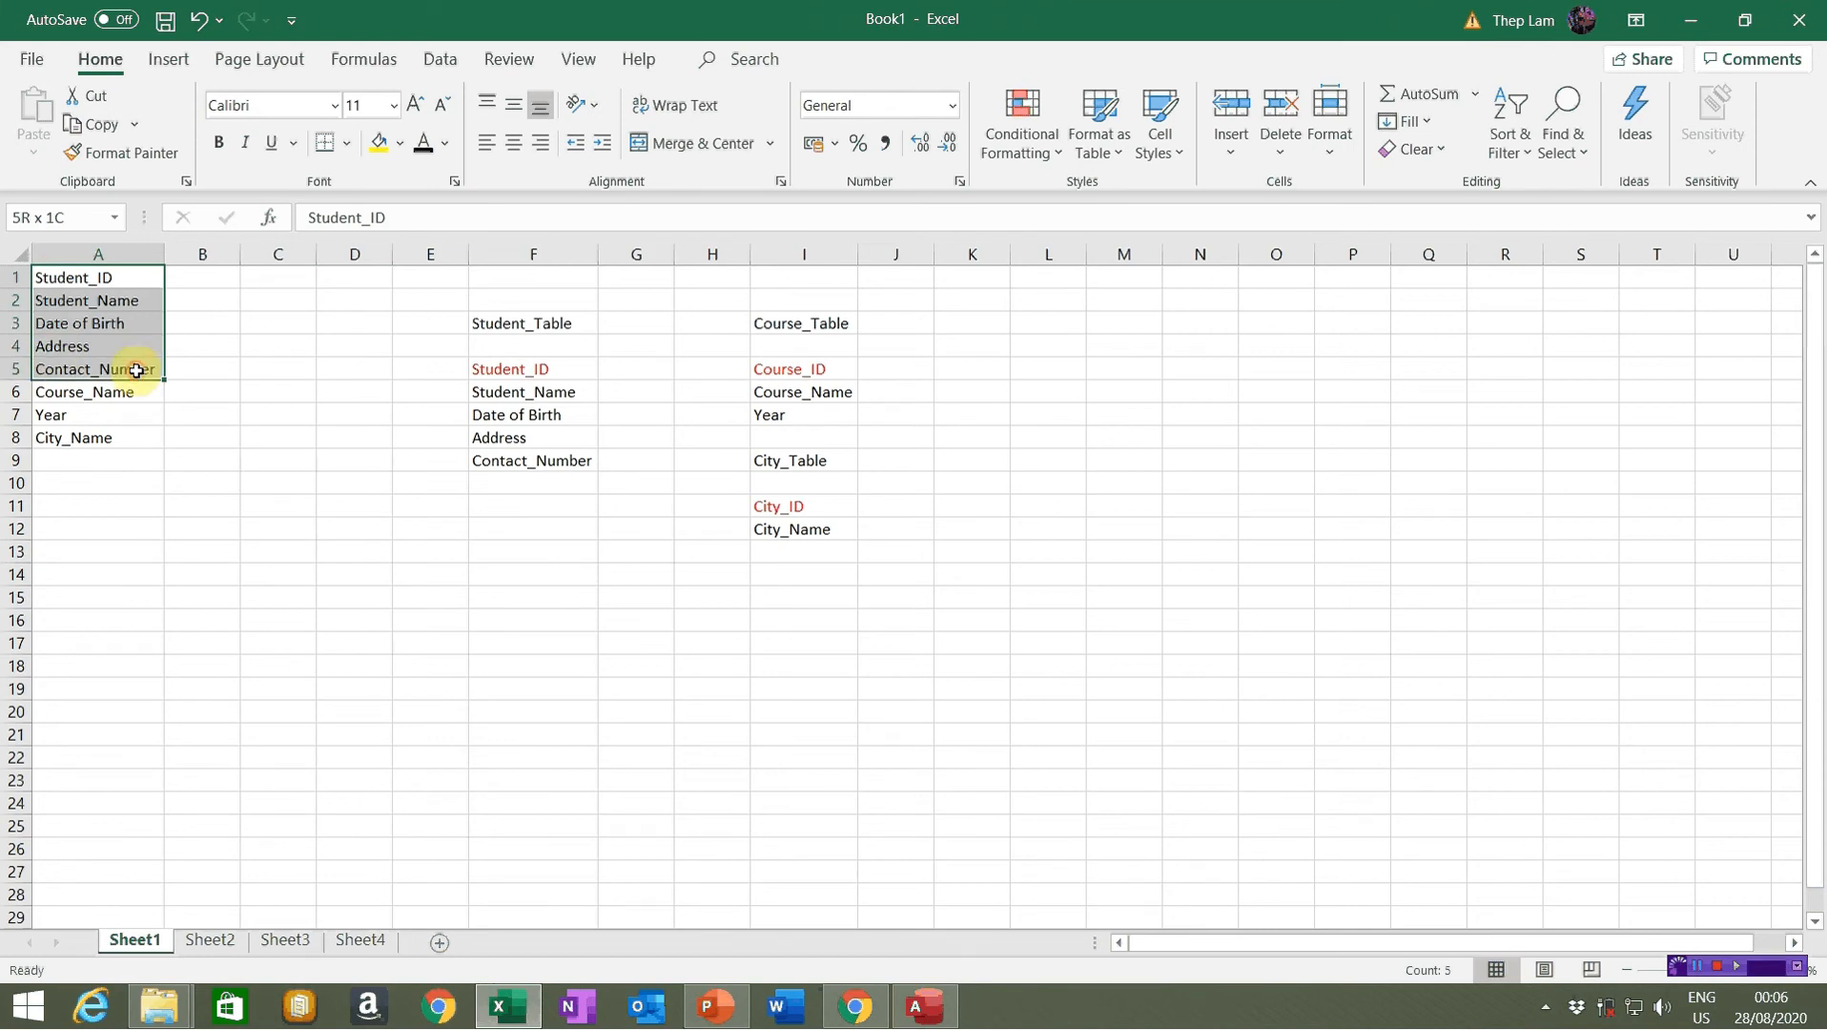
click(167, 545)
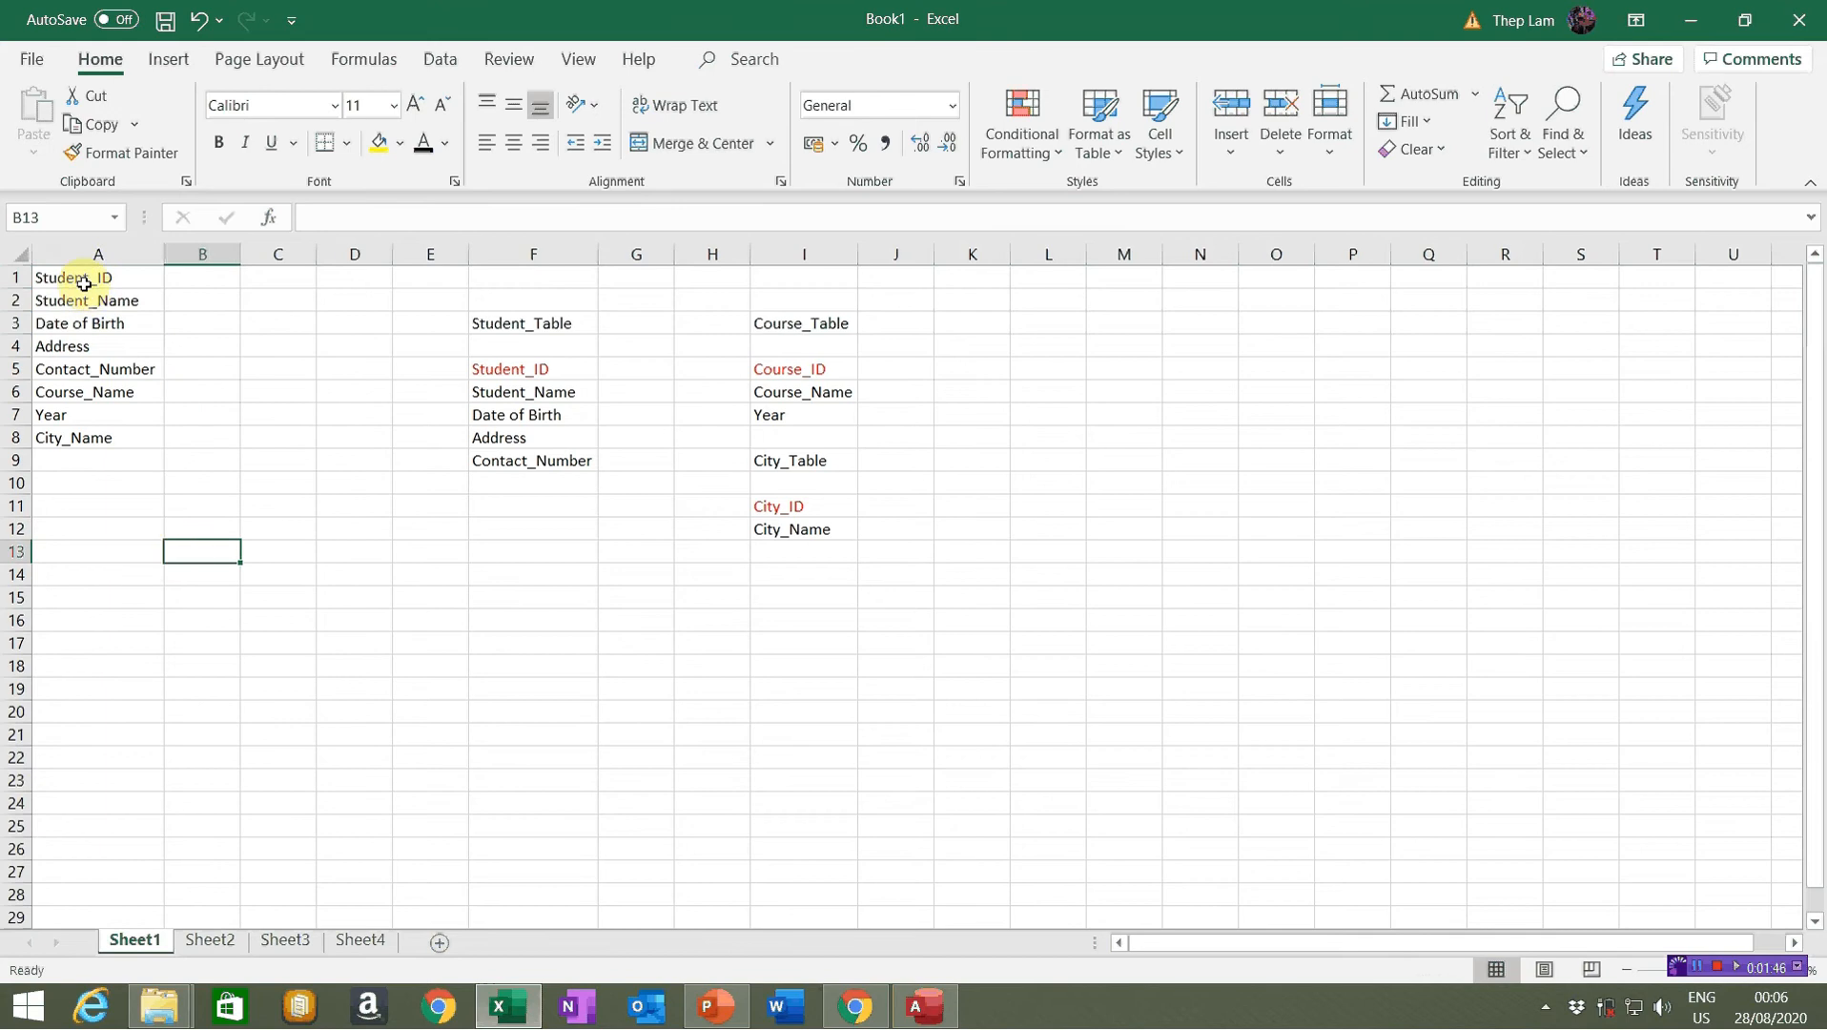
Compare the student and course fields in column A with the fields grouped under Student_Table and Course_Table
drag(82, 277, 82, 358)
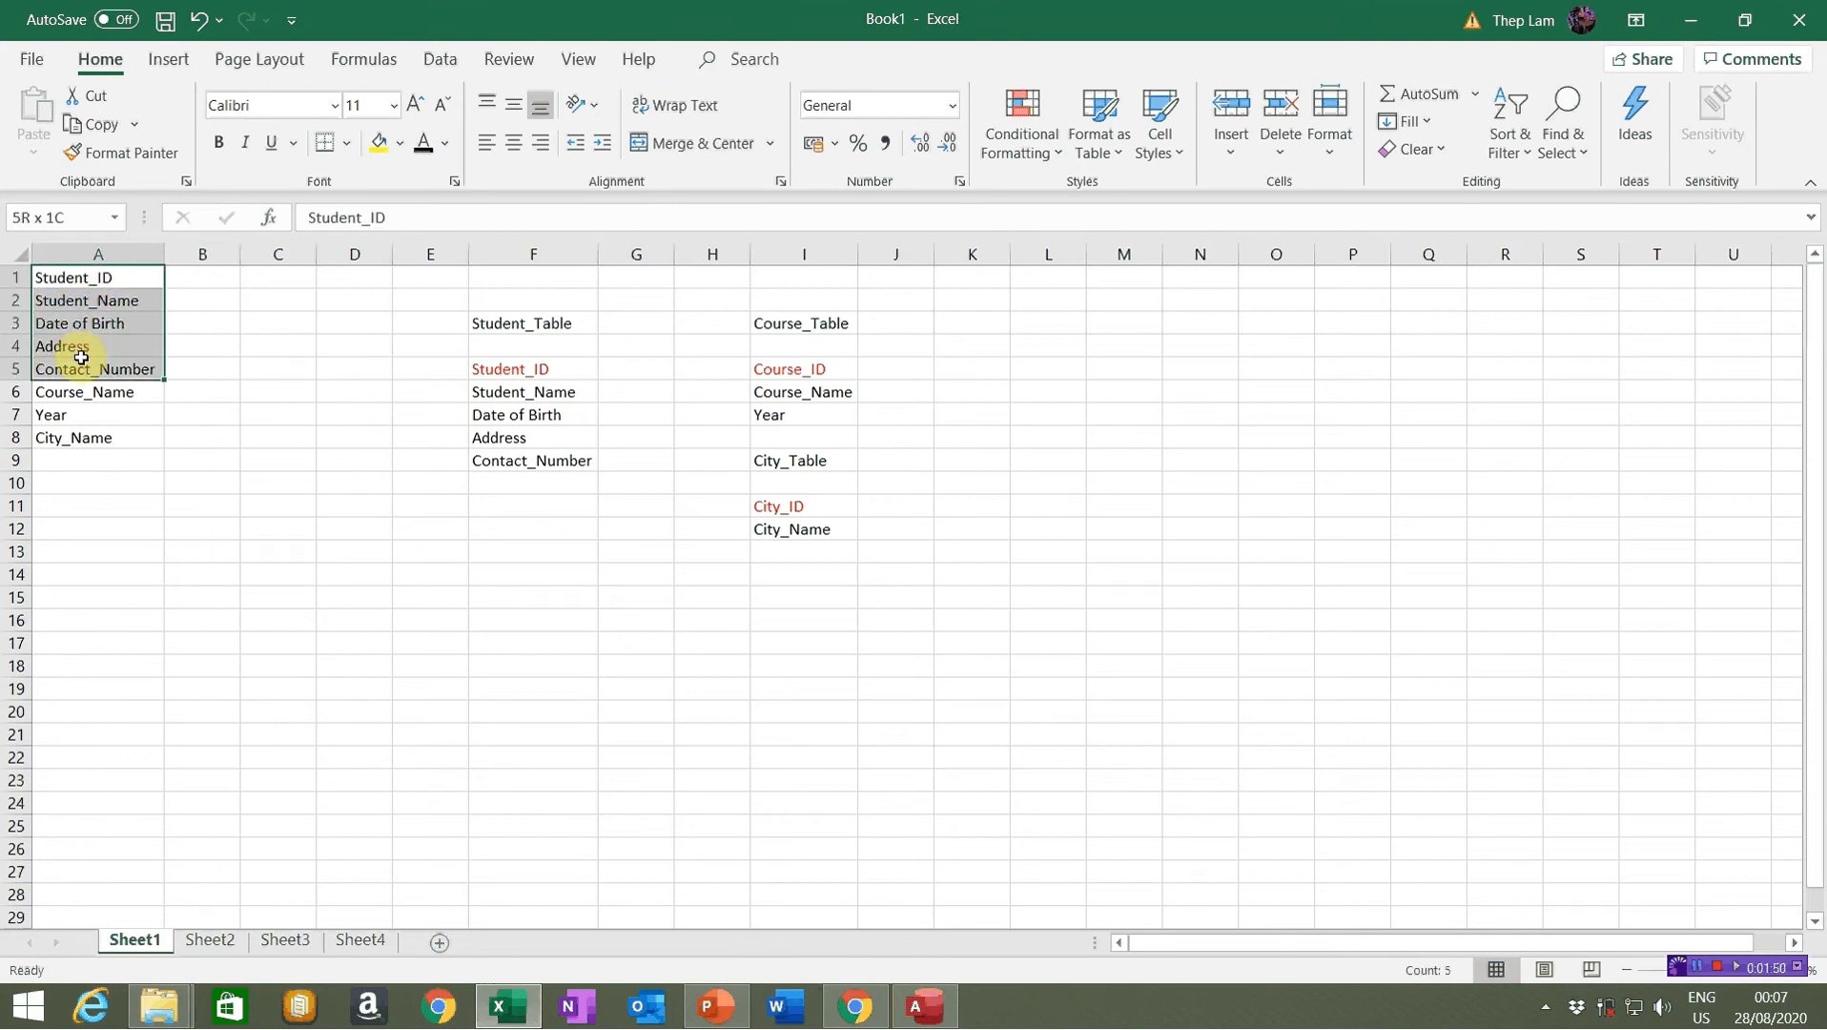
drag(61, 277, 63, 364)
drag(515, 463, 499, 370)
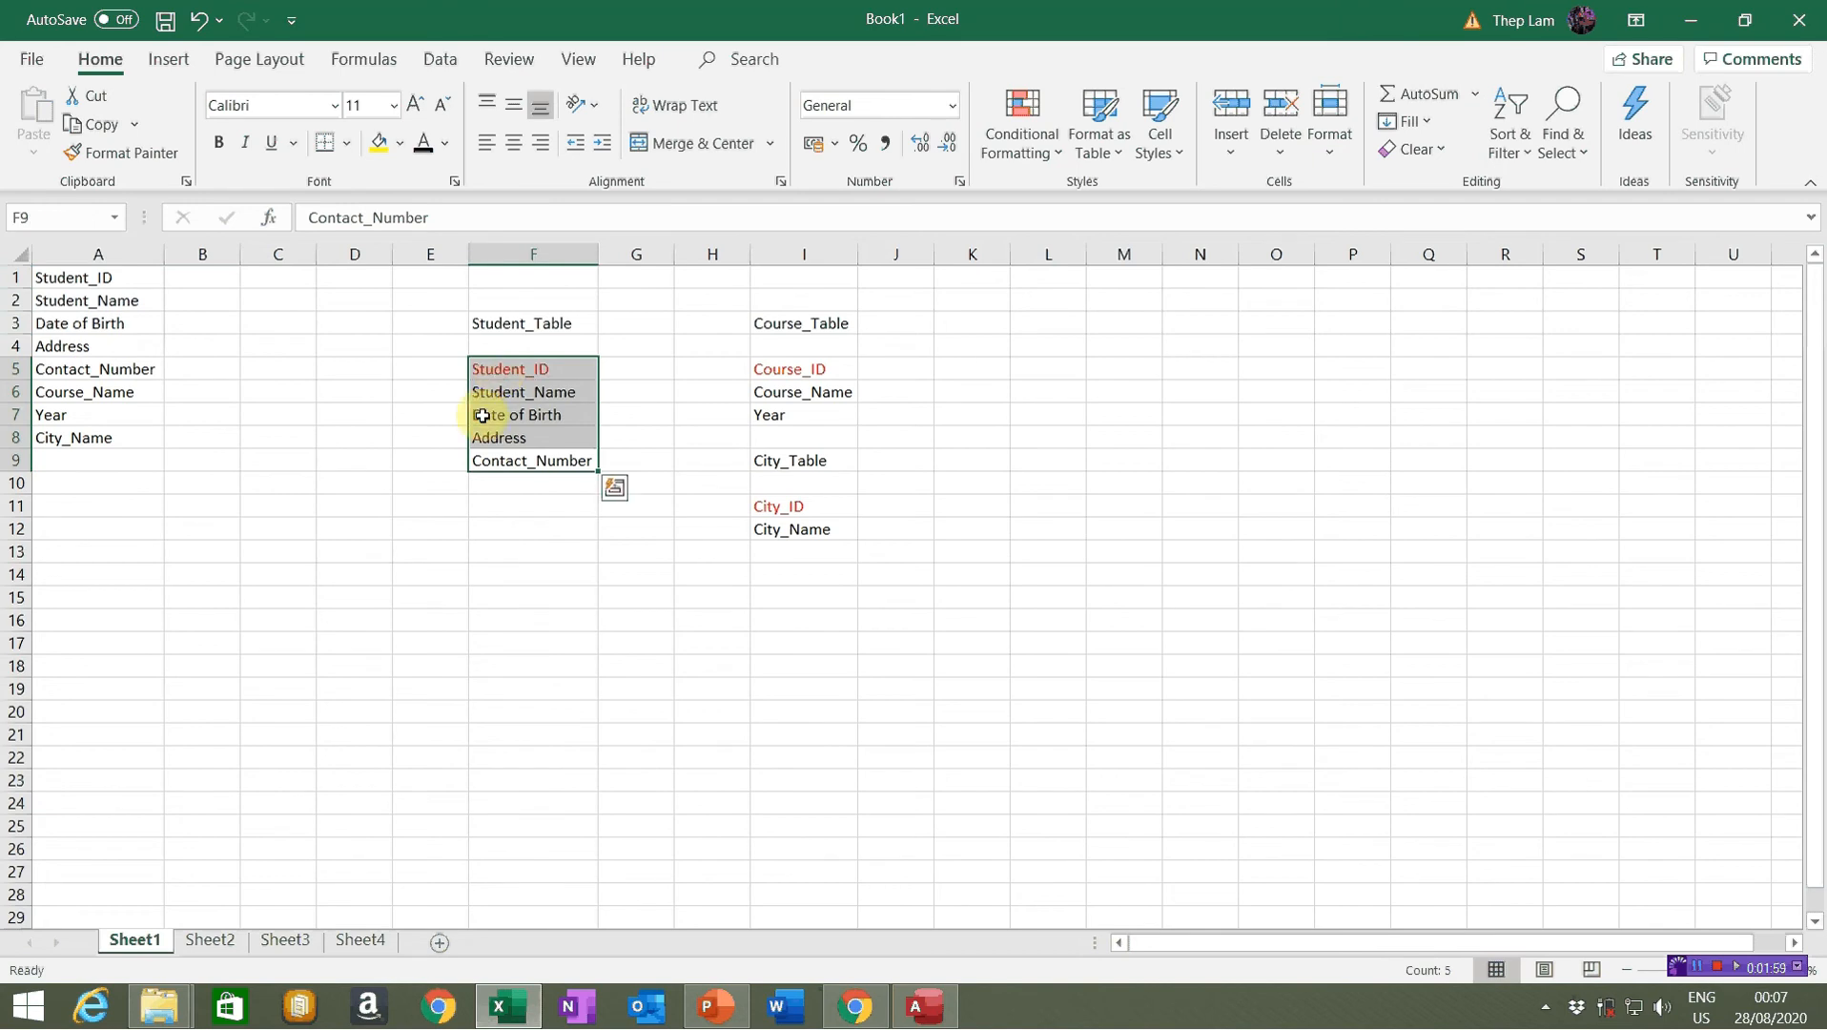
click(491, 323)
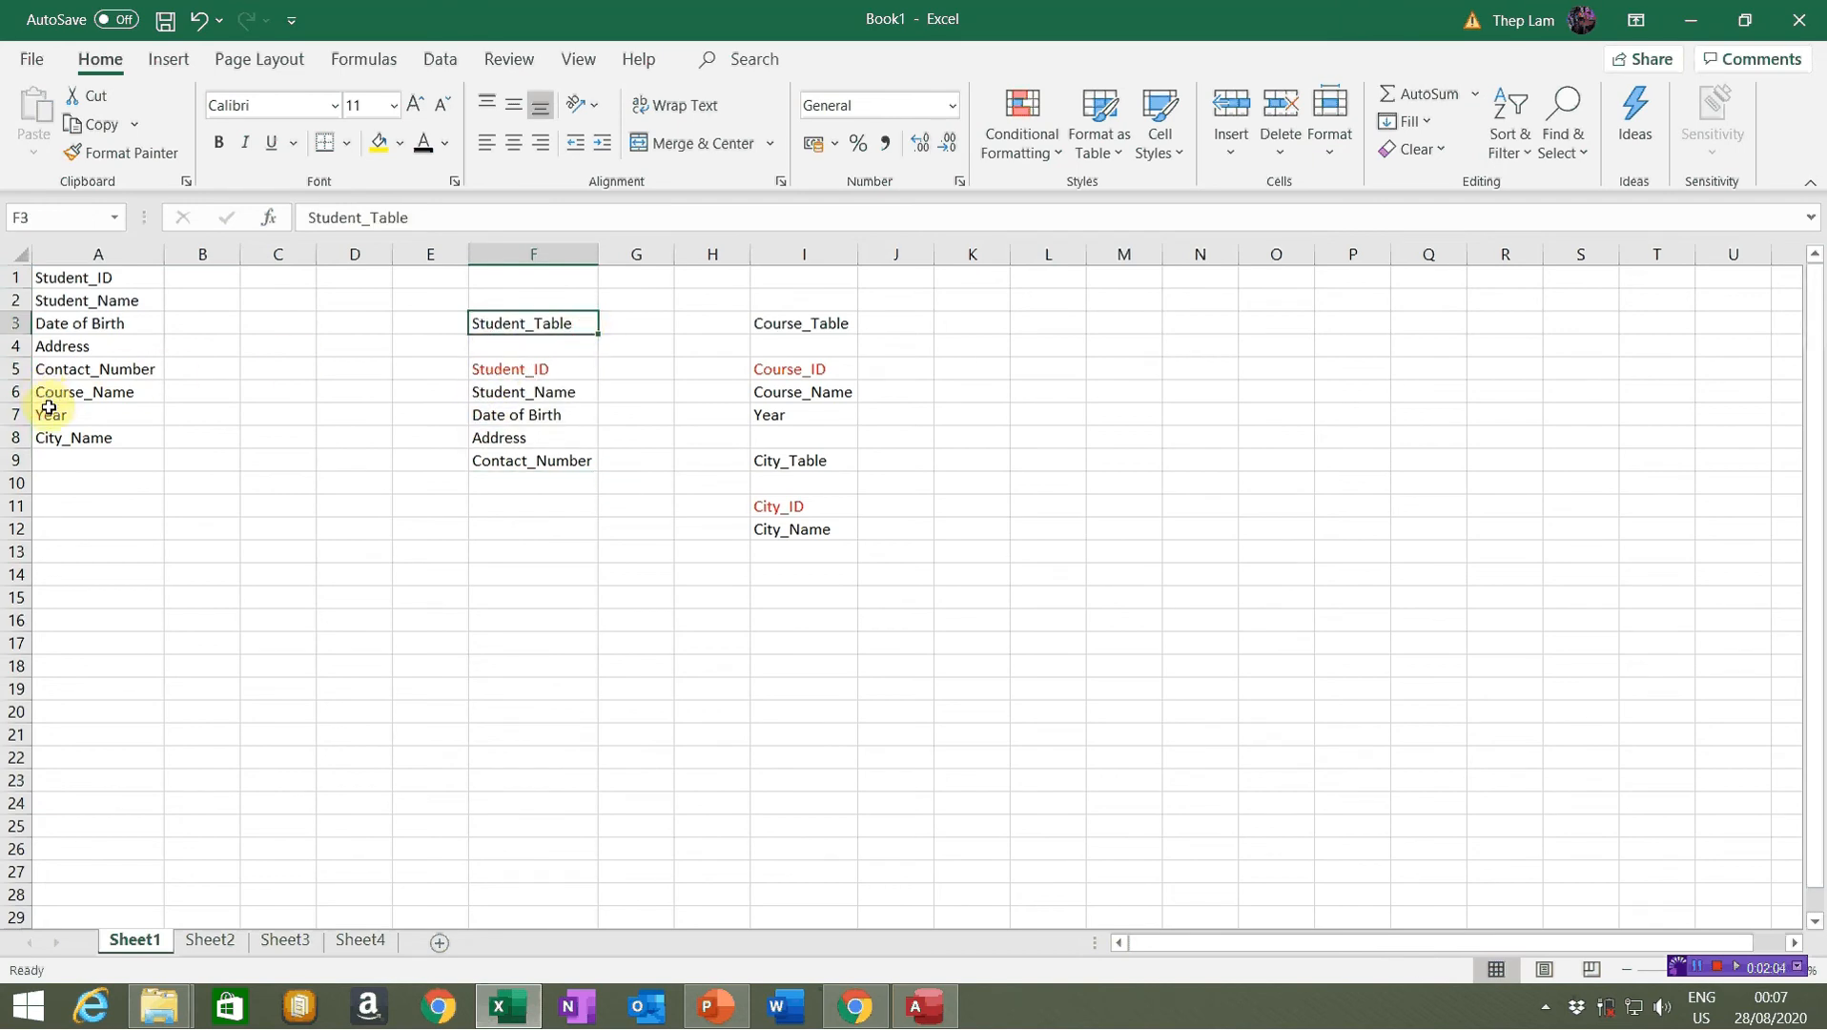
drag(50, 393, 51, 415)
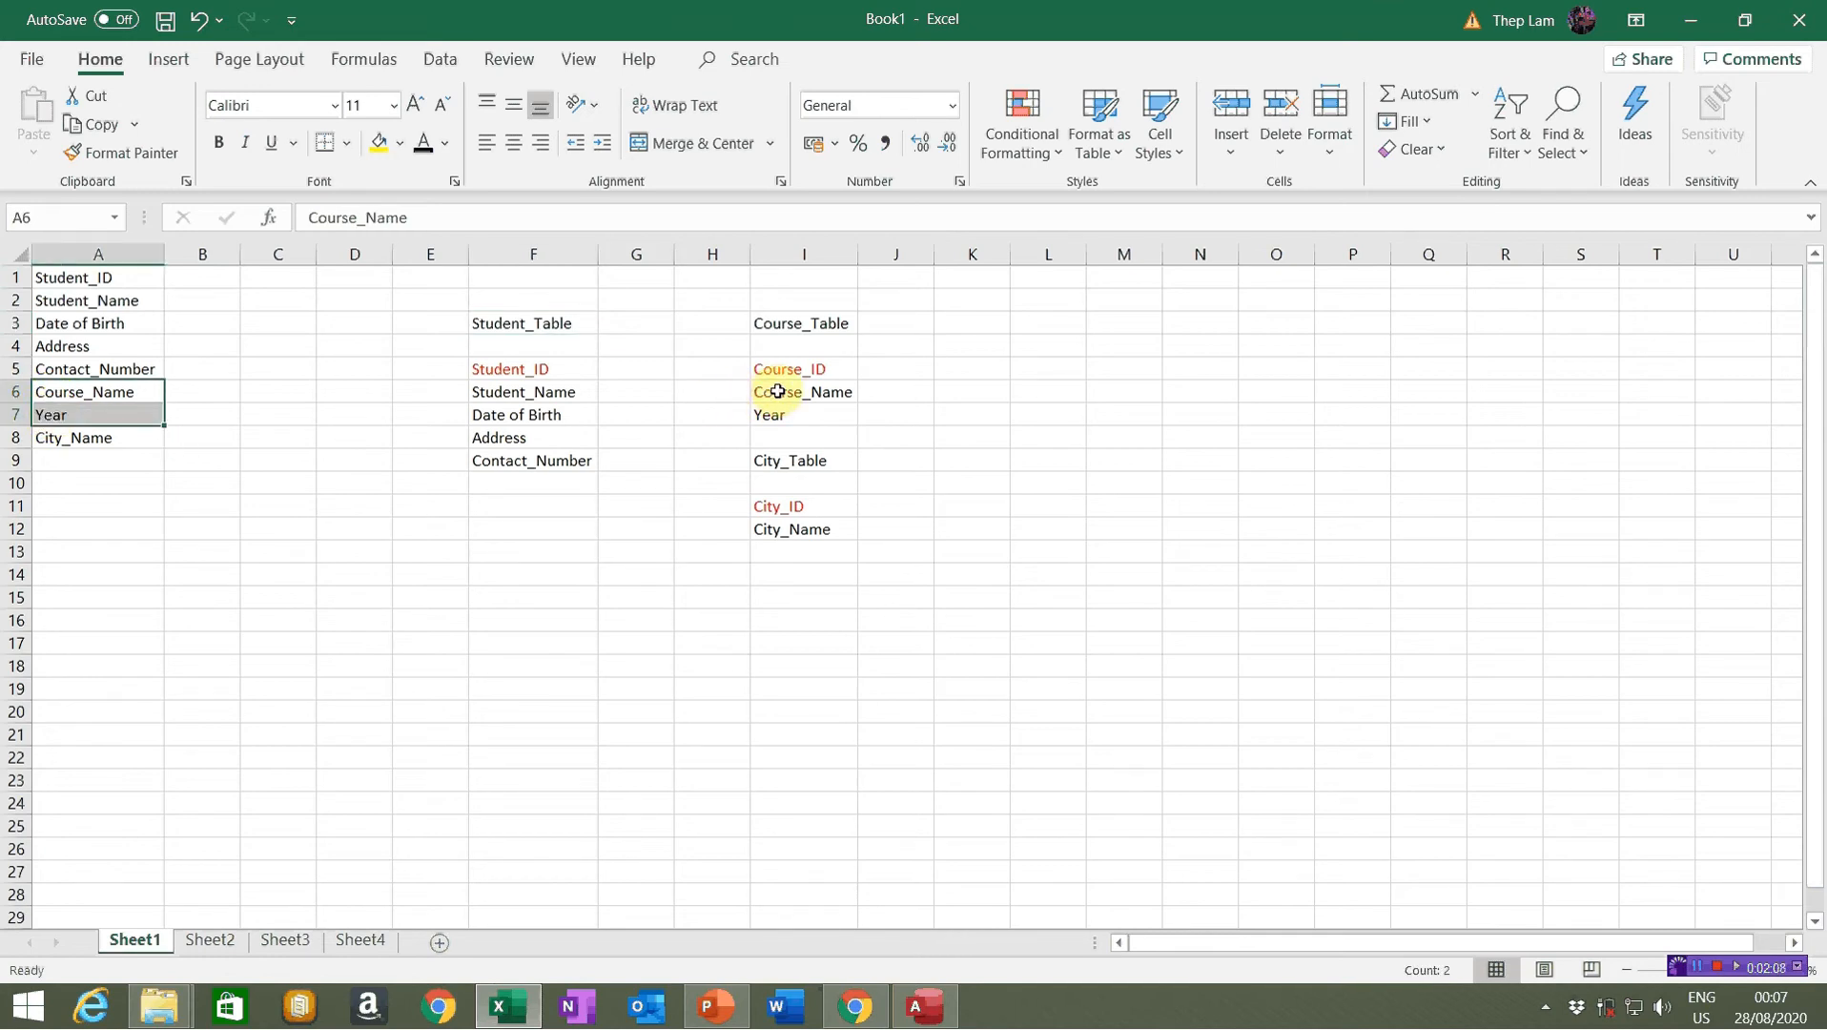
drag(778, 393, 778, 417)
Clear the Course_ID field from cell I5 and the City_ID field from cell I11
click(797, 368)
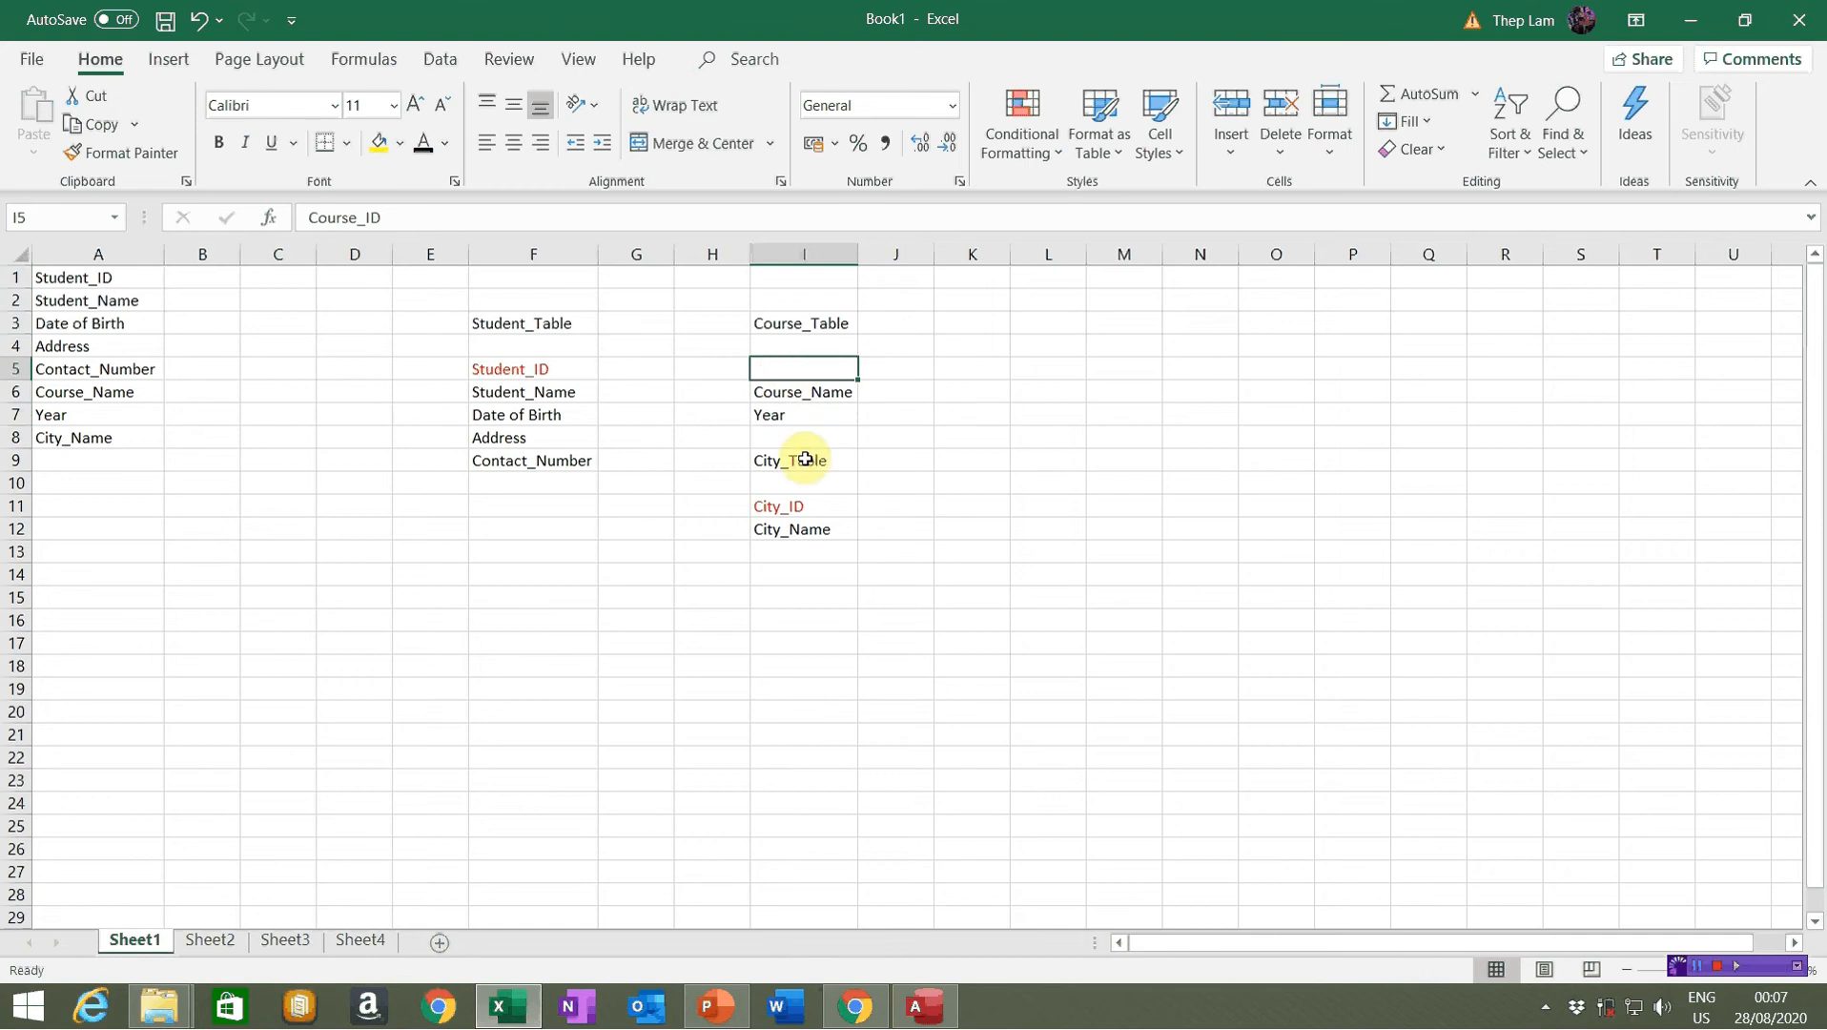
click(782, 505)
key(Delete)
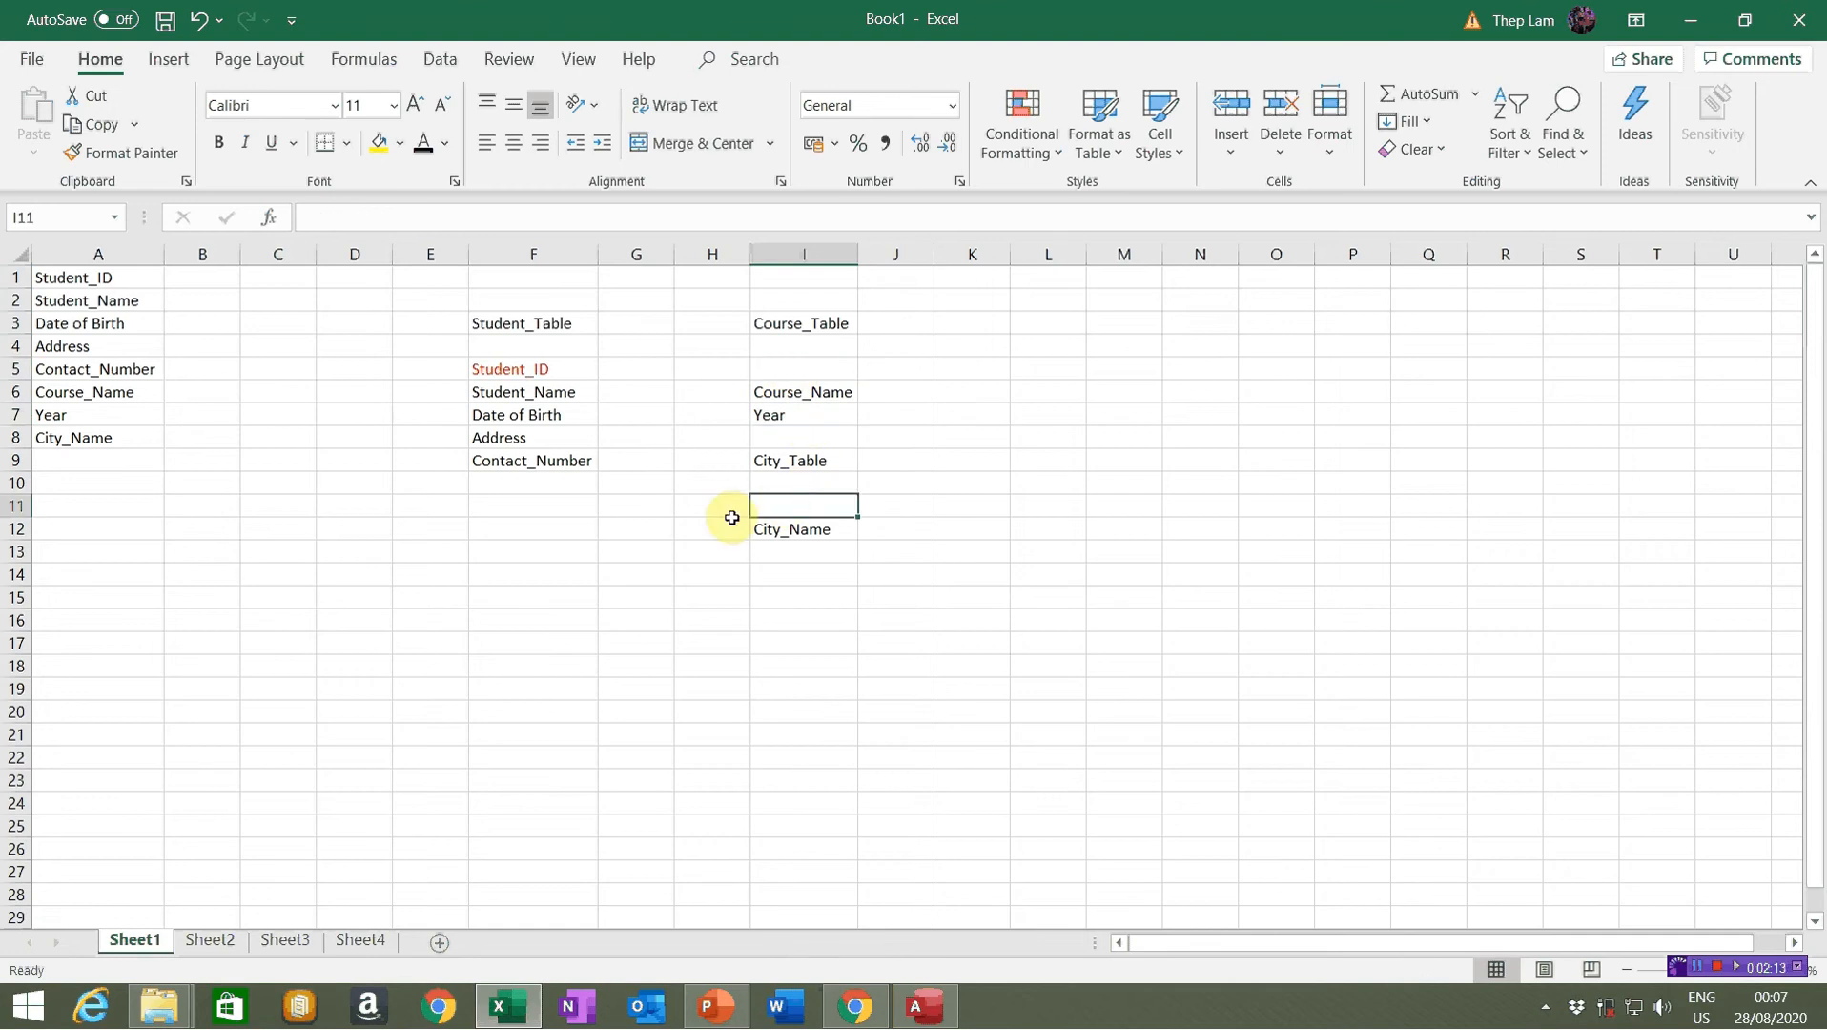
Compare City_Name in the field list with City_Table and review the fields under Student_Table
click(81, 443)
click(775, 527)
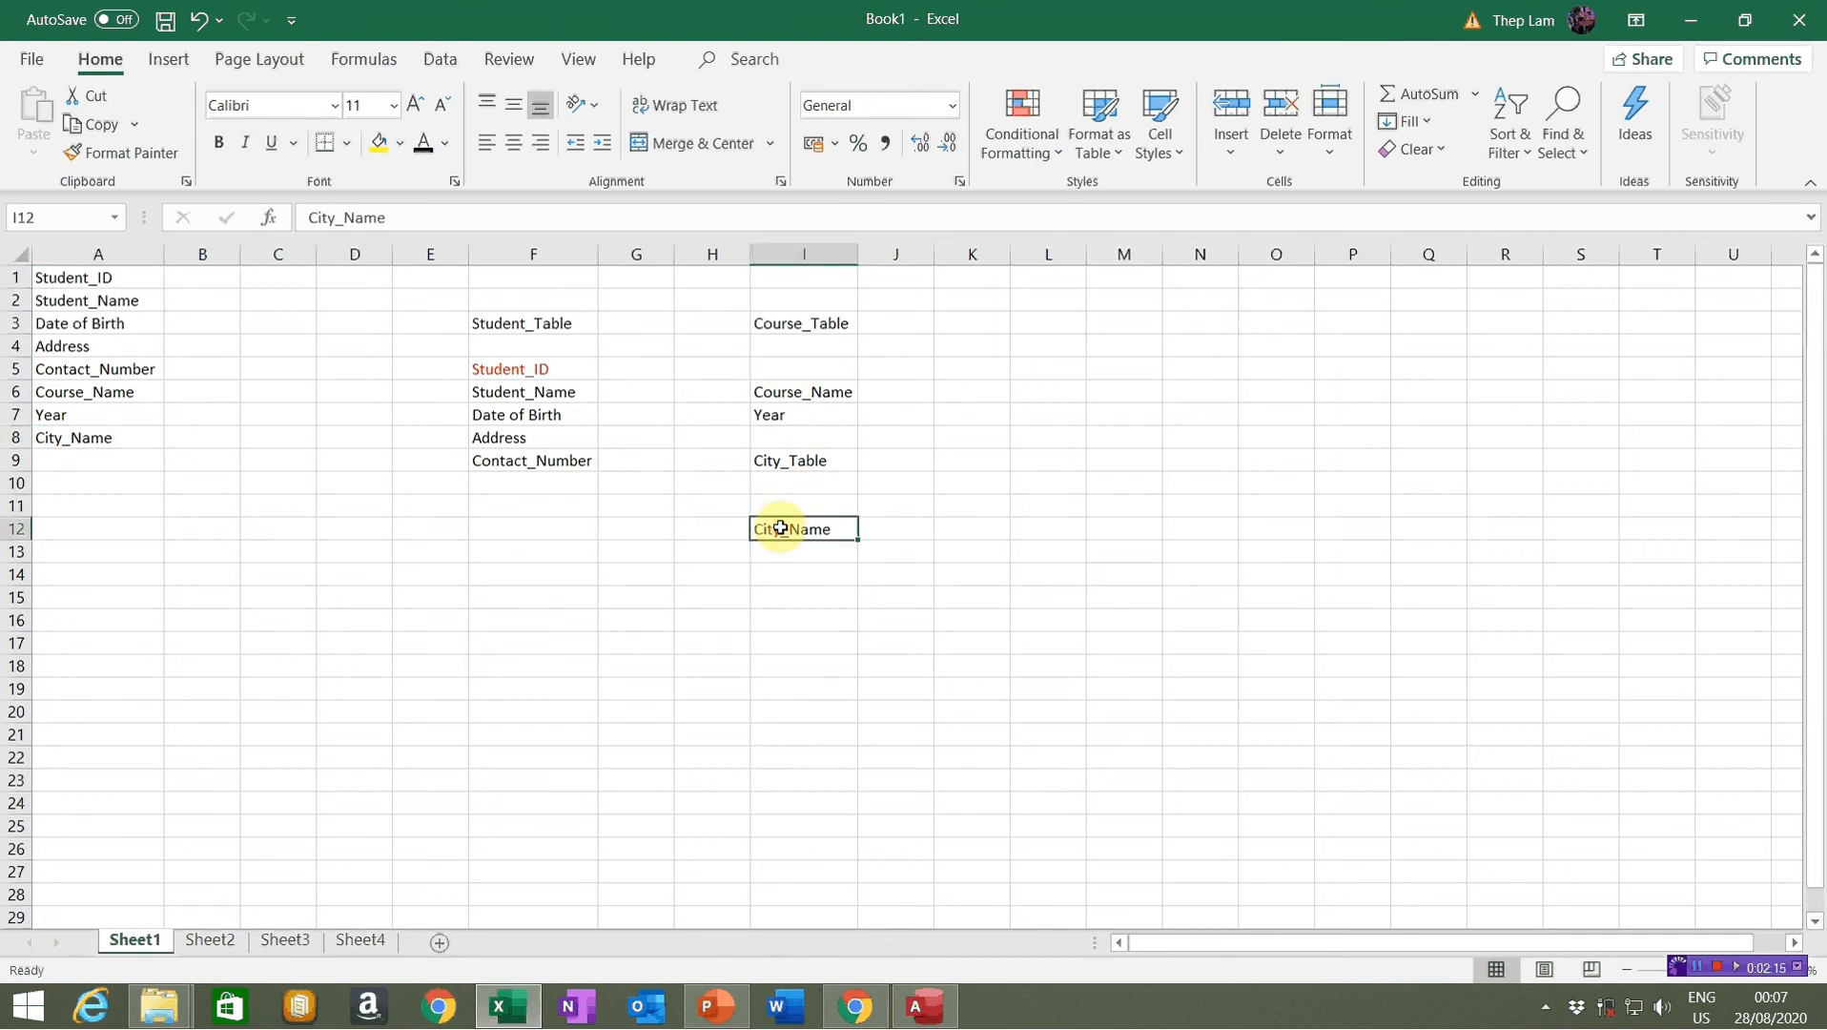
click(782, 462)
drag(787, 462, 792, 534)
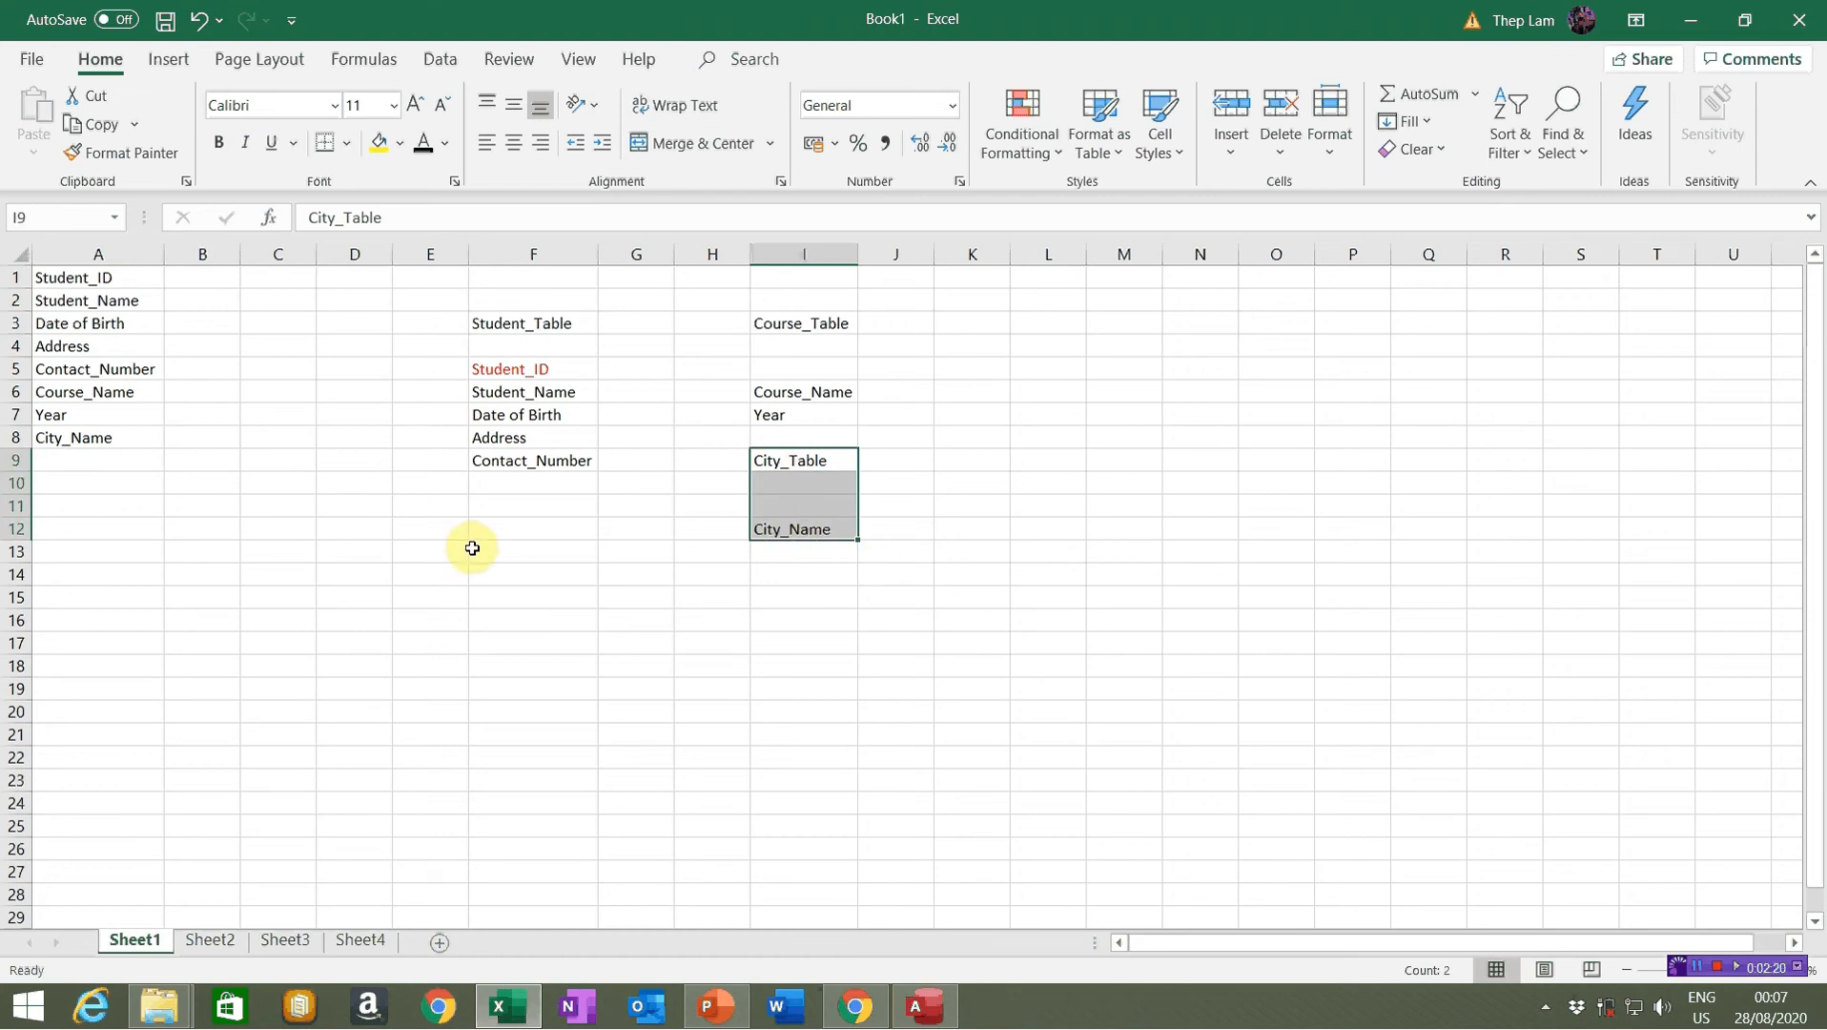
click(344, 618)
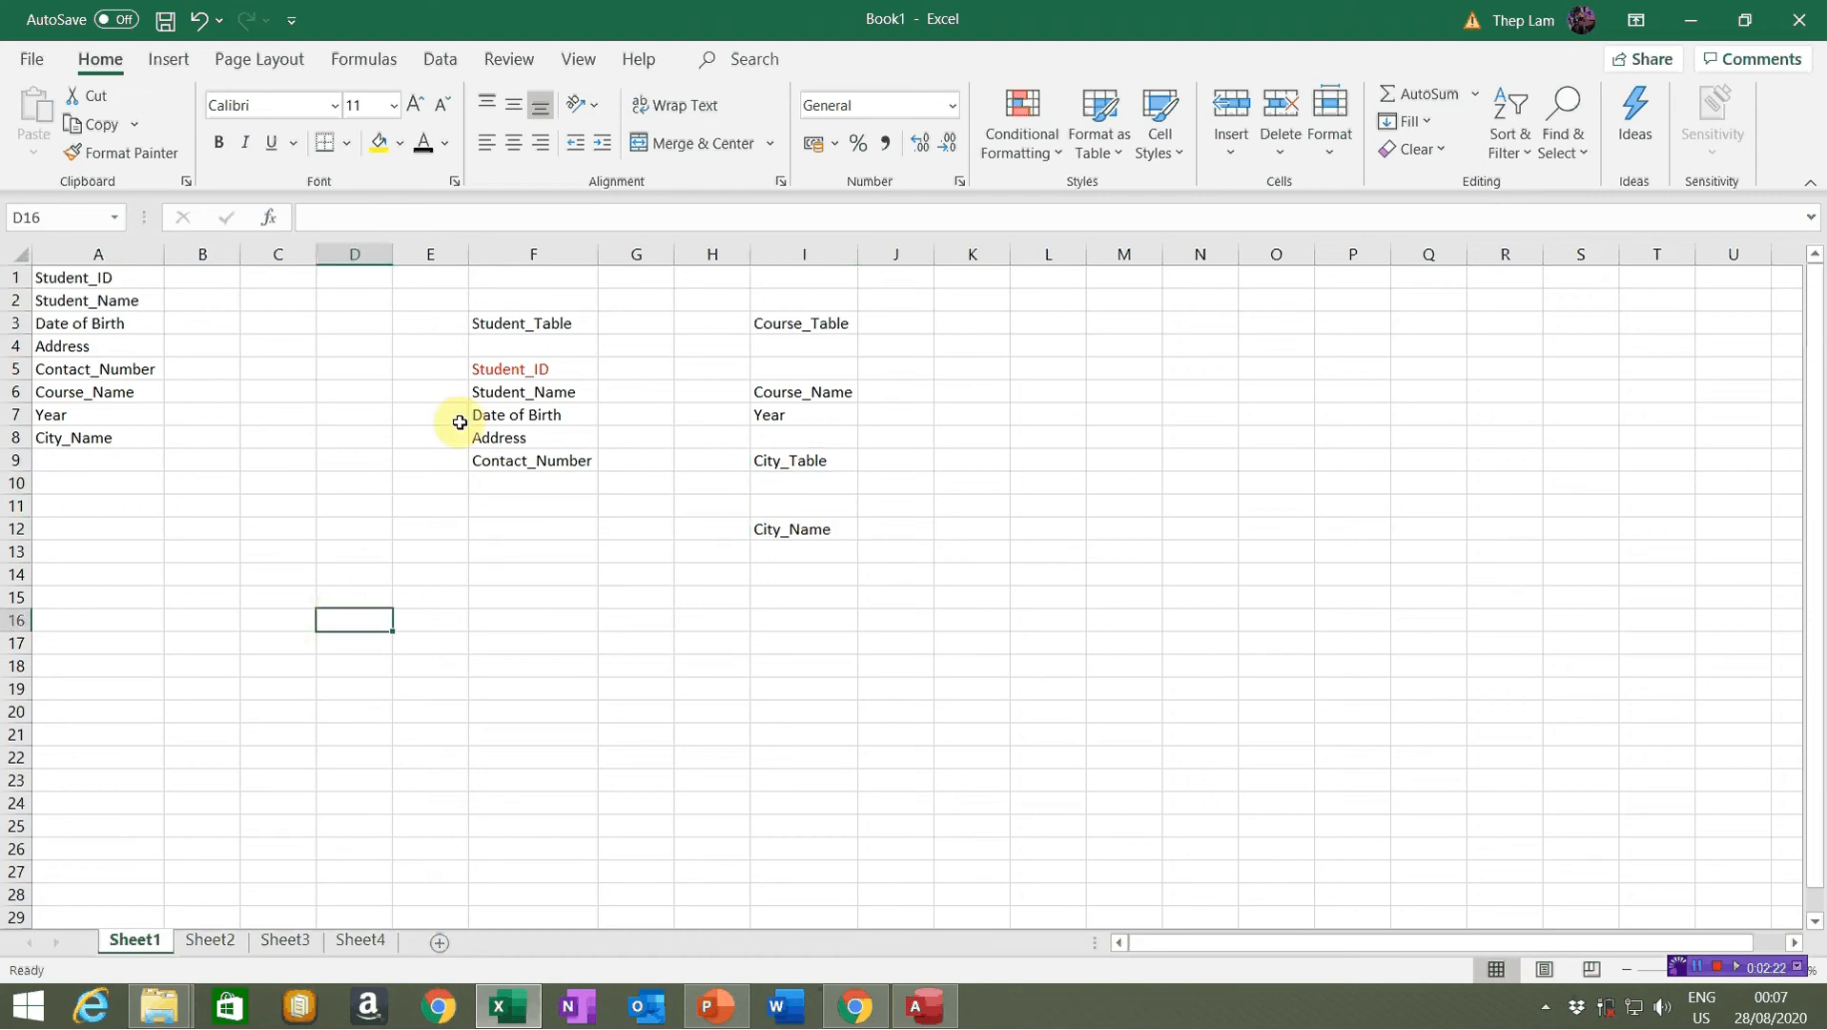
drag(491, 370, 541, 460)
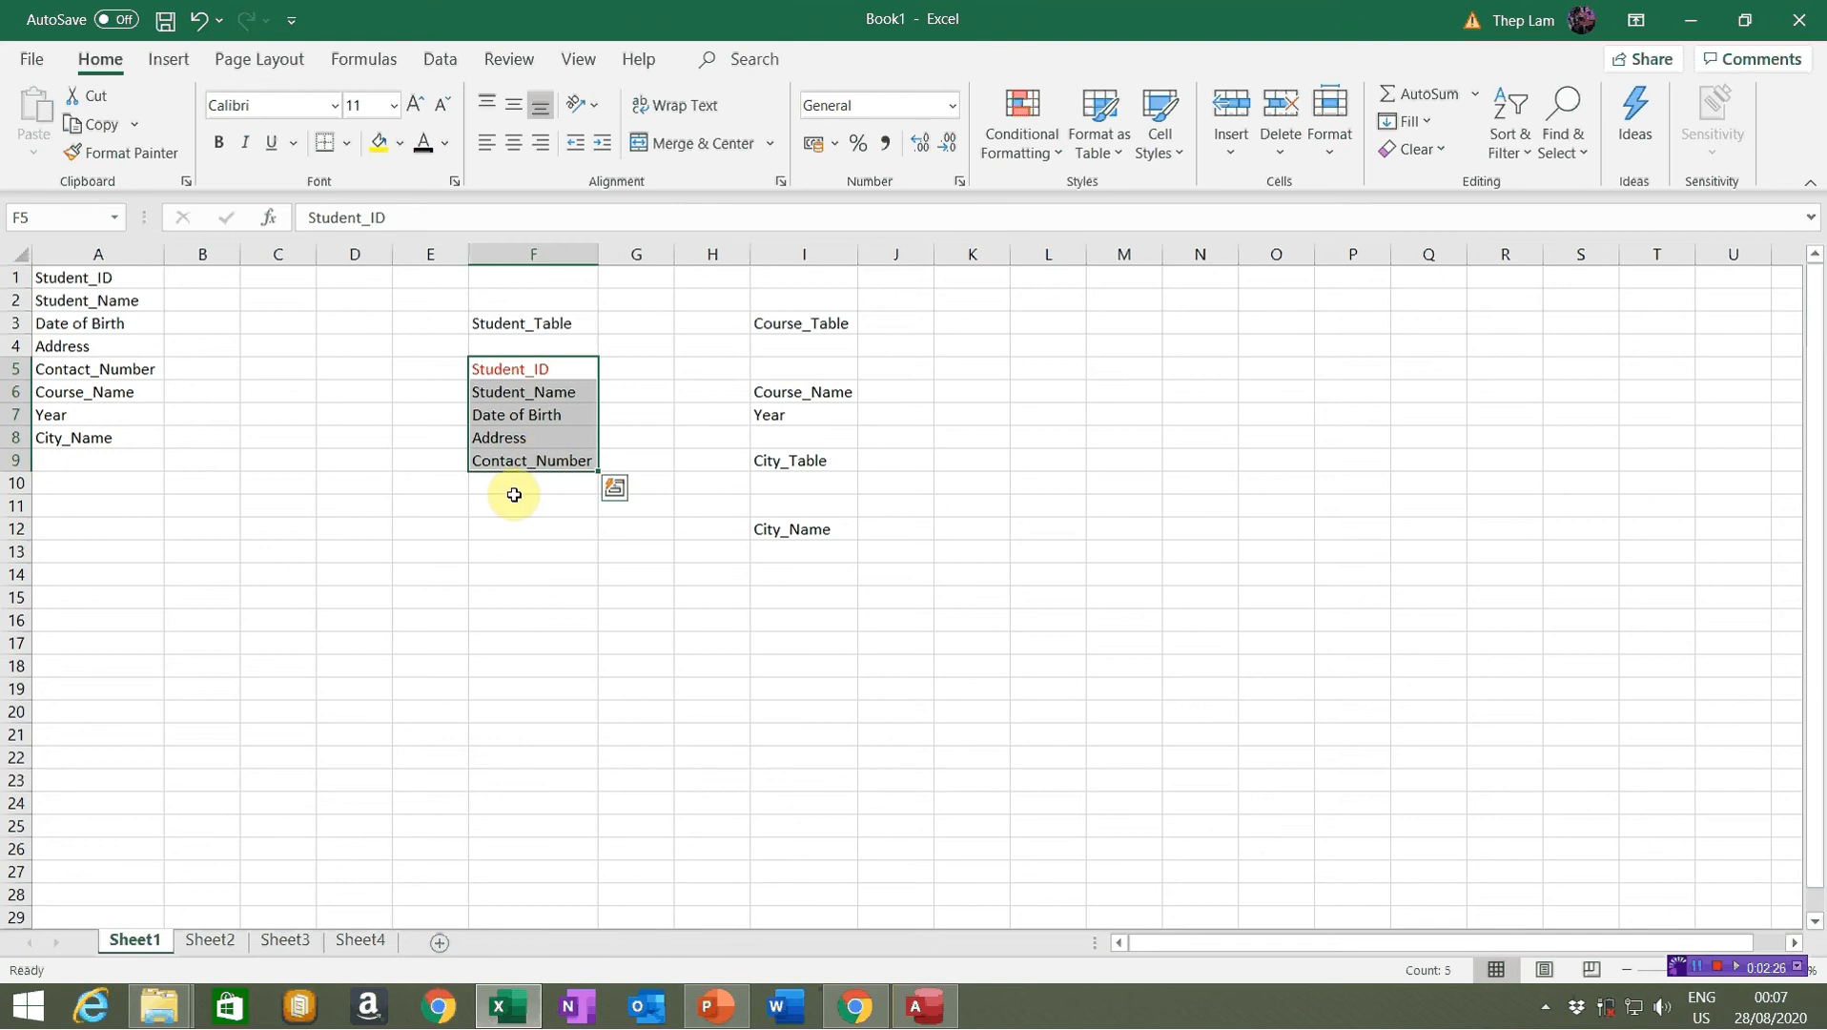
click(348, 594)
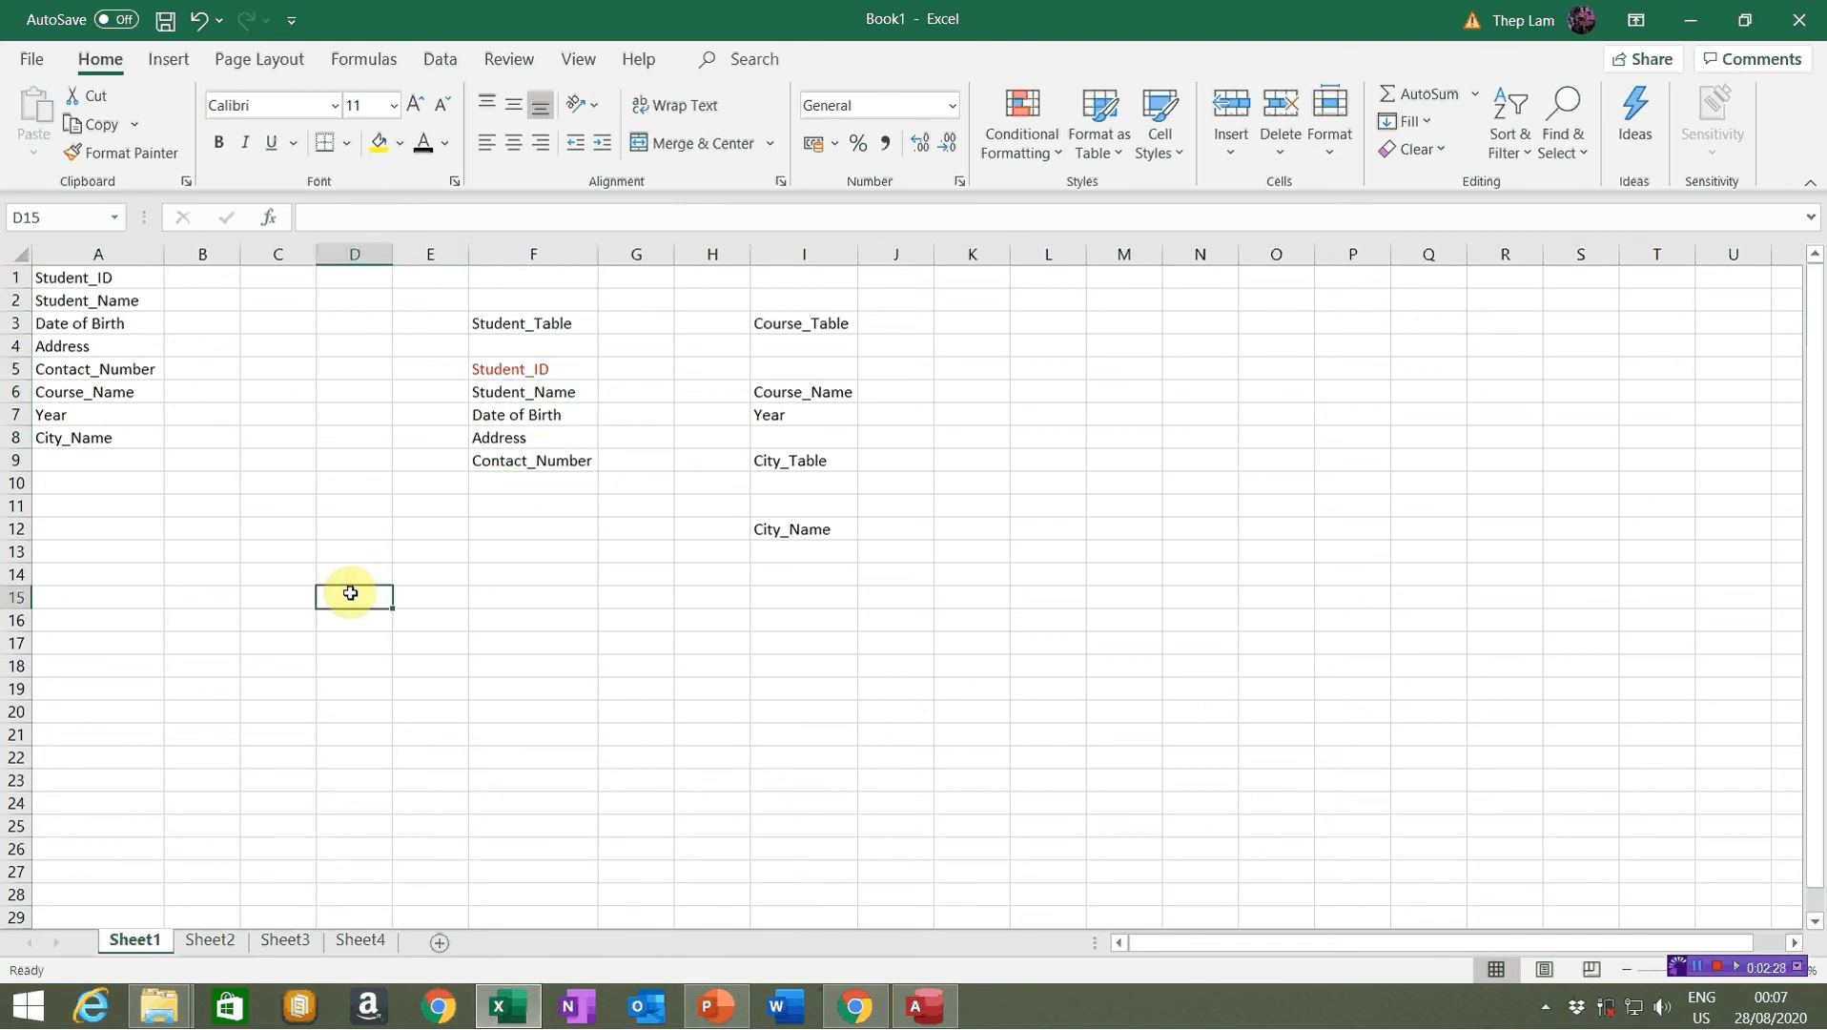
drag(498, 368, 525, 459)
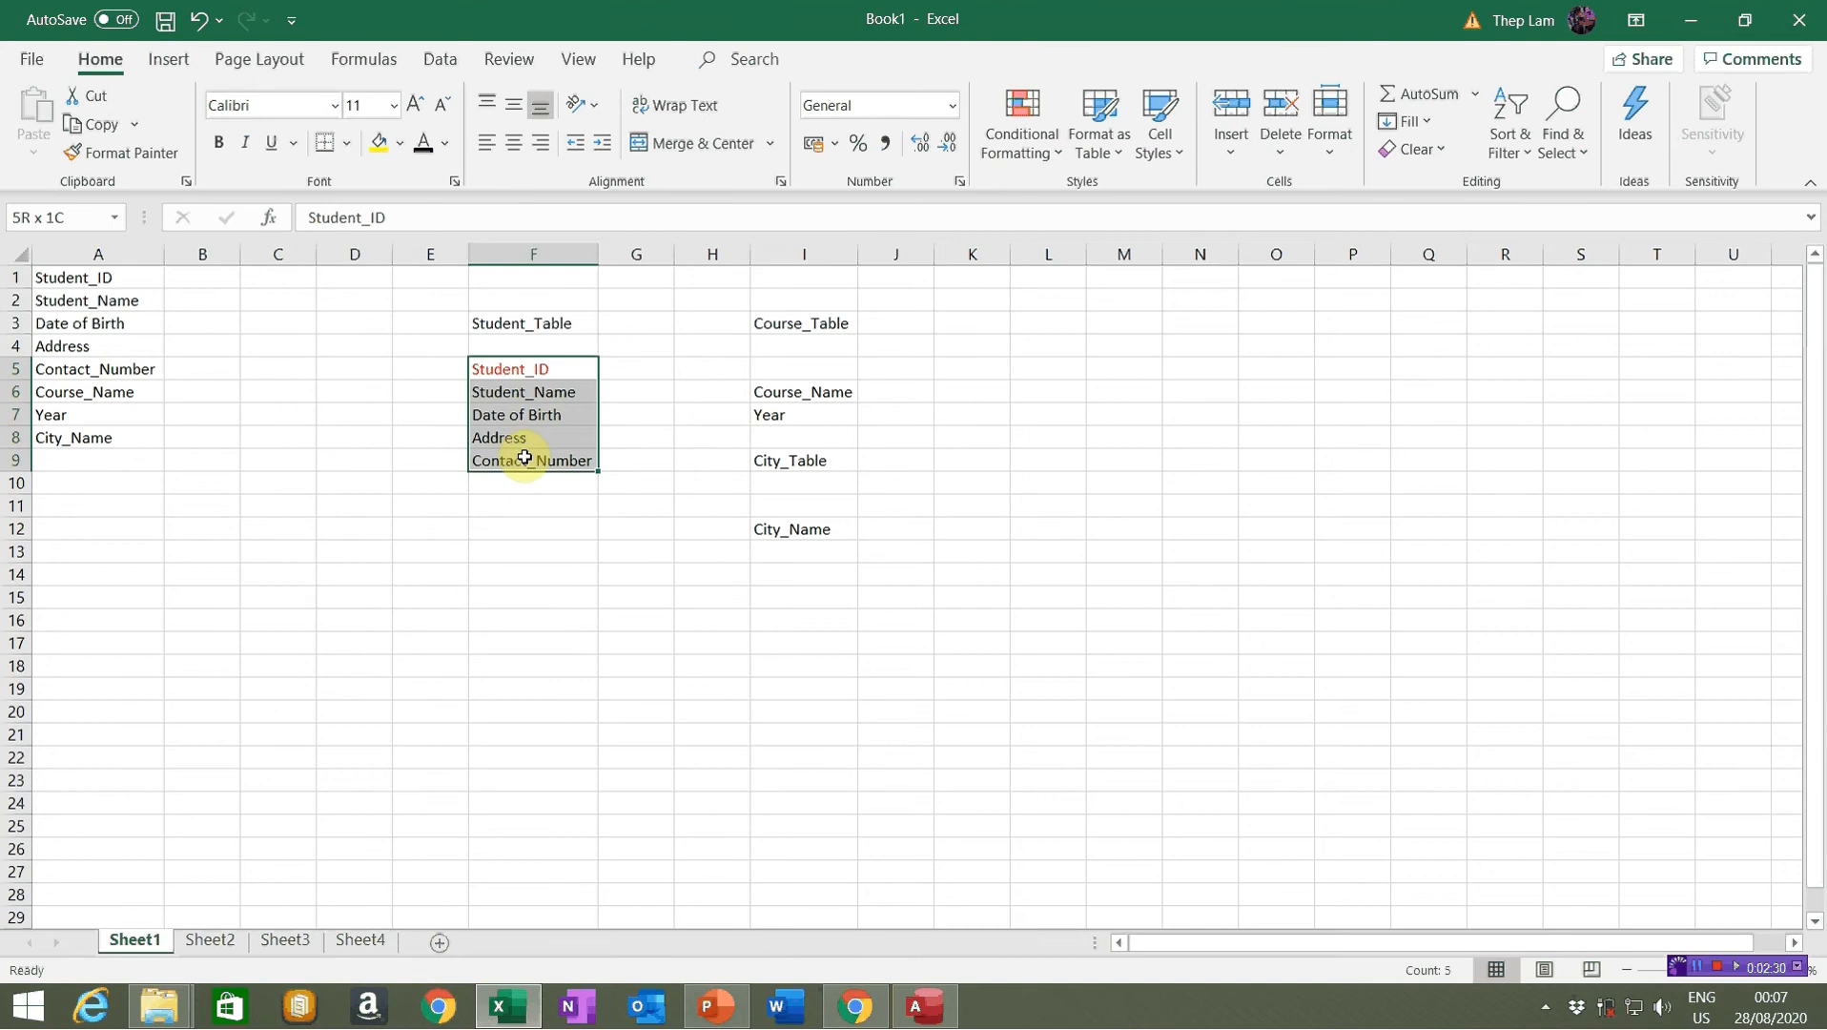
Enter three sample records in D16:E18: 1 with a, 2 with b, and 3 with a
click(330, 630)
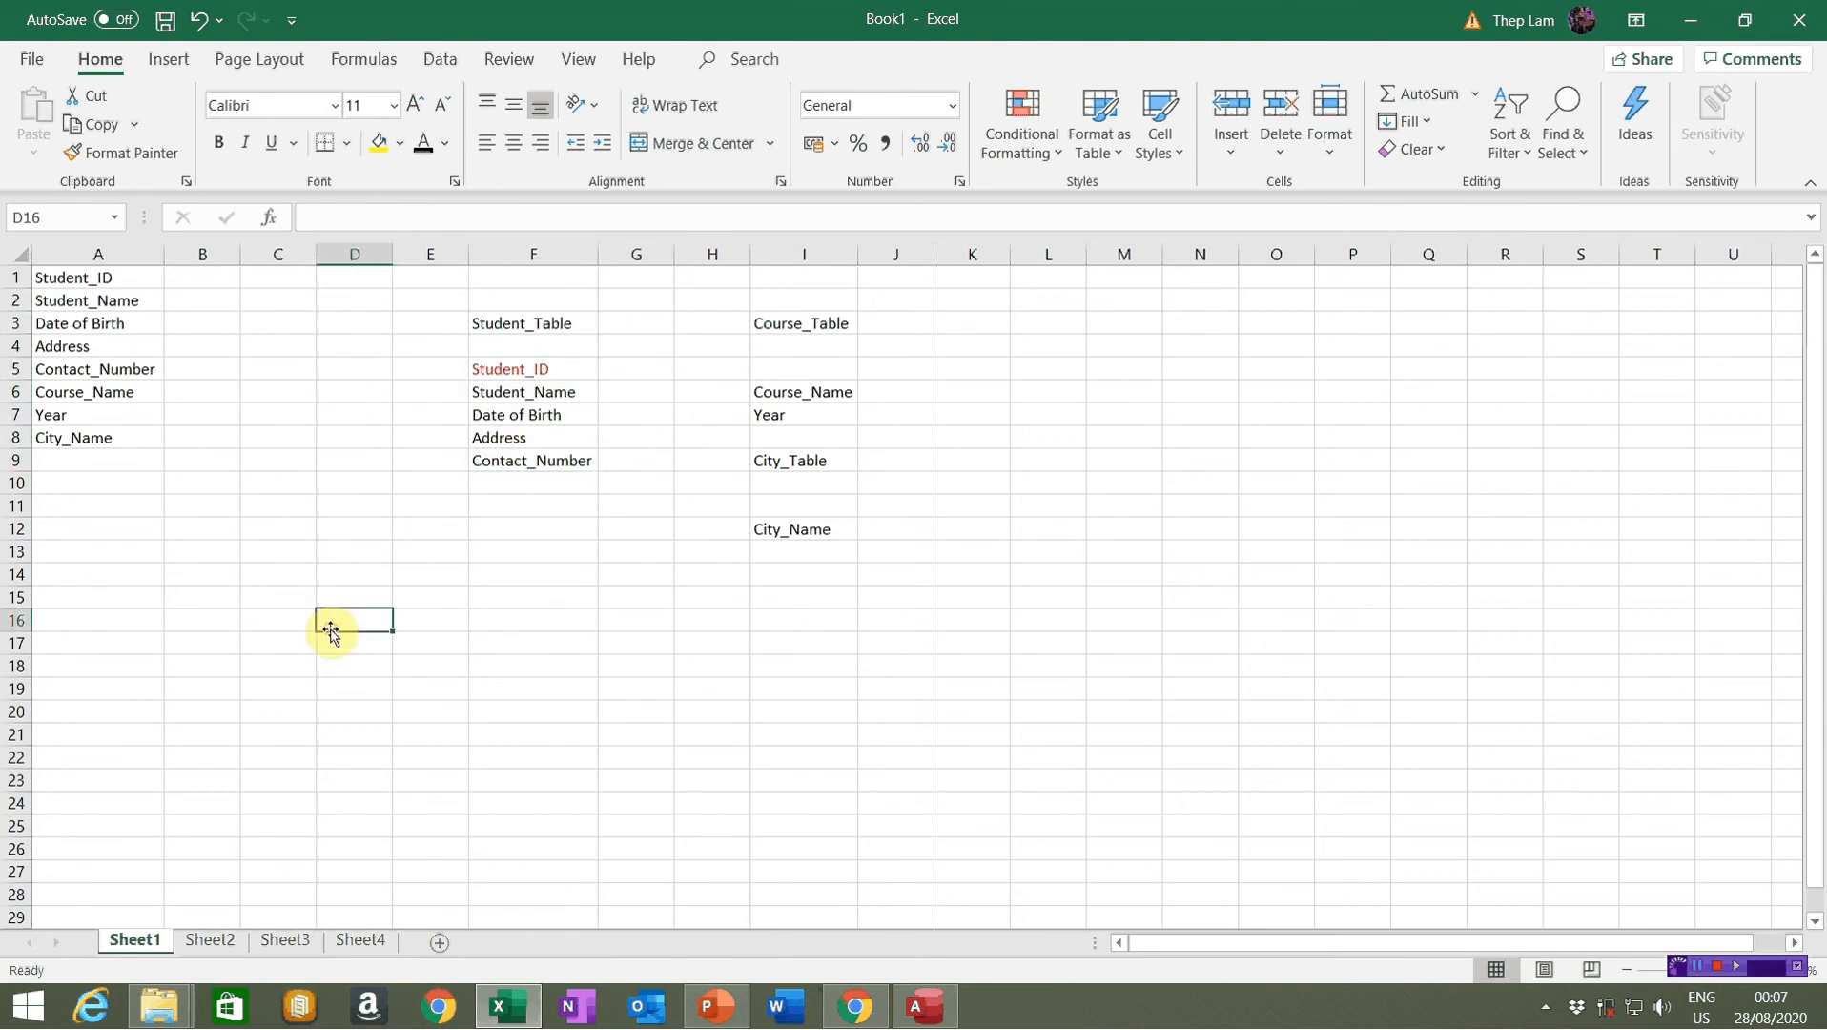
text(1)
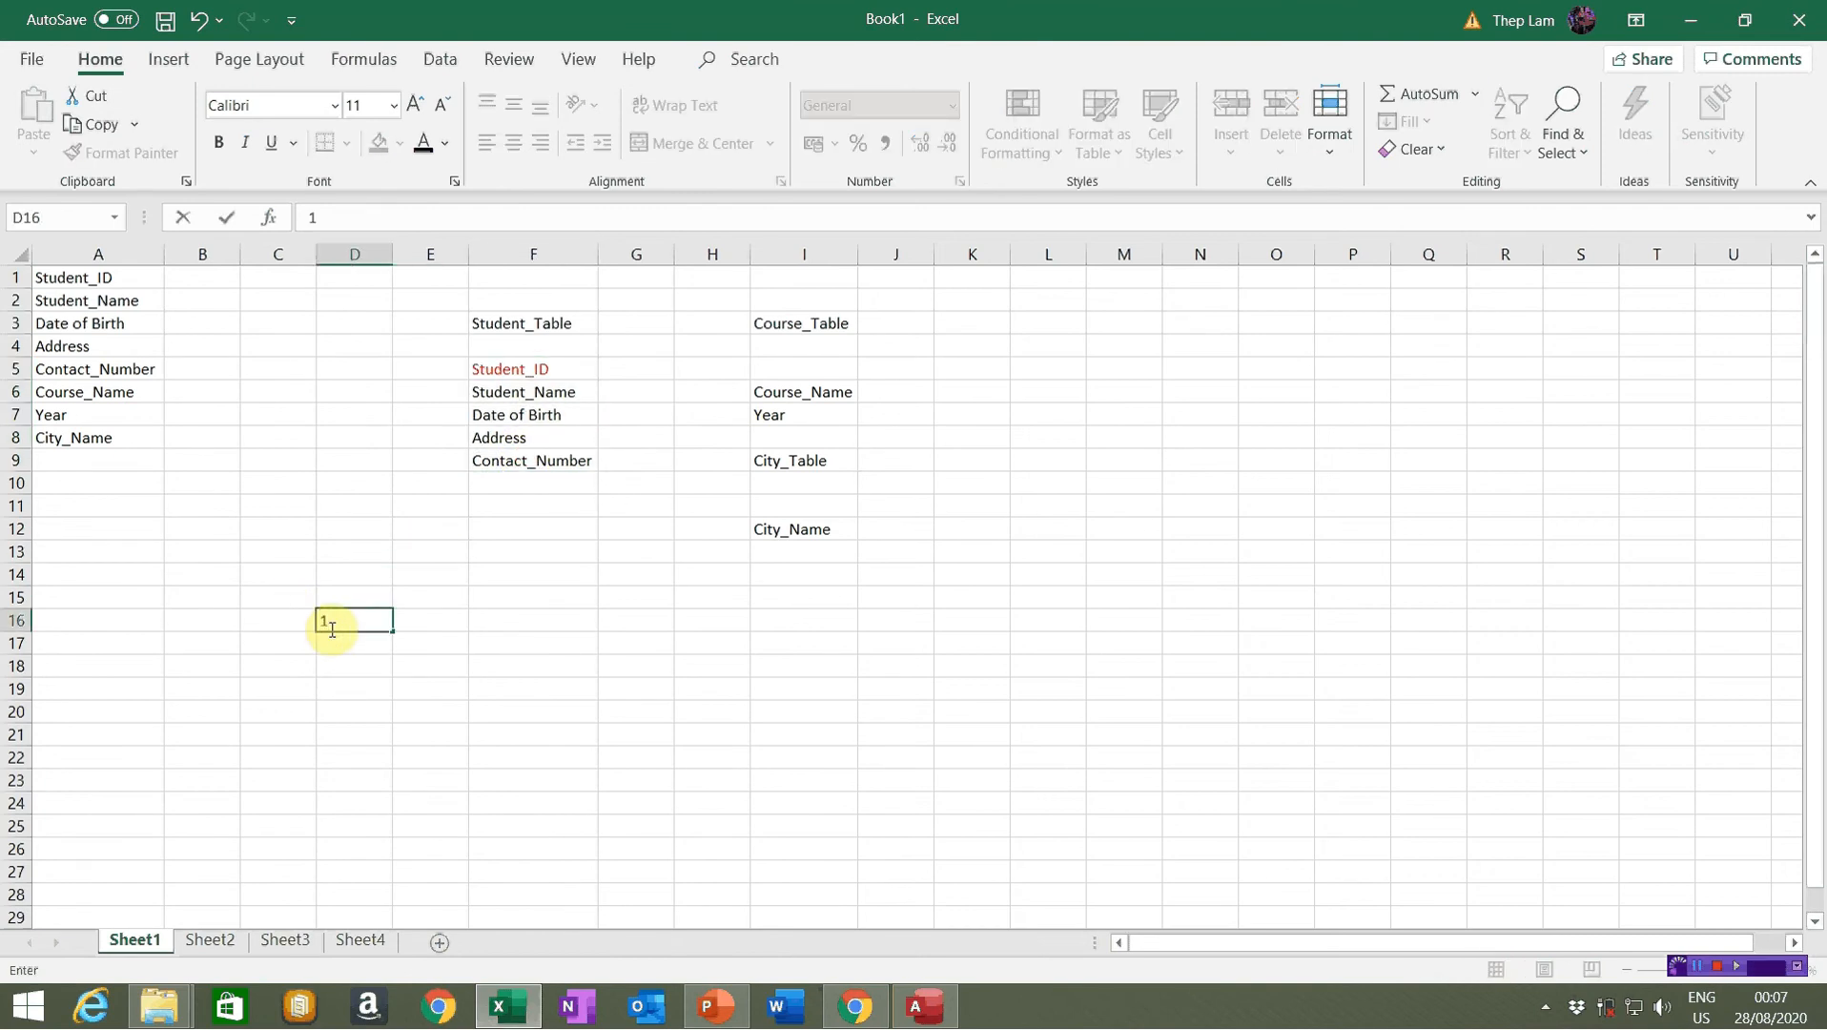
click(420, 619)
text(a)
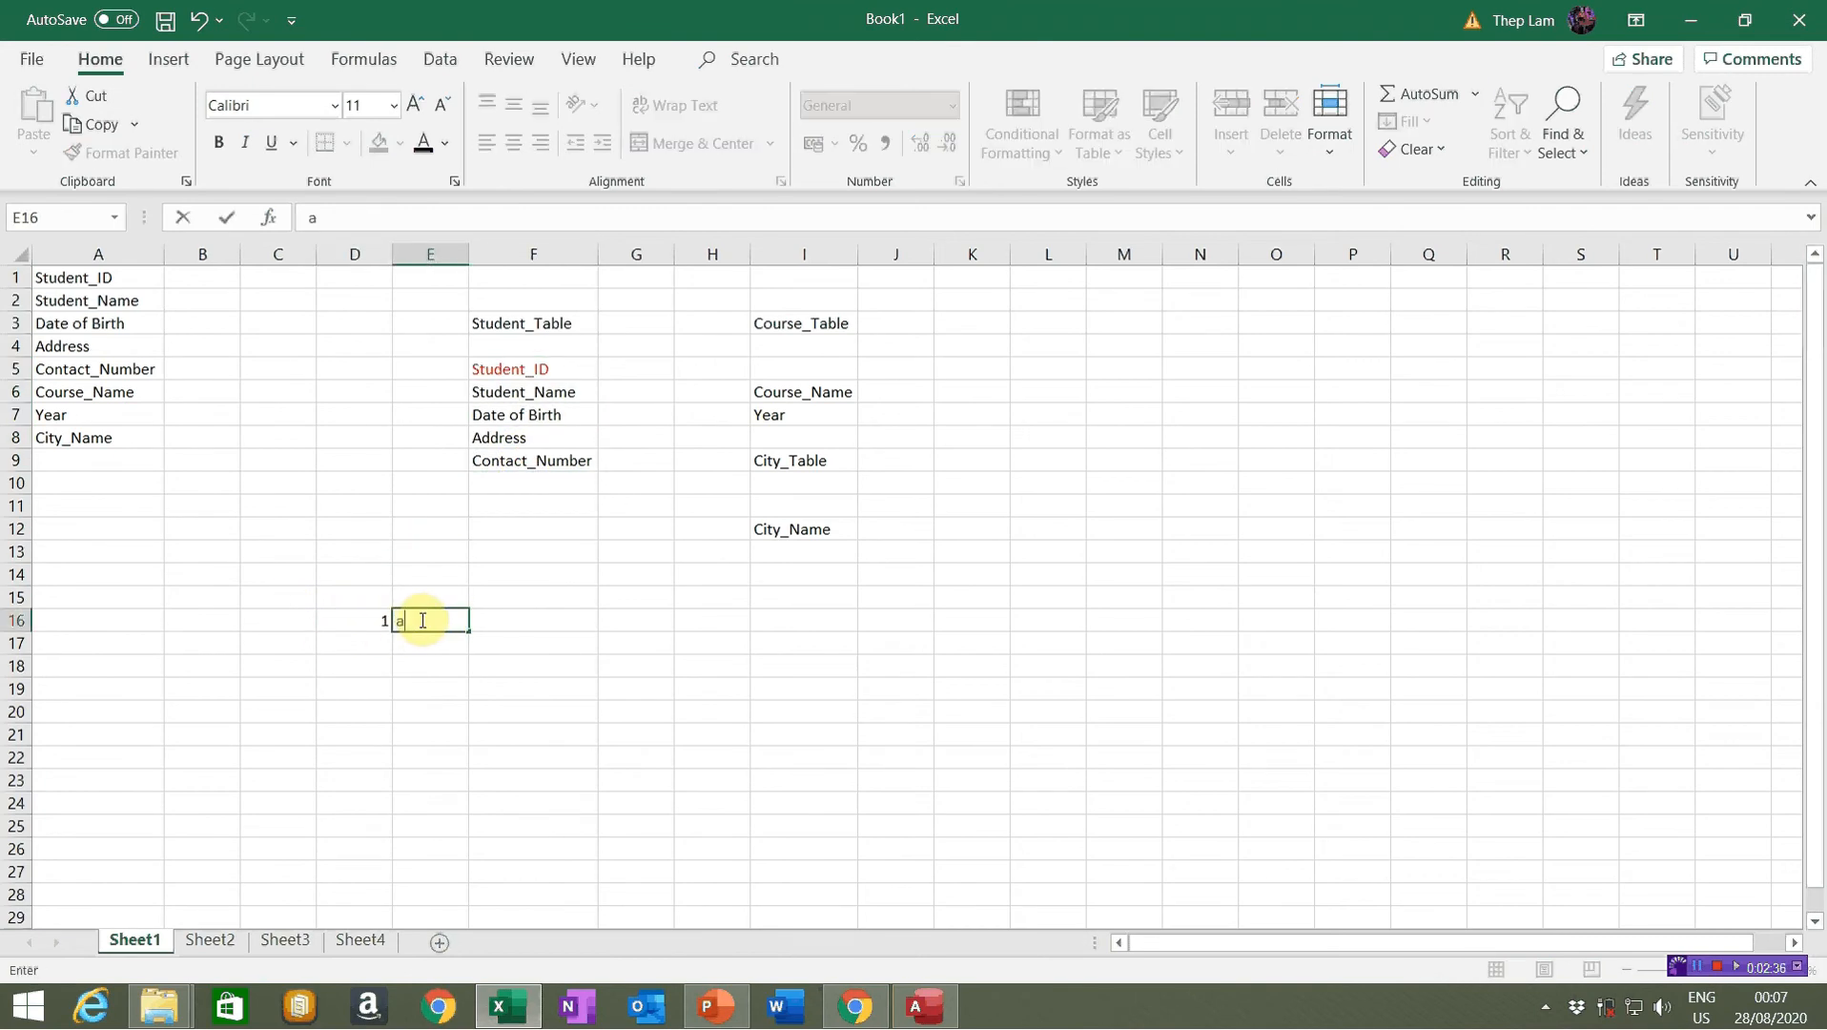
click(353, 646)
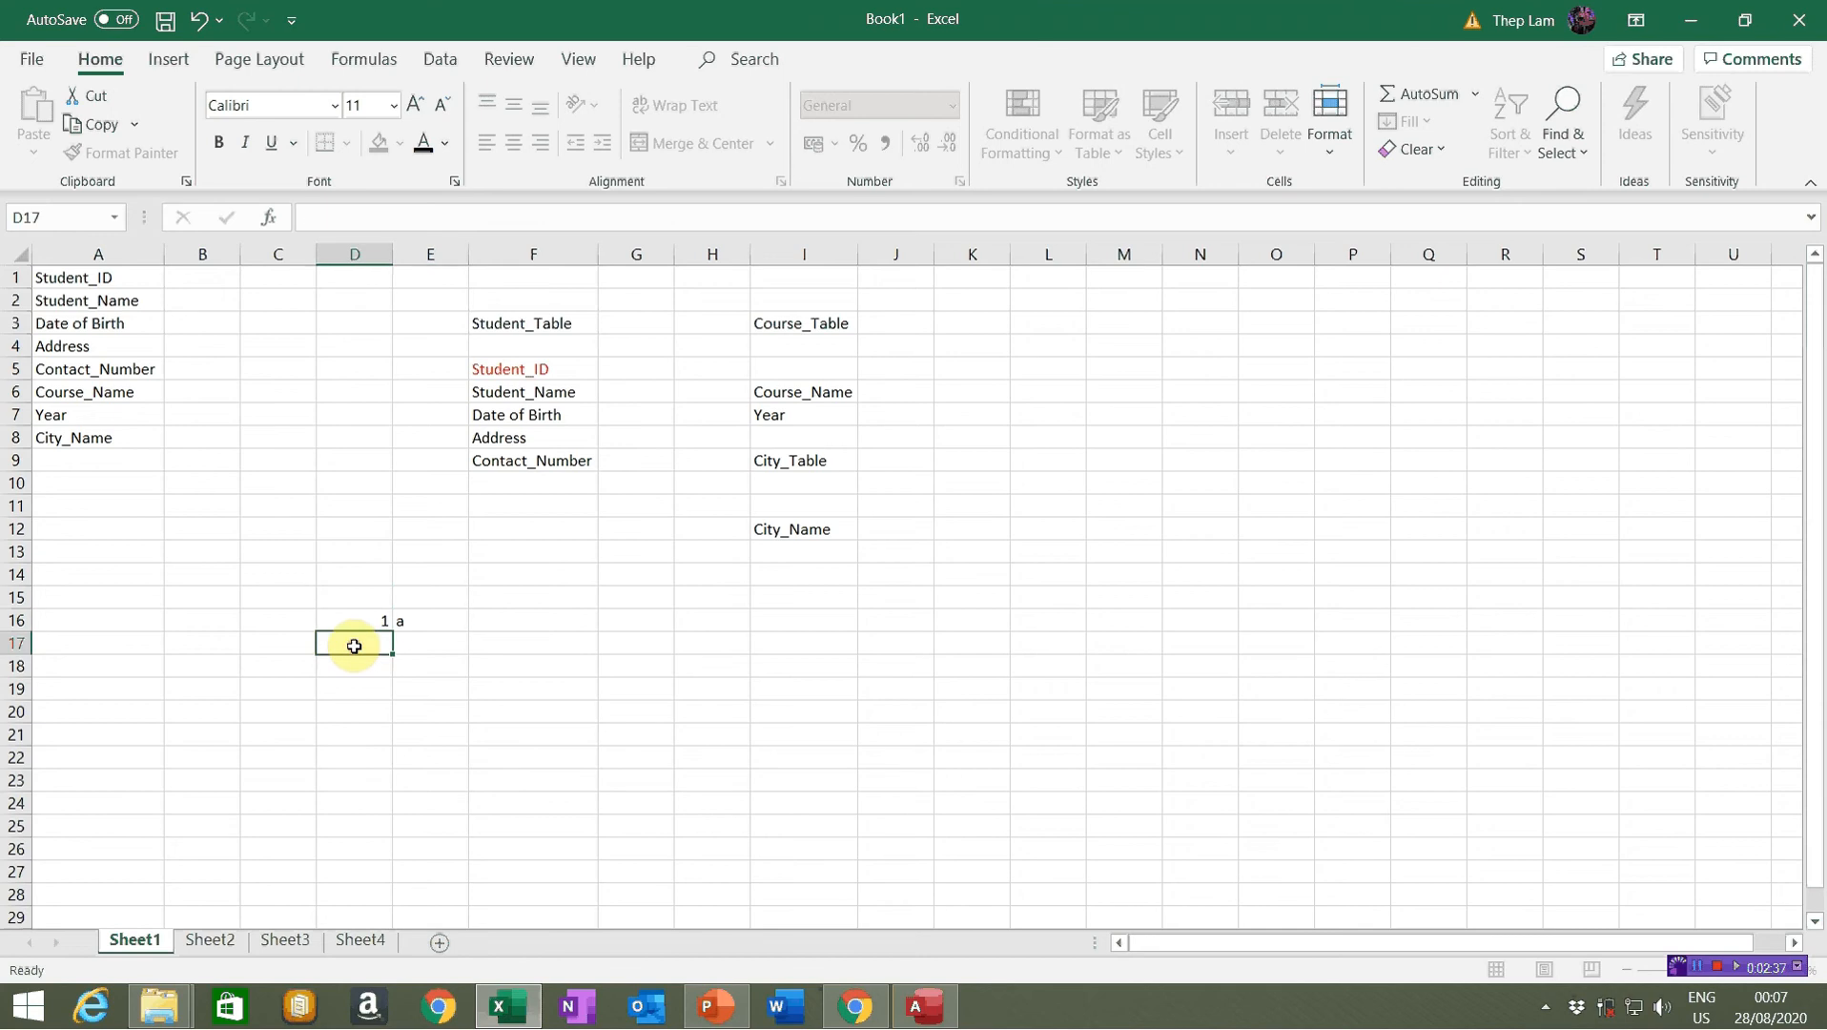
text(2)
click(422, 647)
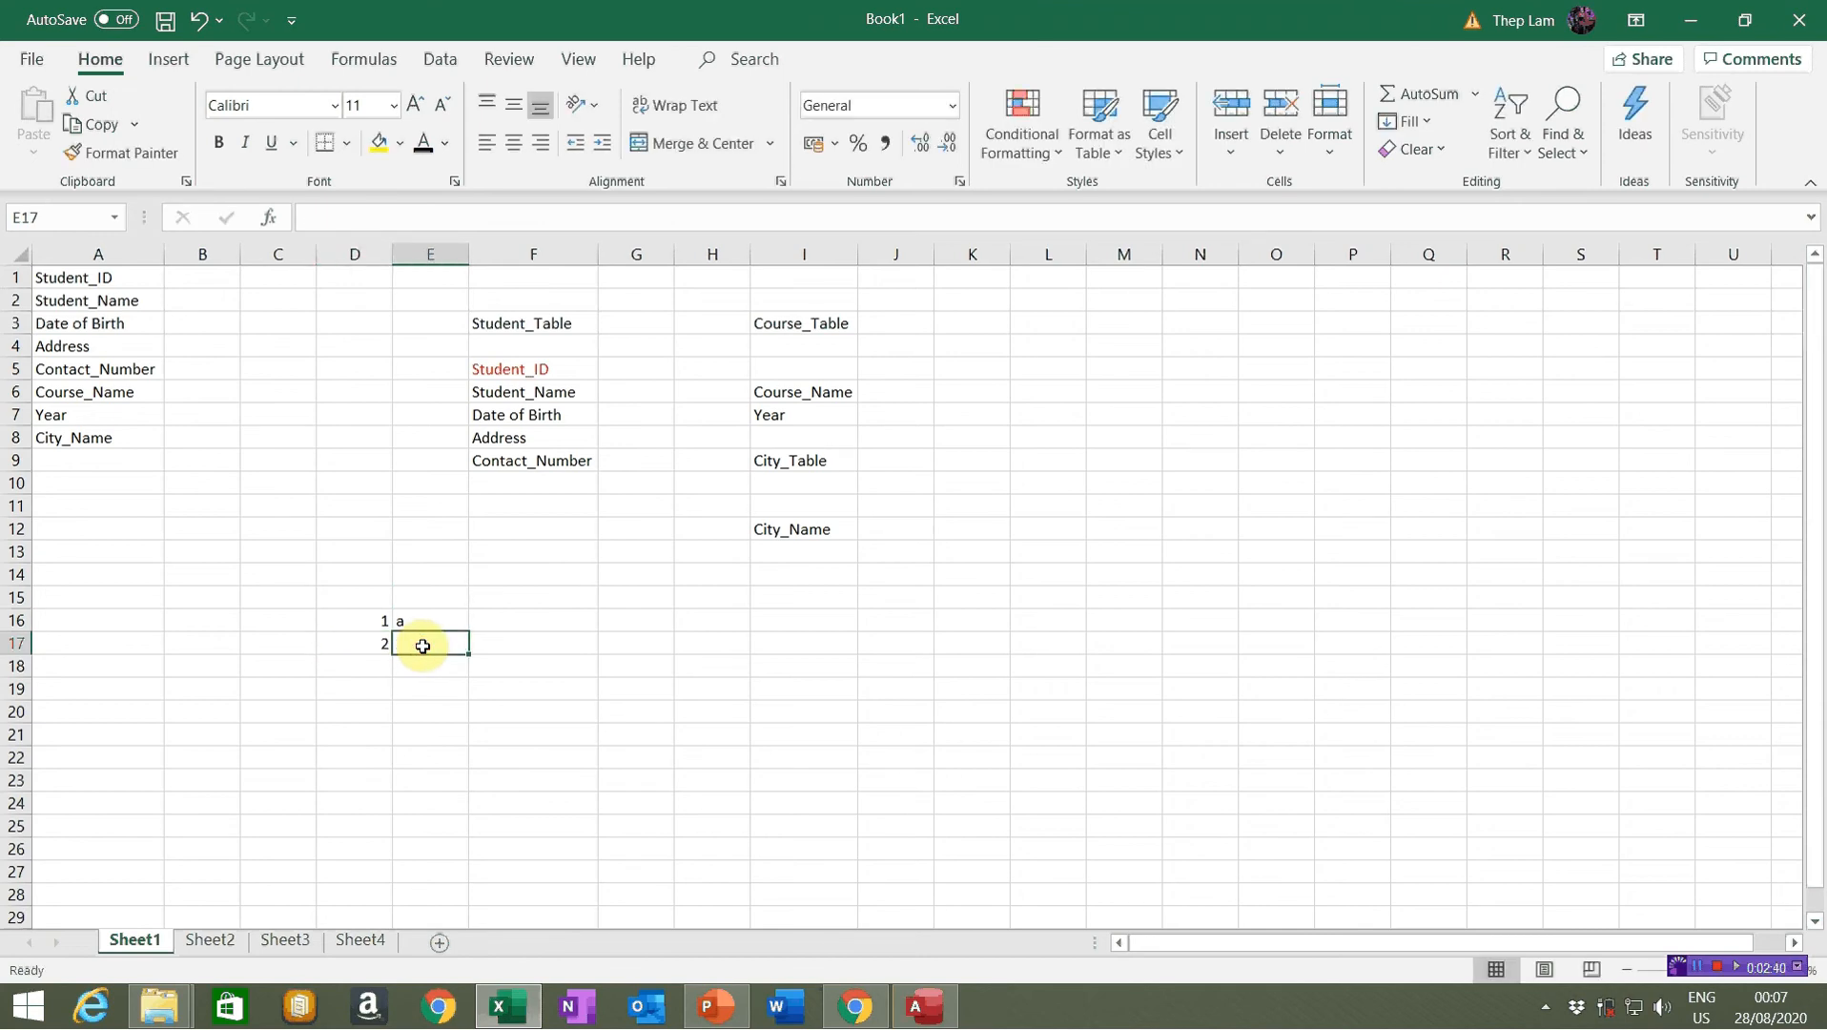
text(b)
click(355, 668)
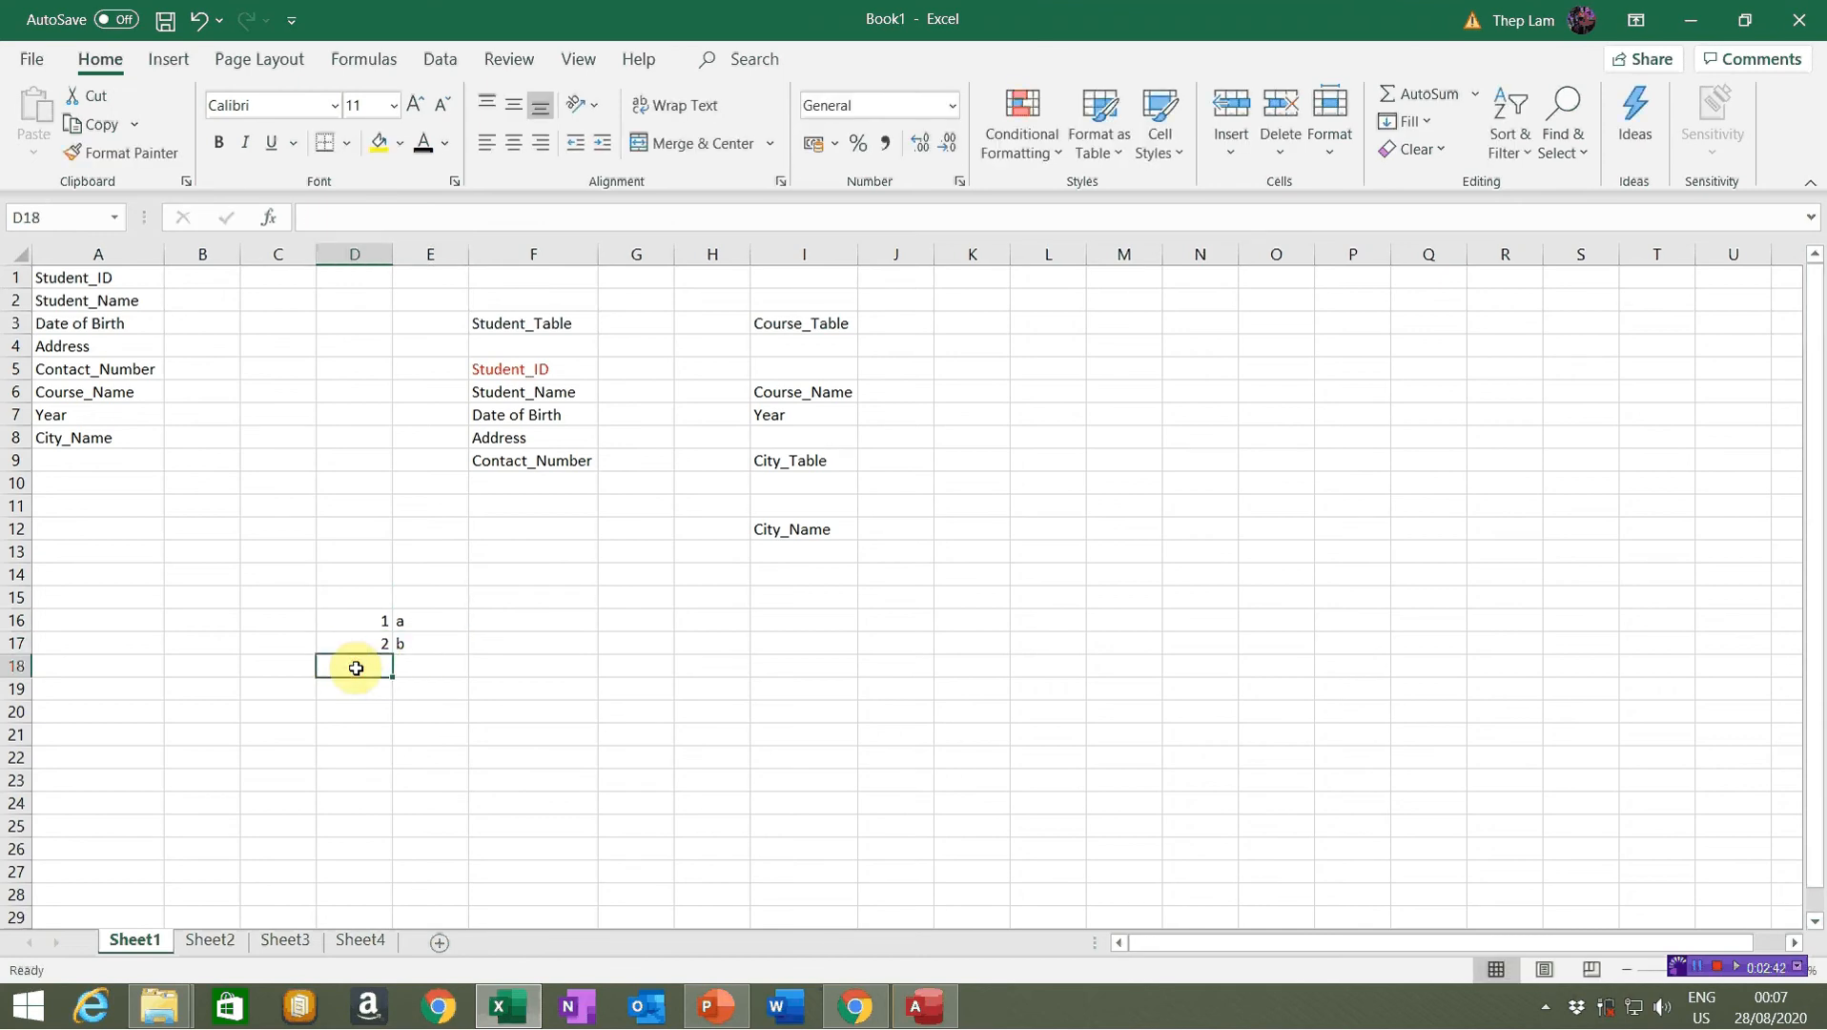
text(3)
click(412, 668)
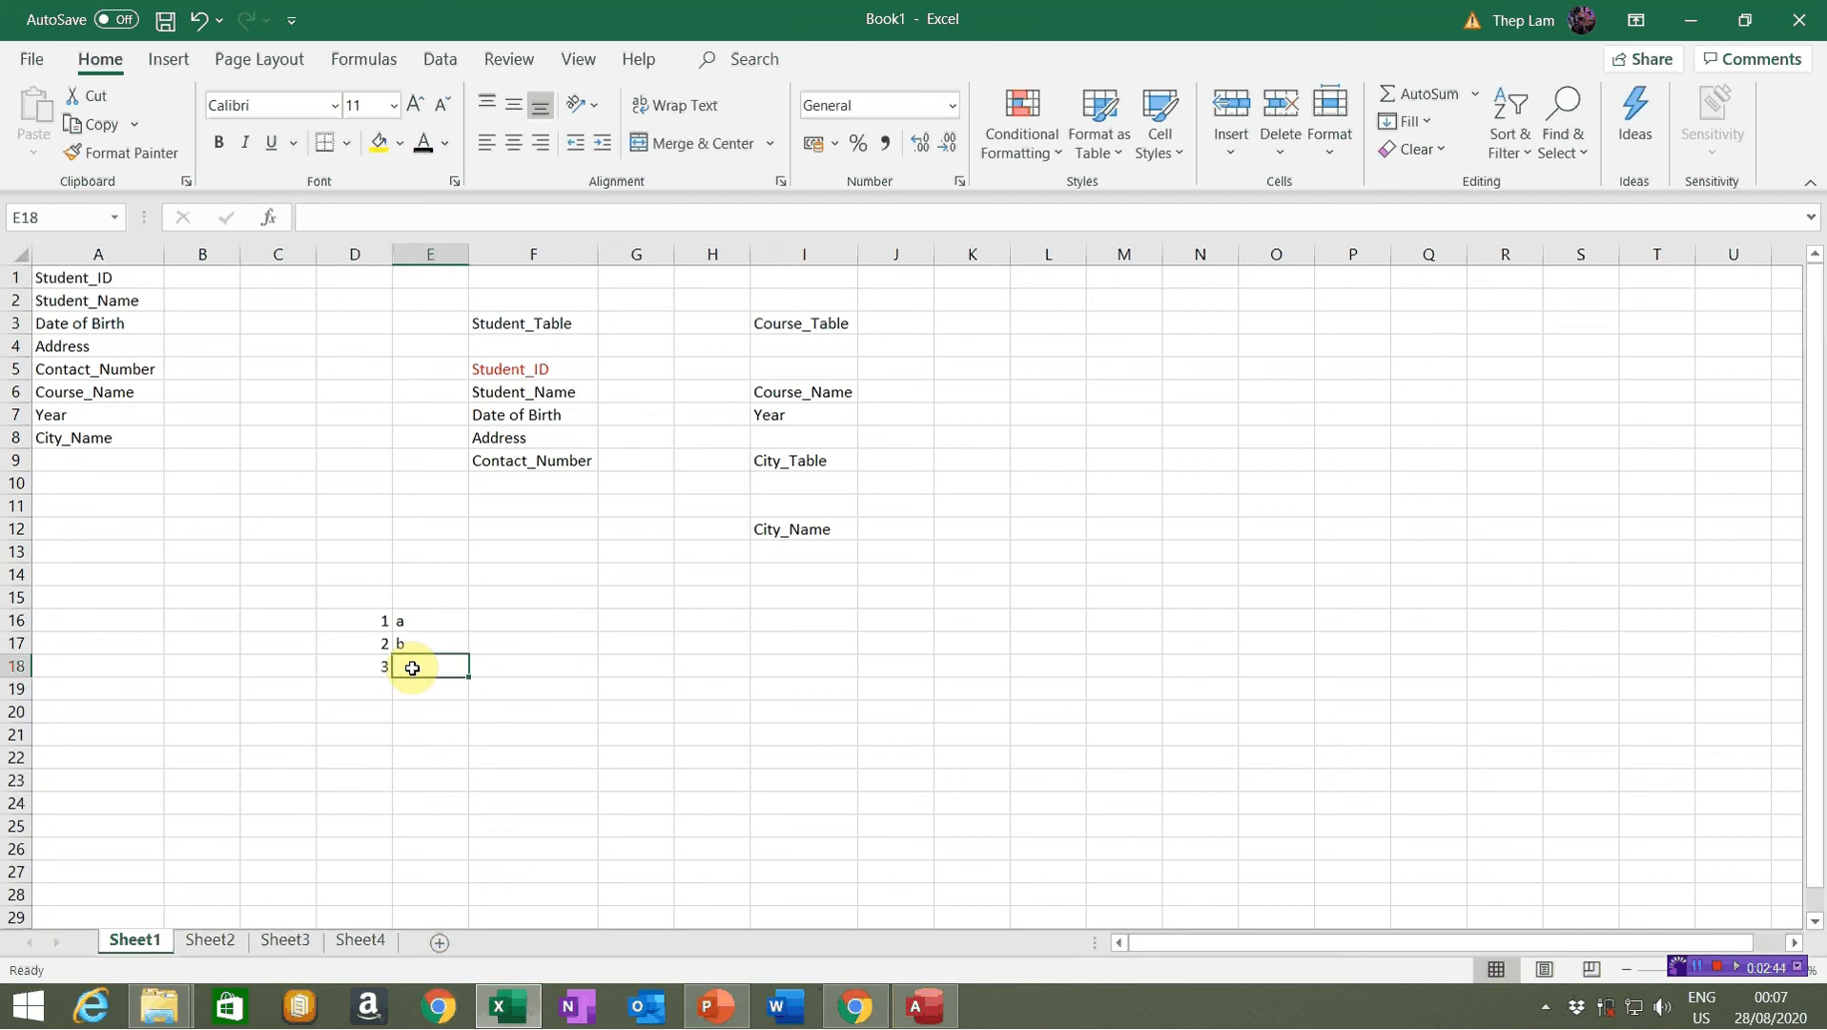
text(a)
click(410, 684)
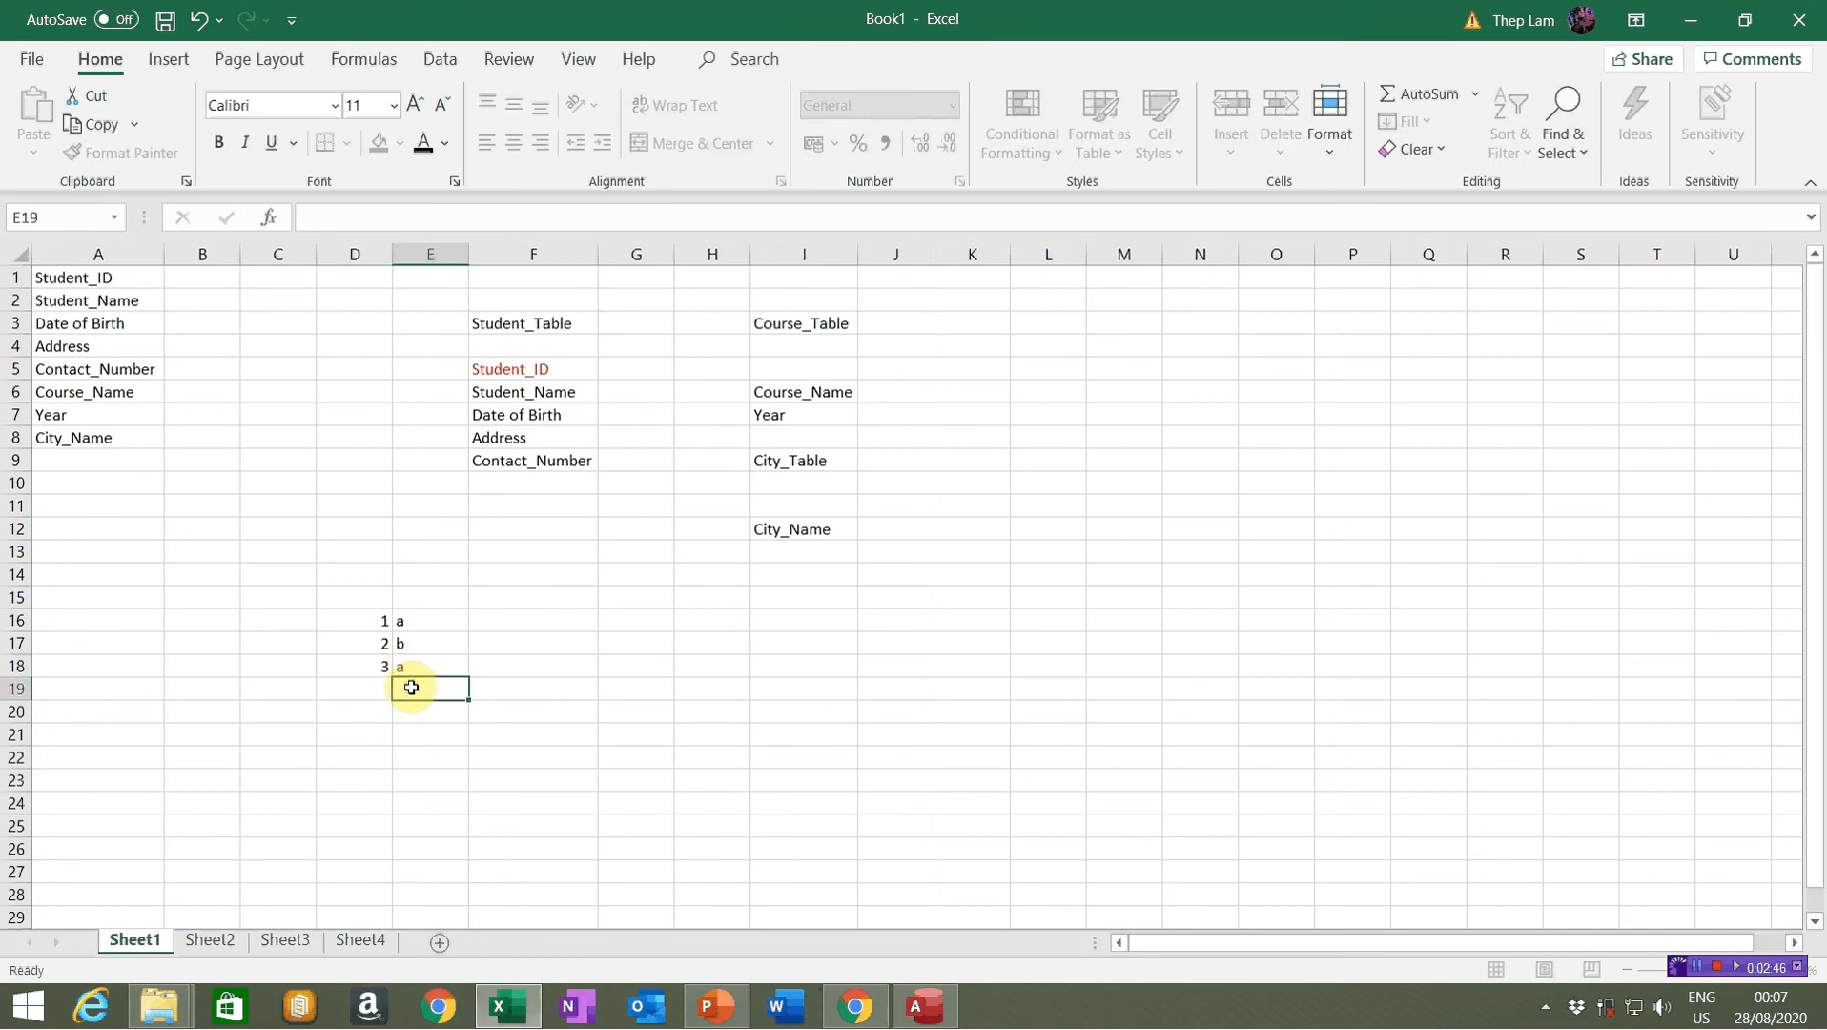
Examine the sample records, focusing on the identifying numbers in D16:D18
drag(358, 596, 429, 693)
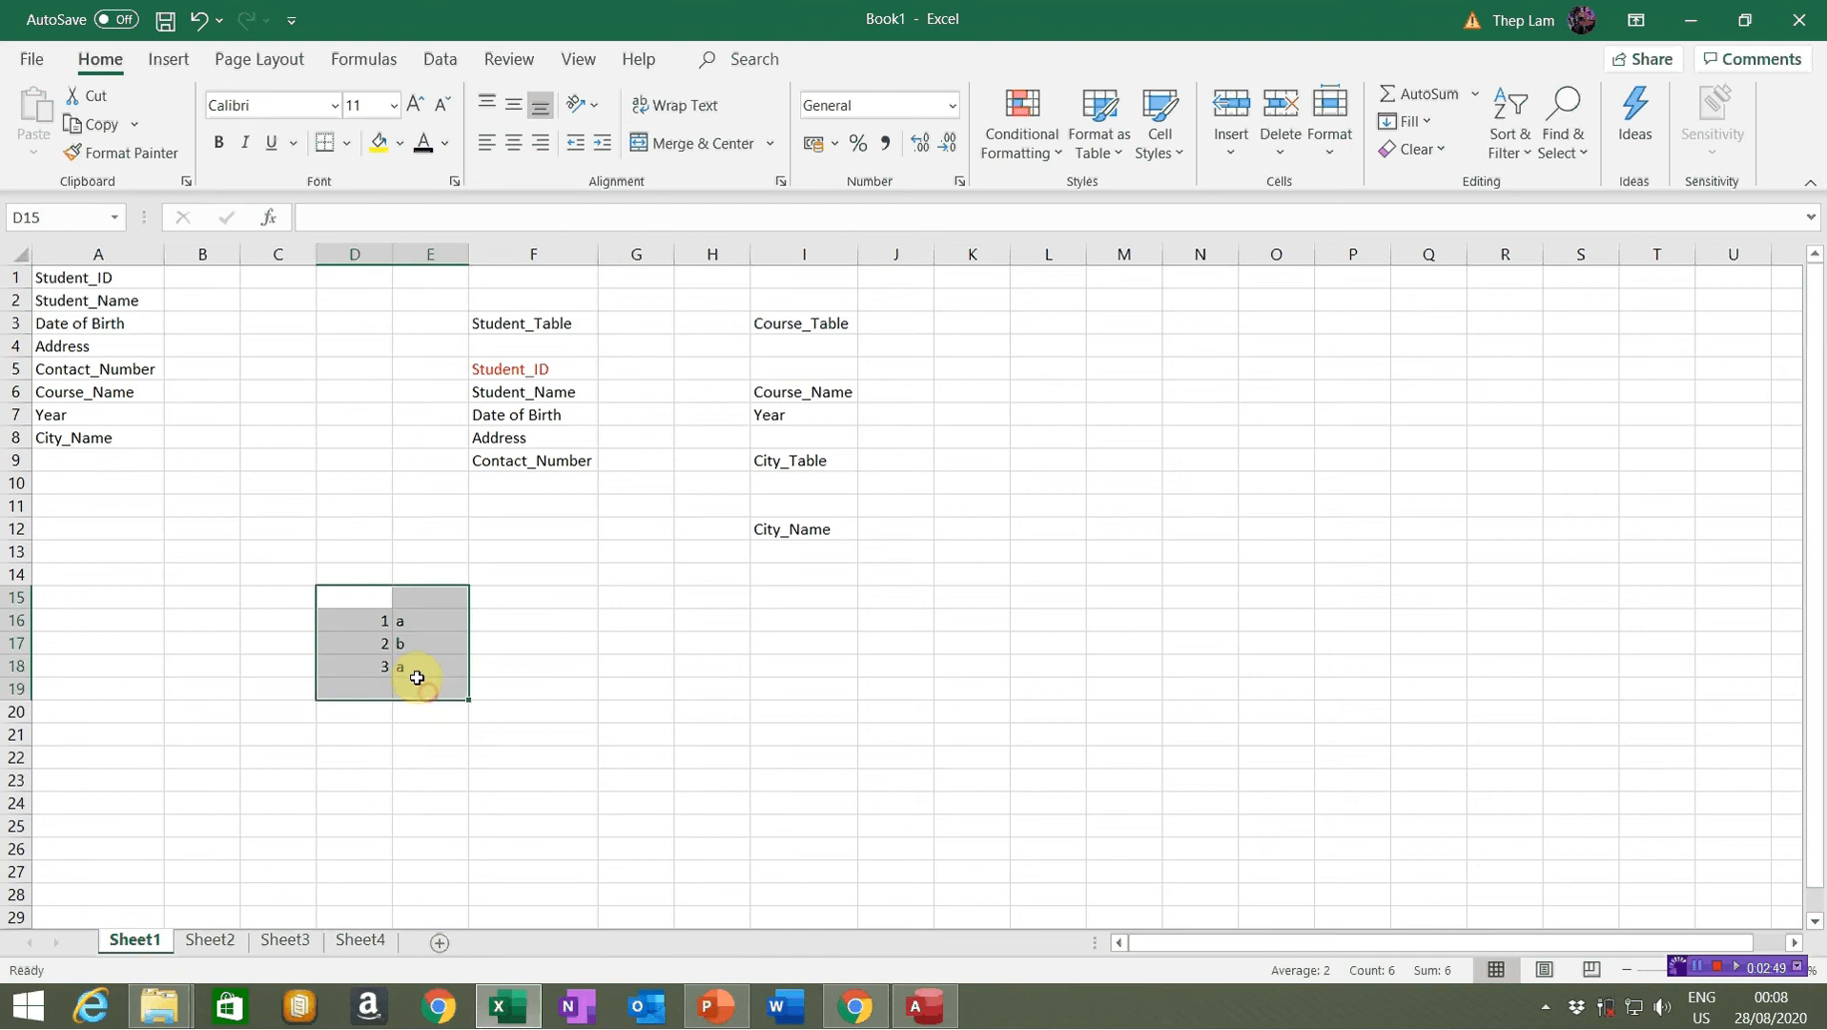
click(410, 672)
click(366, 618)
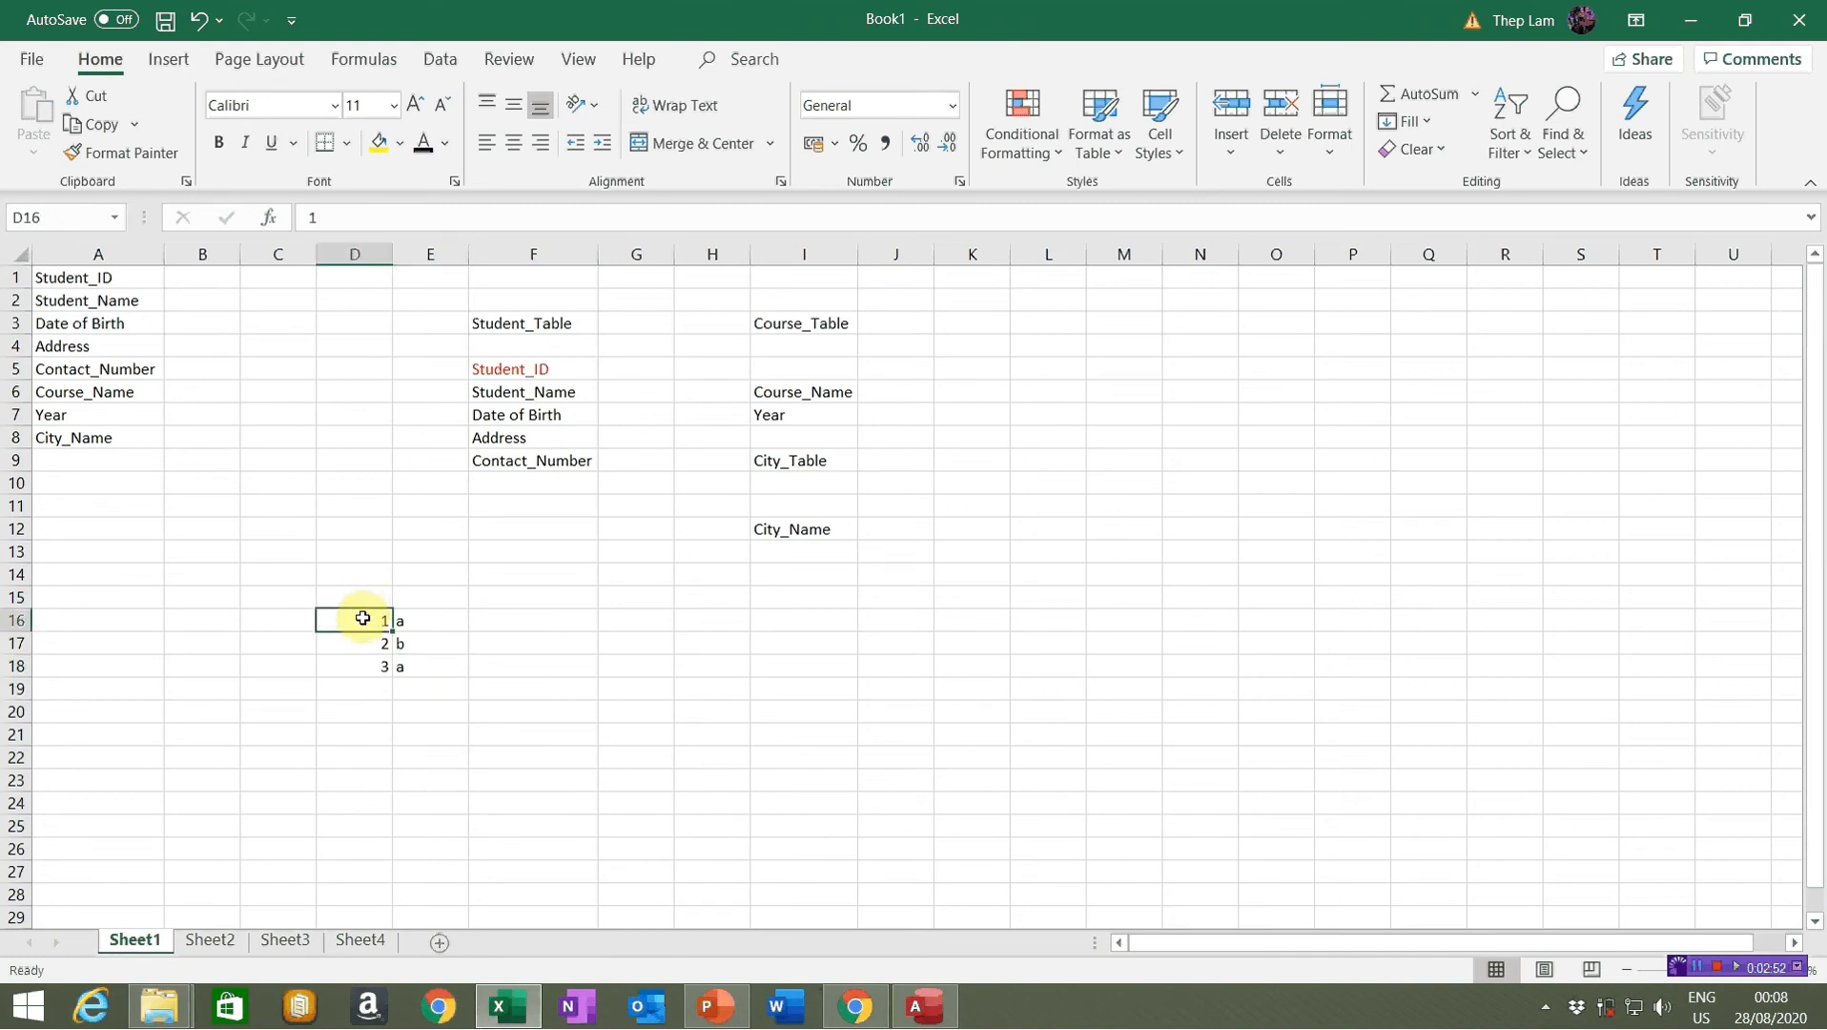
drag(361, 618, 362, 668)
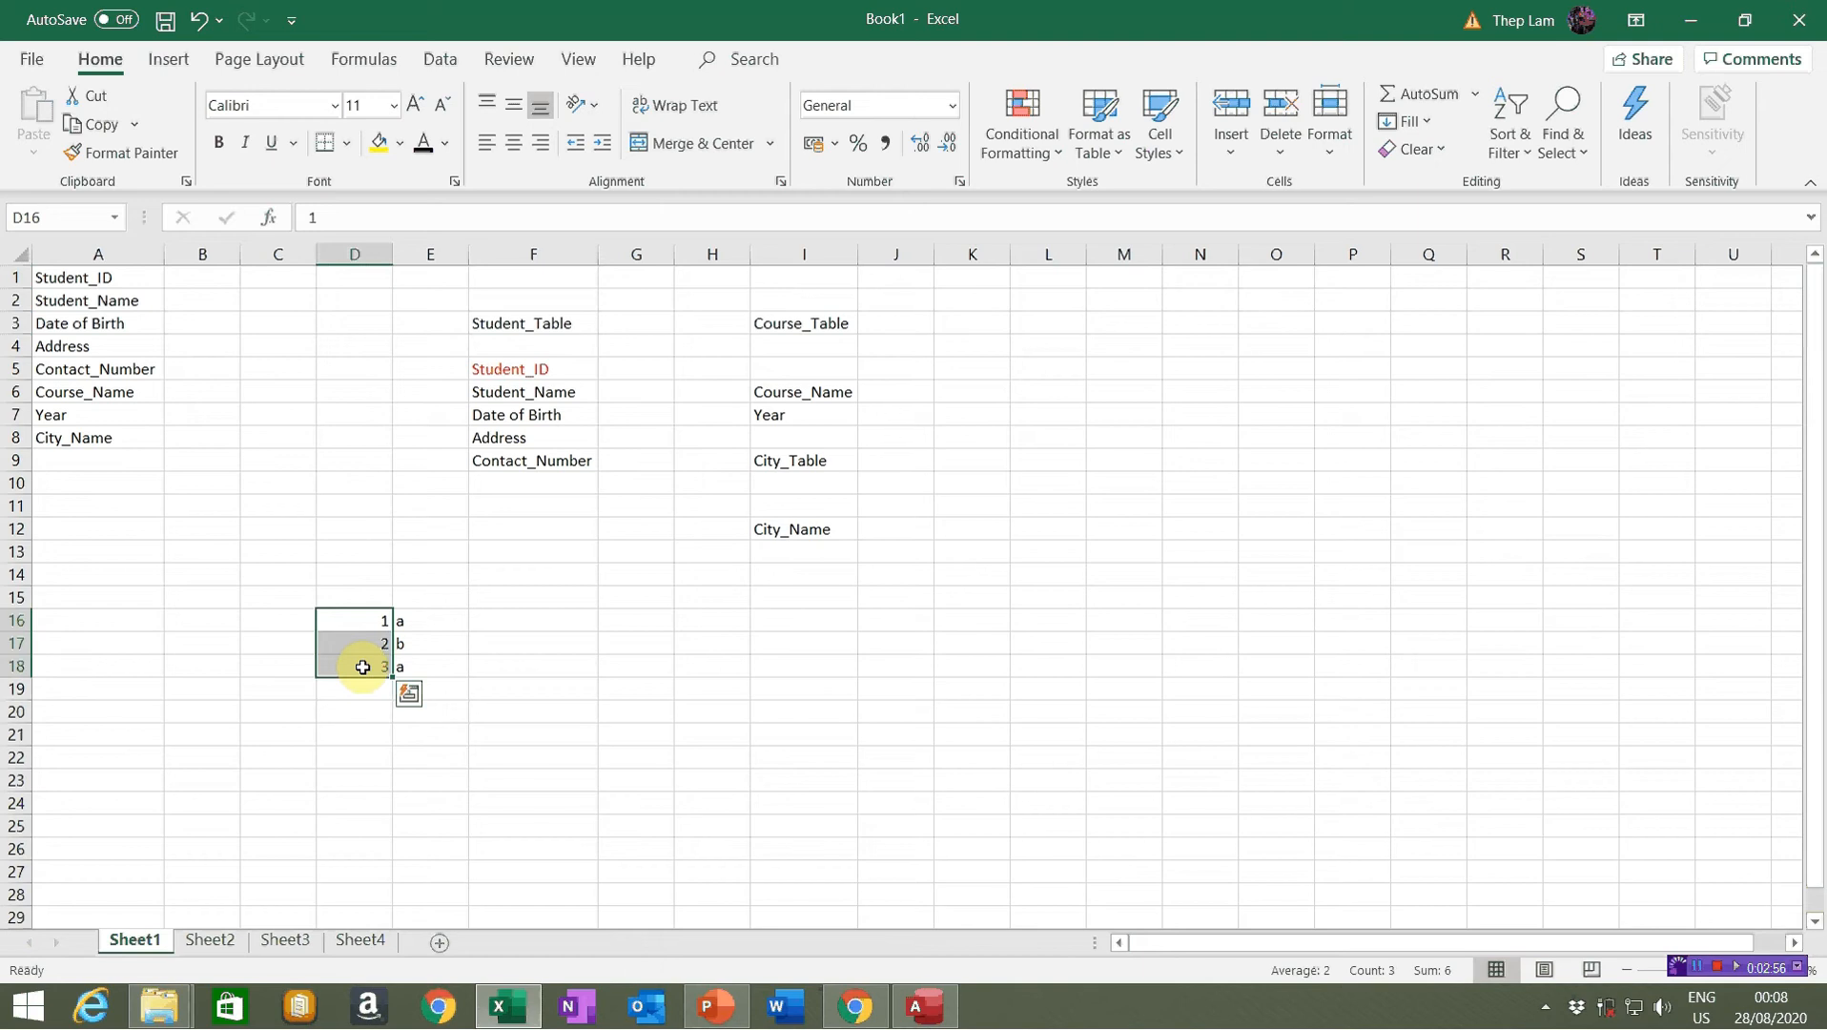
click(357, 643)
drag(357, 619, 349, 669)
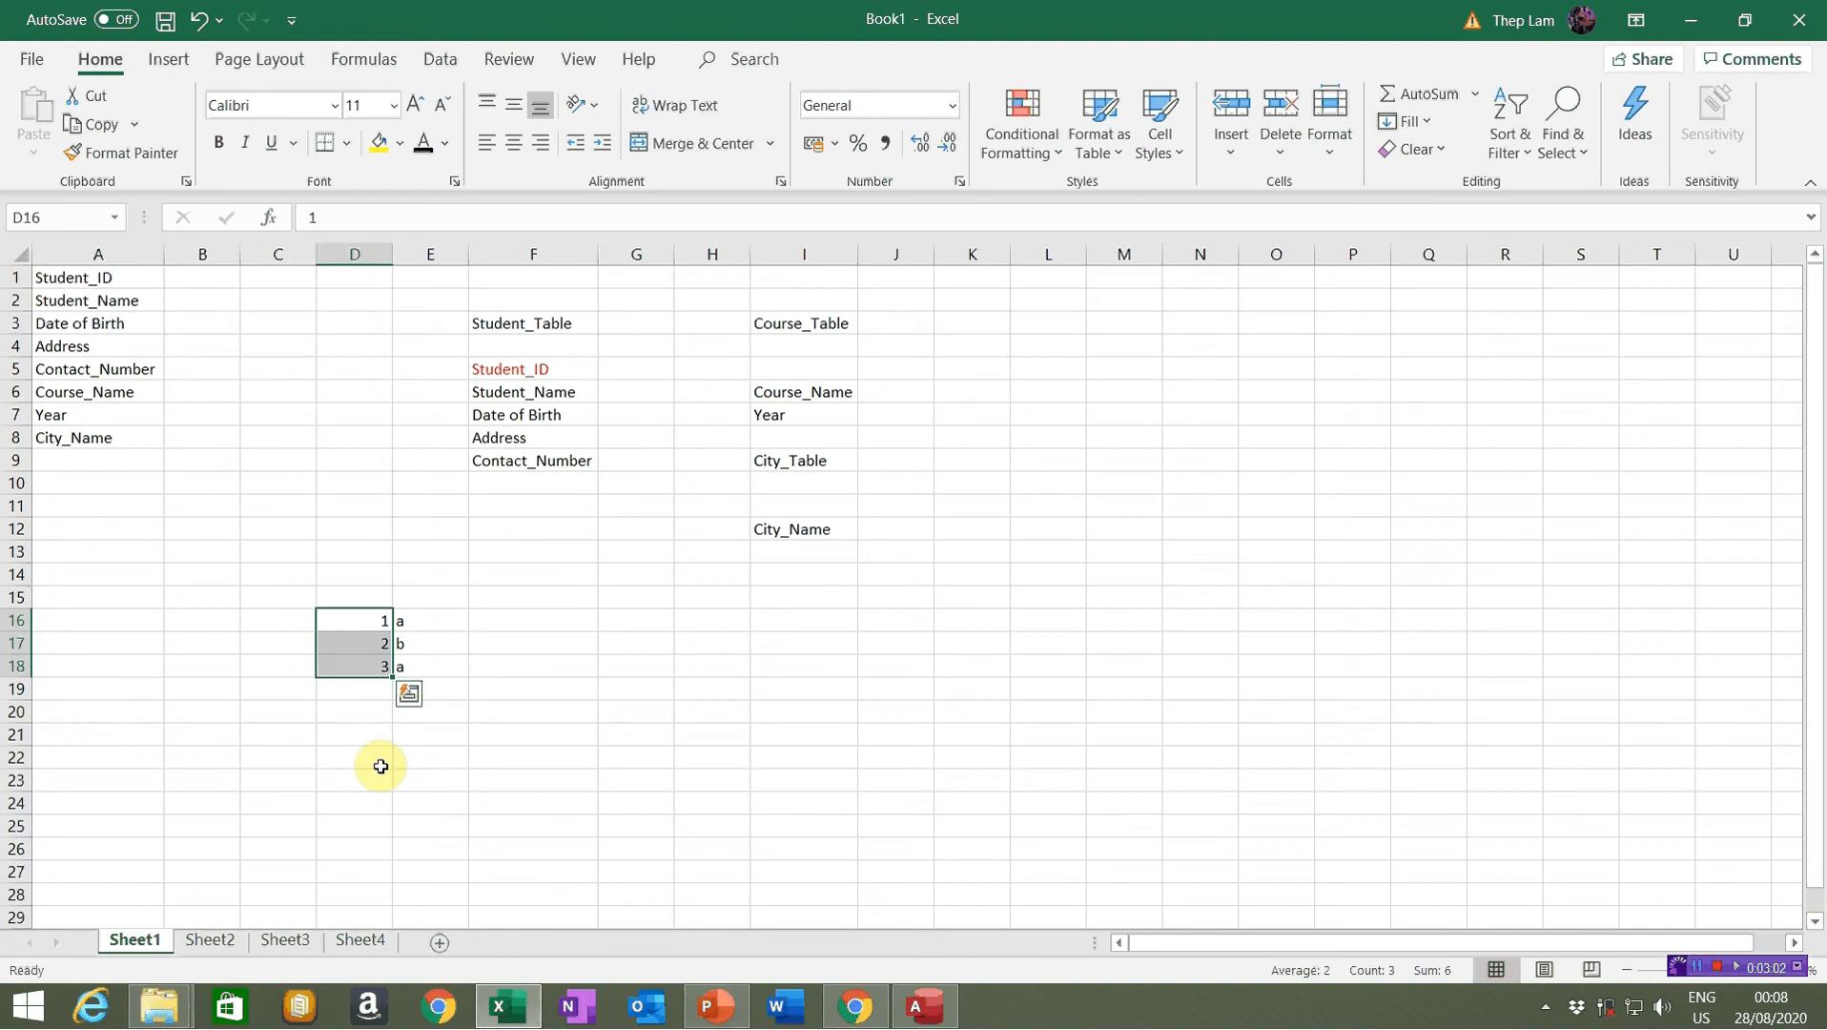
drag(400, 780, 1056, 761)
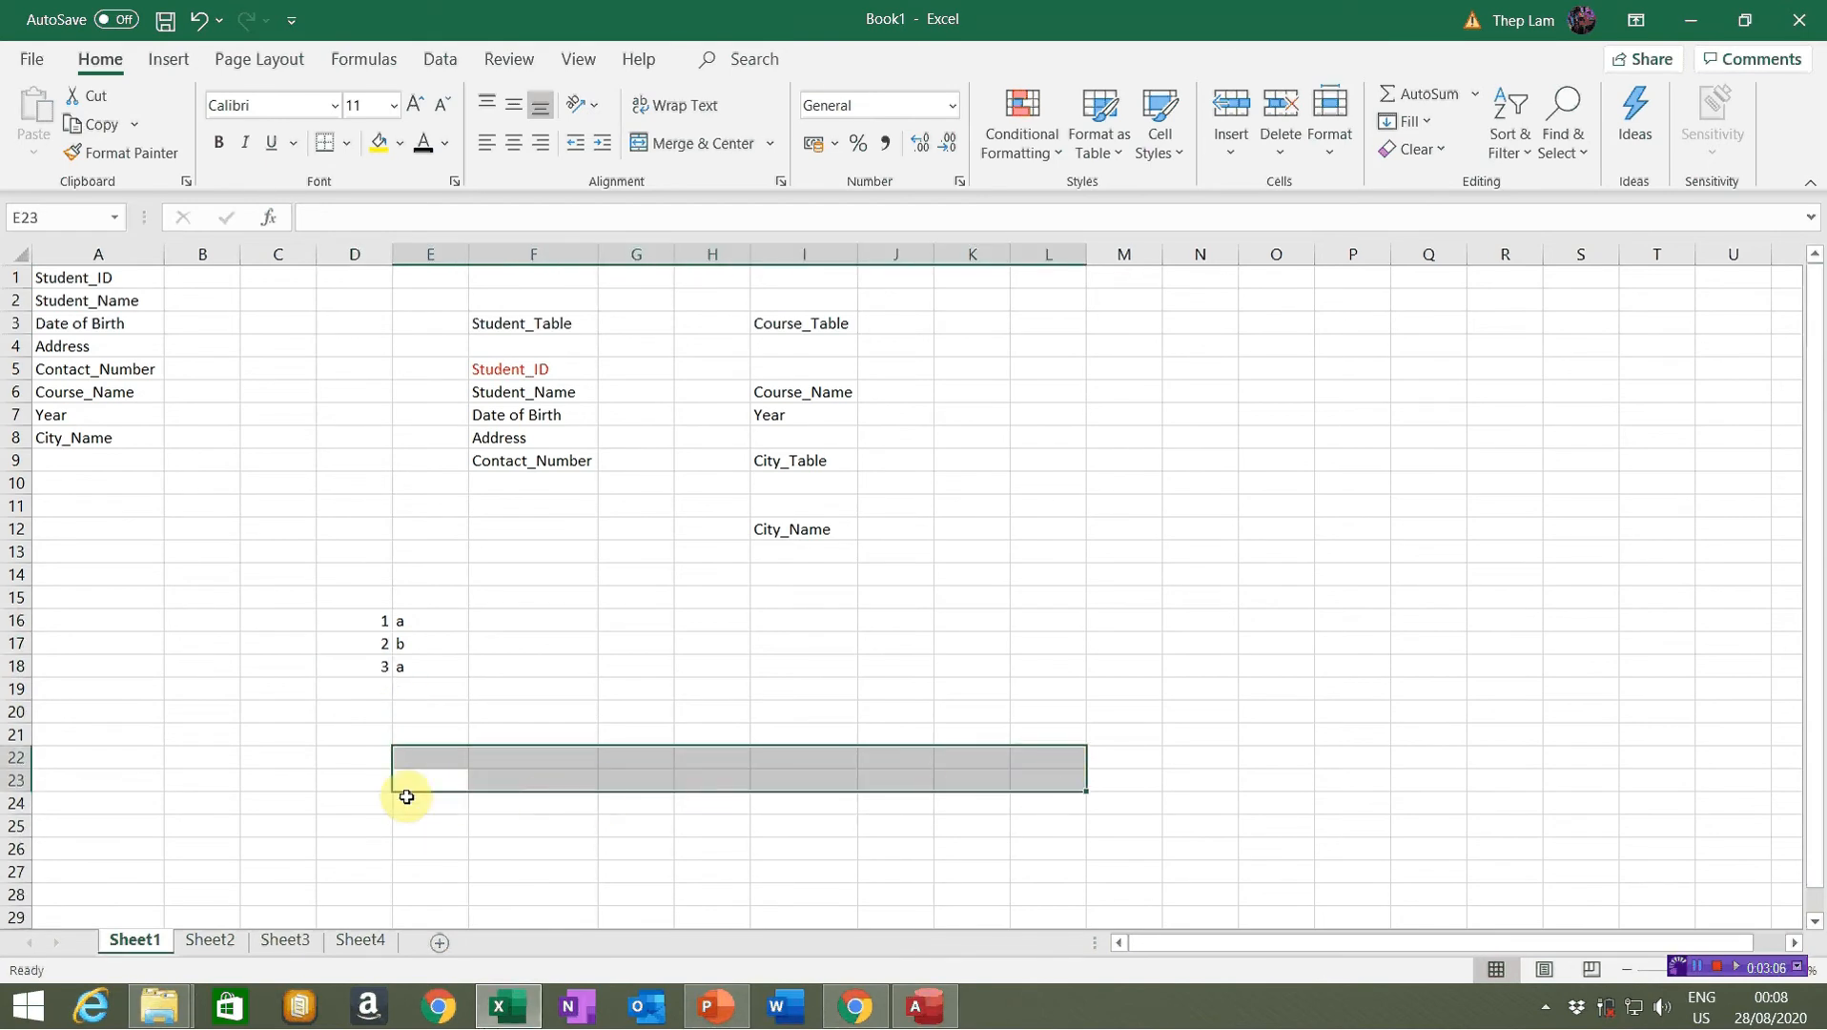
drag(404, 798, 988, 799)
drag(404, 826, 990, 827)
drag(412, 798, 992, 801)
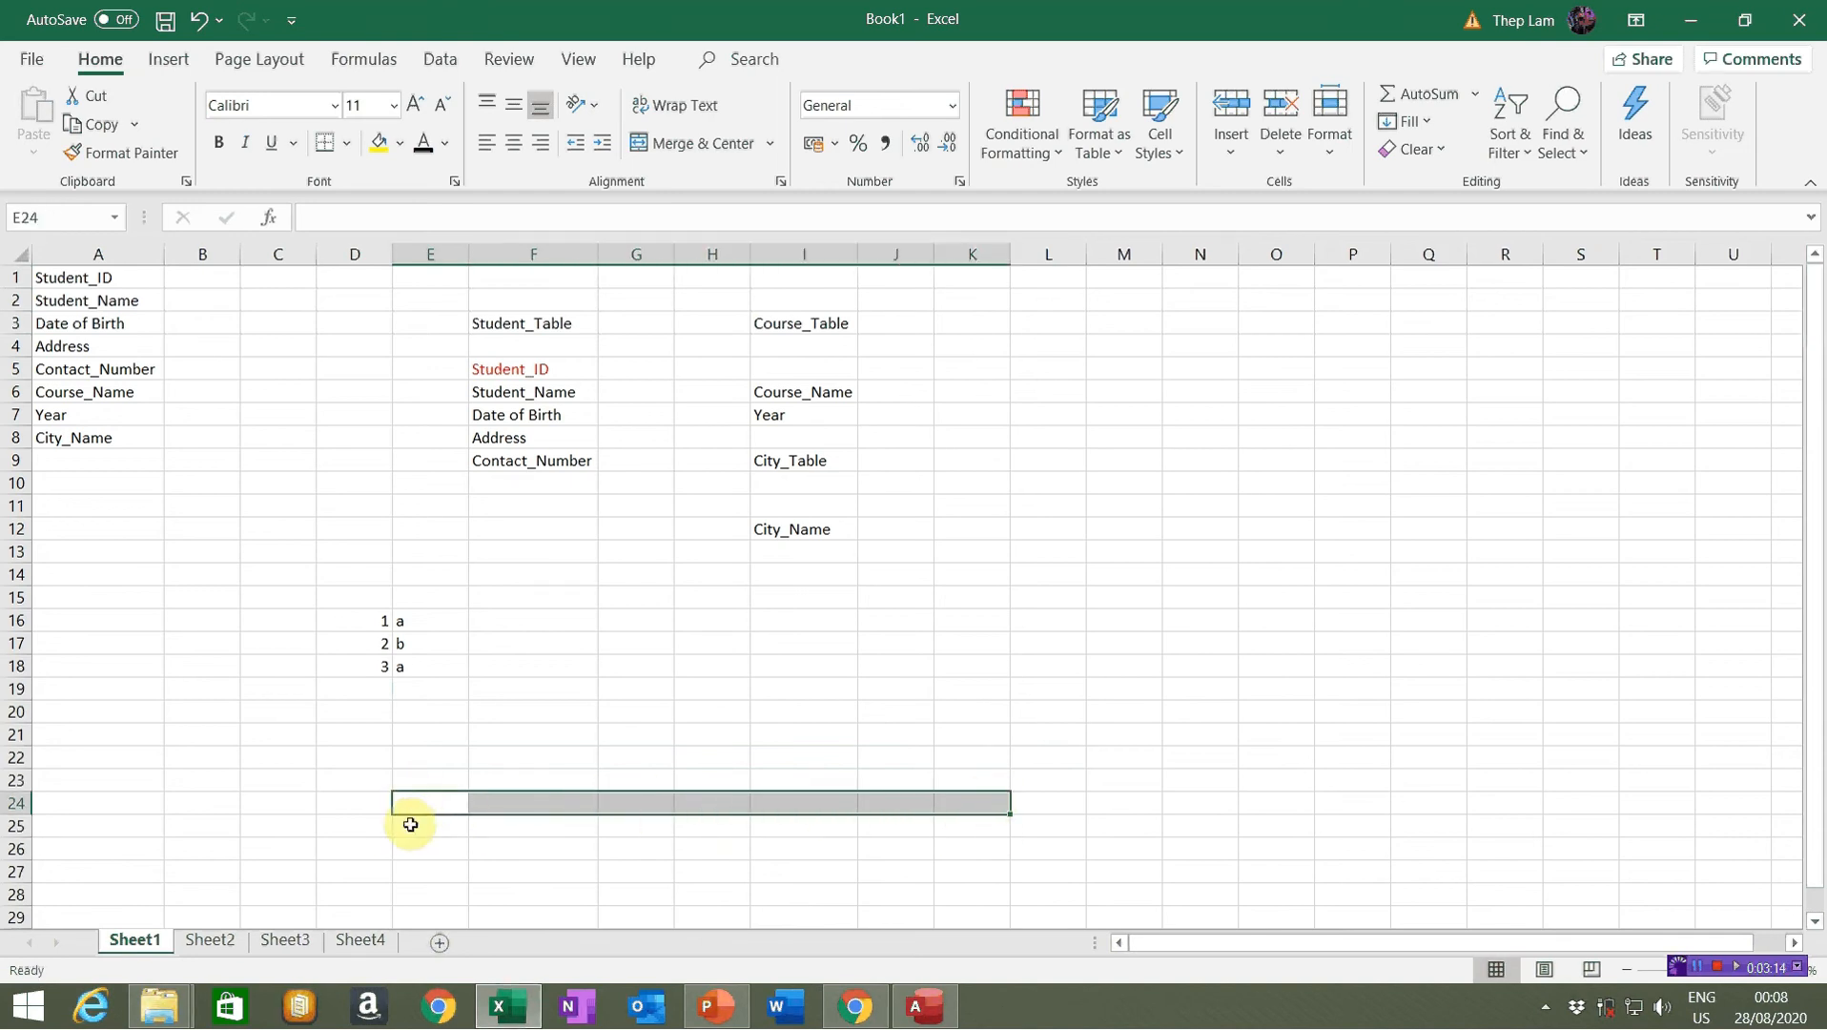
drag(416, 799, 416, 822)
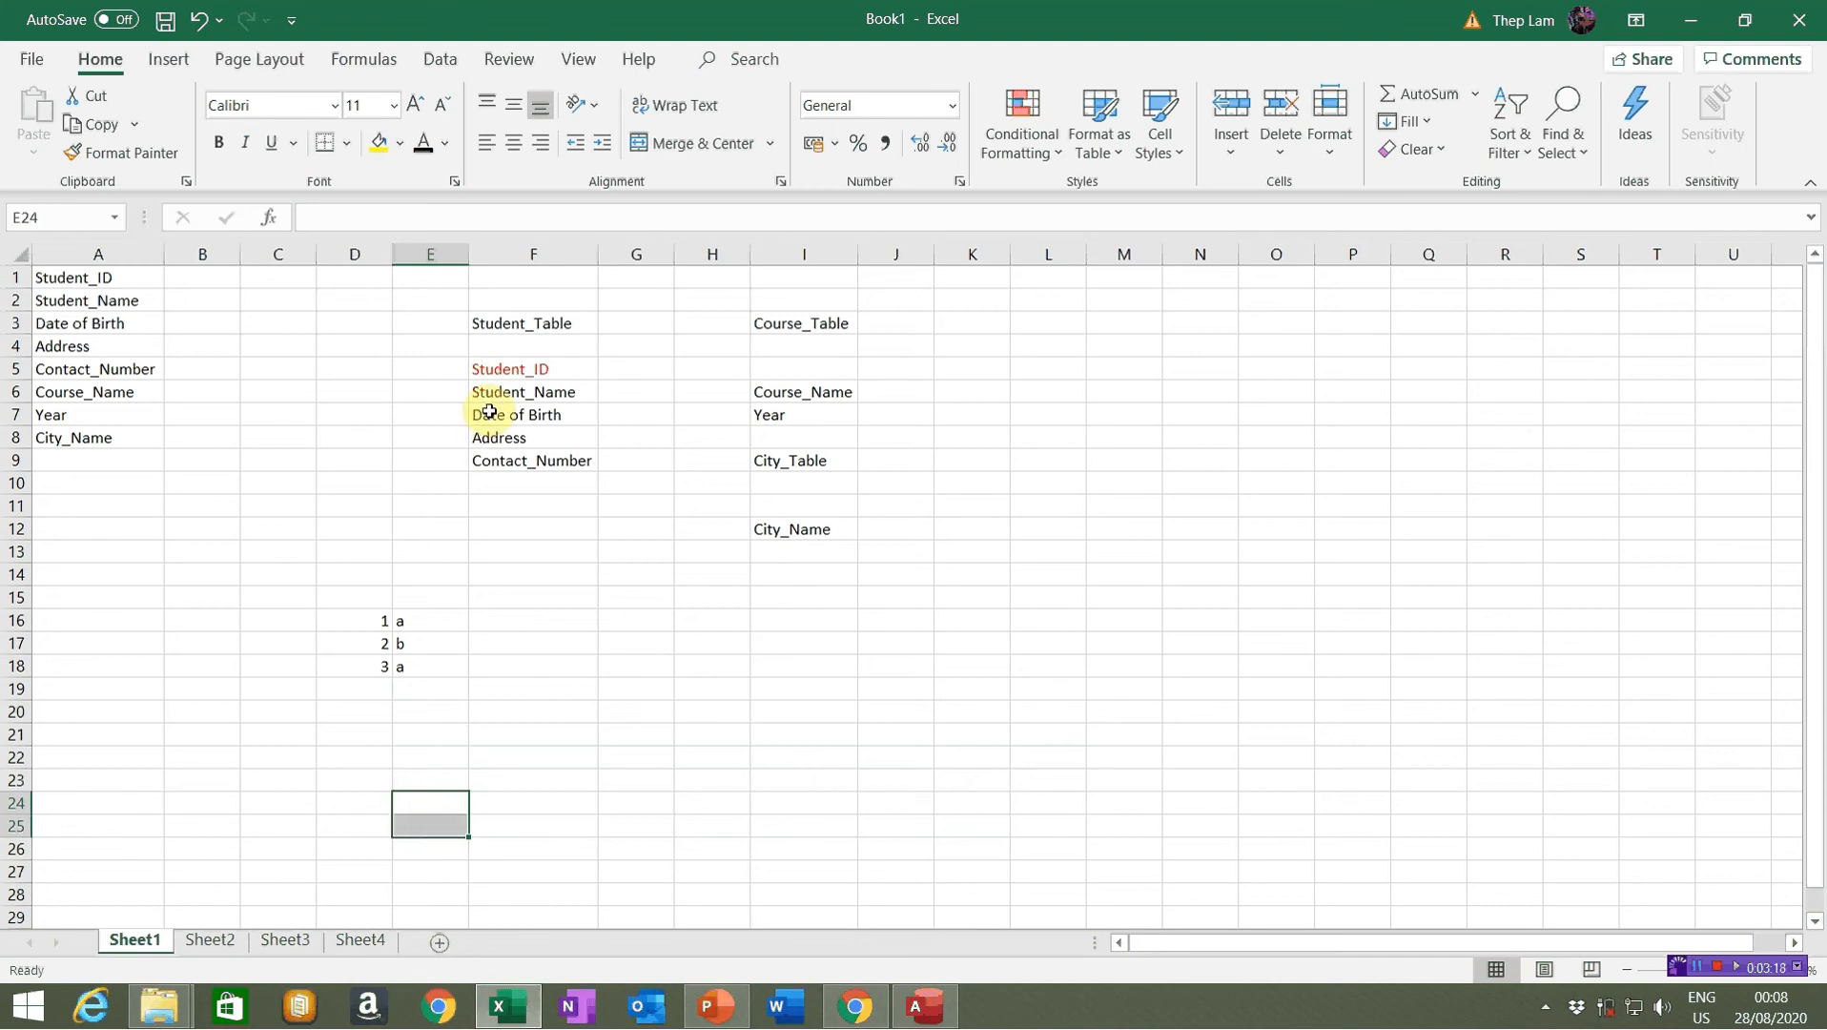
click(490, 370)
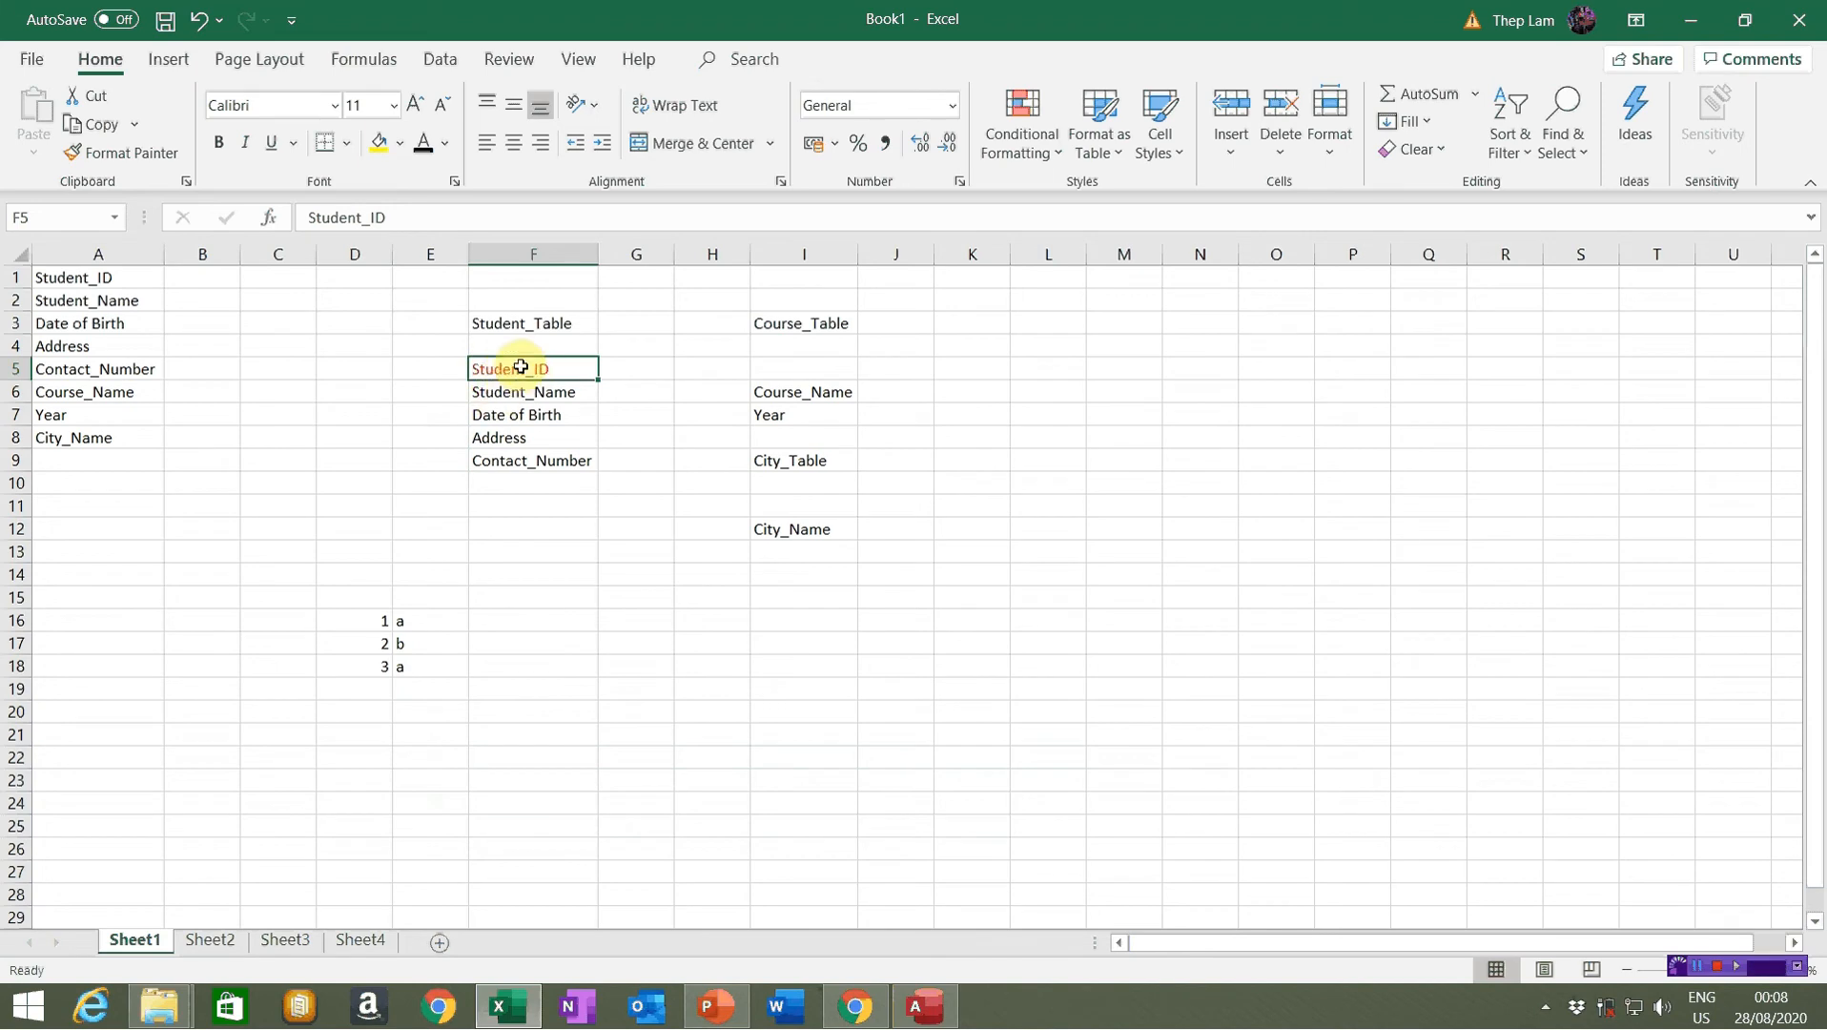
click(505, 323)
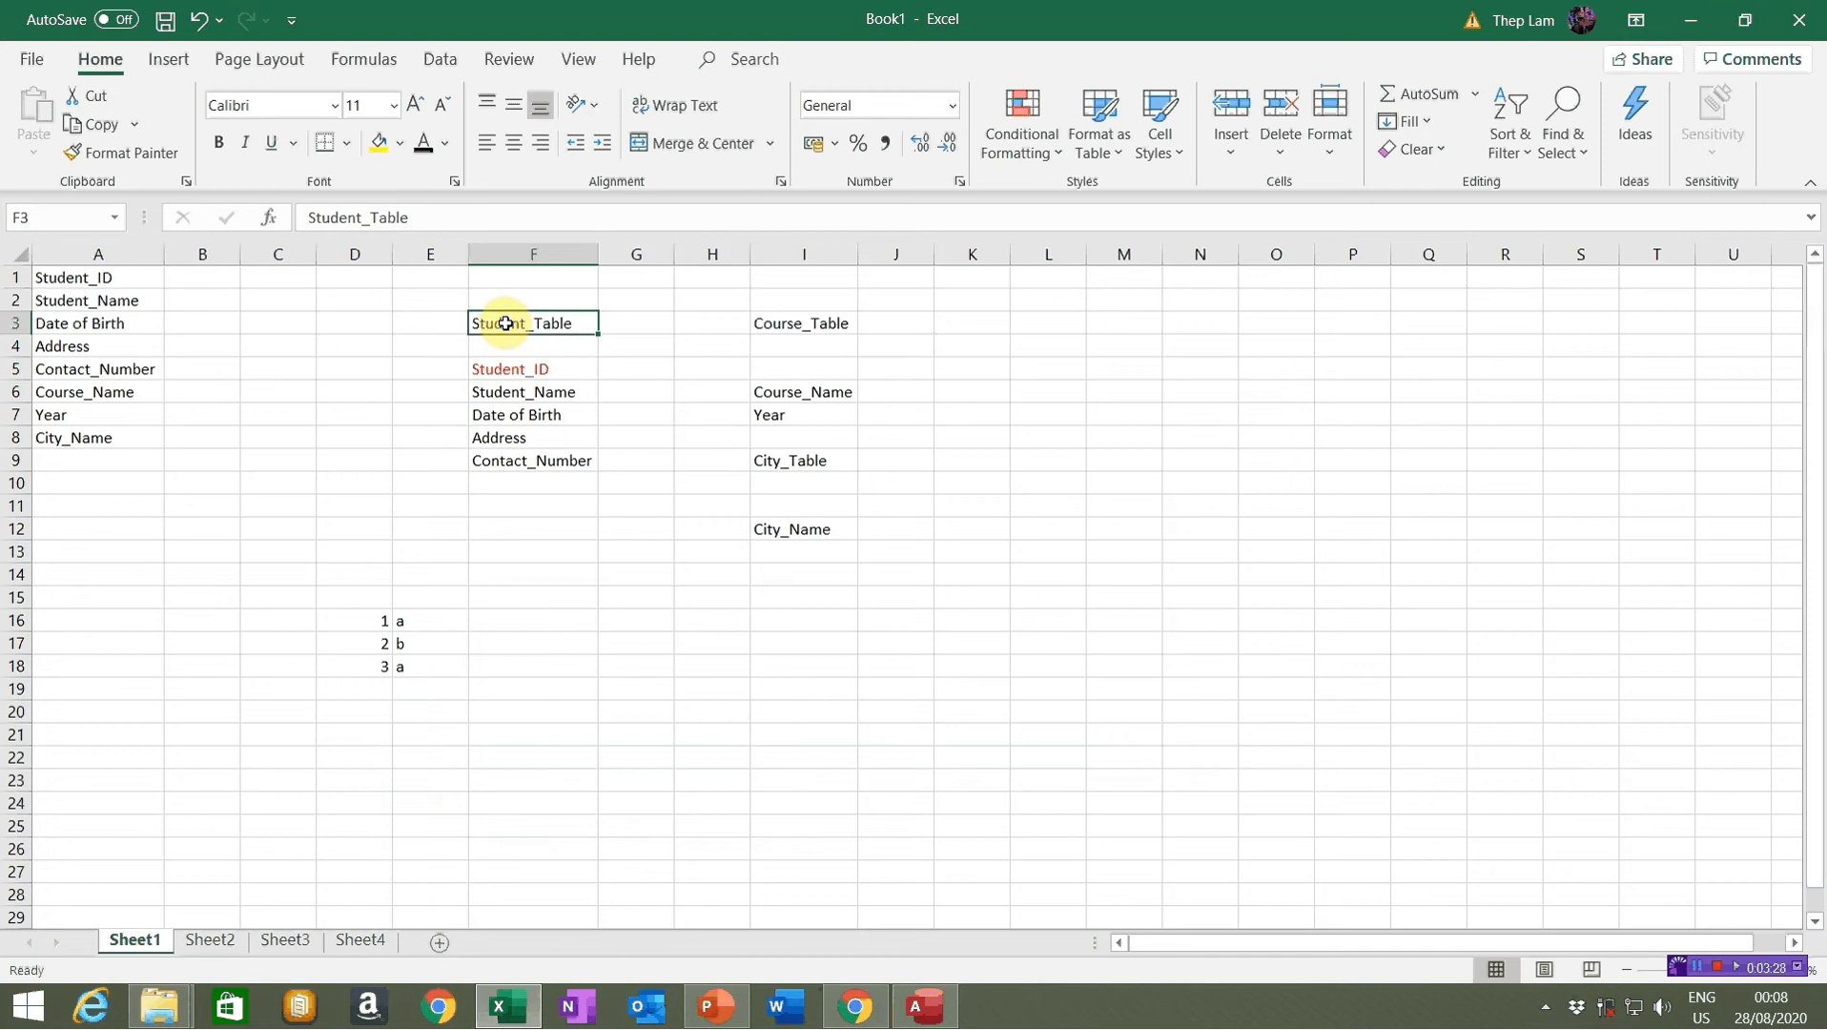
Review the Course_Name and Year fields under Course_Table and the empty cell above them
click(810, 392)
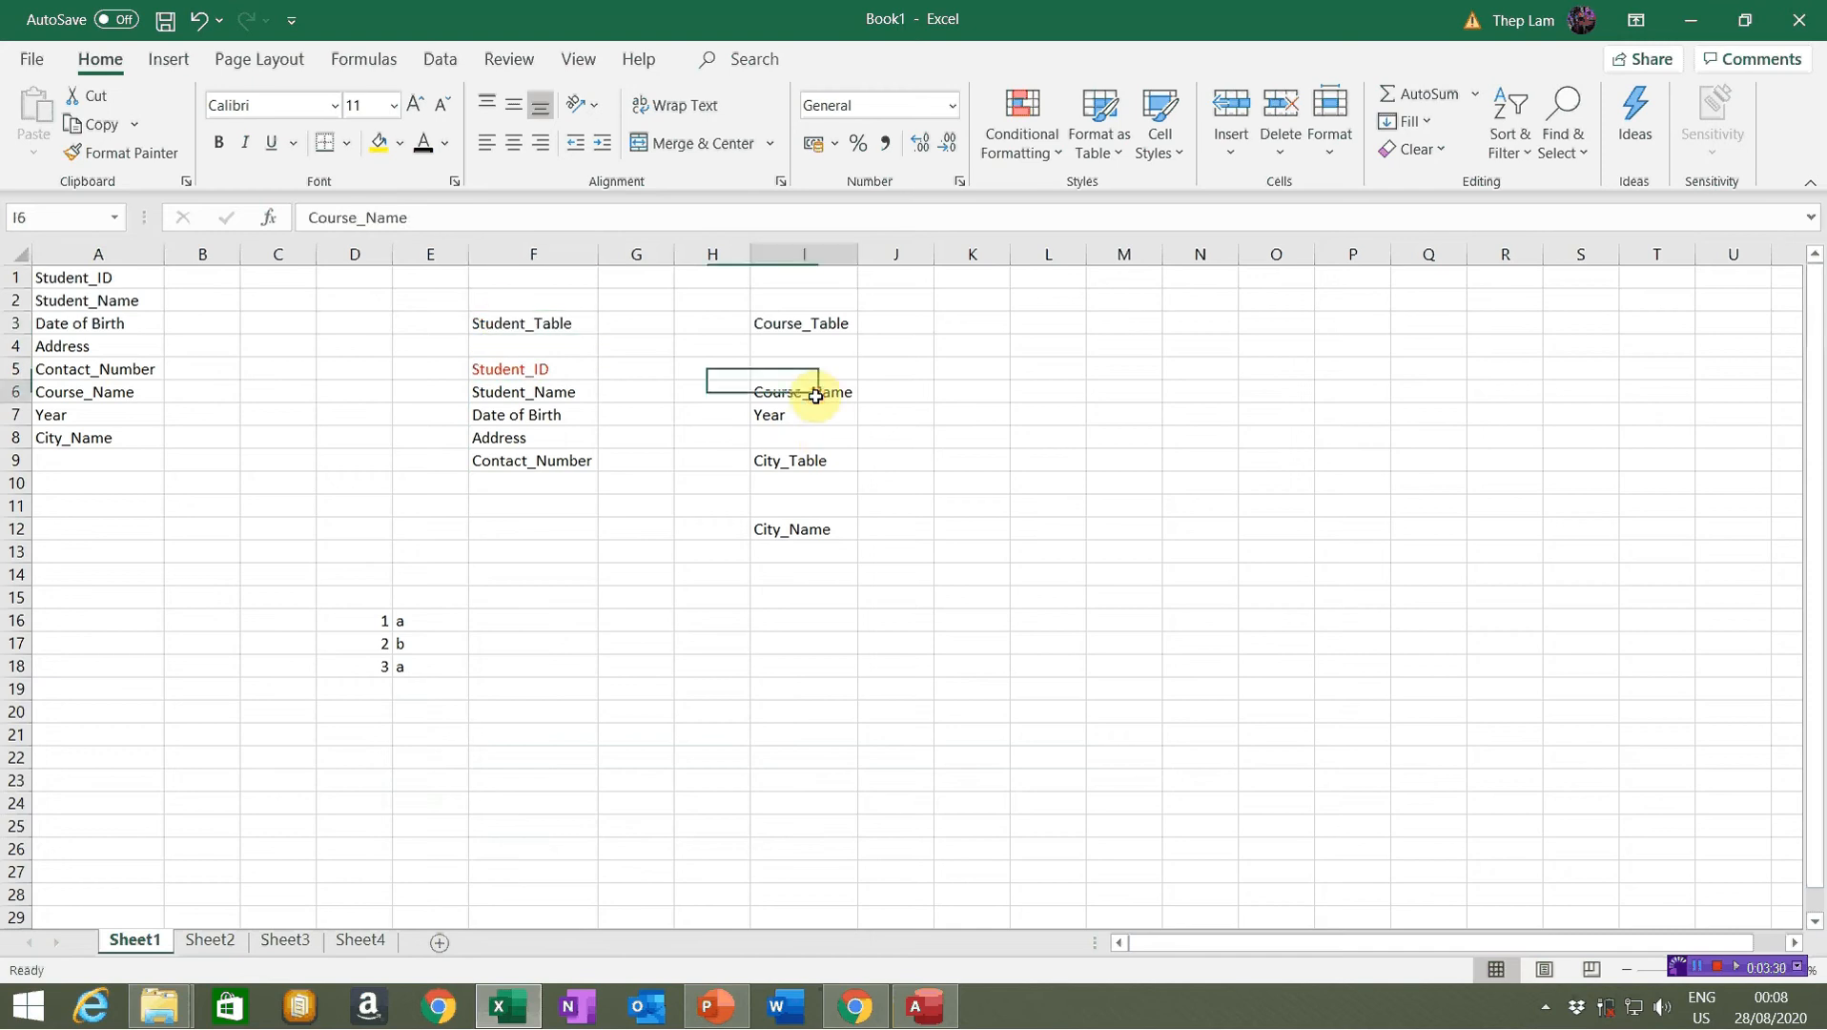
drag(797, 396, 793, 417)
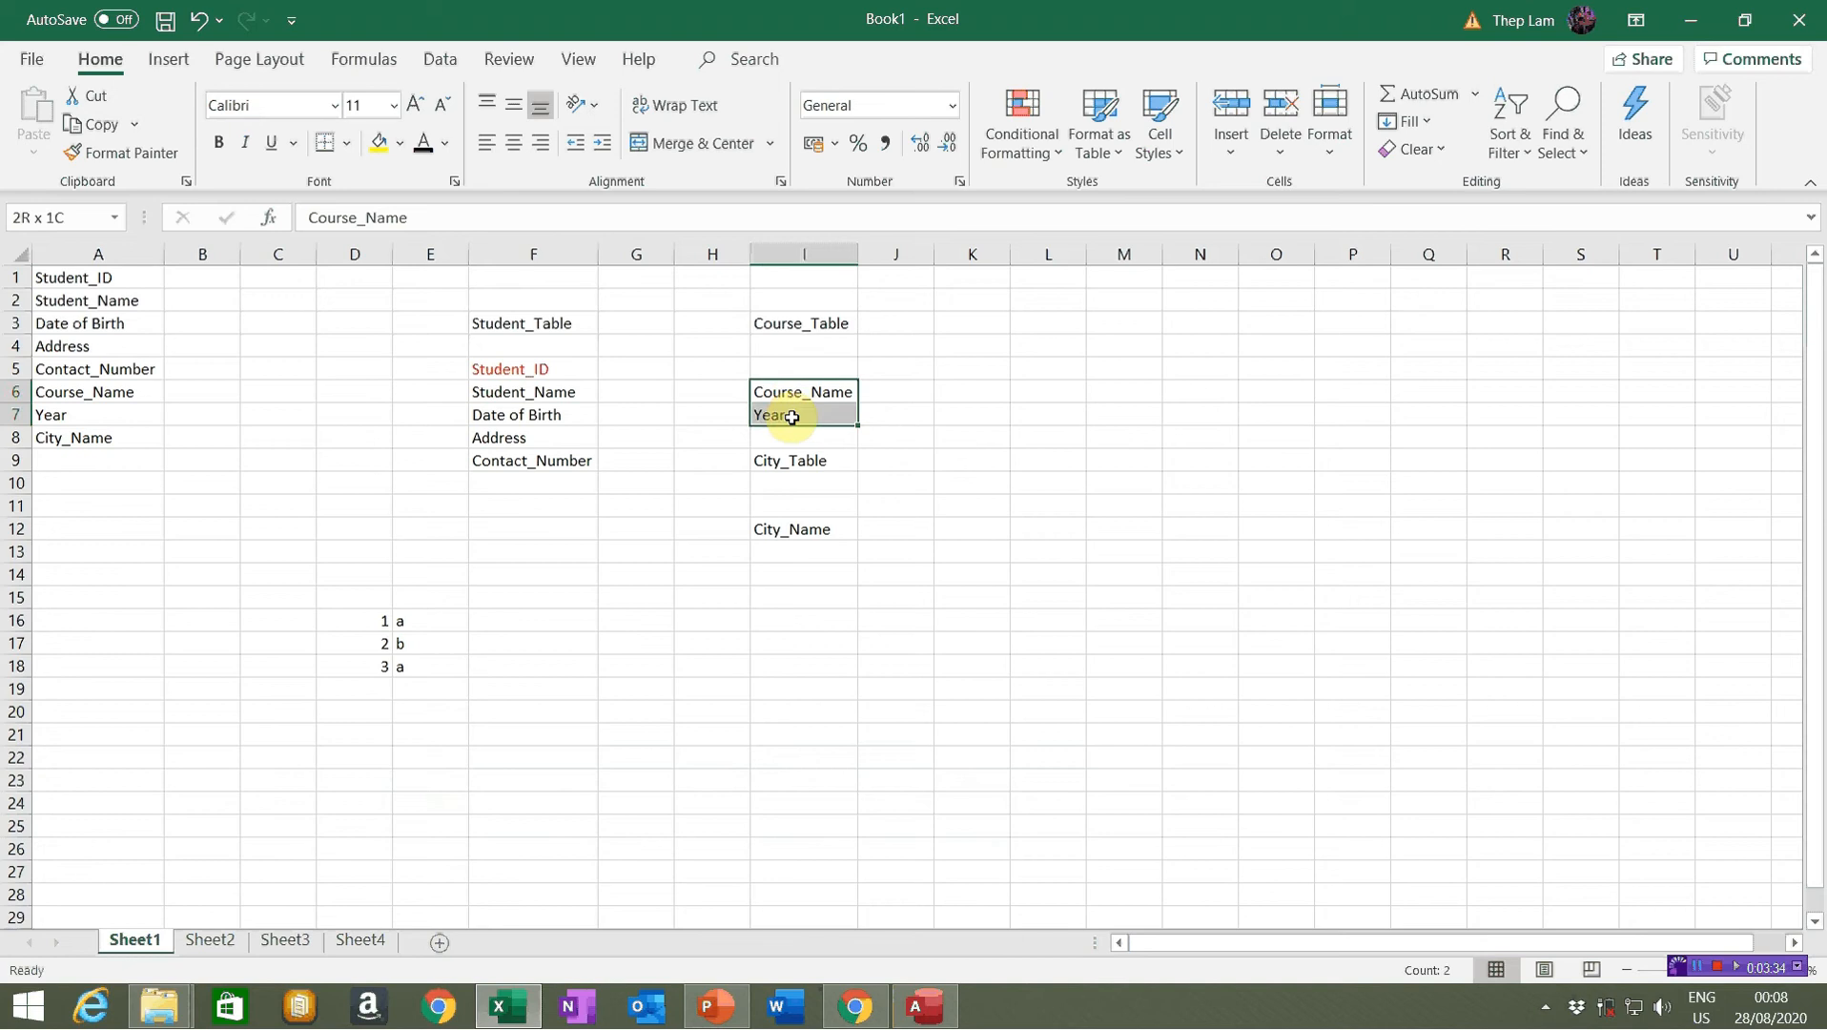
click(775, 366)
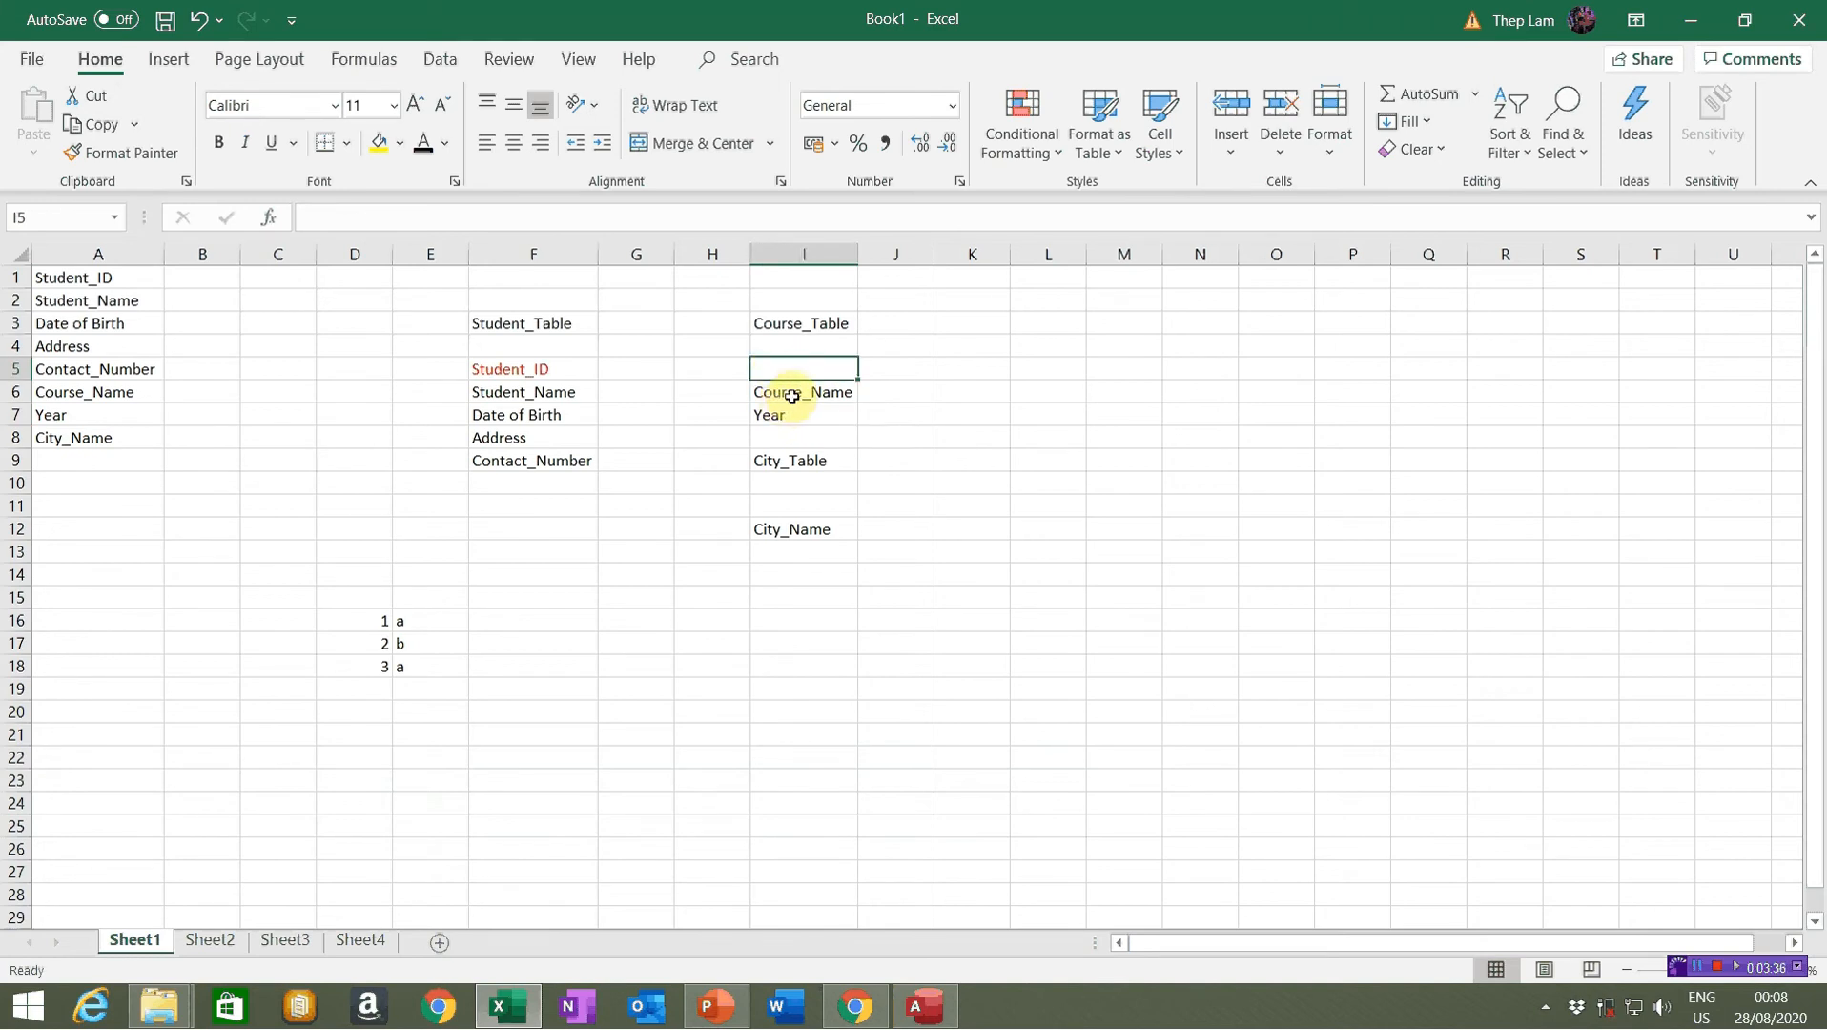
drag(791, 396, 791, 415)
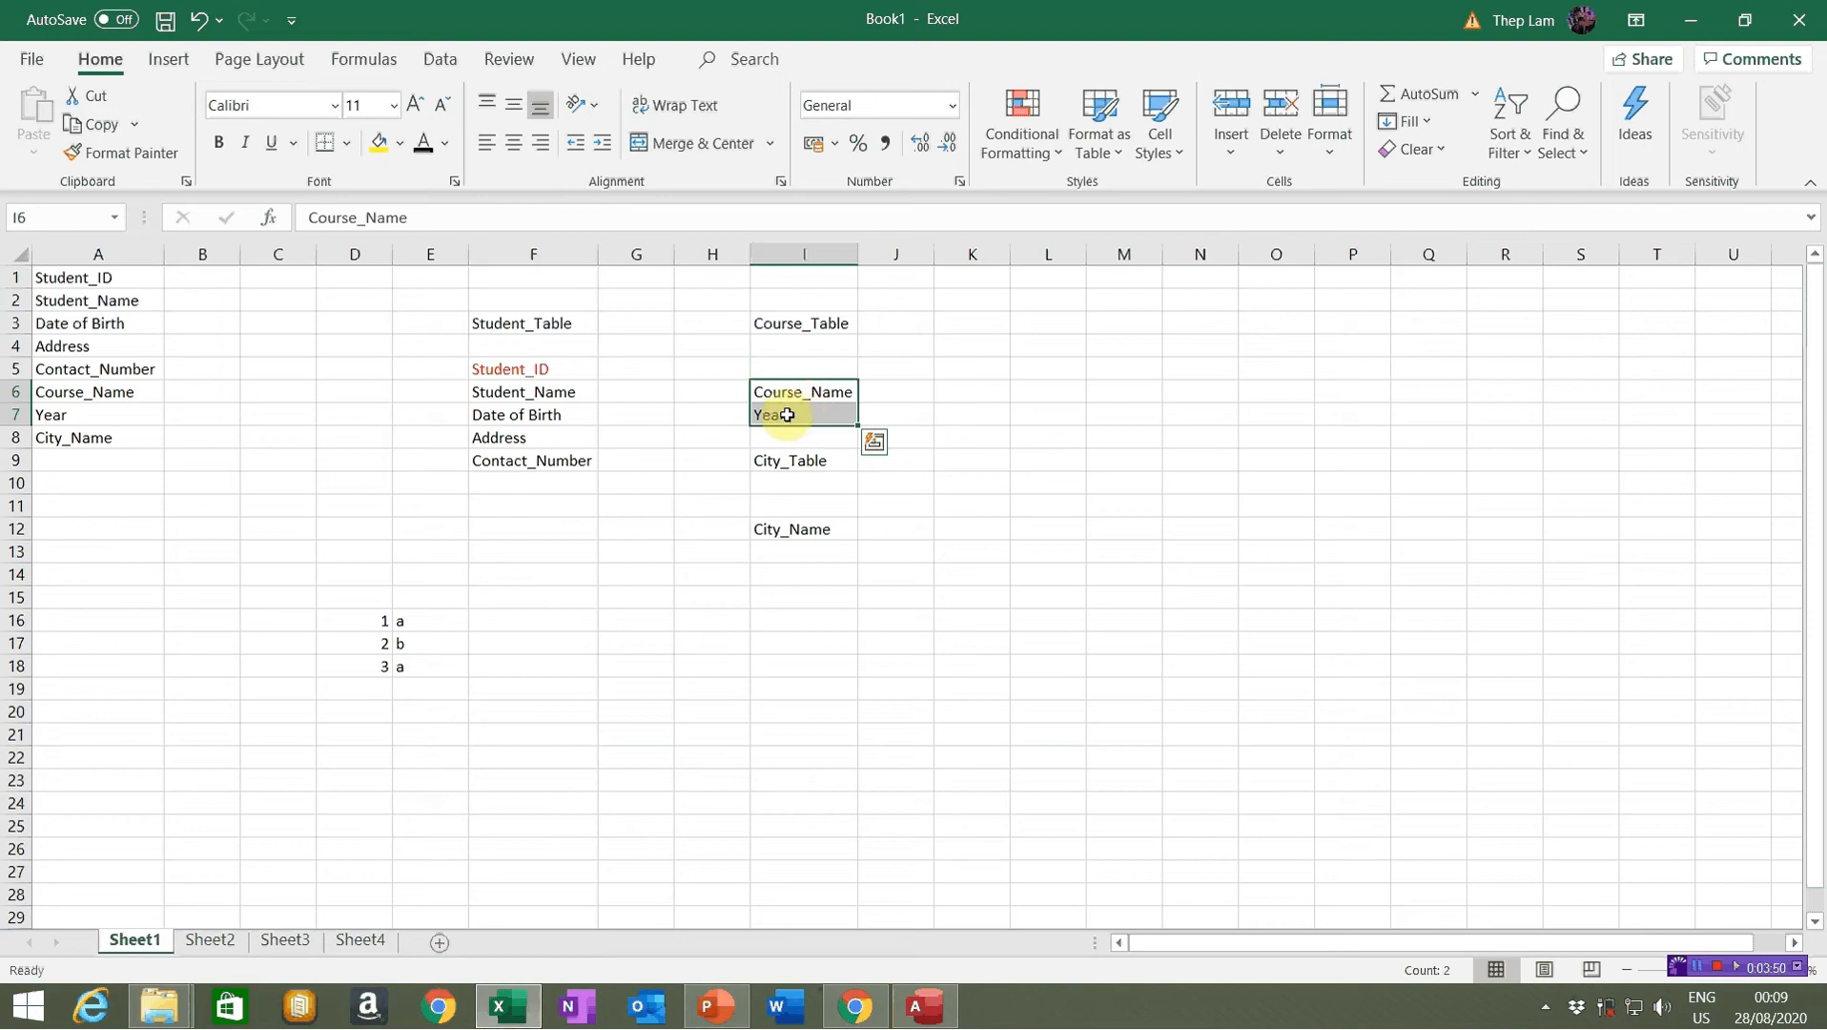
click(787, 415)
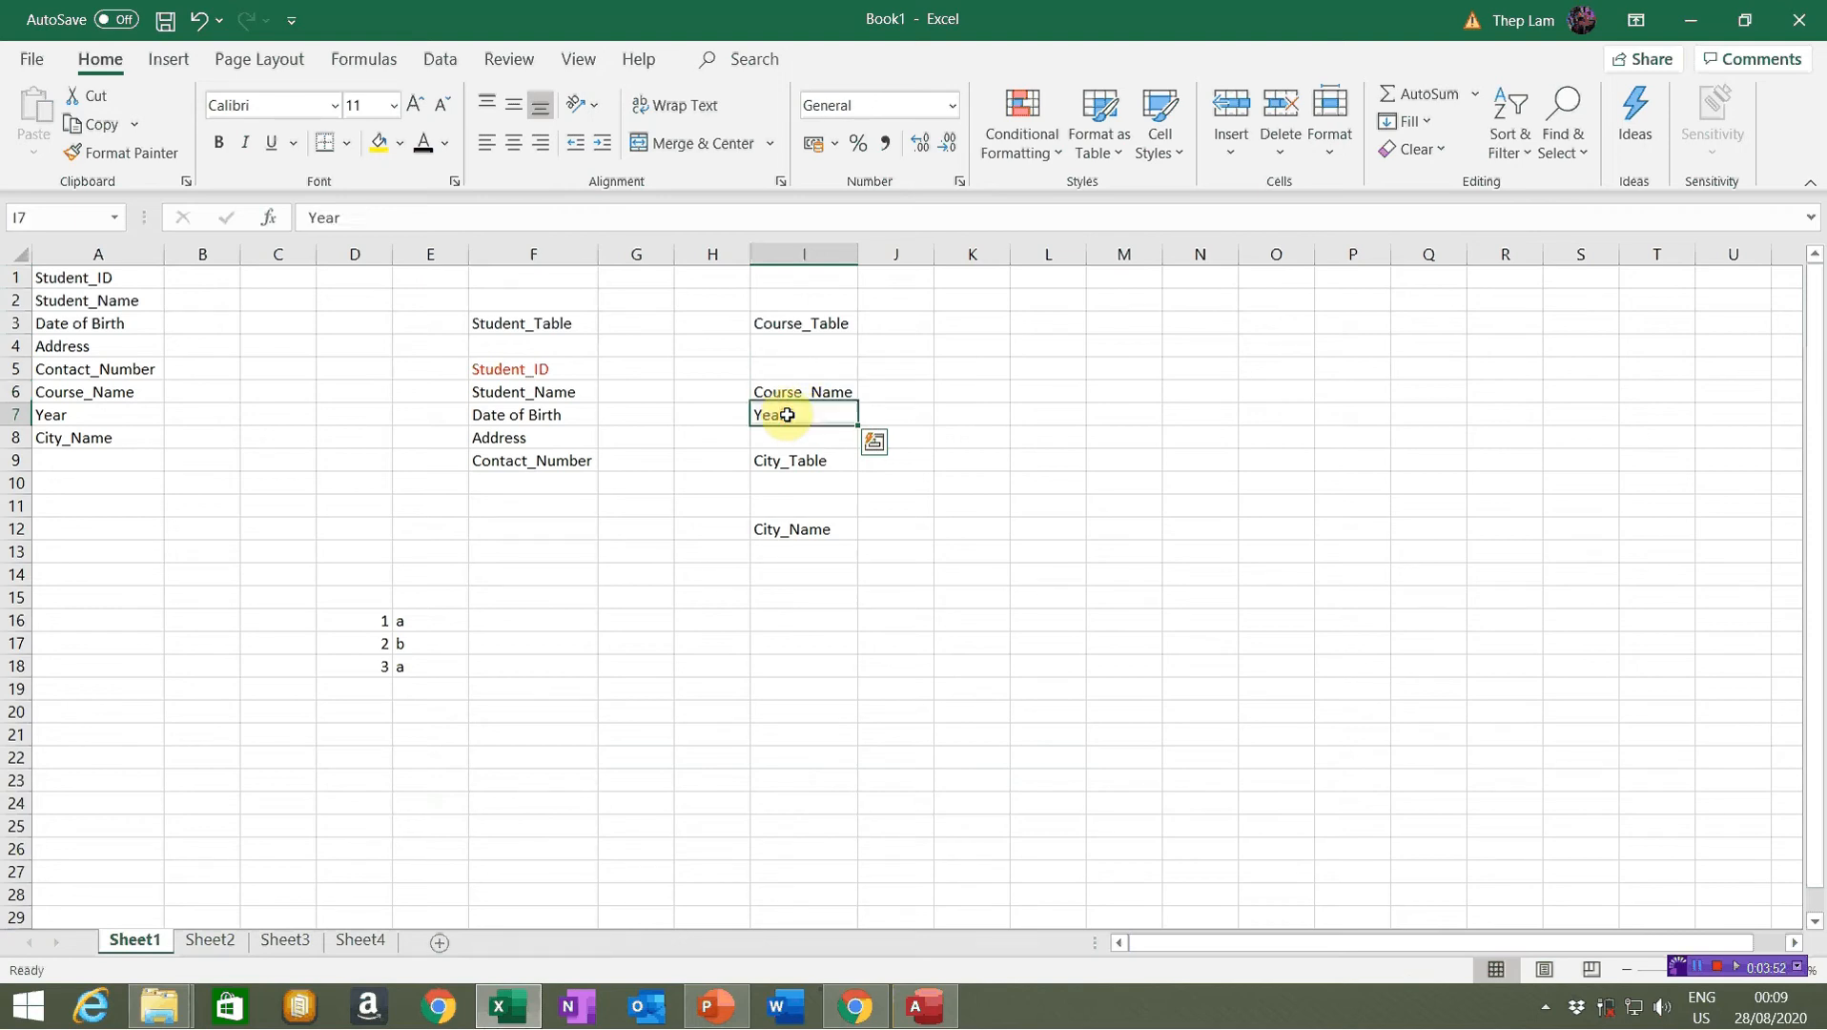
click(787, 386)
click(783, 422)
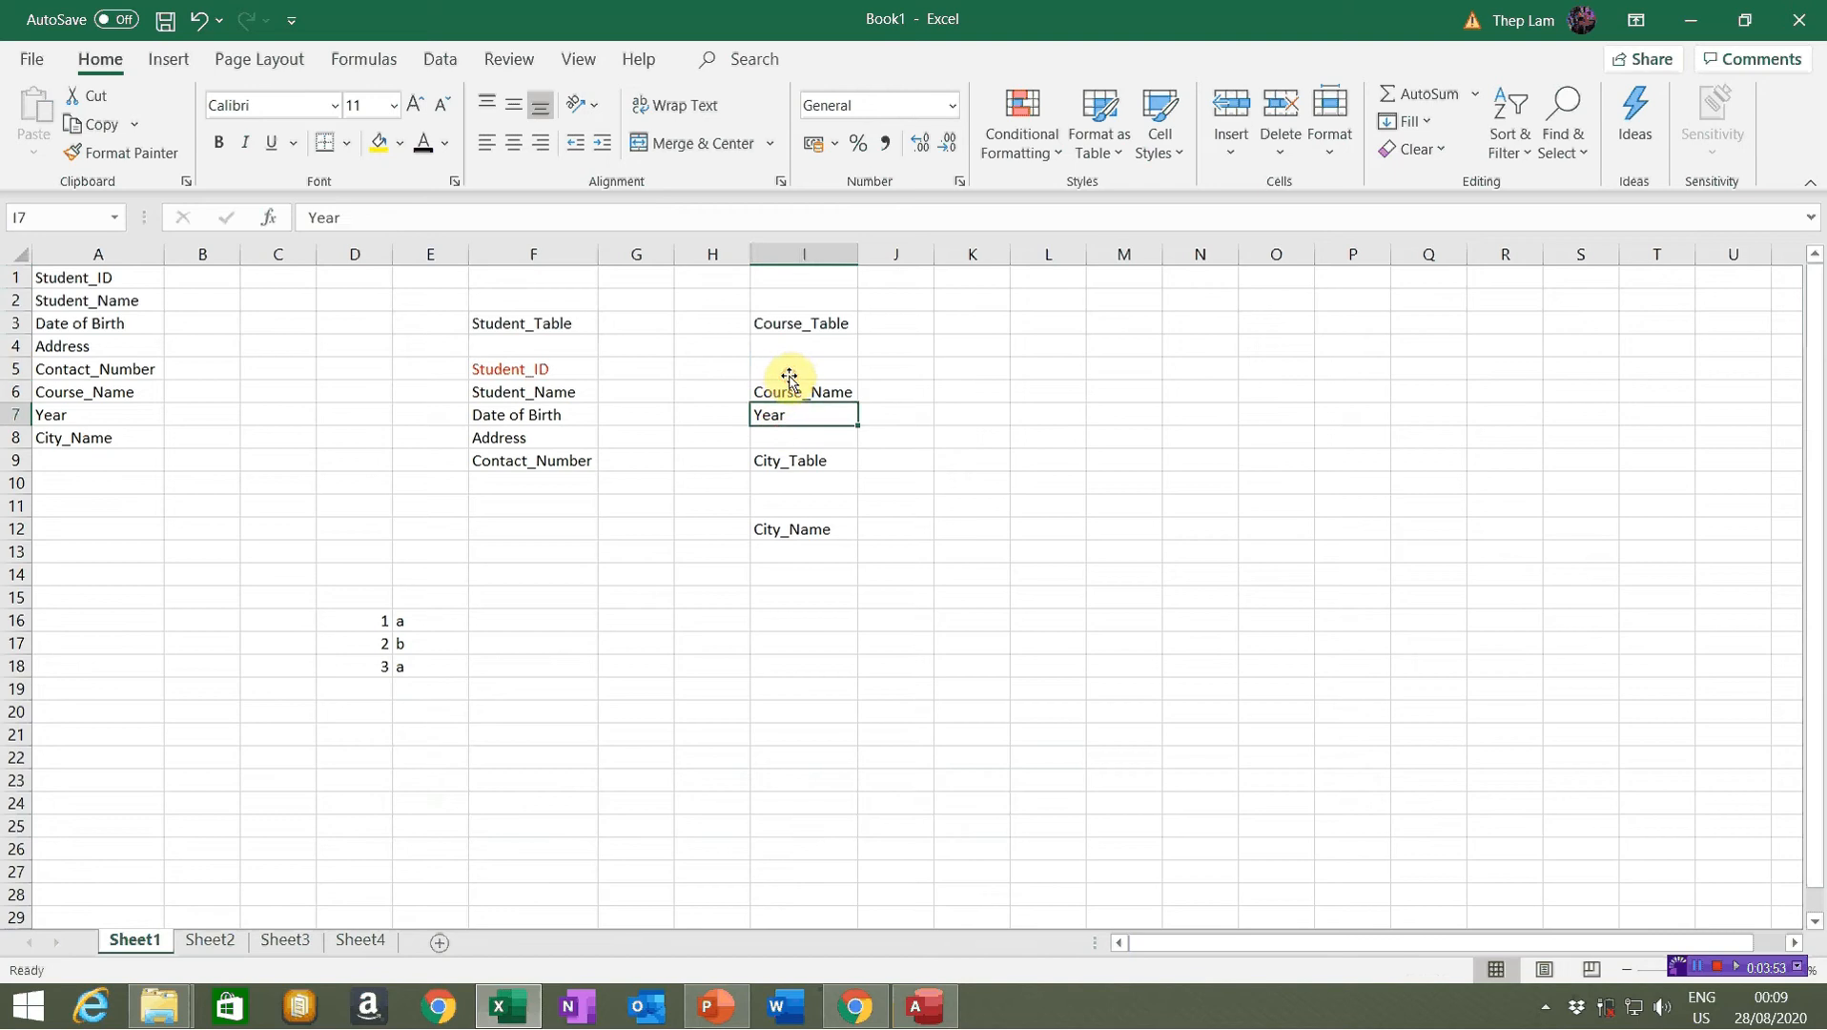
Enter Course_ID in cell I5 as the identifying field of Course_Table
click(788, 372)
text(Cour)
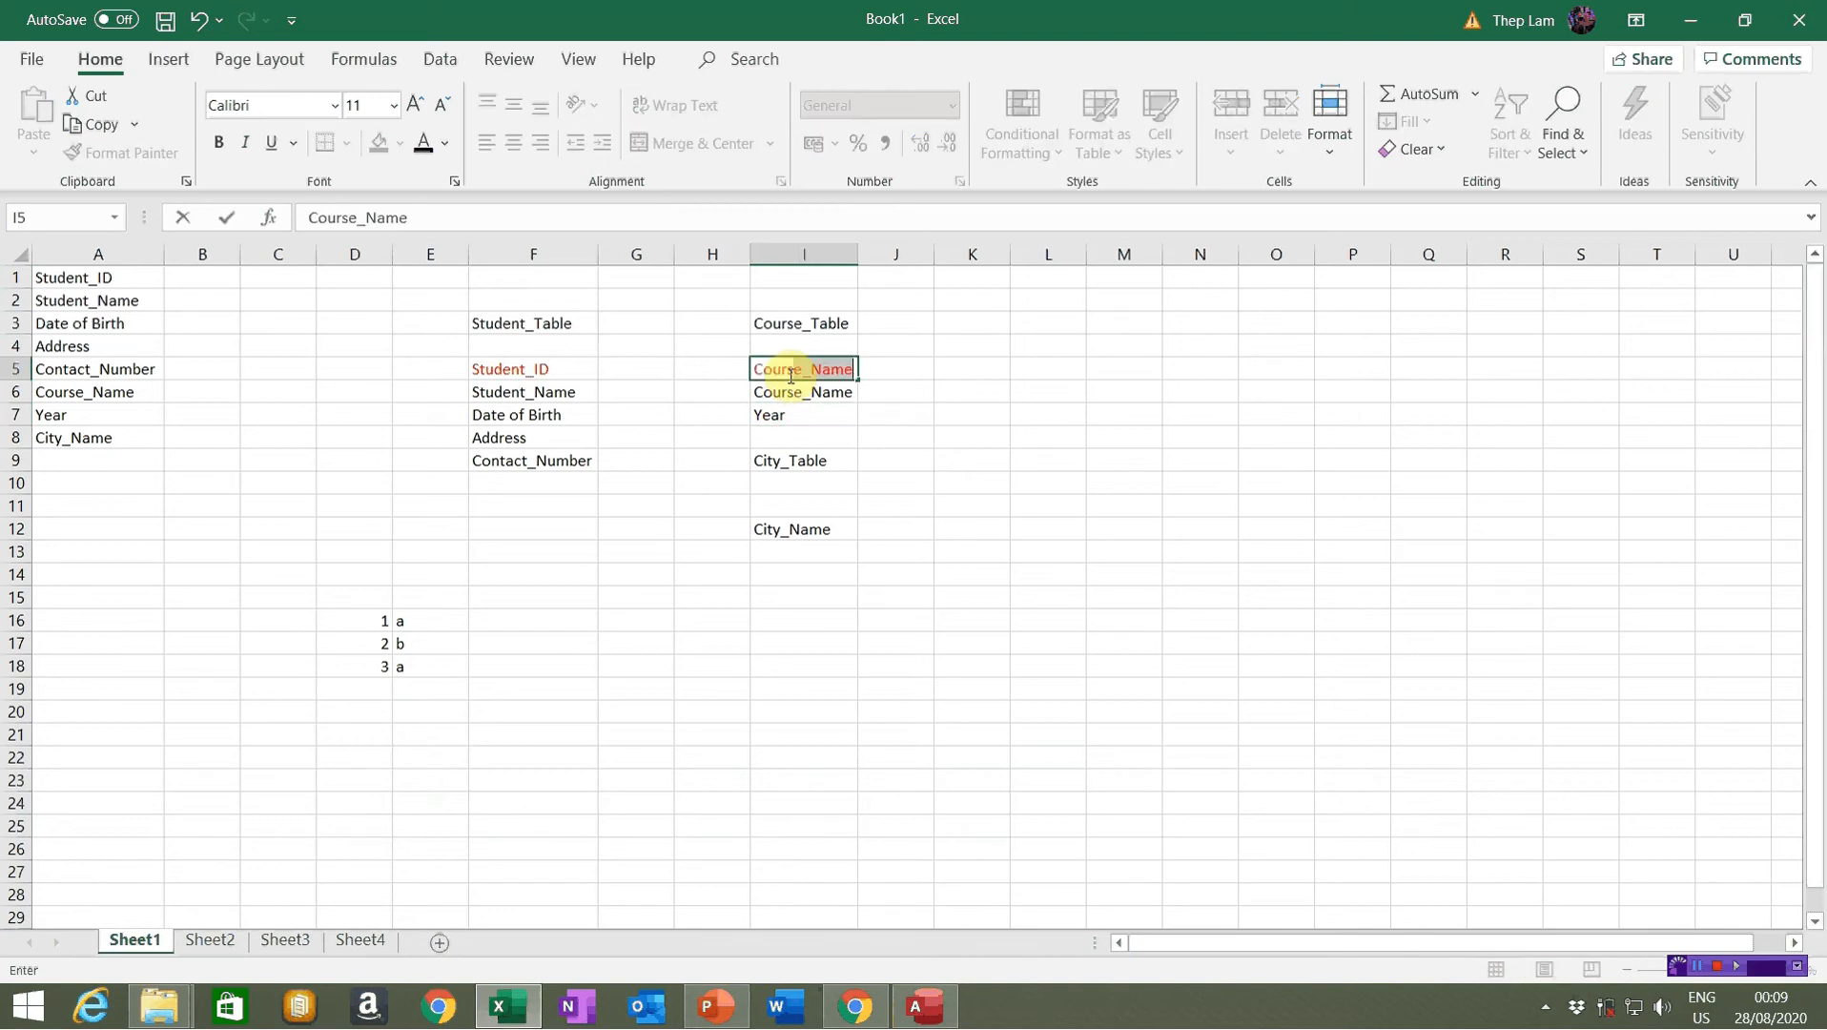
text(se_ID)
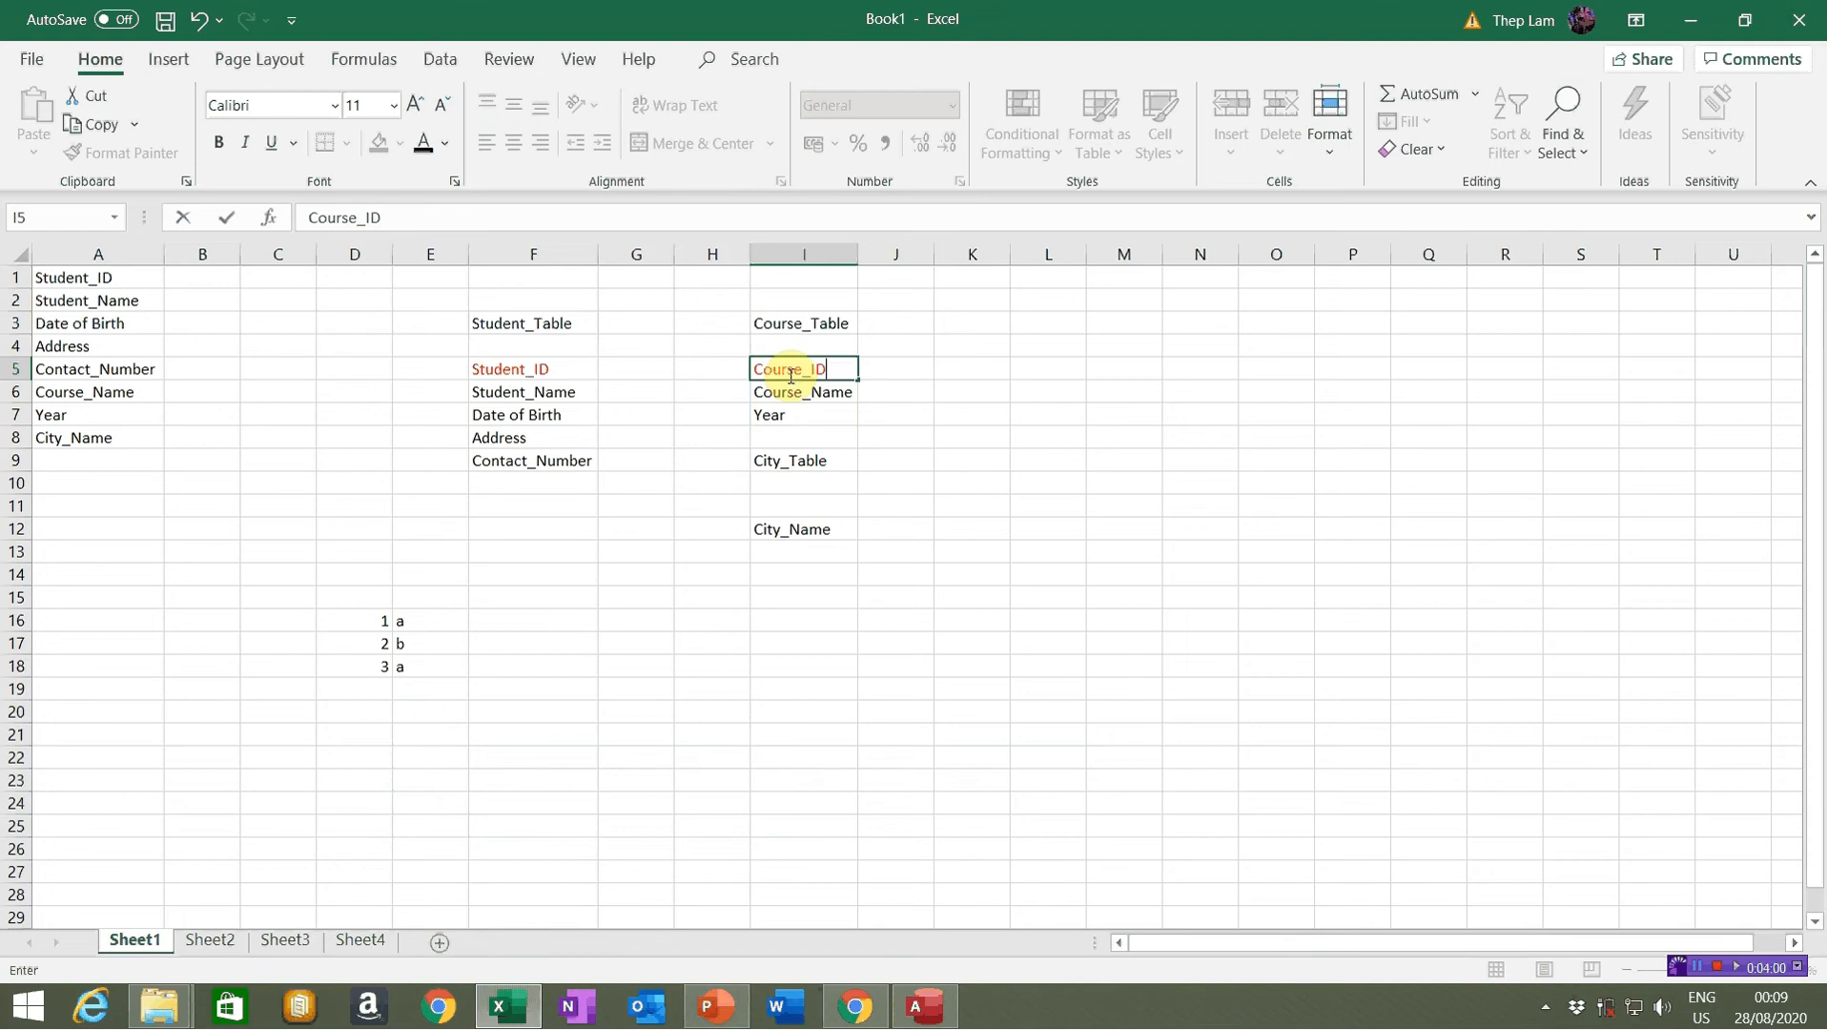
key(Return)
Enter City_ID in cell I11, above City_Name in City_Table
click(774, 462)
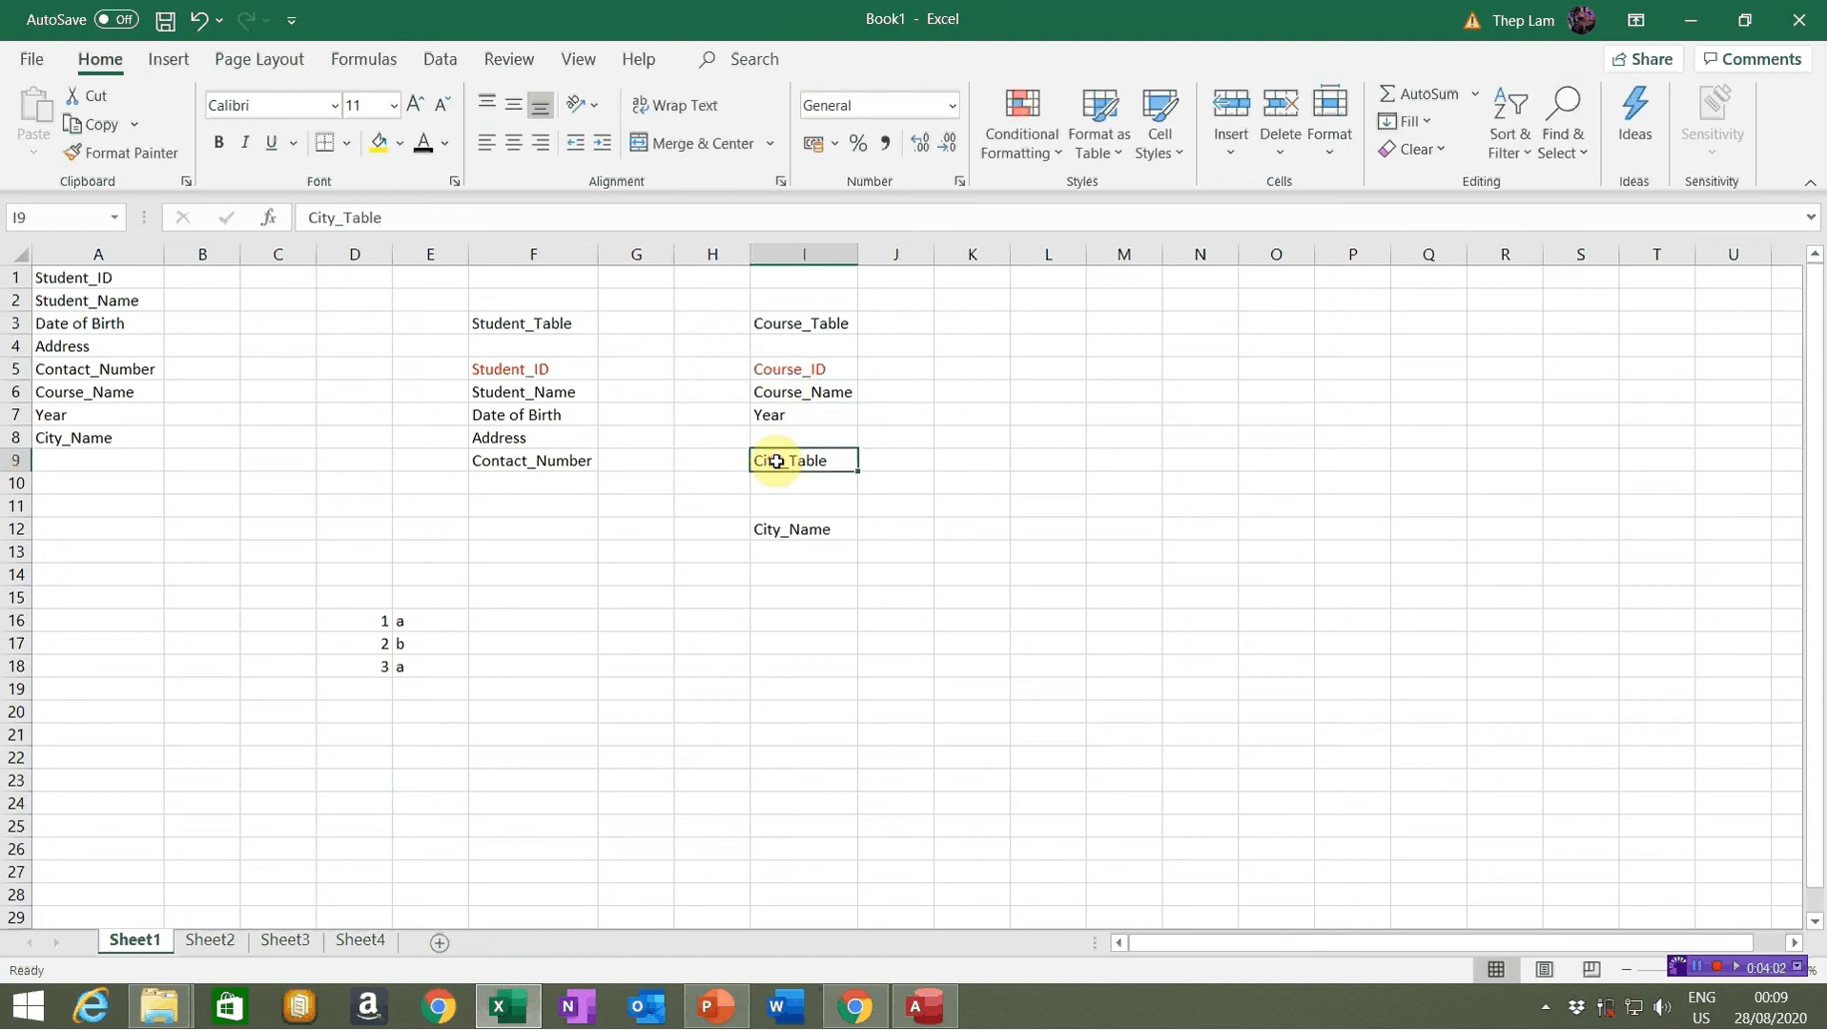
click(775, 529)
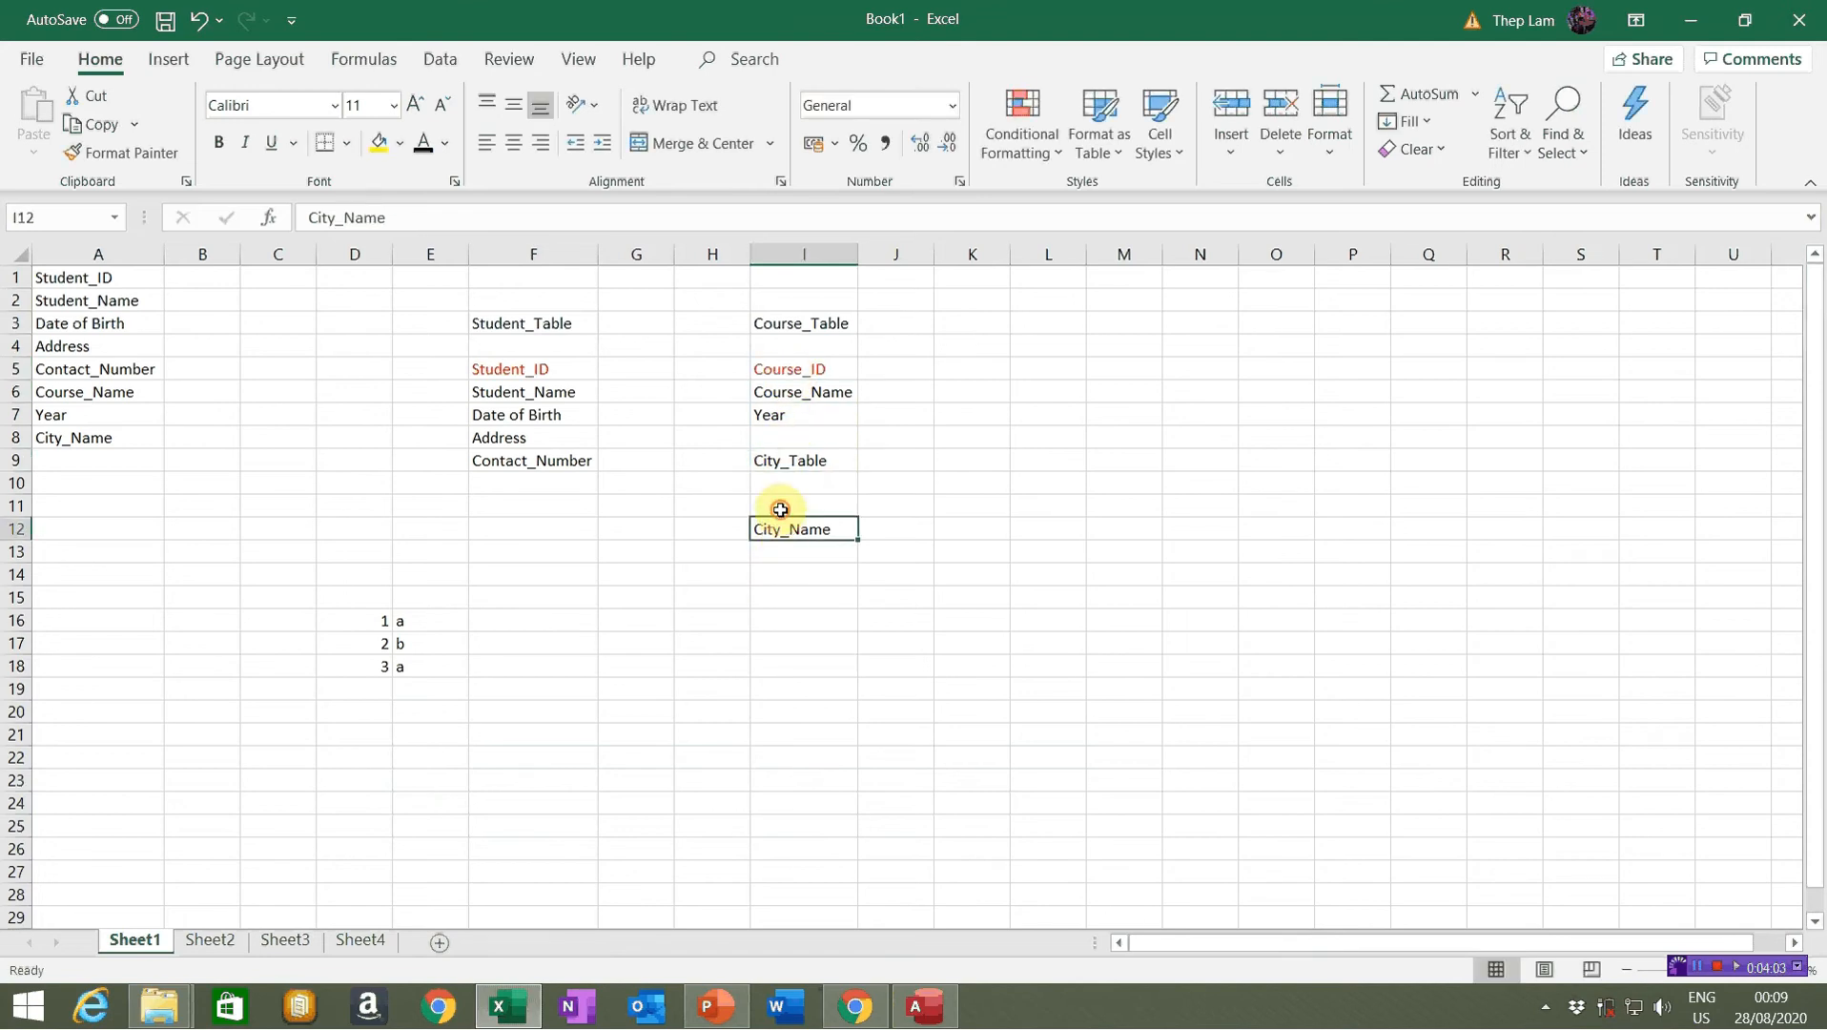
click(776, 505)
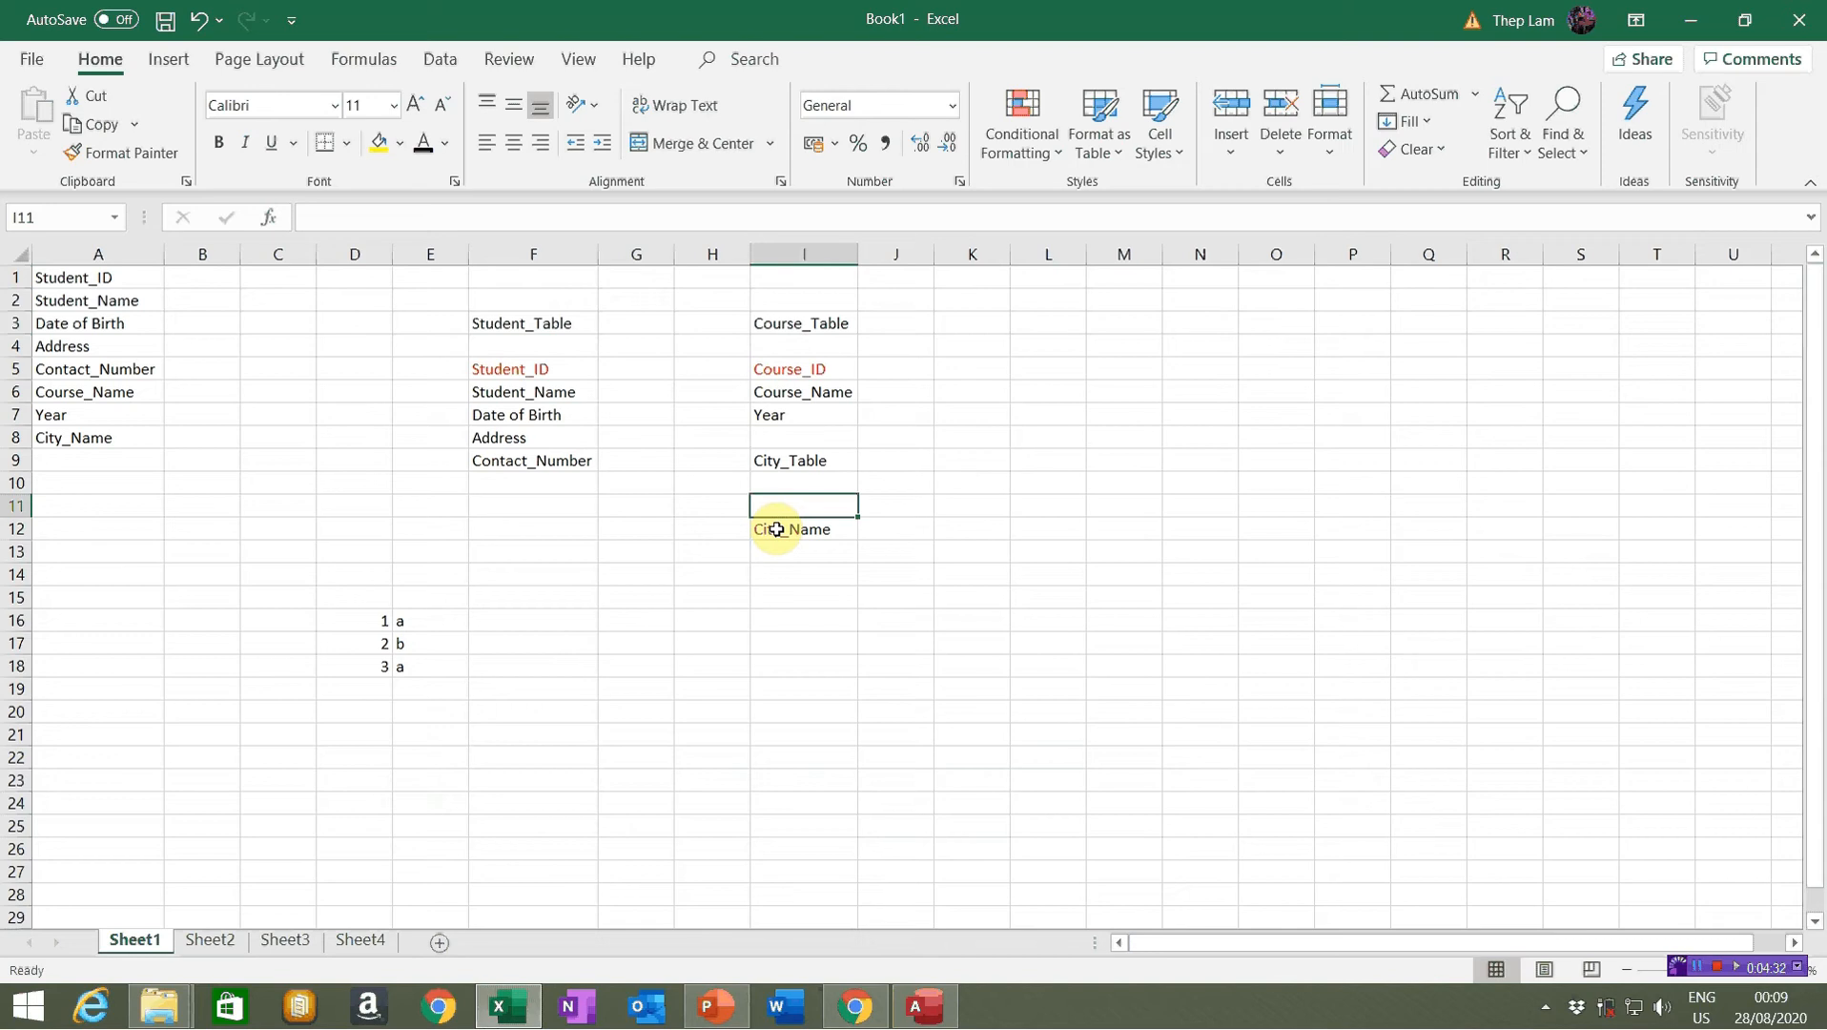
text(C)
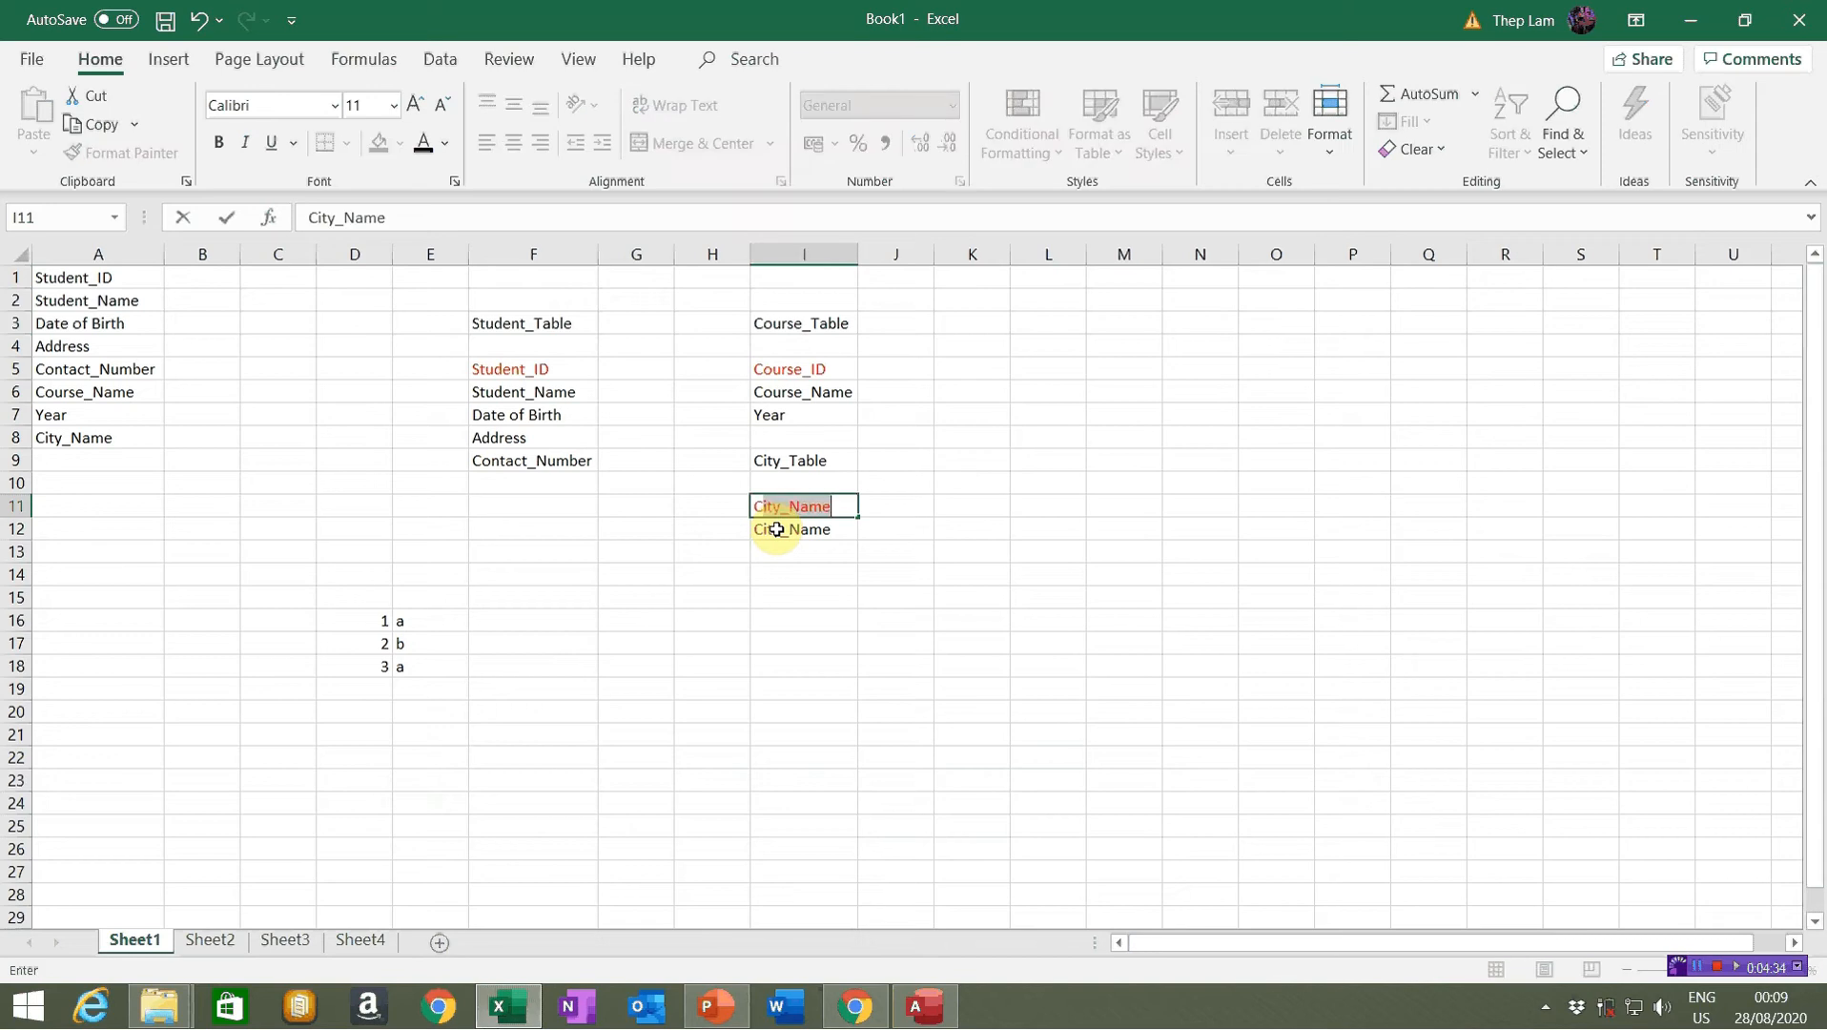
text(ity_ID)
click(778, 529)
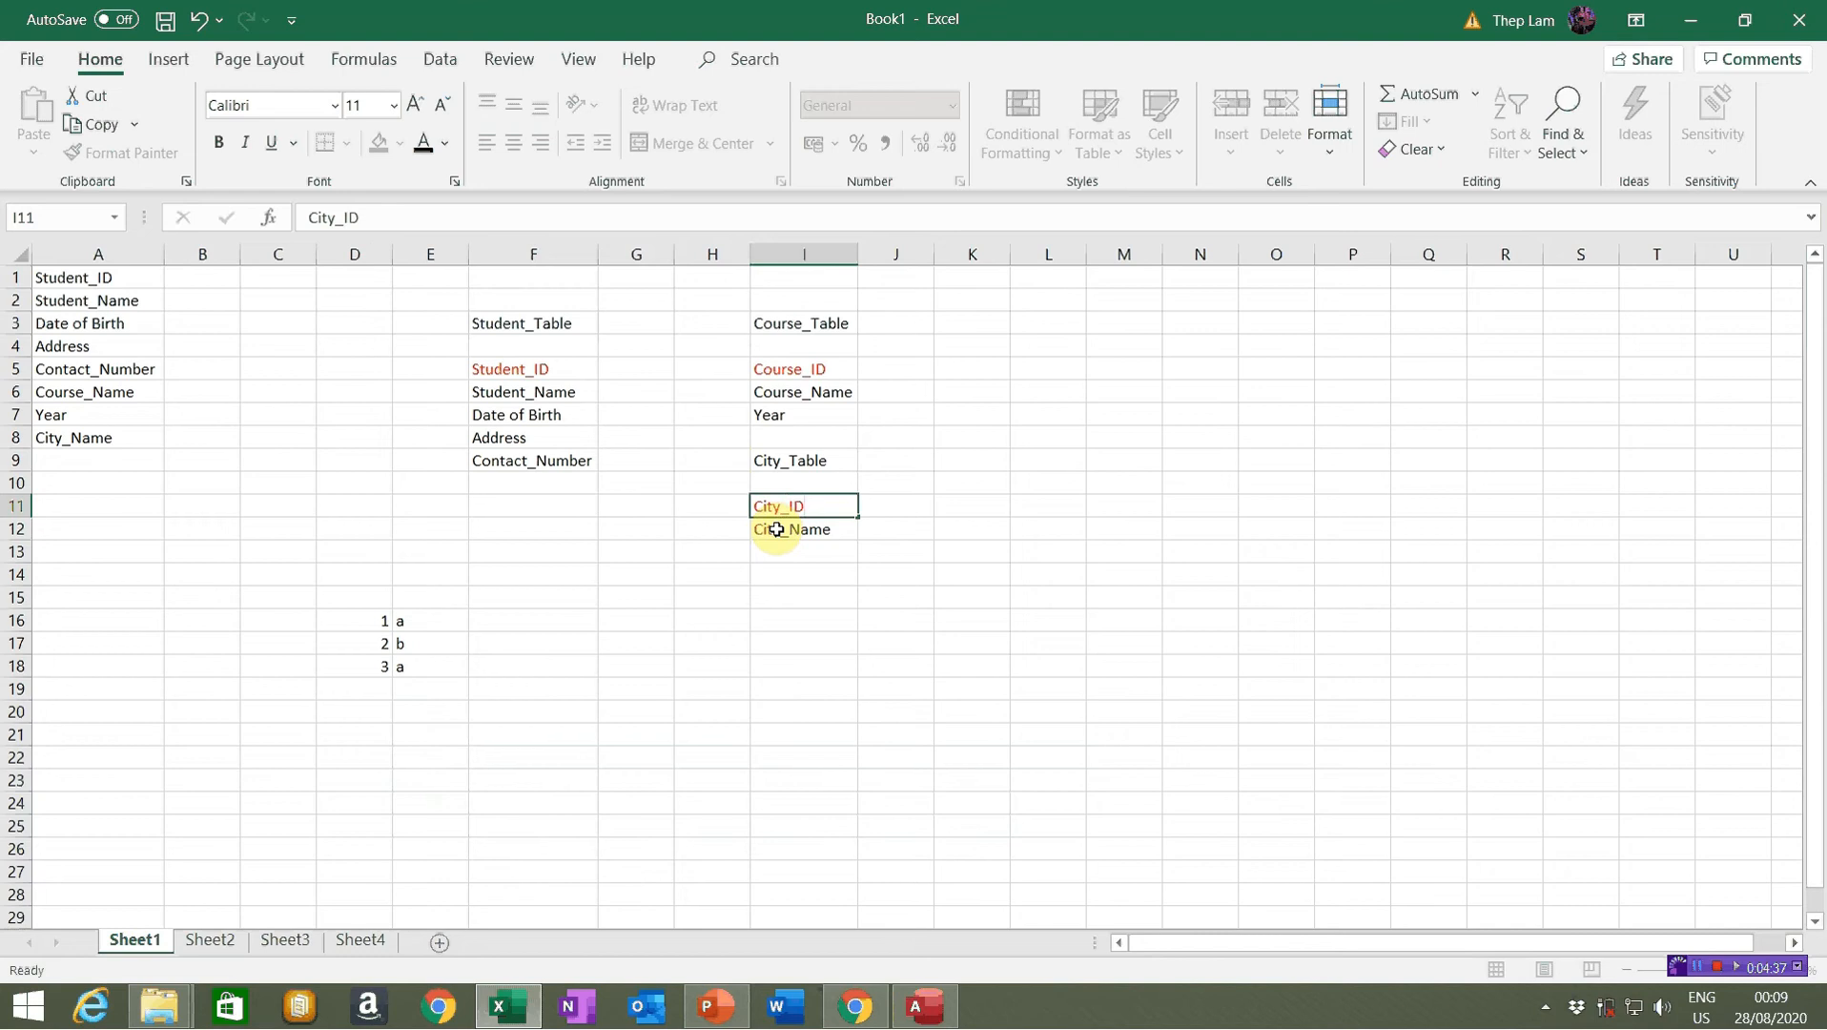
Examine the ID fields of the three tables and compare the Student_Table fields with Course_Name, Year and City_Name in the original list
drag(490, 371, 493, 474)
click(487, 370)
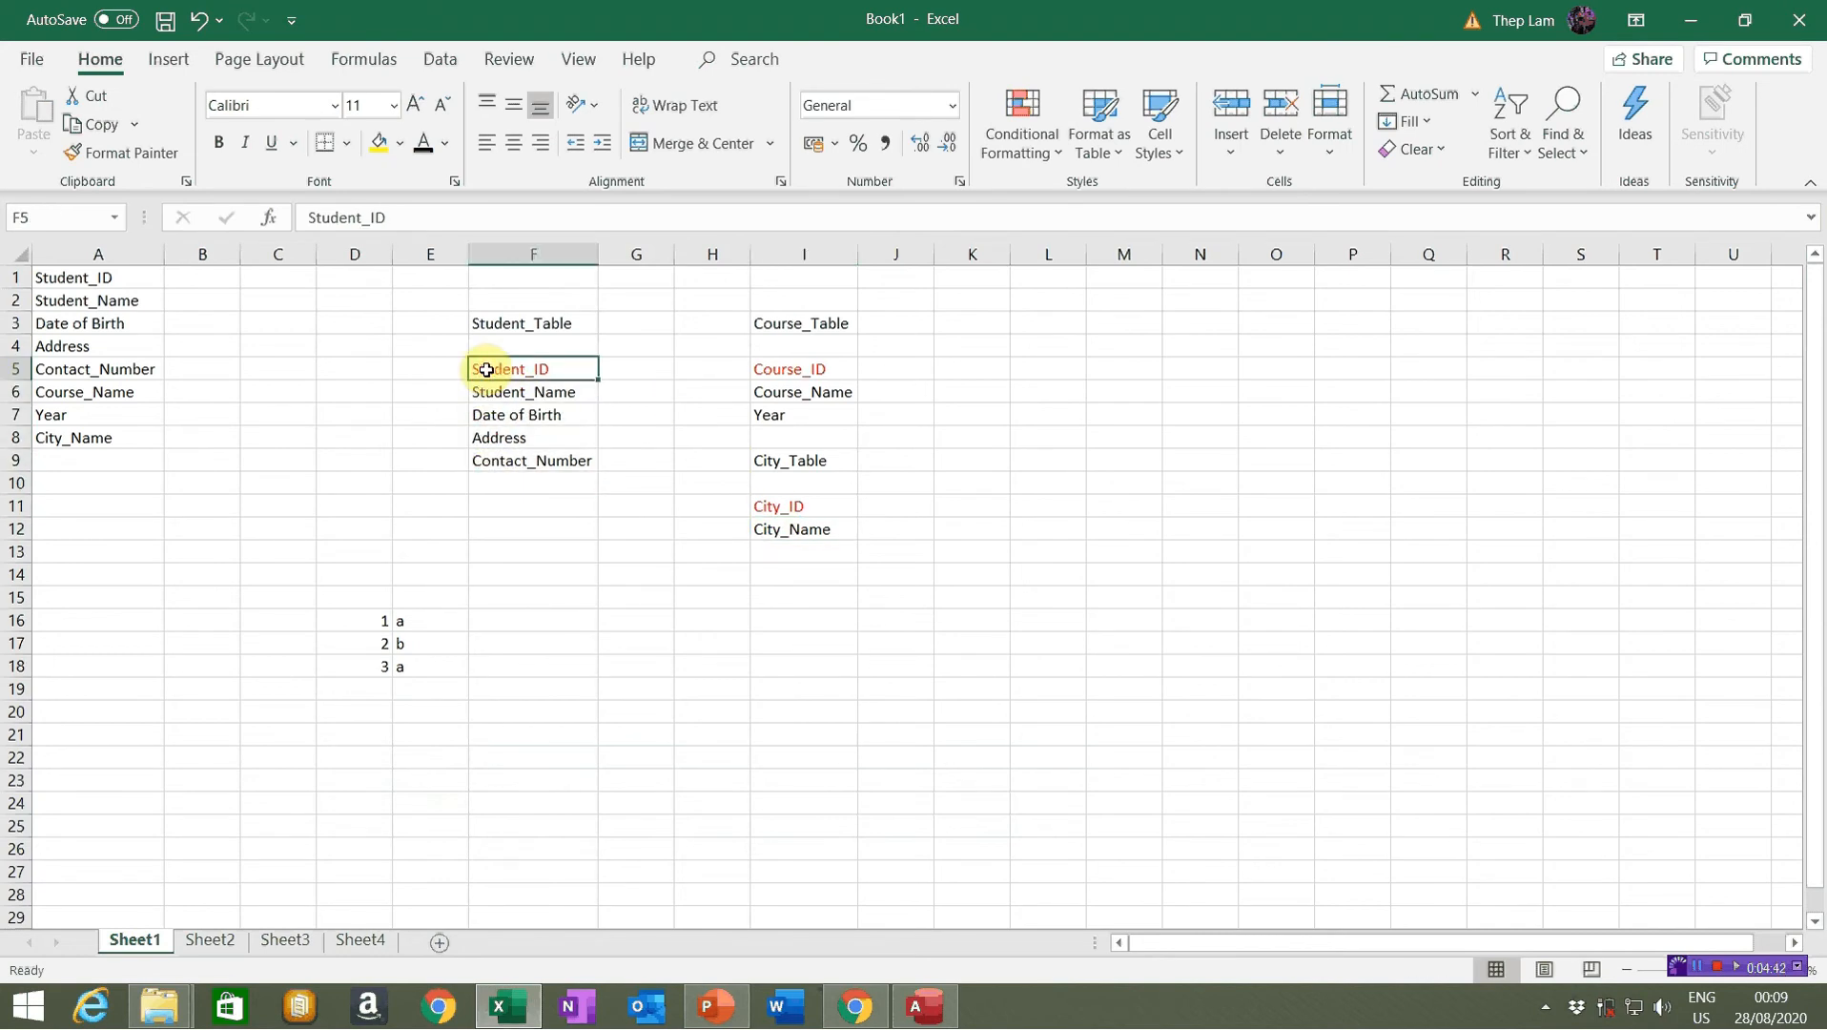
click(764, 369)
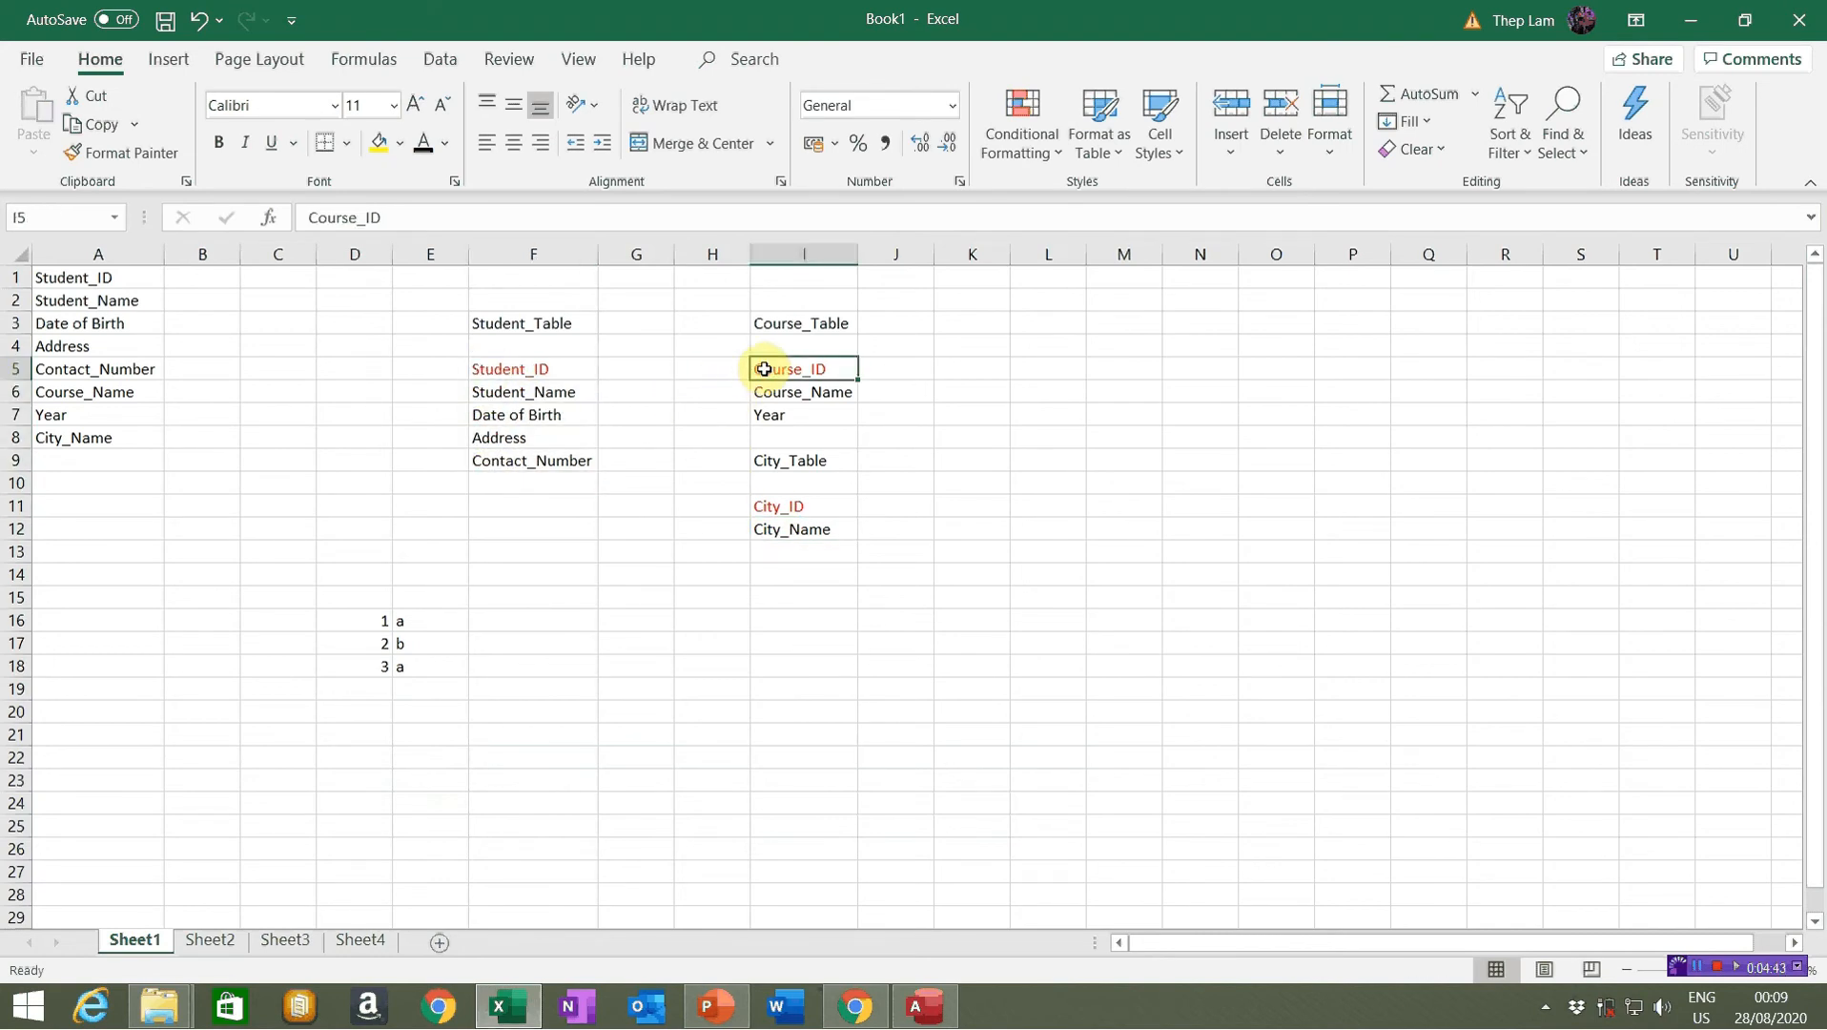
click(774, 507)
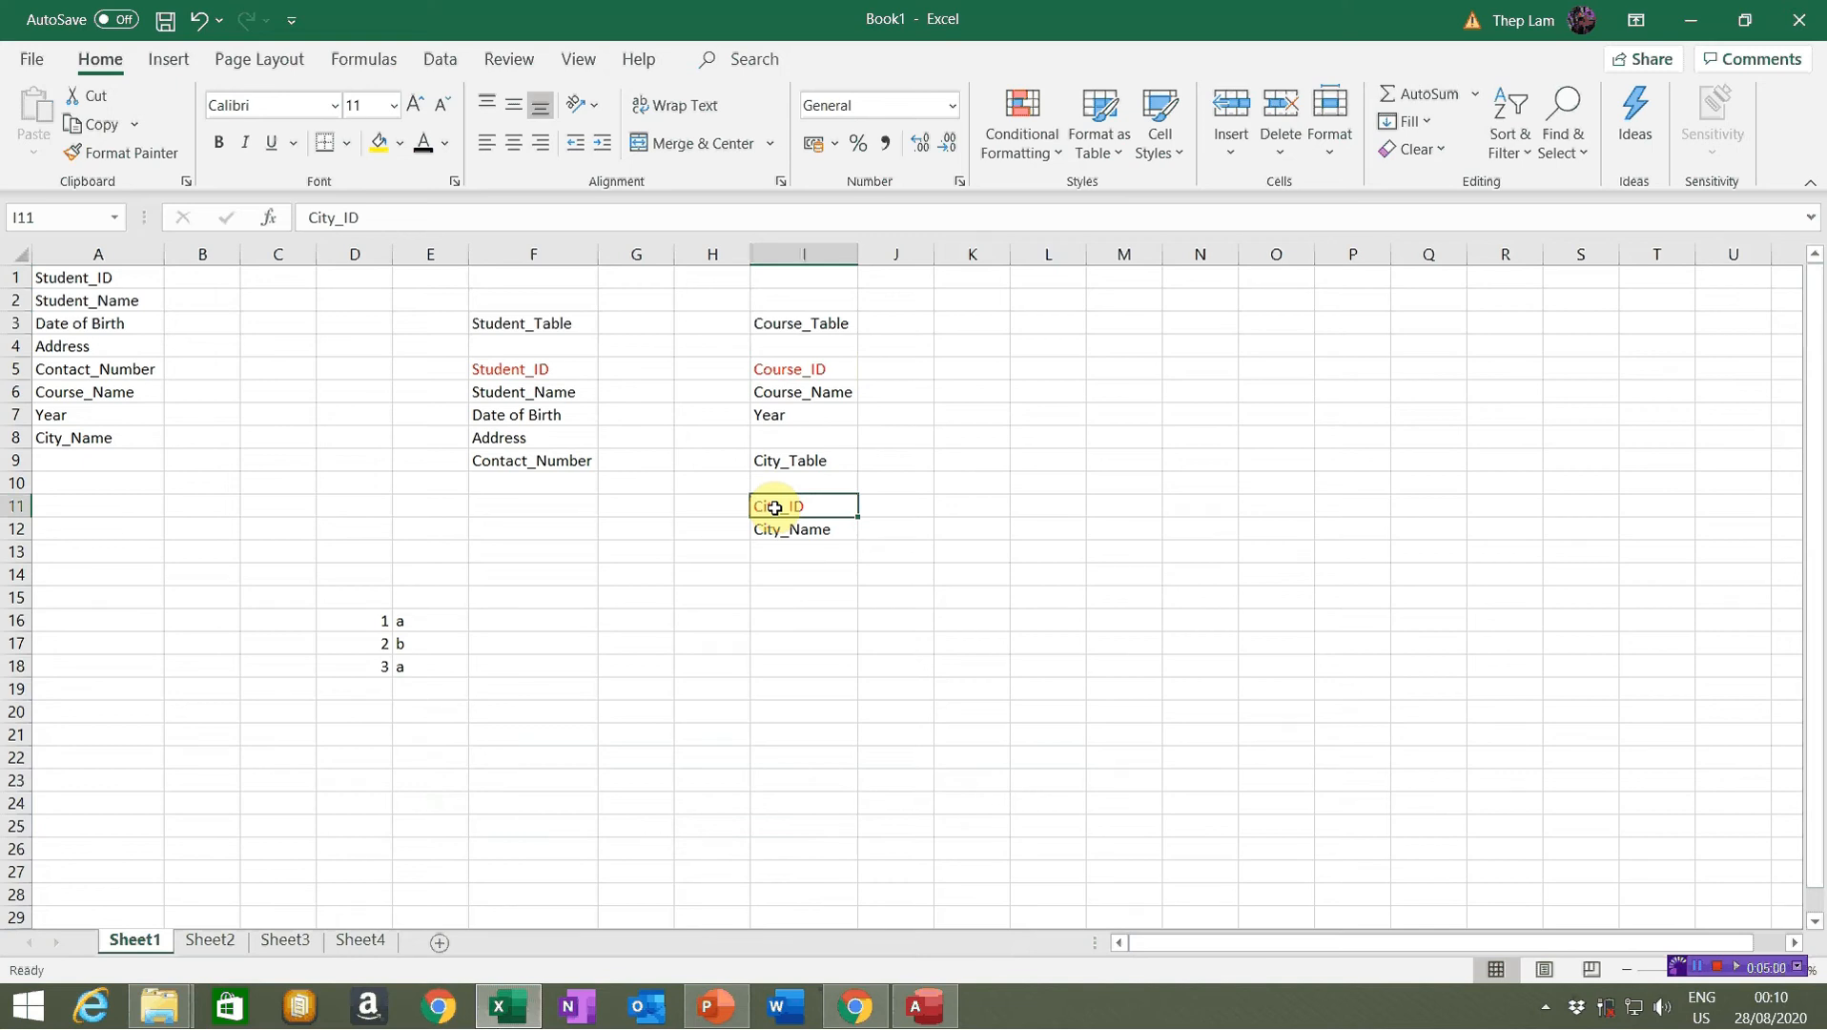
drag(489, 368, 506, 460)
click(492, 390)
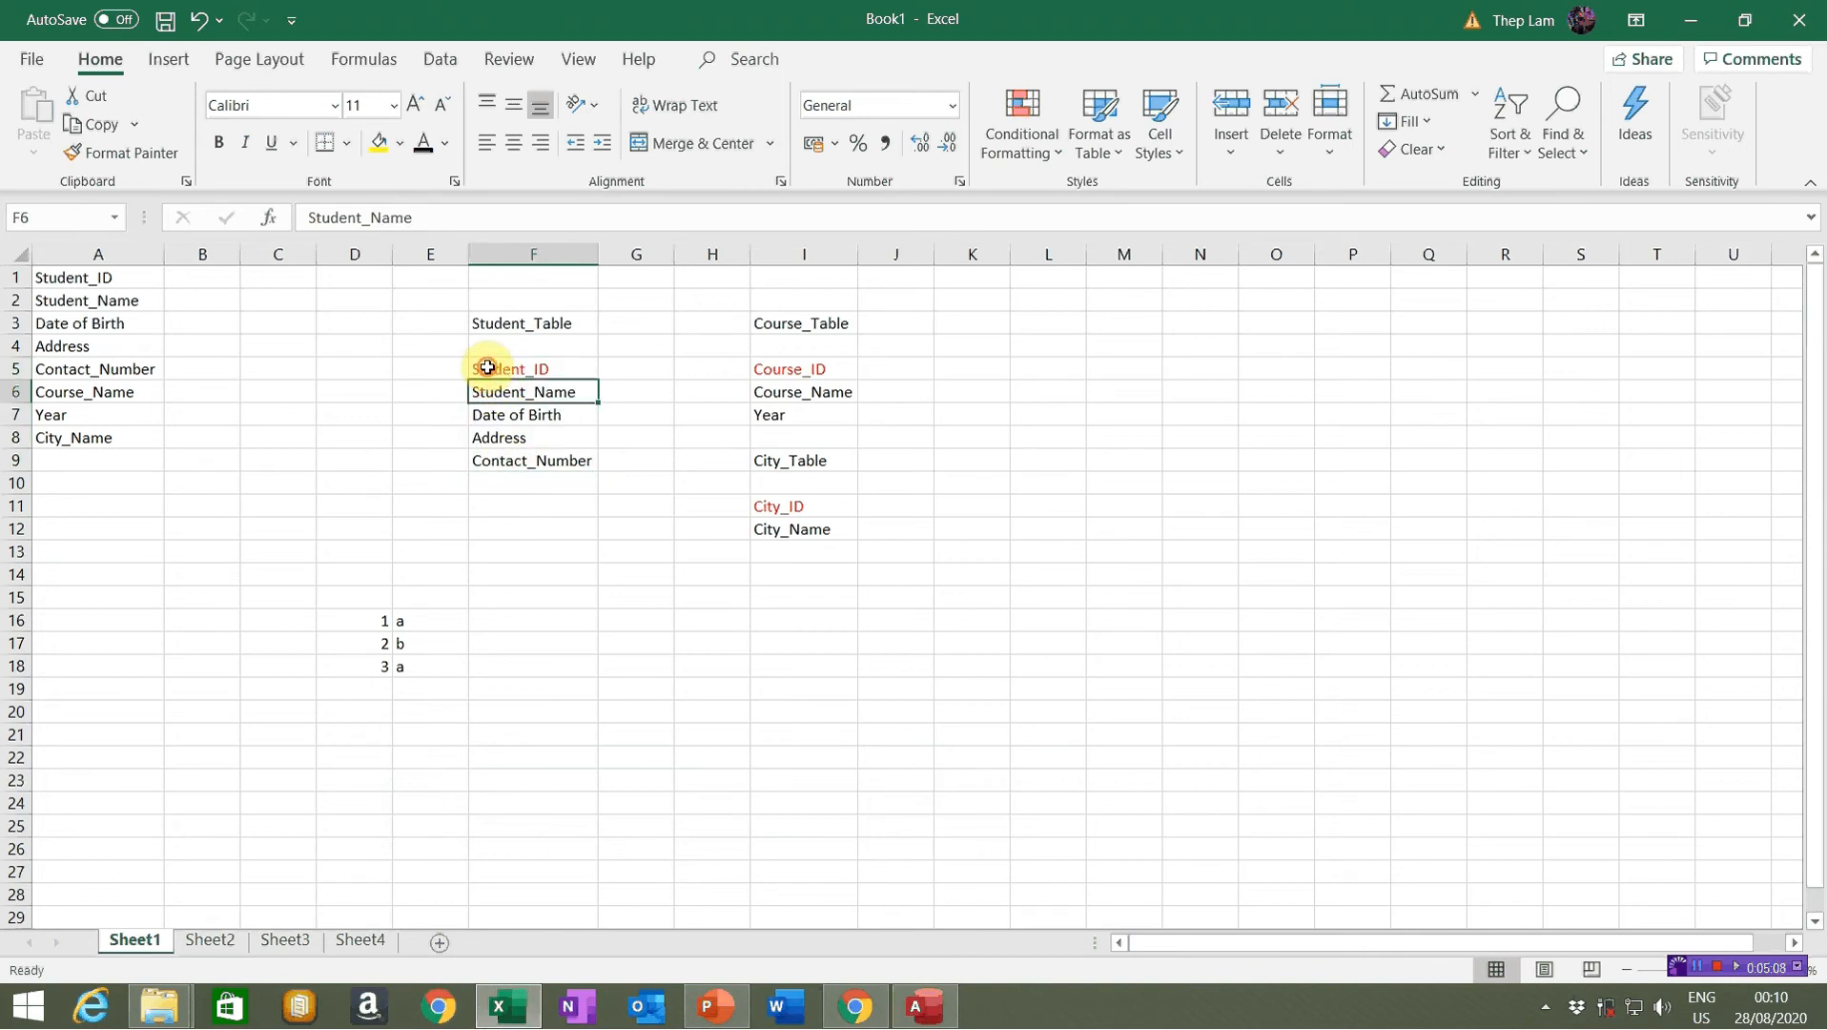
drag(487, 367, 489, 453)
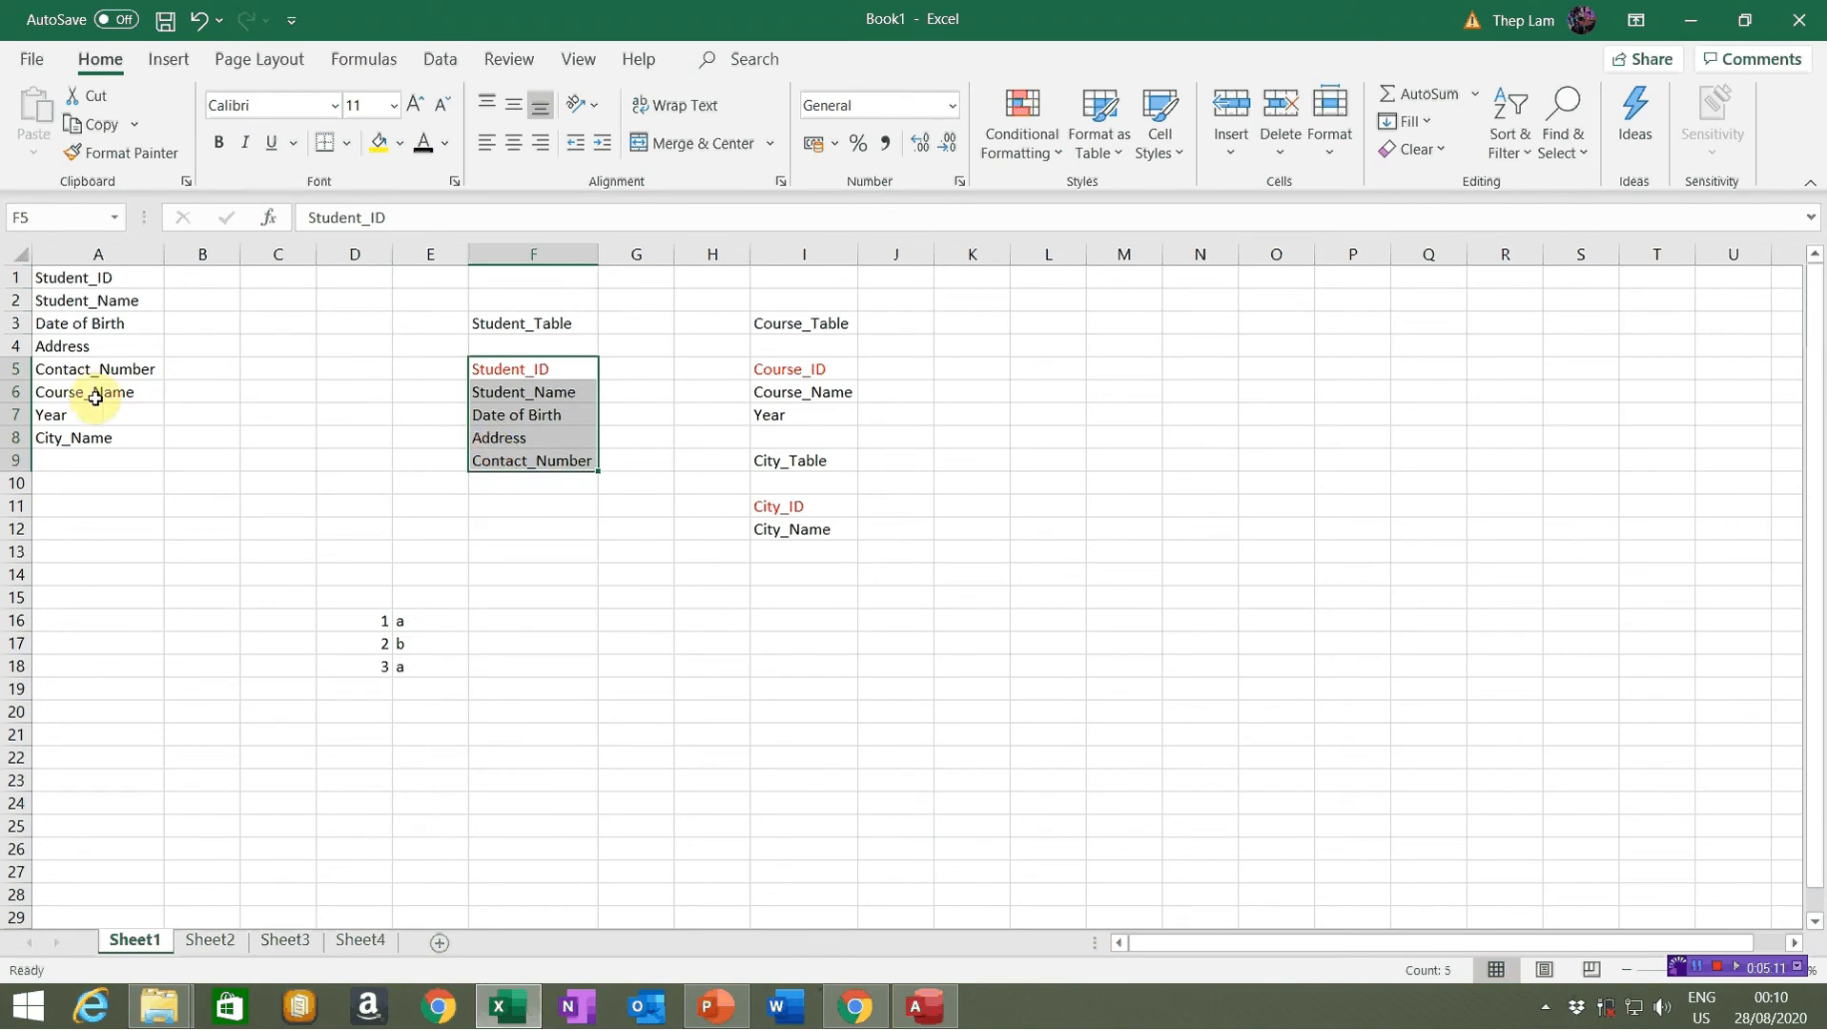
drag(73, 391, 58, 464)
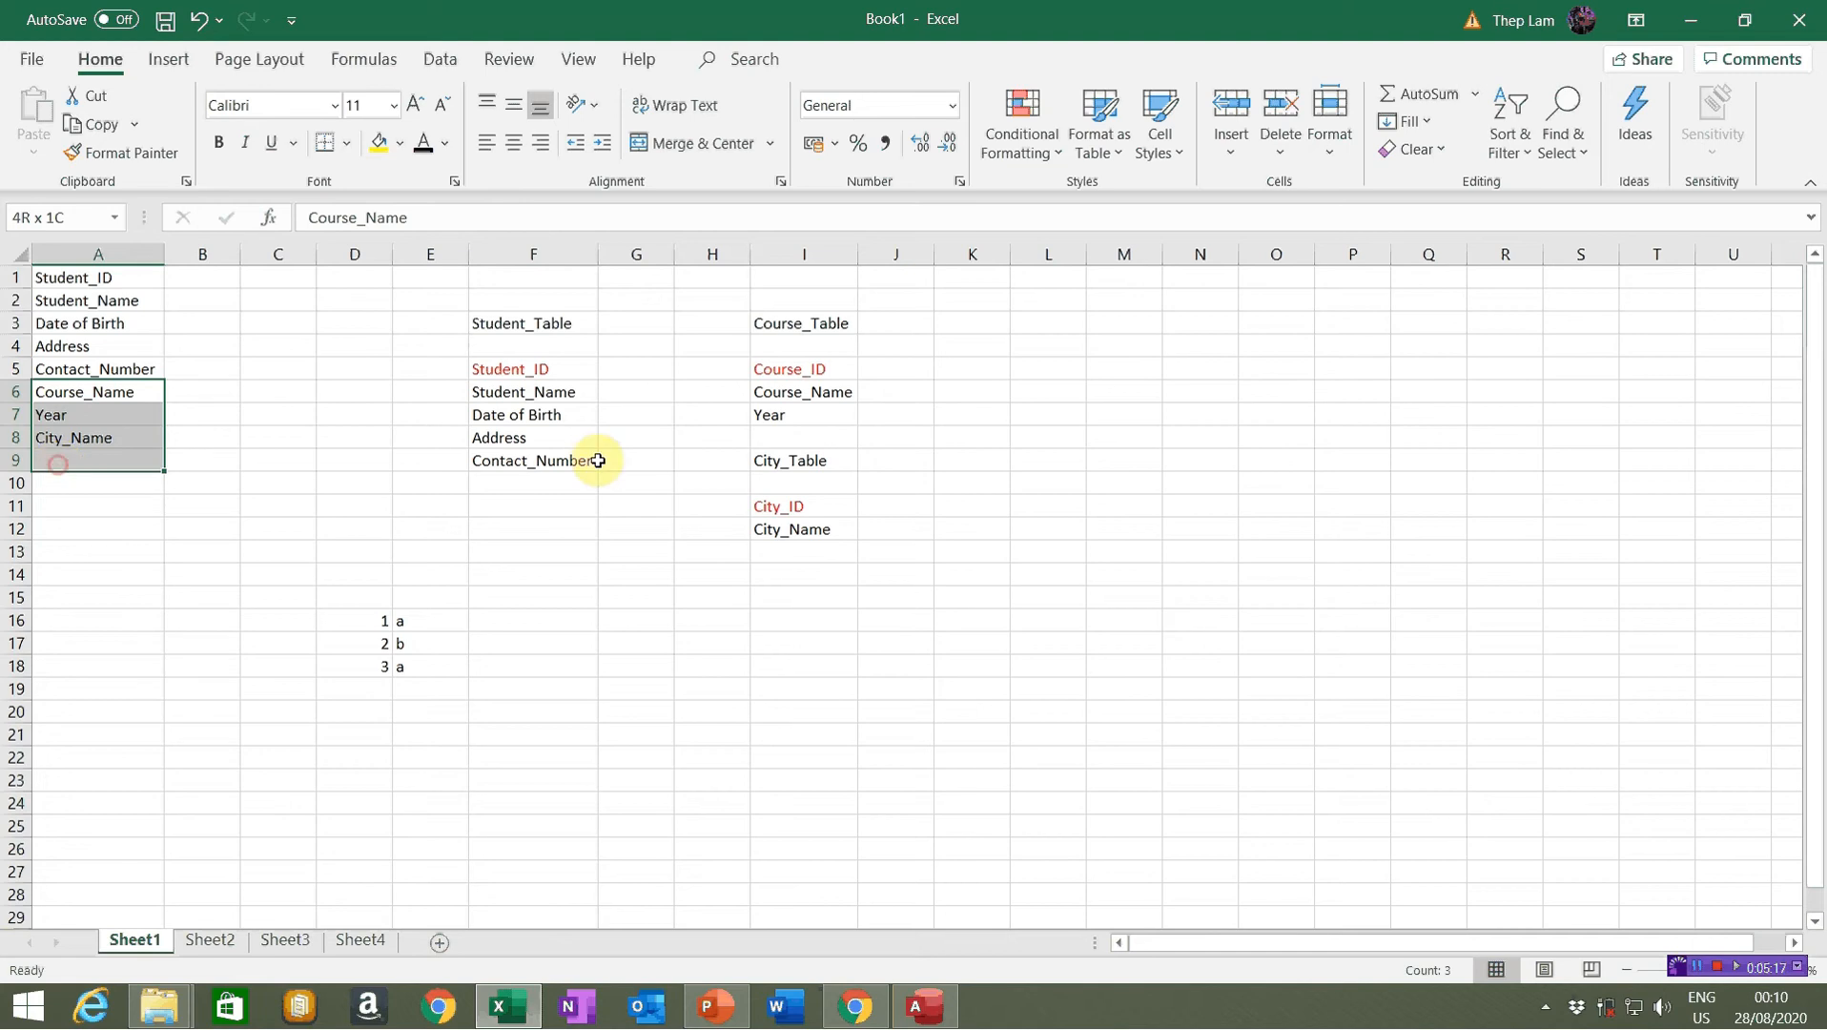
click(652, 431)
click(505, 476)
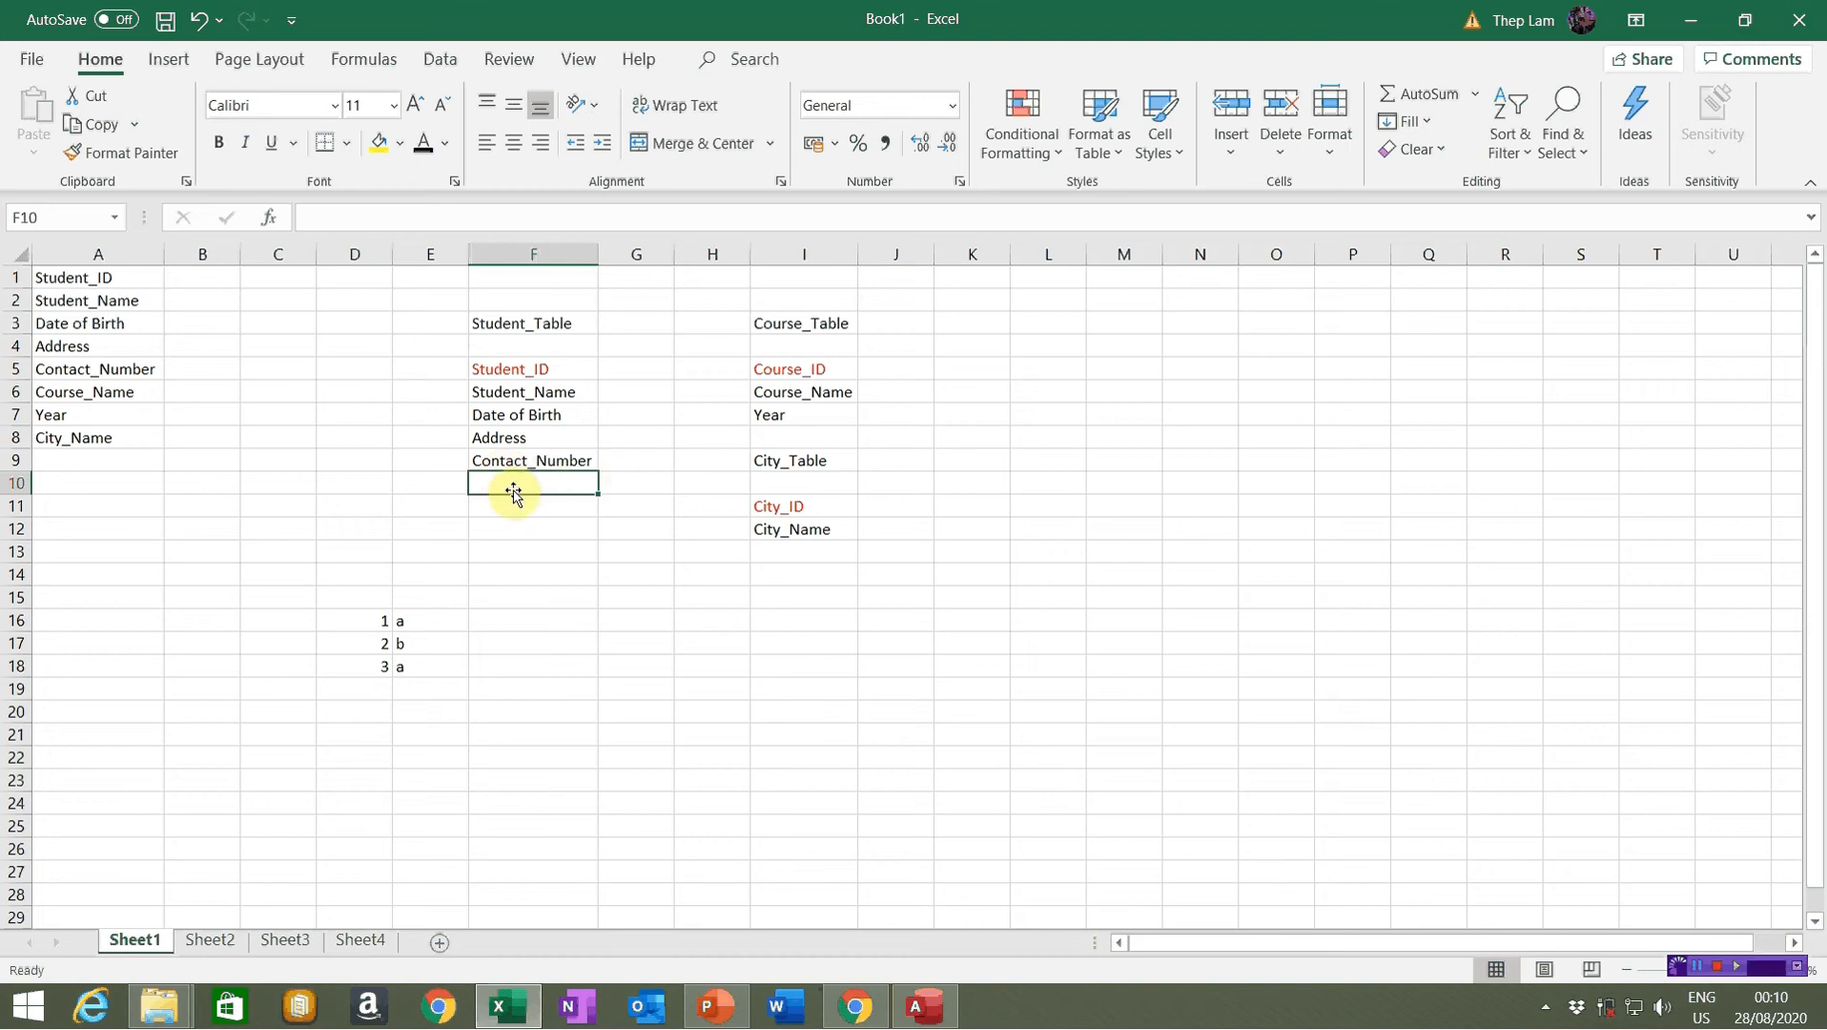
Copy City_ID from City_Table into cell F10, below Contact_Number in Student_Table
drag(838, 534, 777, 512)
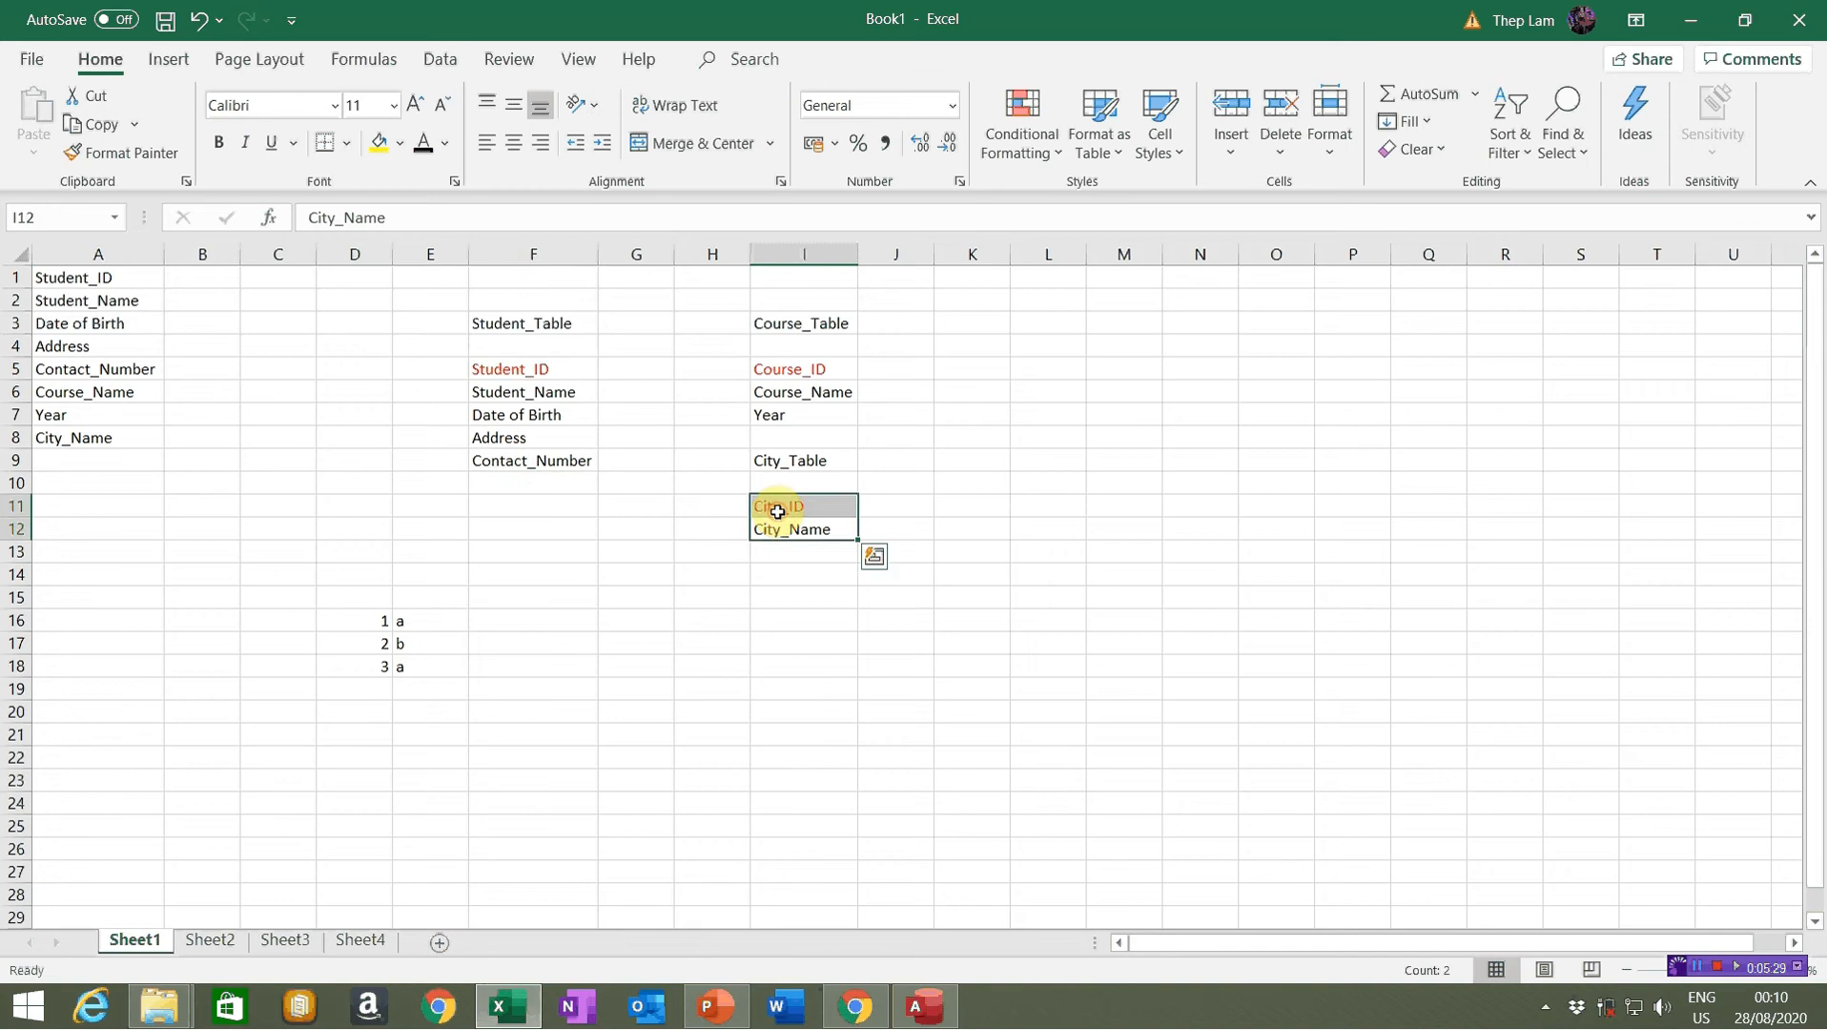
click(777, 512)
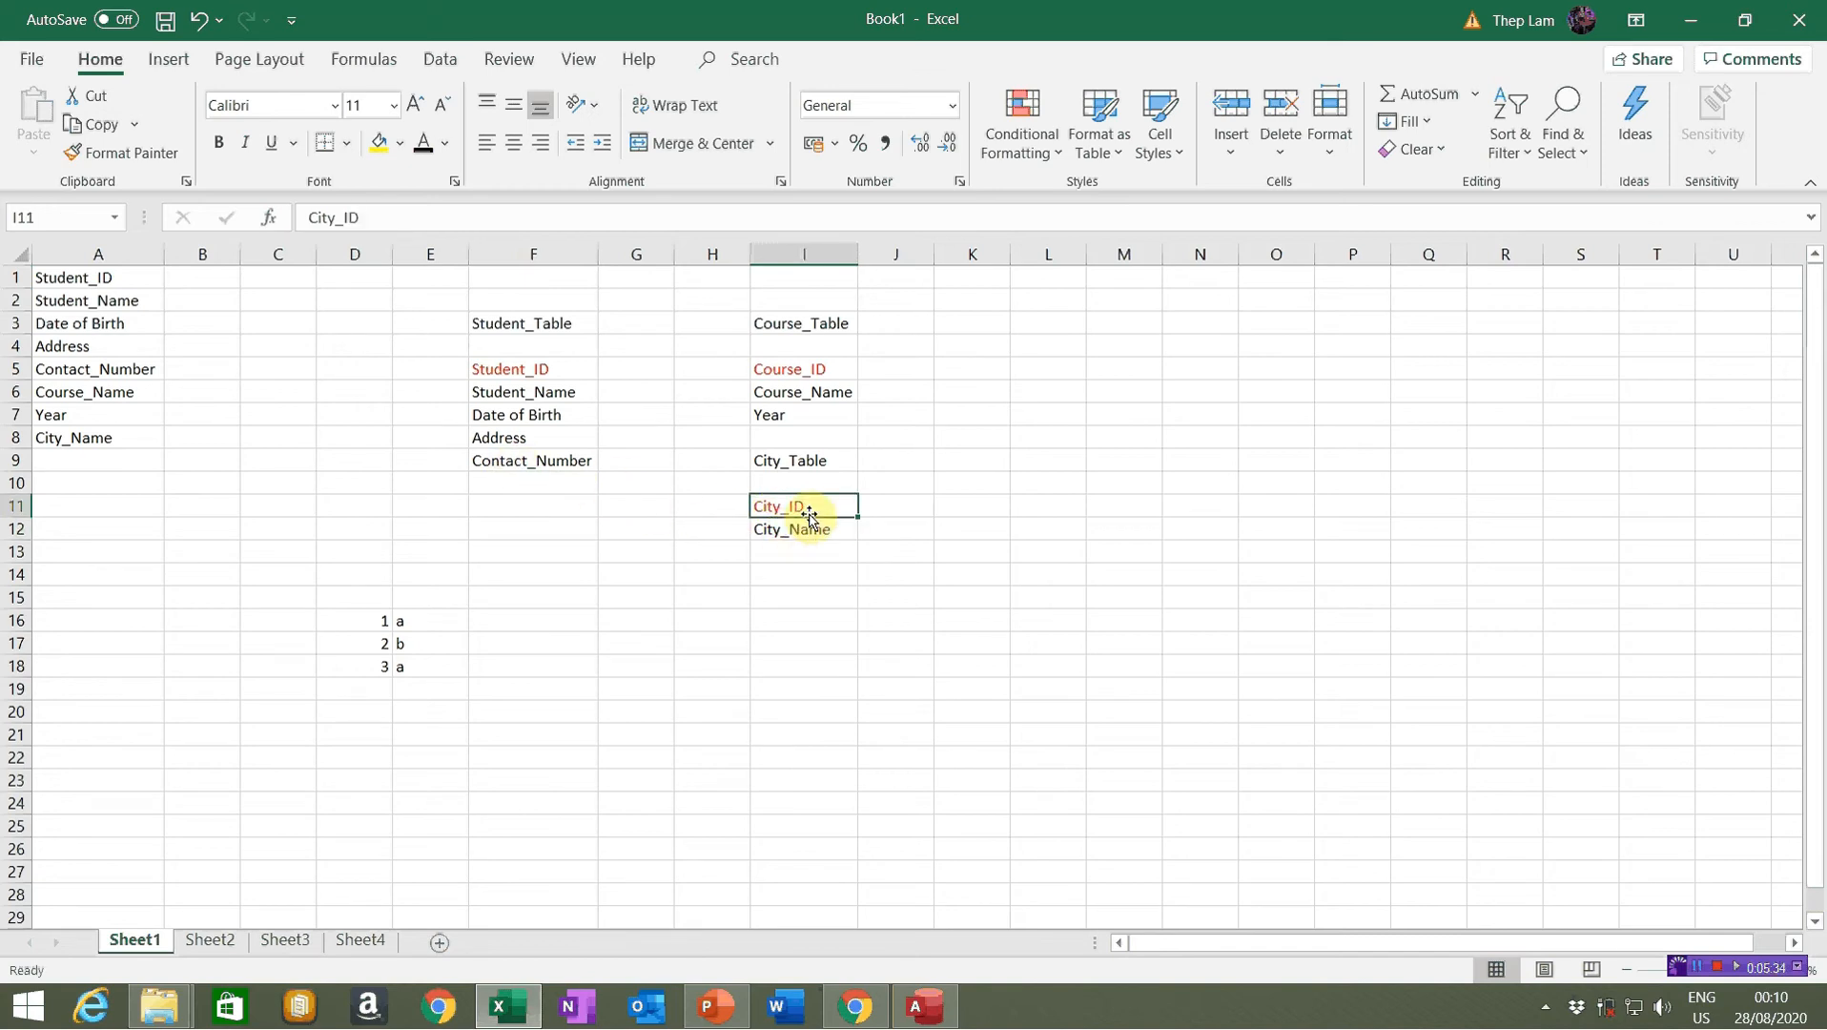
key(ctrl+c)
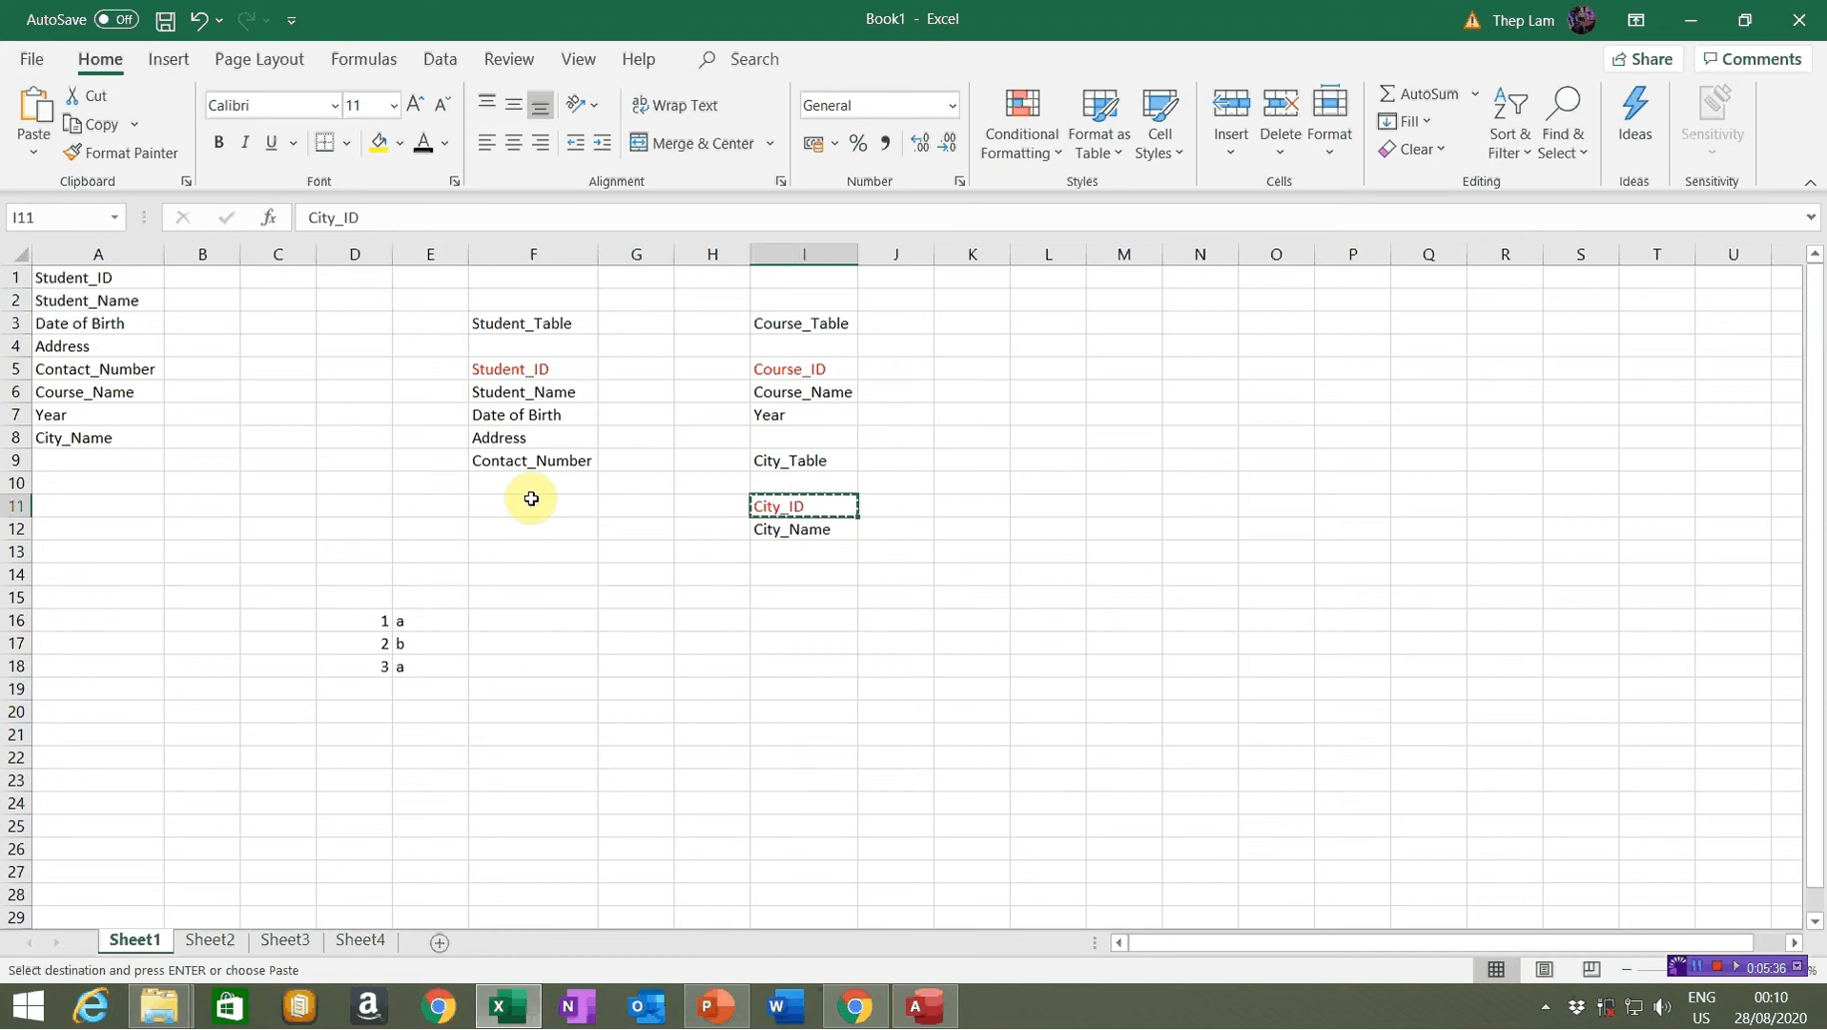
click(510, 482)
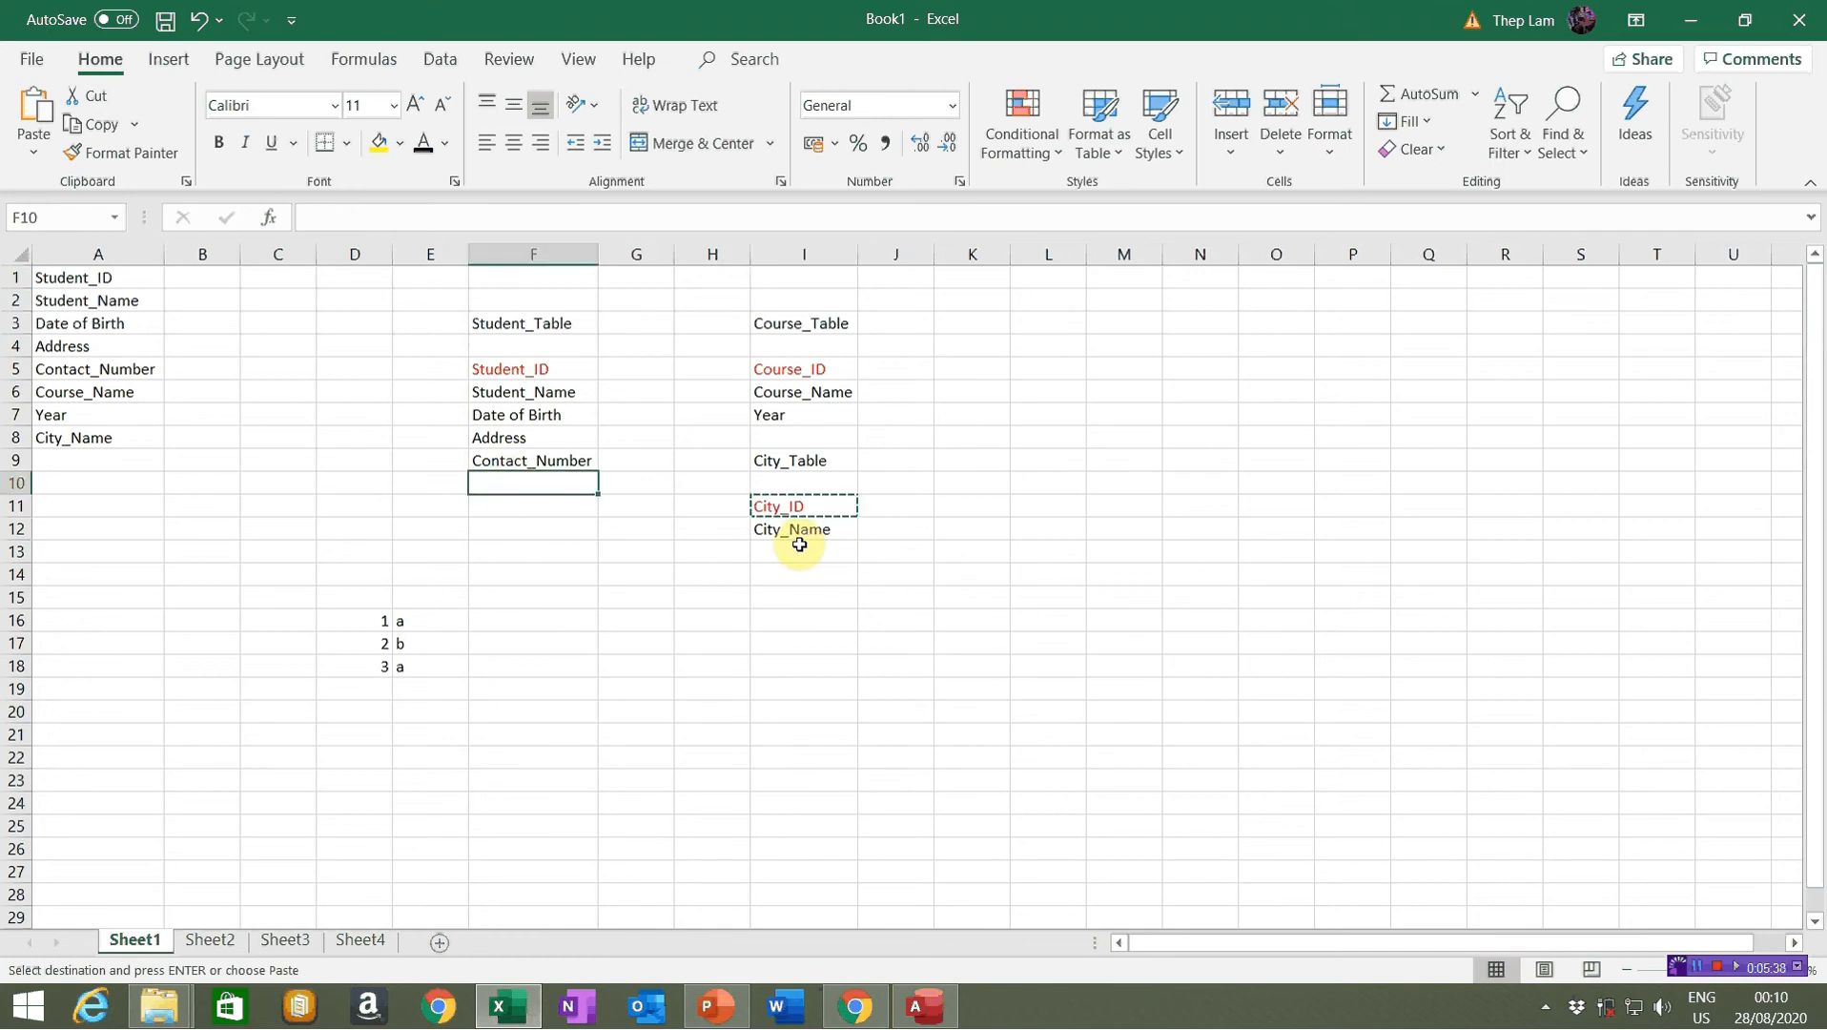
key(ctrl+v)
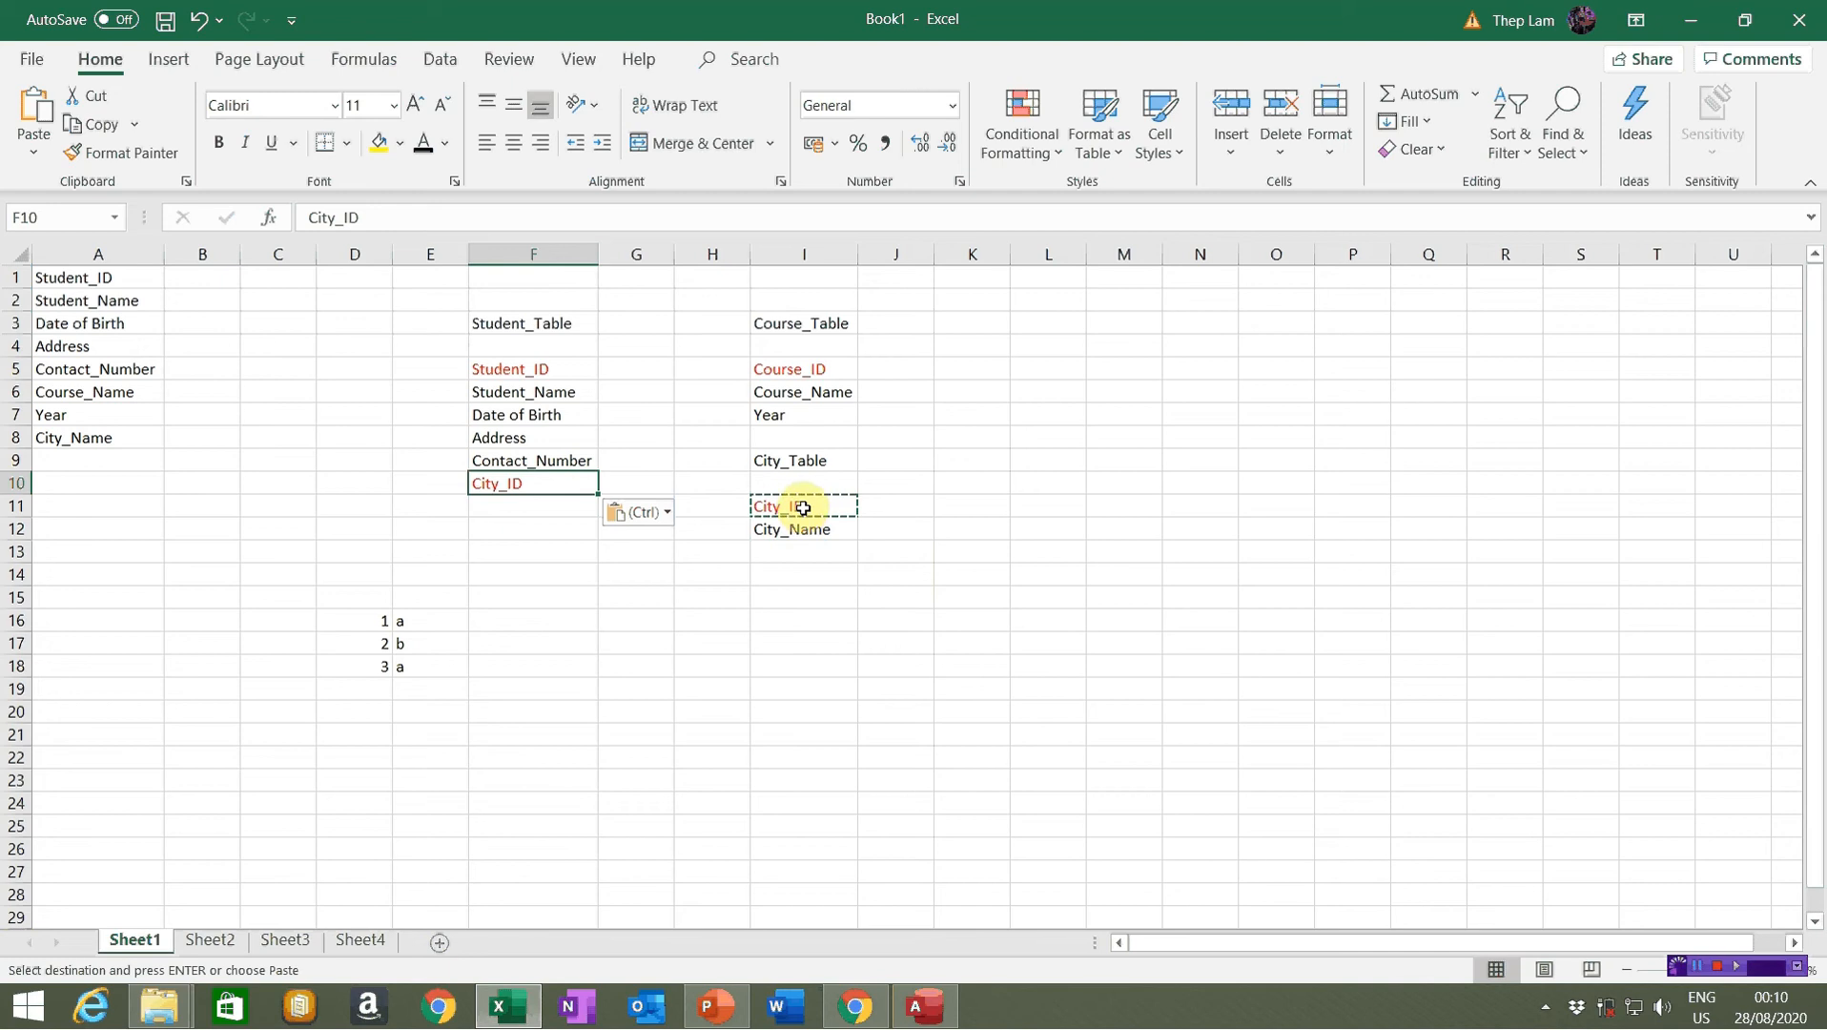
Change the font colour of the City_ID field in cell F10 of Student_Table to the blue theme colour
drag(766, 460, 777, 551)
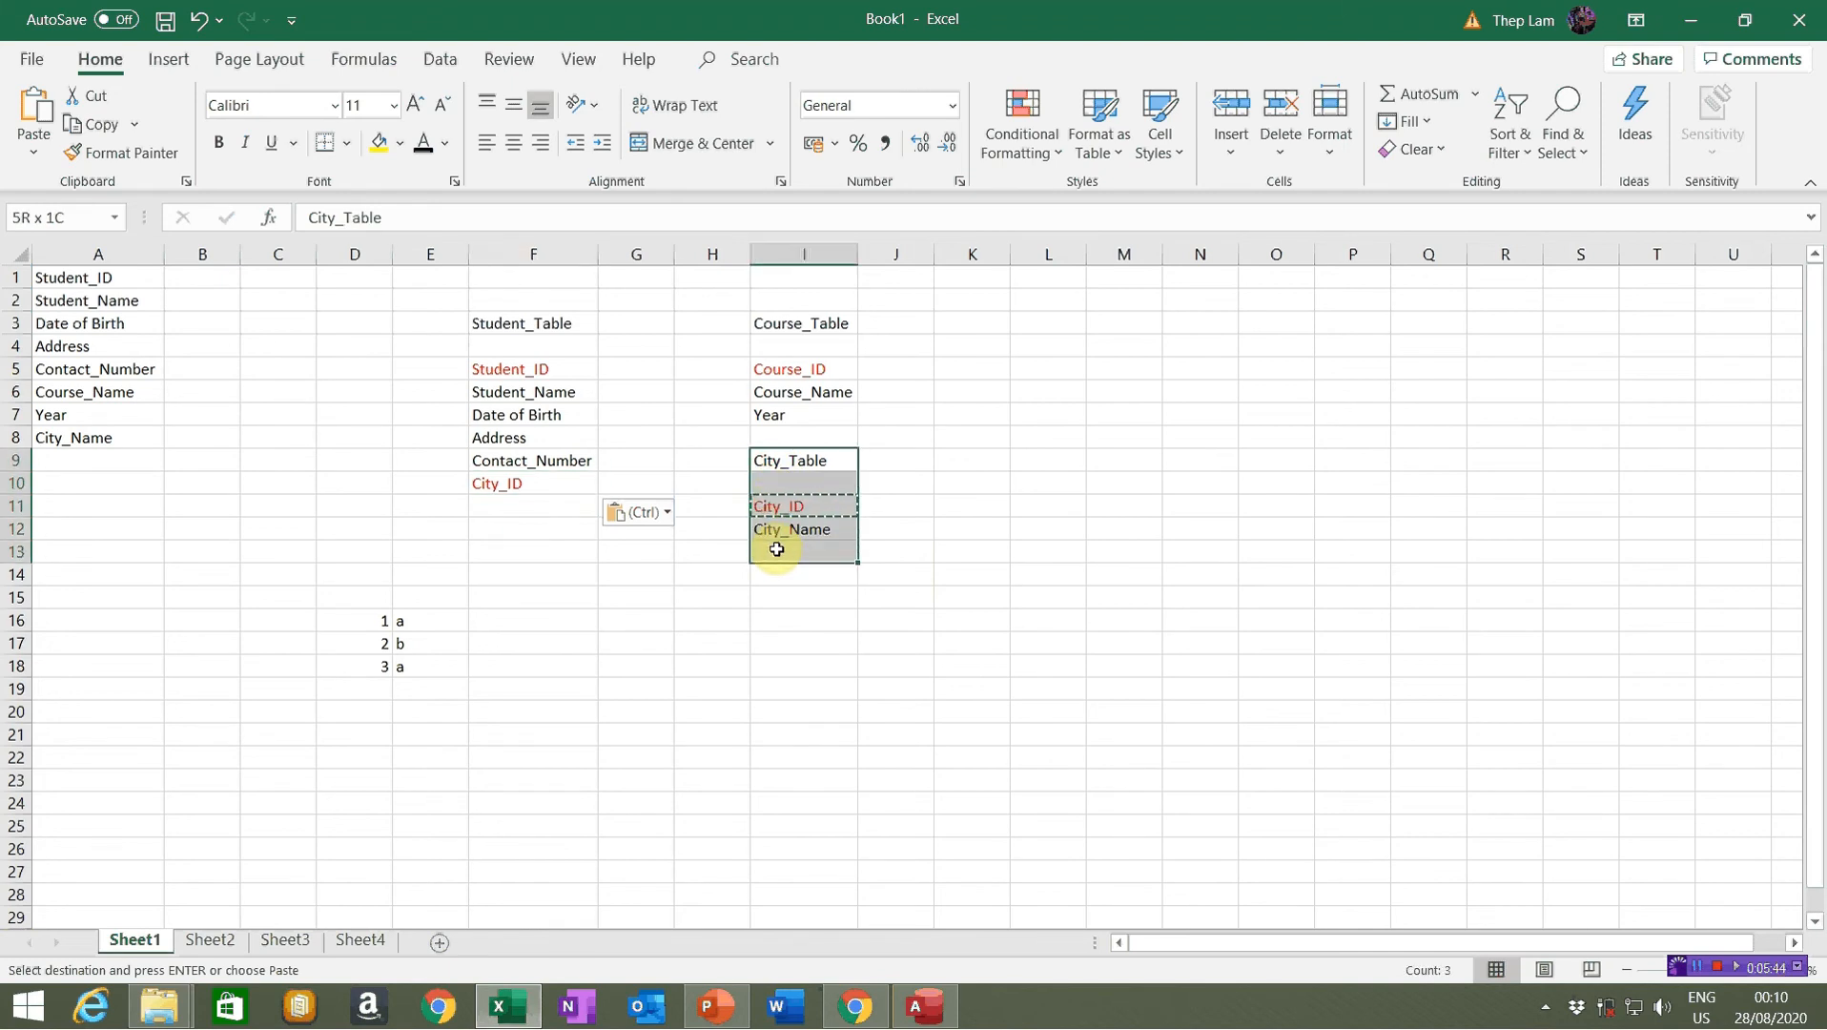
click(789, 510)
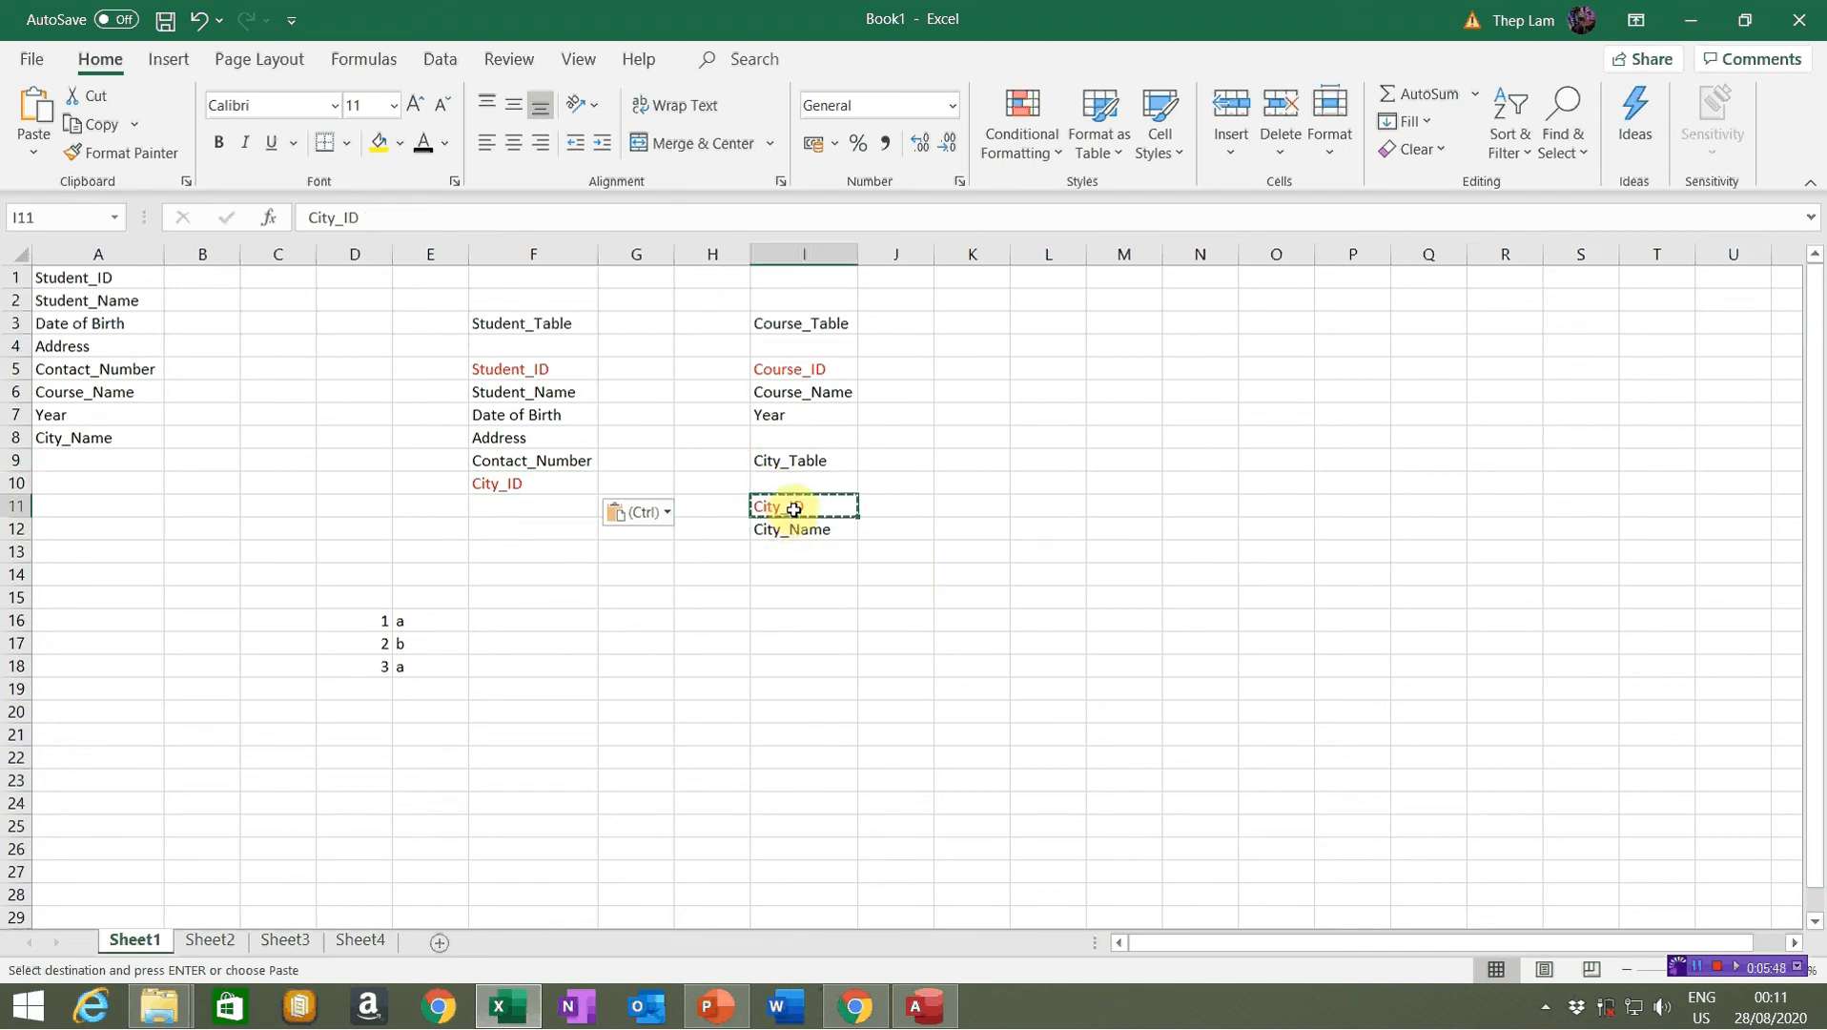
click(525, 485)
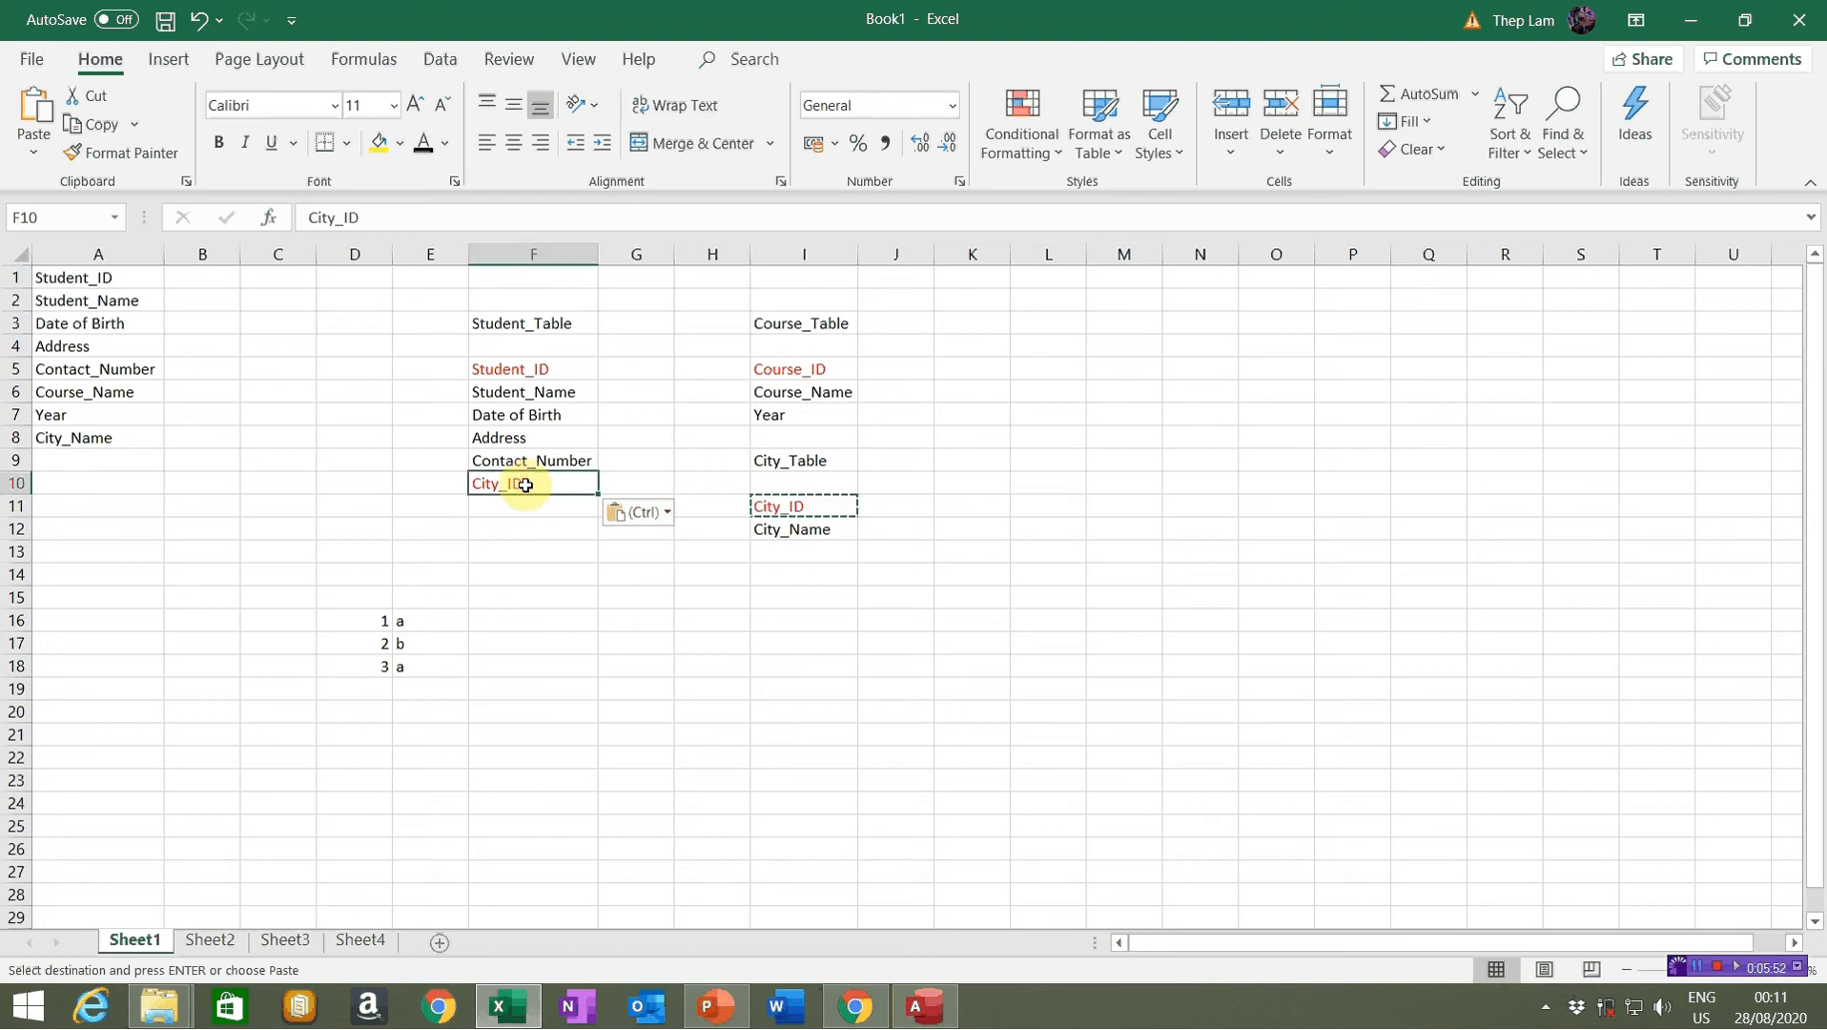
click(516, 324)
click(493, 484)
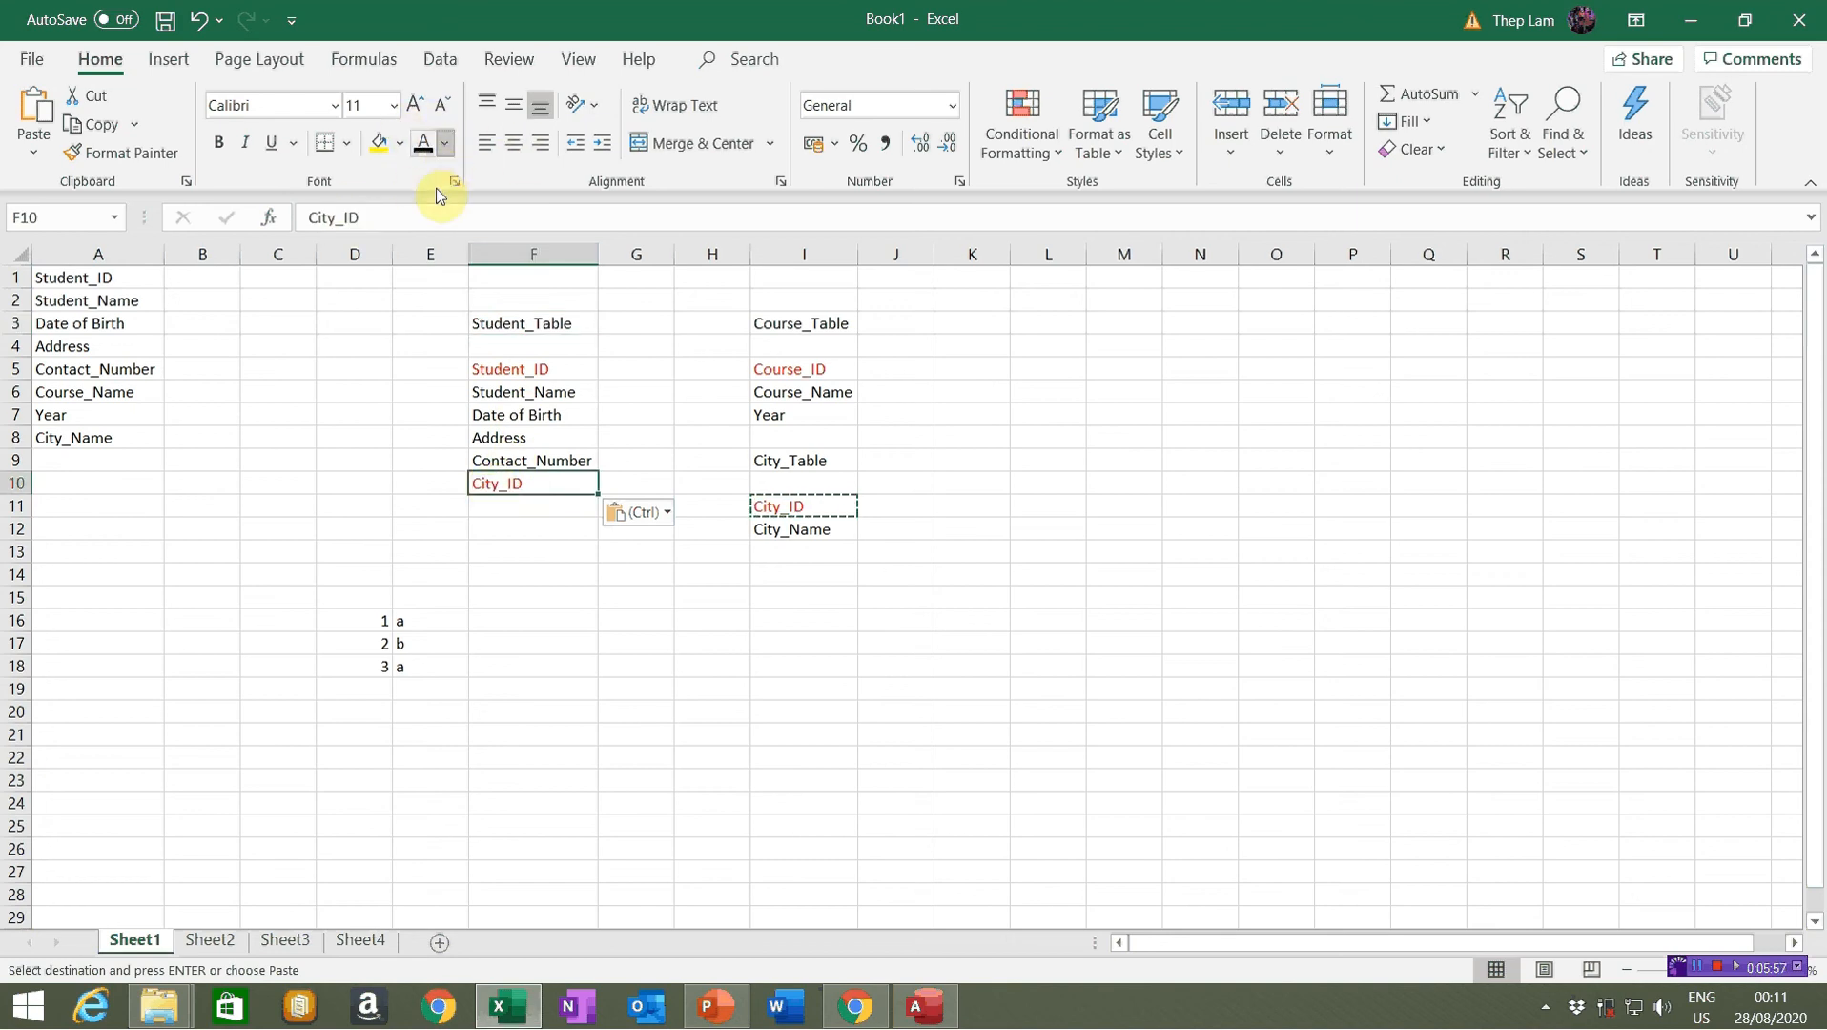
click(445, 145)
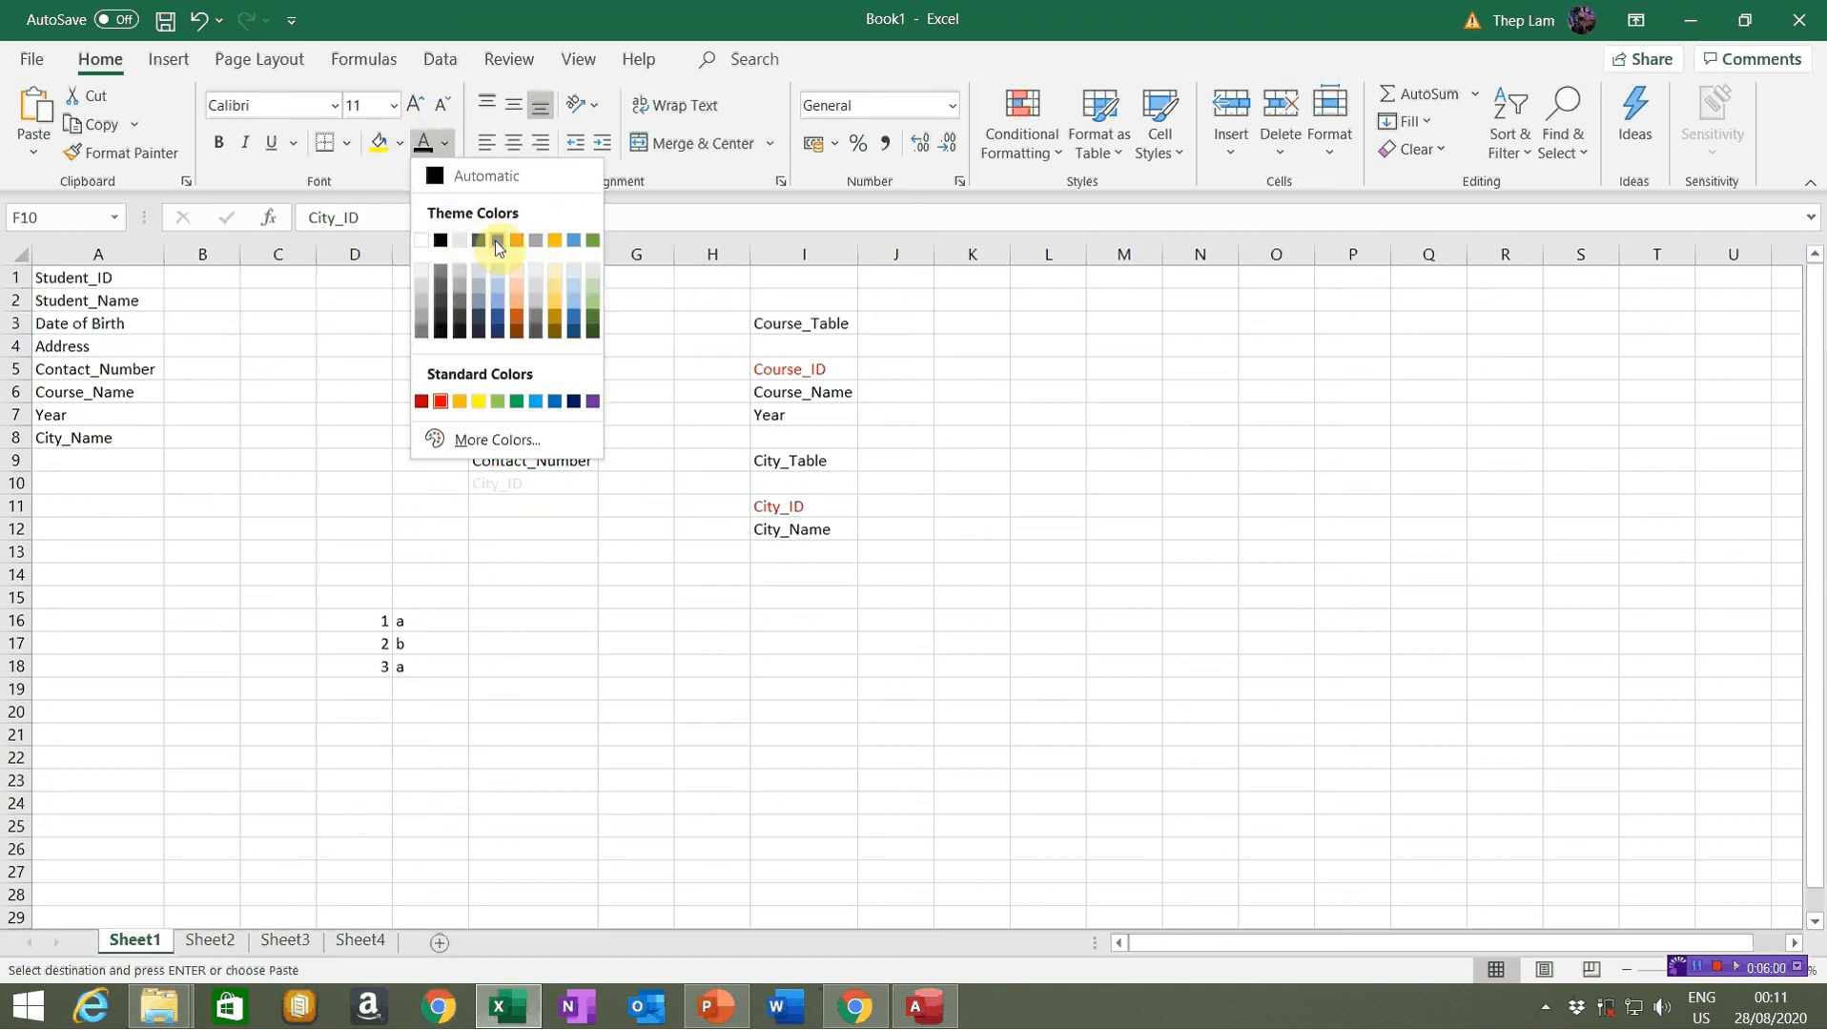
click(495, 239)
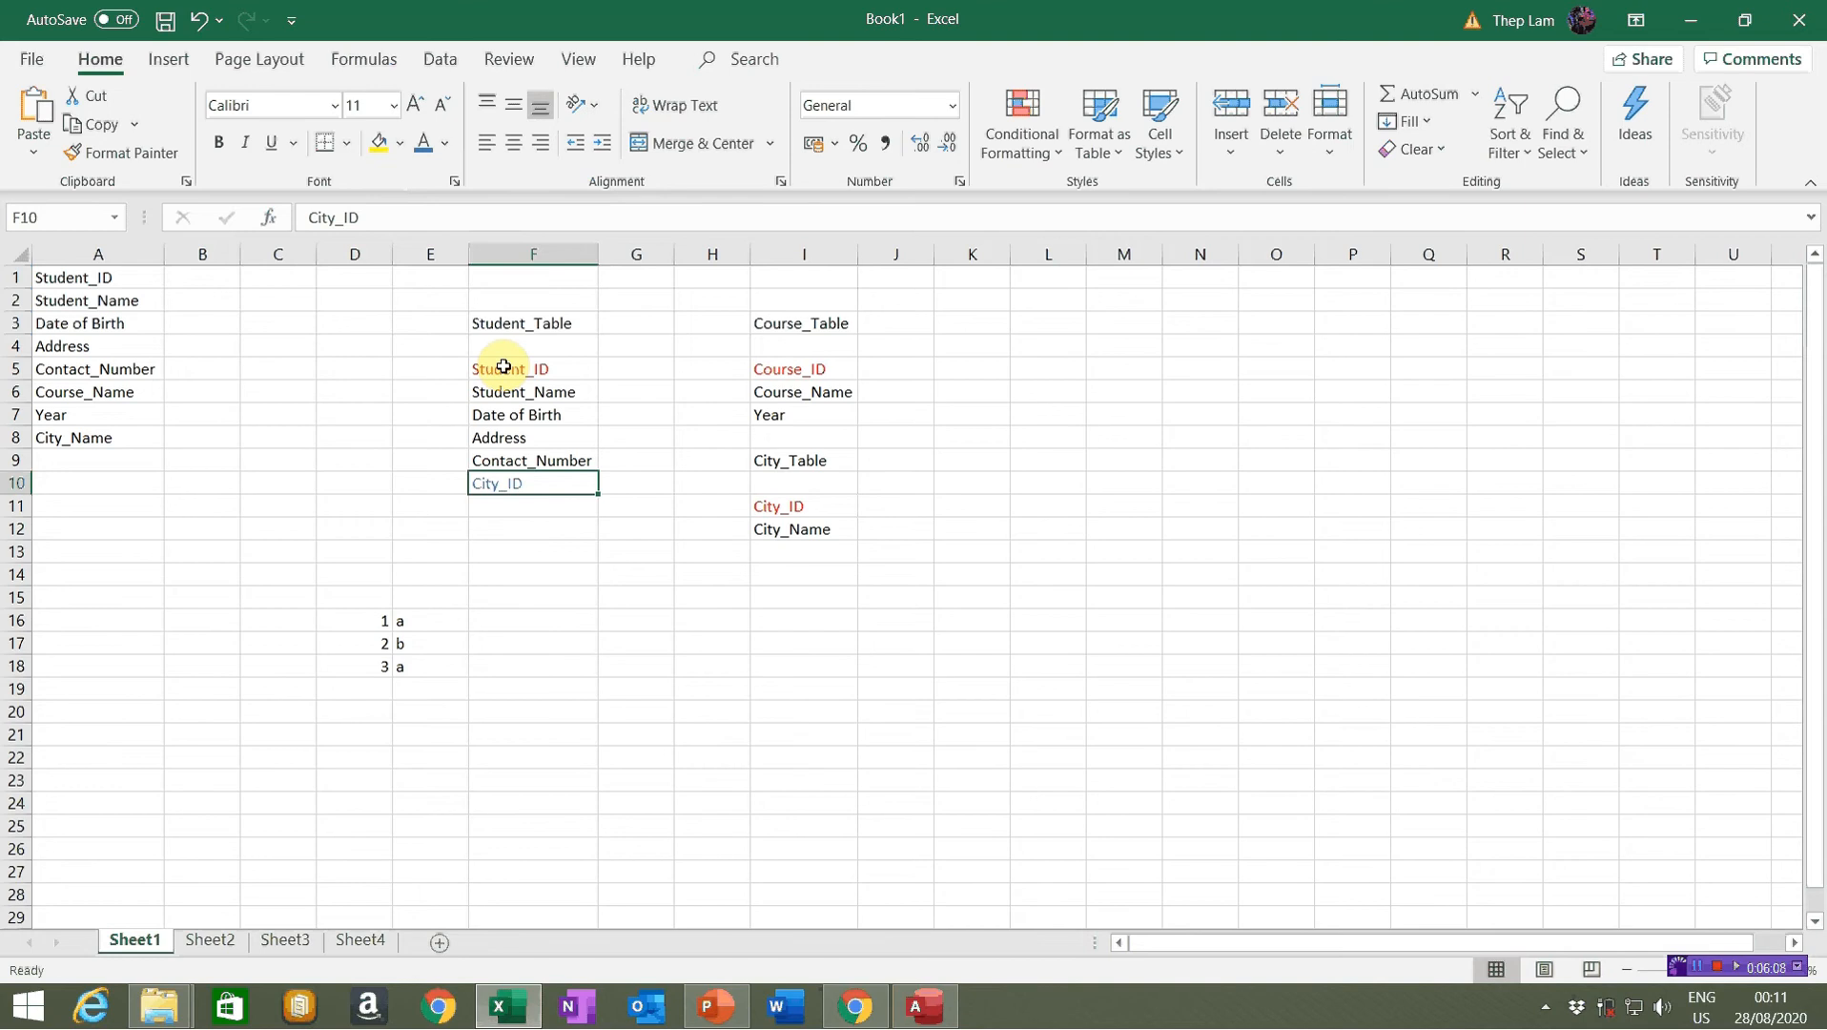
Copy Course_ID from Course_Table into cell F11 of Student_Table and change its font colour to the blue theme colour
drag(502, 367, 482, 482)
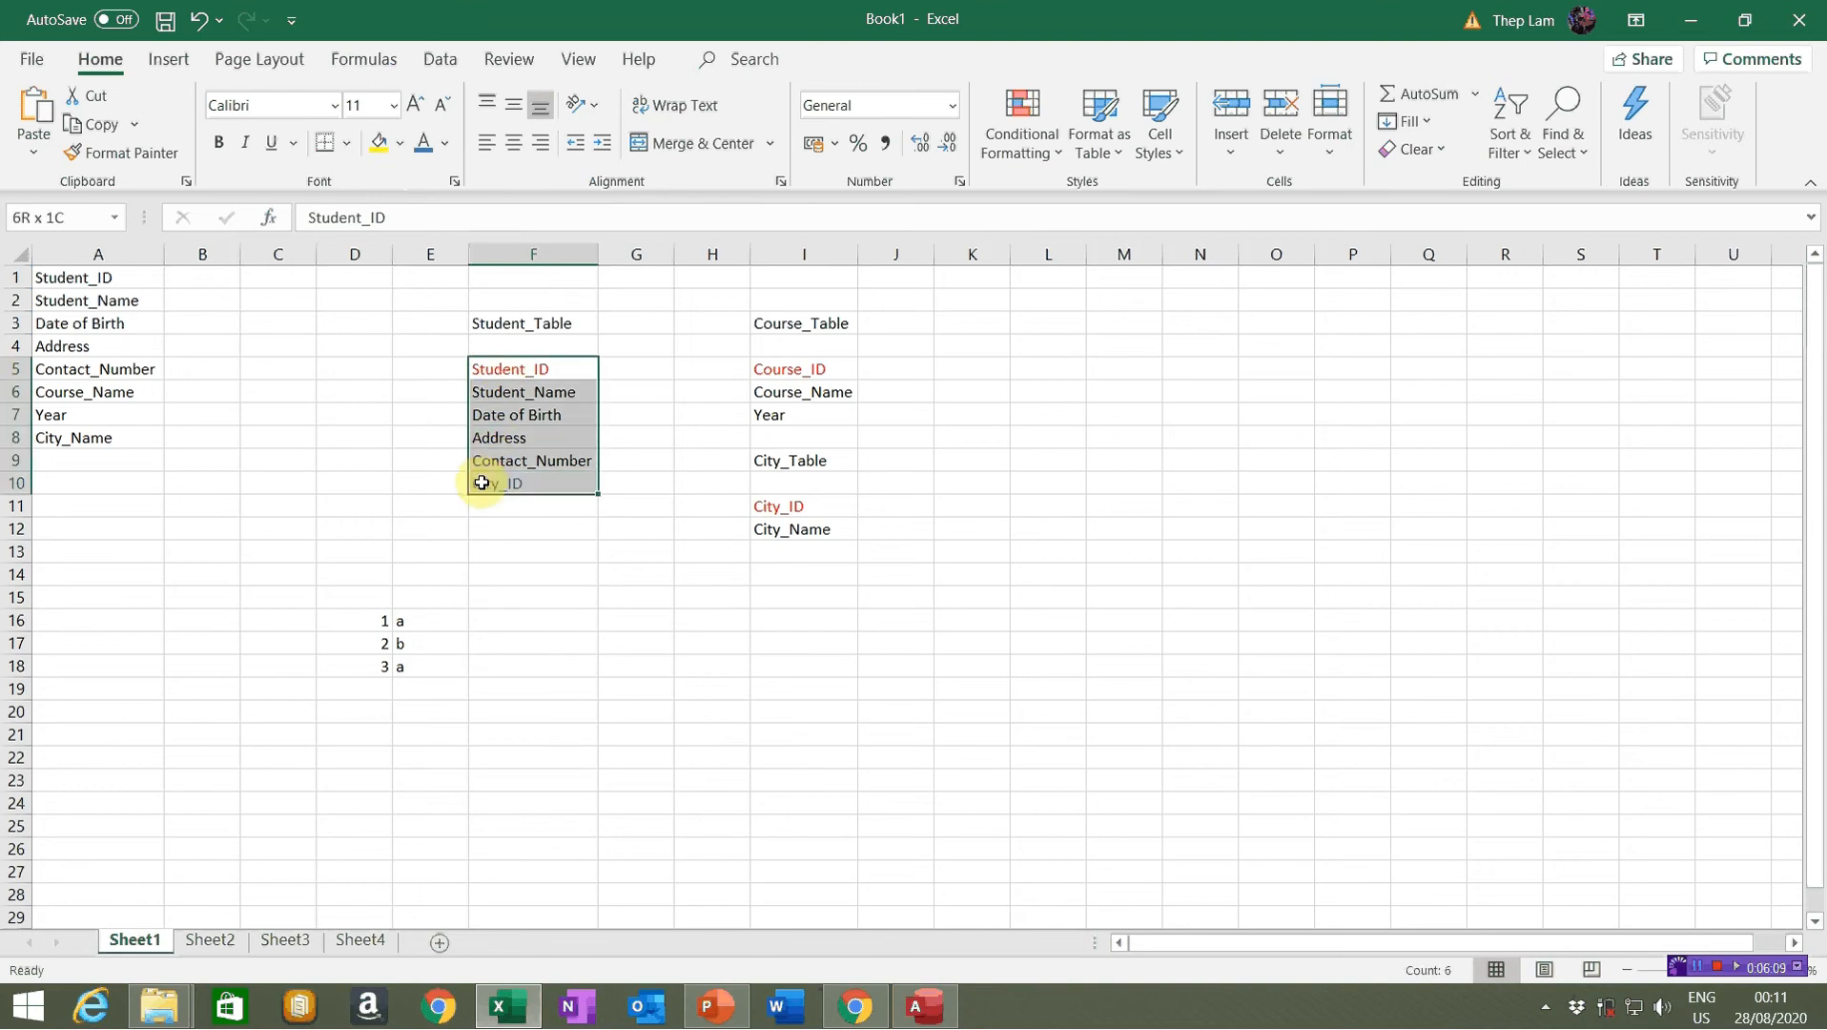
click(765, 368)
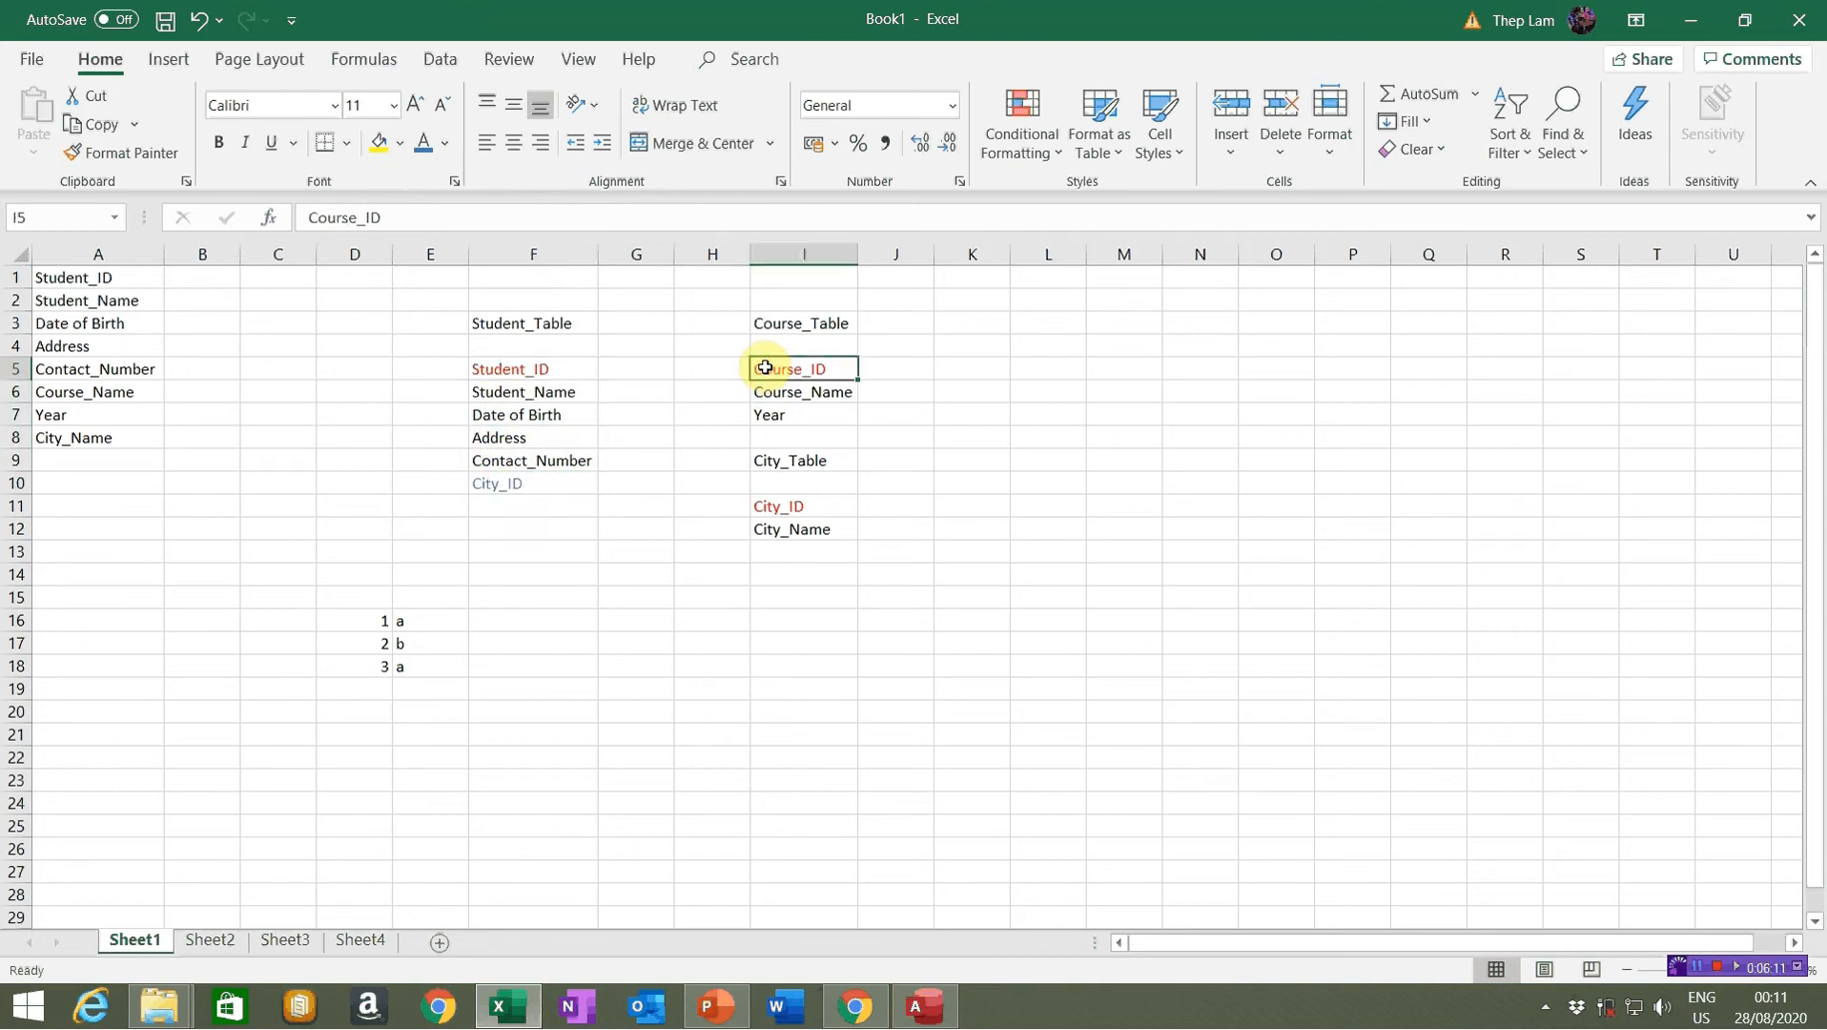
click(508, 501)
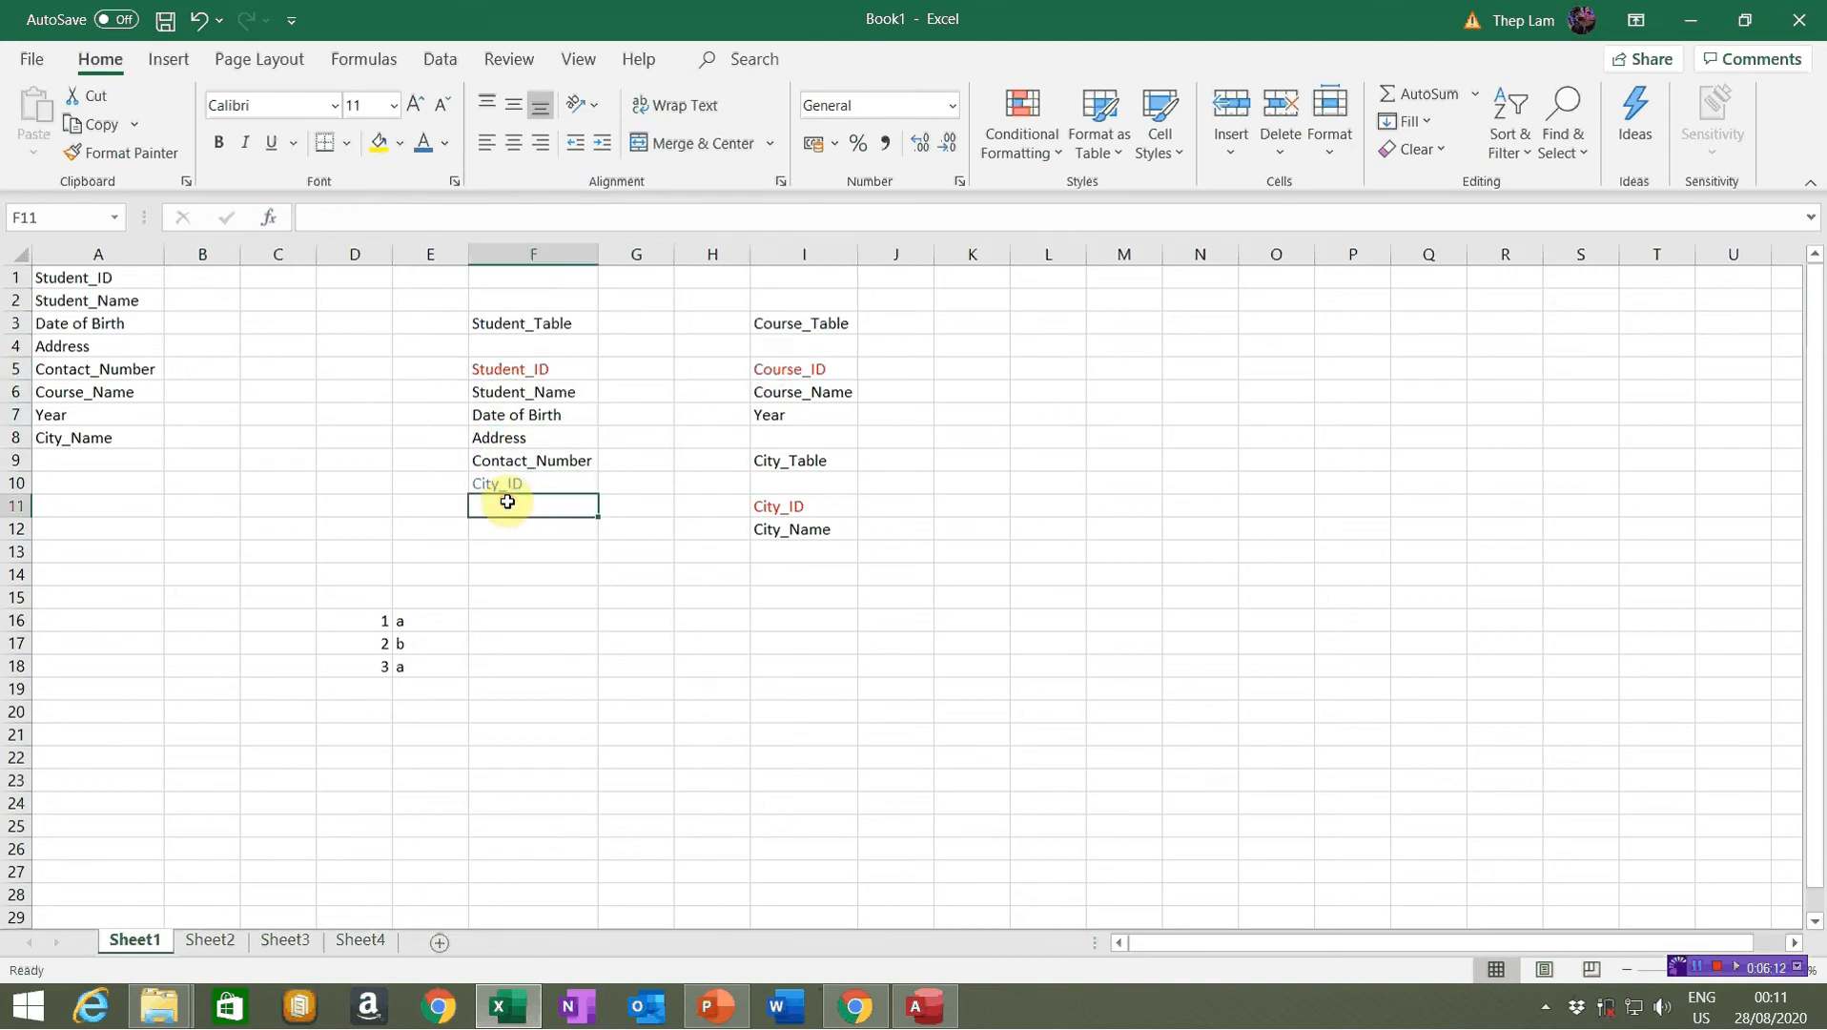
click(775, 373)
key(ctrl+c)
click(525, 502)
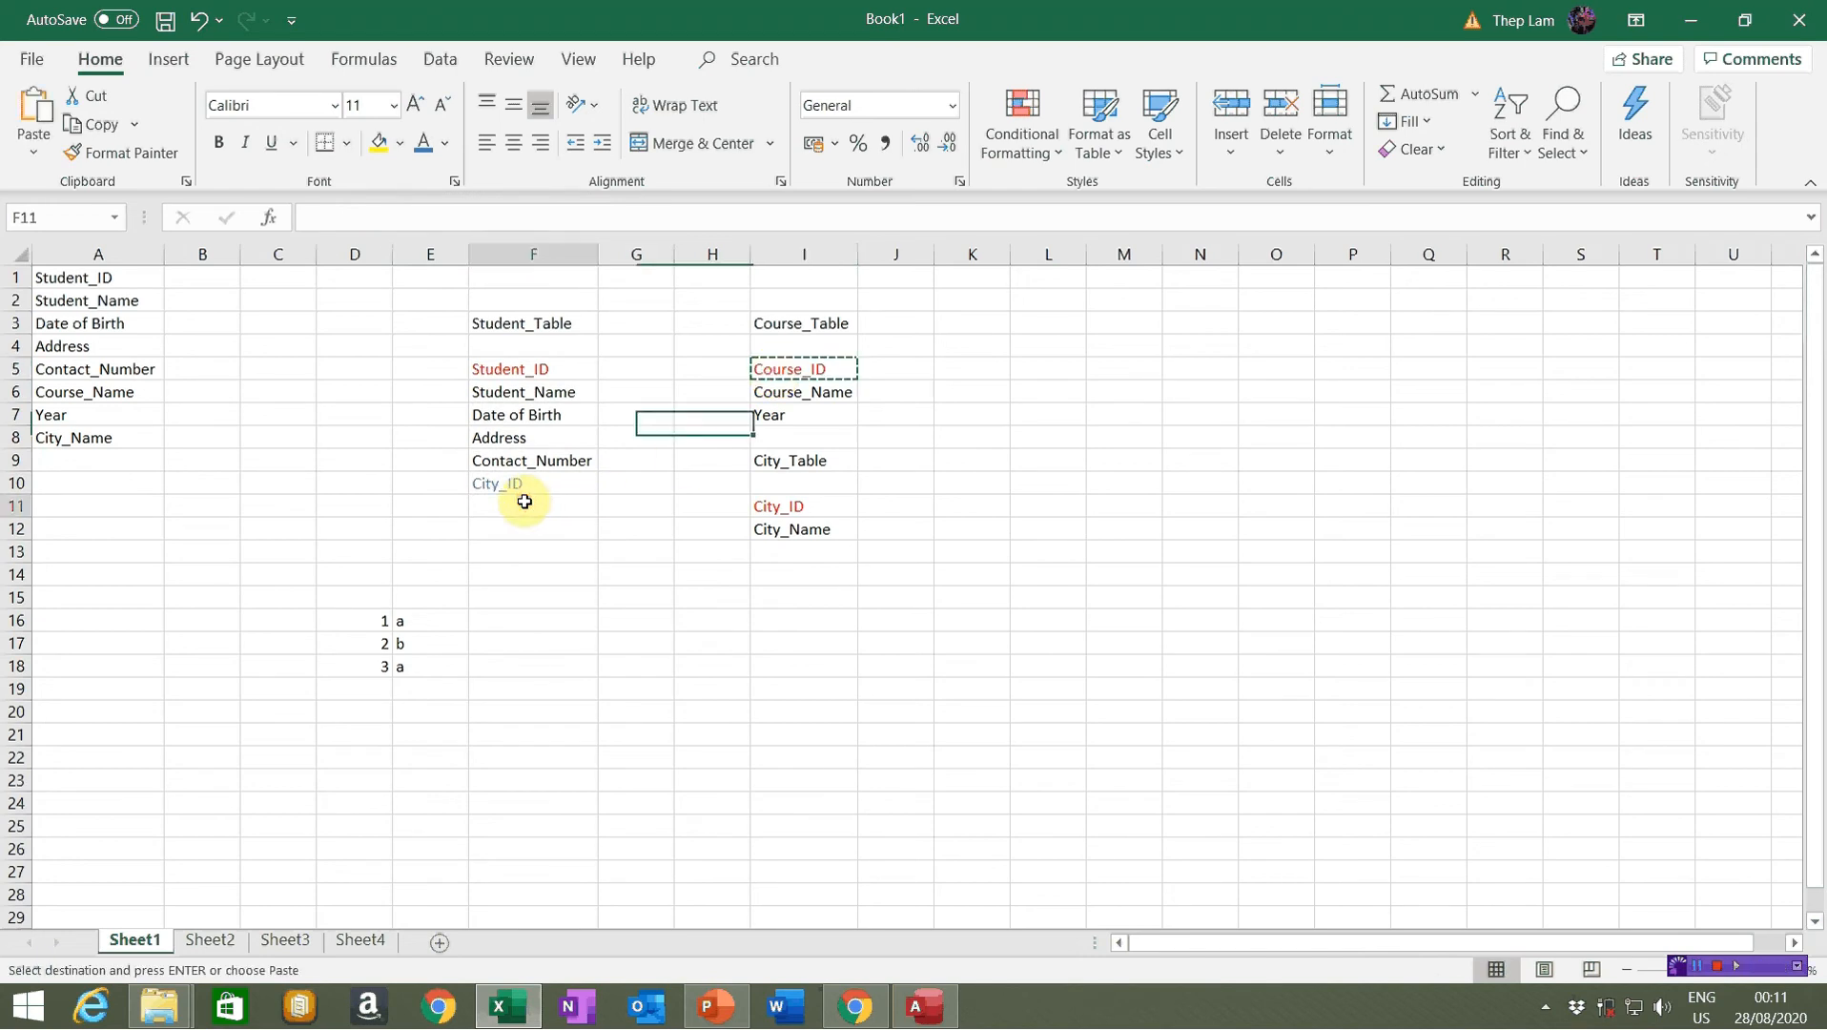
key(ctrl+v)
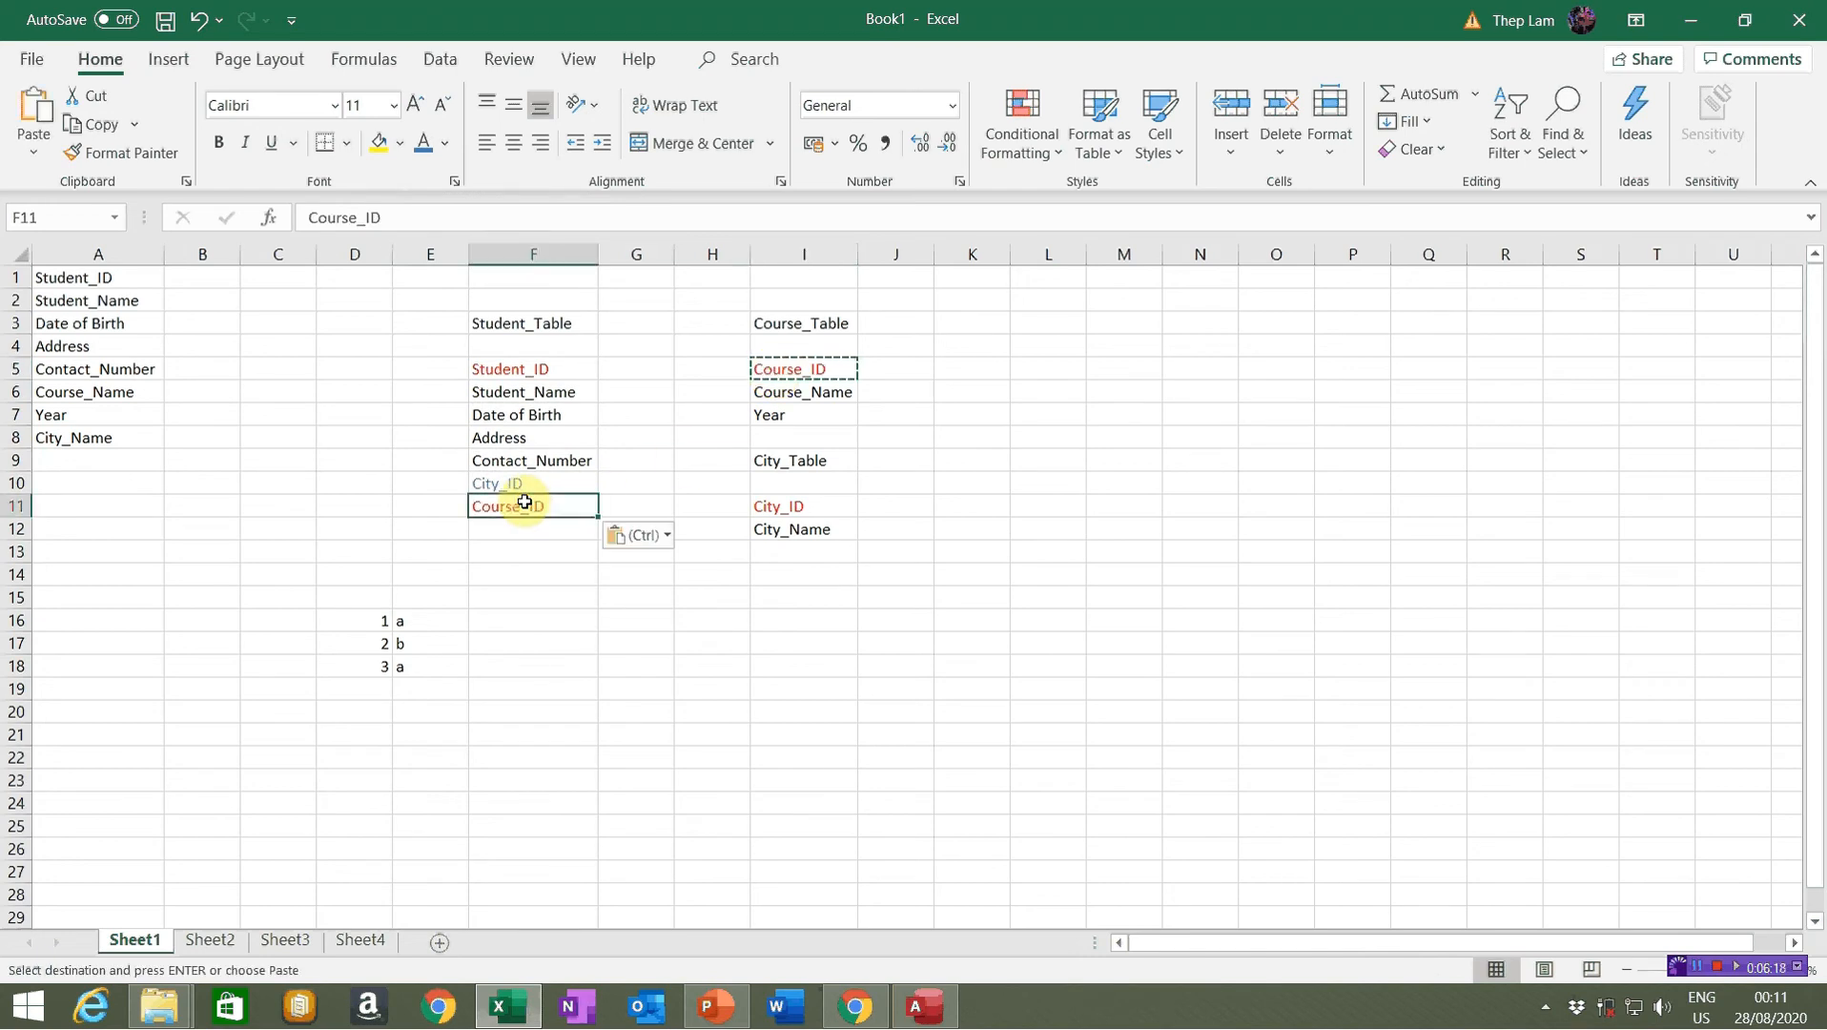
click(414, 145)
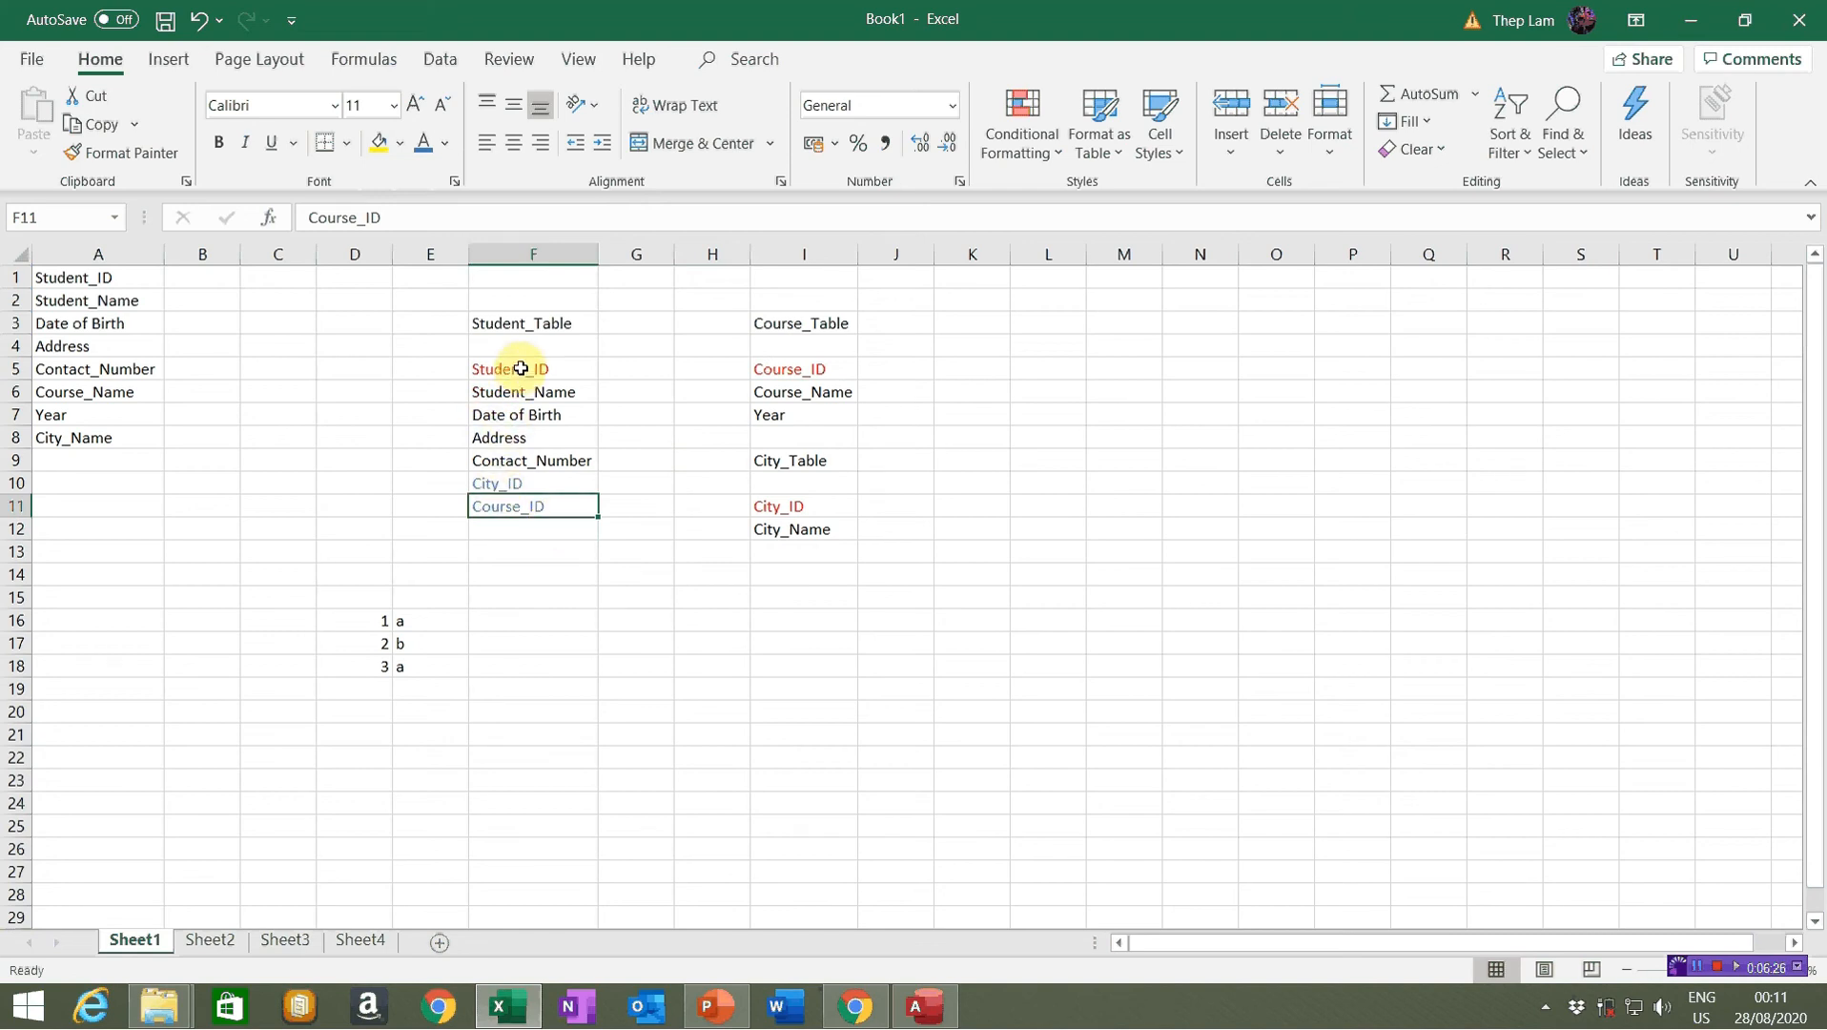
Clear the sample numbers and letters from cells D15:E20 below the field lists
drag(520, 369, 519, 511)
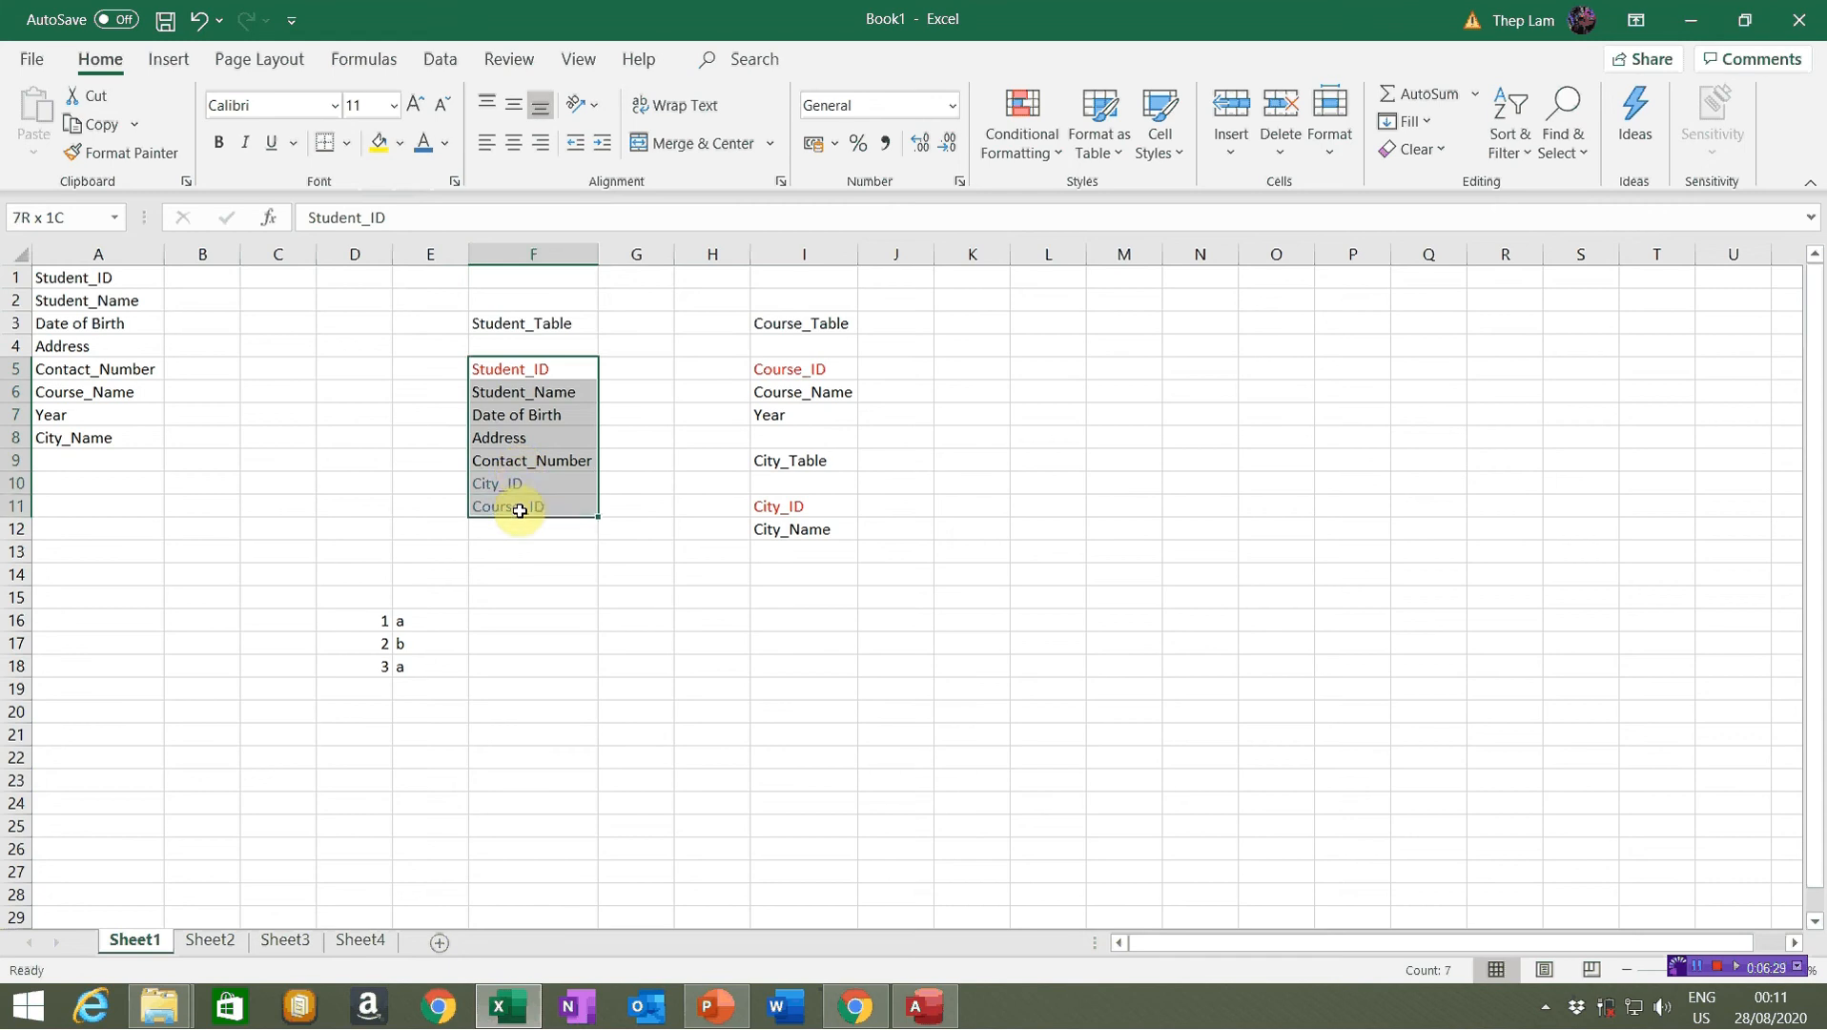
click(511, 458)
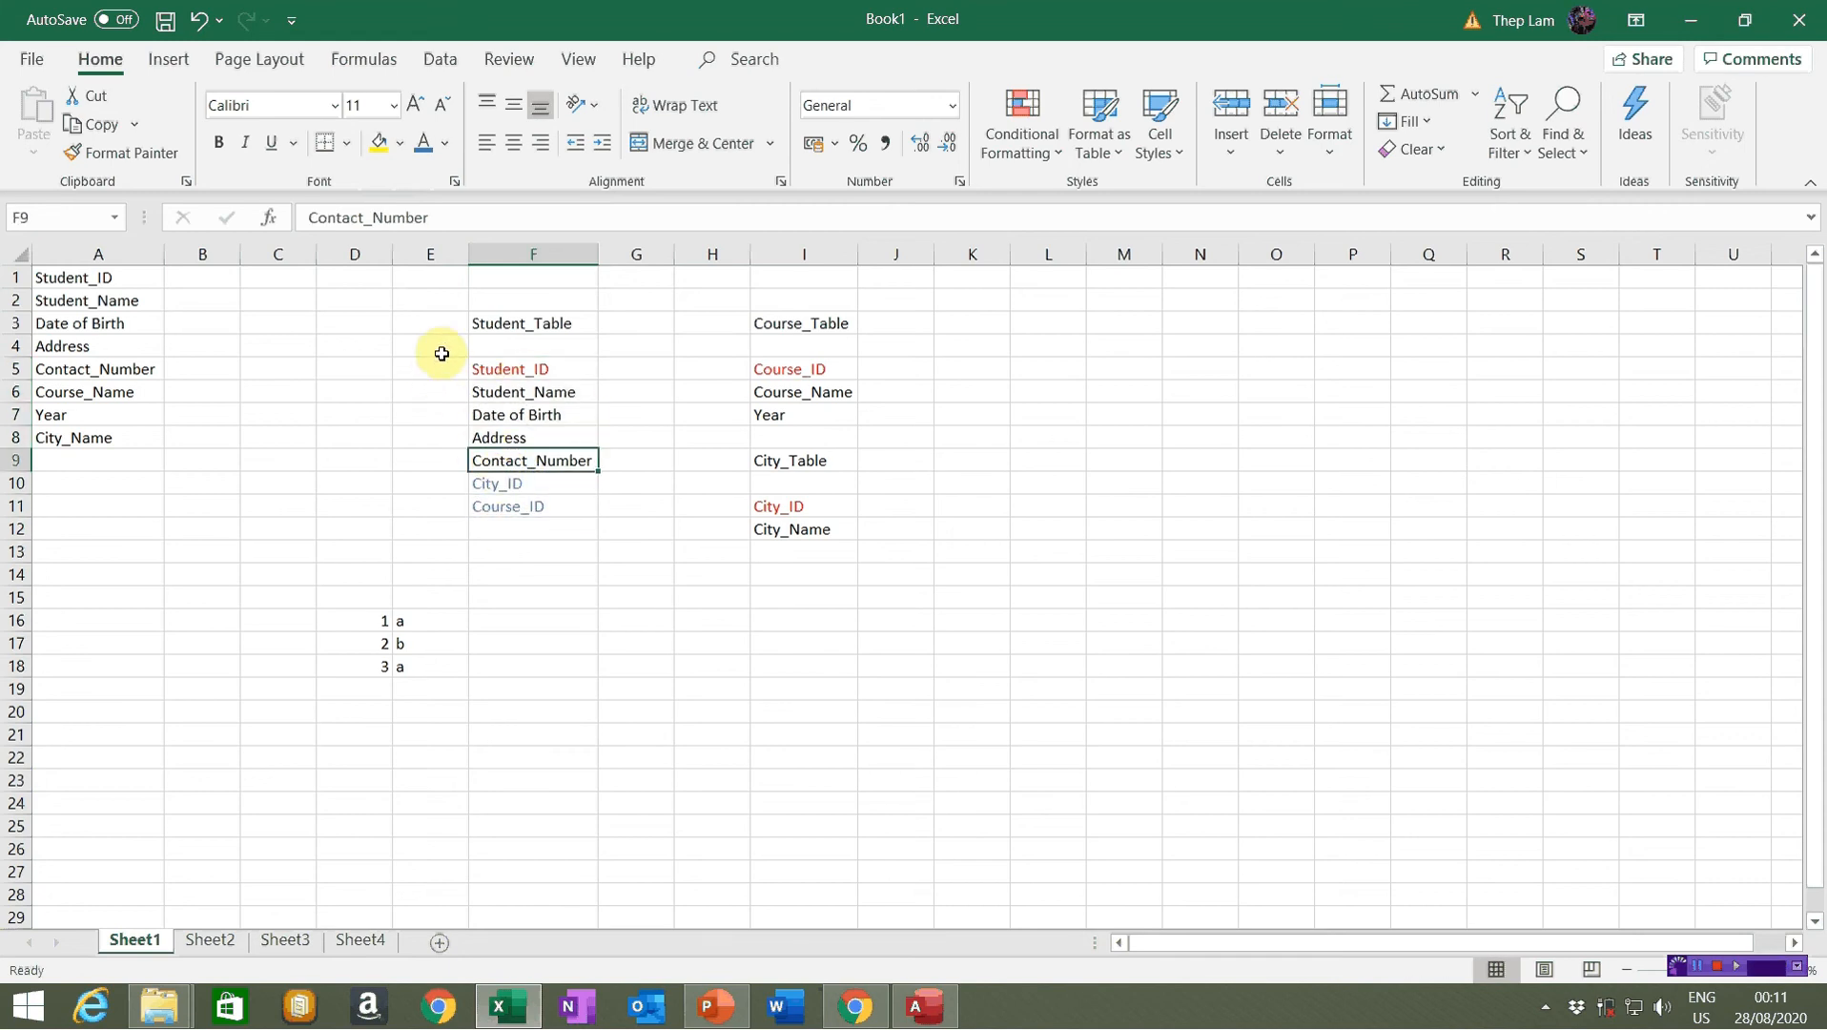
drag(442, 354, 575, 543)
click(540, 478)
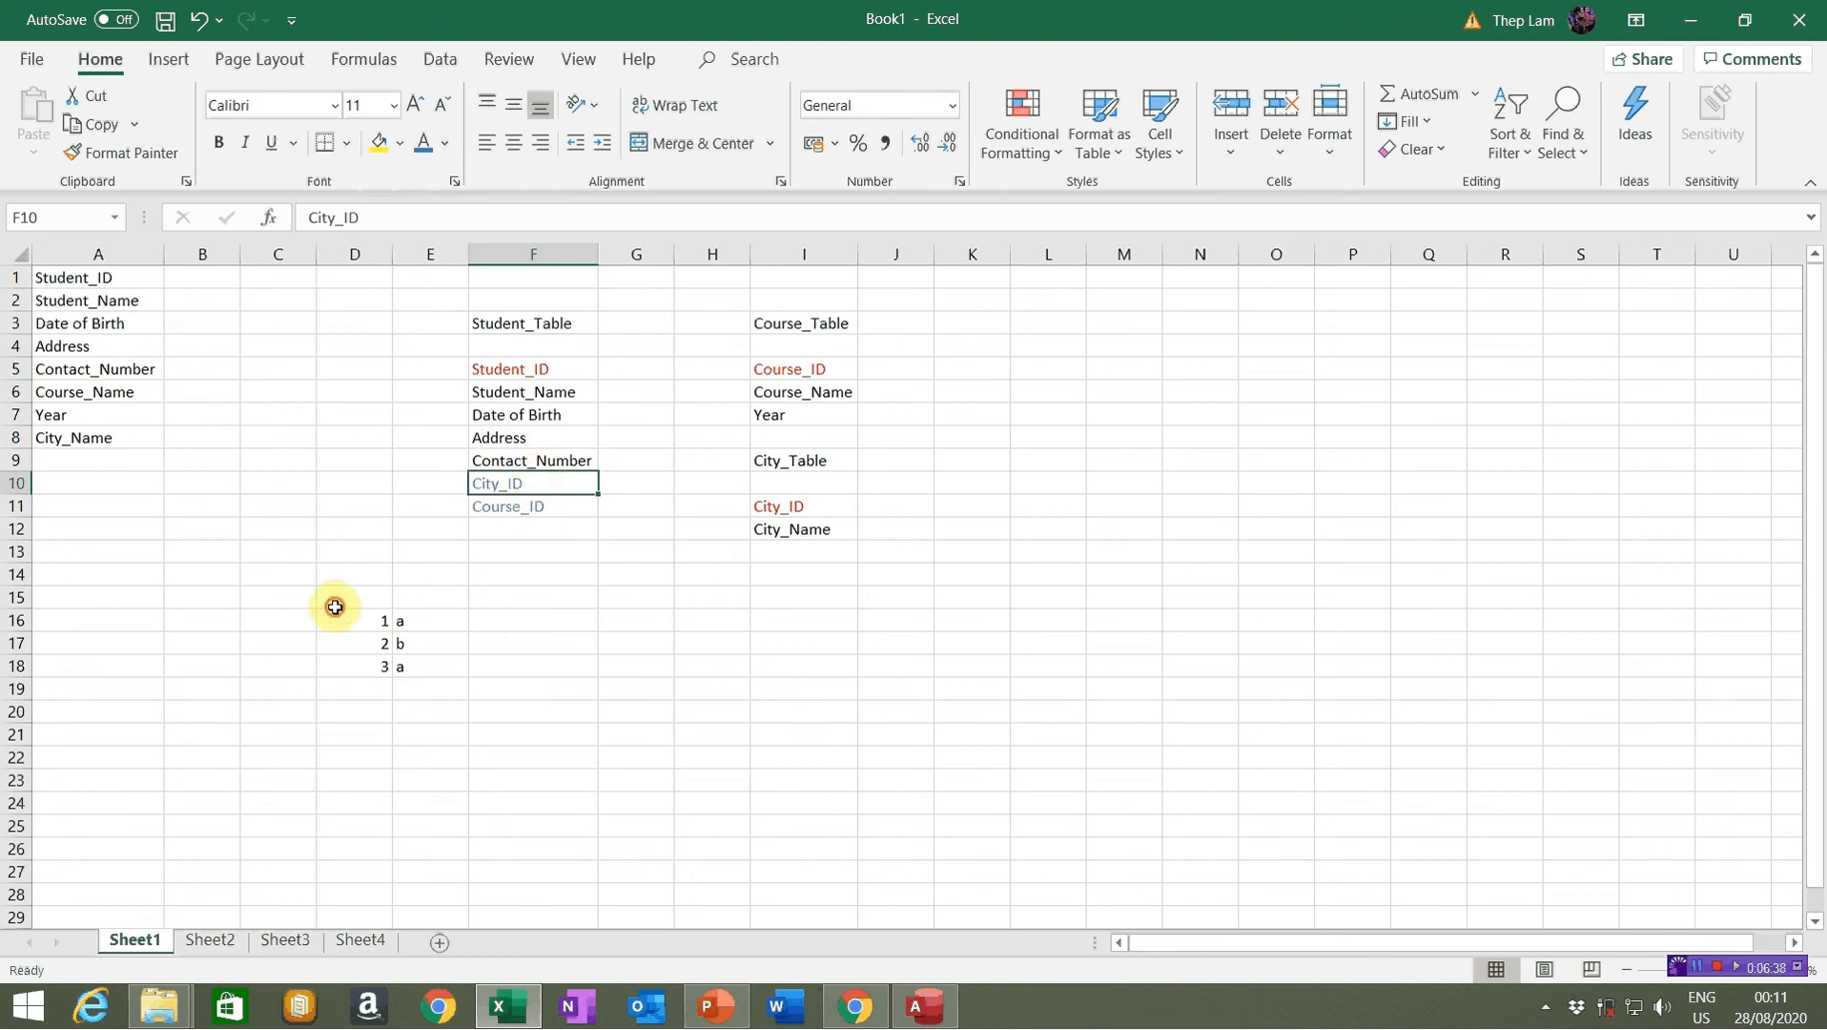
drag(335, 601, 441, 714)
key(Delete)
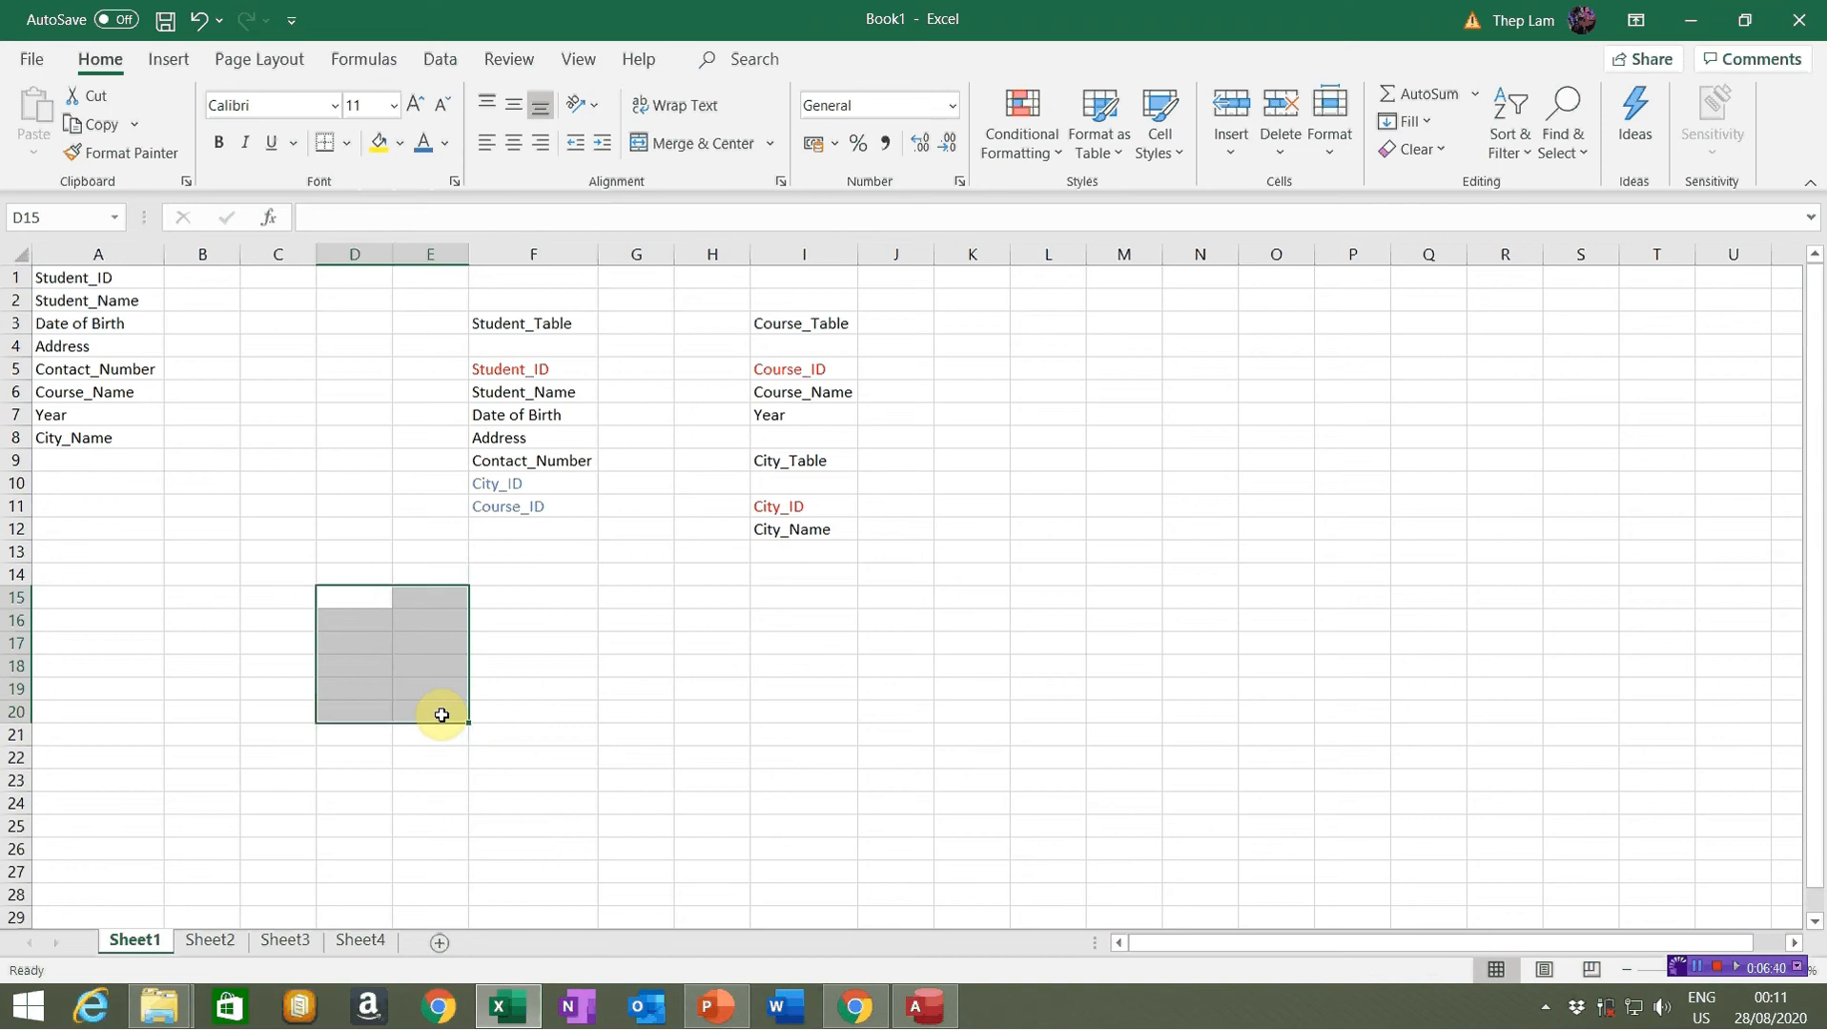
Shrink the workbook window so the three table layouts stay in view, and bring up the Access database Database02 beside it
click(1745, 19)
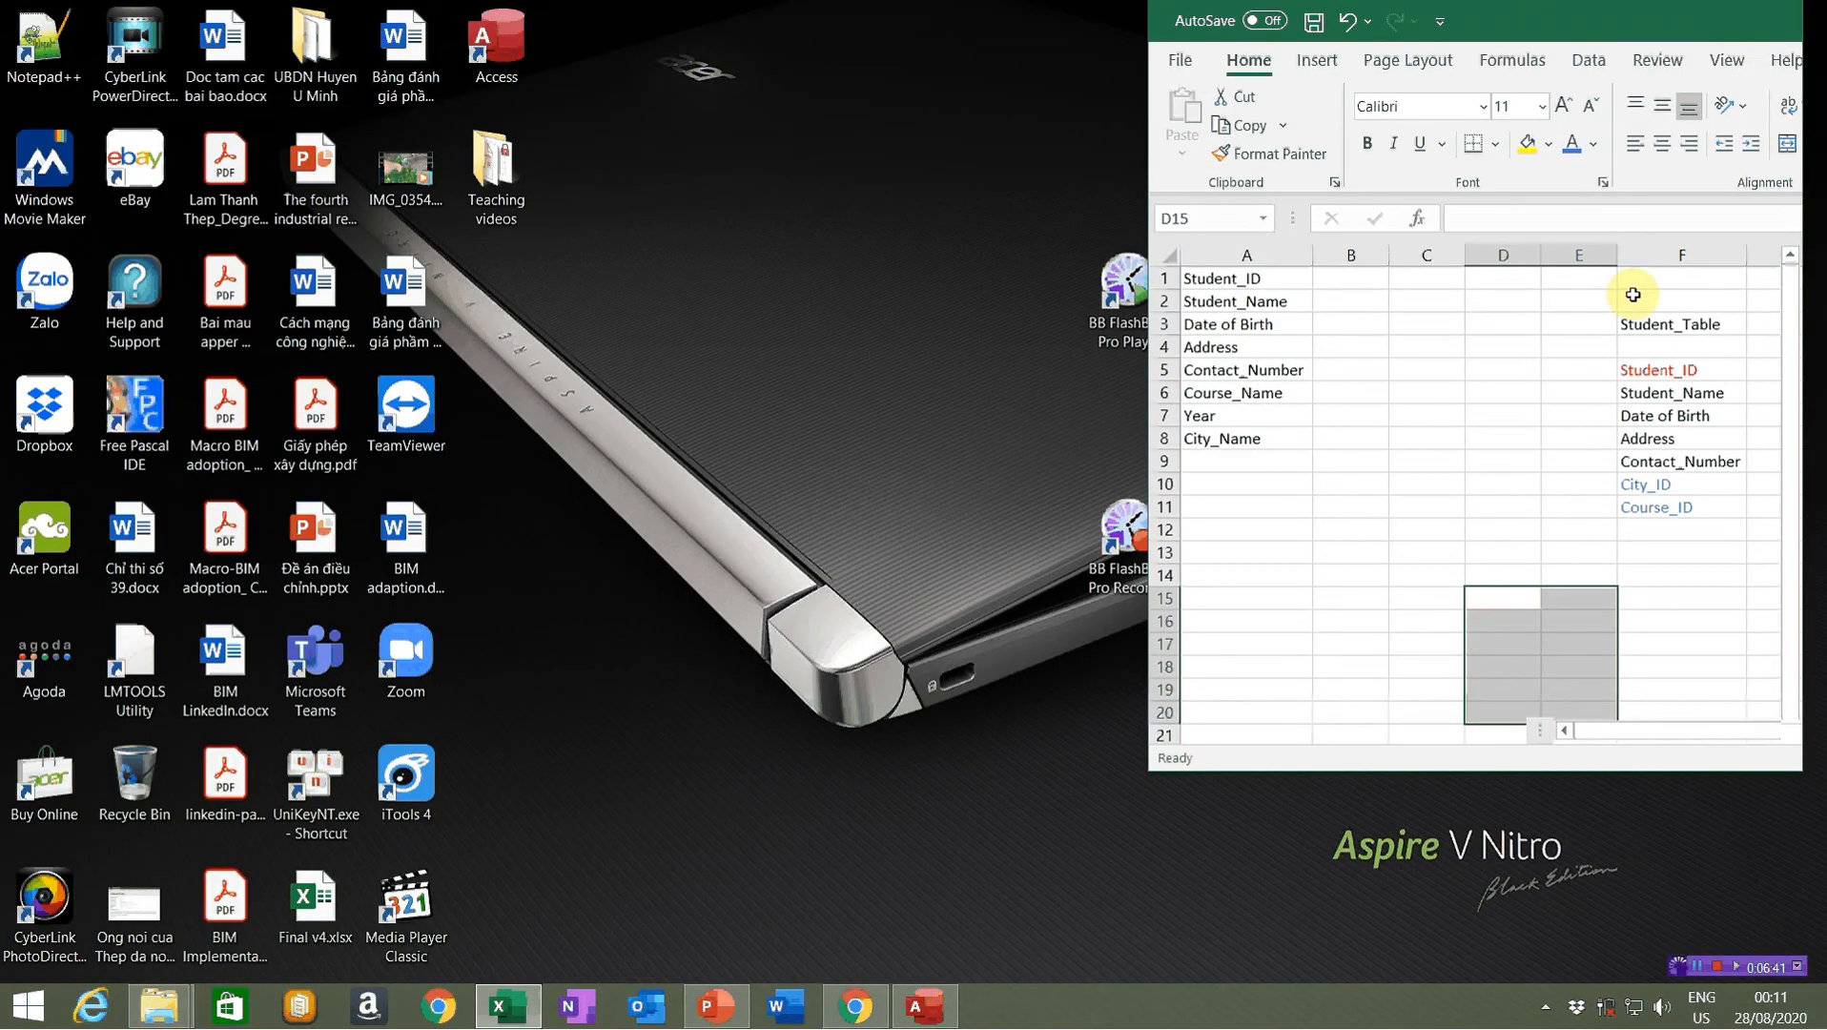
drag(1601, 730, 1648, 700)
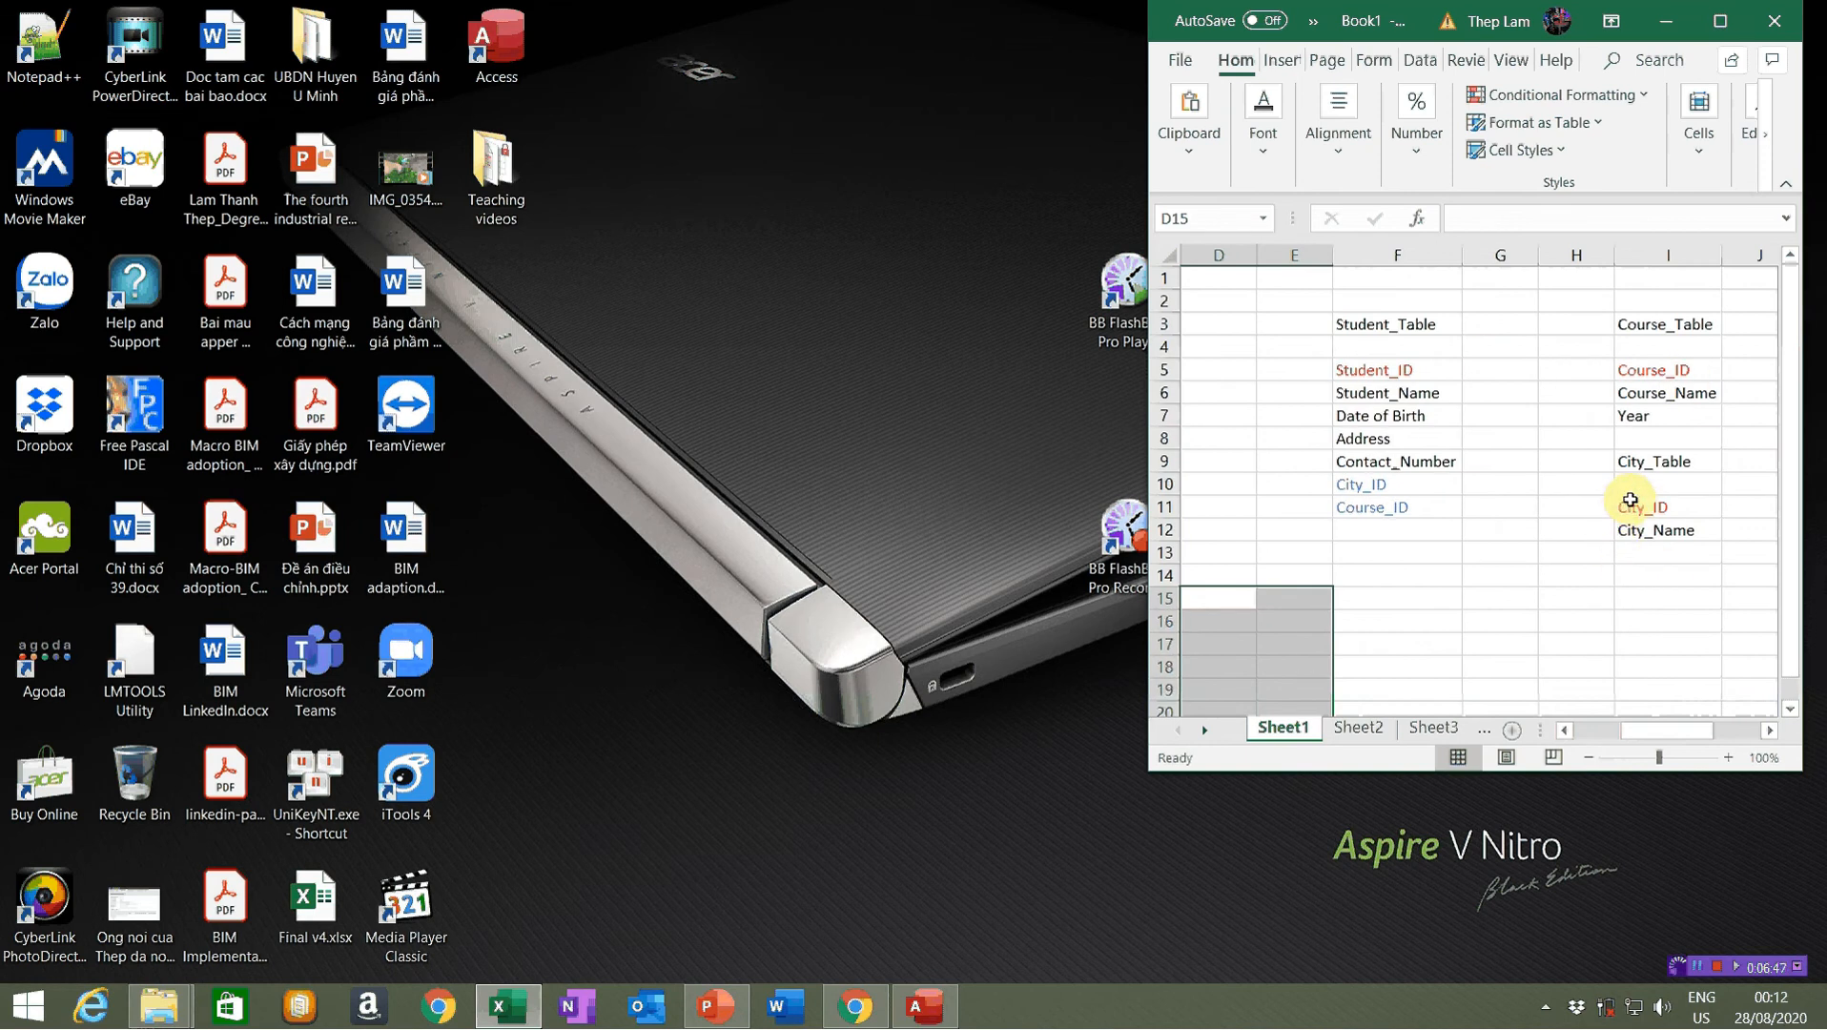
drag(1632, 462, 1638, 530)
drag(1652, 326, 1640, 393)
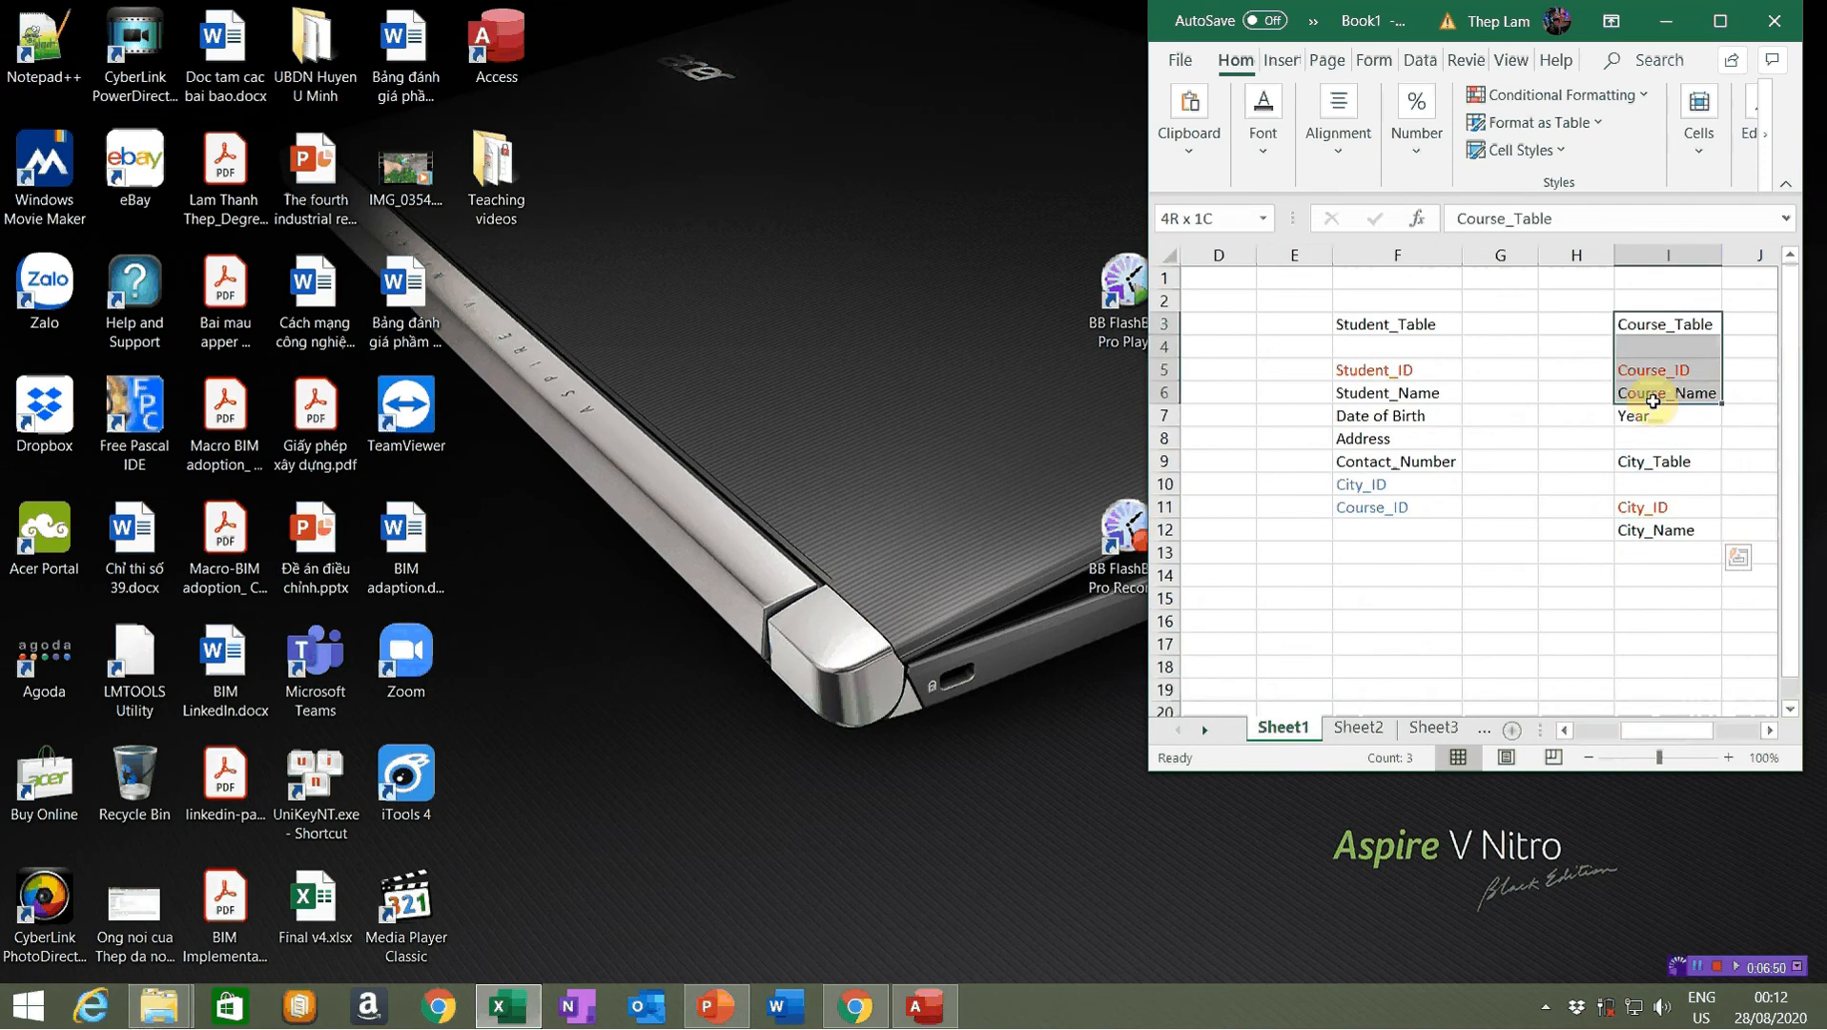
drag(1363, 329, 1359, 497)
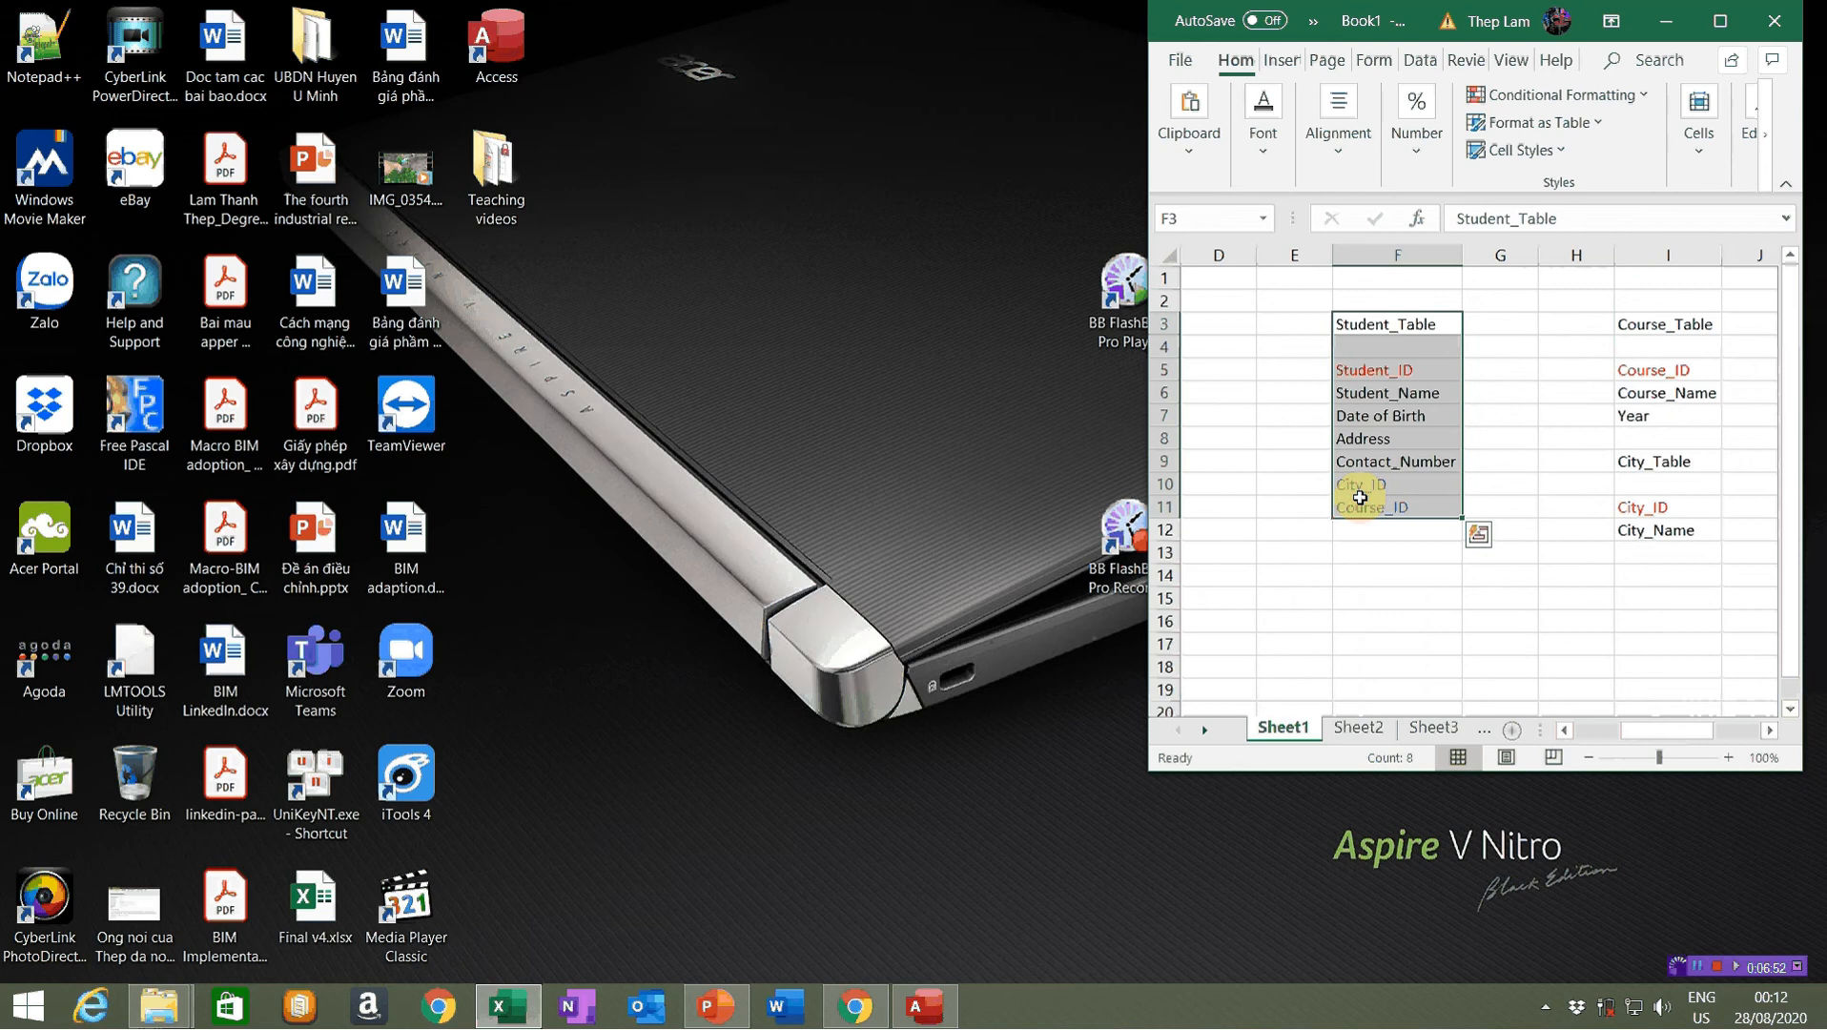
click(937, 1008)
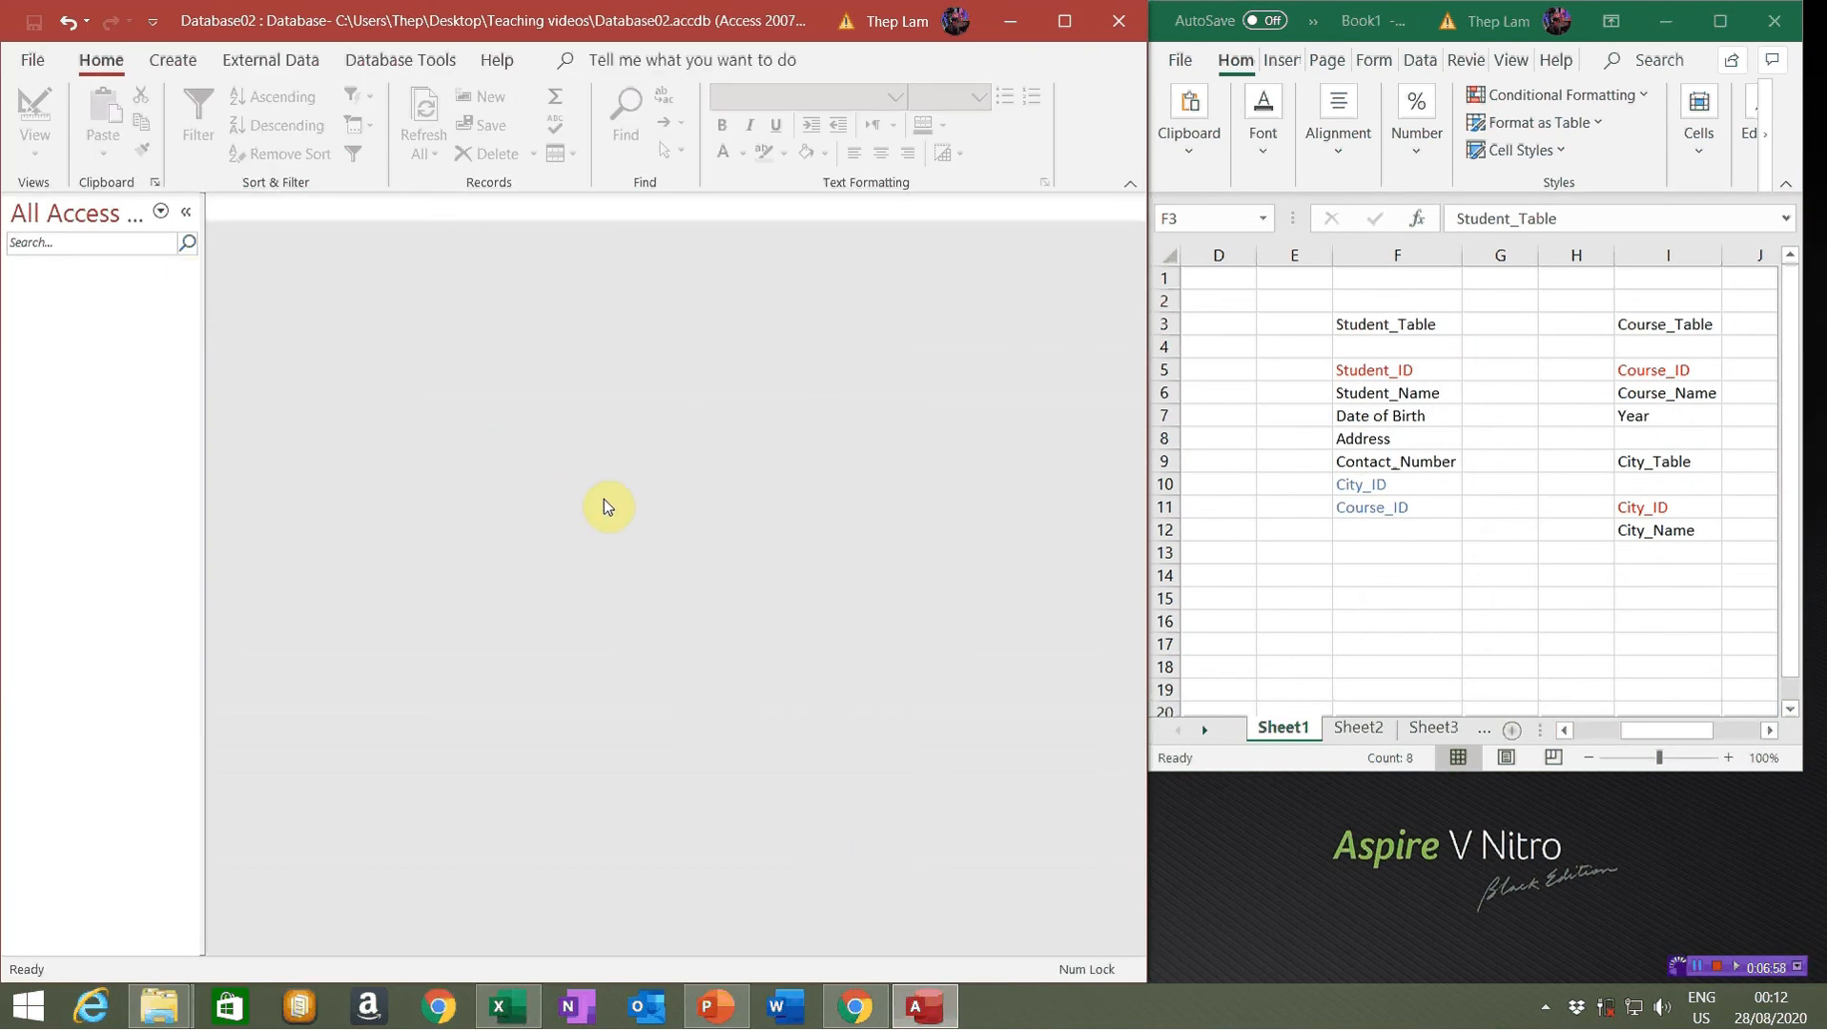
click(1359, 325)
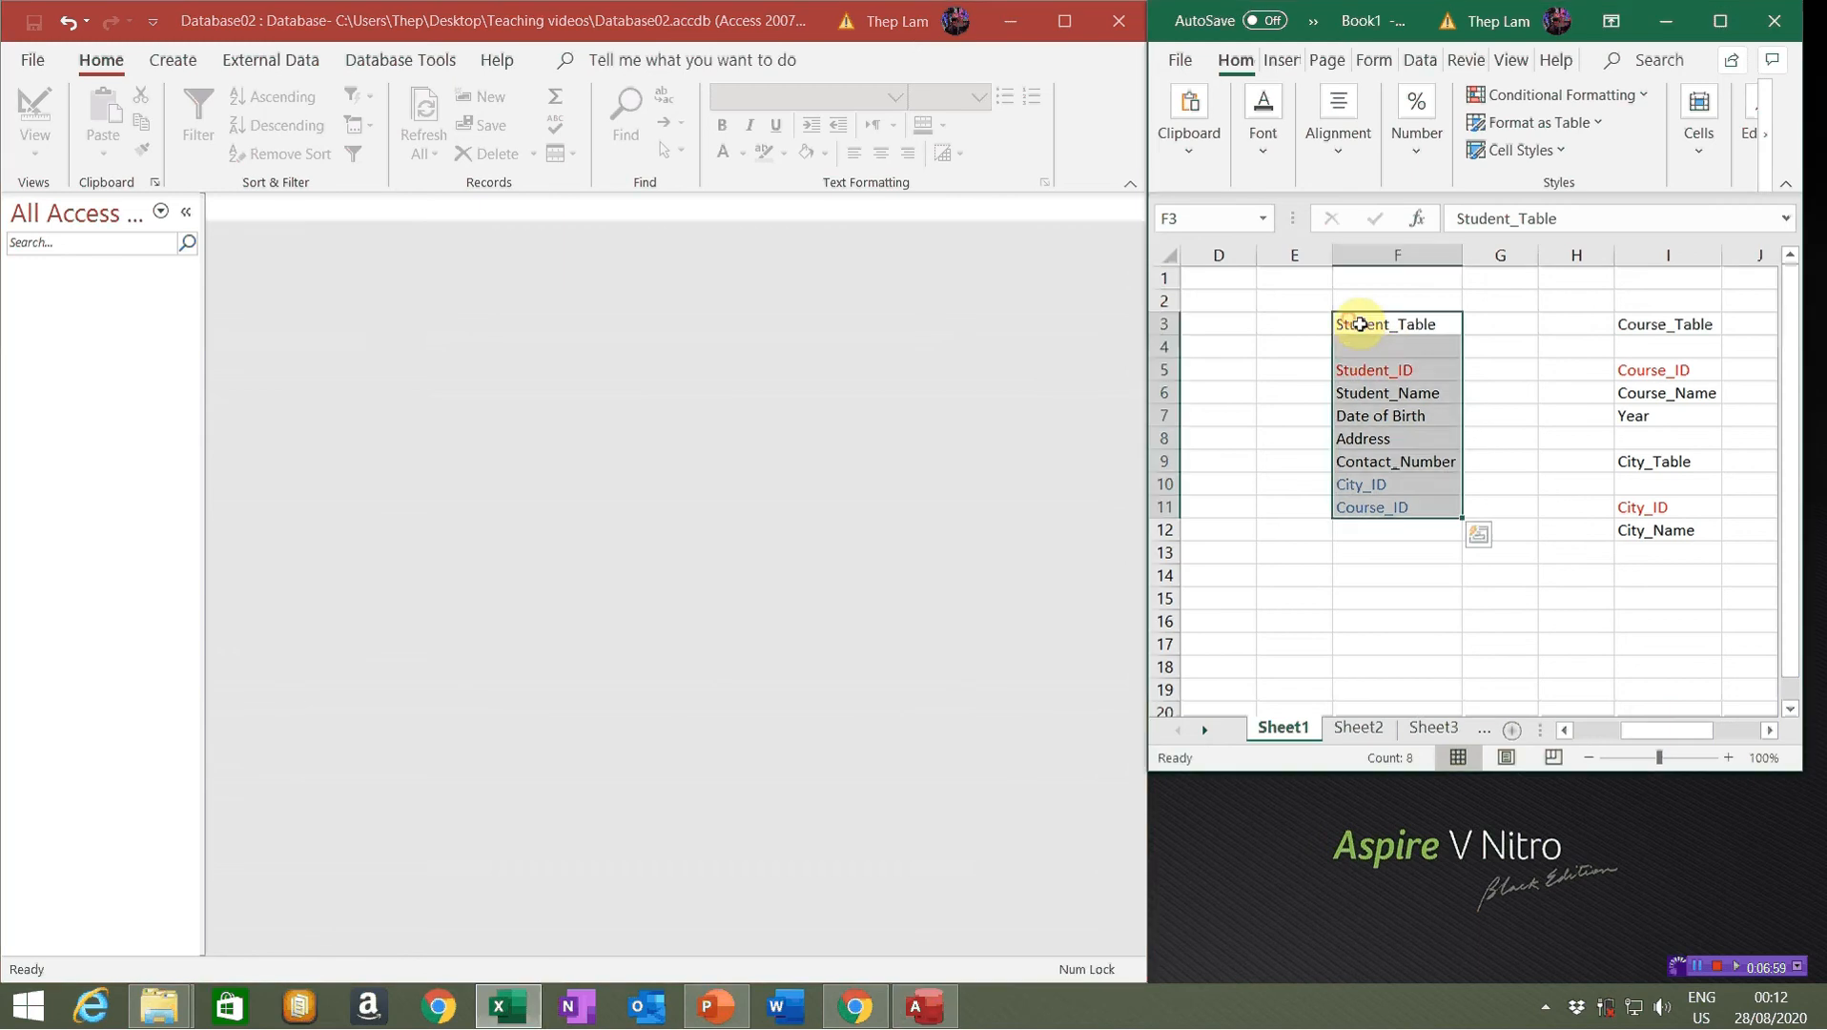
Create a new table in the Access database and save it as TableStudent
click(179, 69)
click(176, 67)
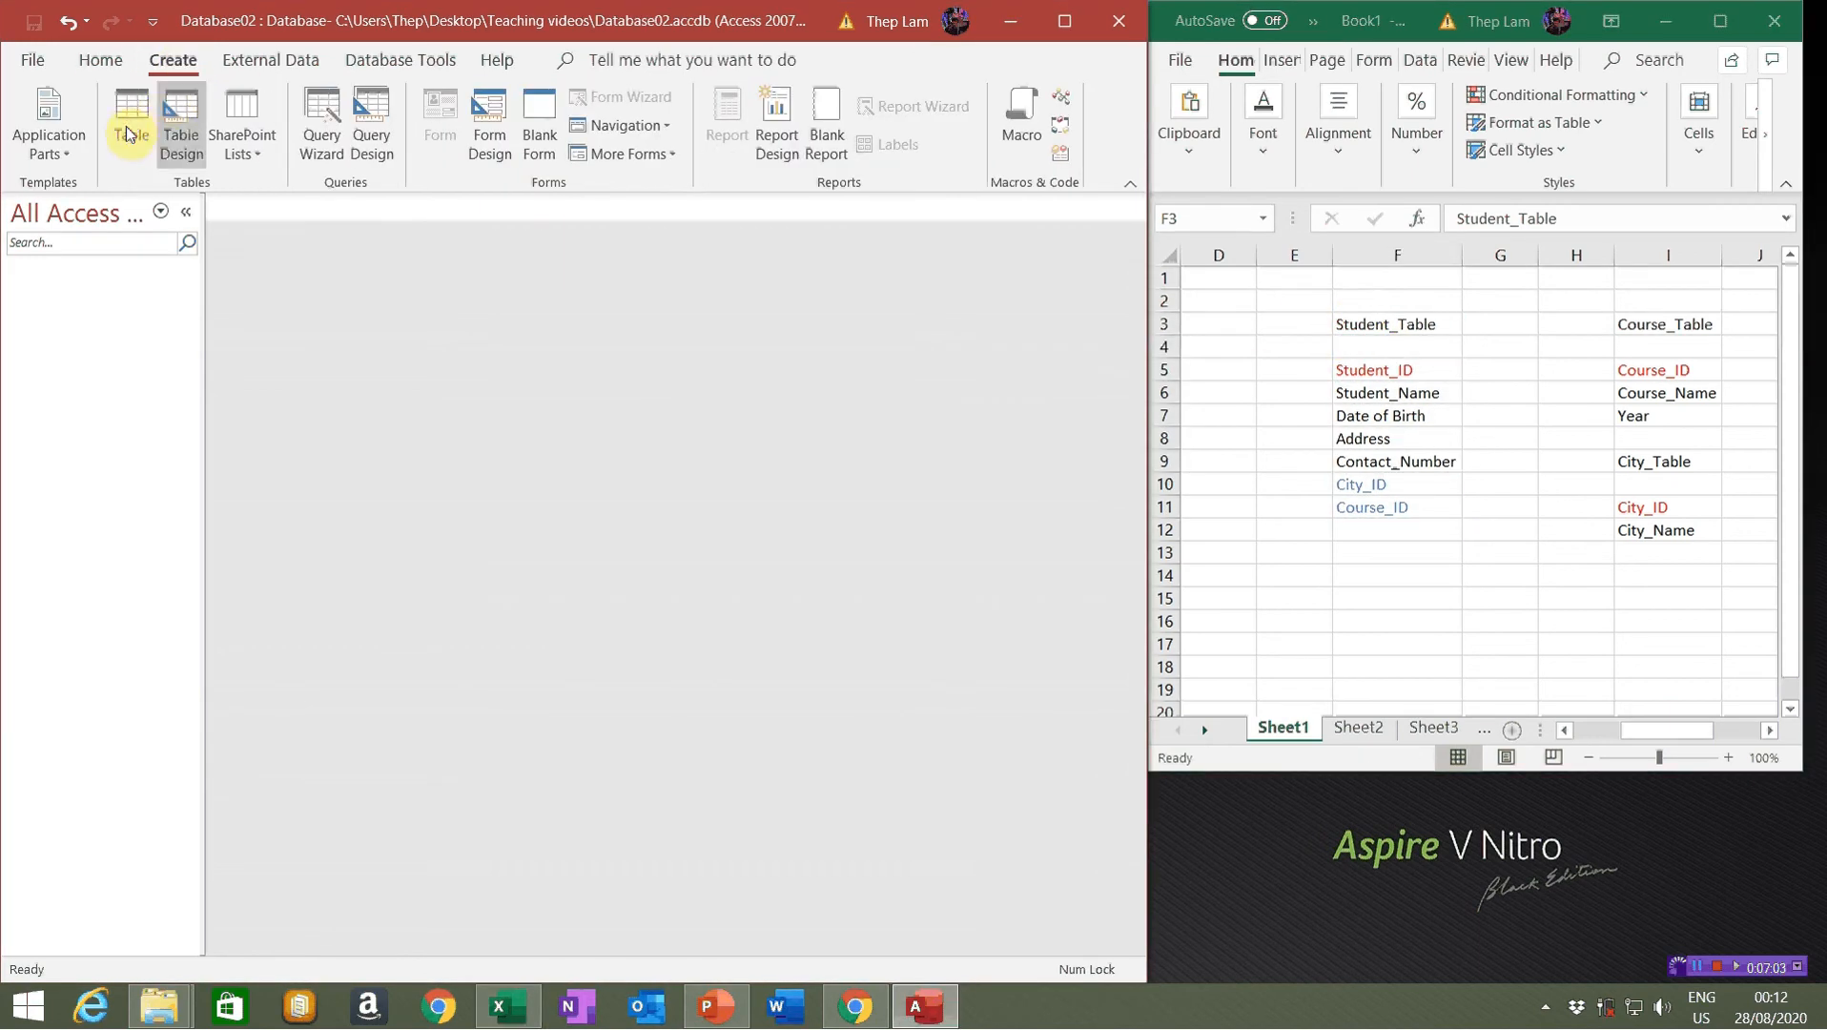
click(128, 131)
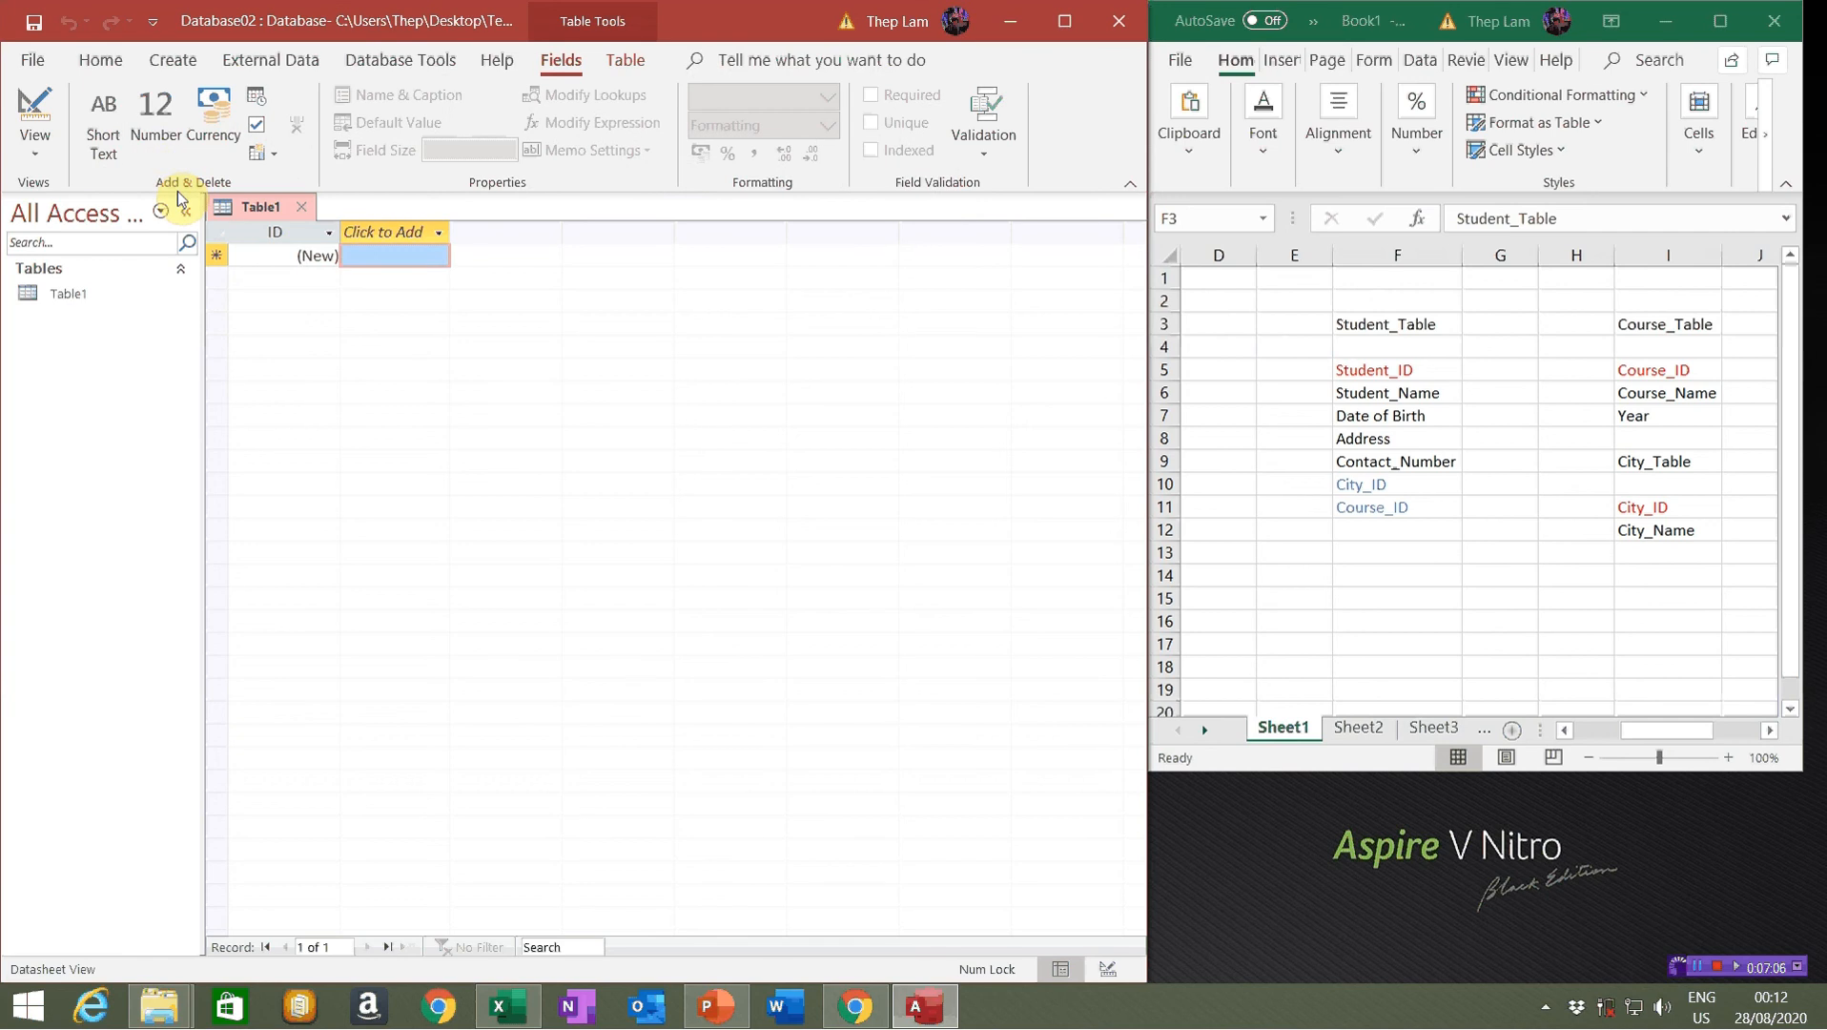
key(ctrl+s)
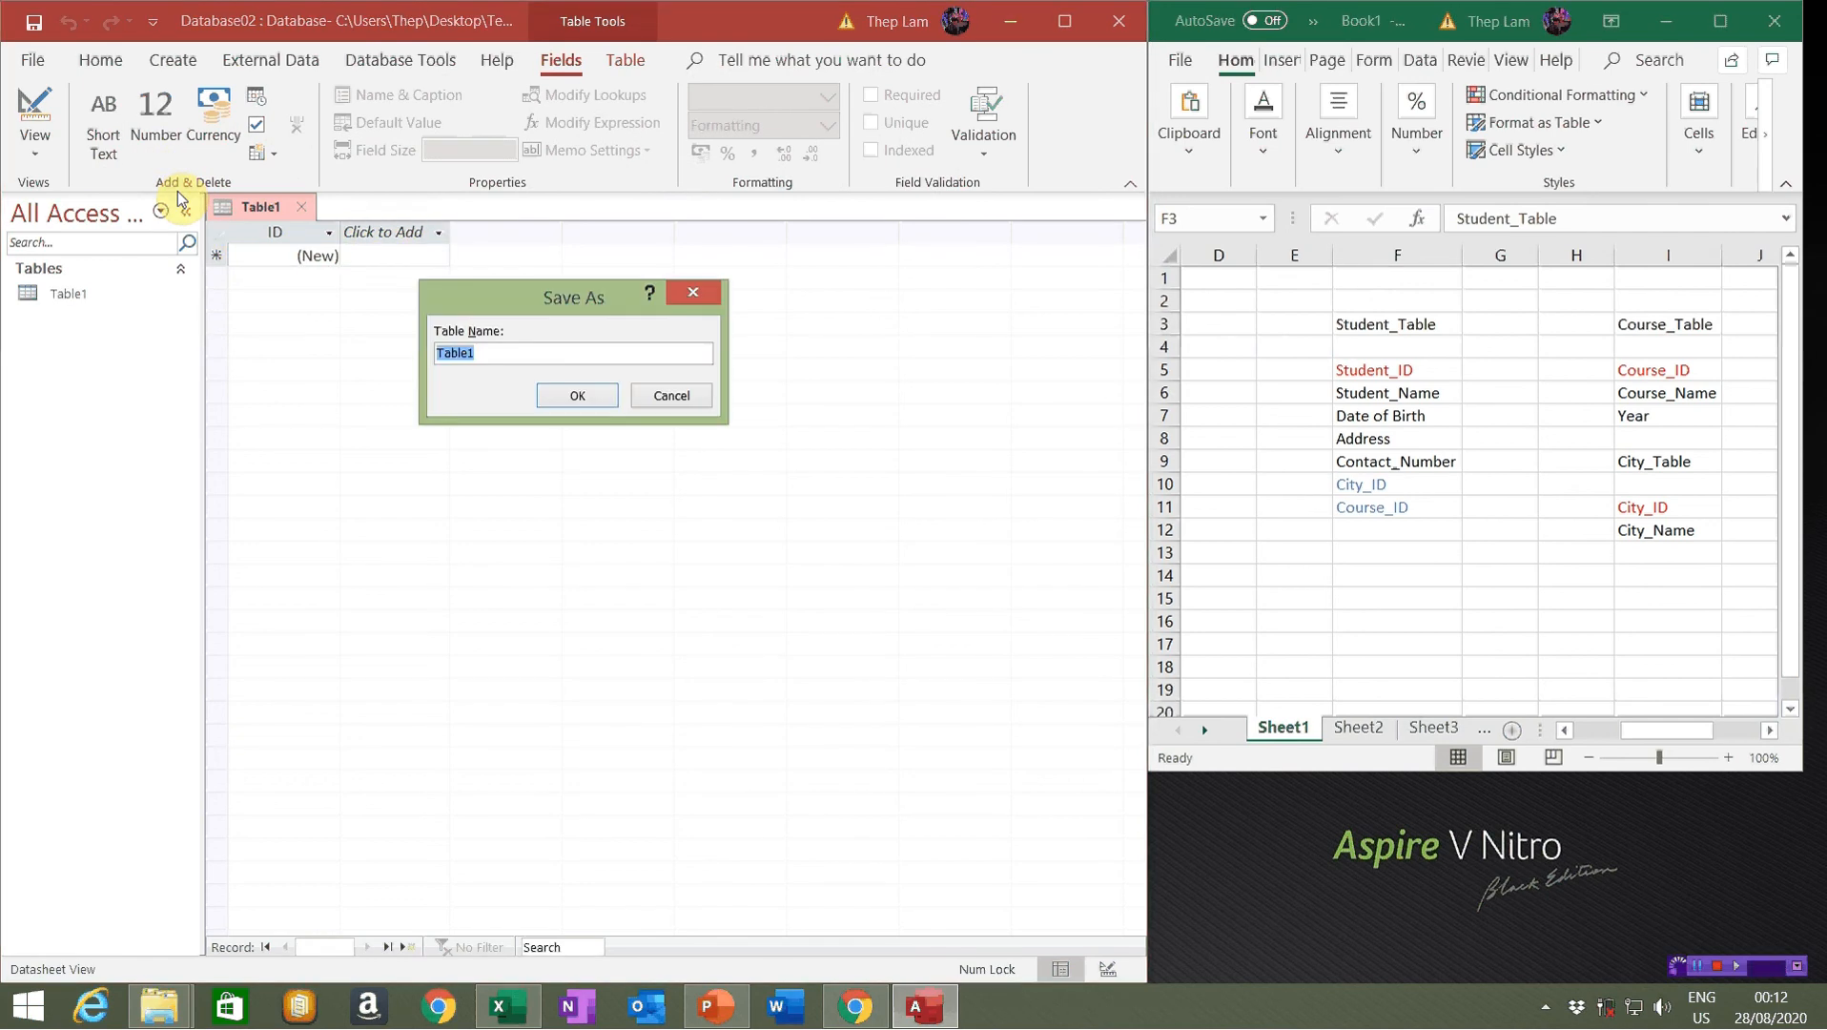
text(Table)
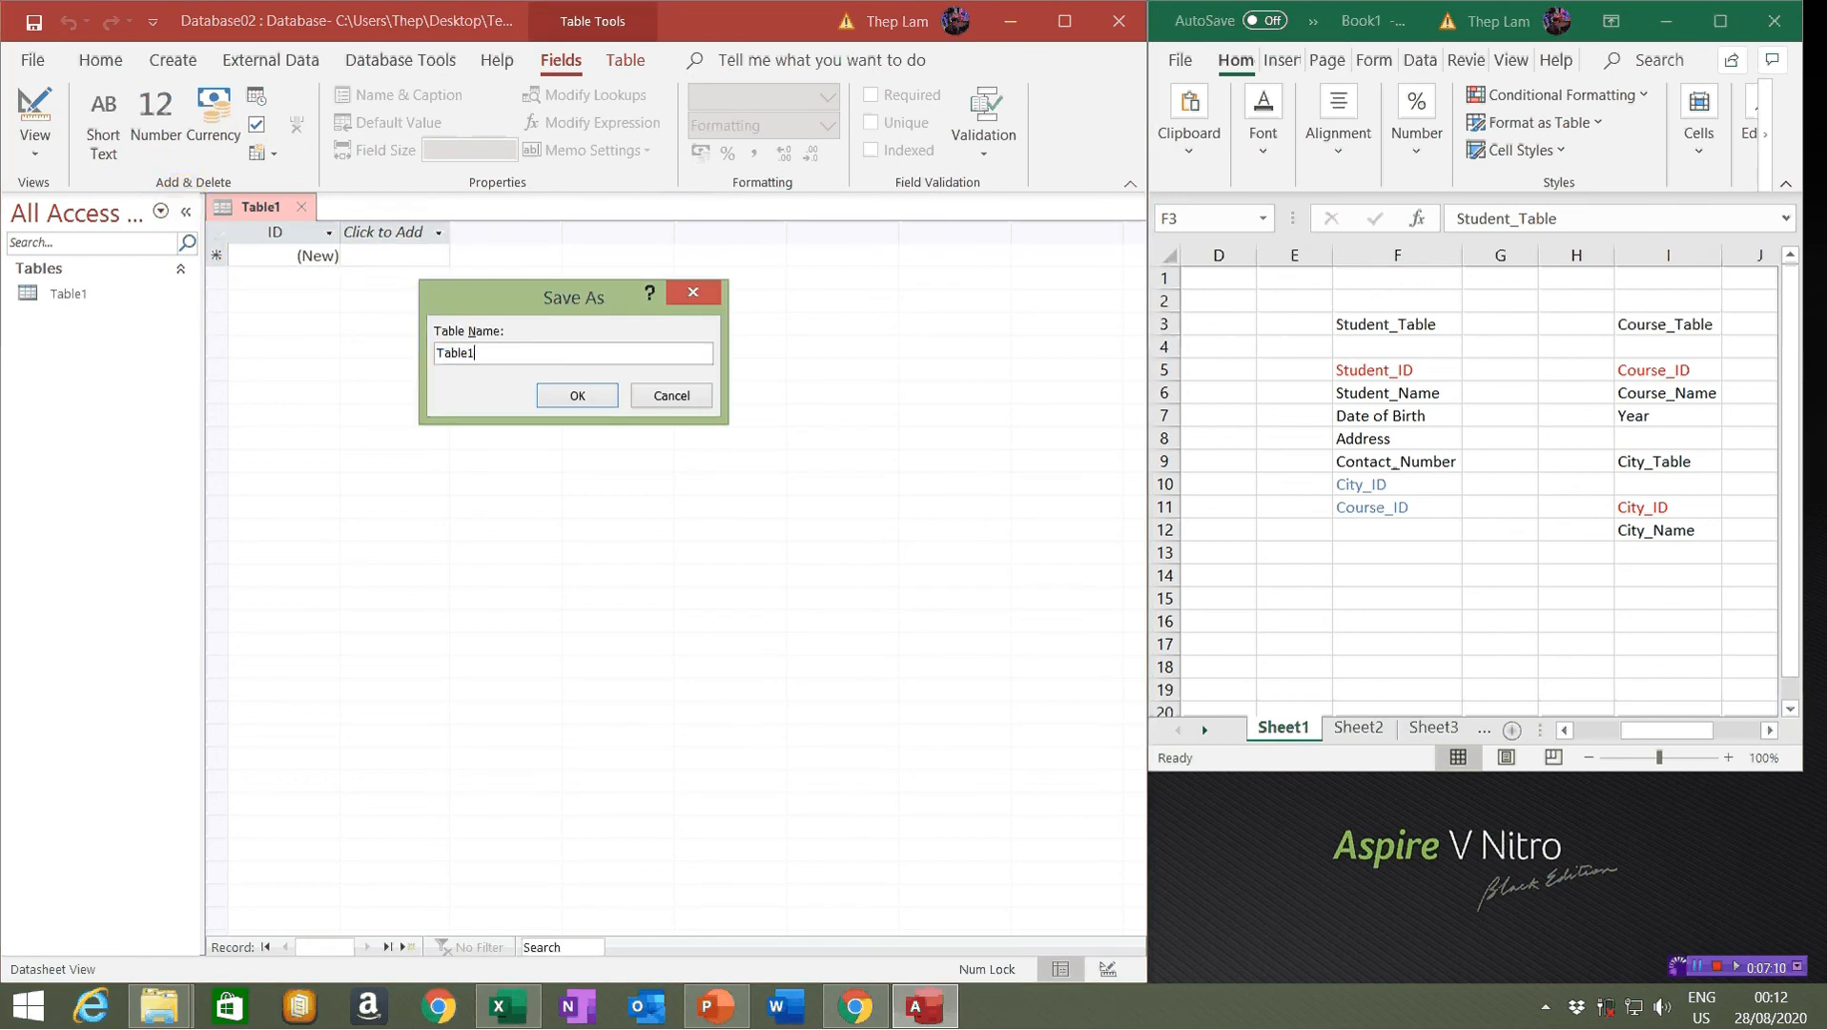
text(Student)
key(Return)
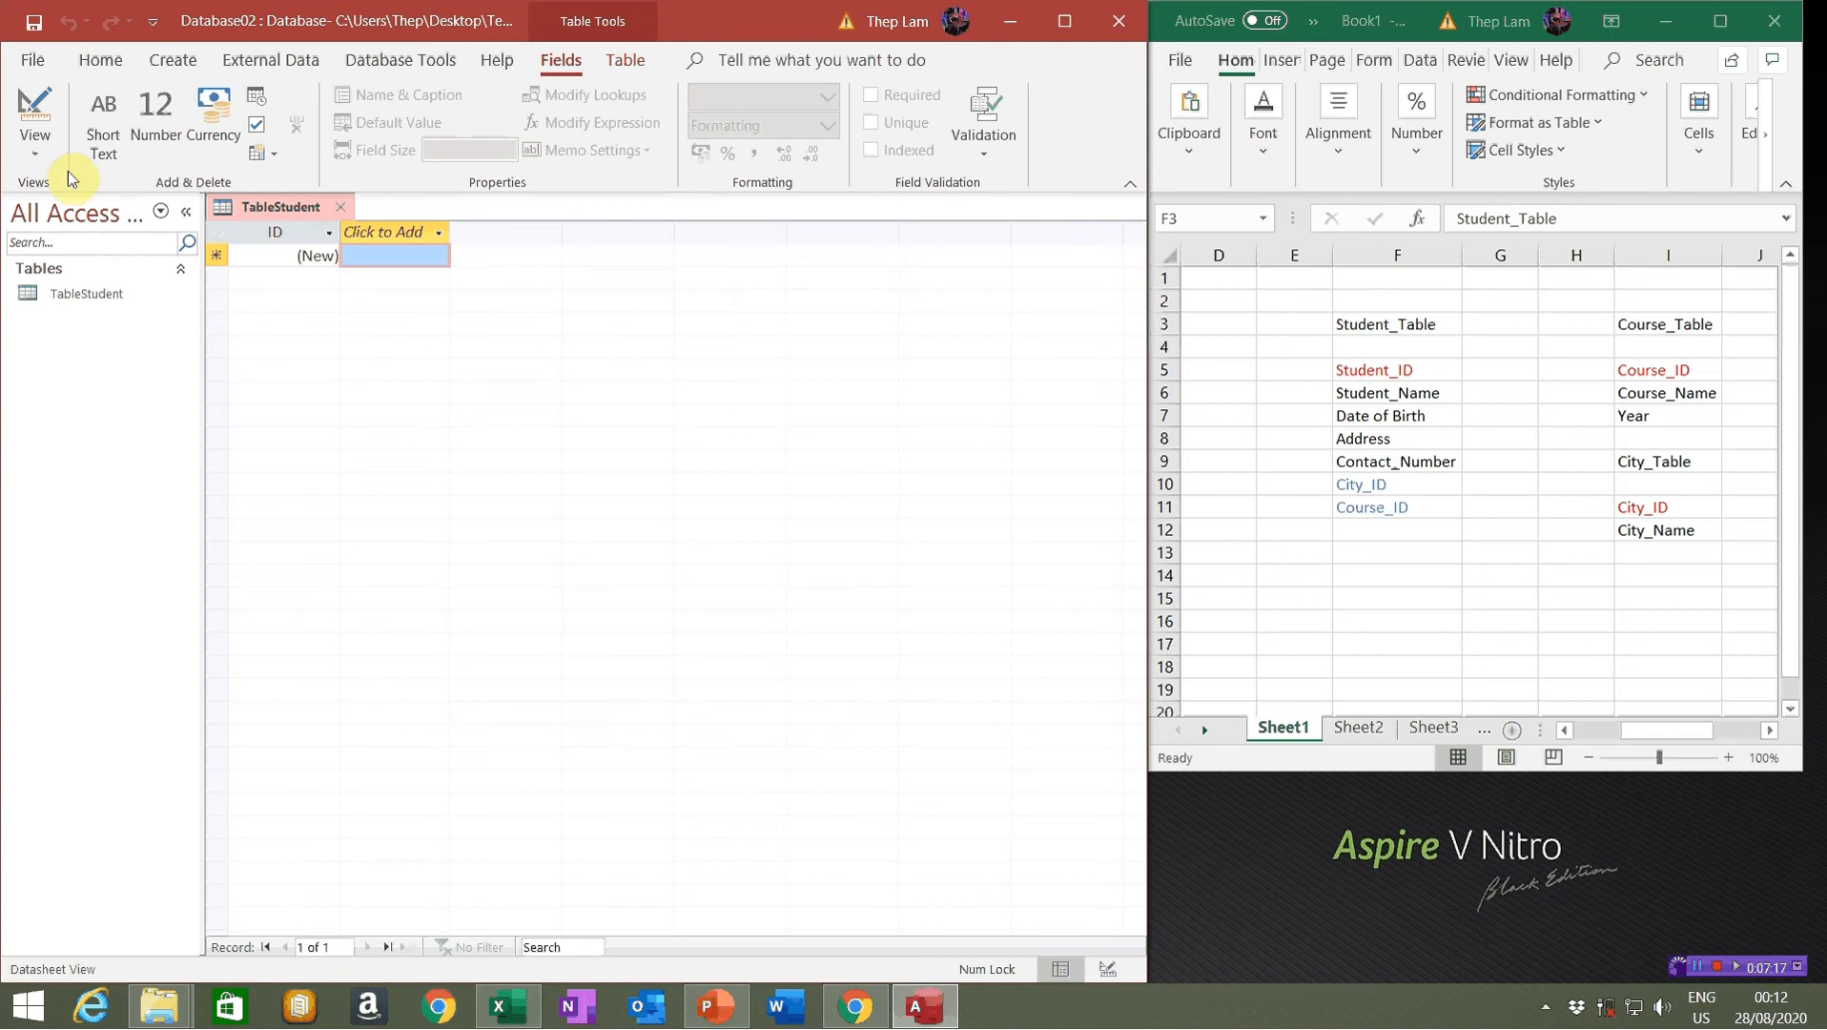
Switch TableStudent to Design View and delete its default ID field together with the primary key
click(49, 152)
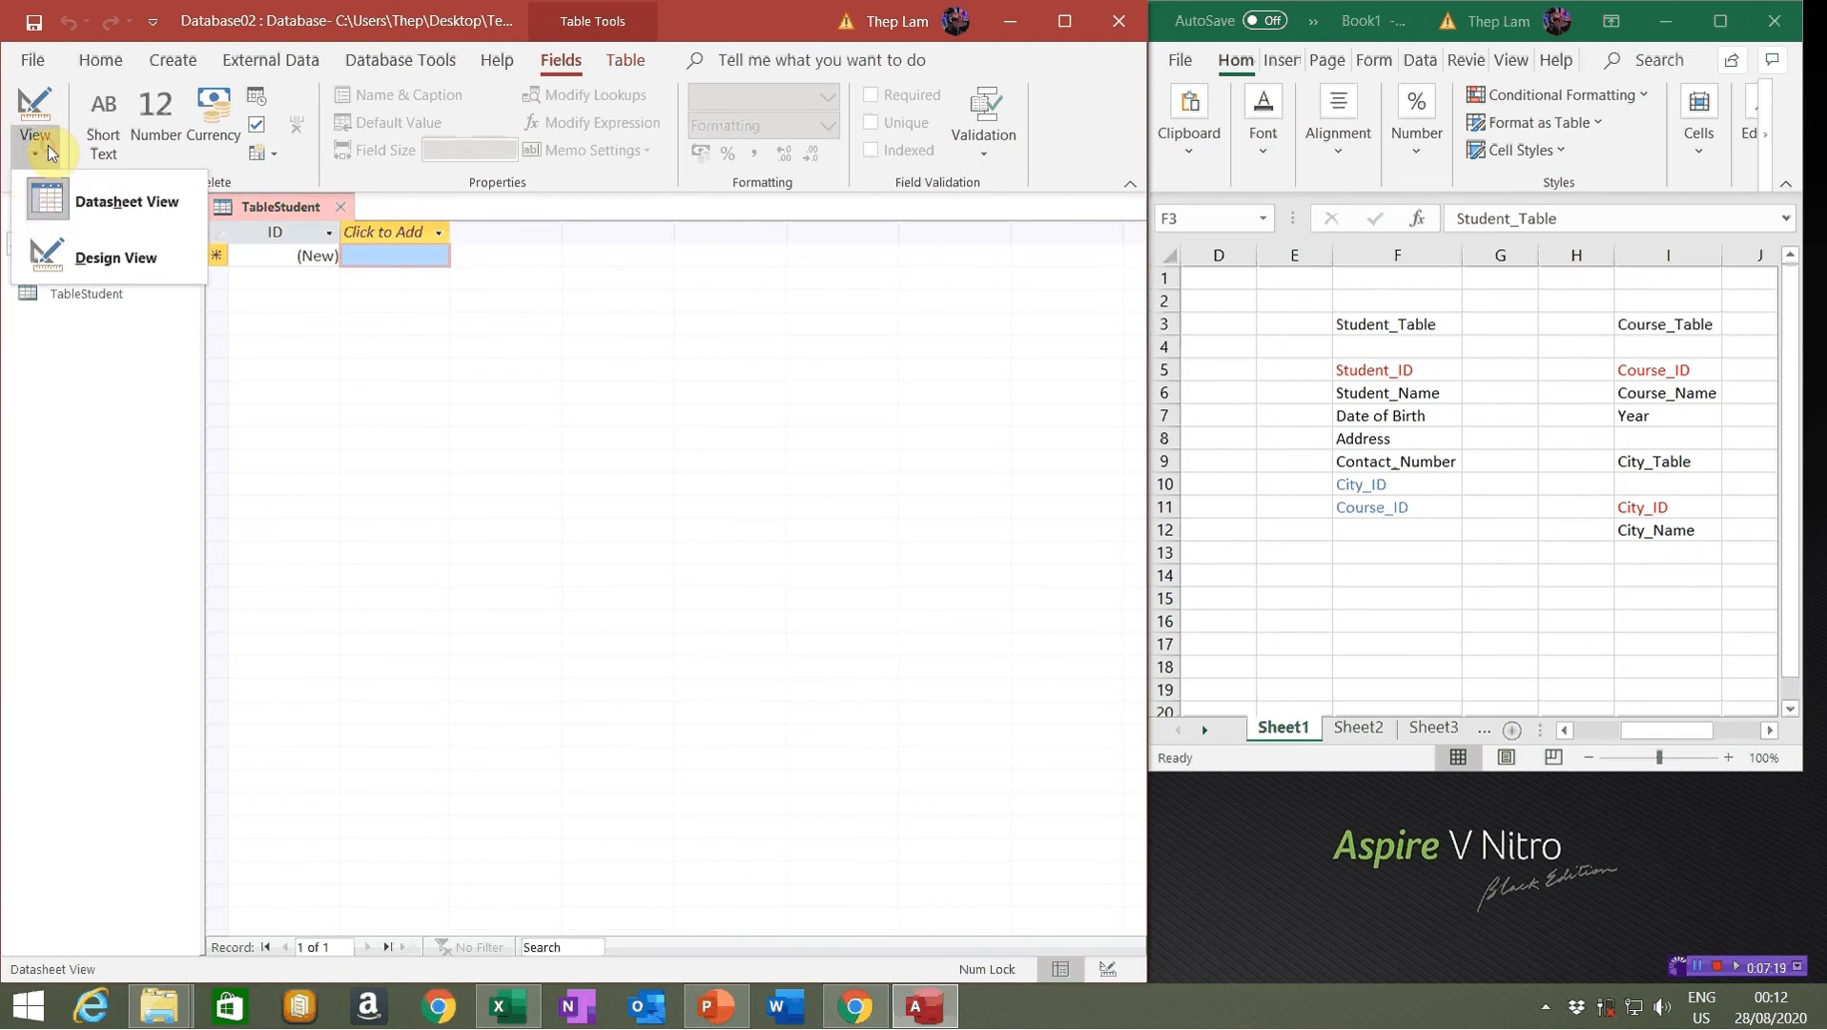
click(112, 254)
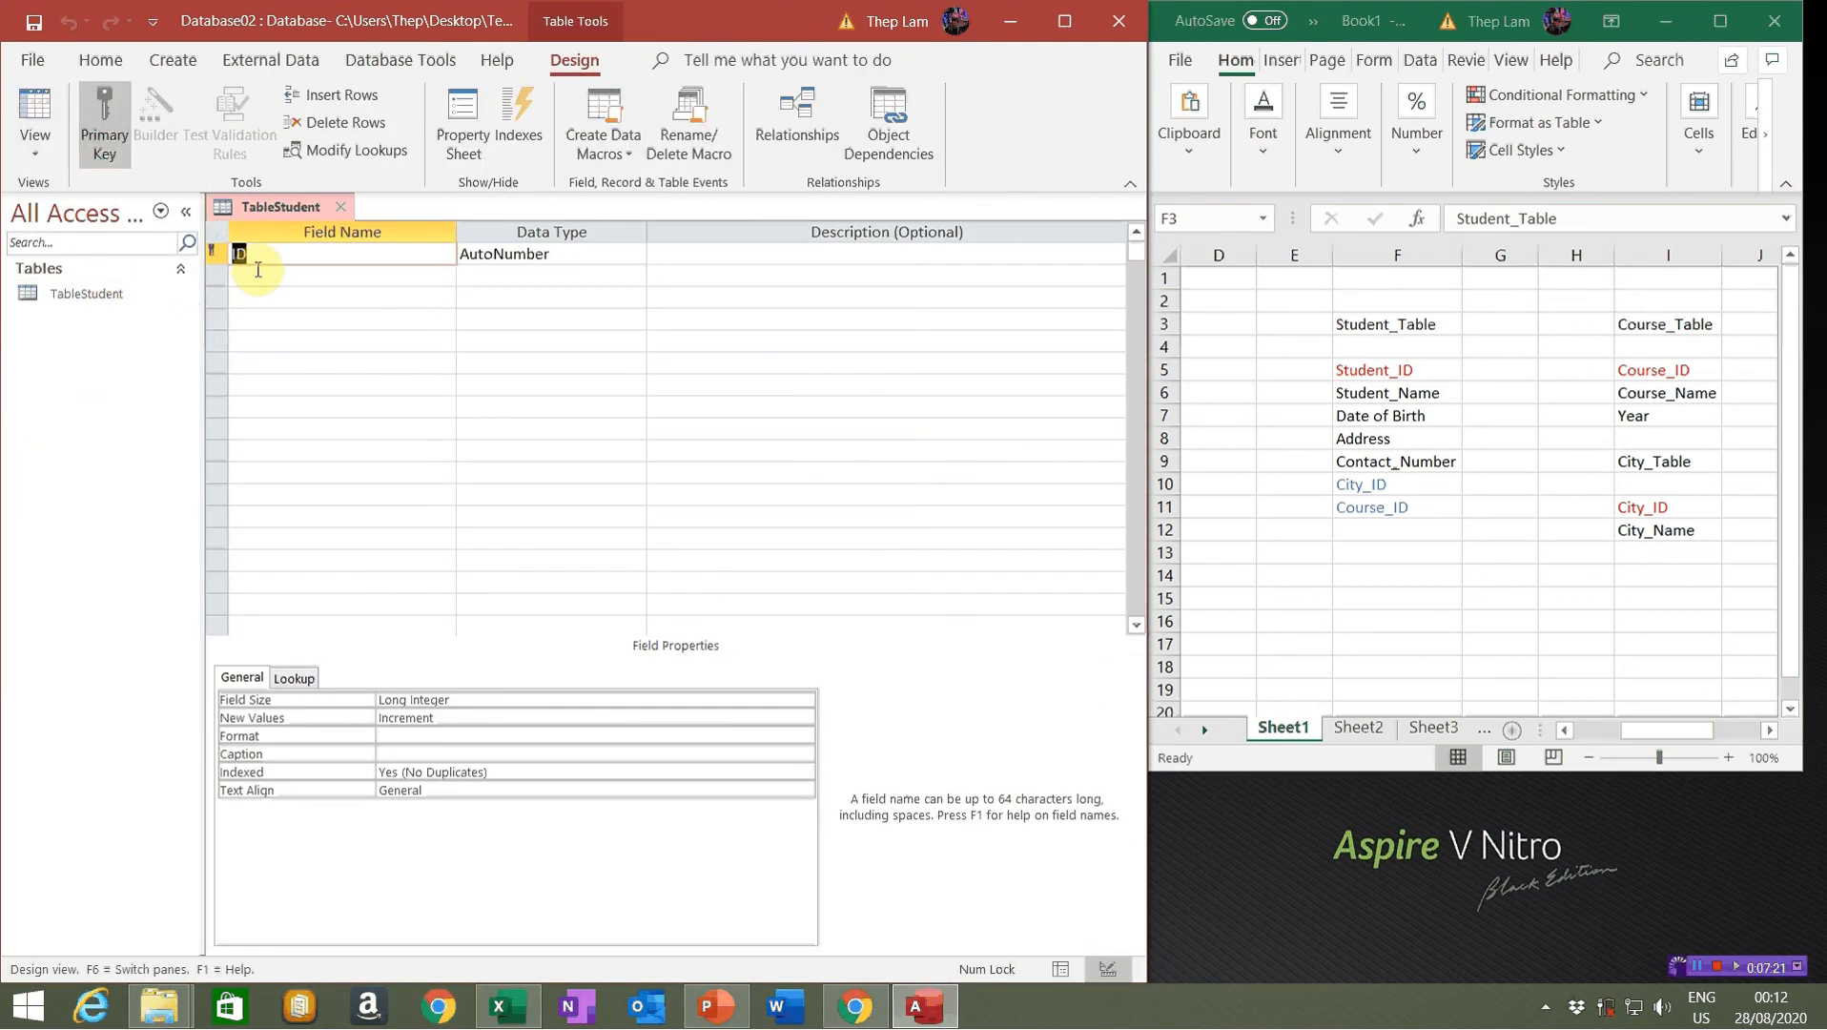
click(217, 254)
right_click(216, 260)
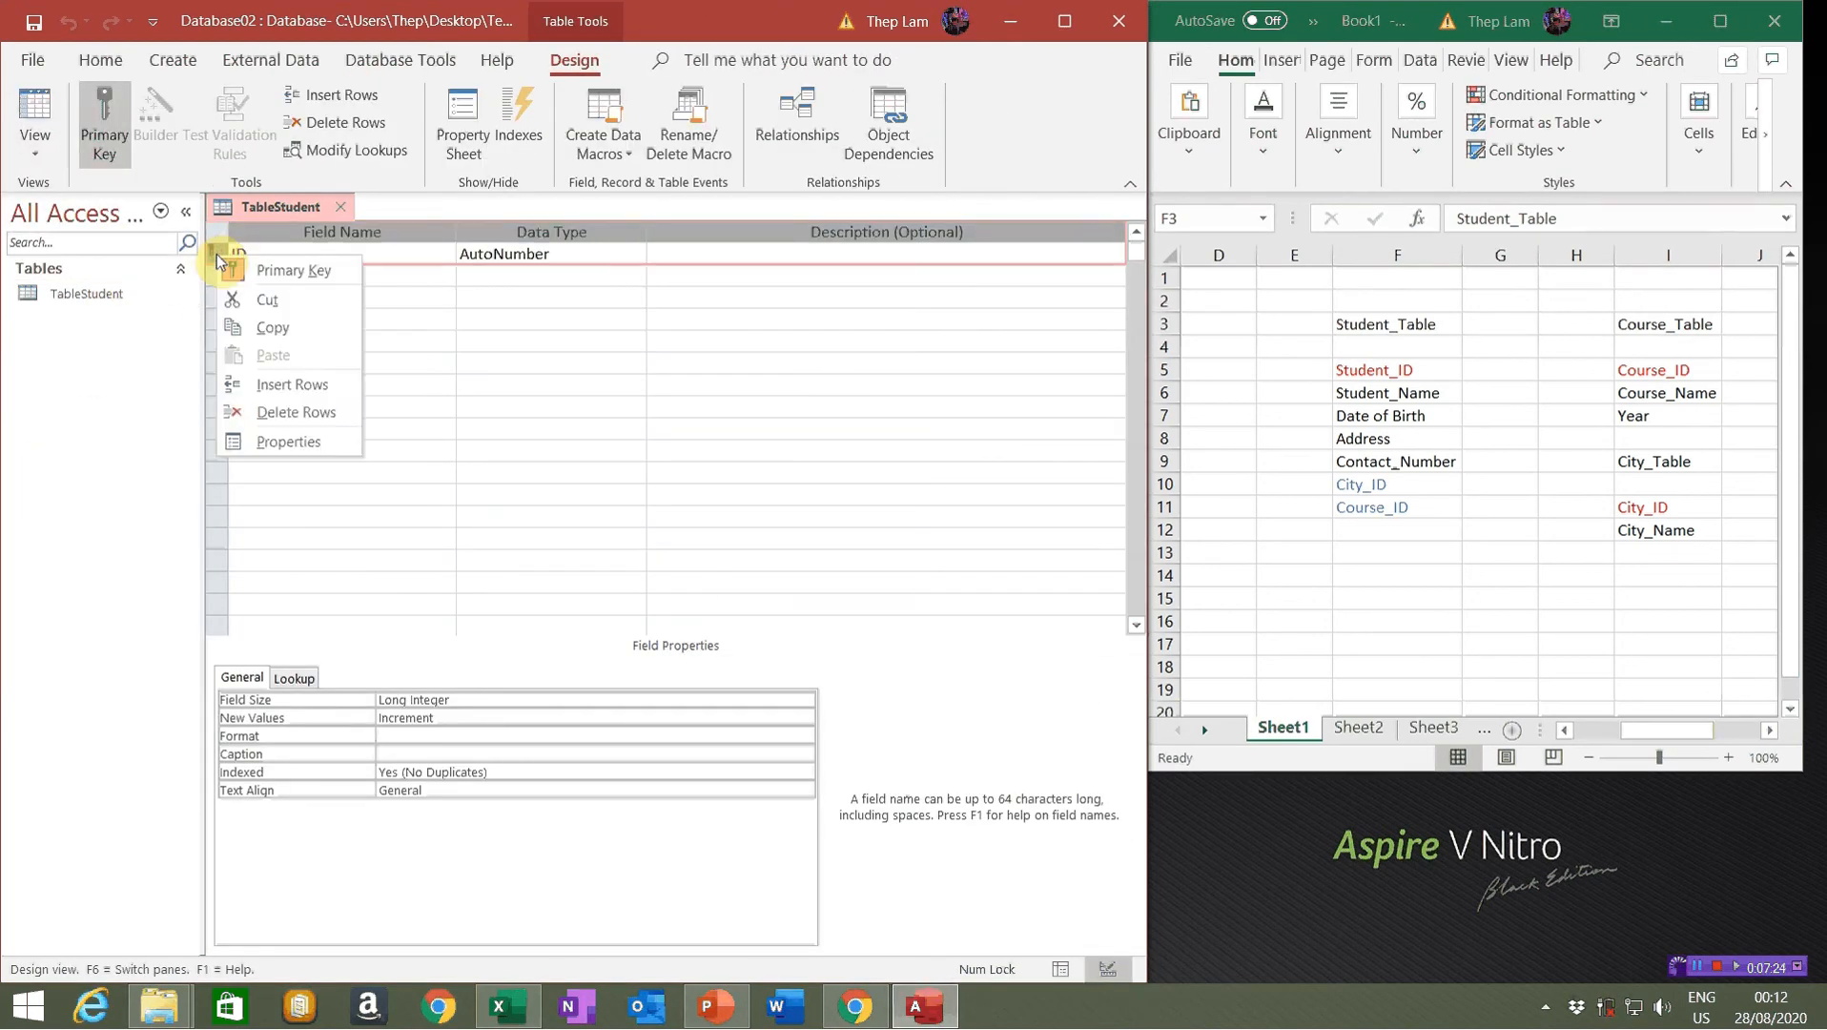
click(286, 412)
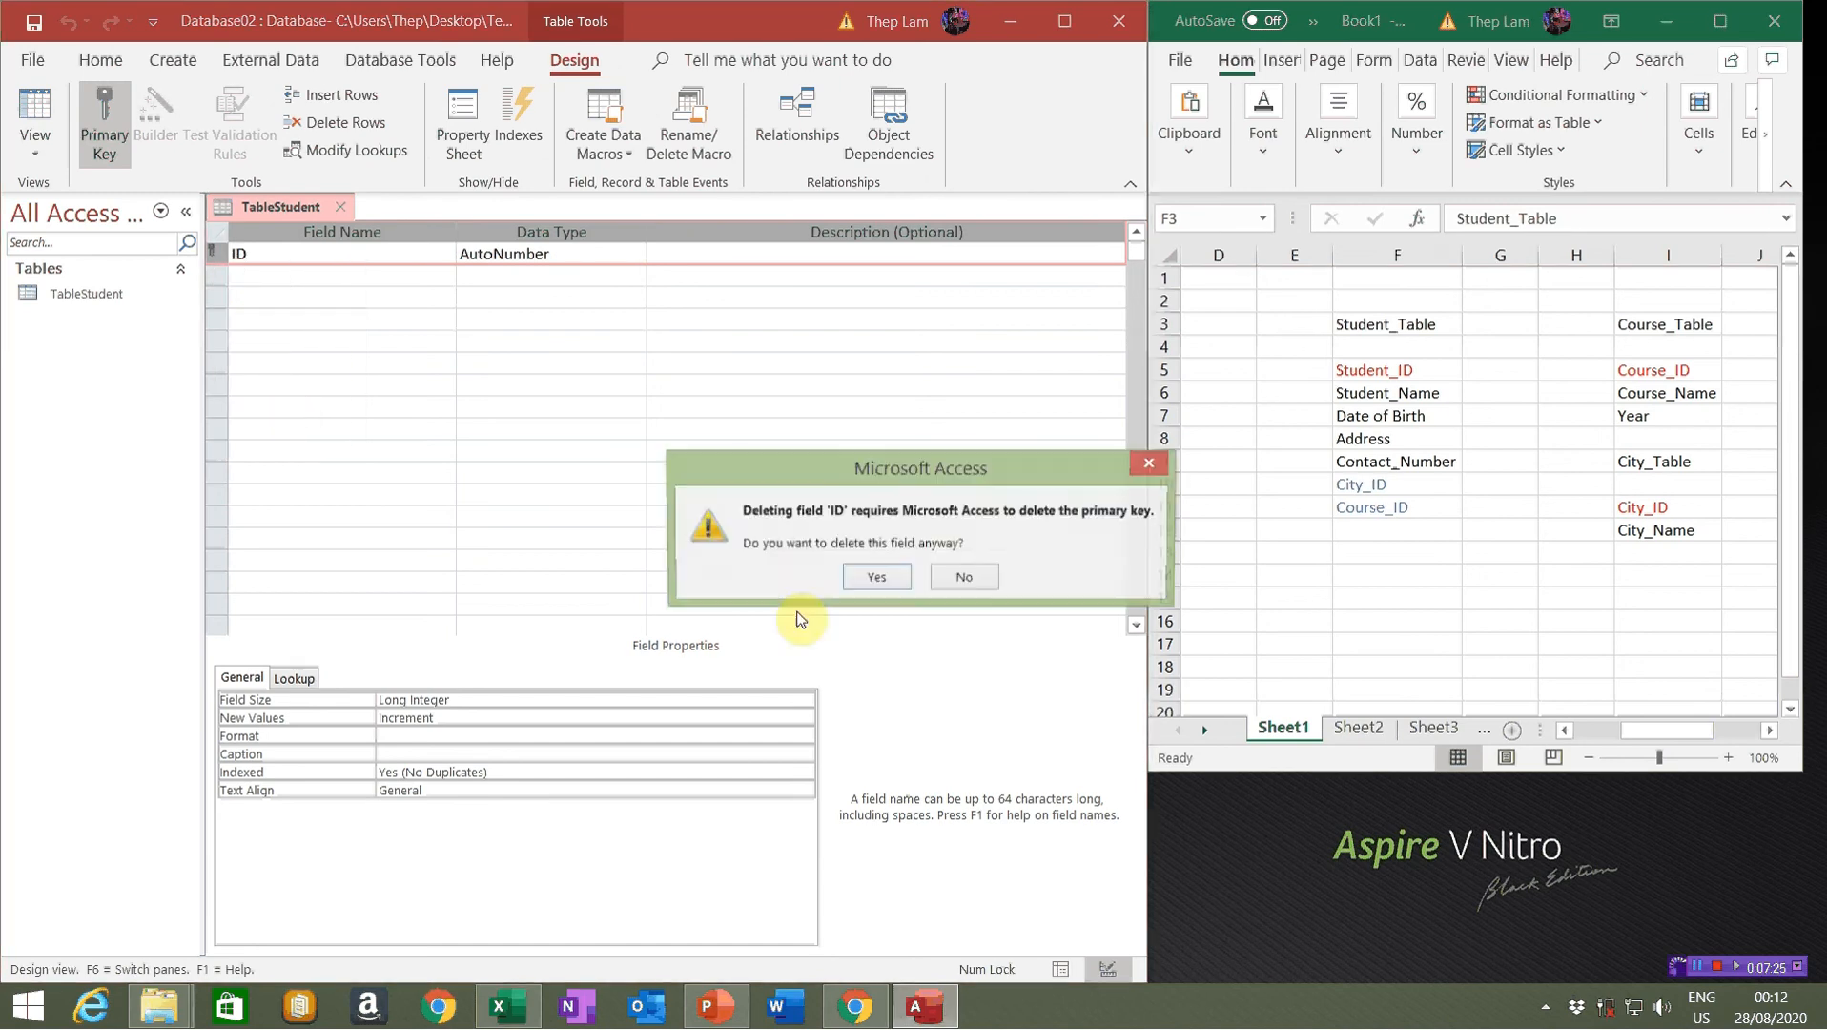
click(873, 577)
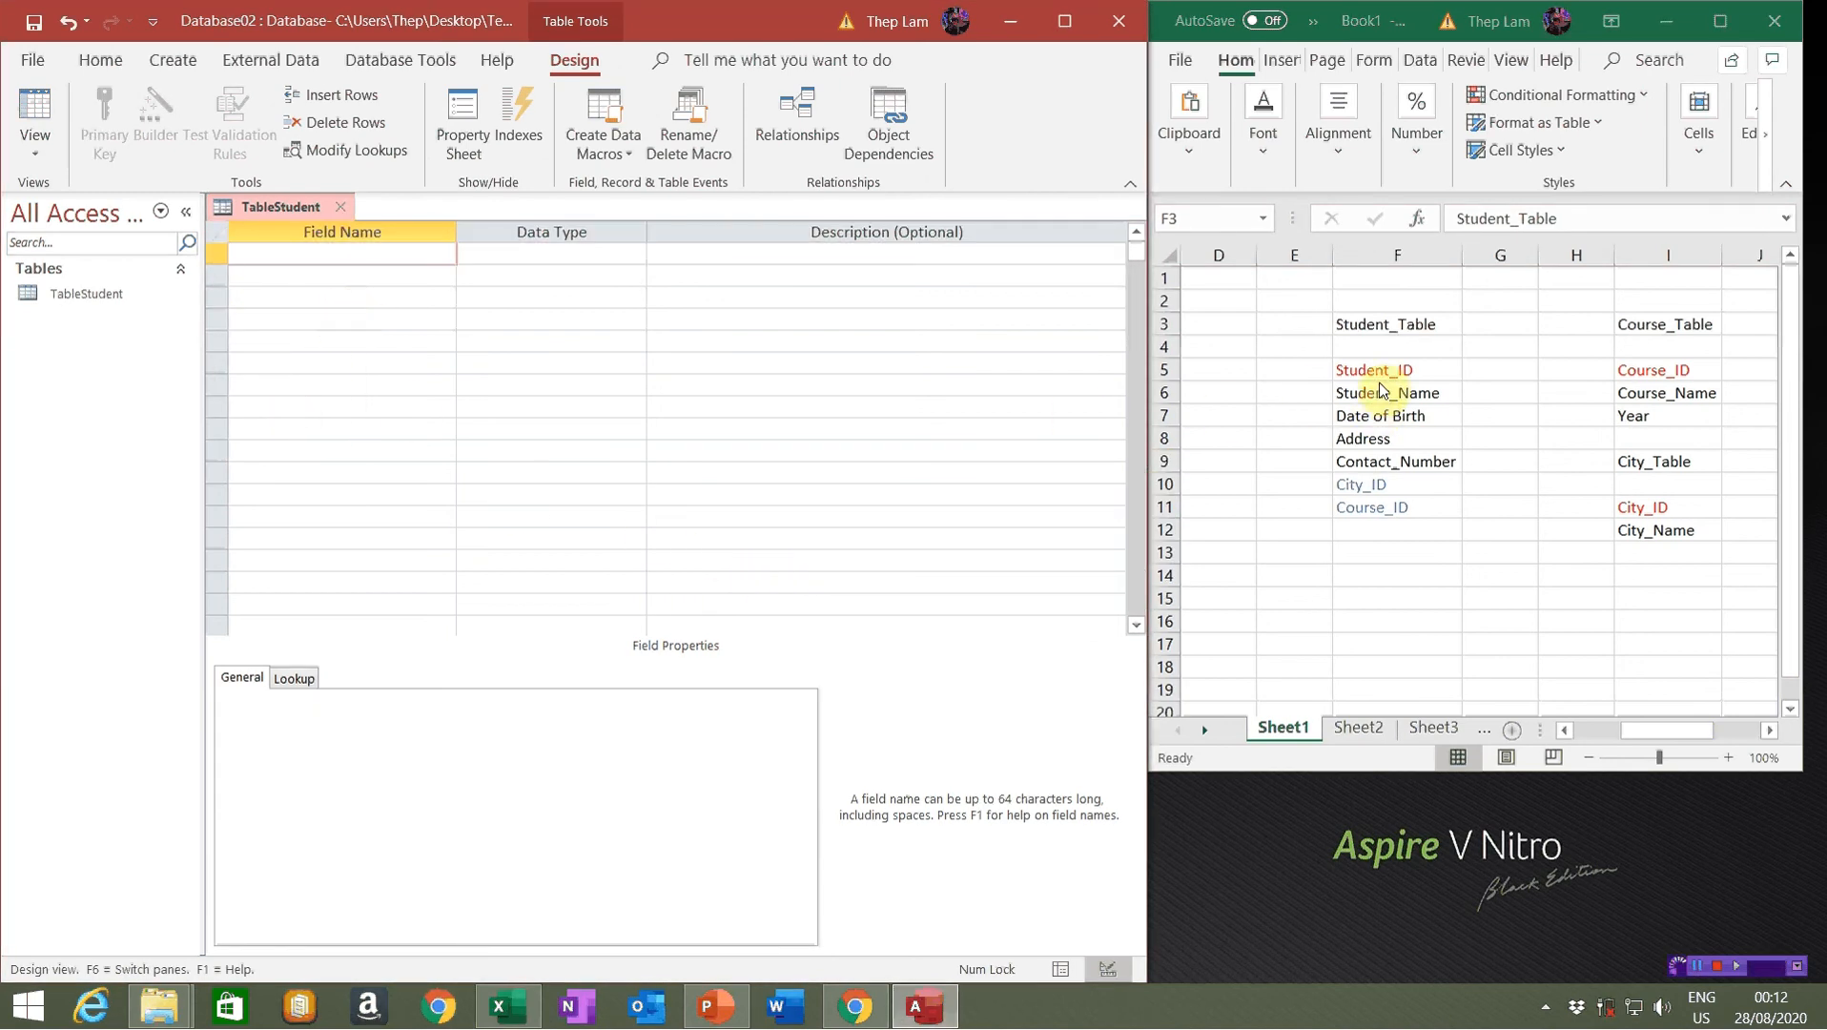
Add a Student_ID field of type Short Text to TableStudent, with field size 6 and the caption Mã SV
text(Student_)
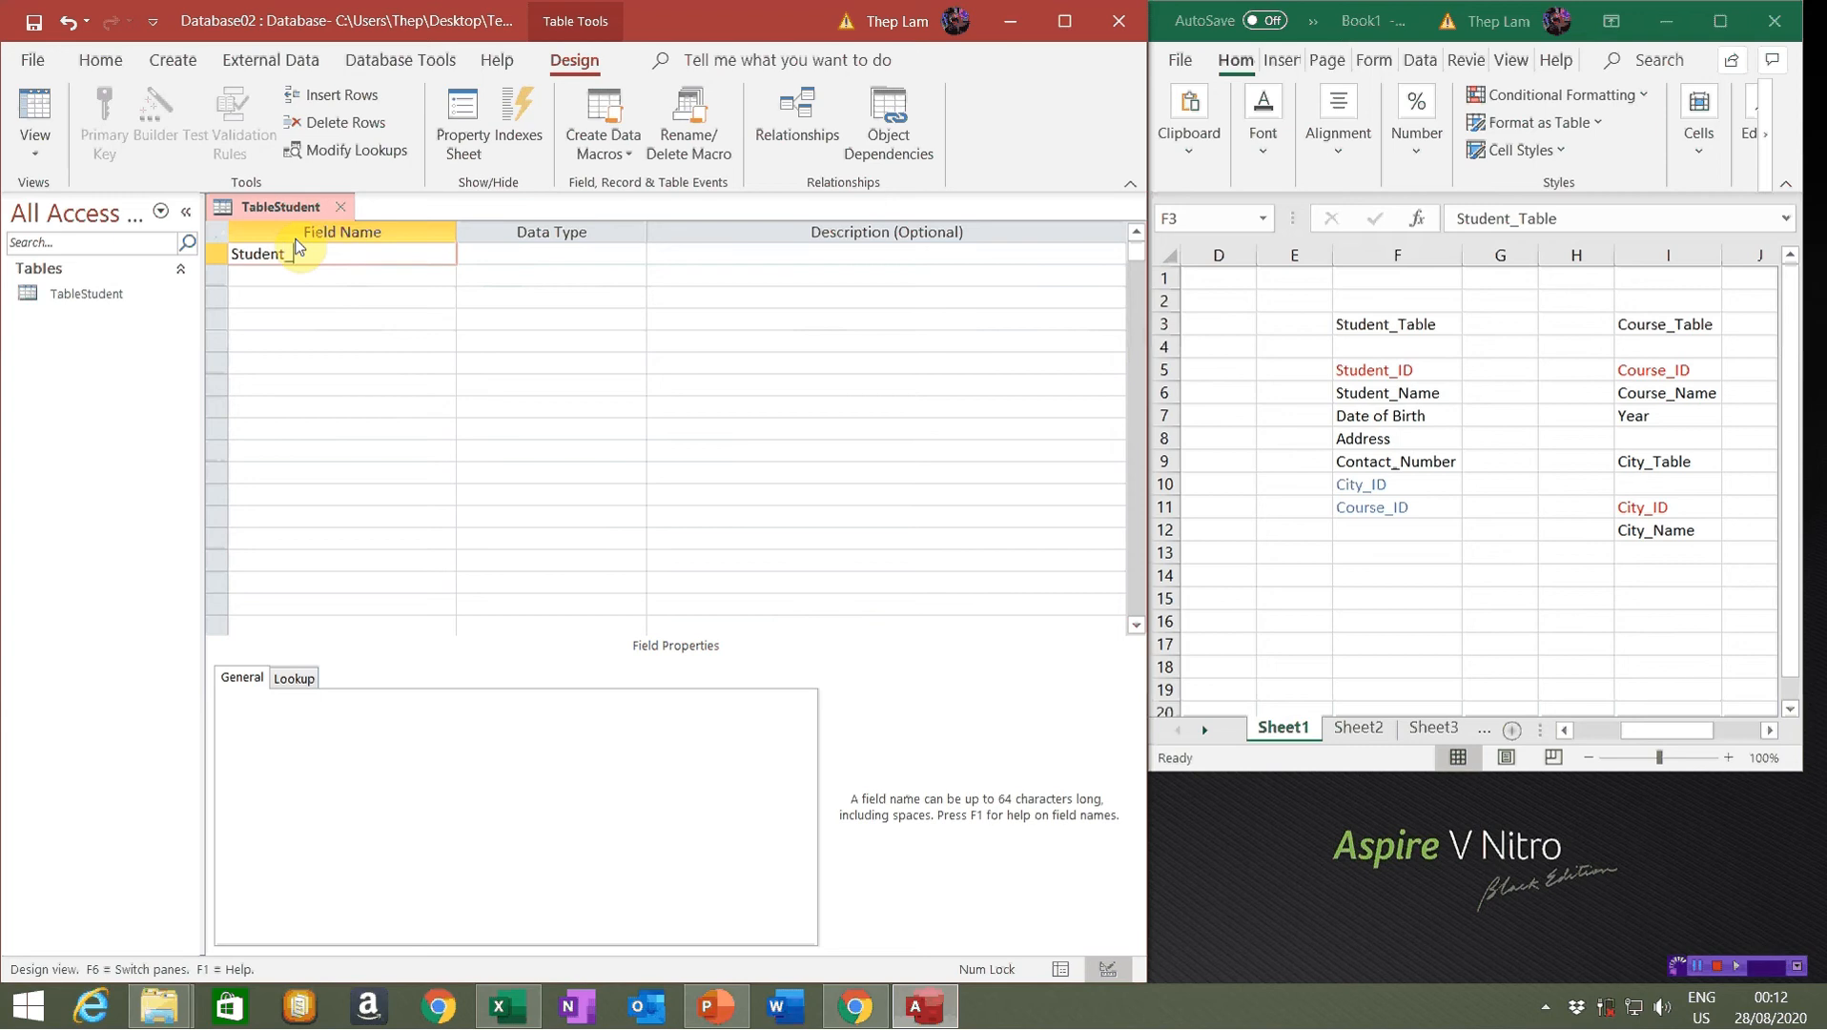
text(ID)
key(Tab)
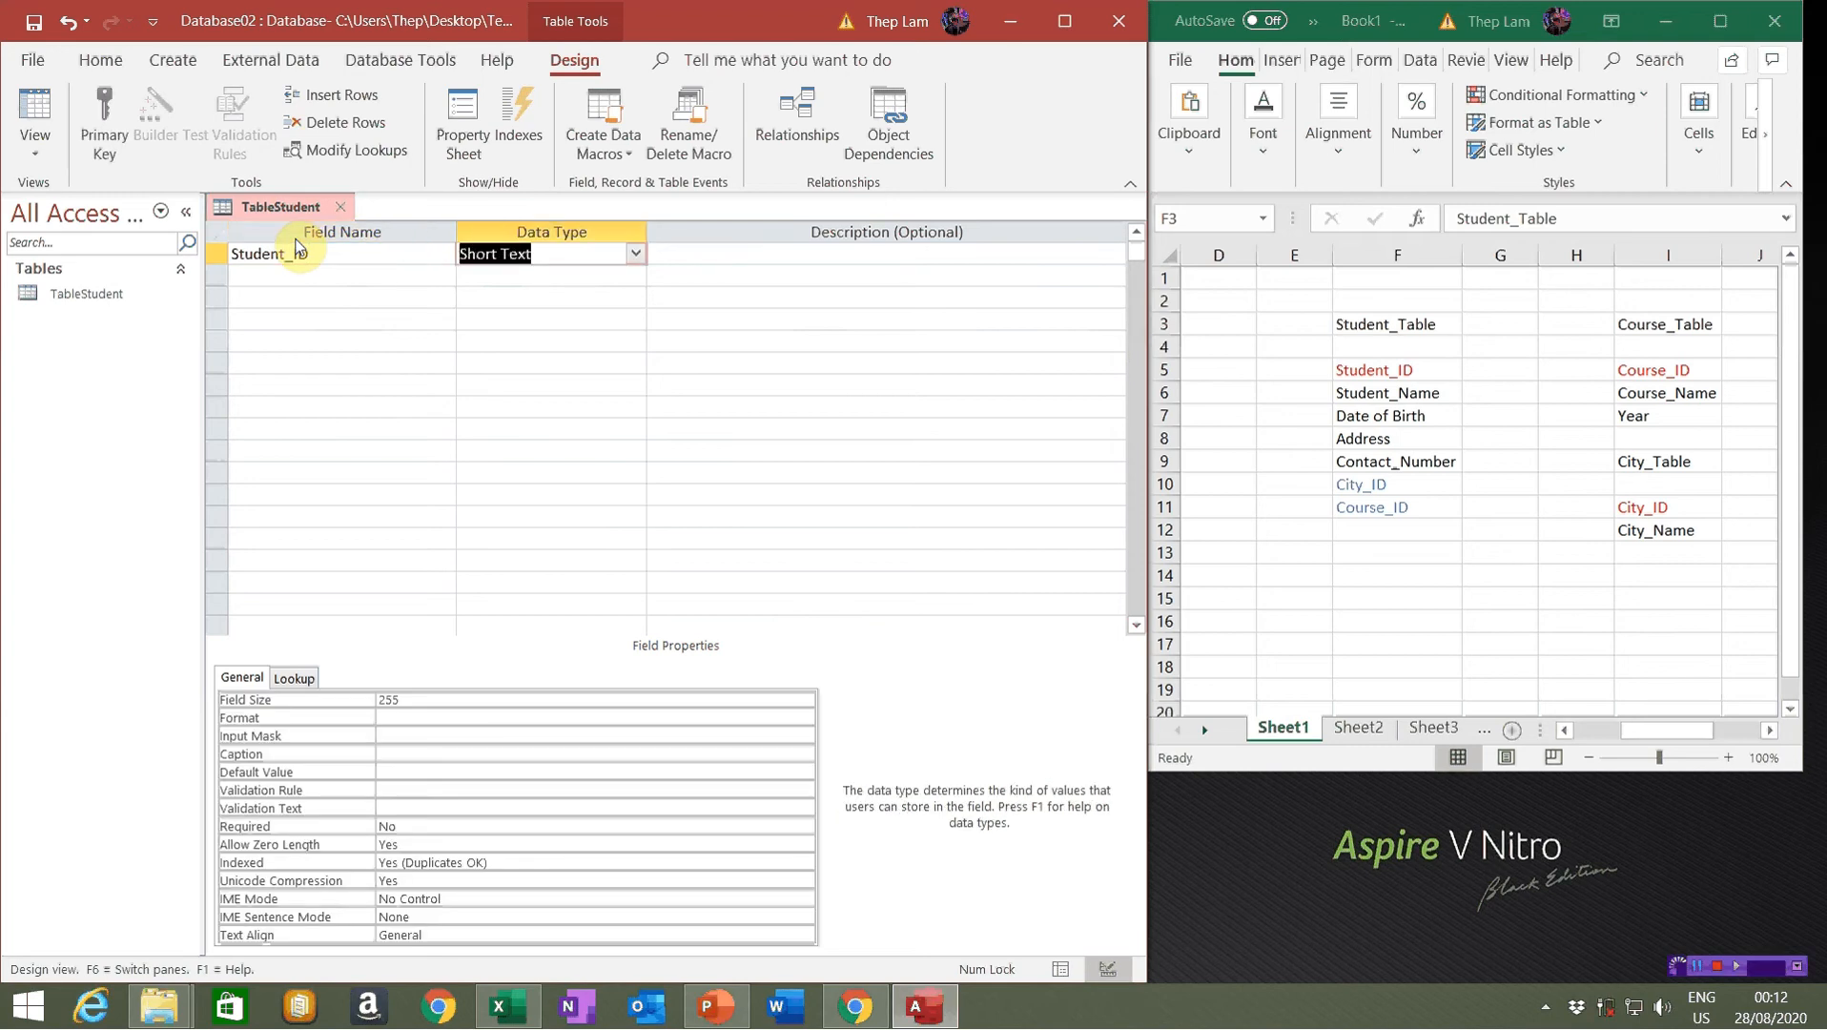
drag(424, 700, 375, 700)
text(6)
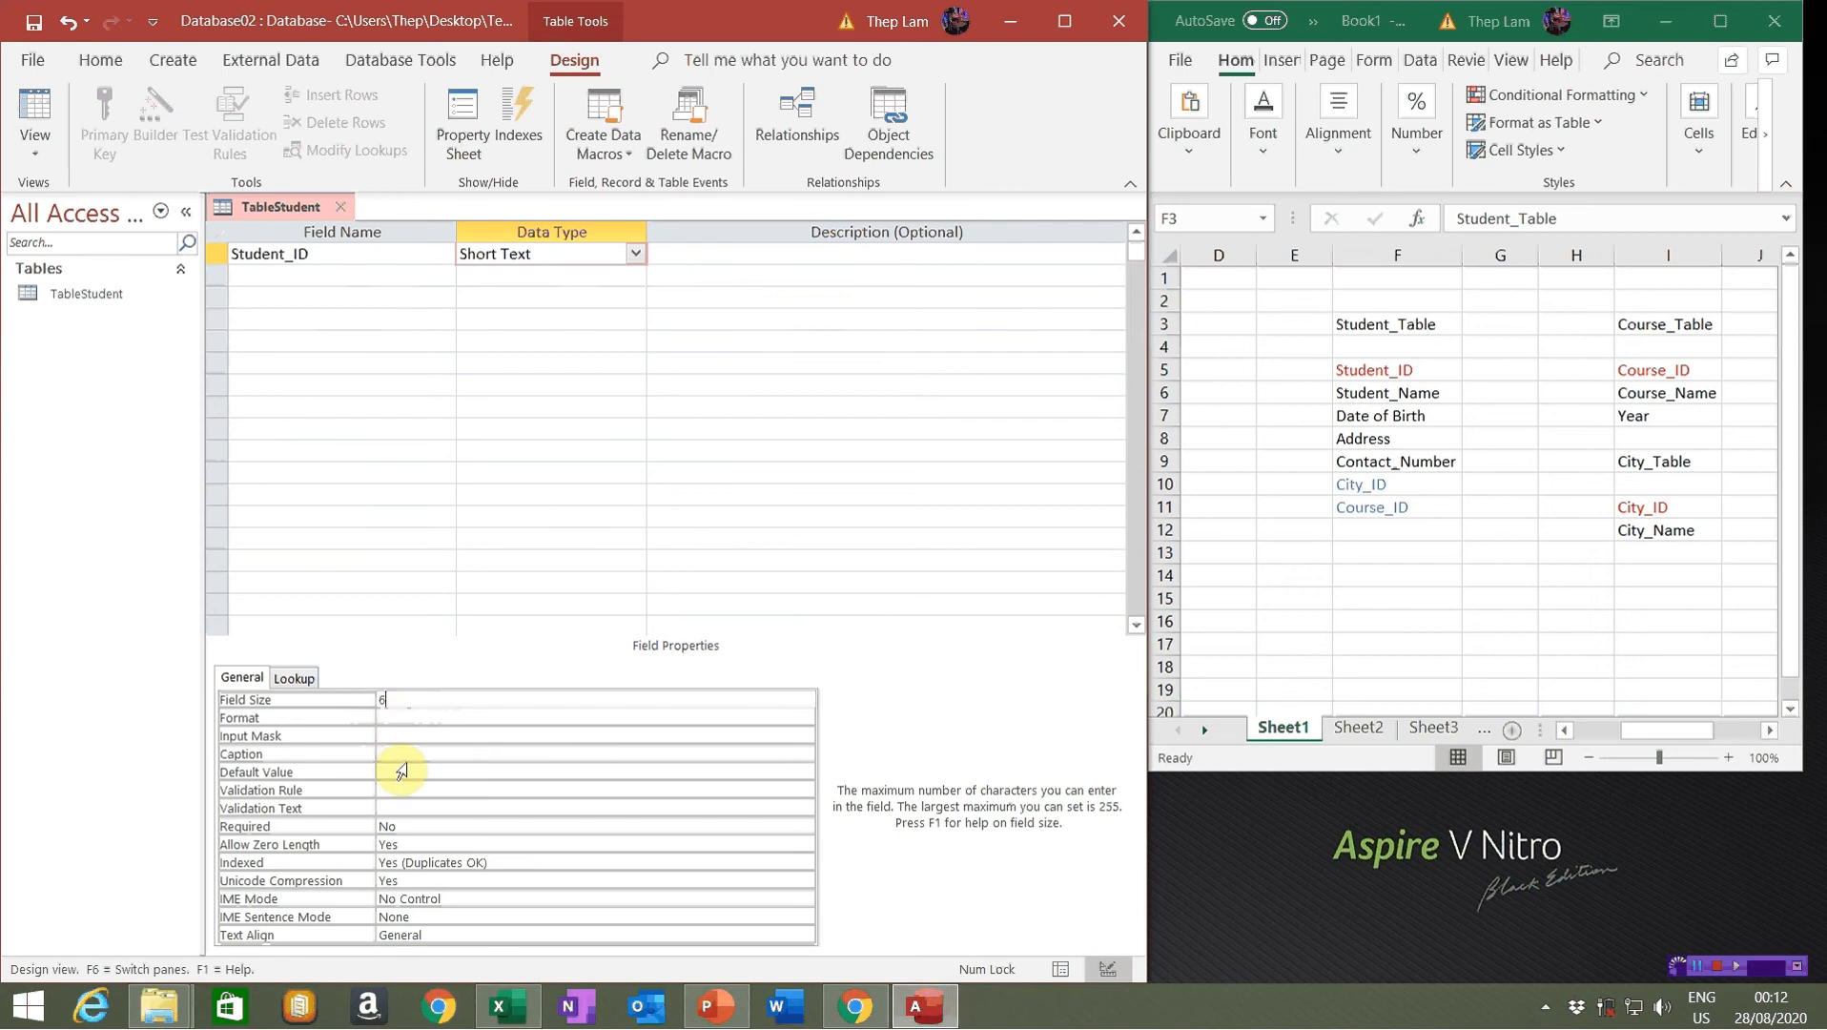
click(397, 753)
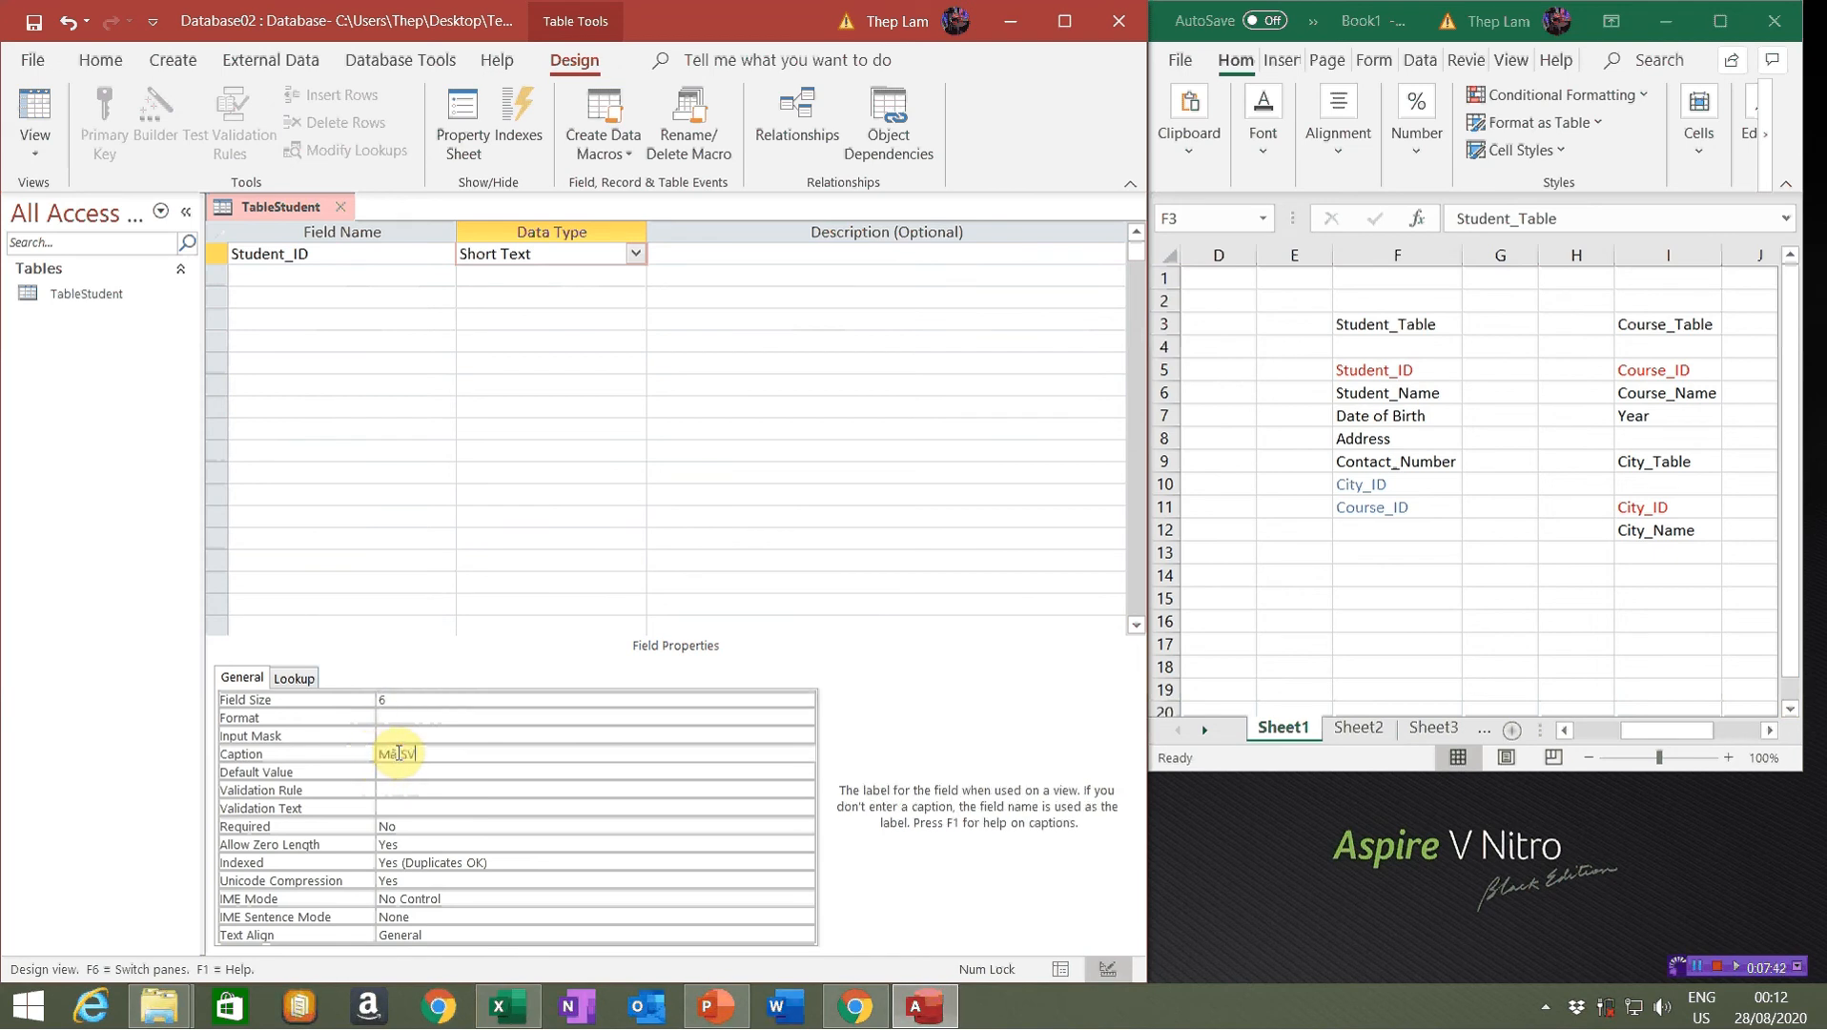
key(Return)
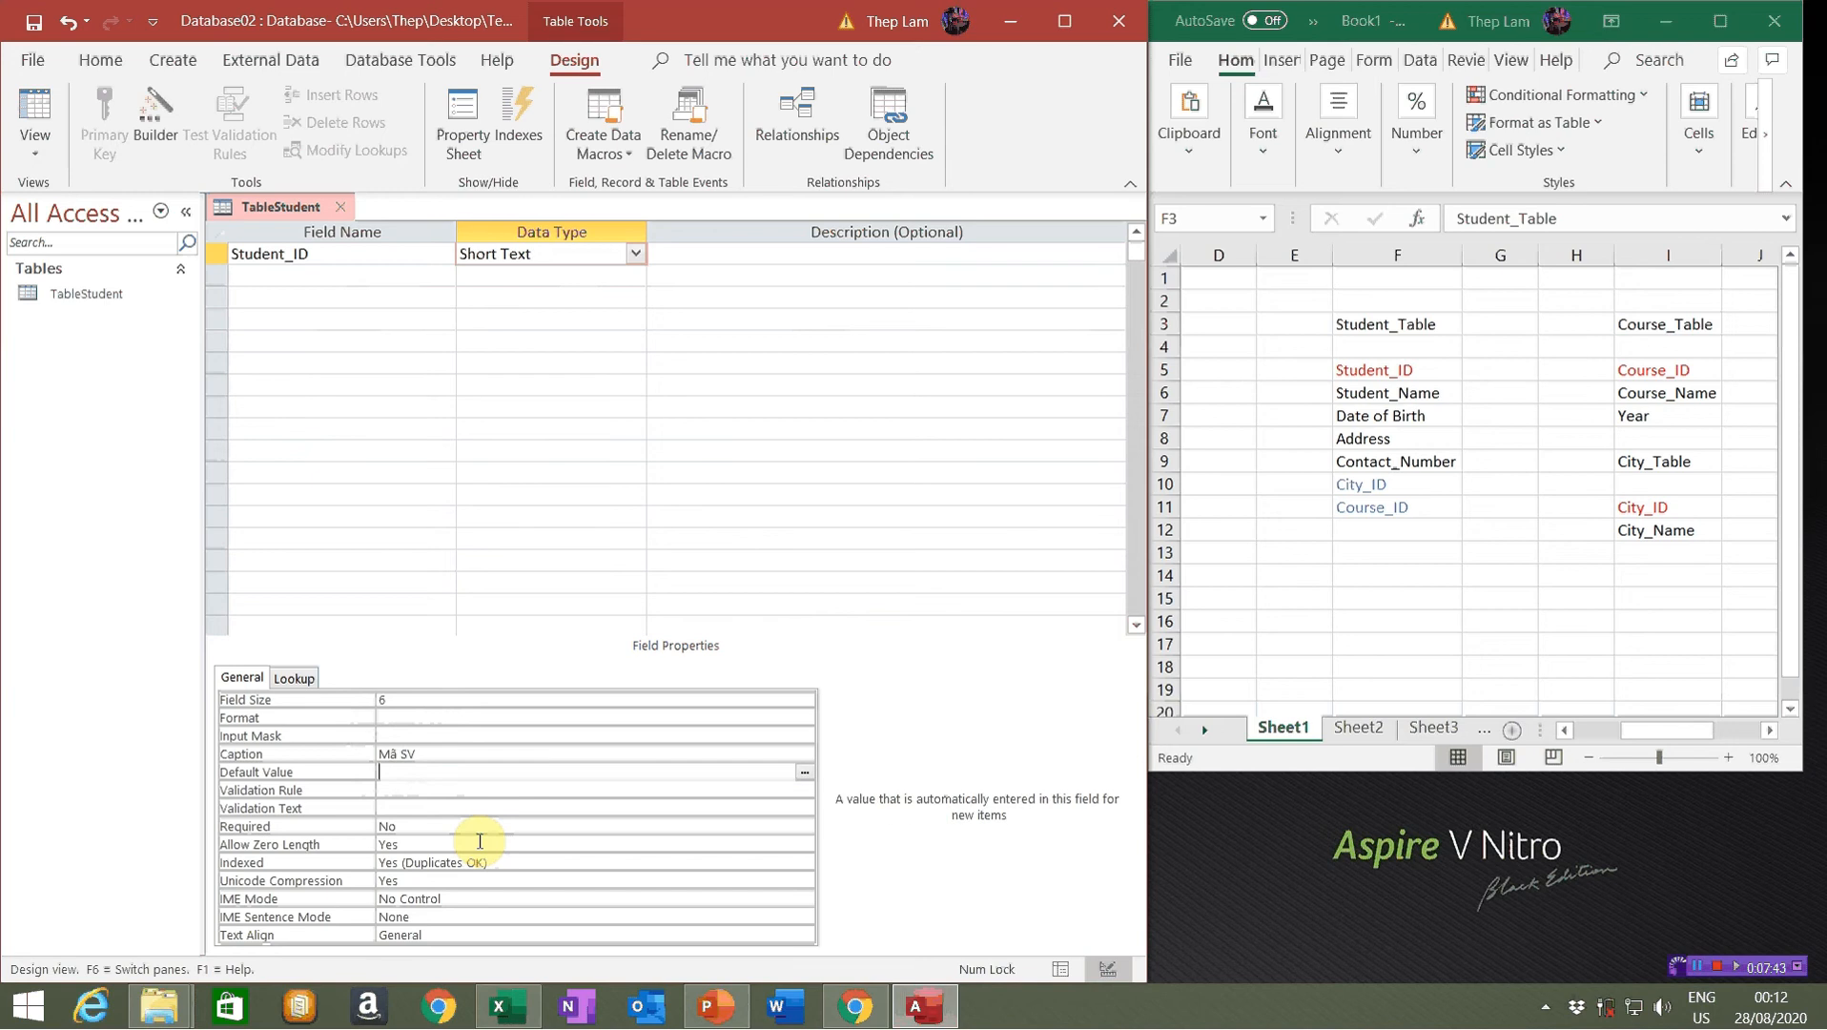
Add a Student_Name field of type Short Text below Student_ID, with the caption Ten SV
click(315, 277)
text(St)
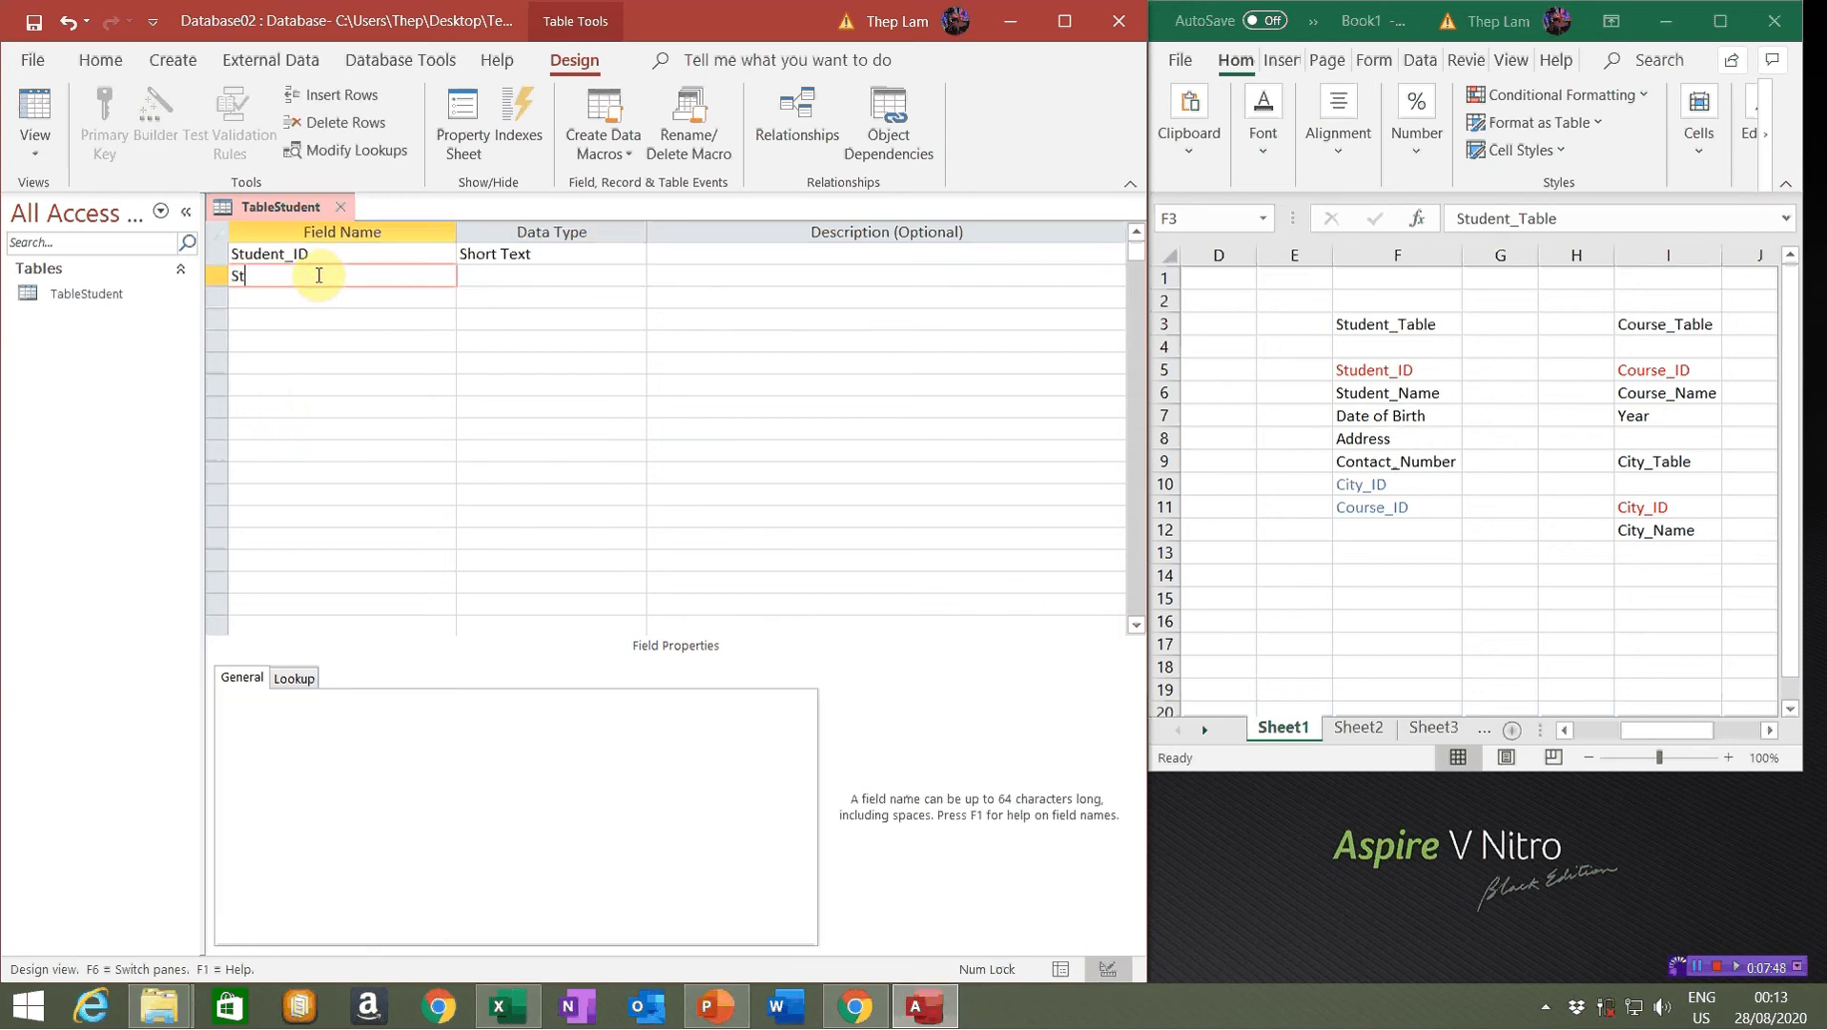
text(udent_Name)
key(Tab)
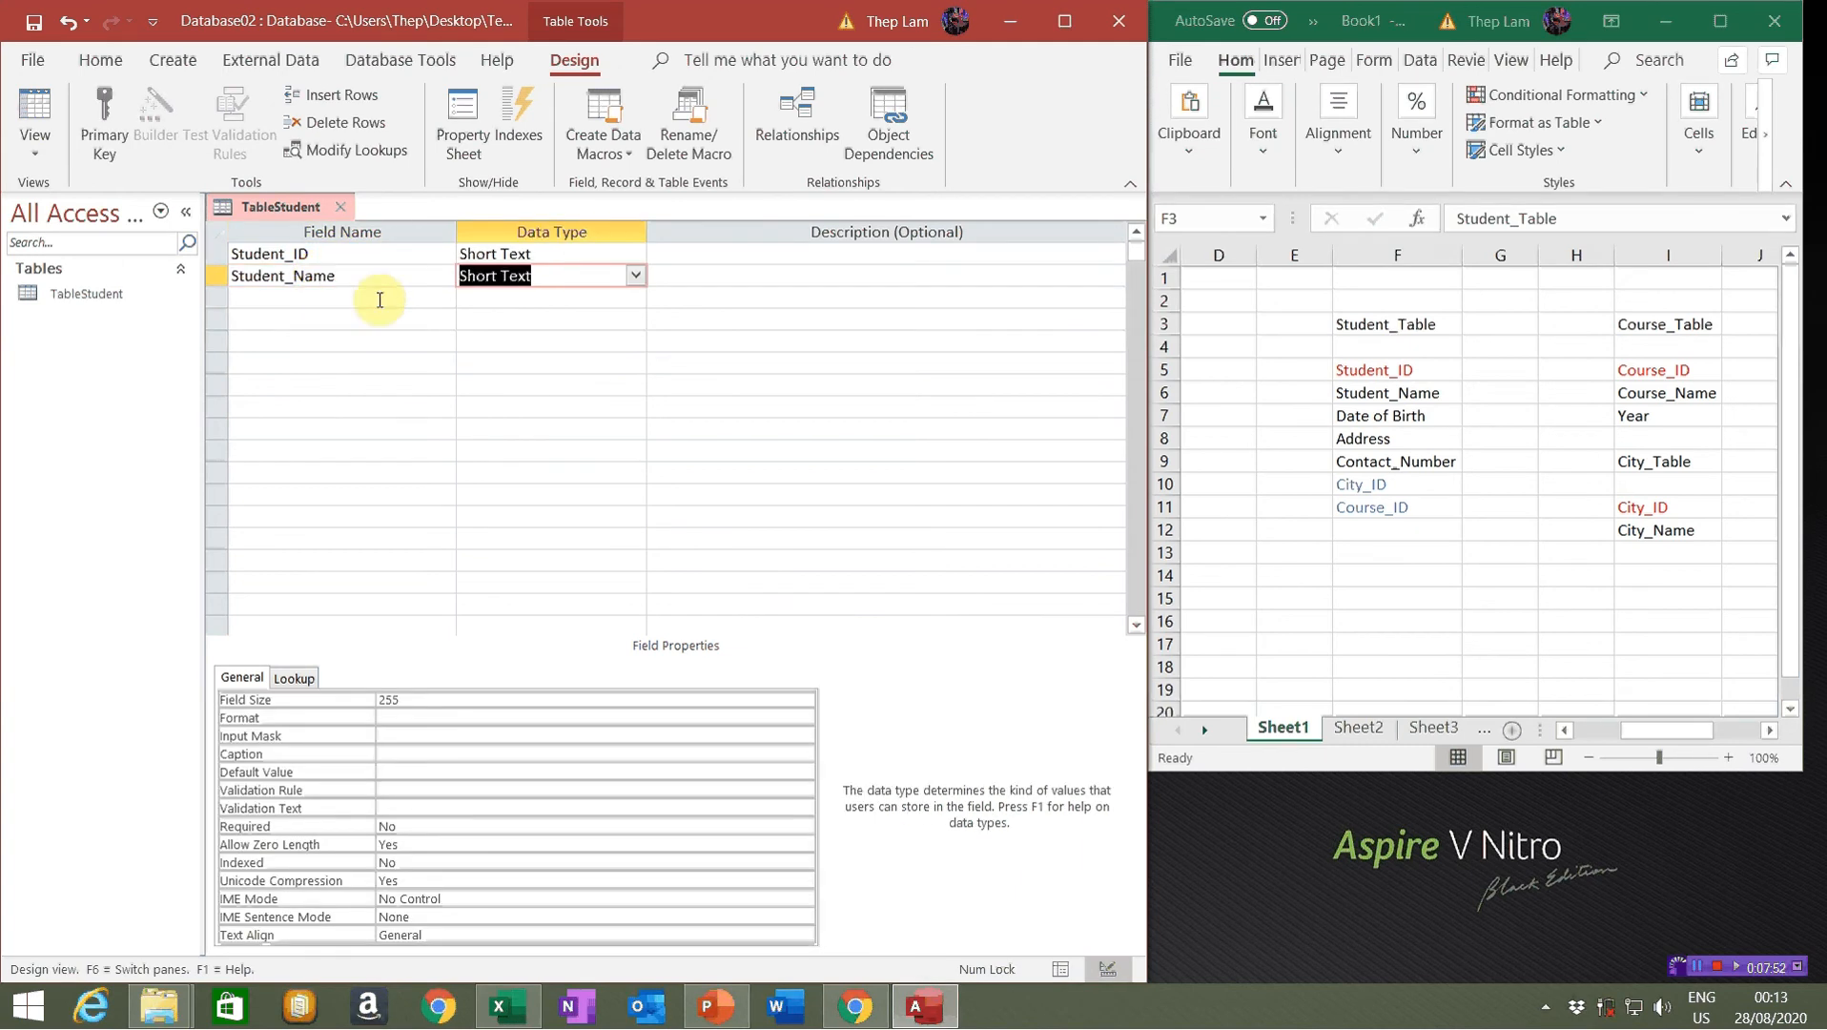
click(398, 754)
text(T)
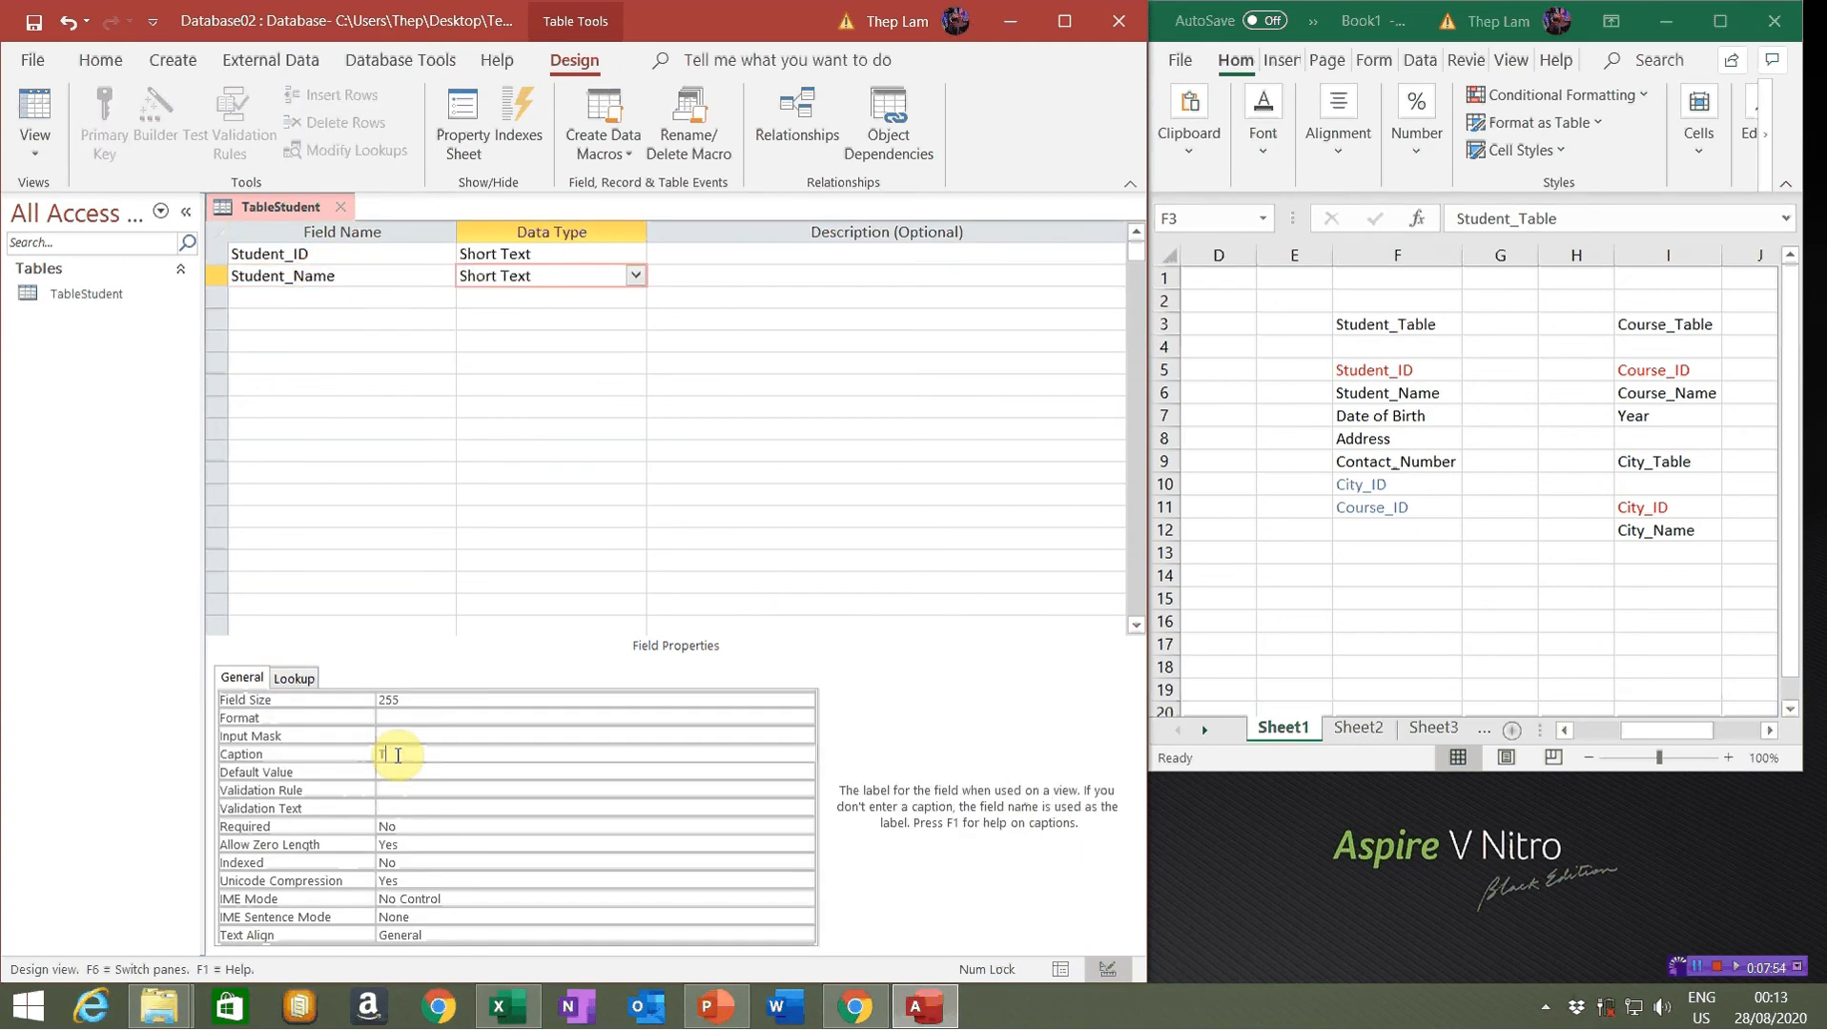
text(en)
text( SV)
Add a DoB field of type Date/Time below Student_Name in TableStudent, with the caption Ngày sinh
click(321, 295)
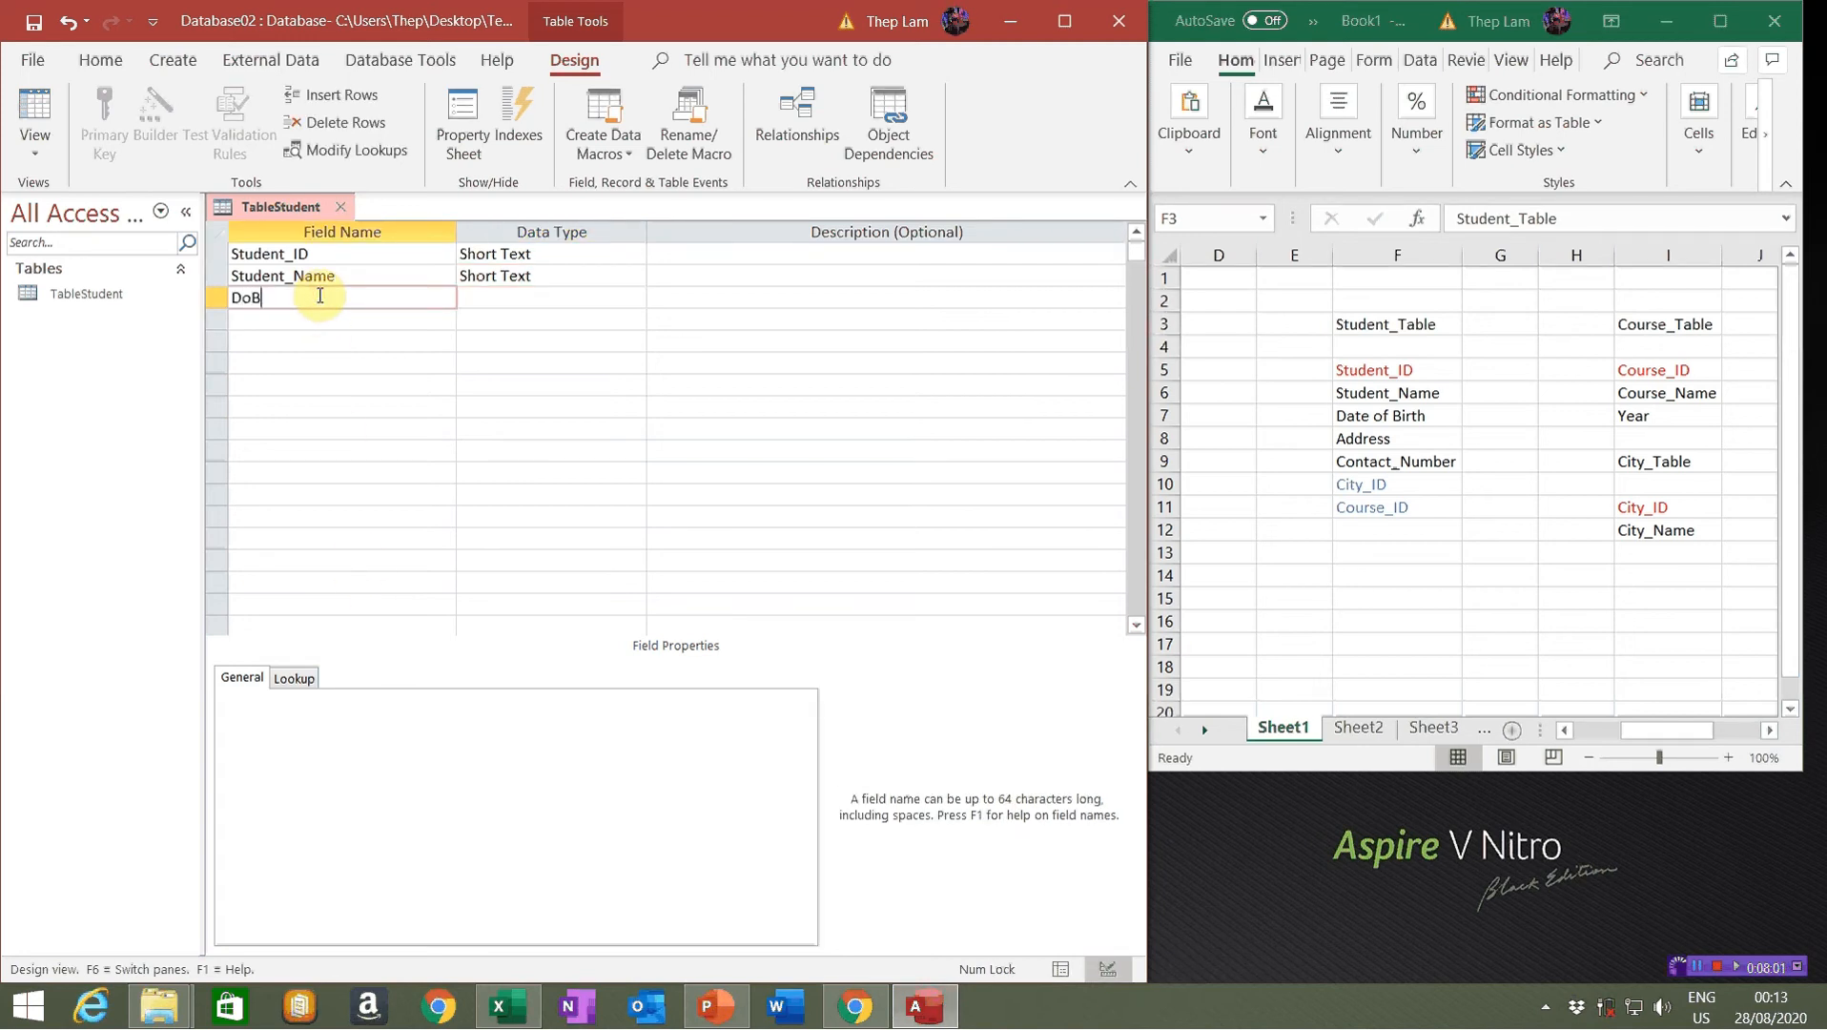
text(DoB)
click(558, 297)
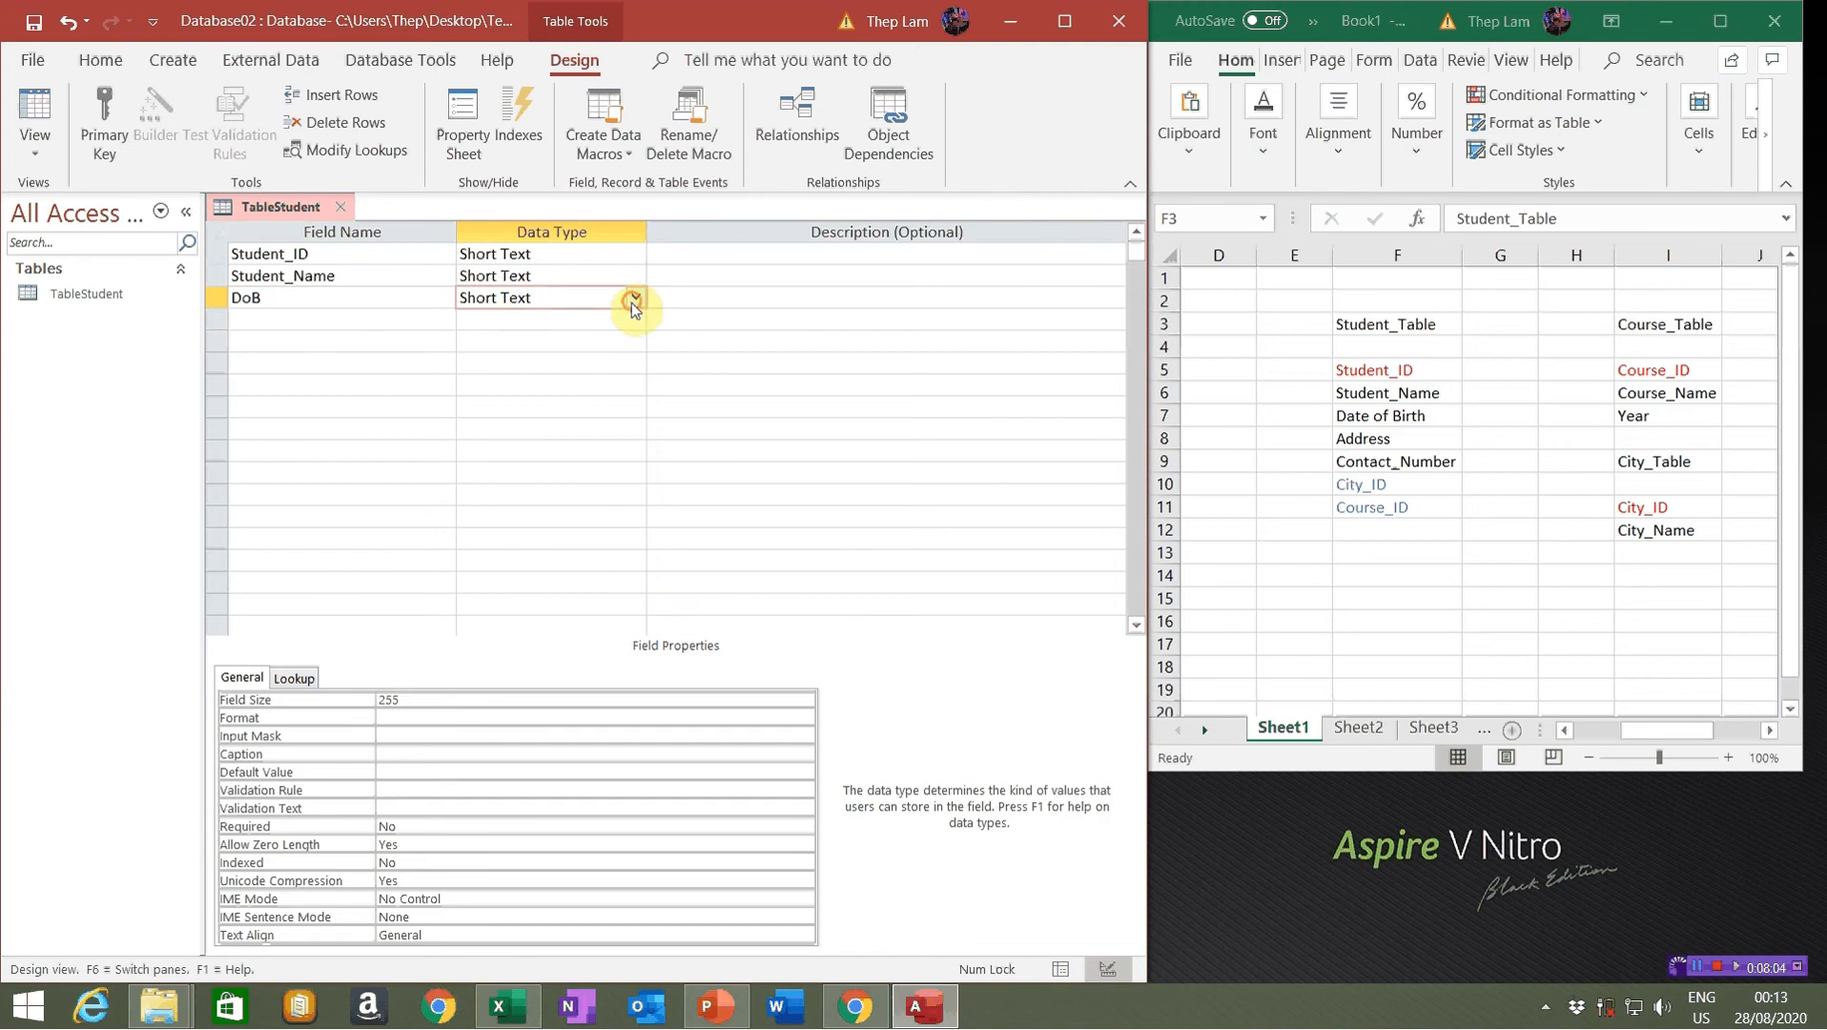
click(632, 300)
click(584, 407)
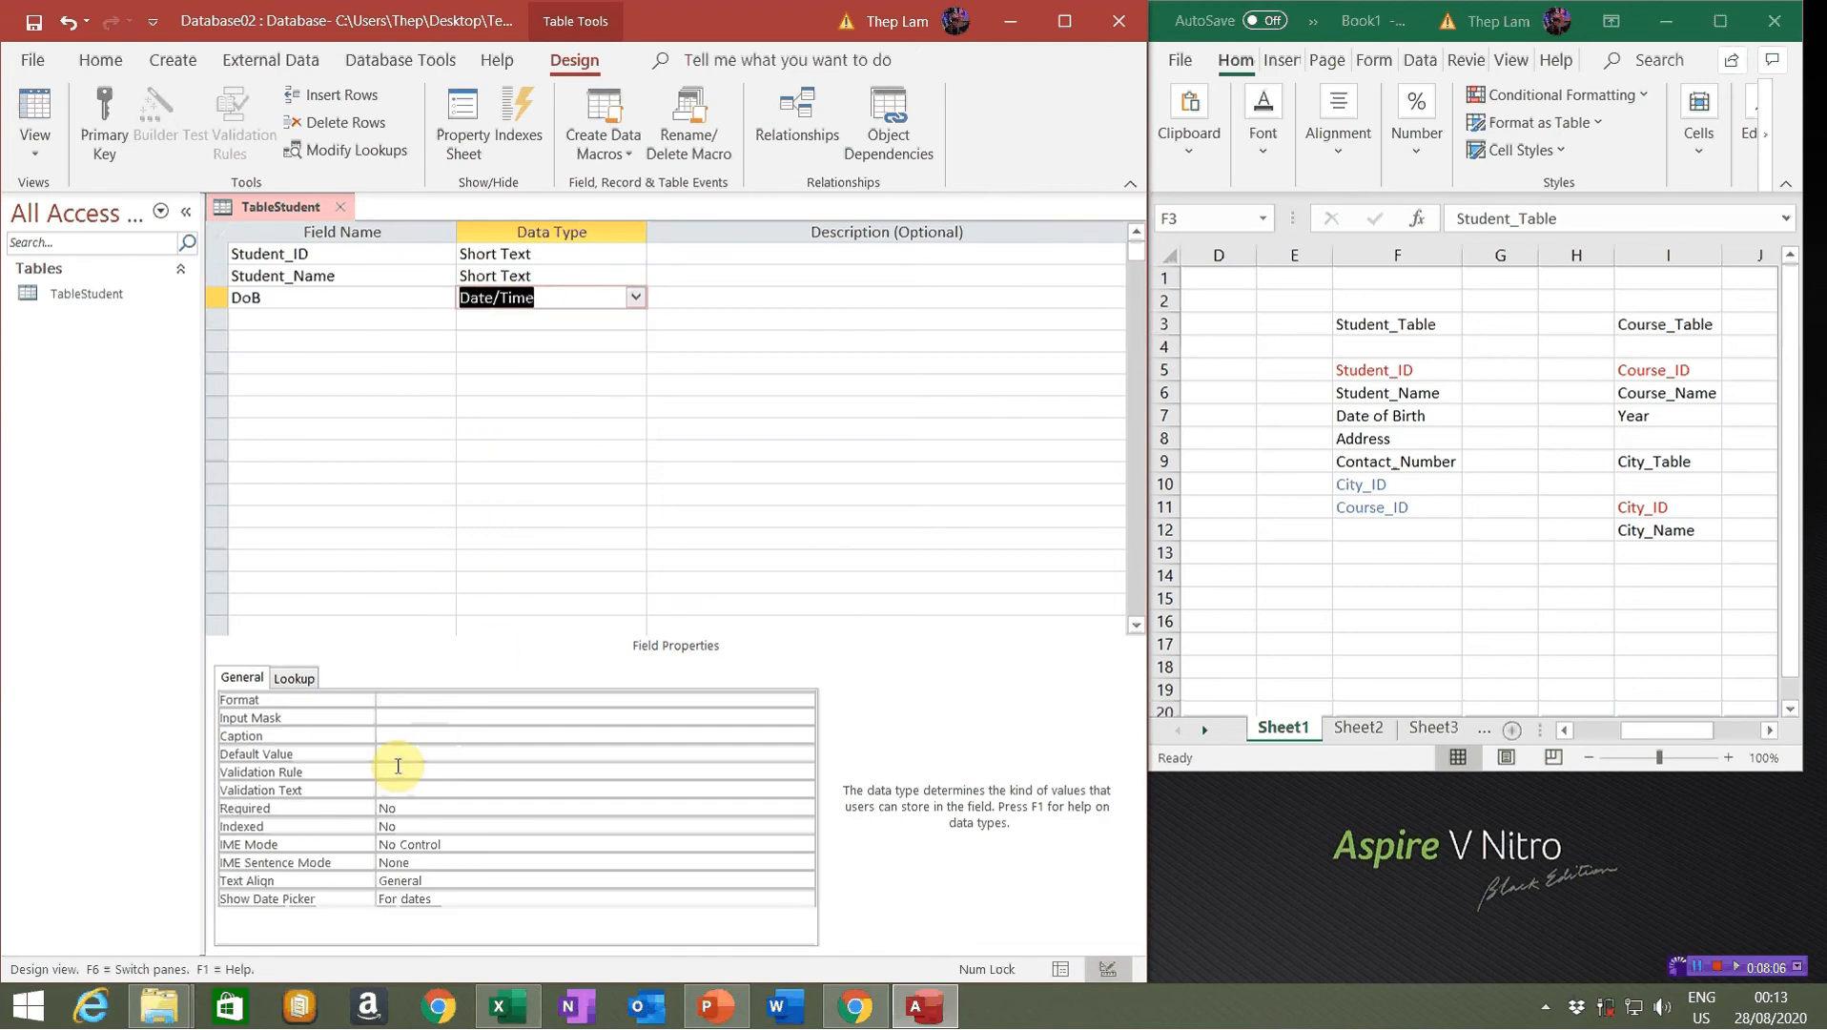
click(394, 737)
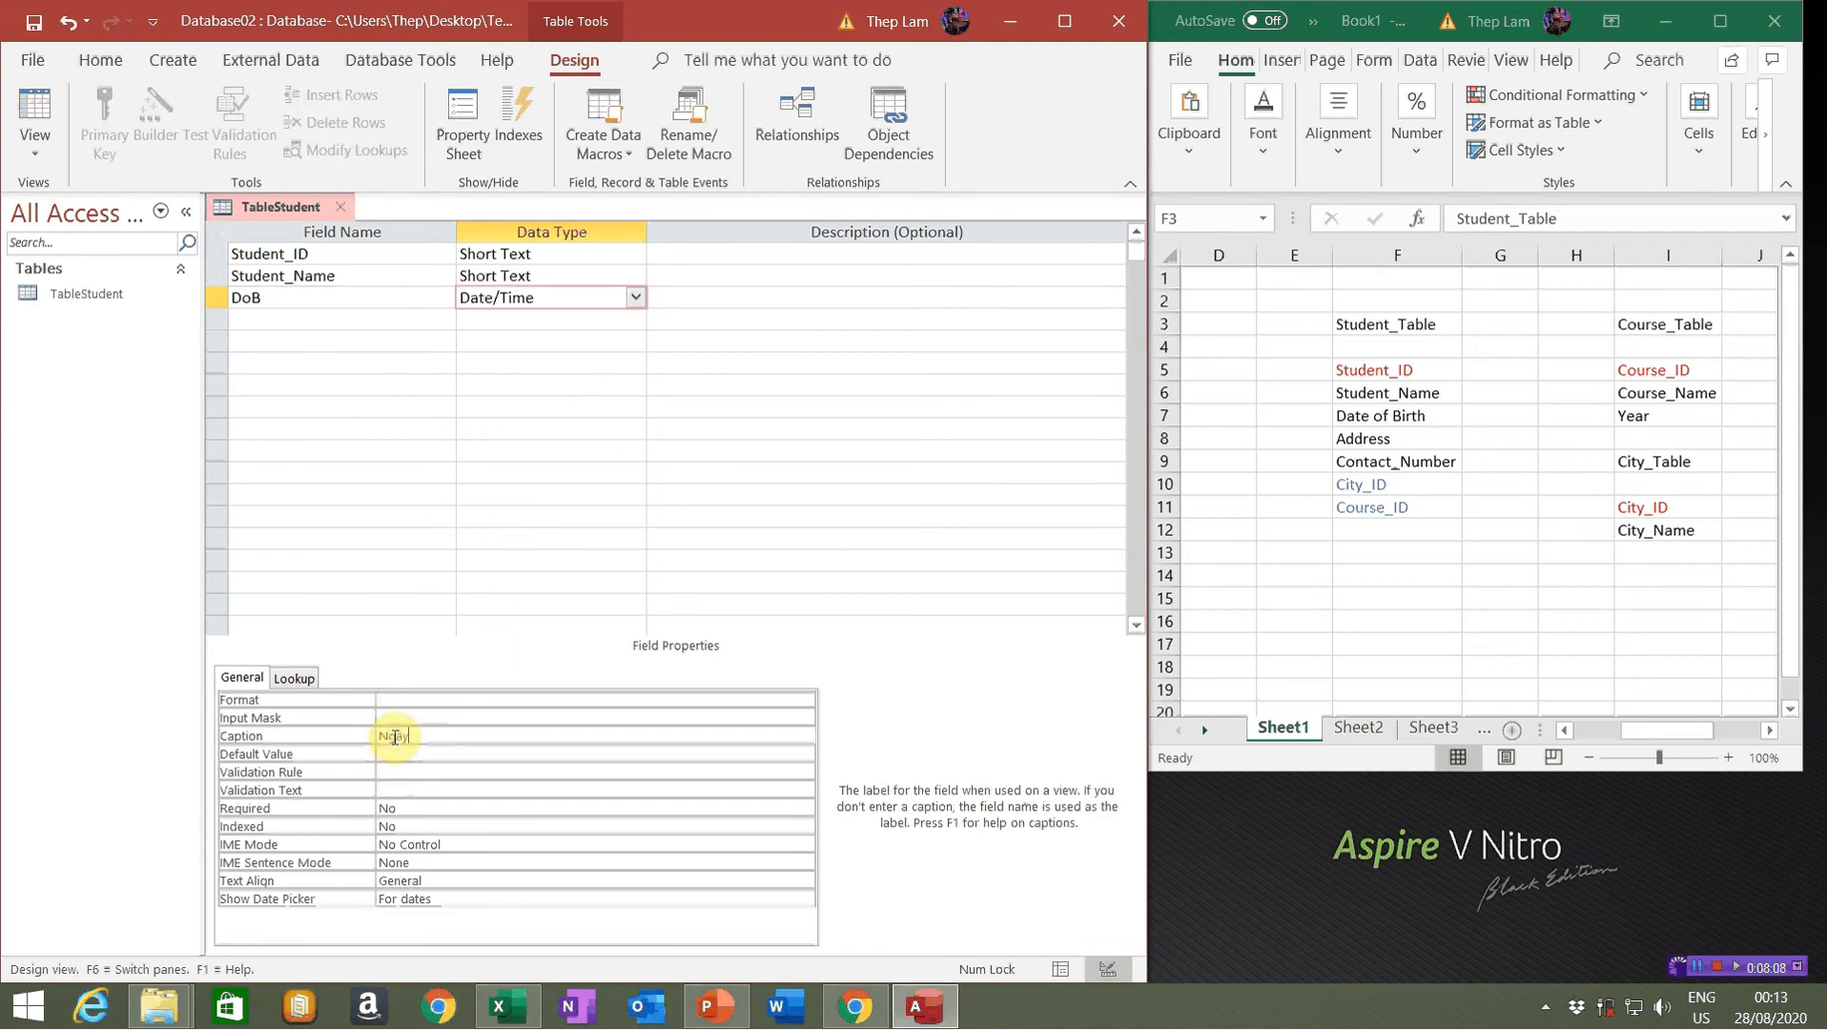
text(Ngày sinh)
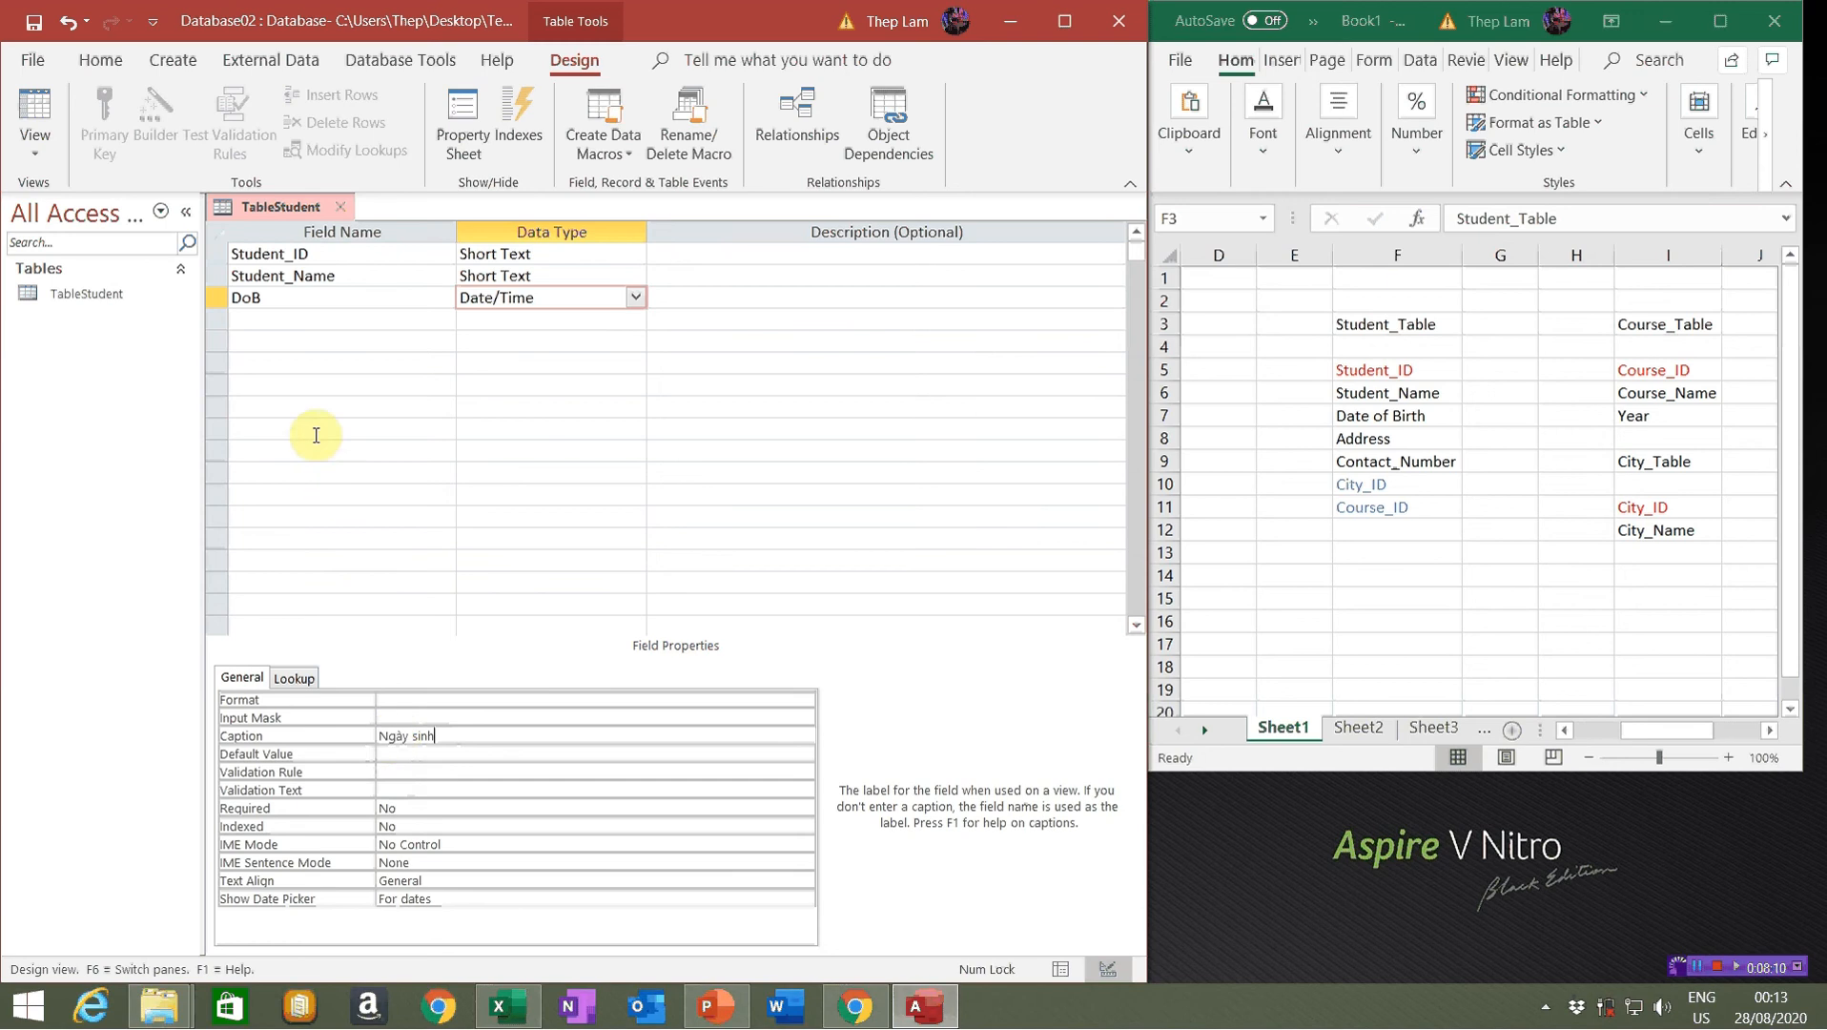
Add an Address field of type Short Text below DoB, with the caption Địa chỉ liên lạc
click(297, 321)
text(Add)
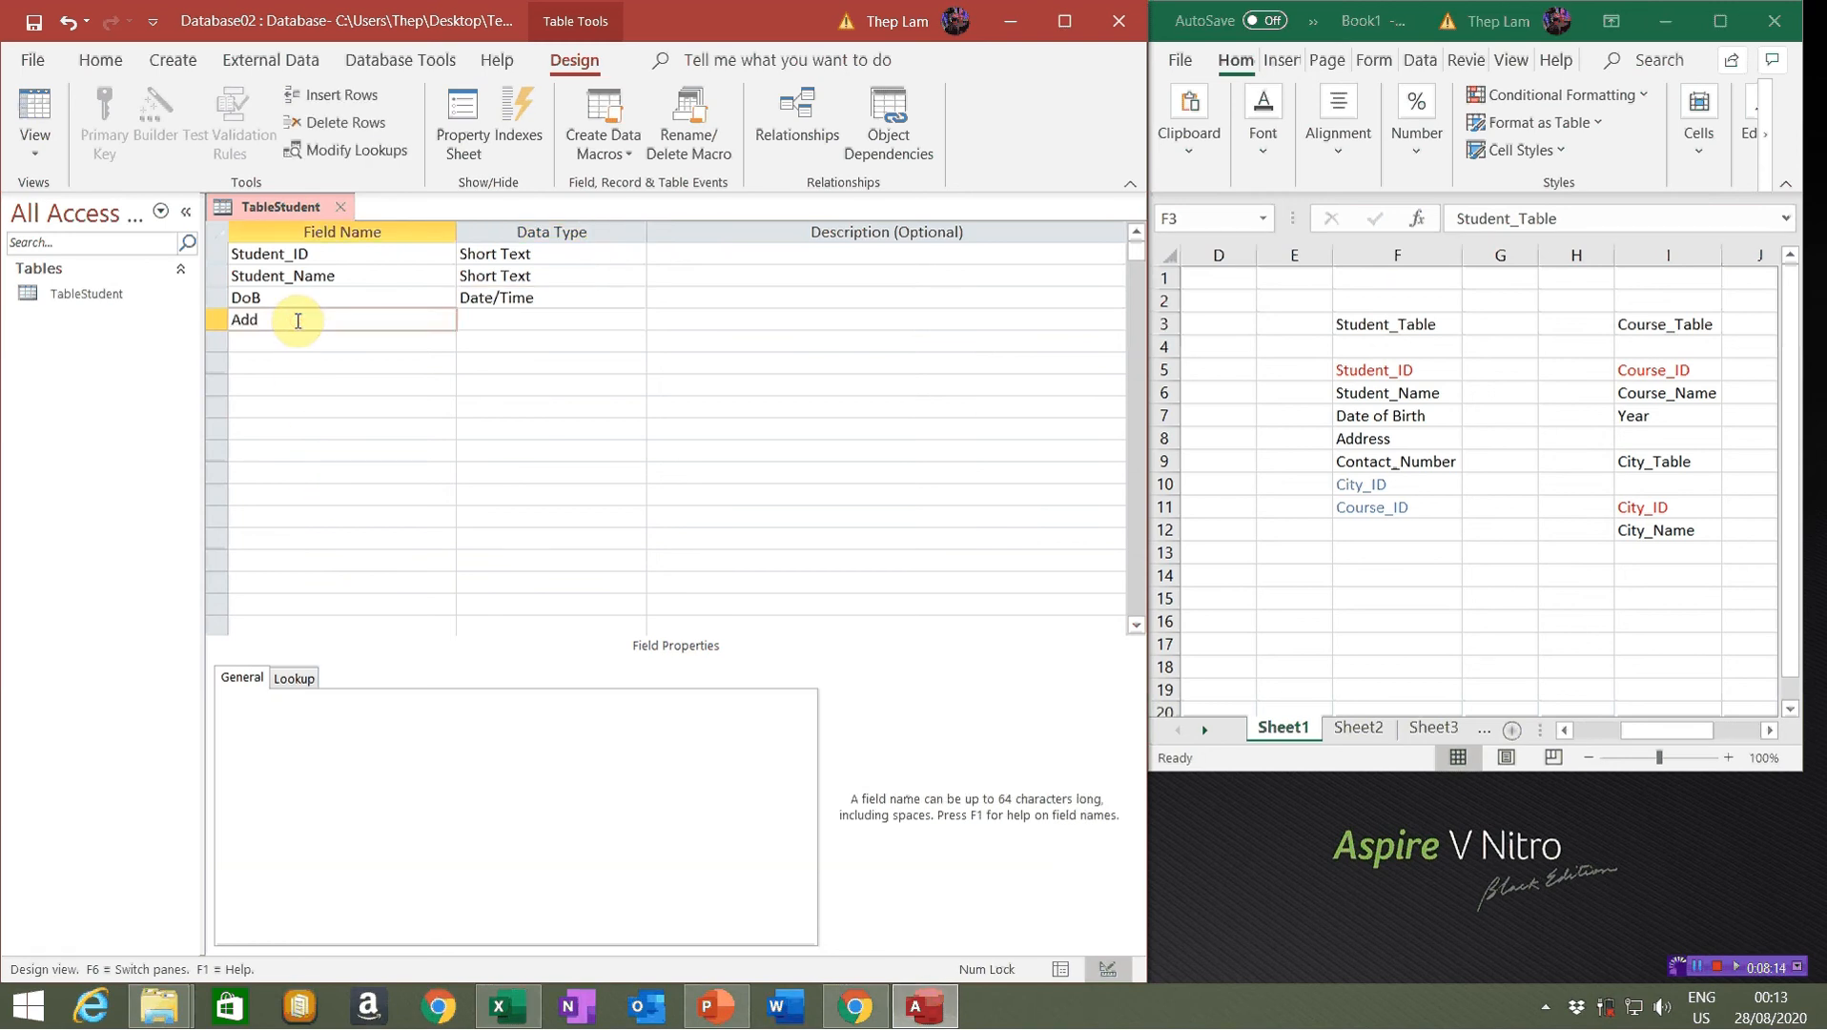
text(ress)
click(515, 321)
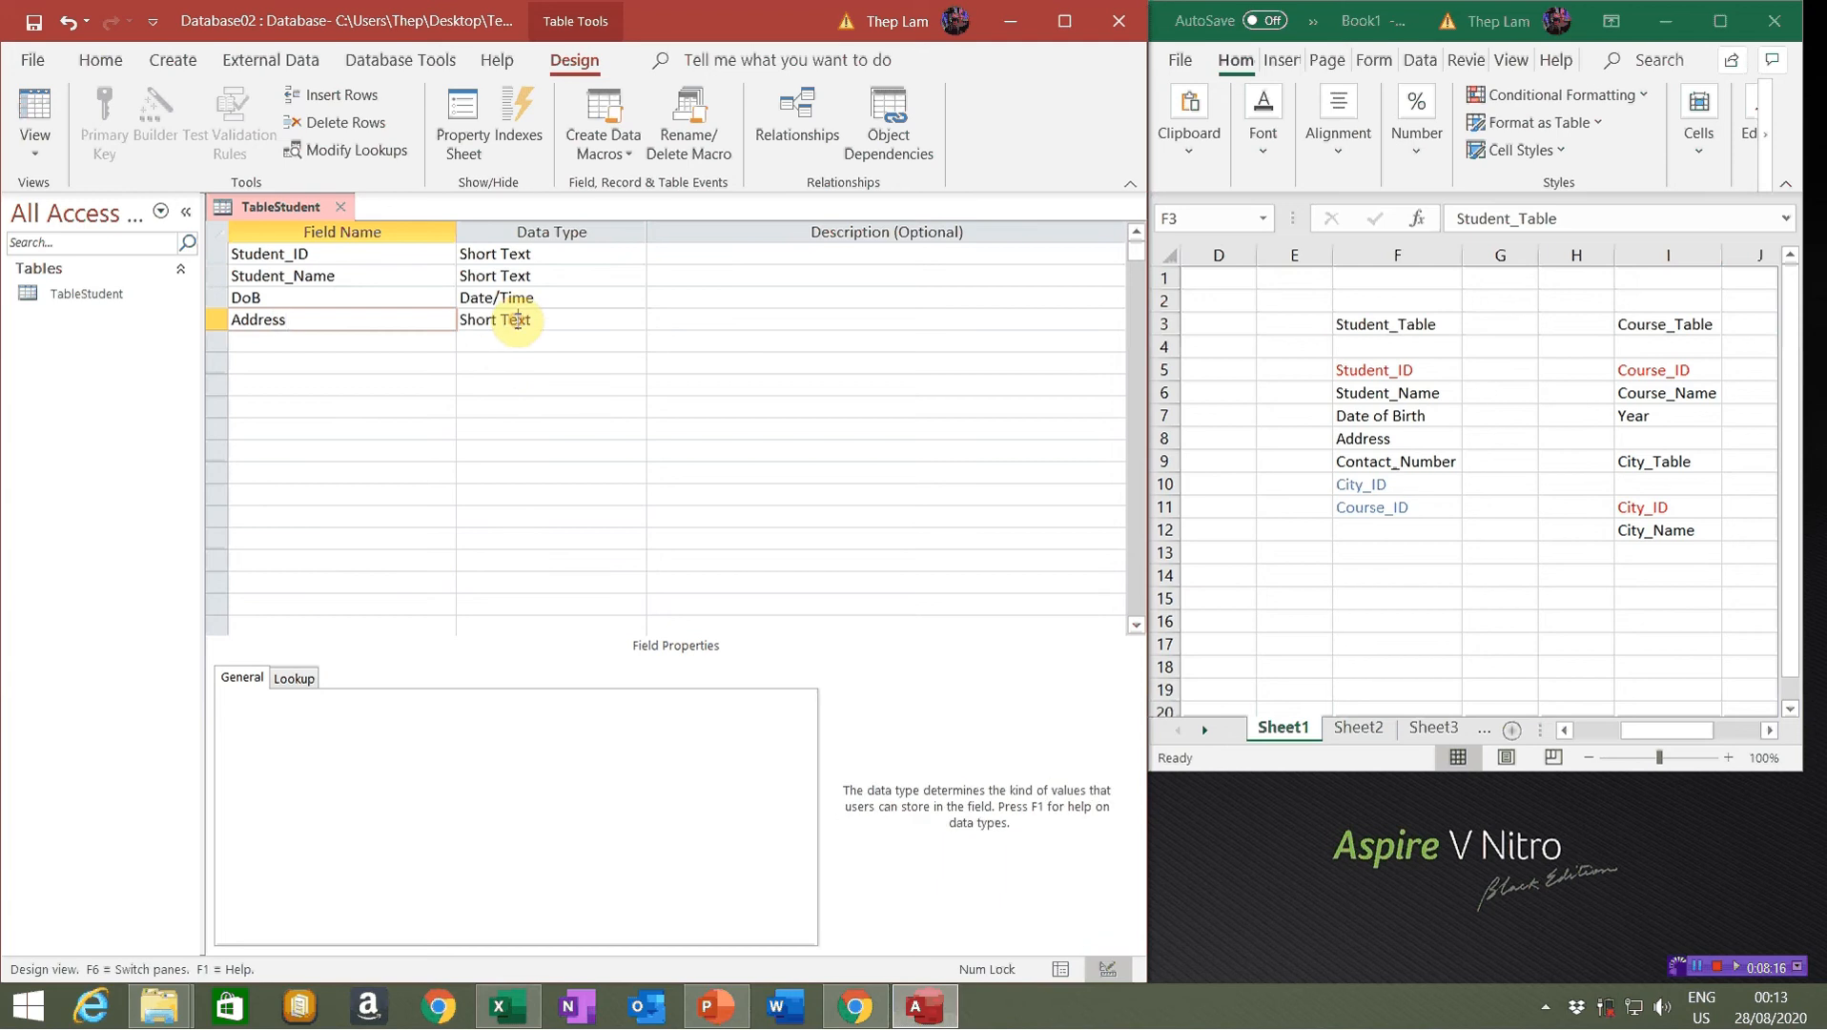
click(382, 752)
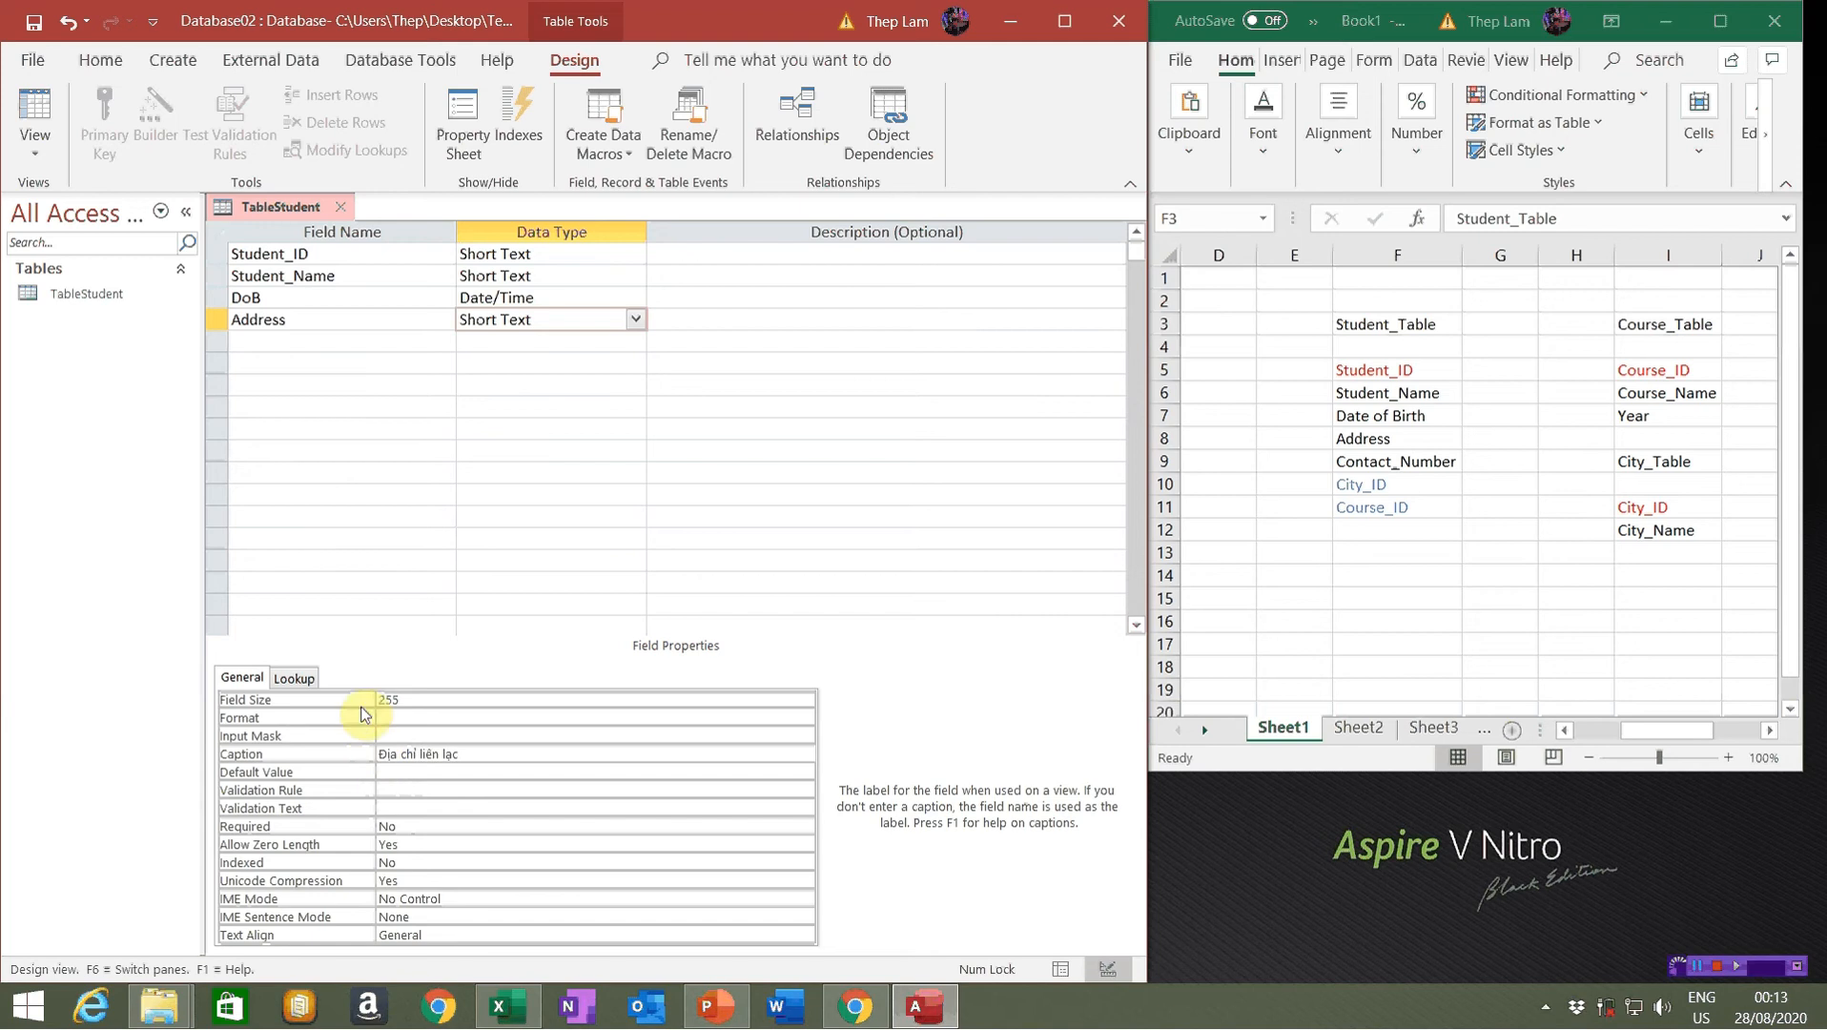
Add a Contact field below Address in TableStudent and set its data type to Number
click(284, 343)
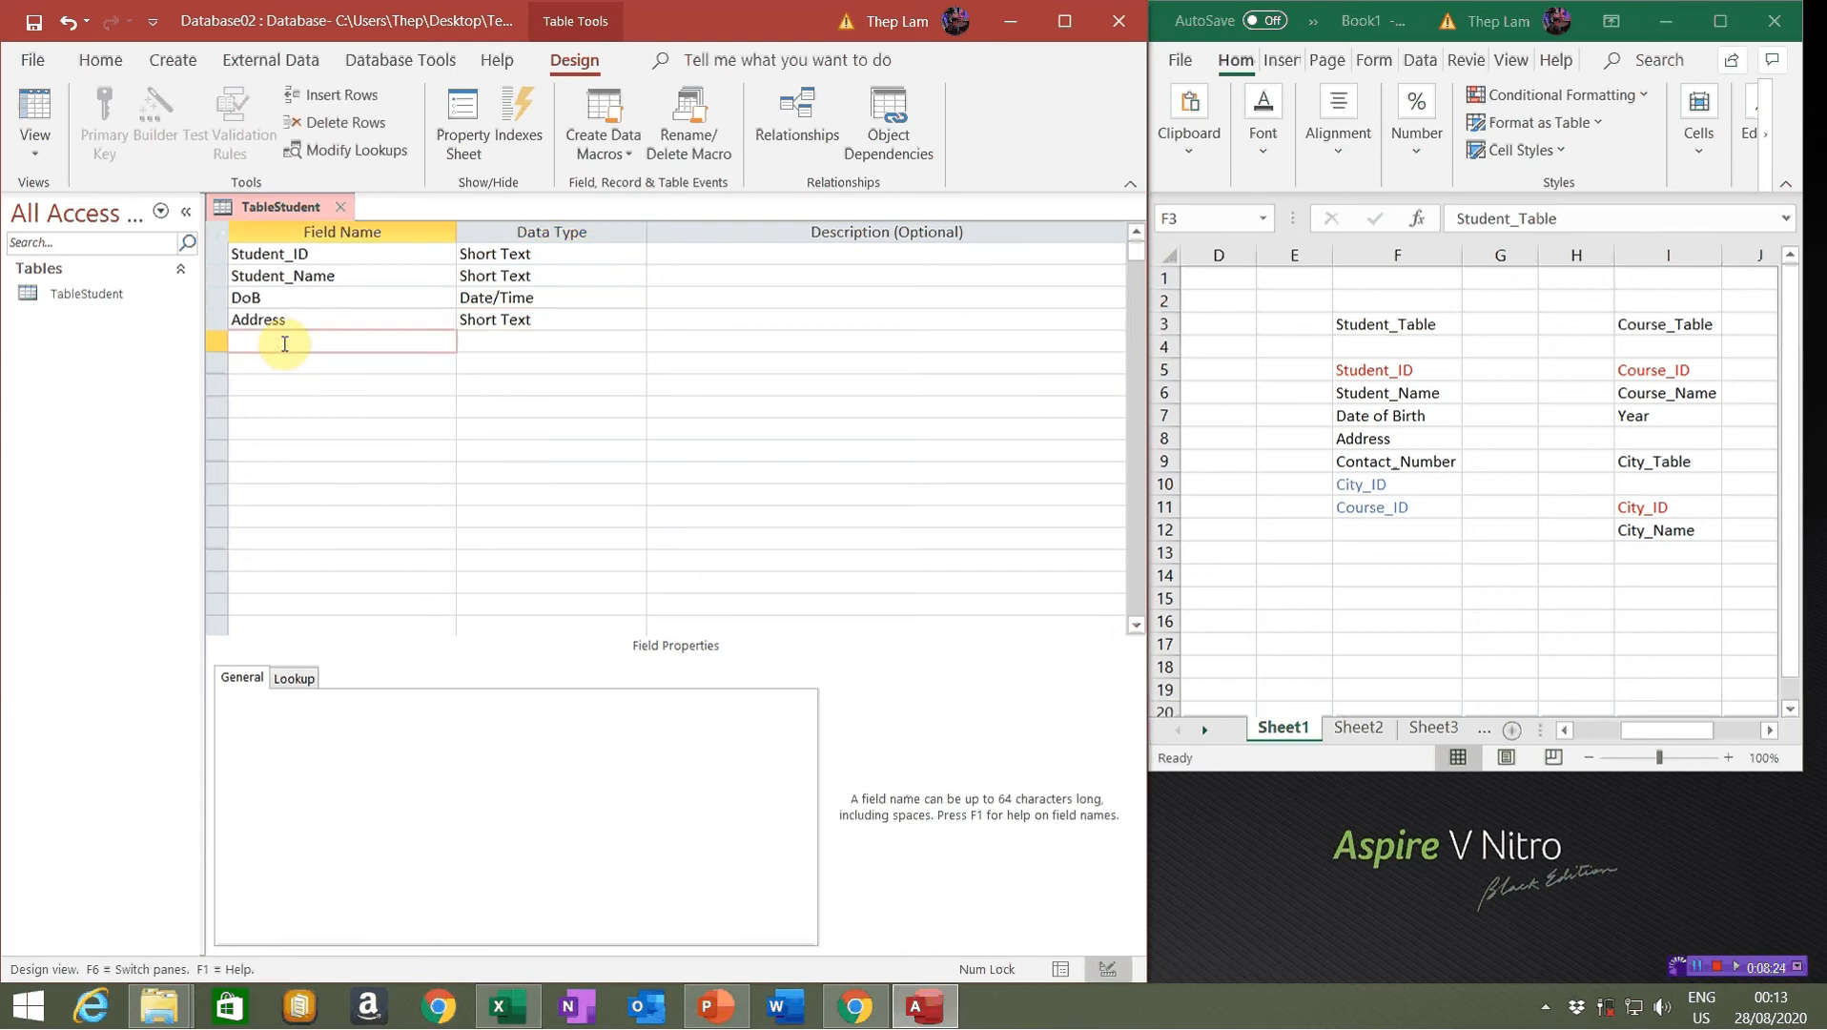
key(BackSpace)
key(BackSpace)
text(Contact)
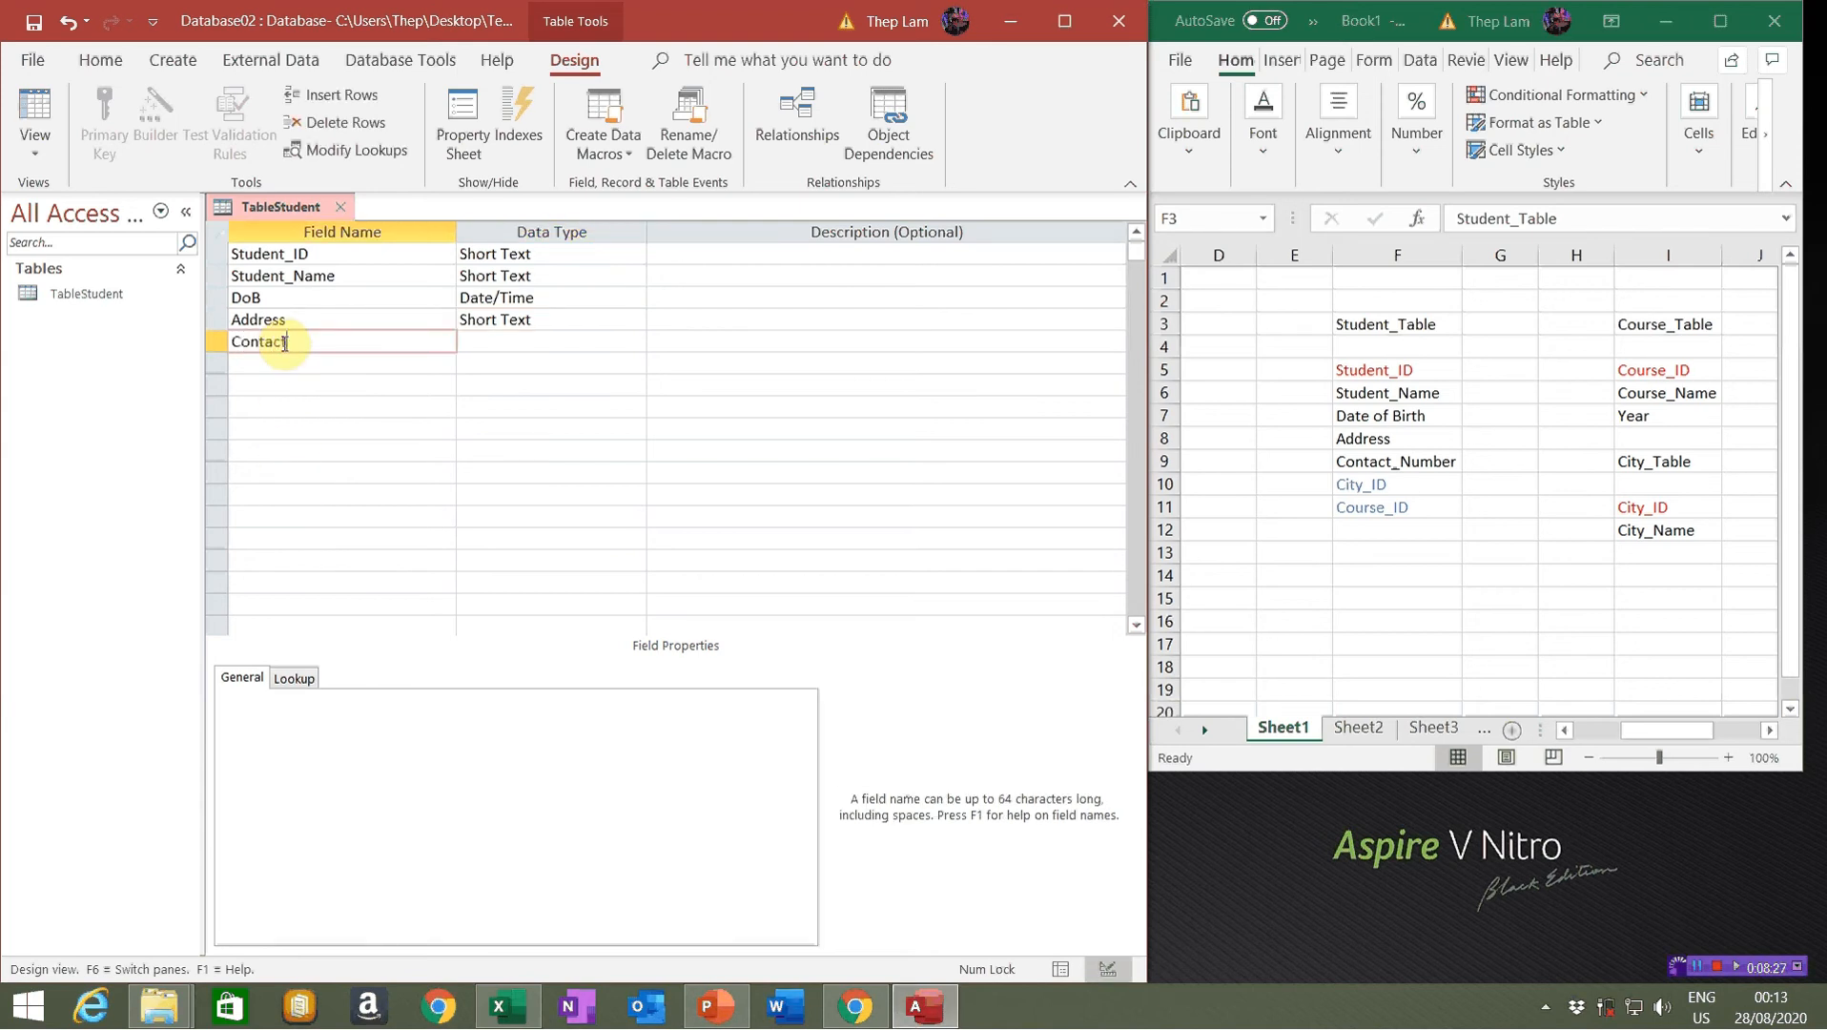
click(529, 341)
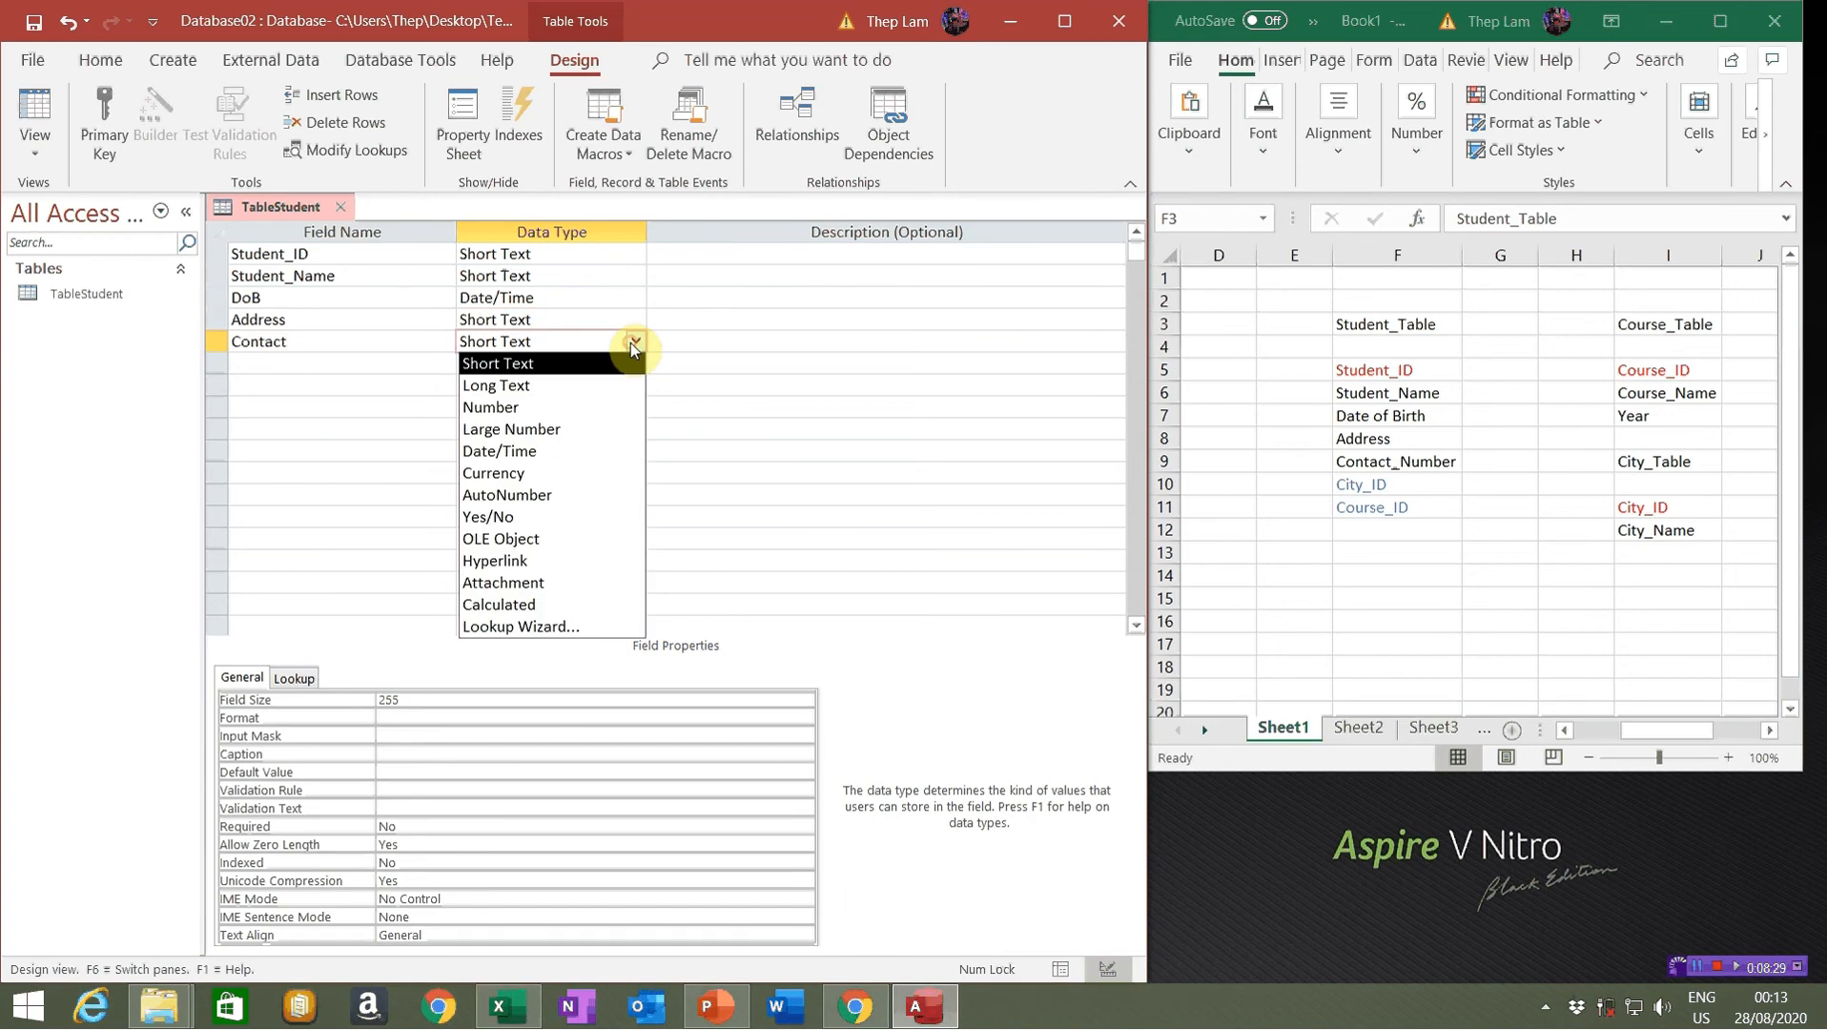
click(631, 342)
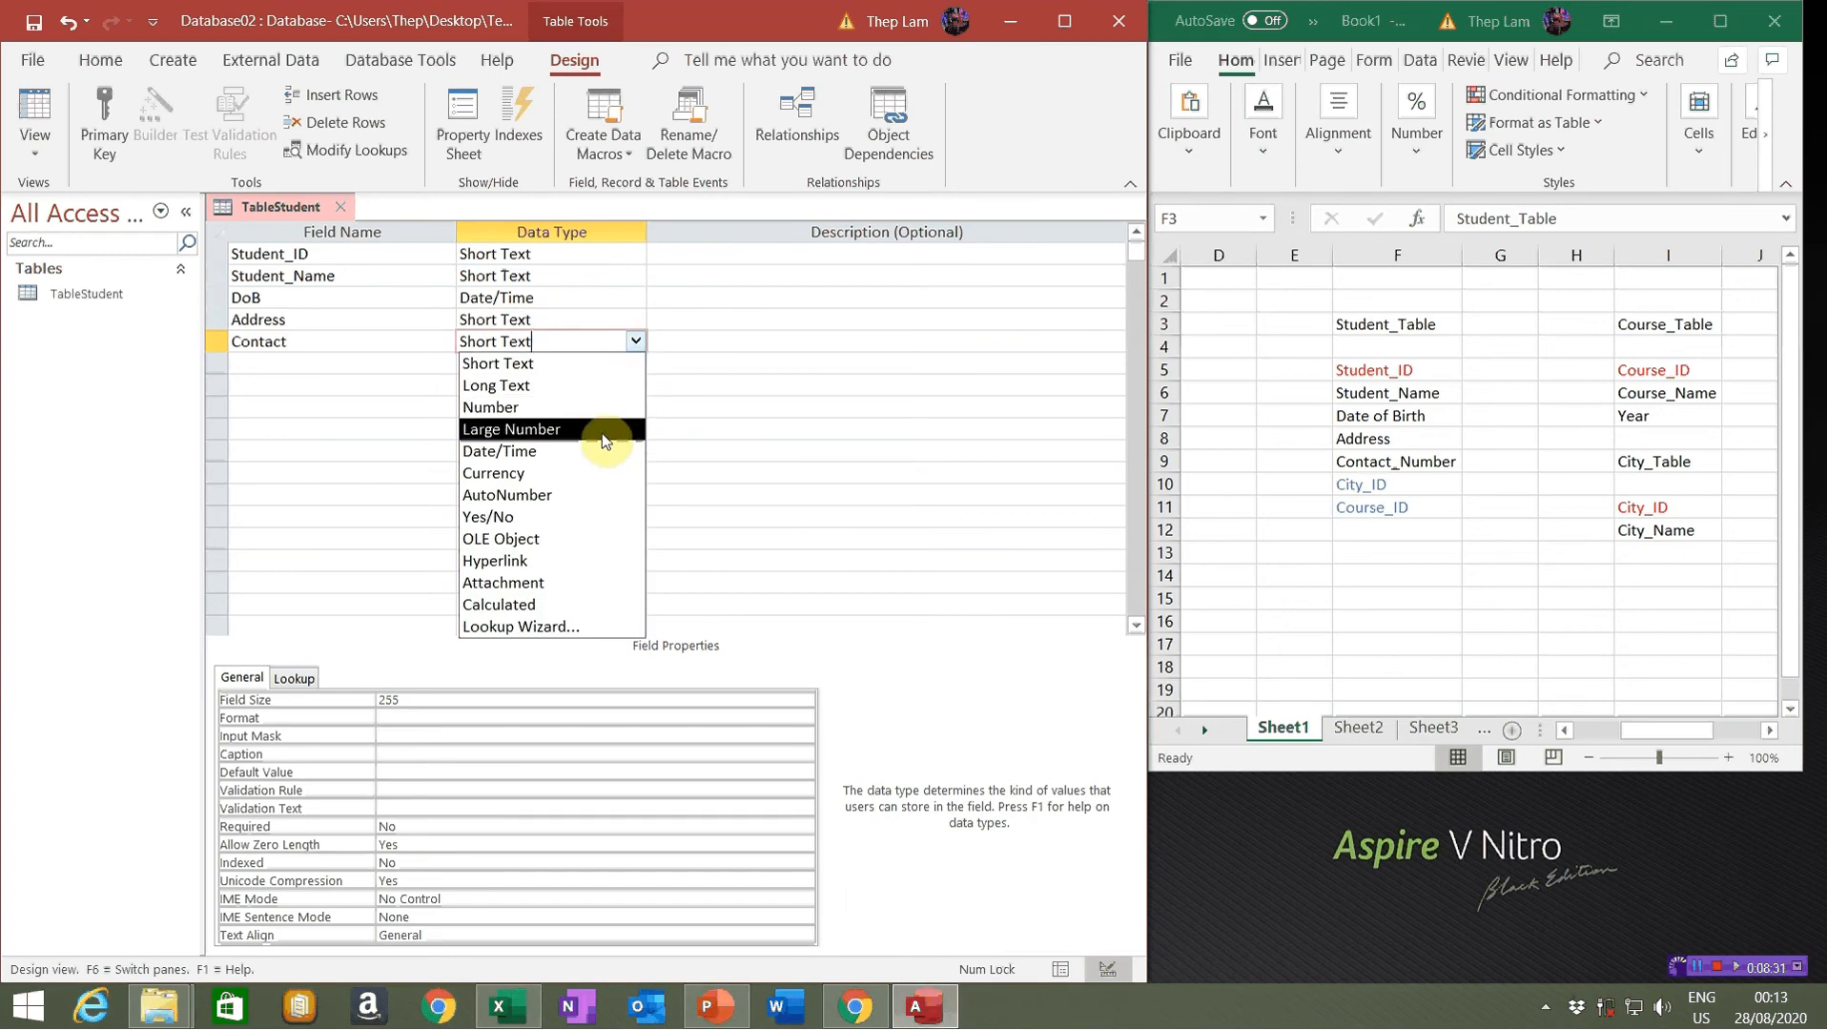
click(604, 407)
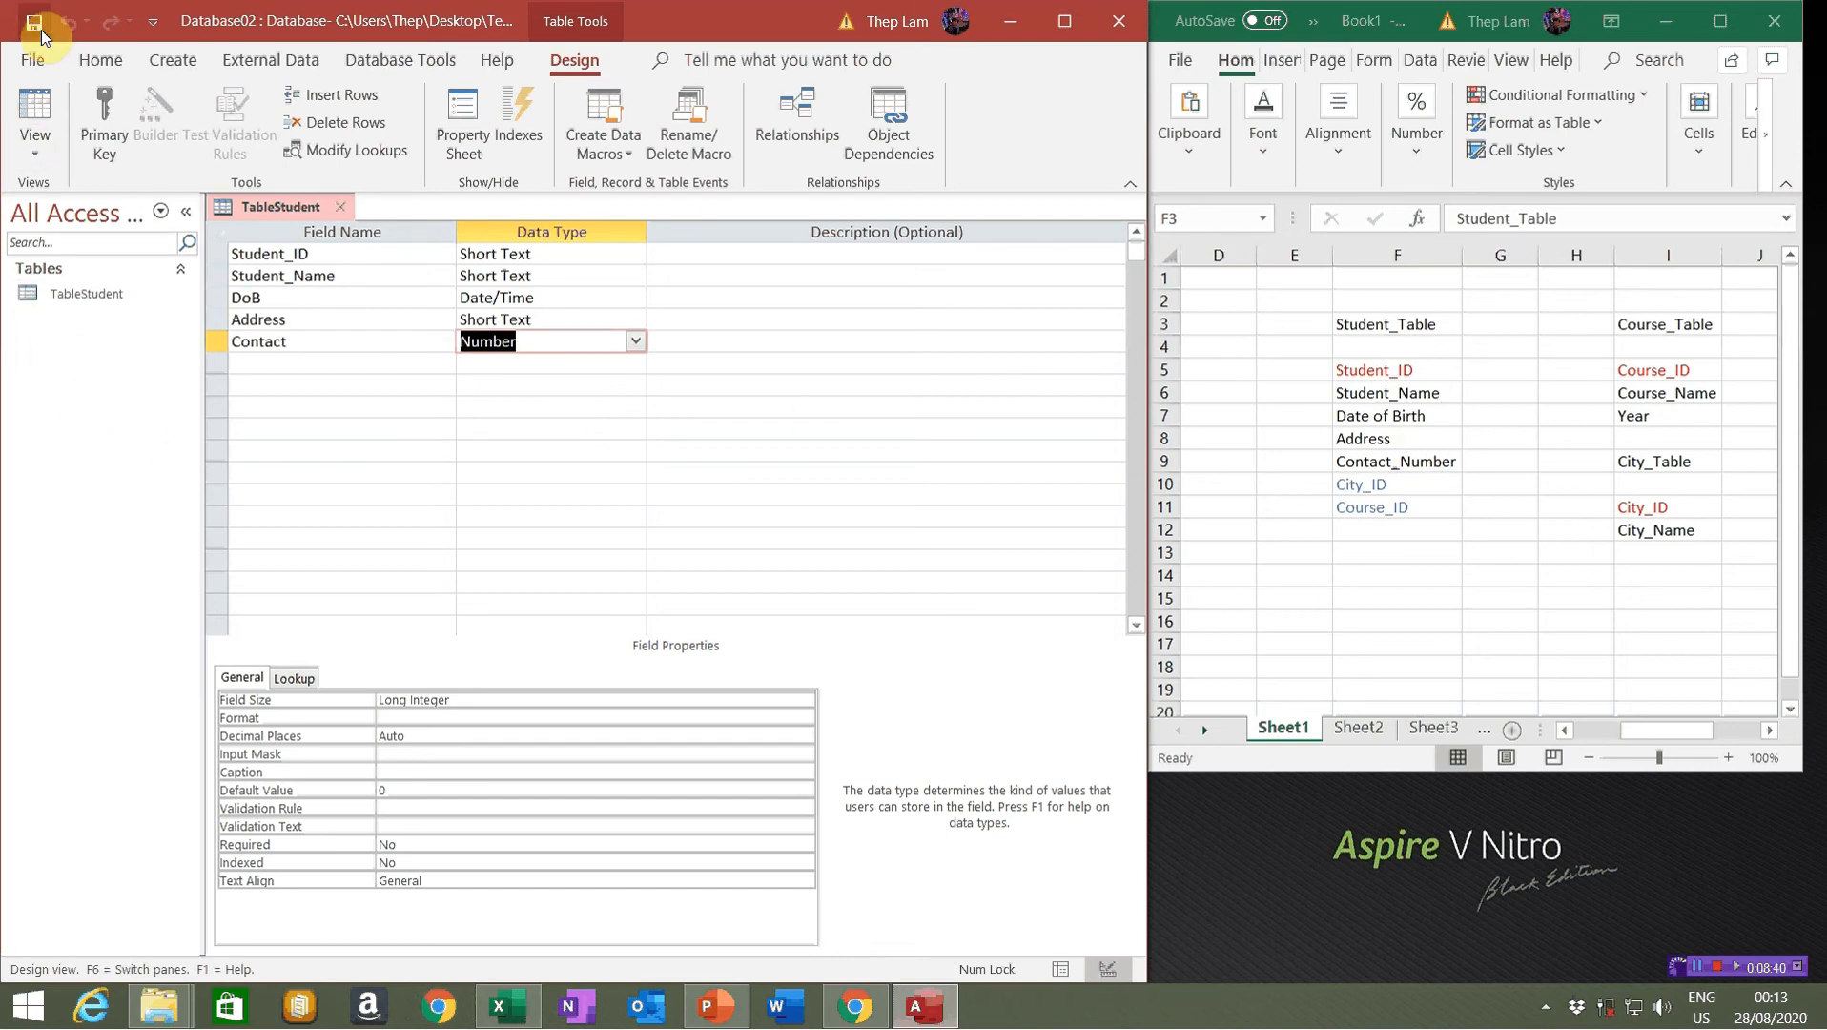
Create another new table in the database and save it as TableCourse
click(184, 60)
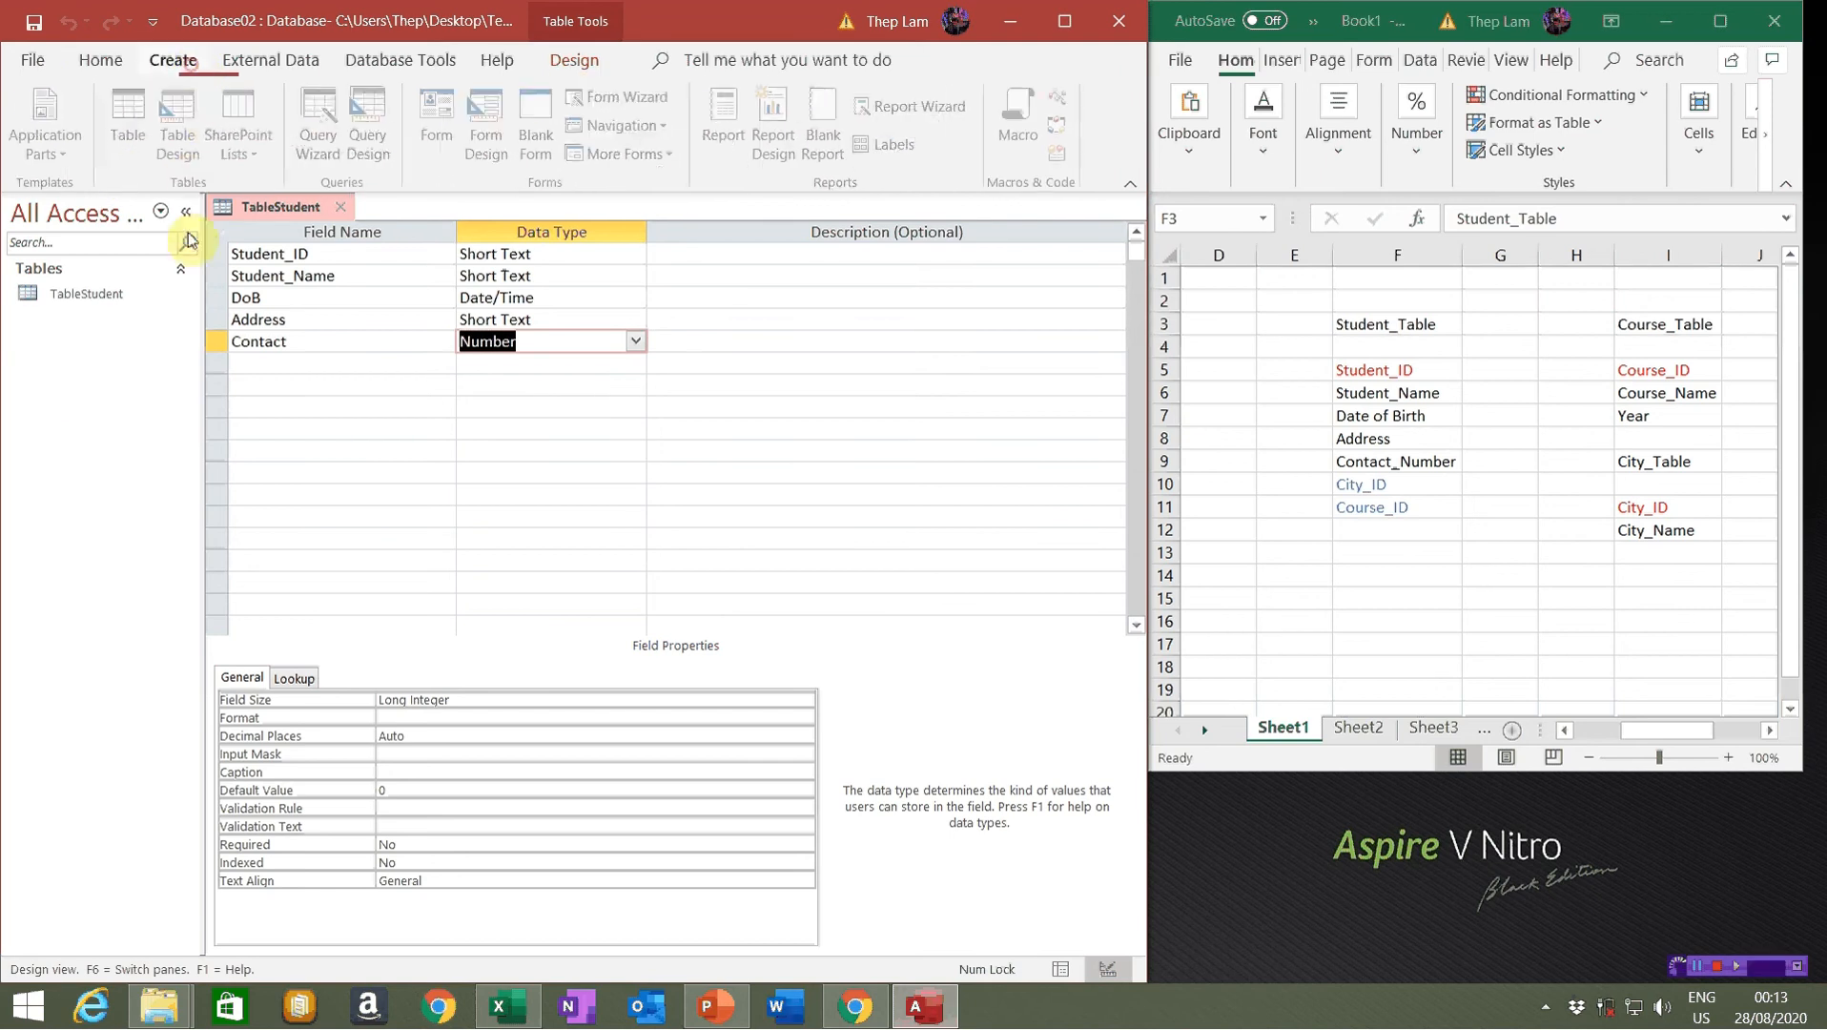
click(128, 122)
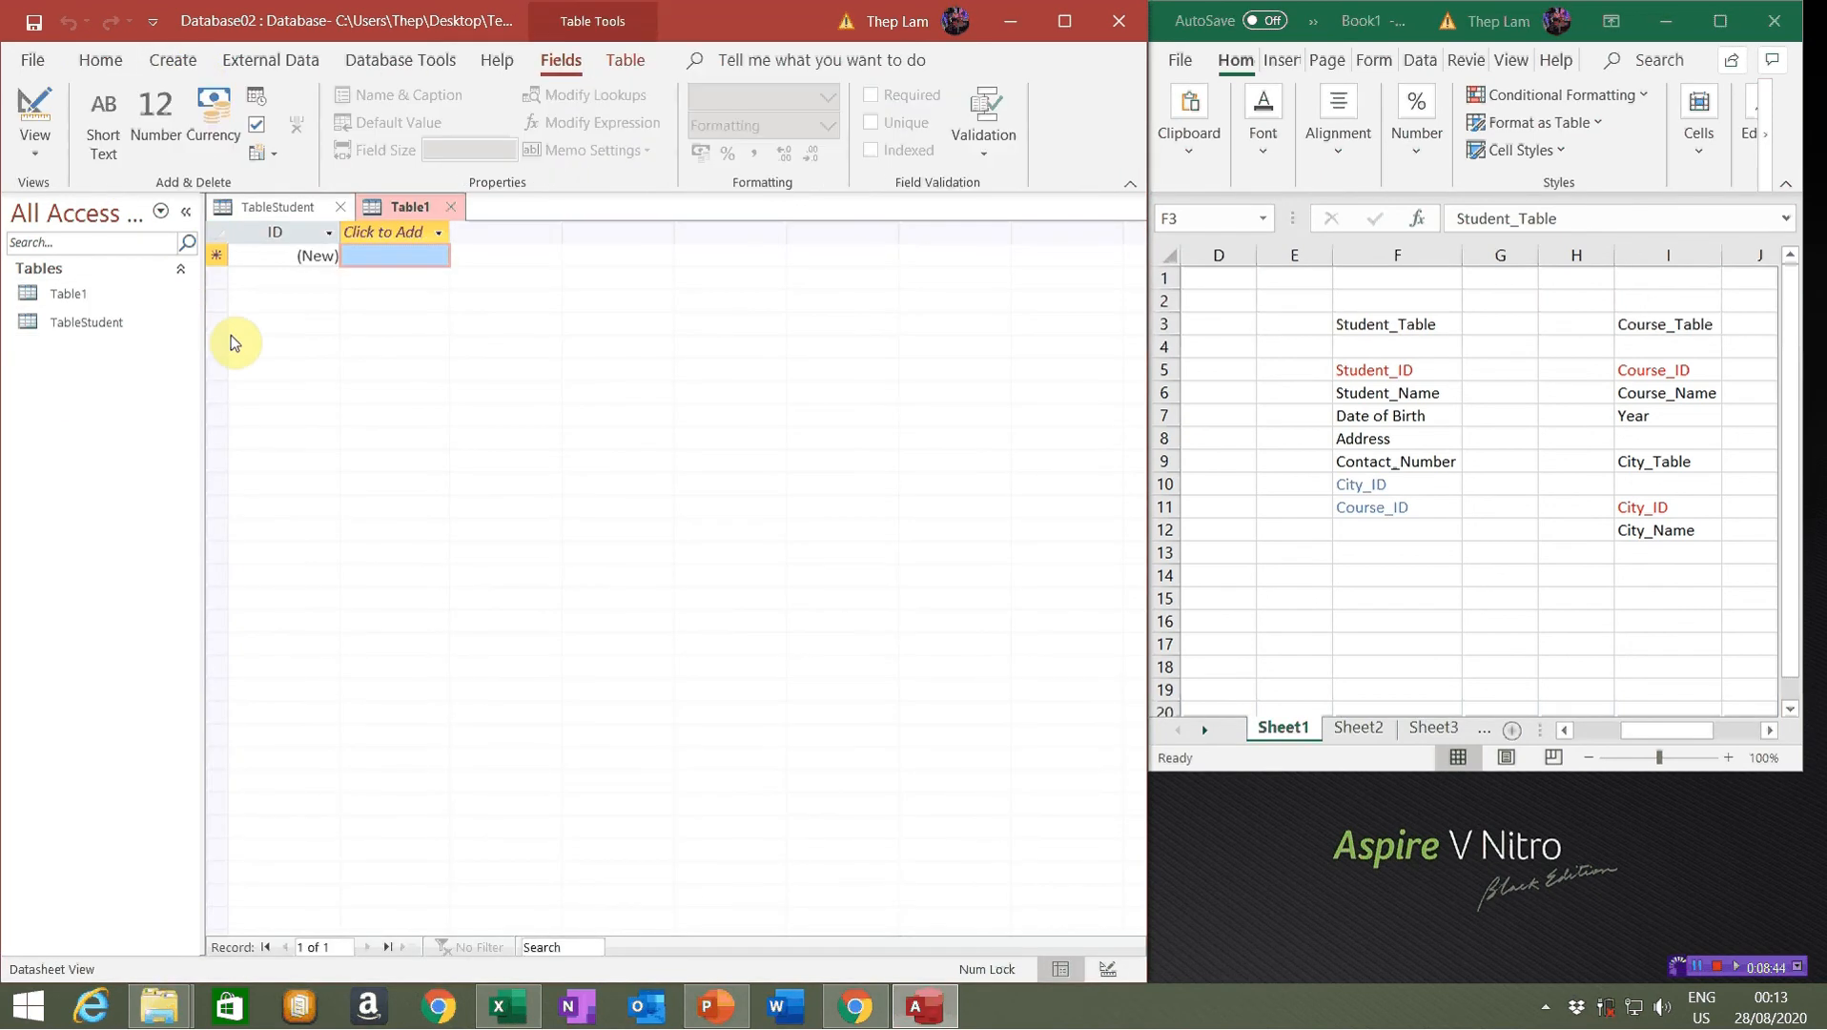
click(33, 21)
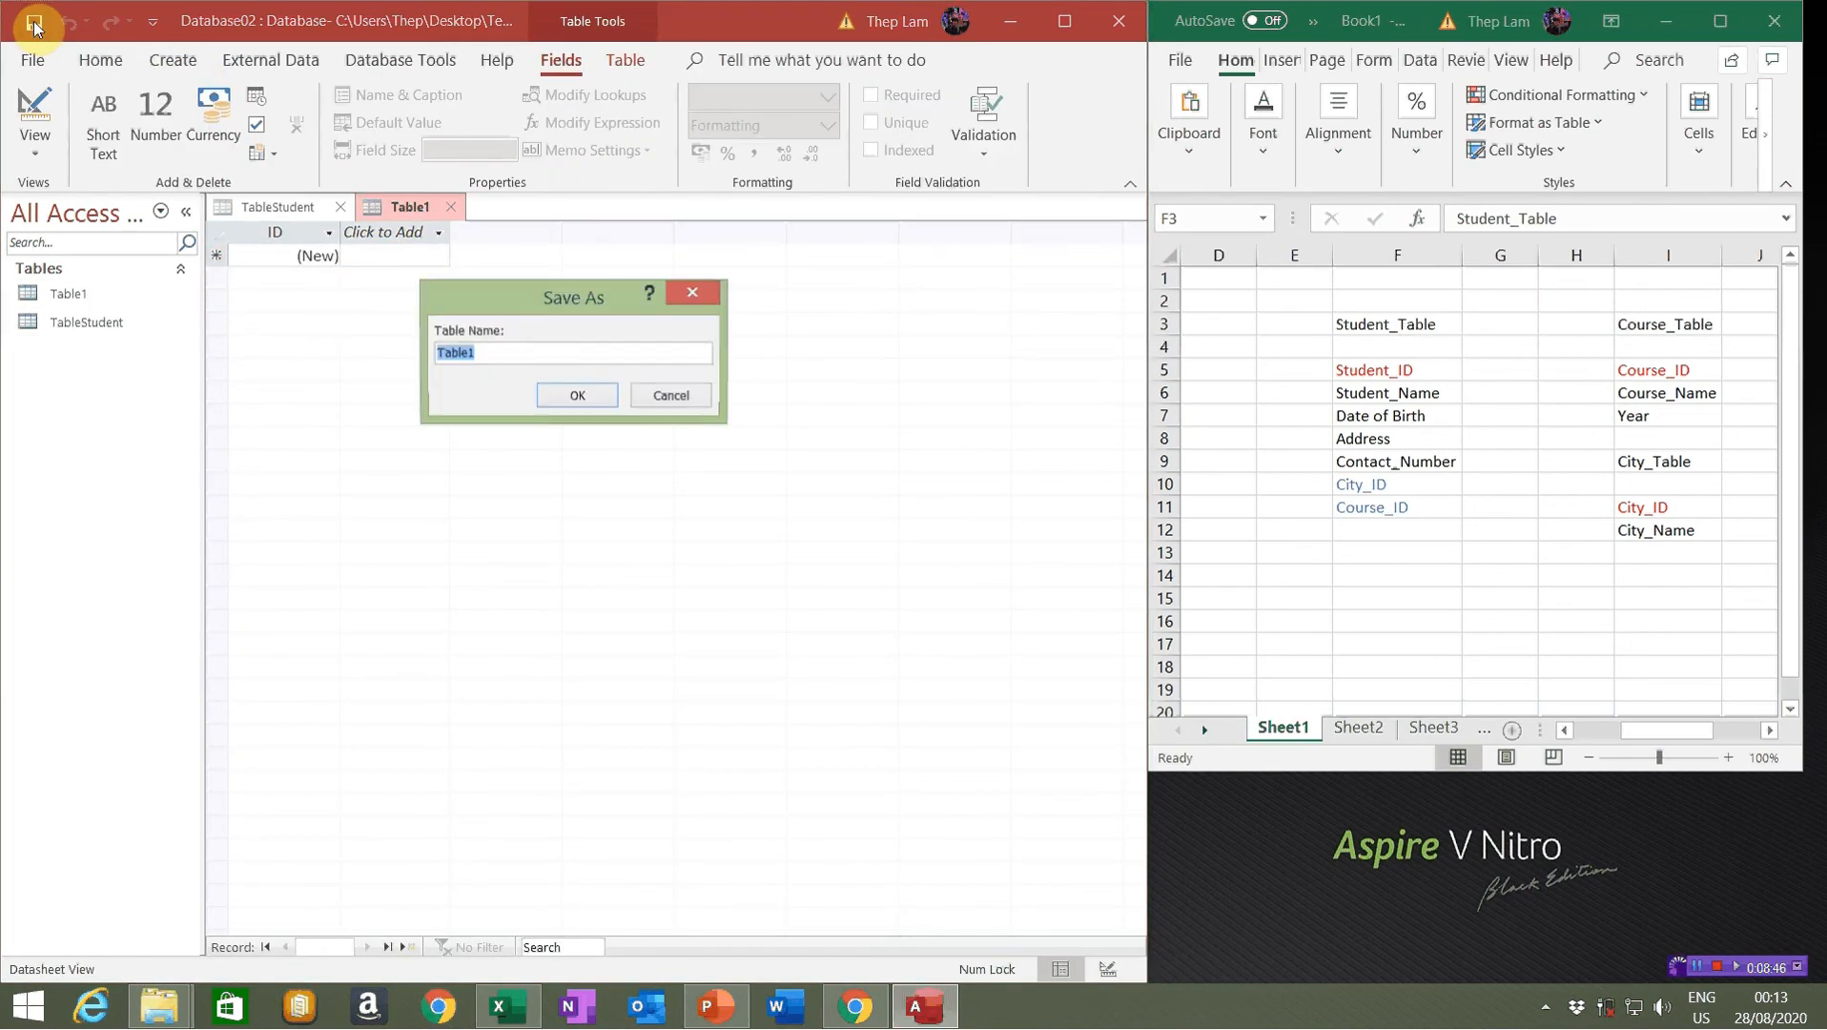
click(508, 354)
key(BackSpace)
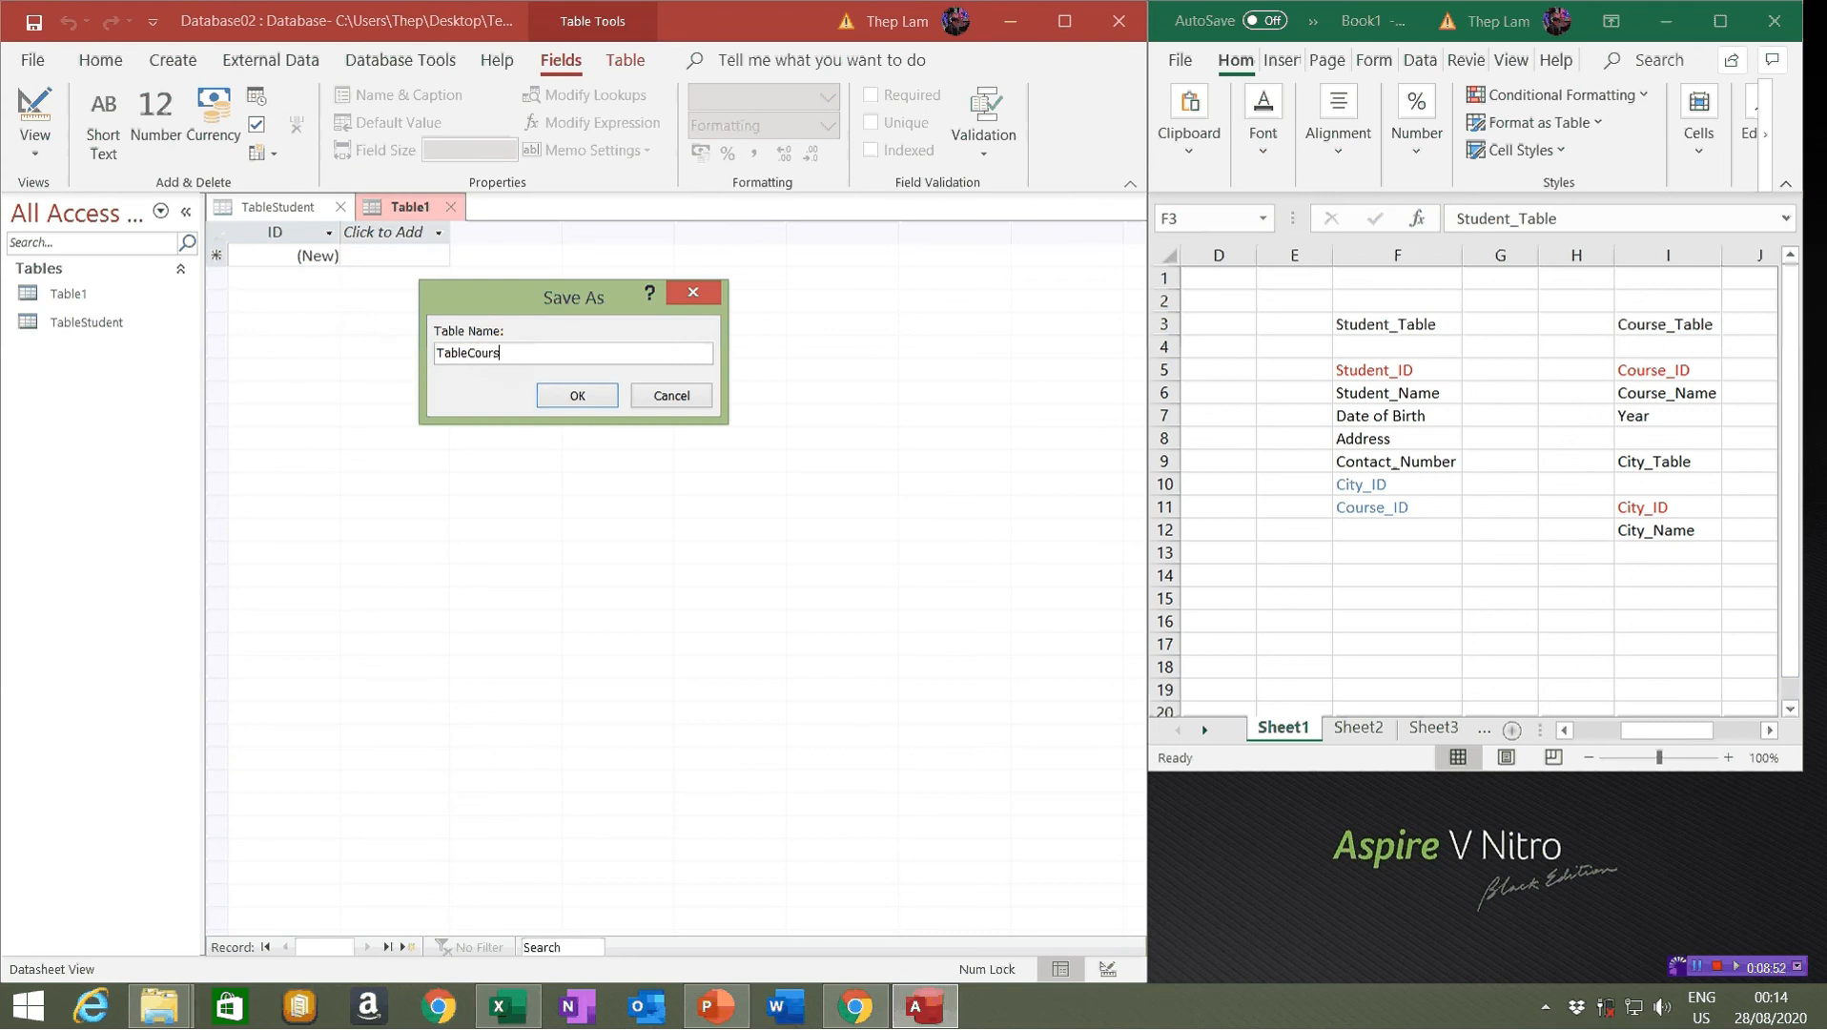
click(585, 405)
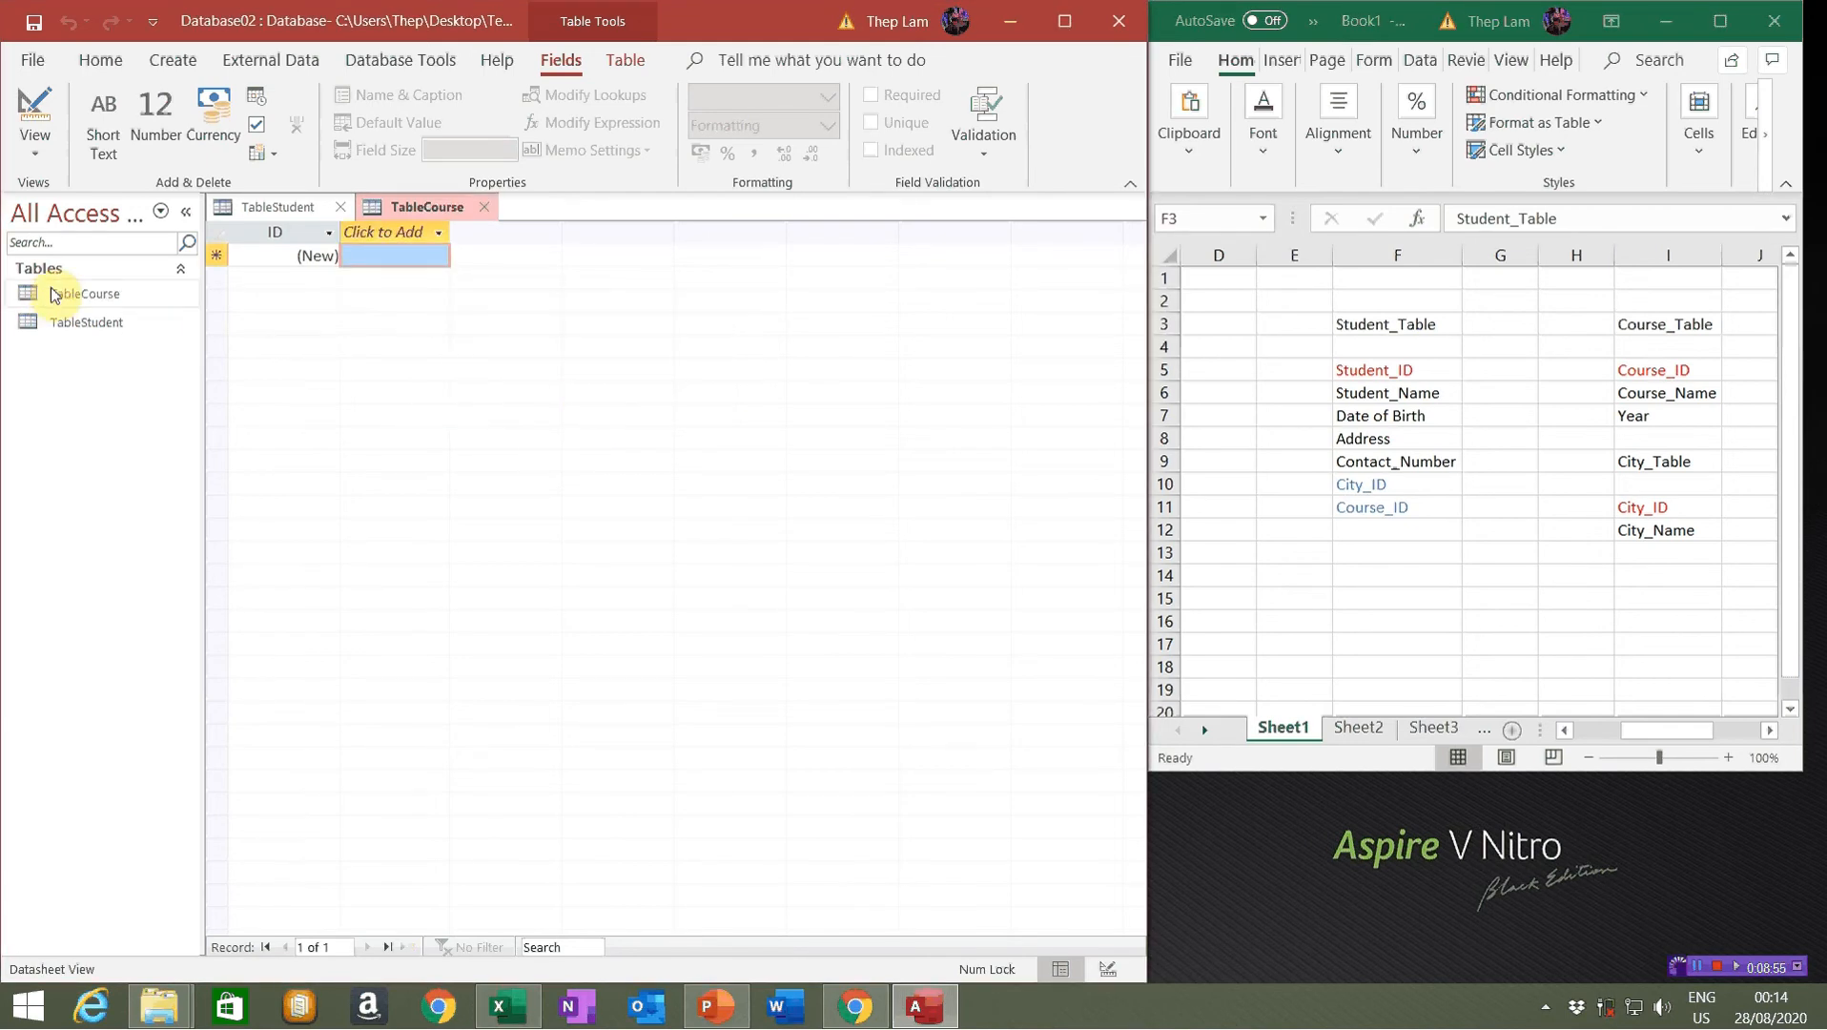
Switch TableCourse to Design View and delete its default ID field together with the primary key
click(29, 159)
click(100, 263)
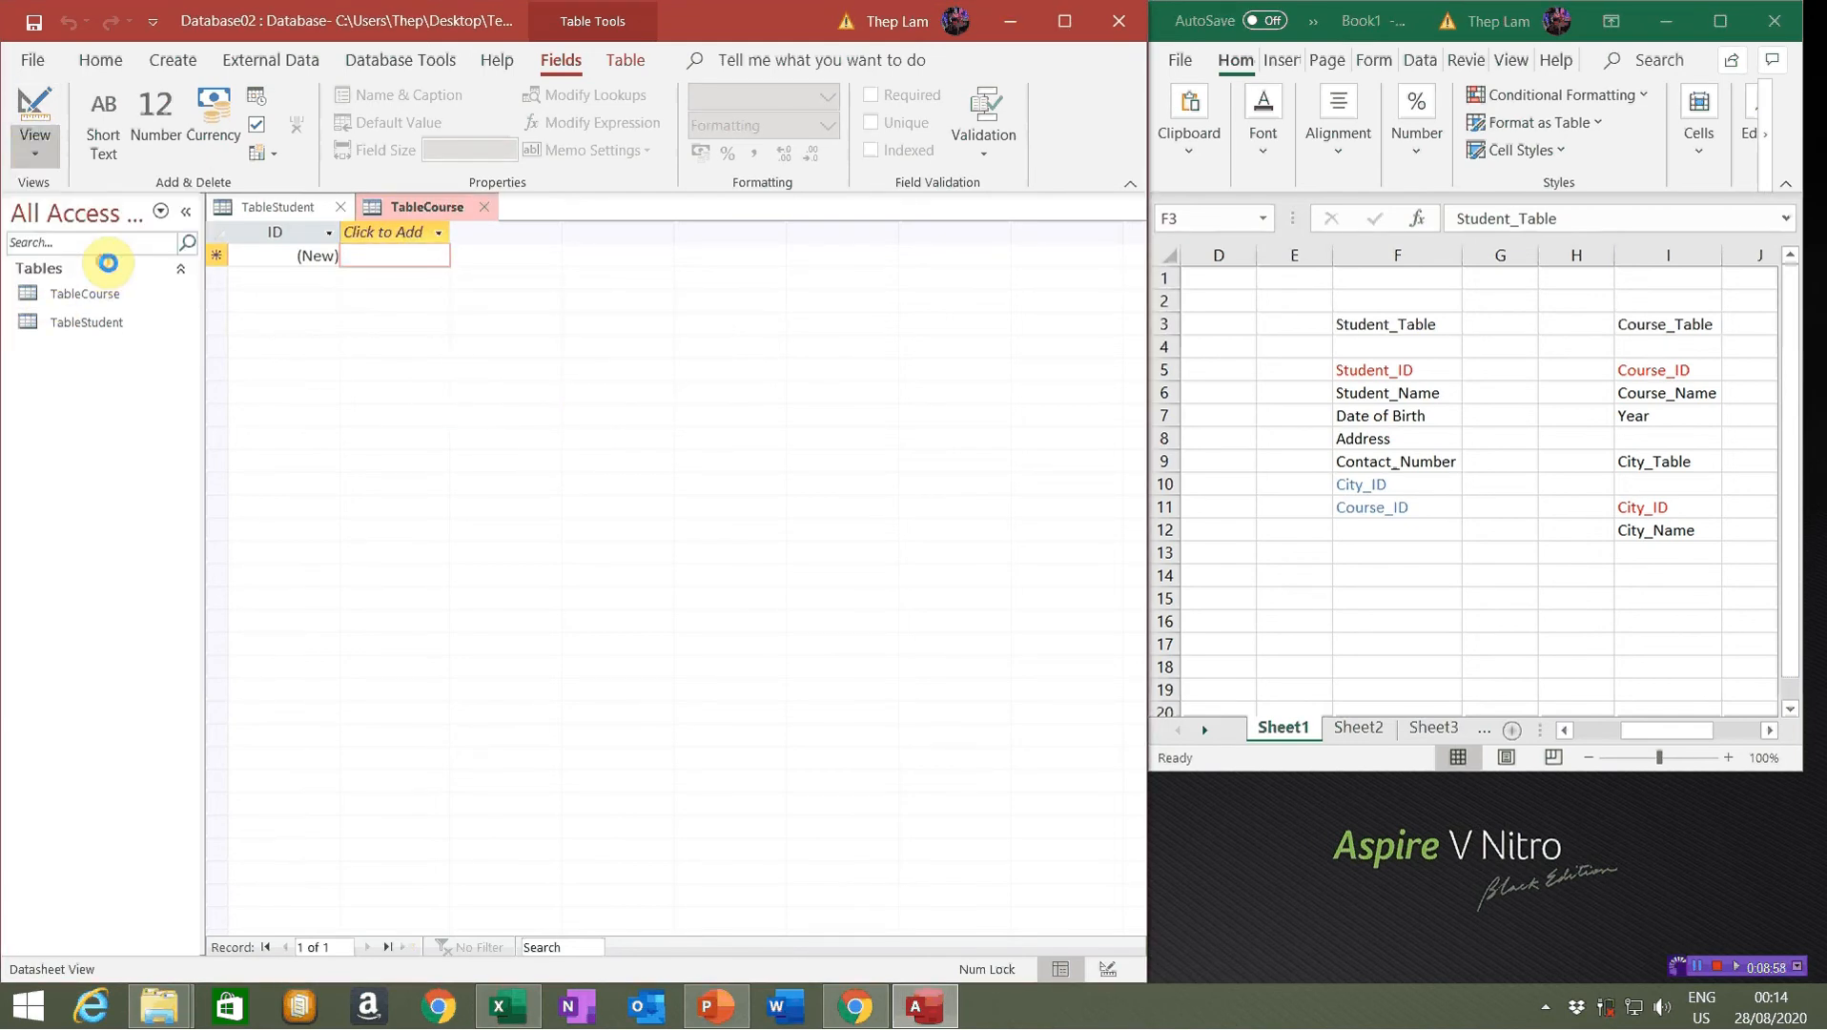
click(218, 257)
right_click(218, 256)
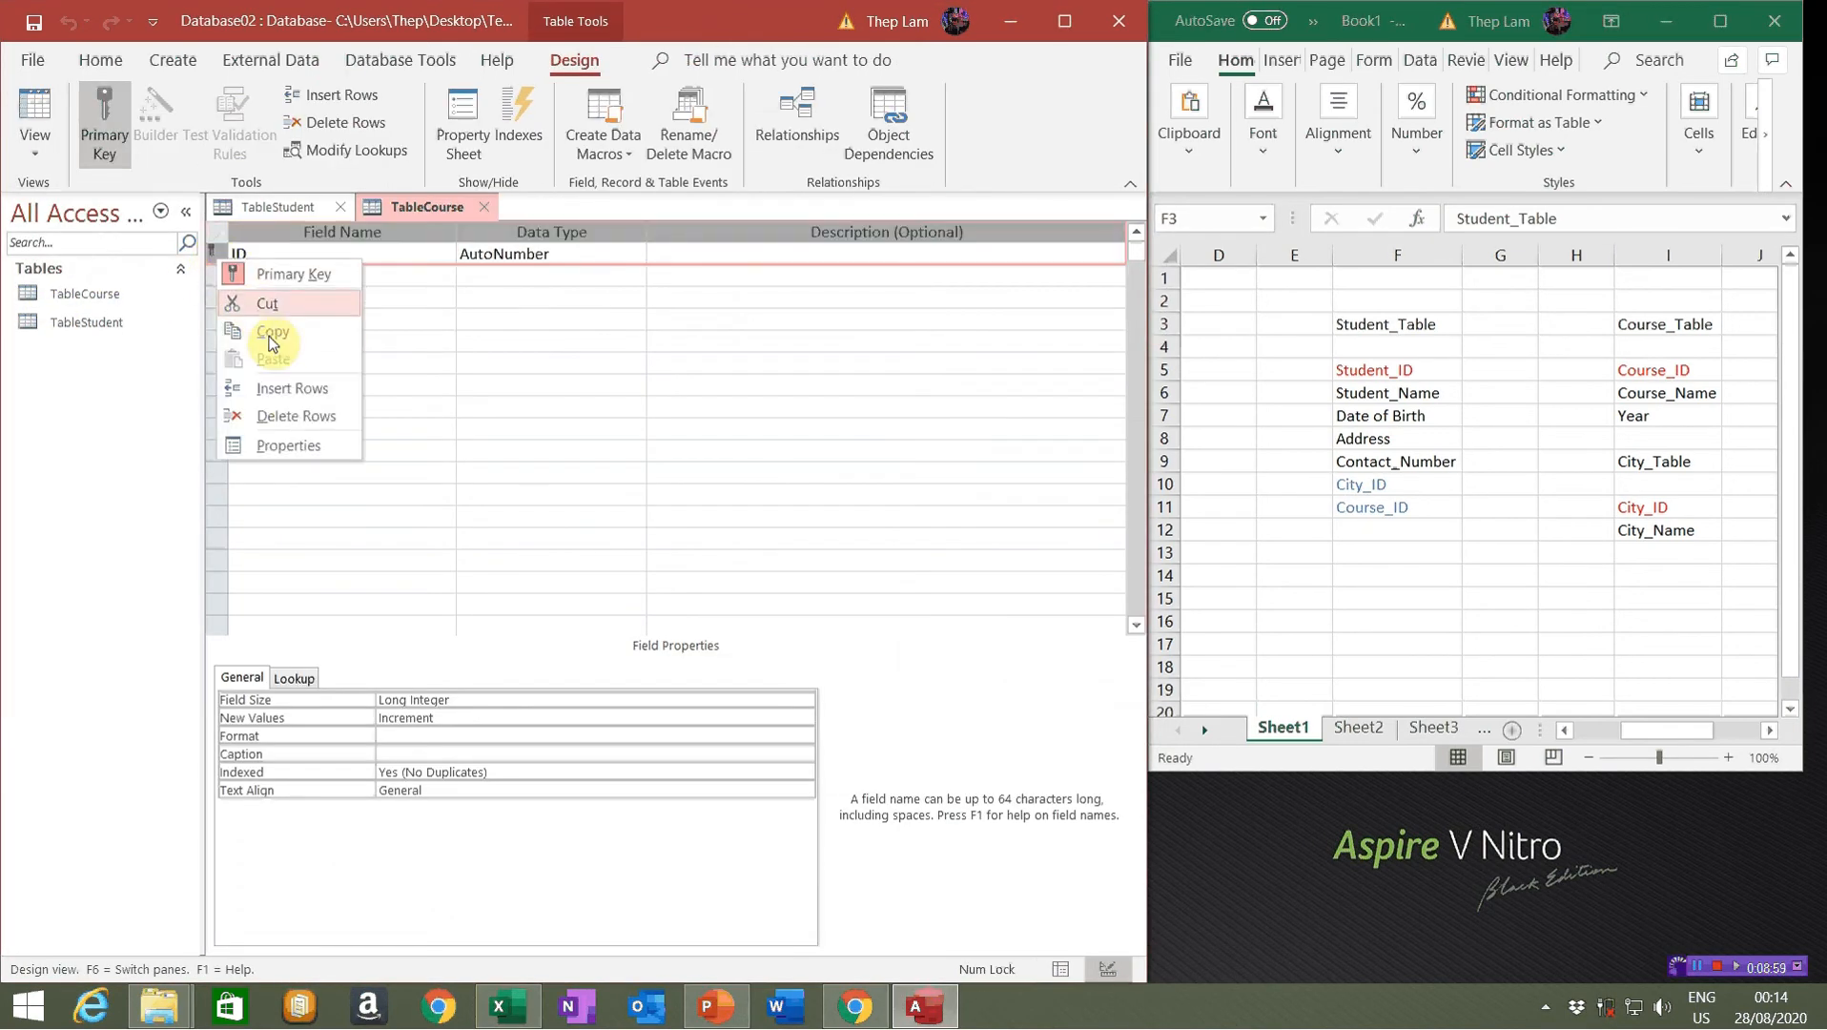
click(291, 417)
click(875, 578)
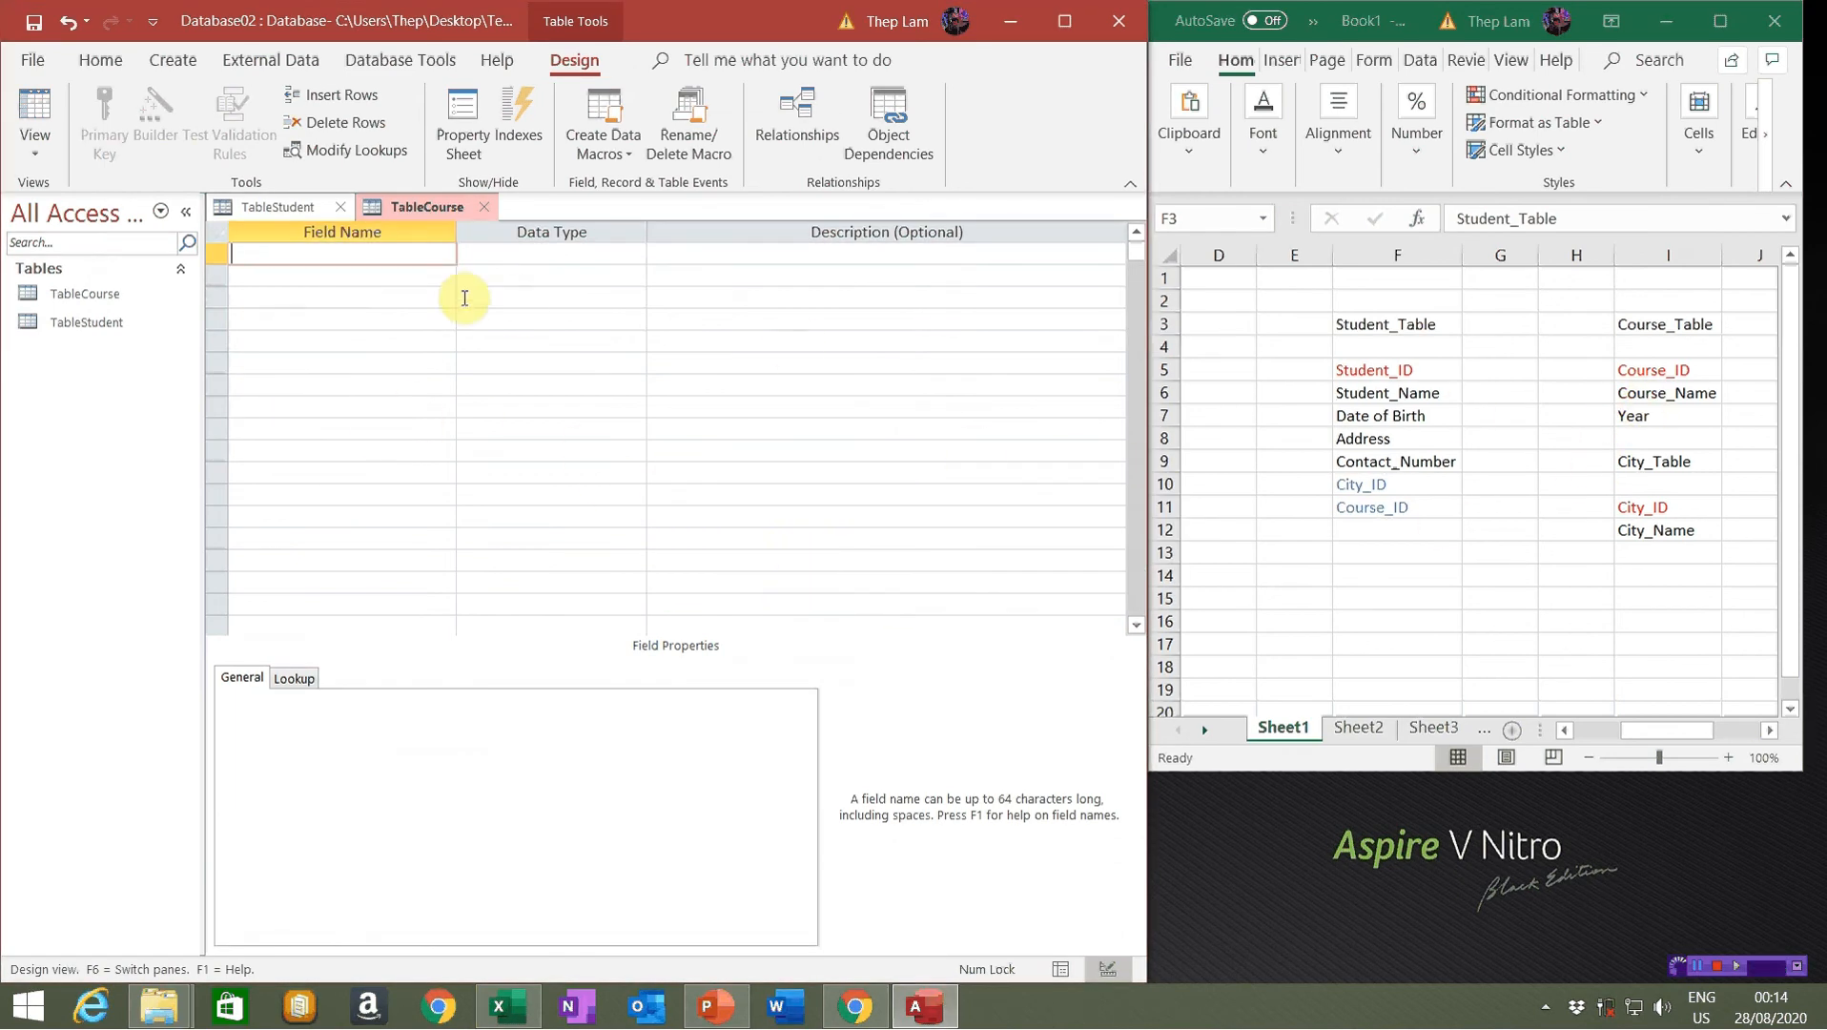
Add a Course_ID field of type Short Text to TableCourse, with field size 6 and the caption Mã khóa học
text(Course_ID)
click(531, 251)
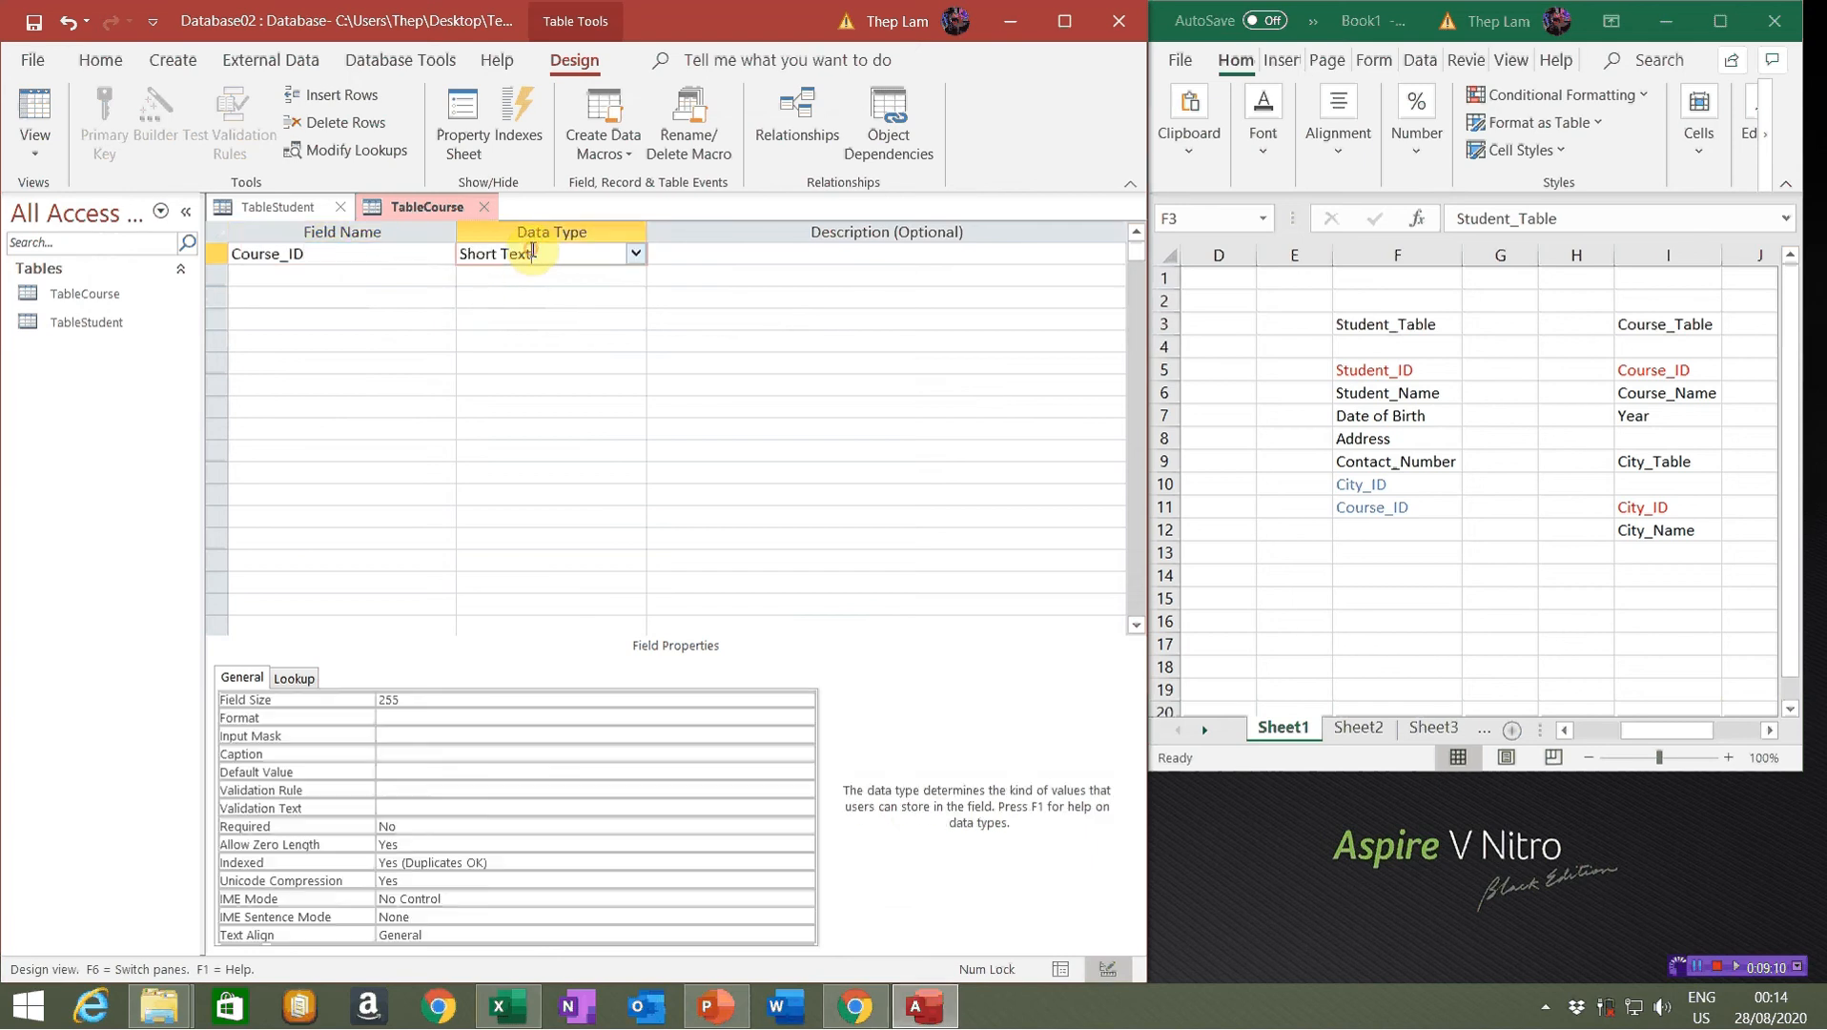
drag(421, 699, 380, 701)
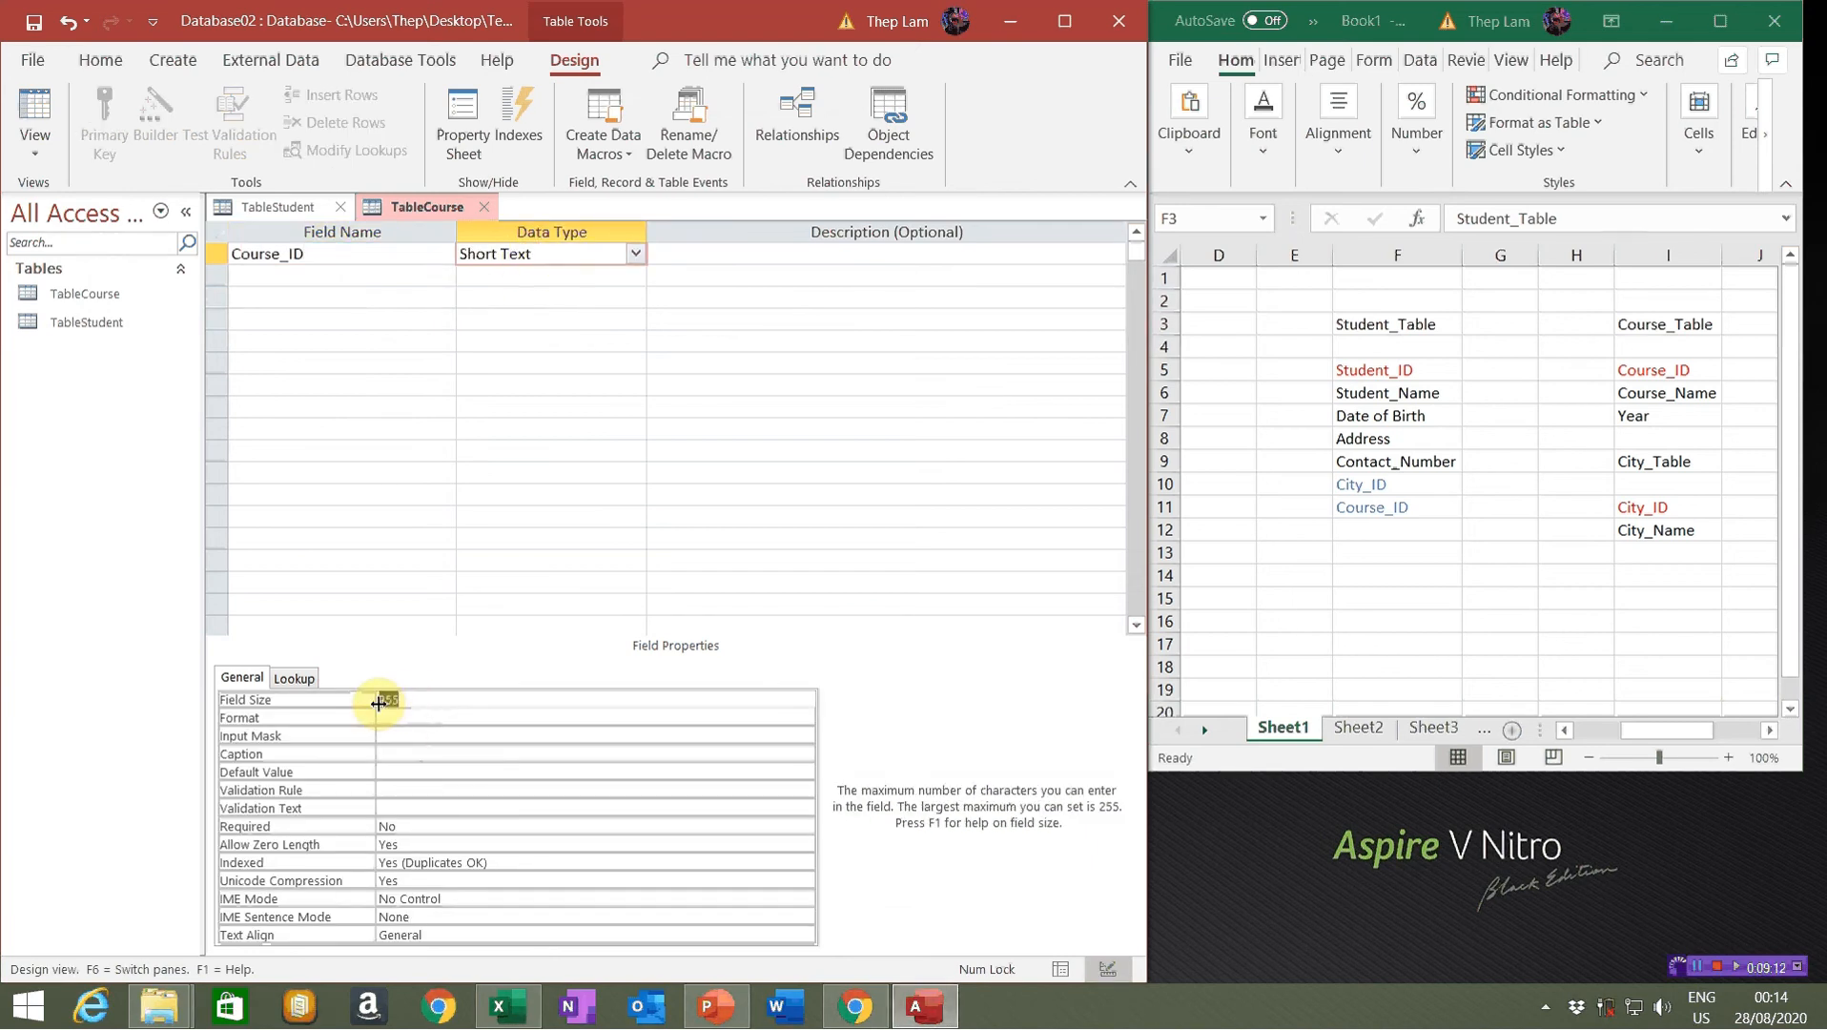
text(6)
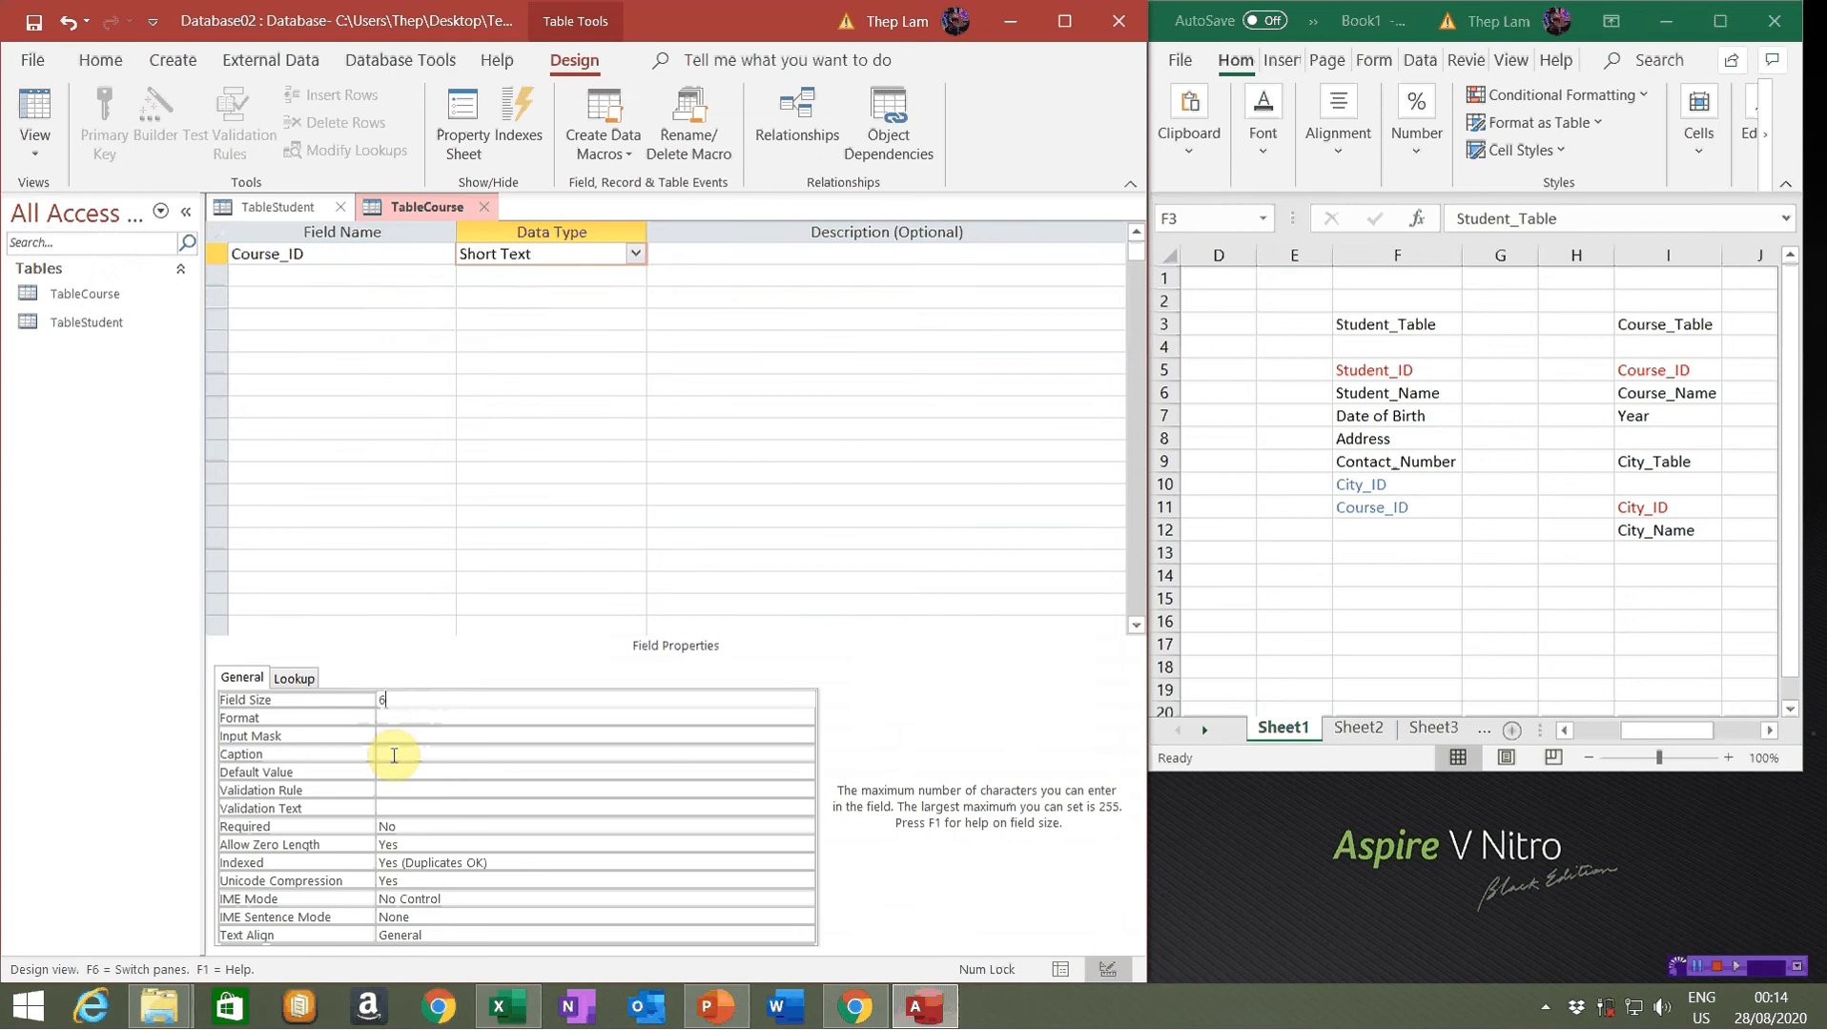
click(394, 754)
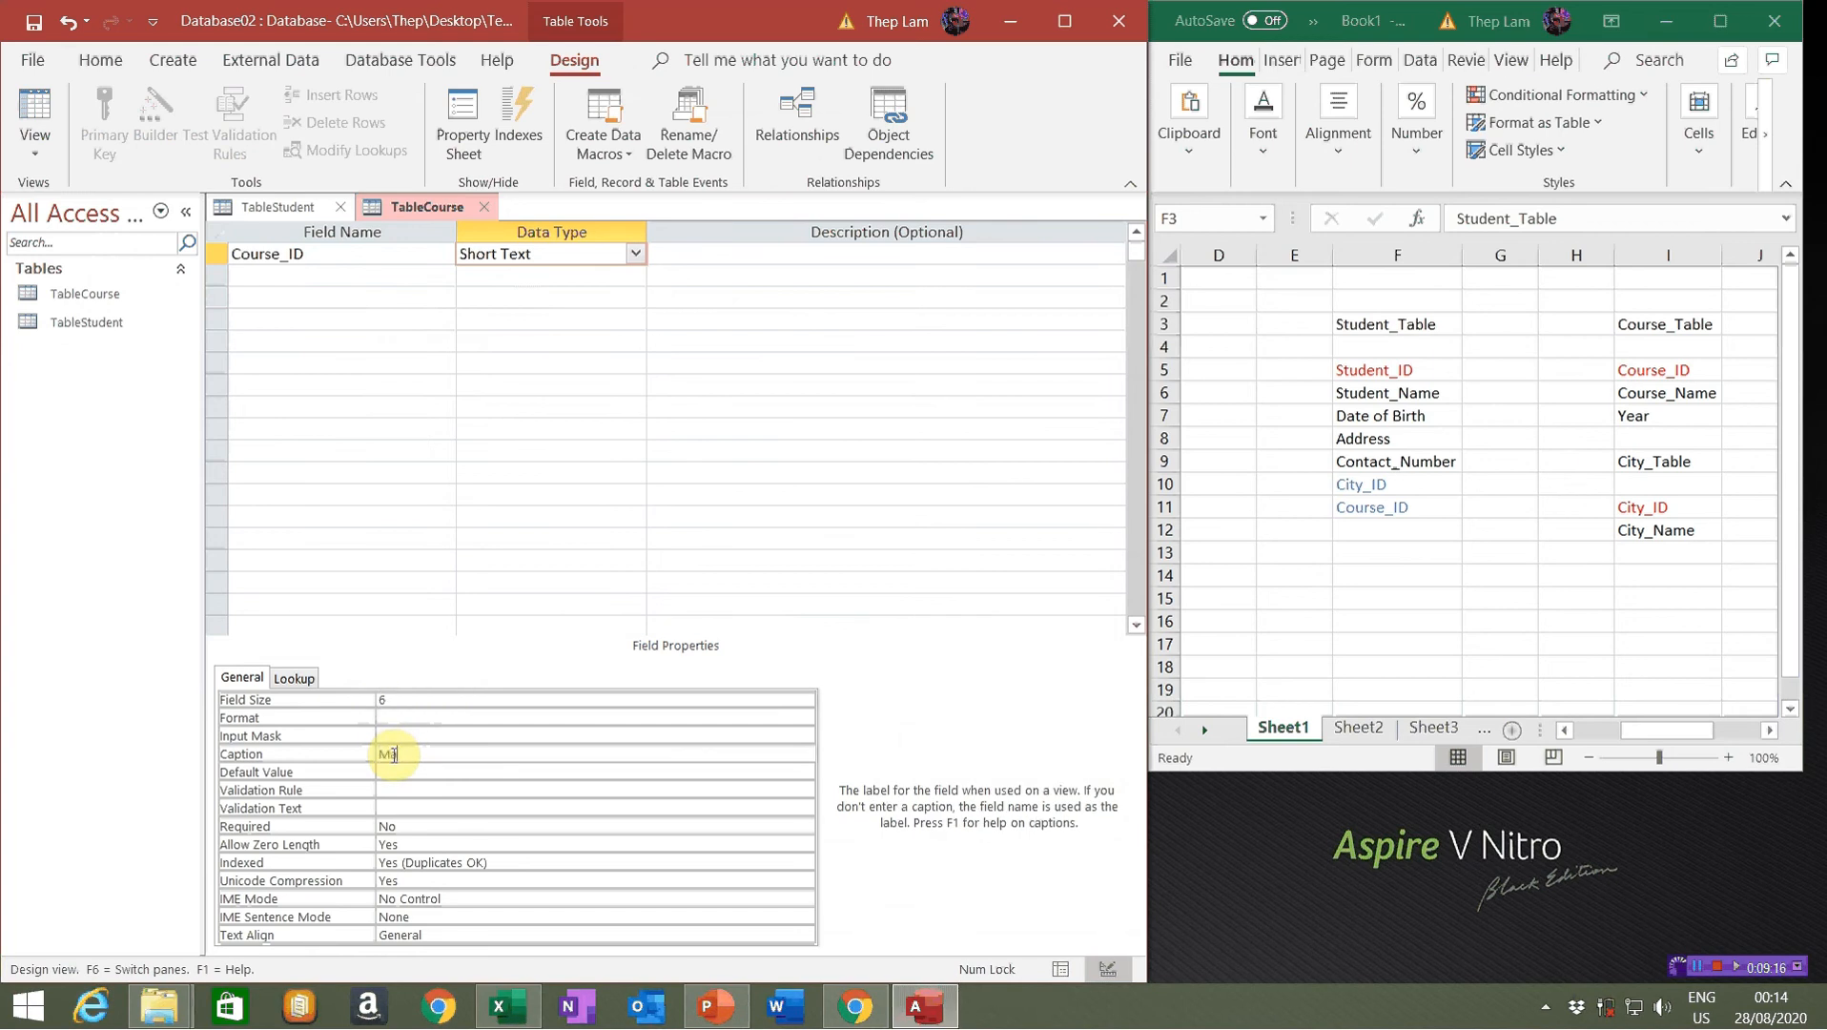
text(Mã kho)
text(a học)
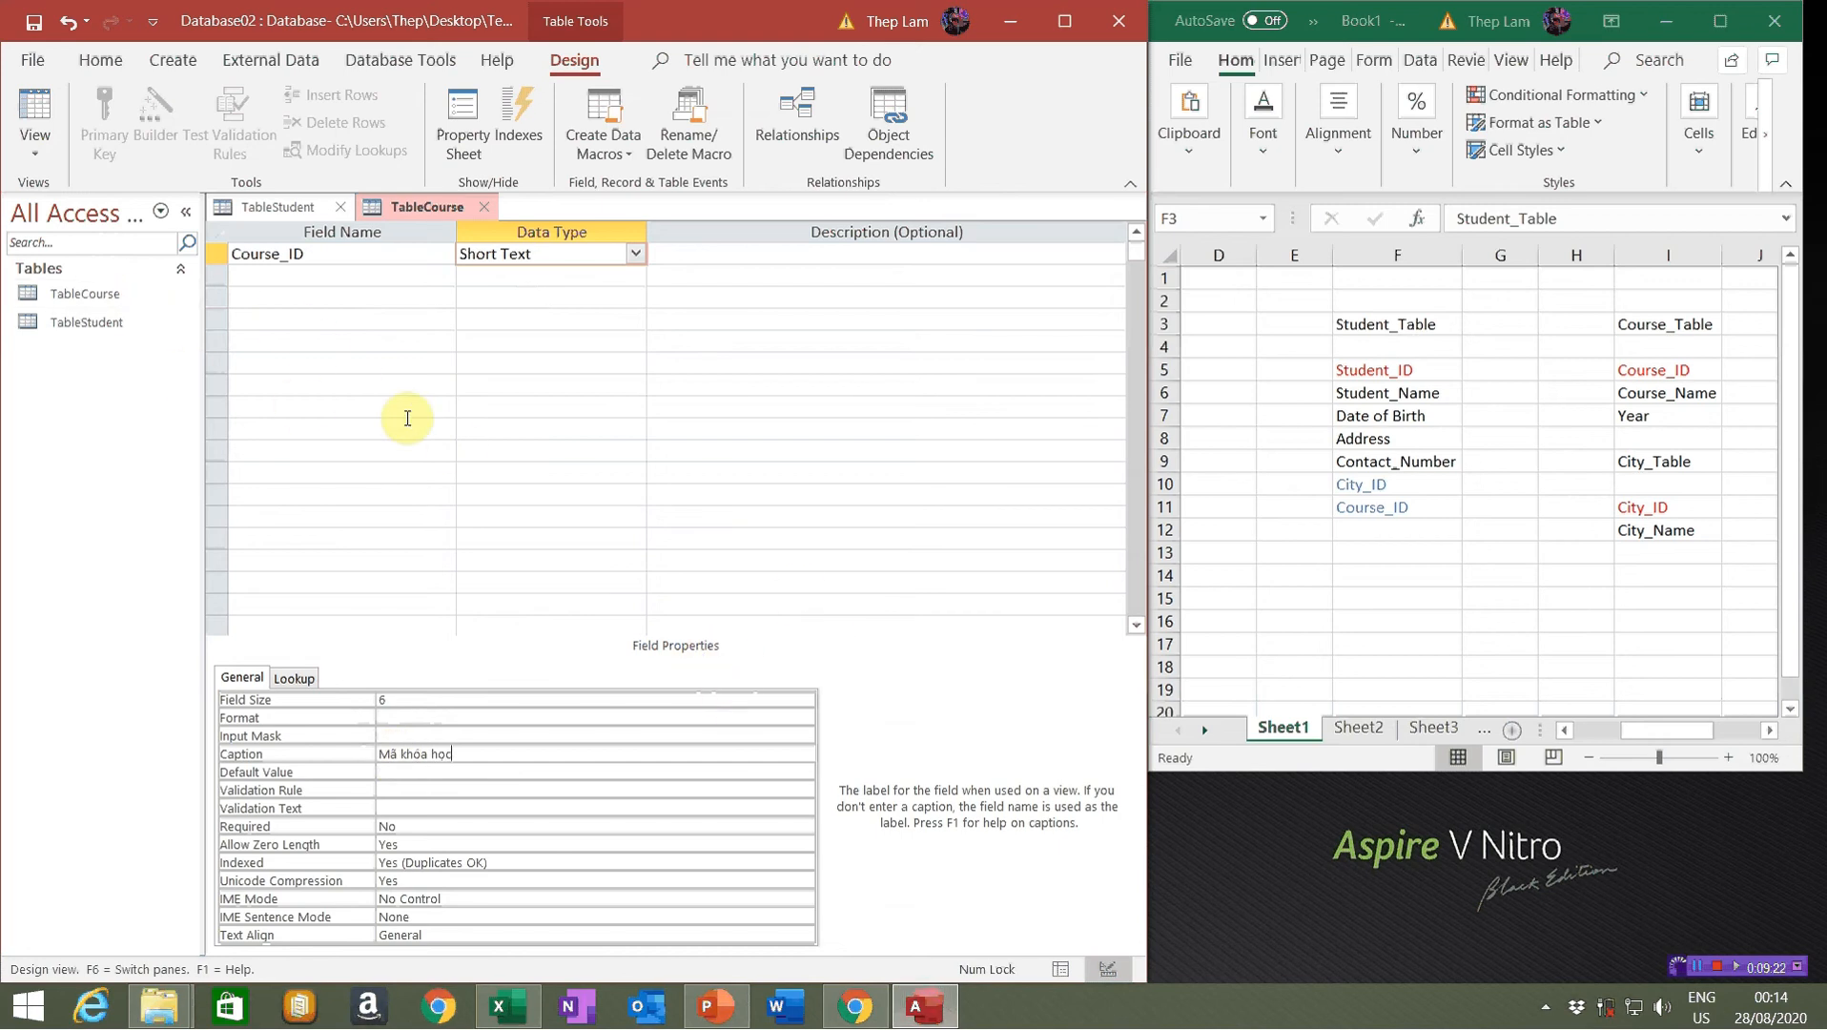
Add a Course_name field of type Short Text below Course_ID, with the caption Tên khóa học
click(341, 274)
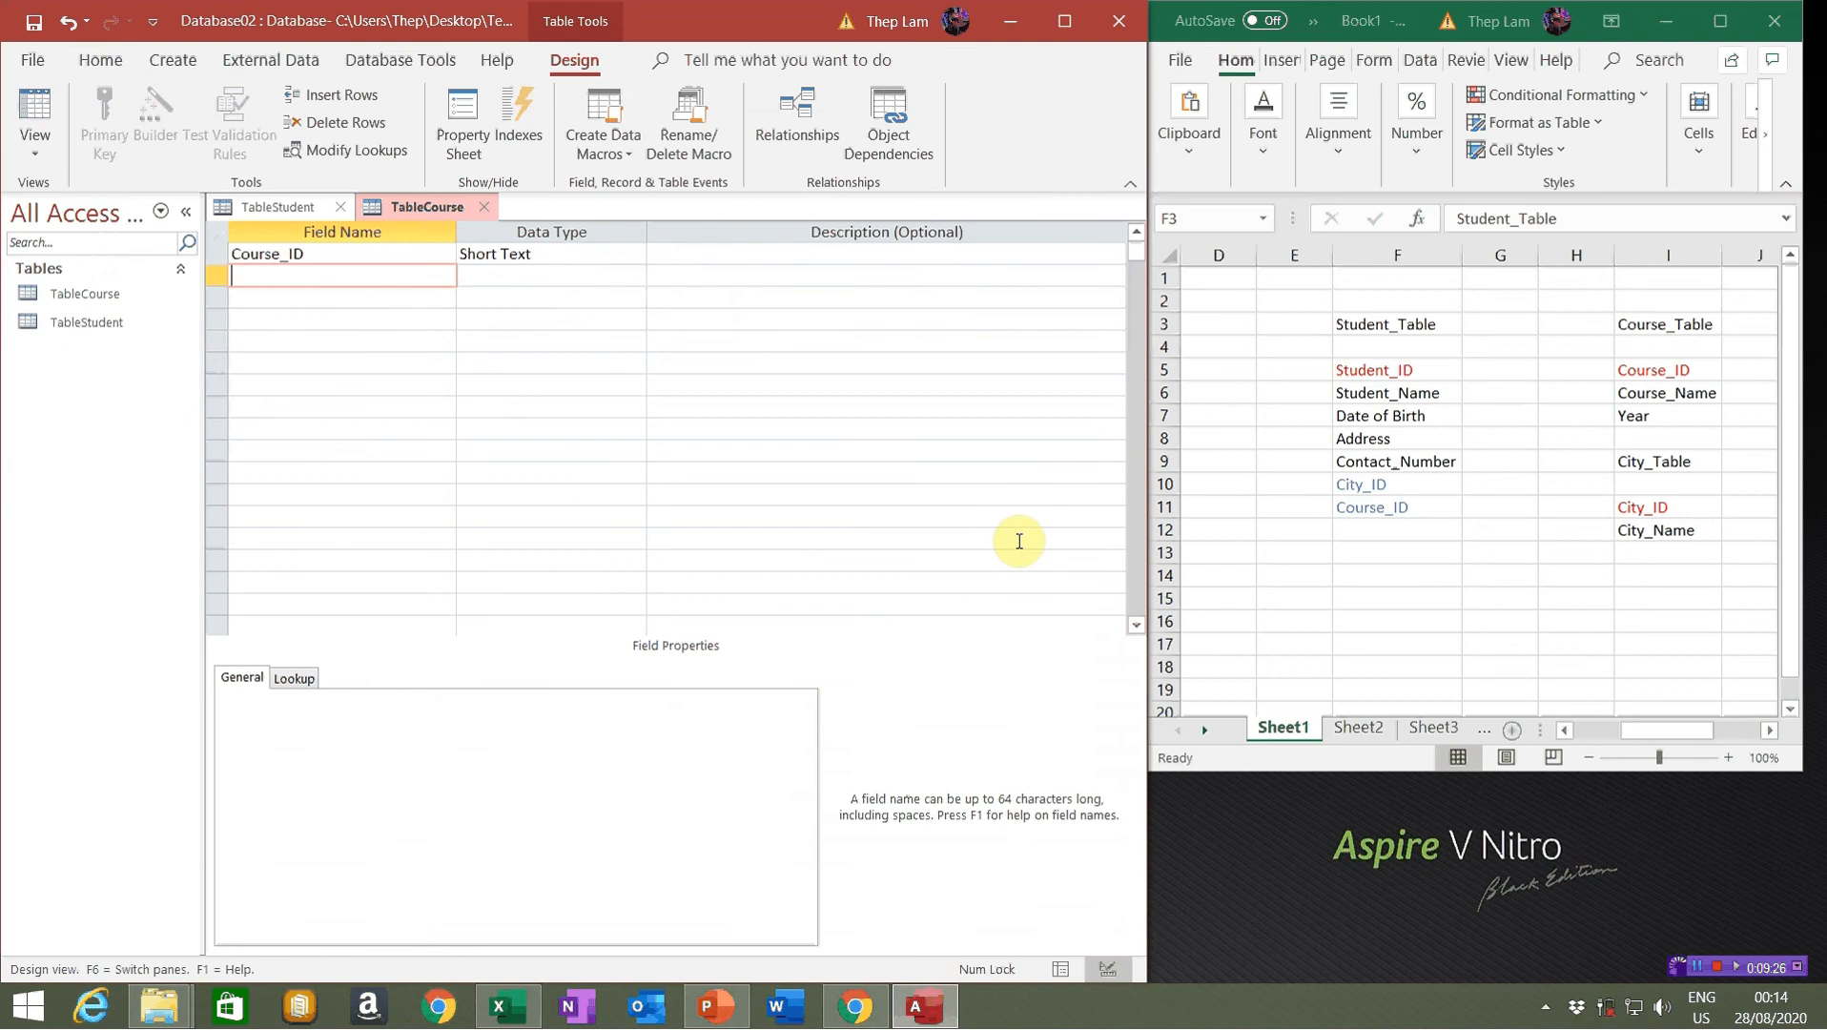
text(Name)
key(BackSpace)
key(BackSpace)
key(BackSpace)
text(Course_name)
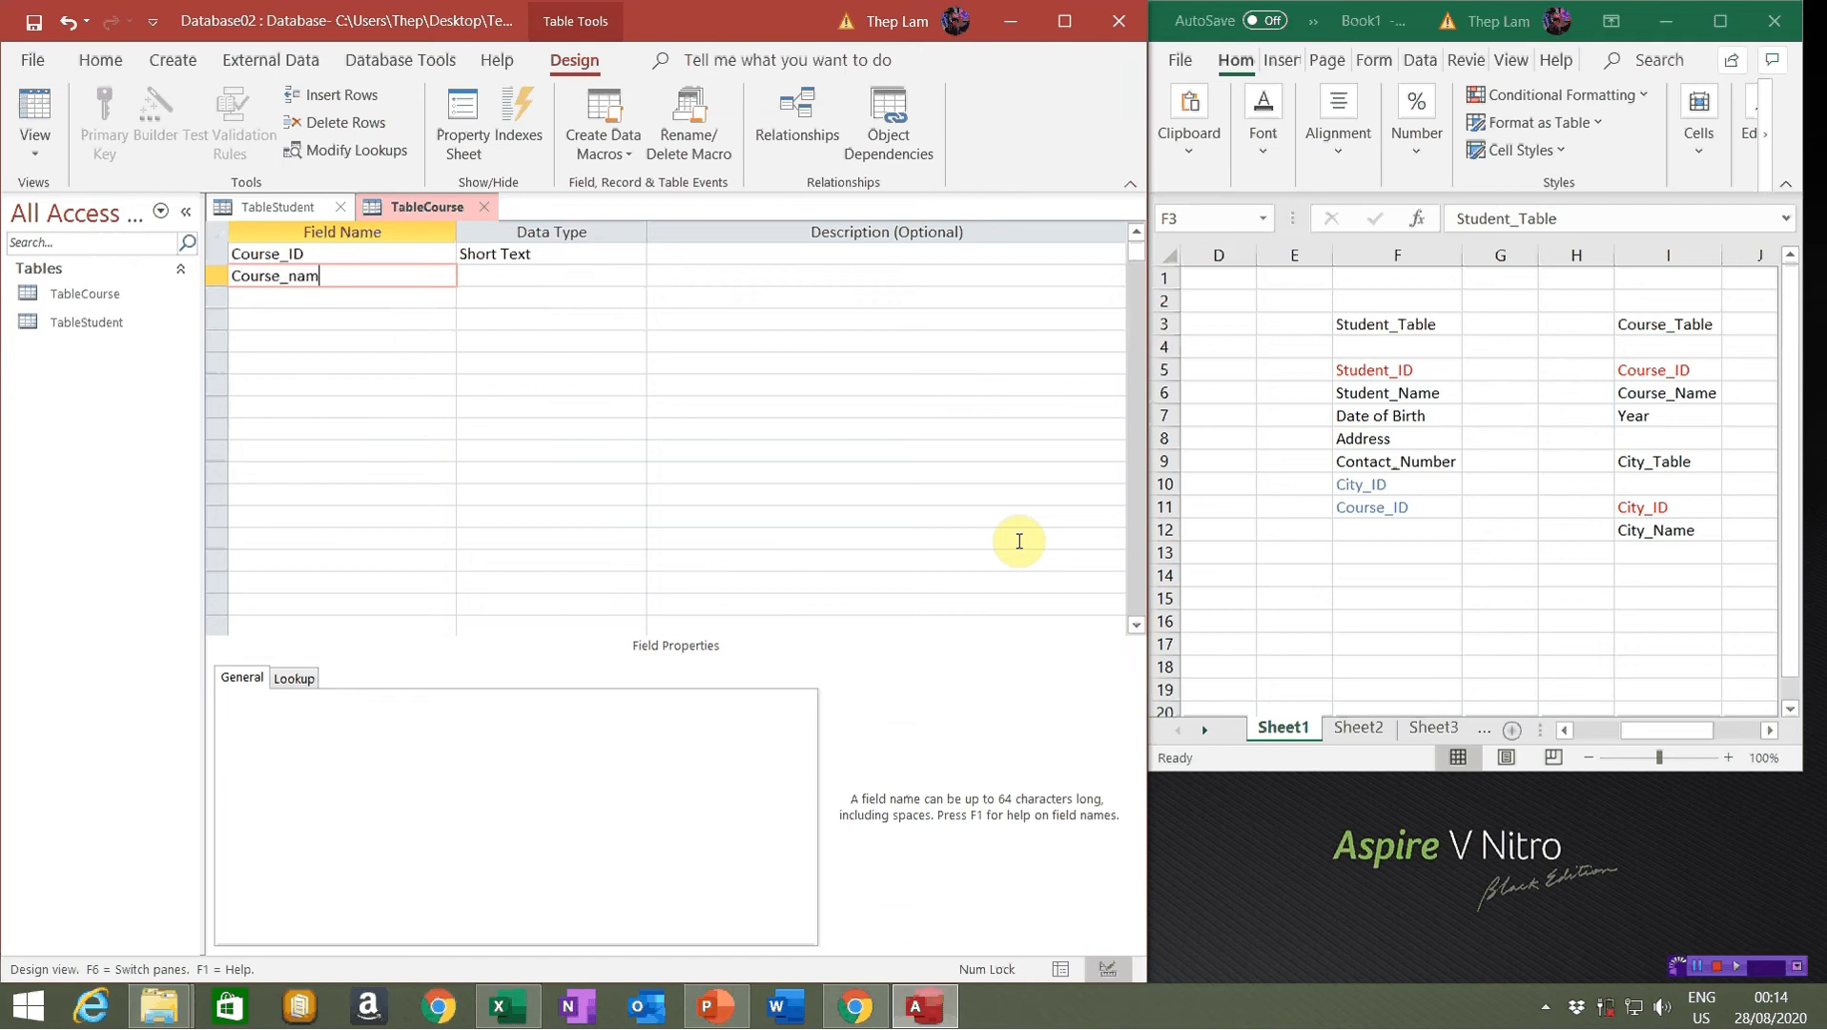
click(590, 270)
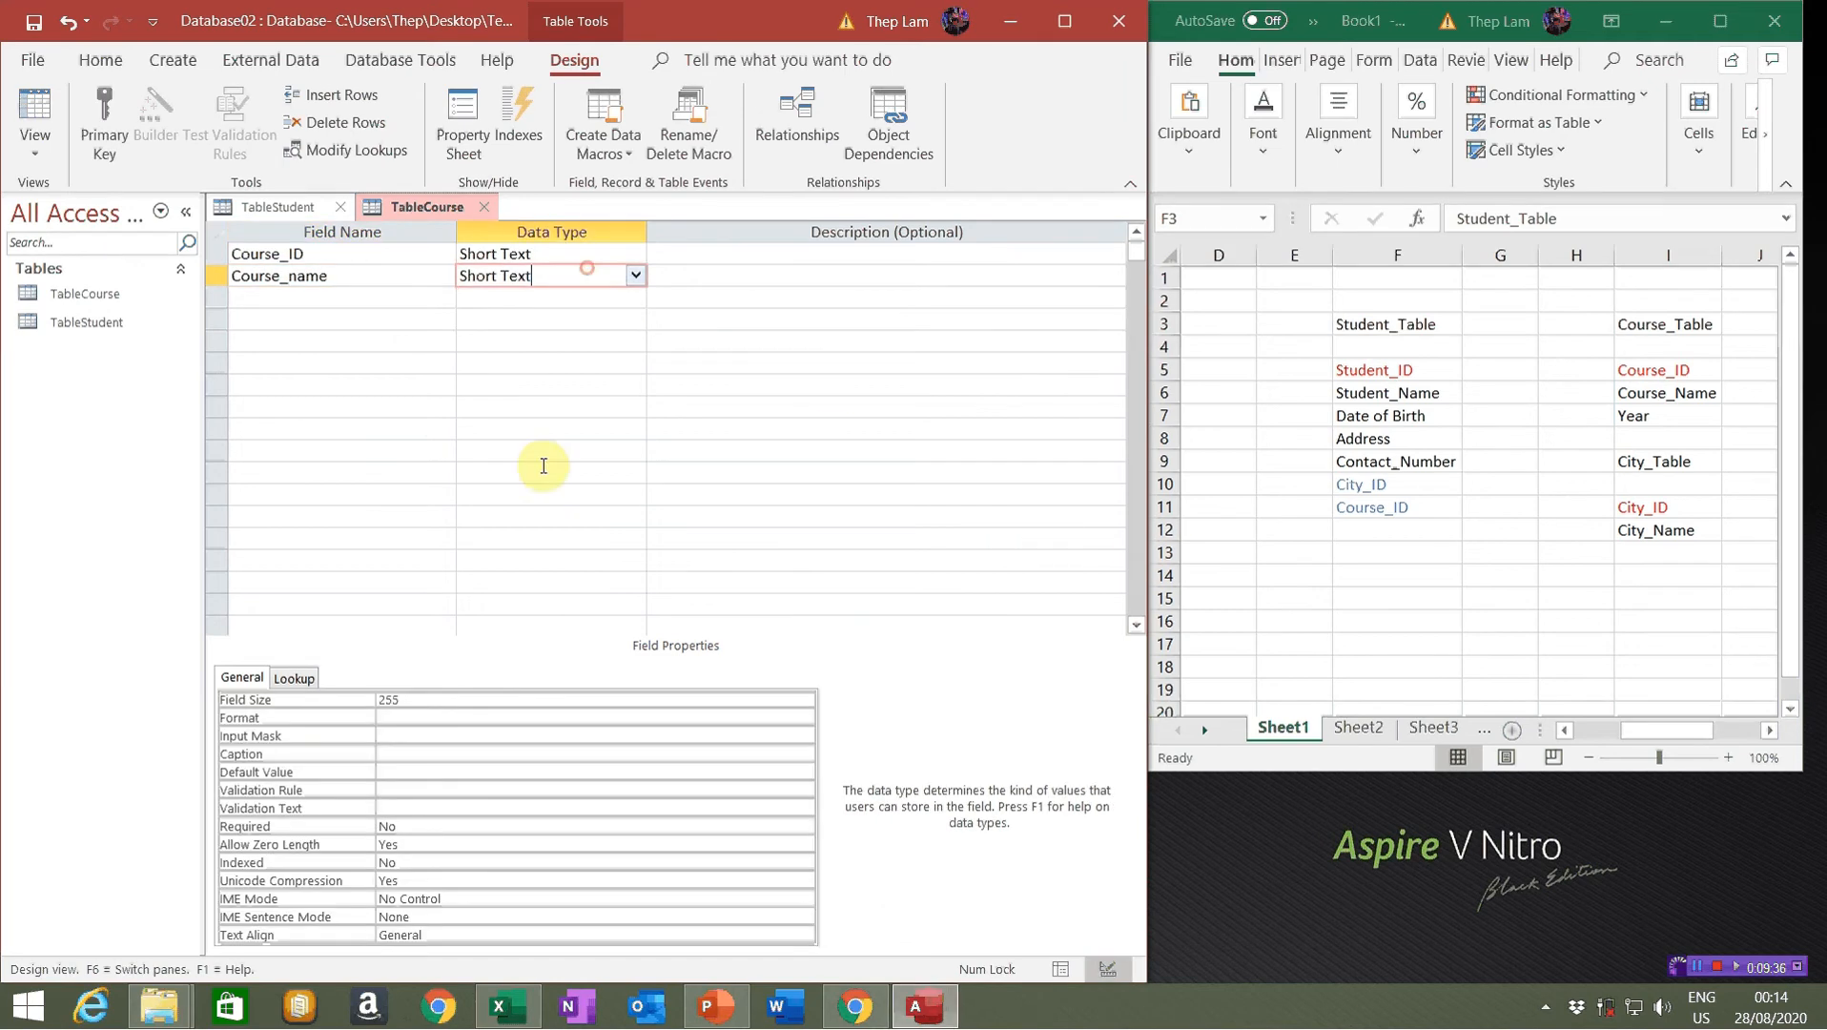
click(393, 701)
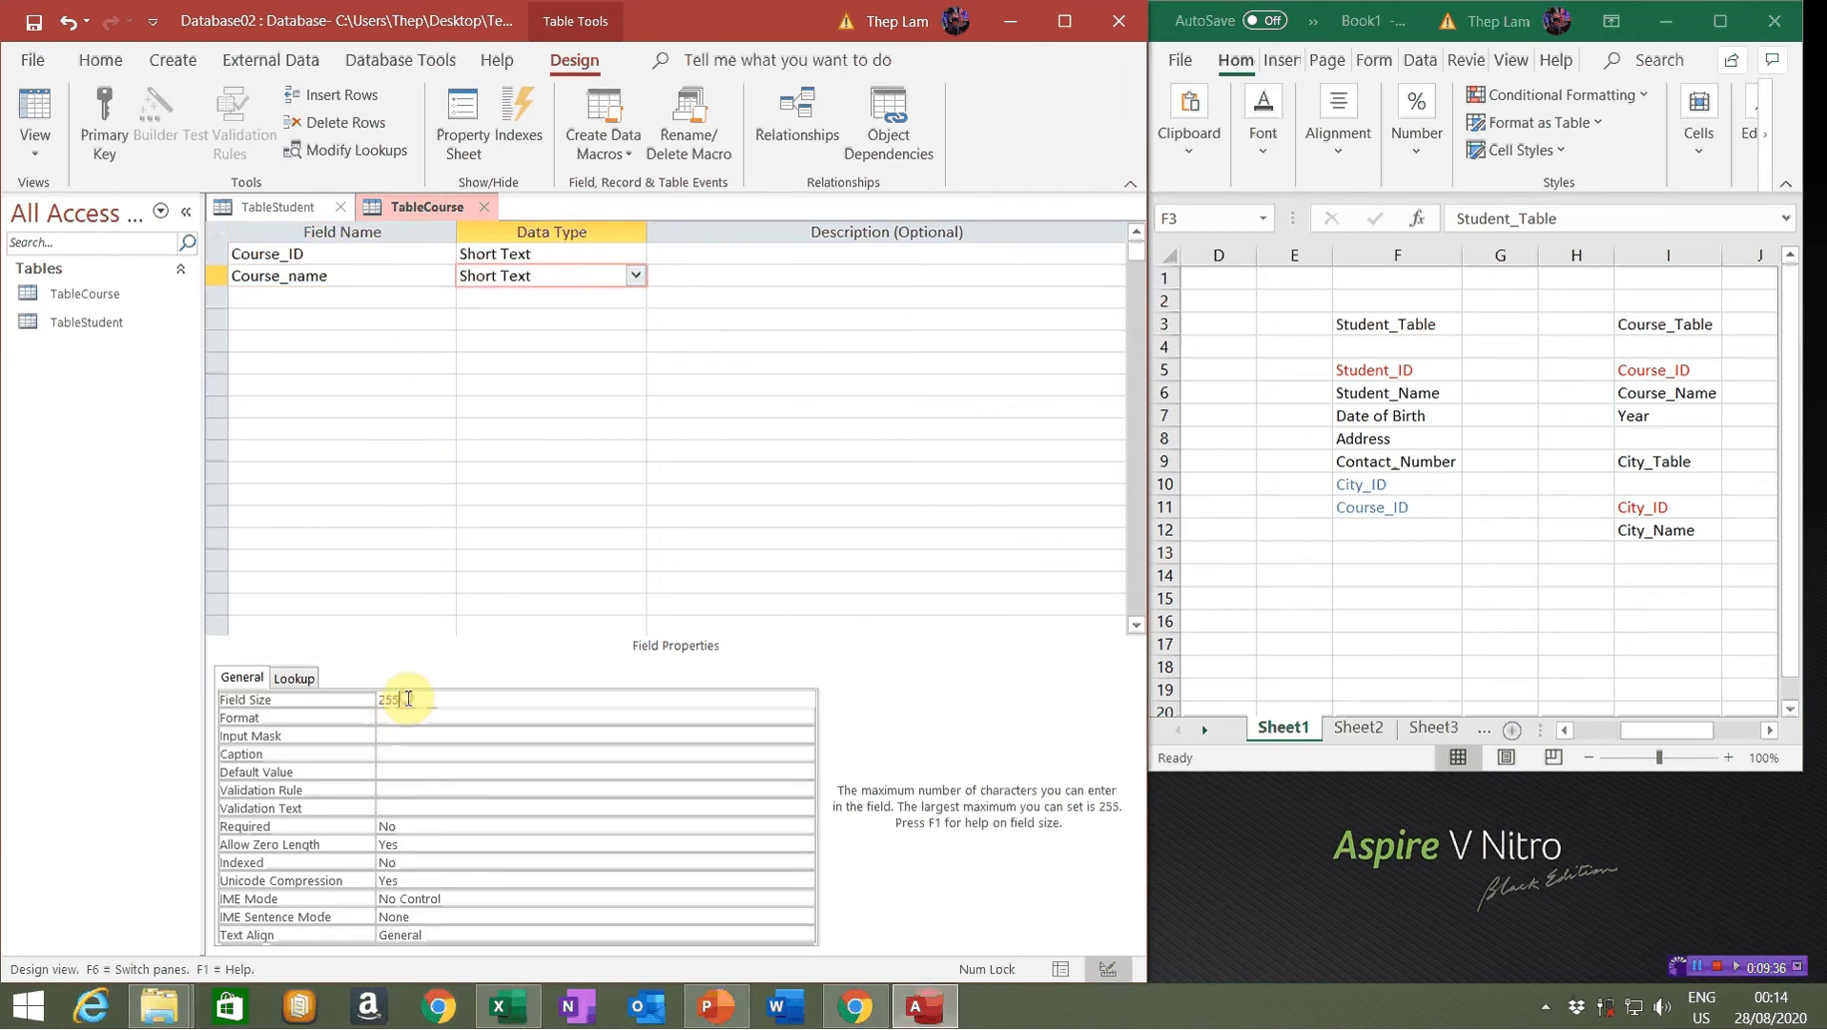
click(382, 753)
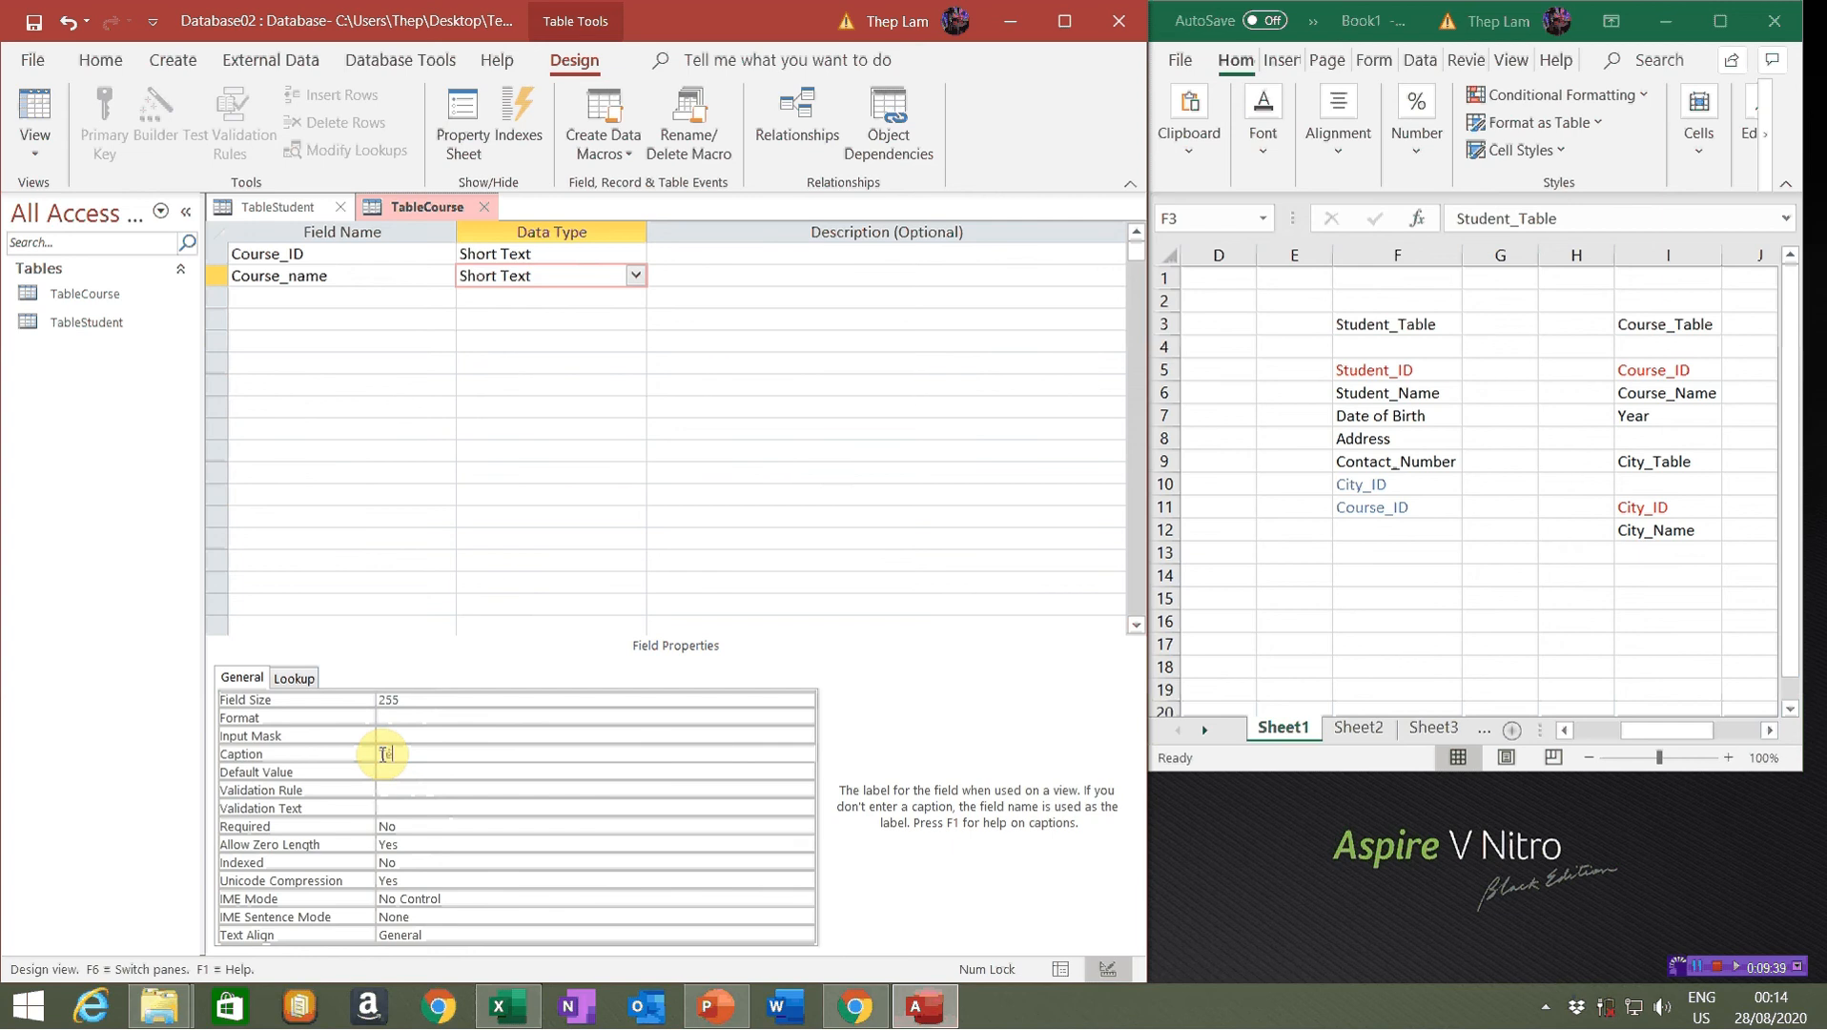
text(Tên khóa hoc)
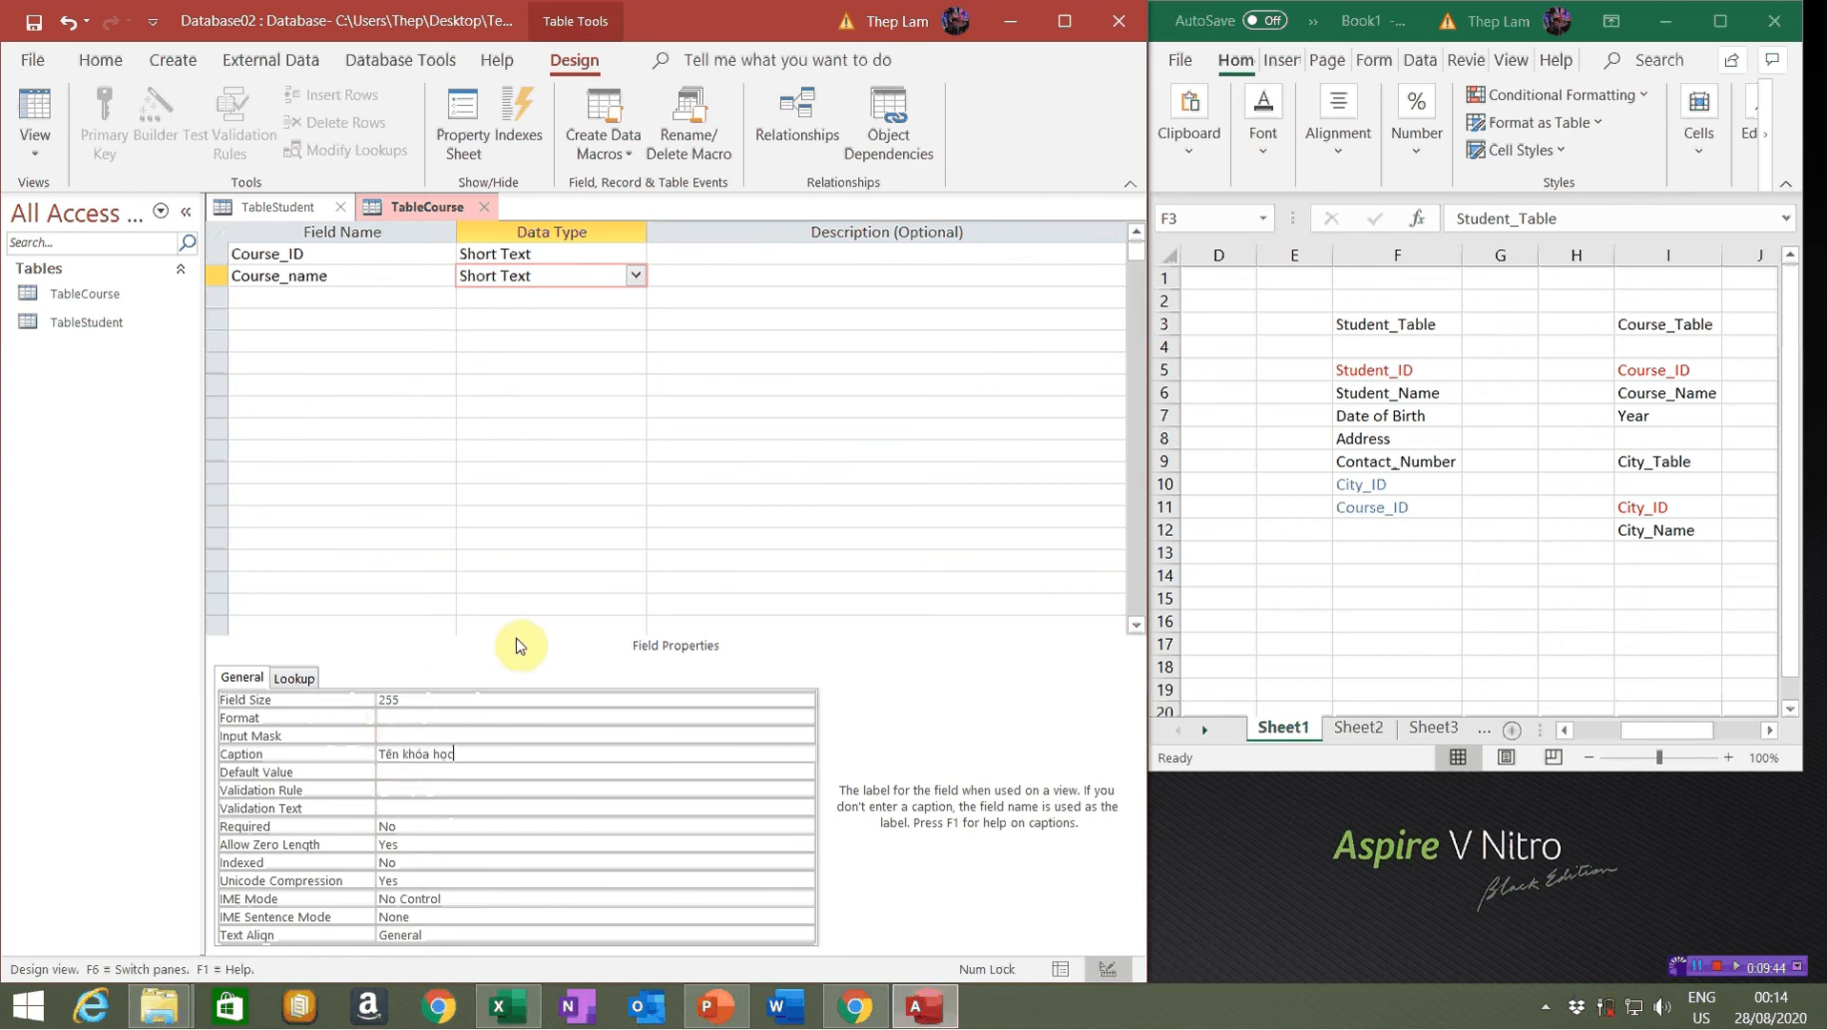
key(Return)
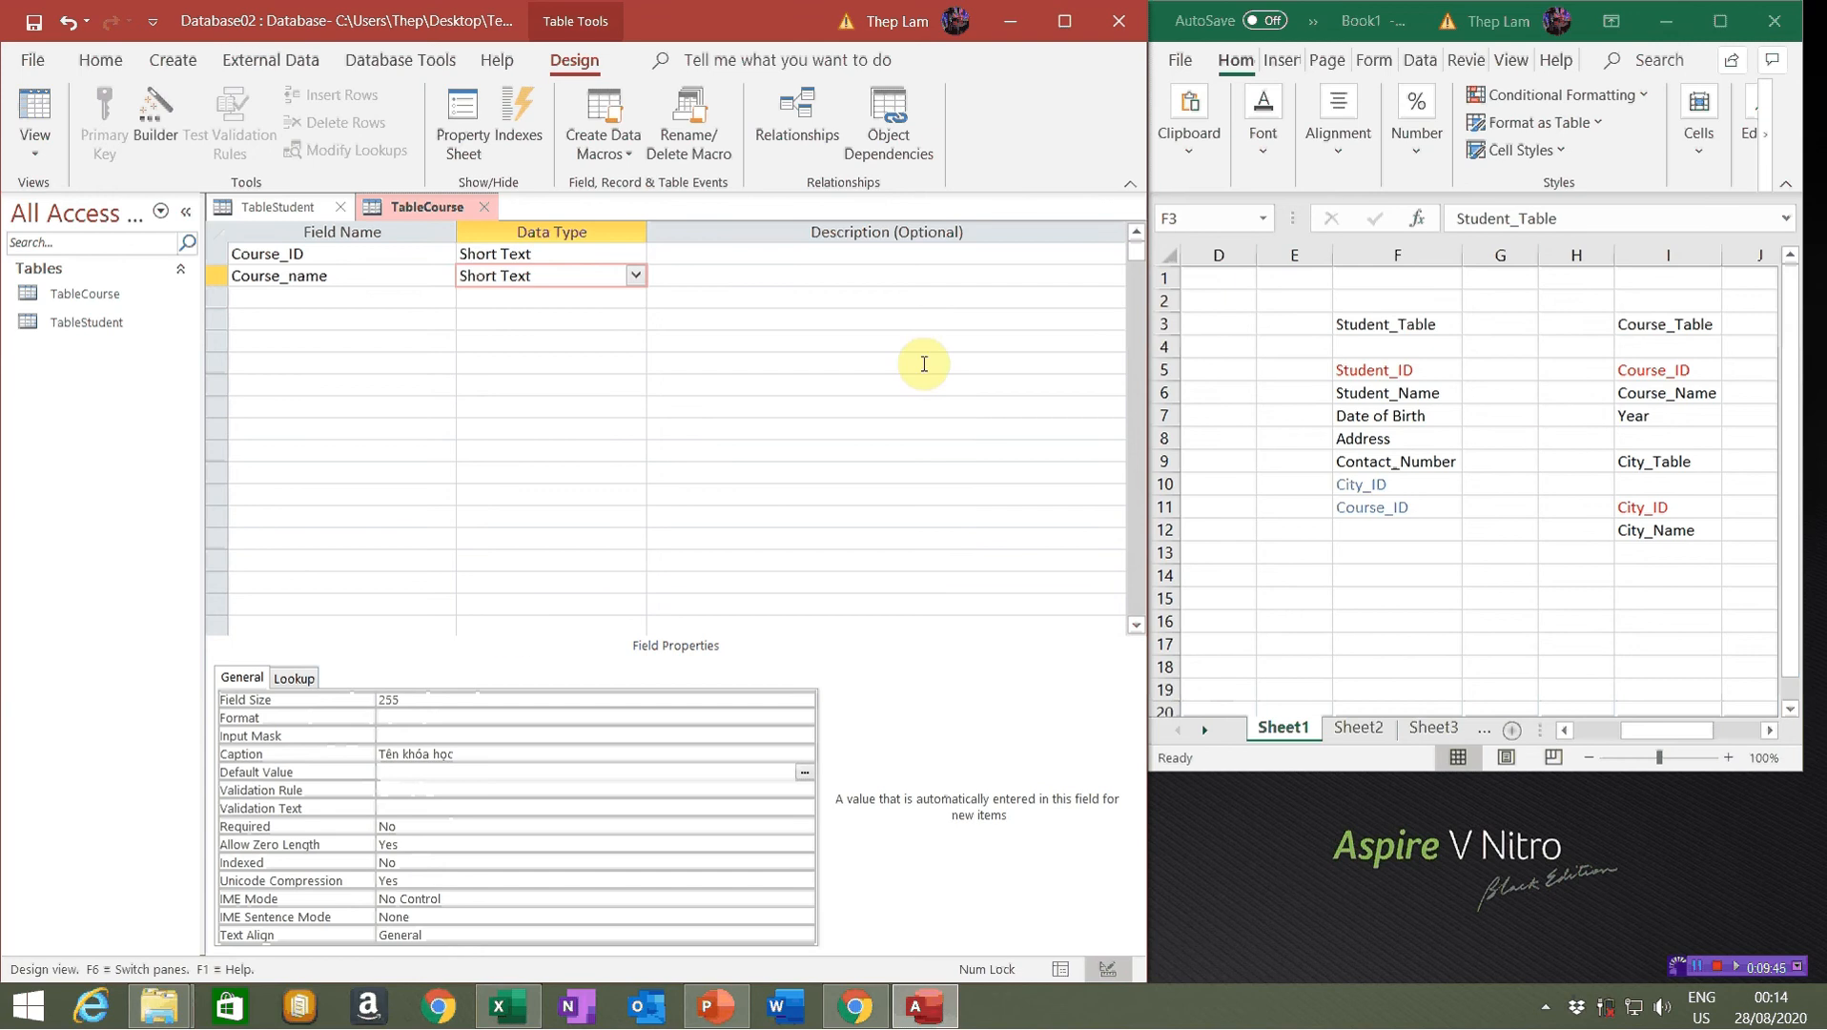
Add a Course_year field of data type Number below Course_name in TableCourse
click(323, 299)
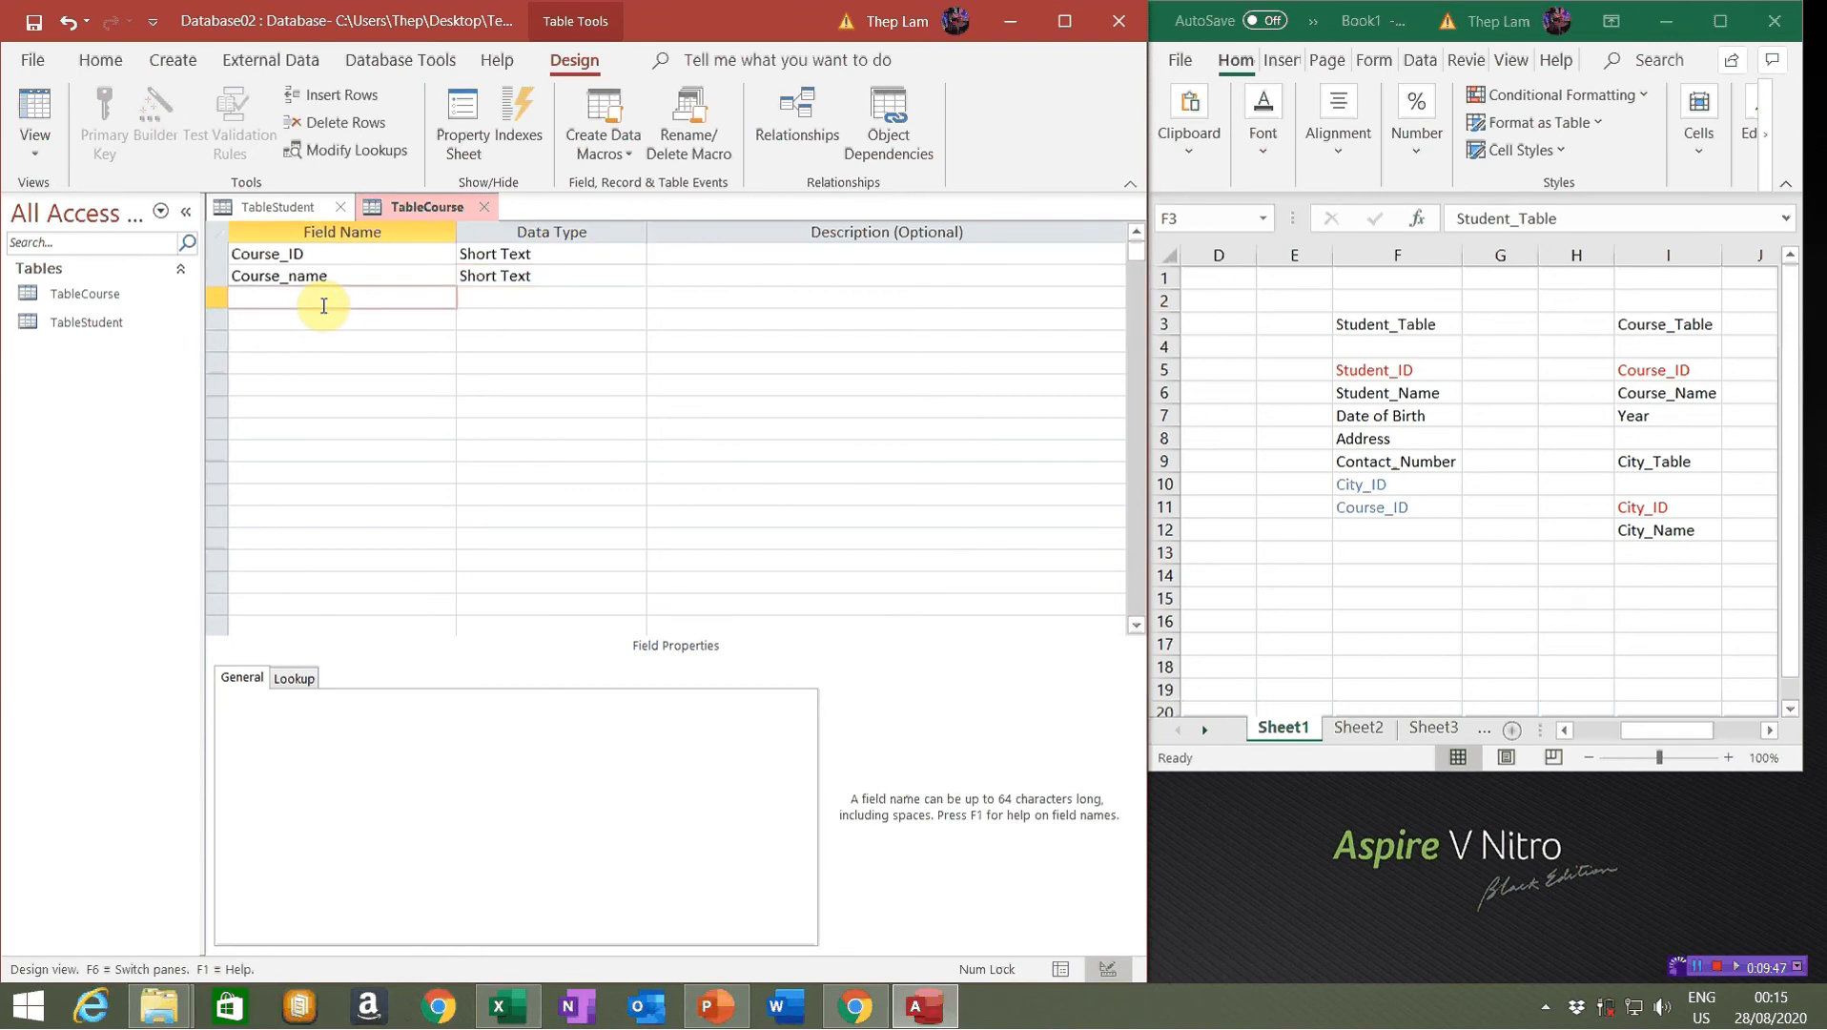
text(Course_year)
click(530, 296)
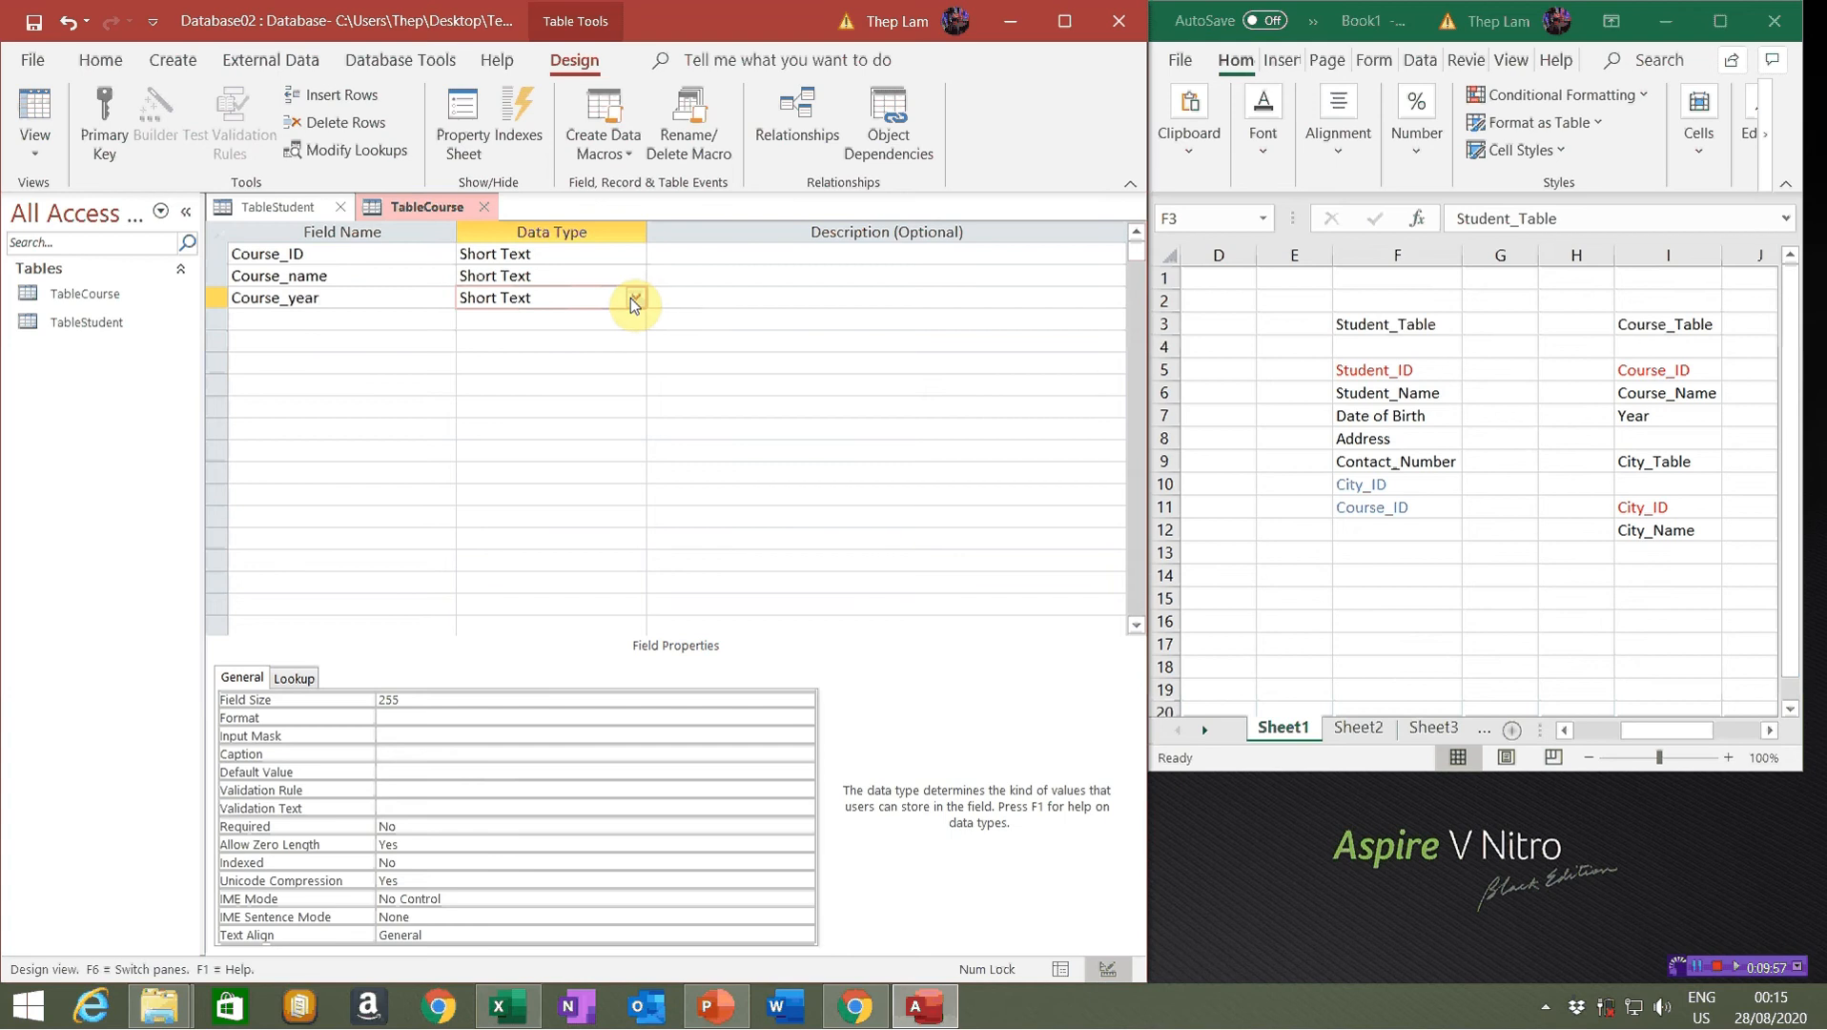
click(633, 298)
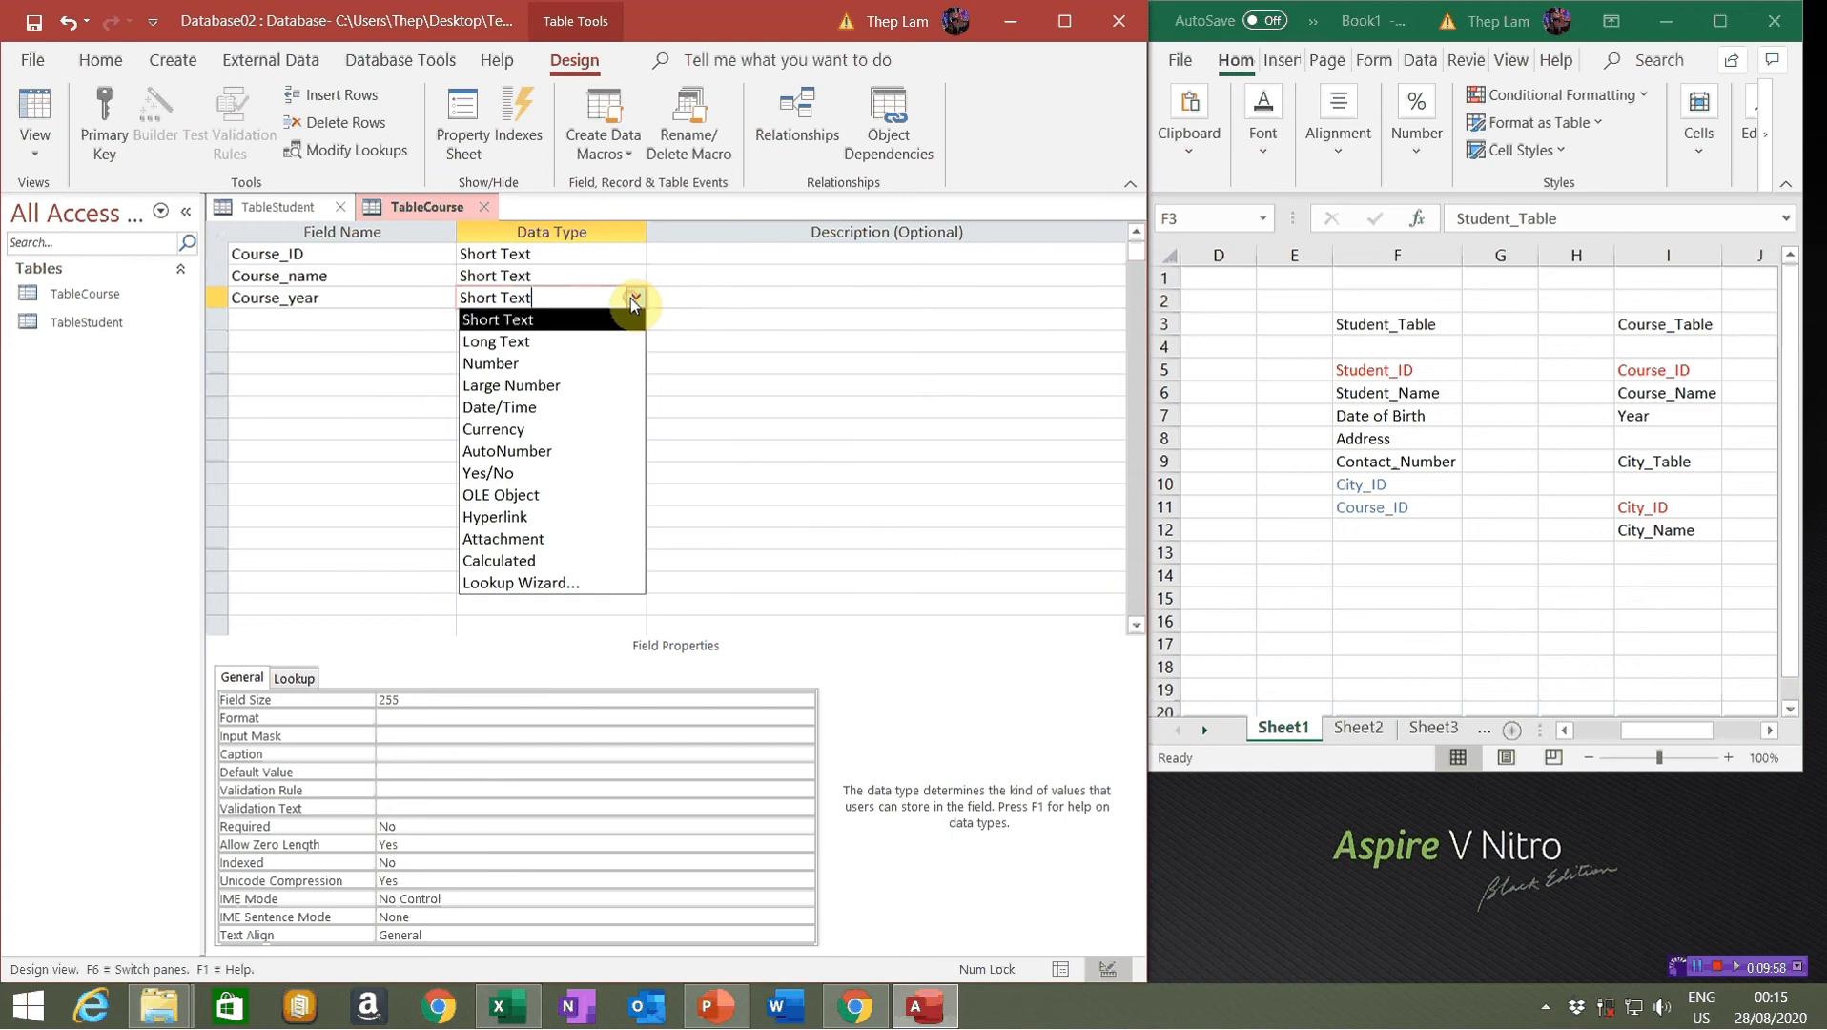
click(566, 416)
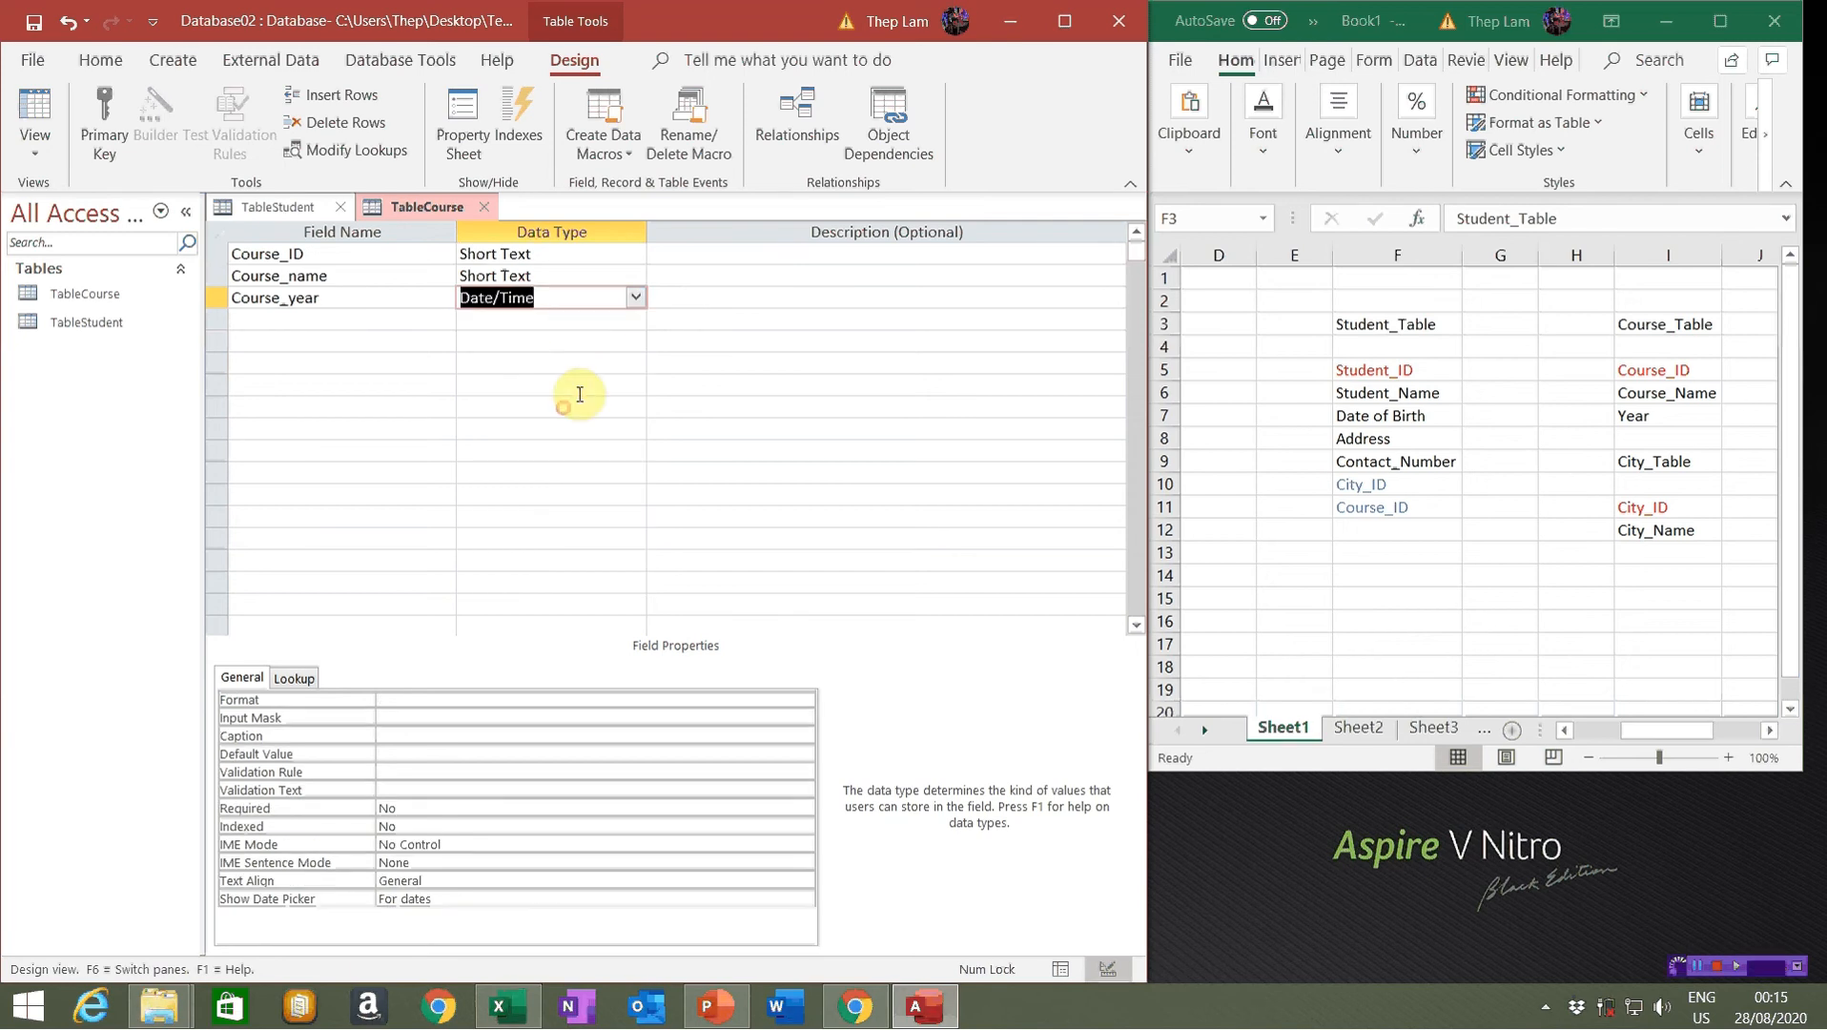
click(635, 296)
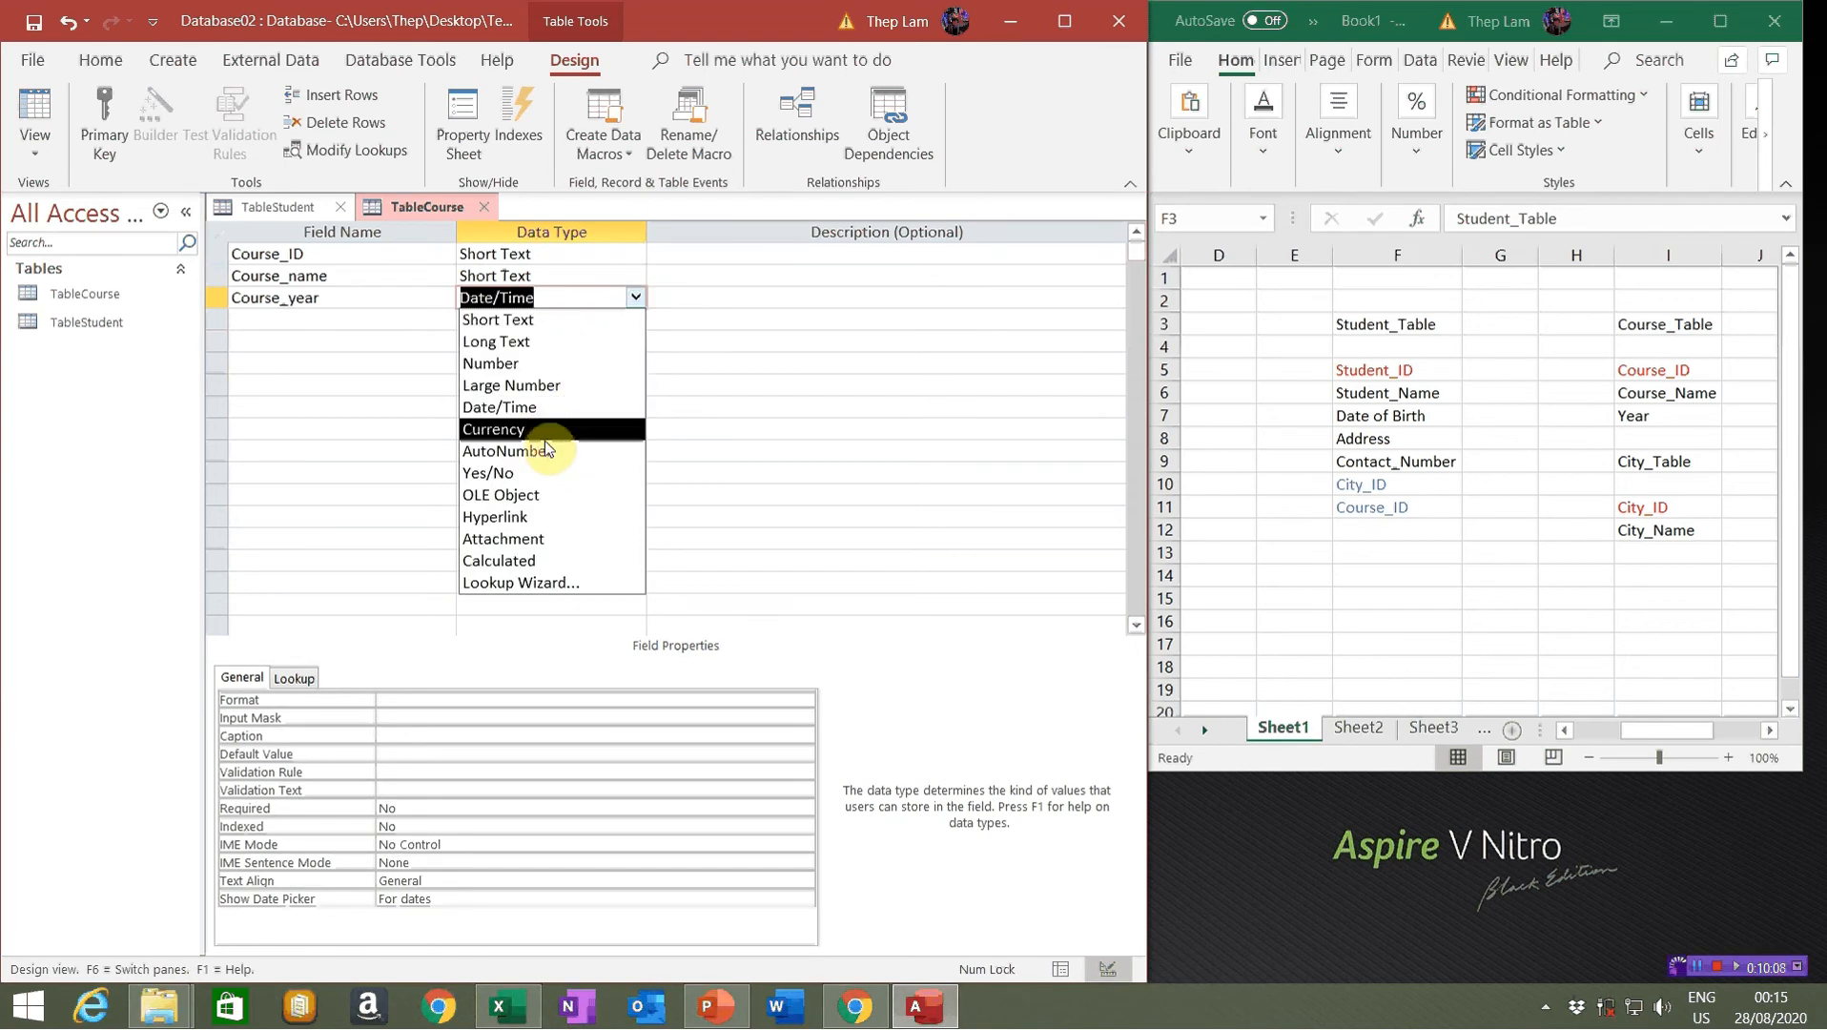
click(531, 366)
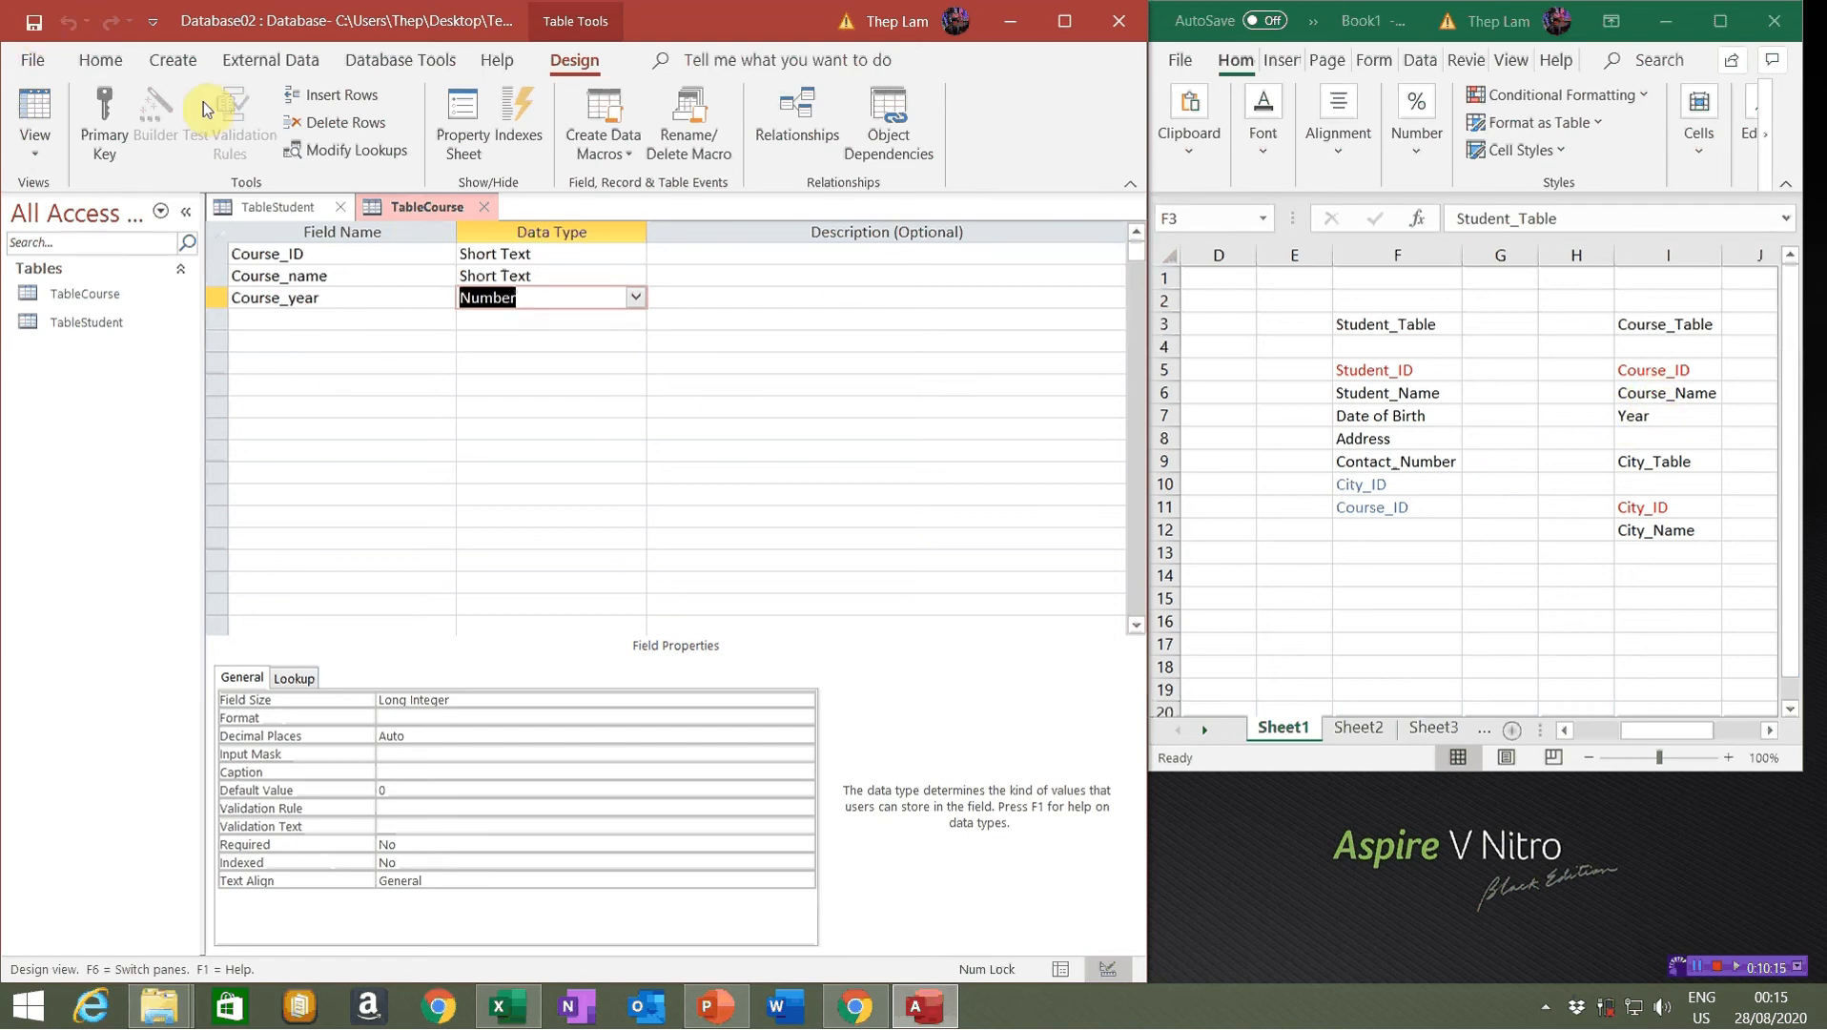
Create a new table in the database and save it as TableCity
click(171, 59)
click(131, 119)
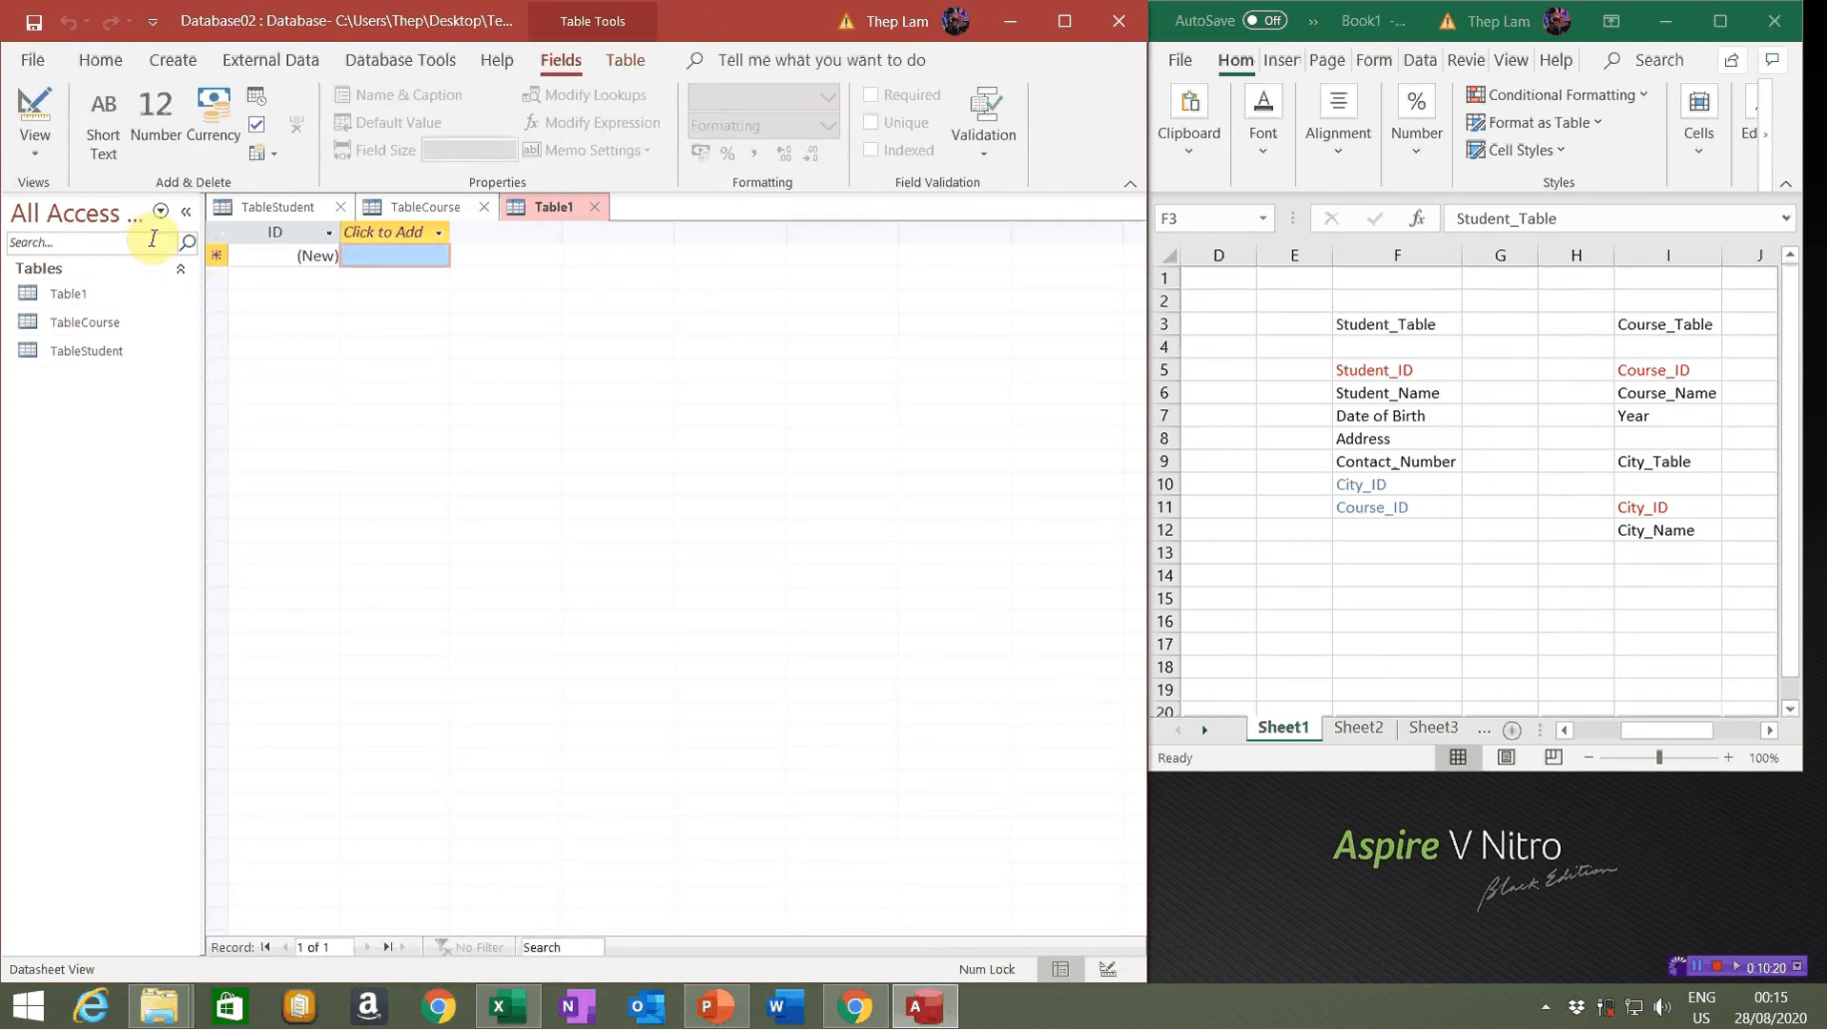
click(35, 22)
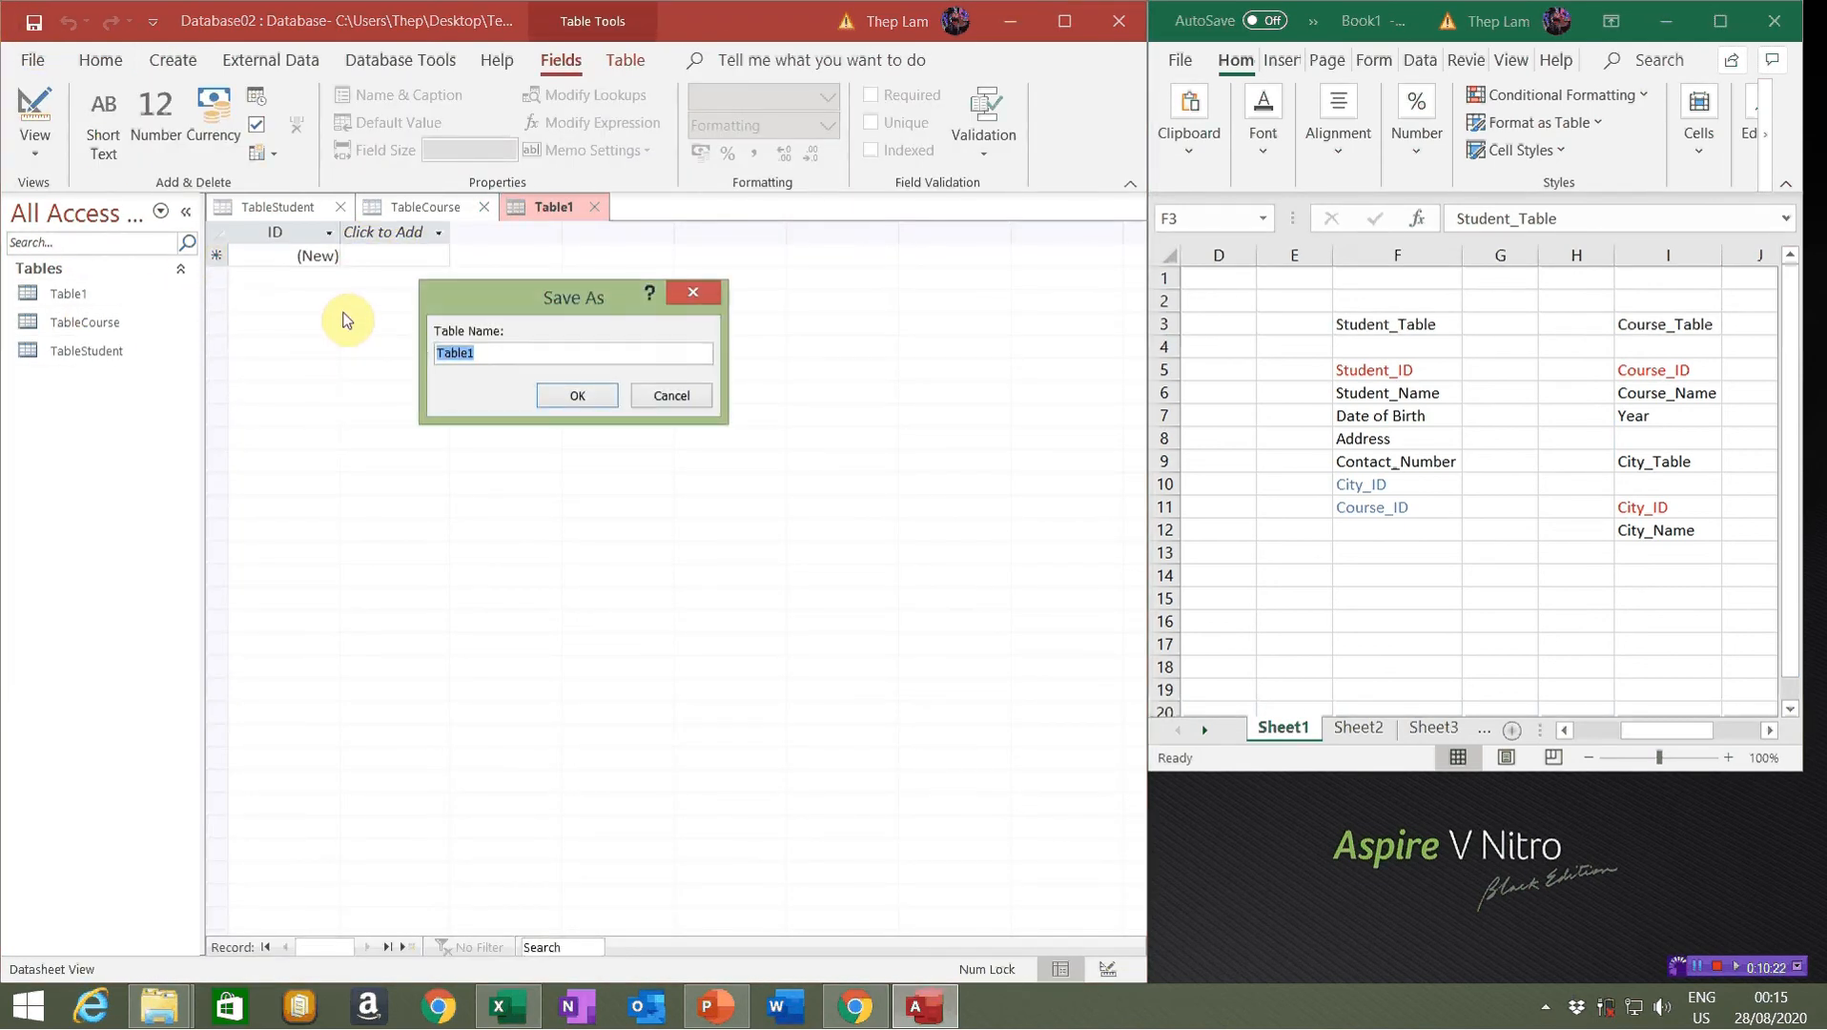
key(End)
key(BackSpace)
click(572, 398)
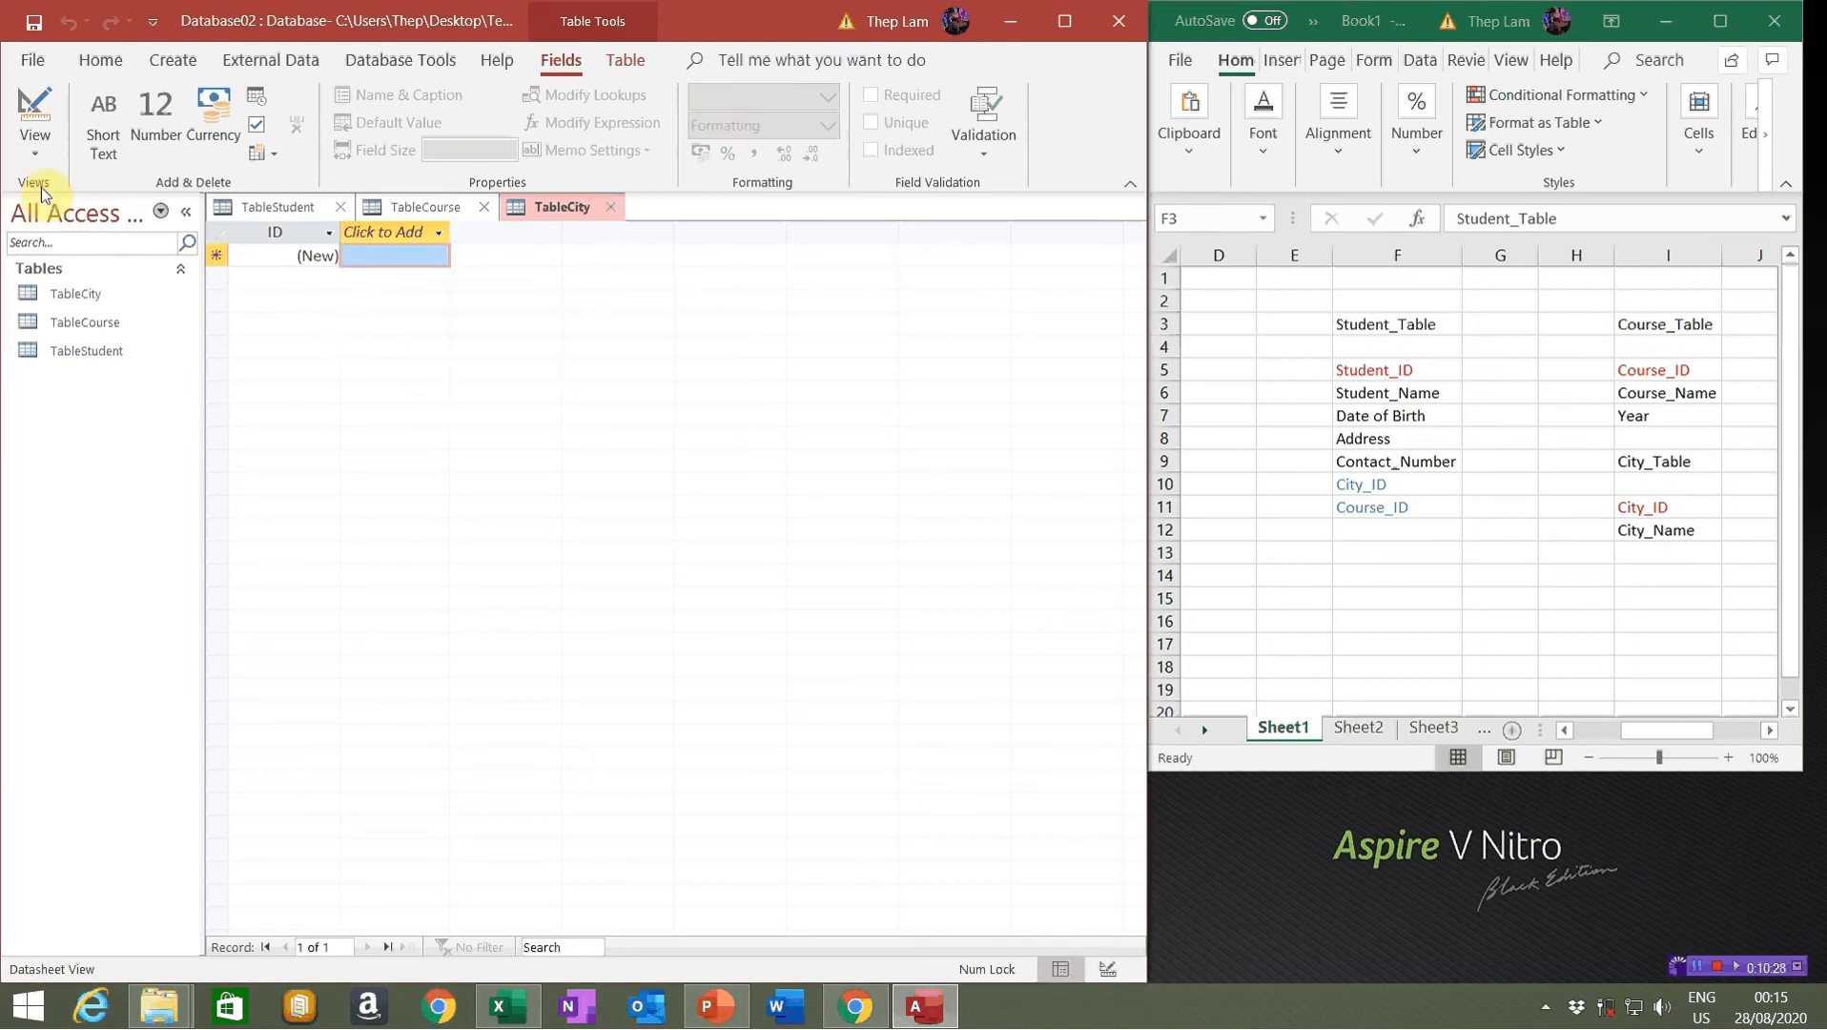
Switch TableCity to Design View and delete its default ID field together with the primary key
click(38, 158)
click(131, 267)
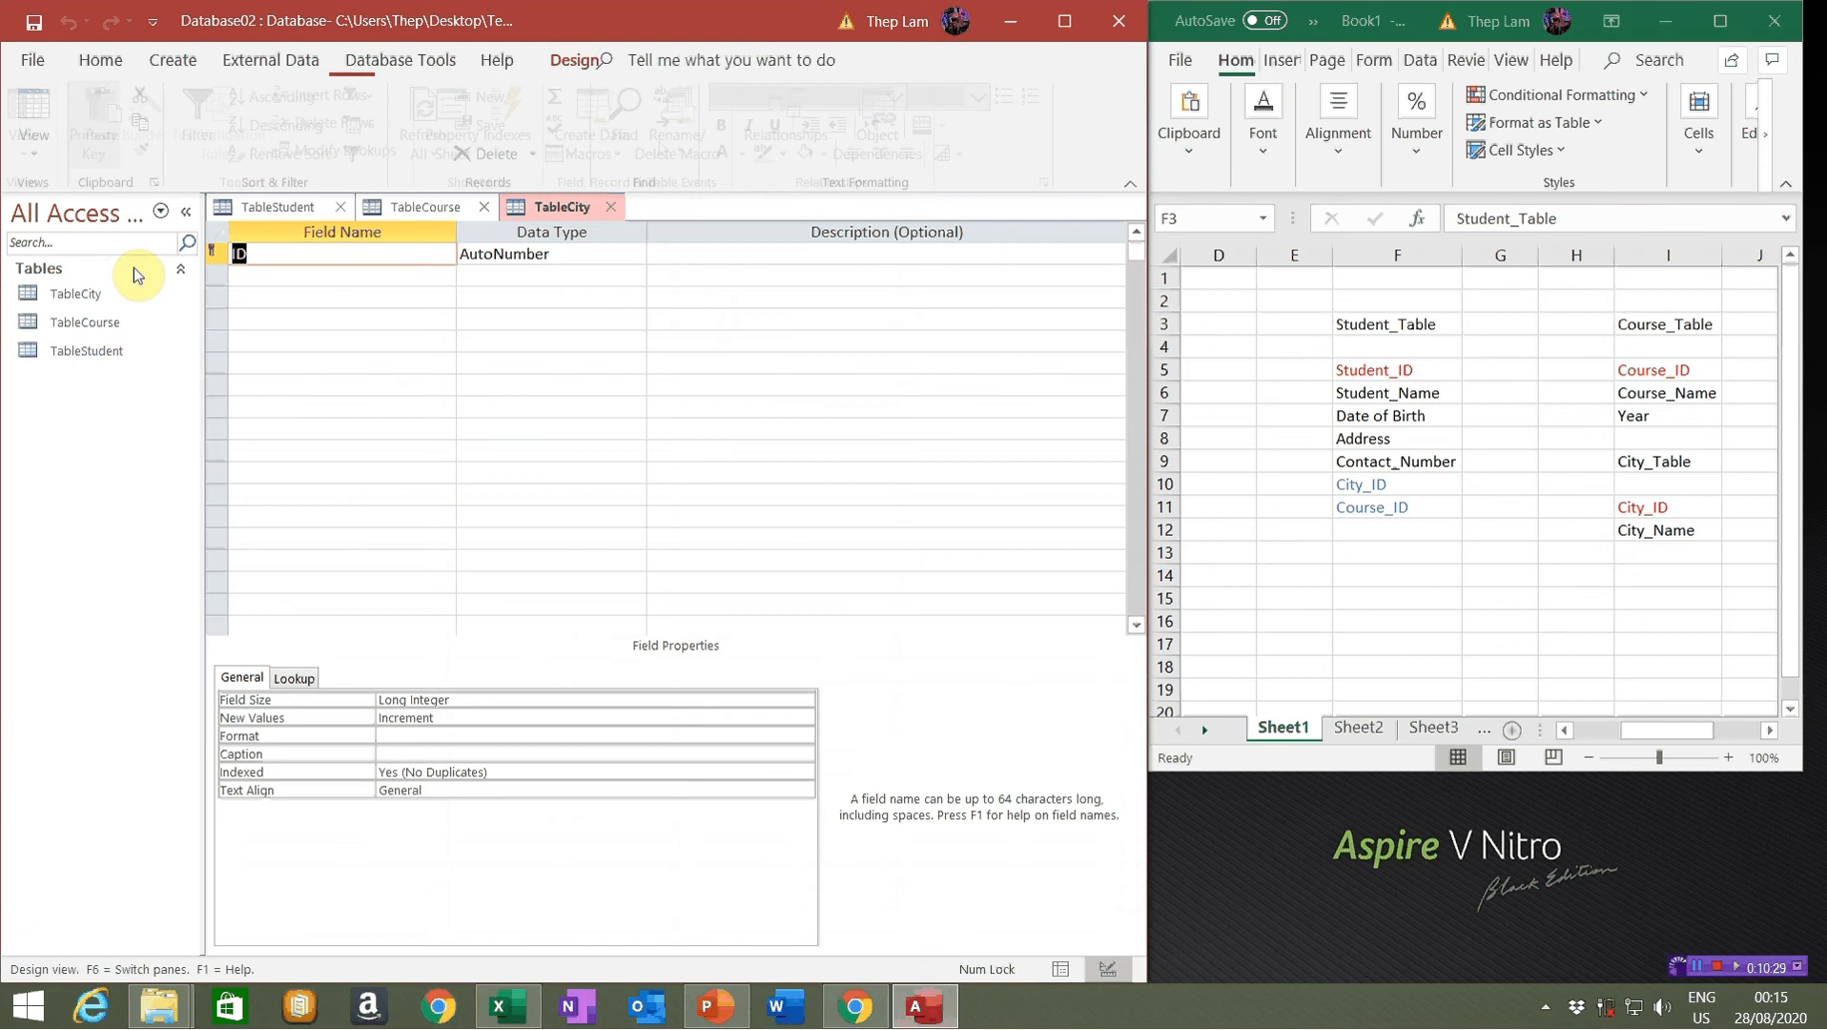
right_click(223, 254)
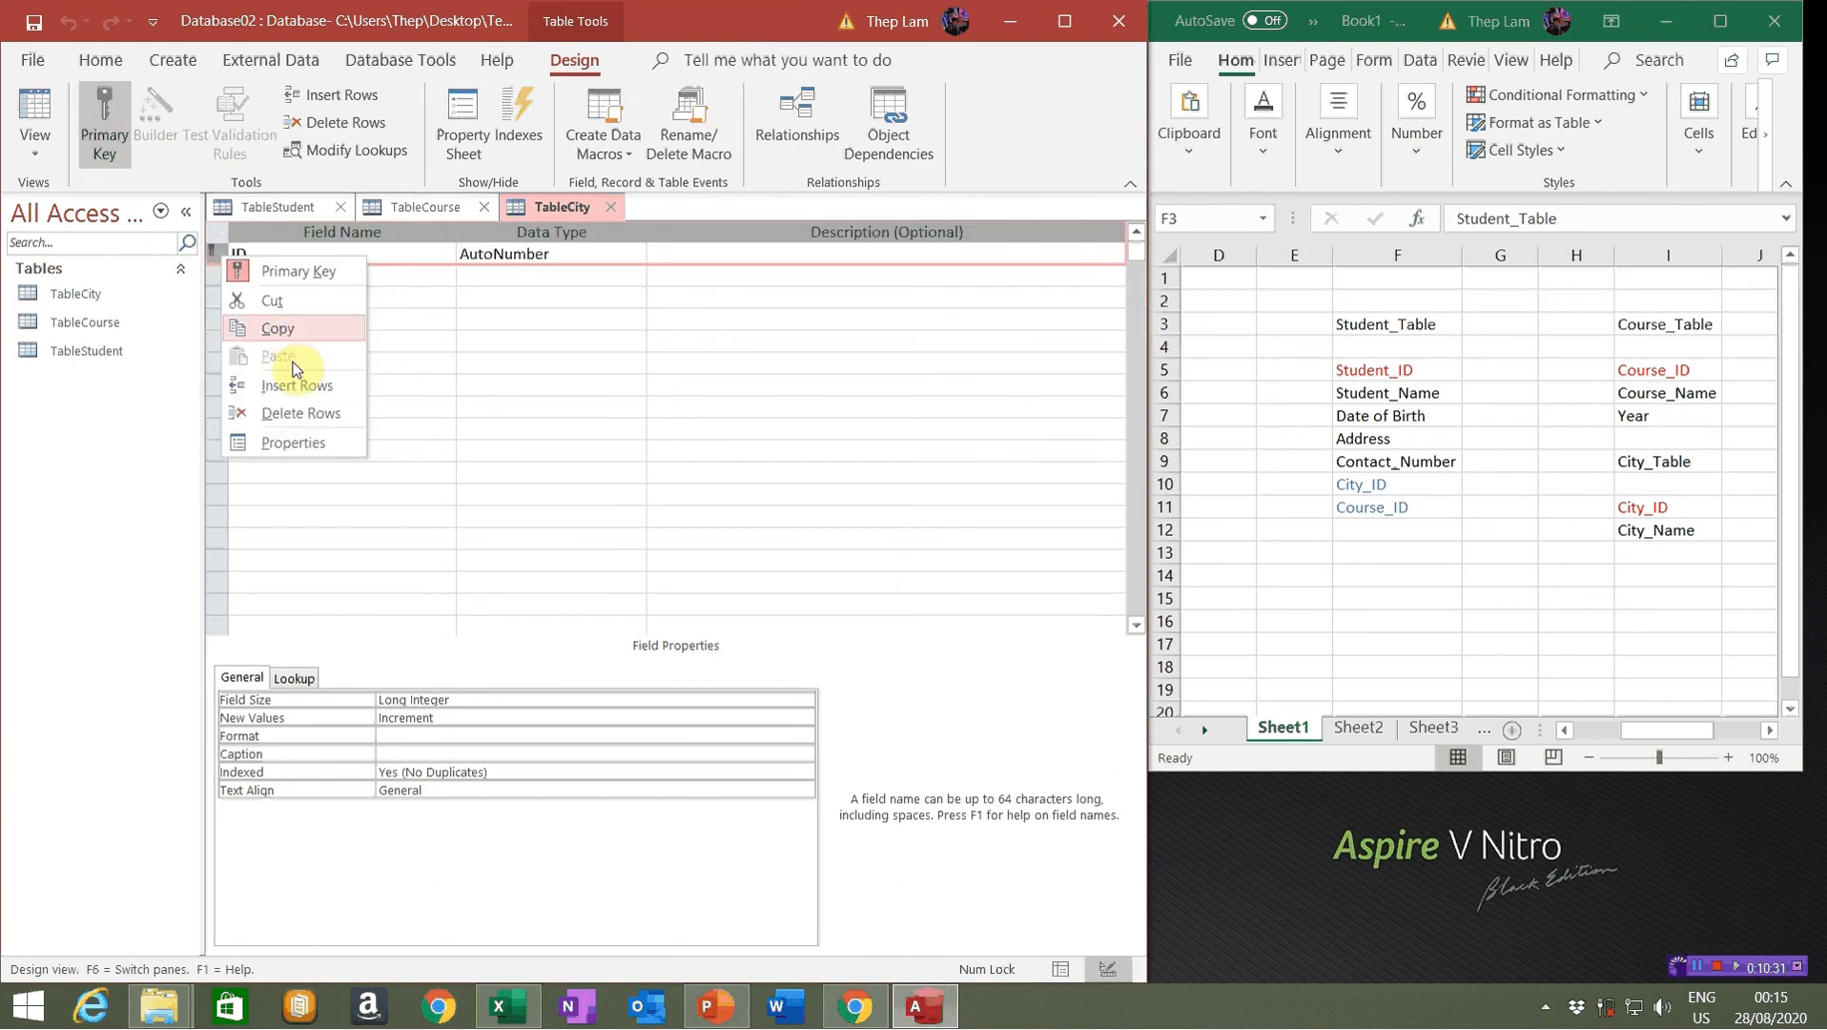
click(293, 420)
click(893, 579)
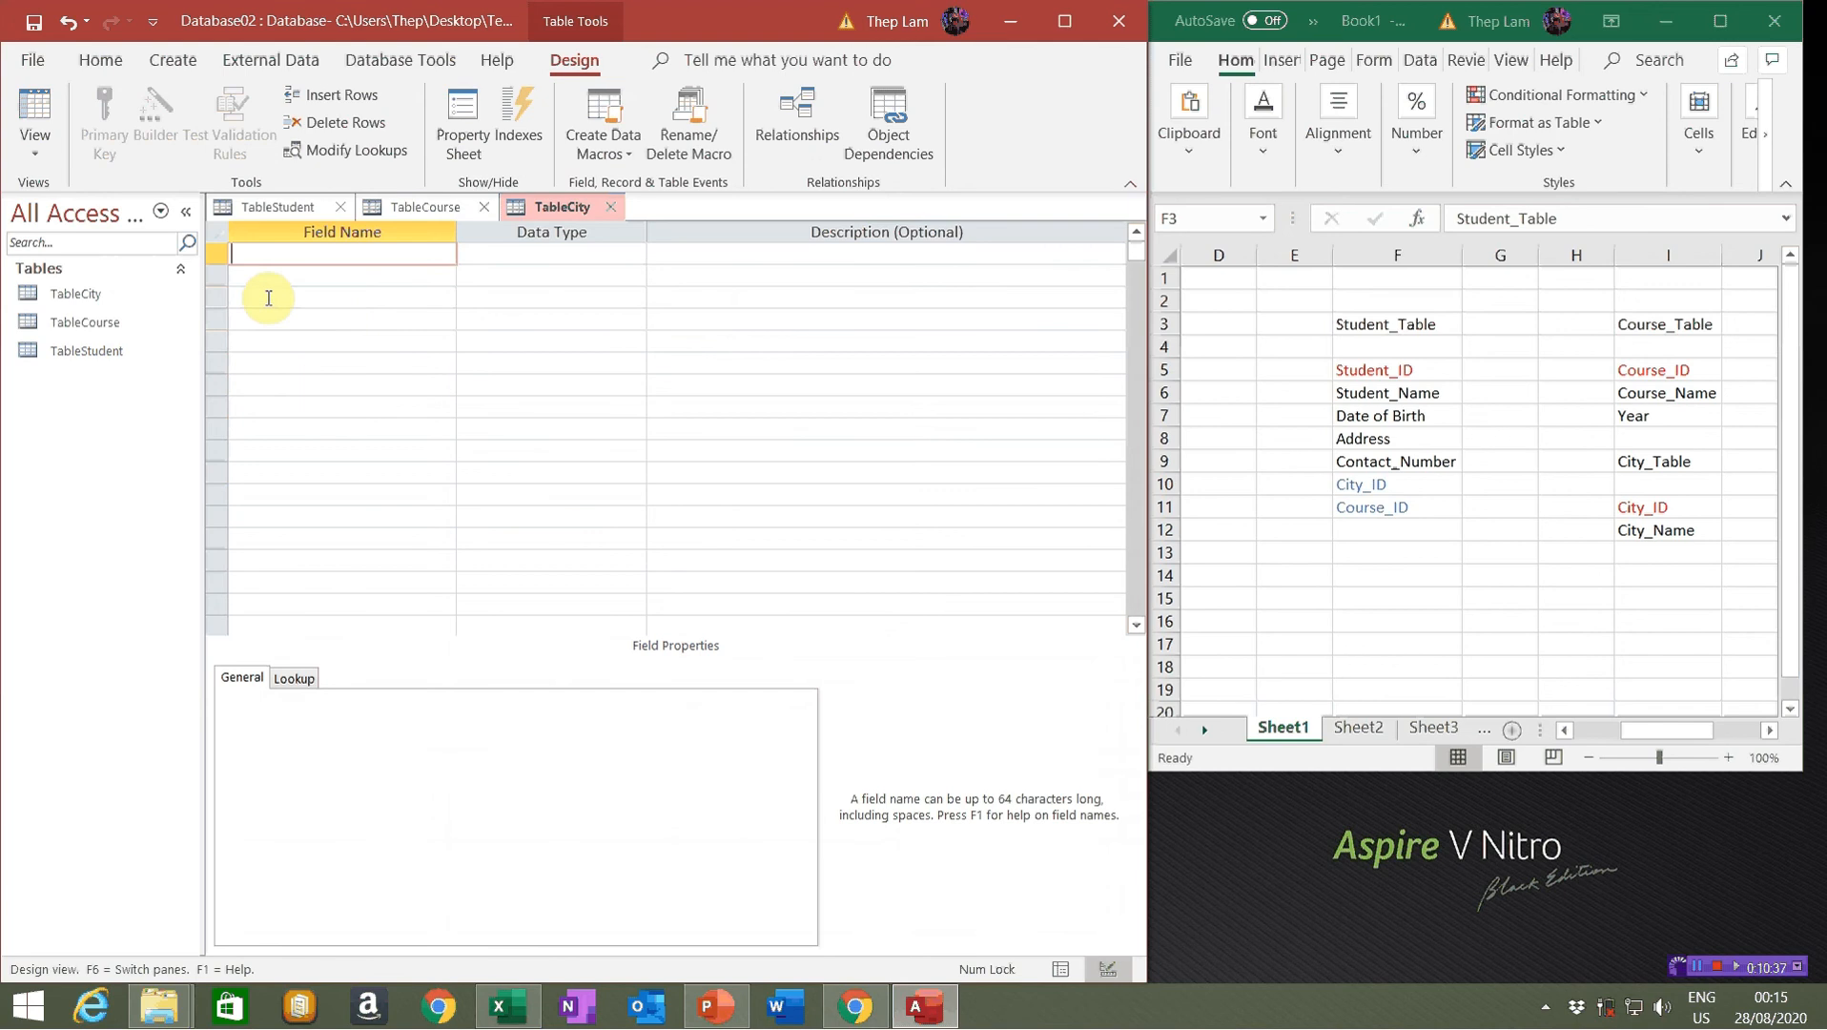
Add a City_ID field of type Short Text to TableCity, with field size 6 and the caption Mã Thành phố
text(City_ID)
click(559, 255)
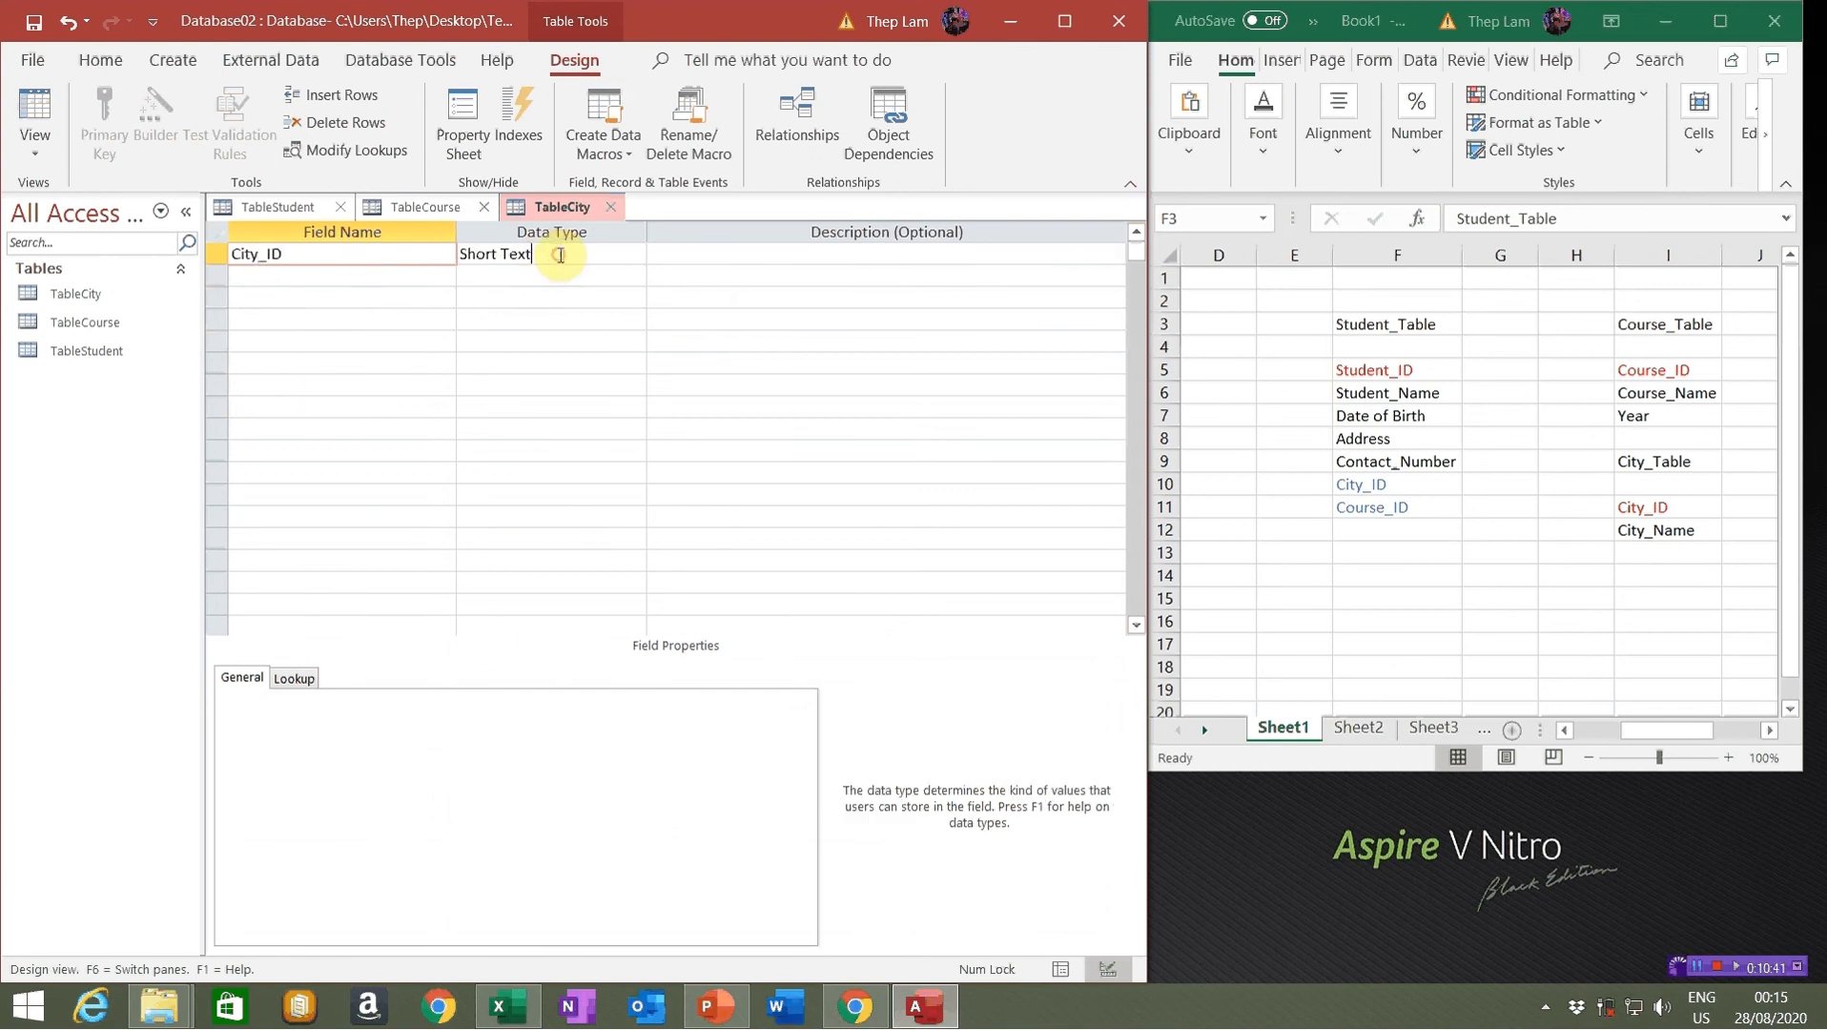
click(420, 702)
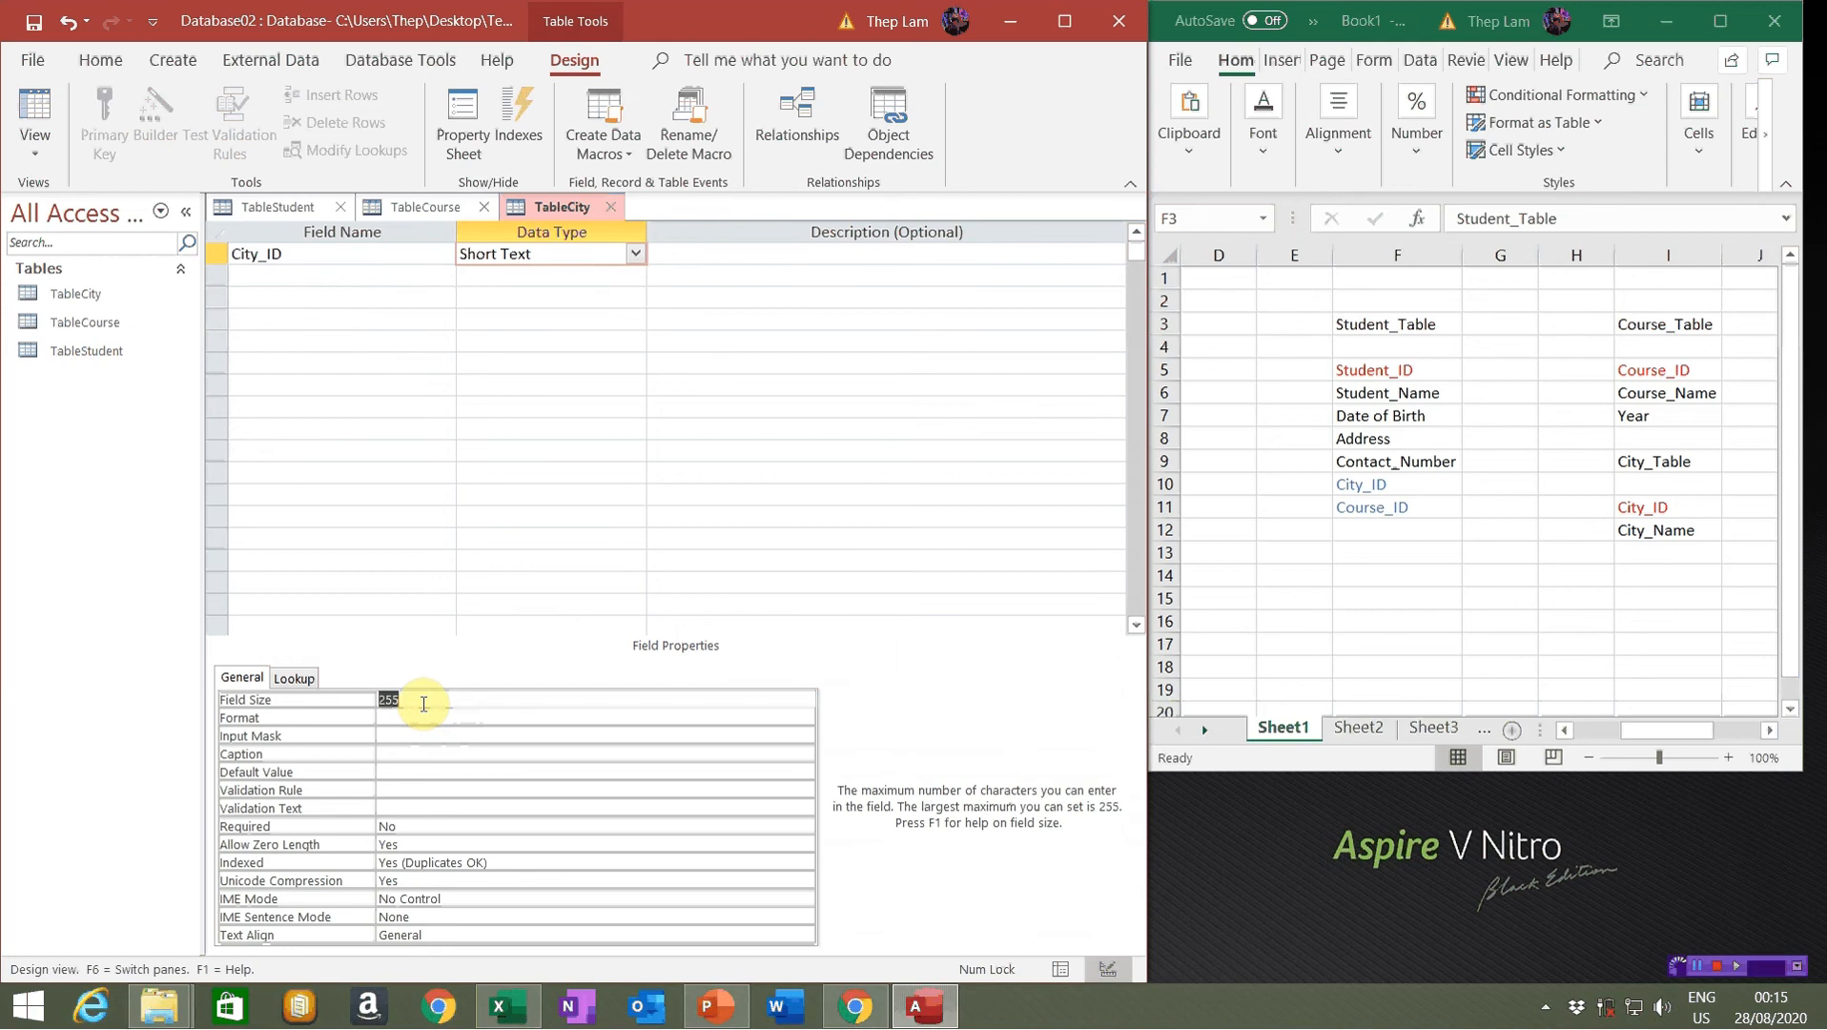
text(6)
click(384, 754)
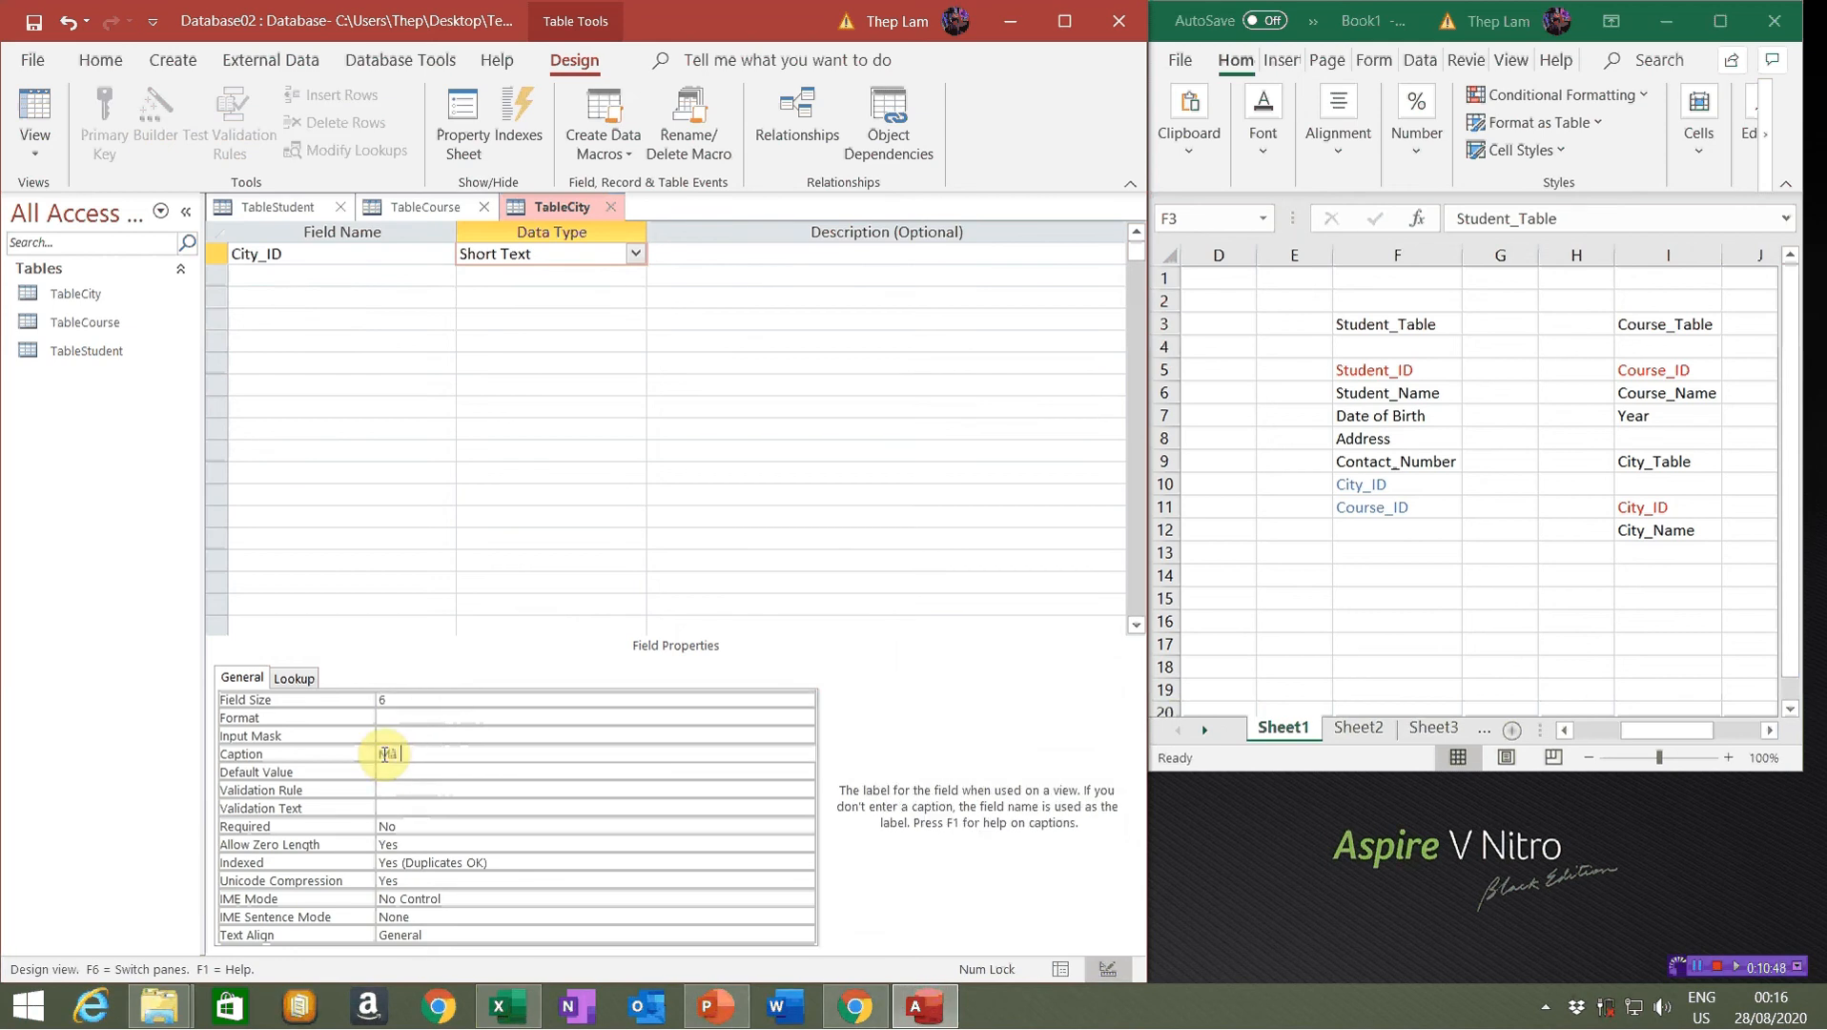
text(s)
Add a City_Name field of type Short Text below City_ID, with the caption Tên Thành phố
click(273, 281)
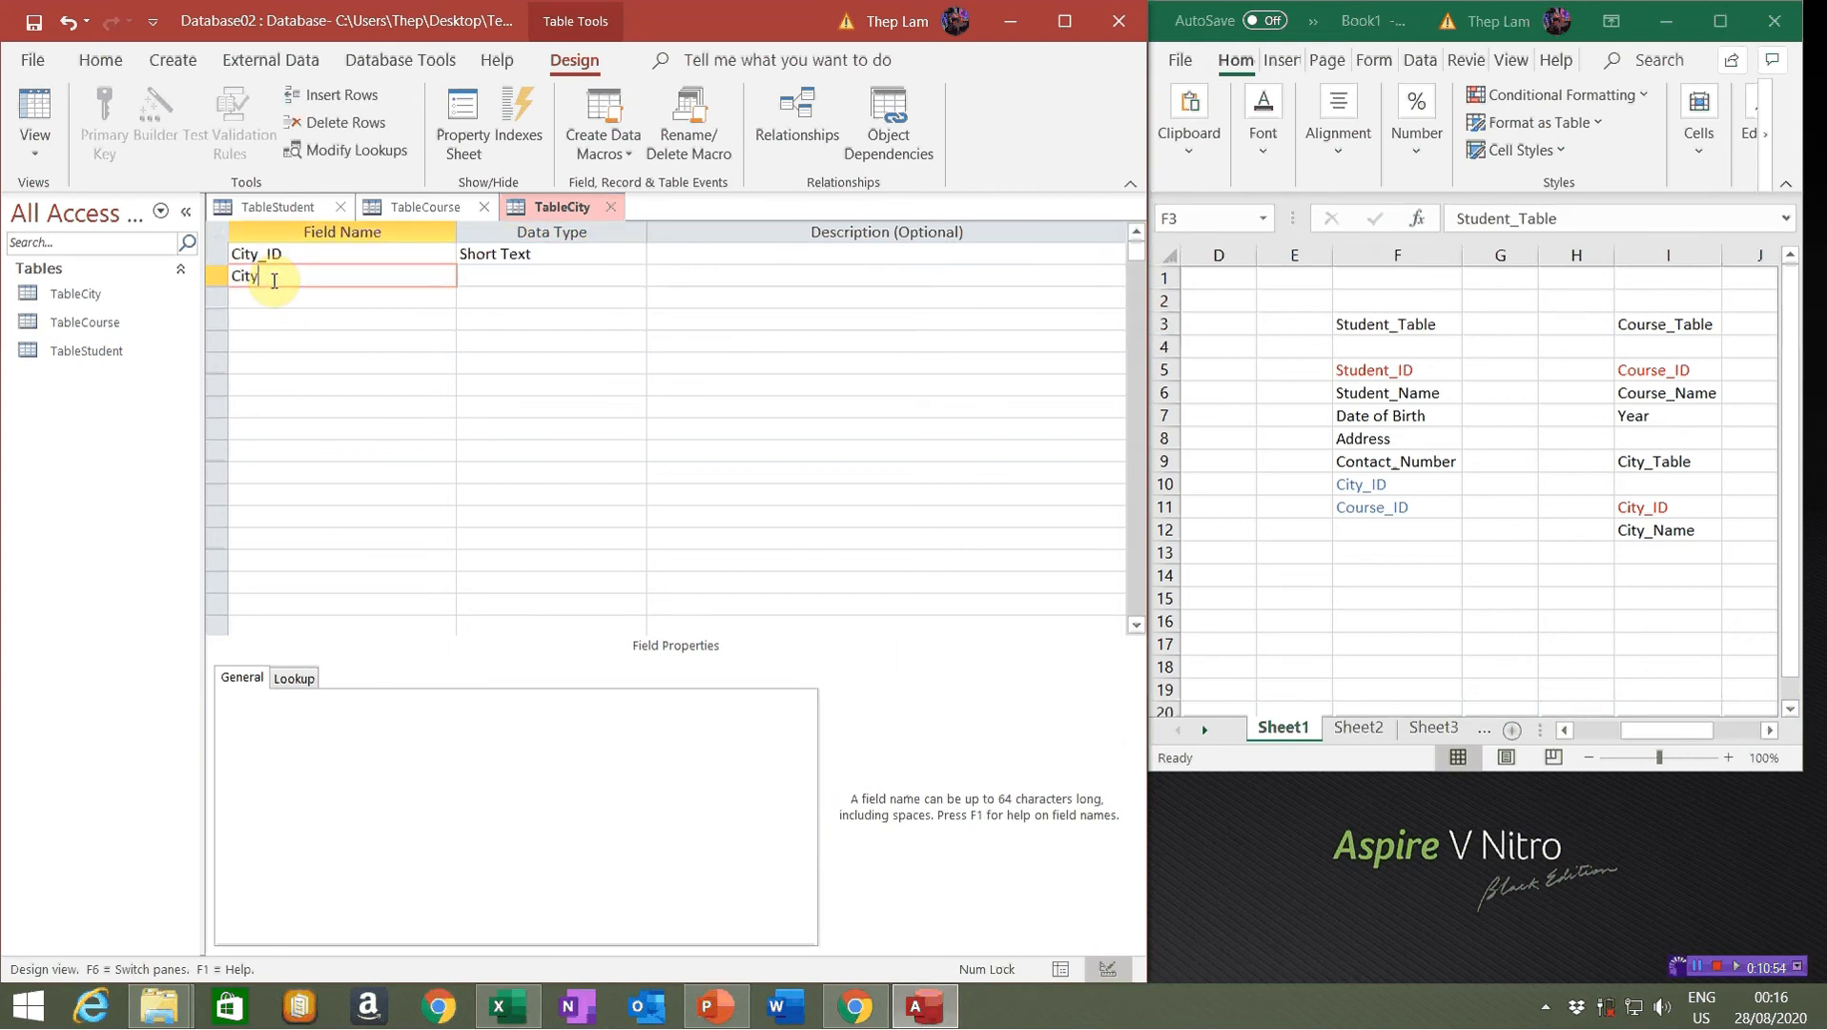
text(City_Name)
click(509, 276)
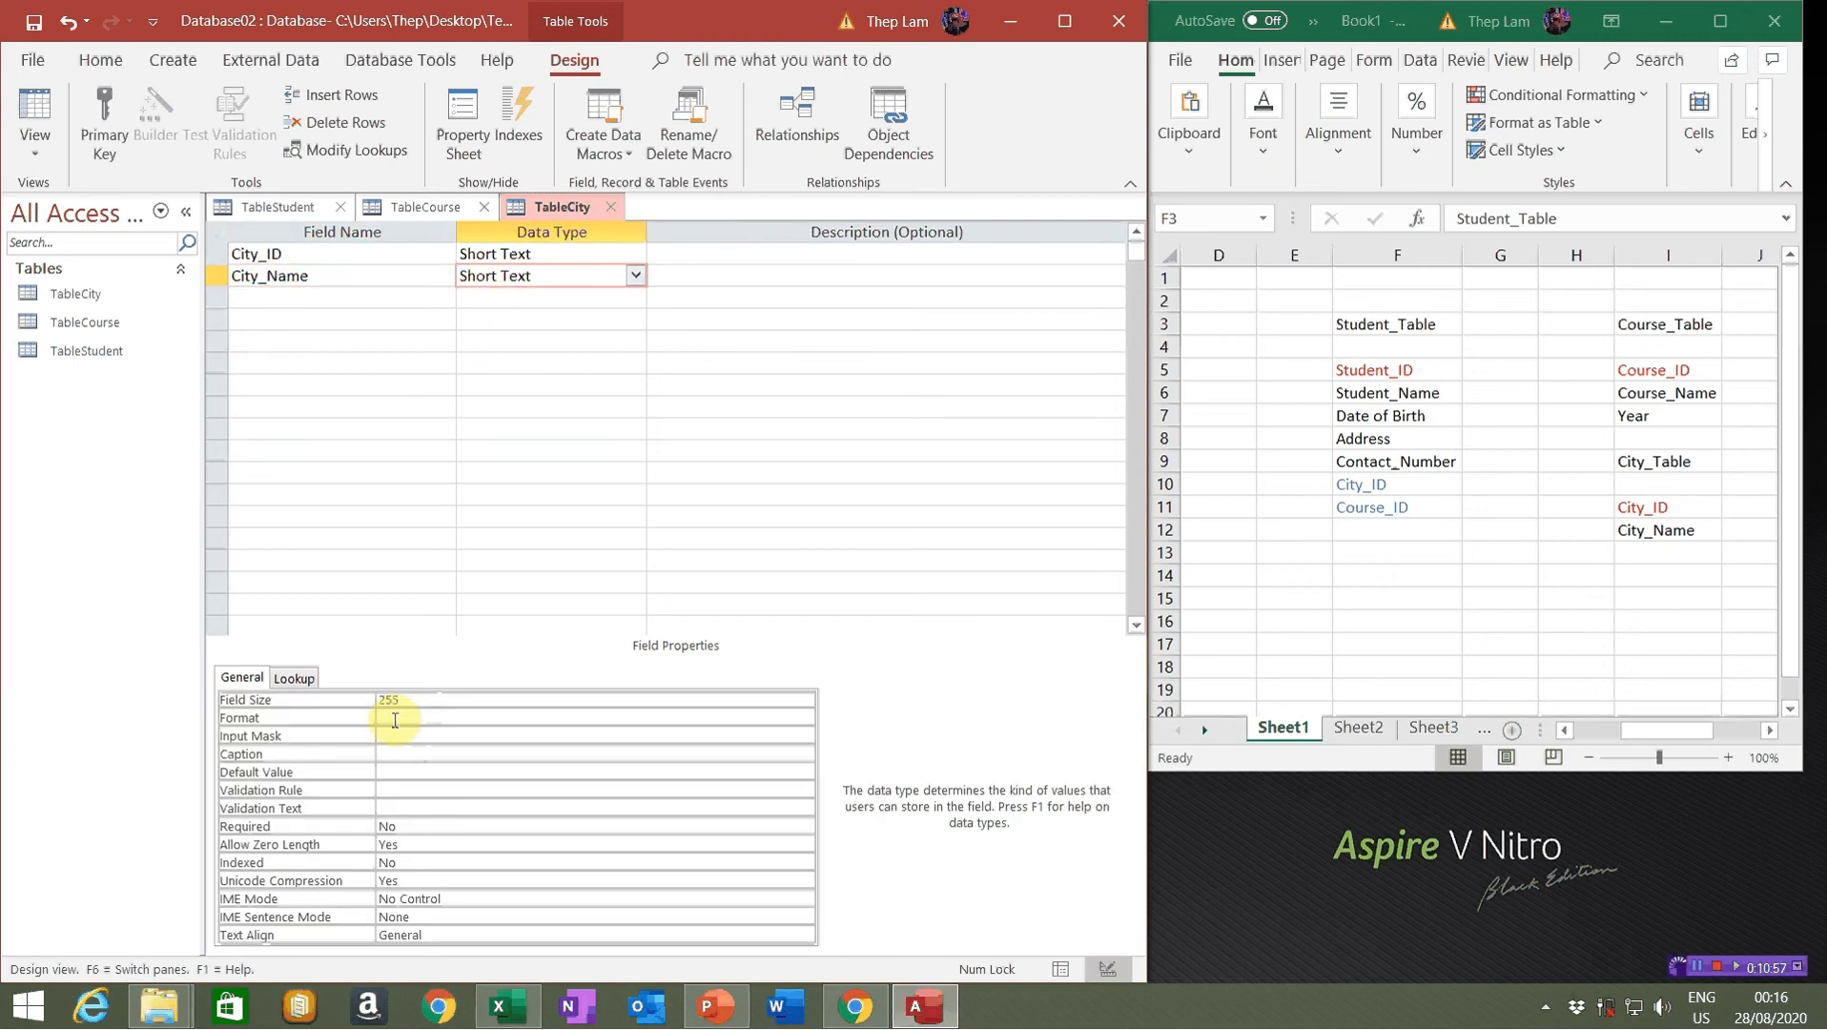
click(381, 753)
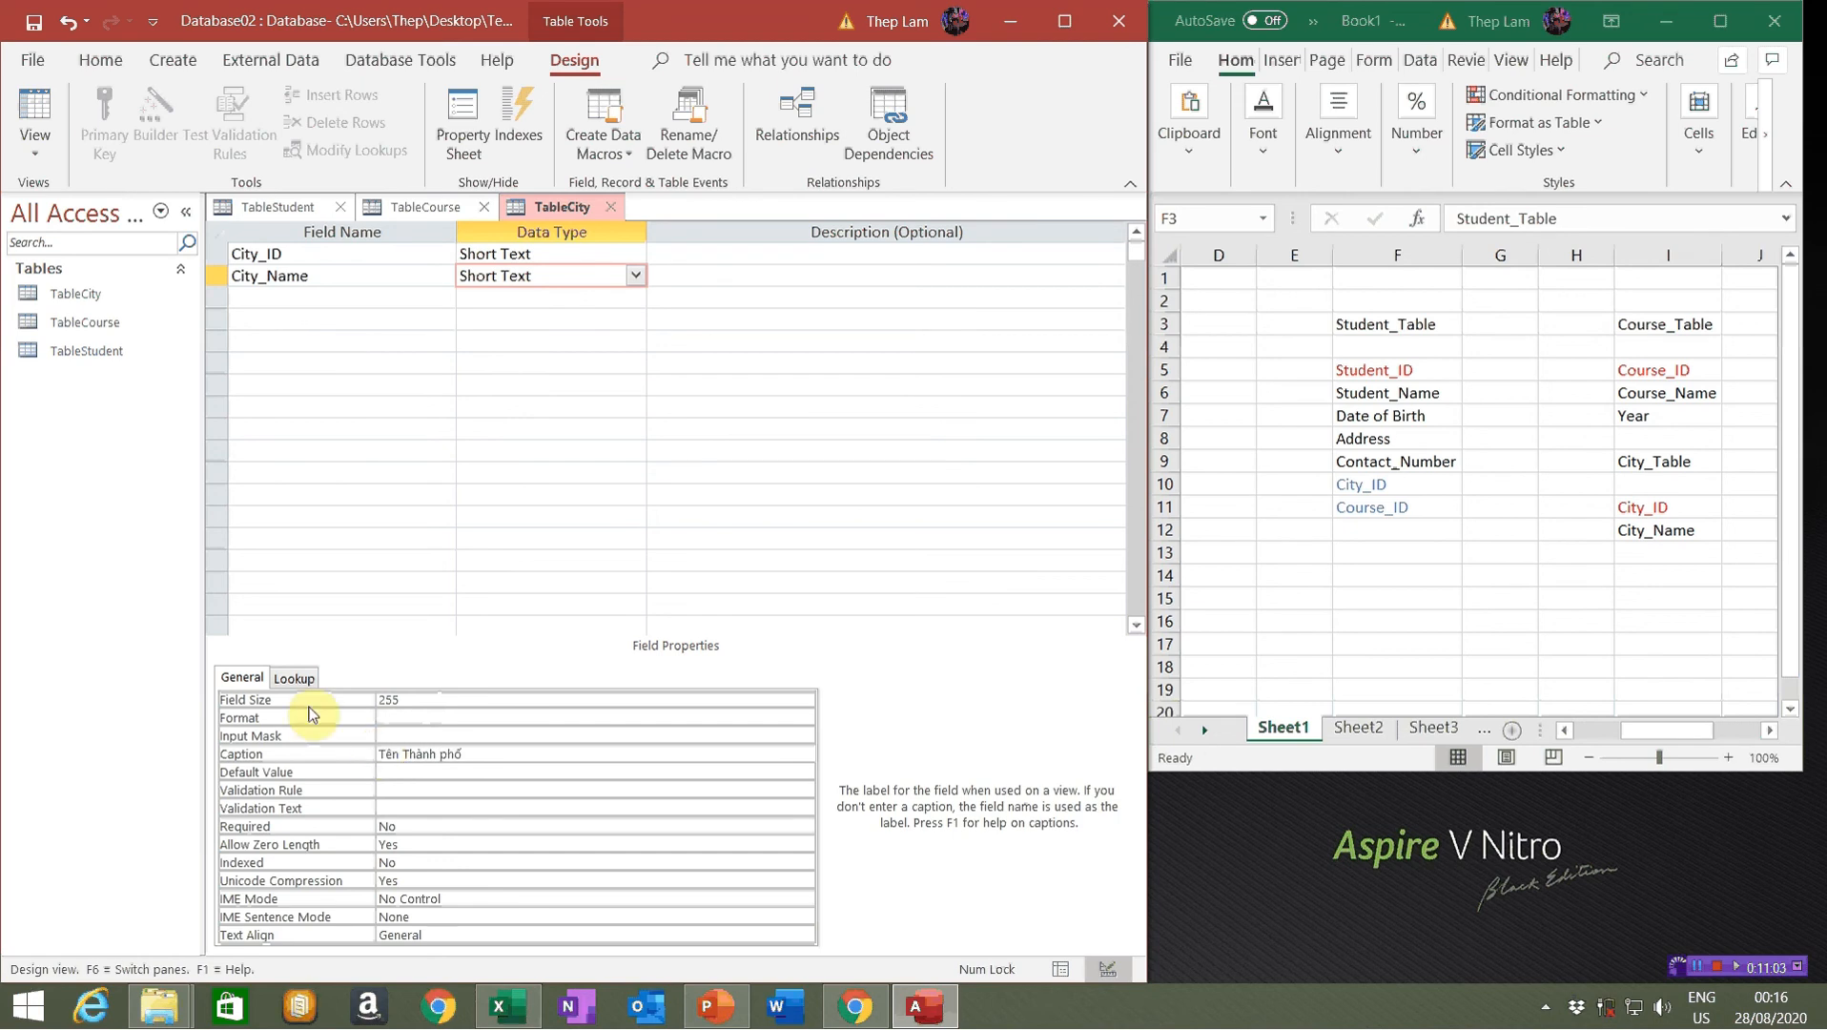
click(408, 453)
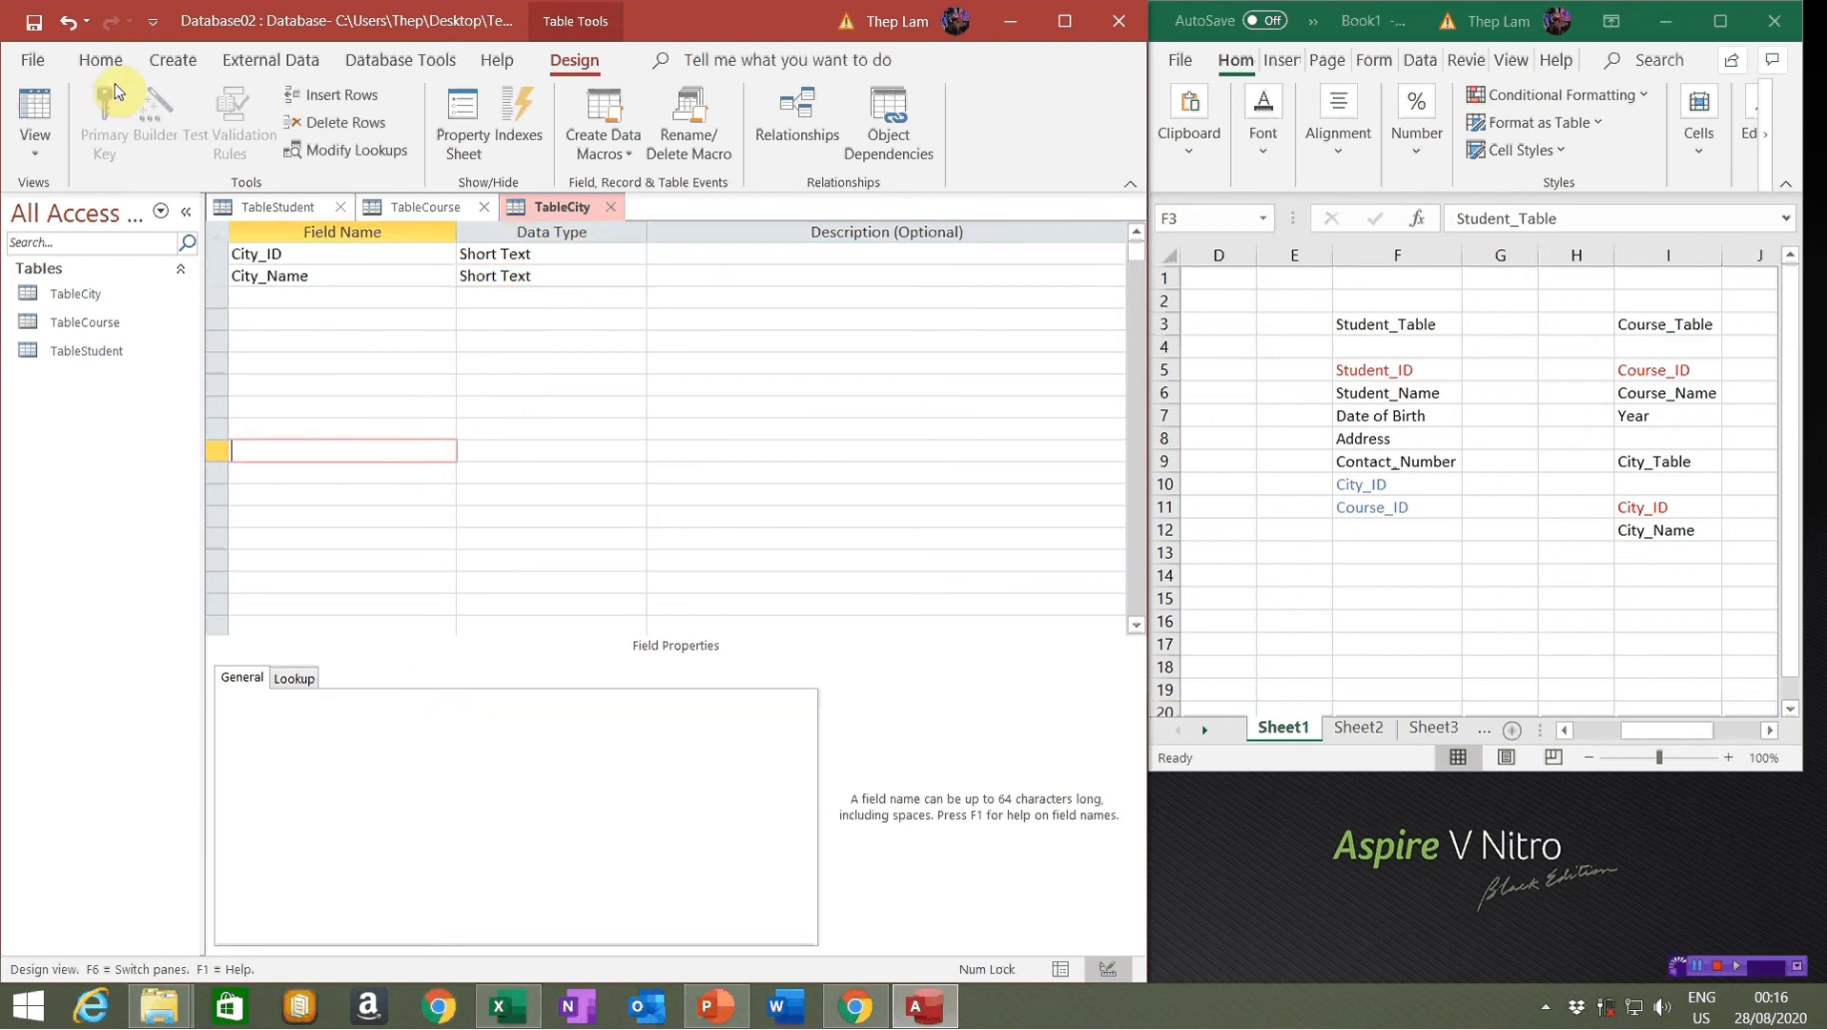
Examine the column captions of TableCourse, TableCity and TableStudent in Datasheet View
double_click(102, 324)
double_click(64, 351)
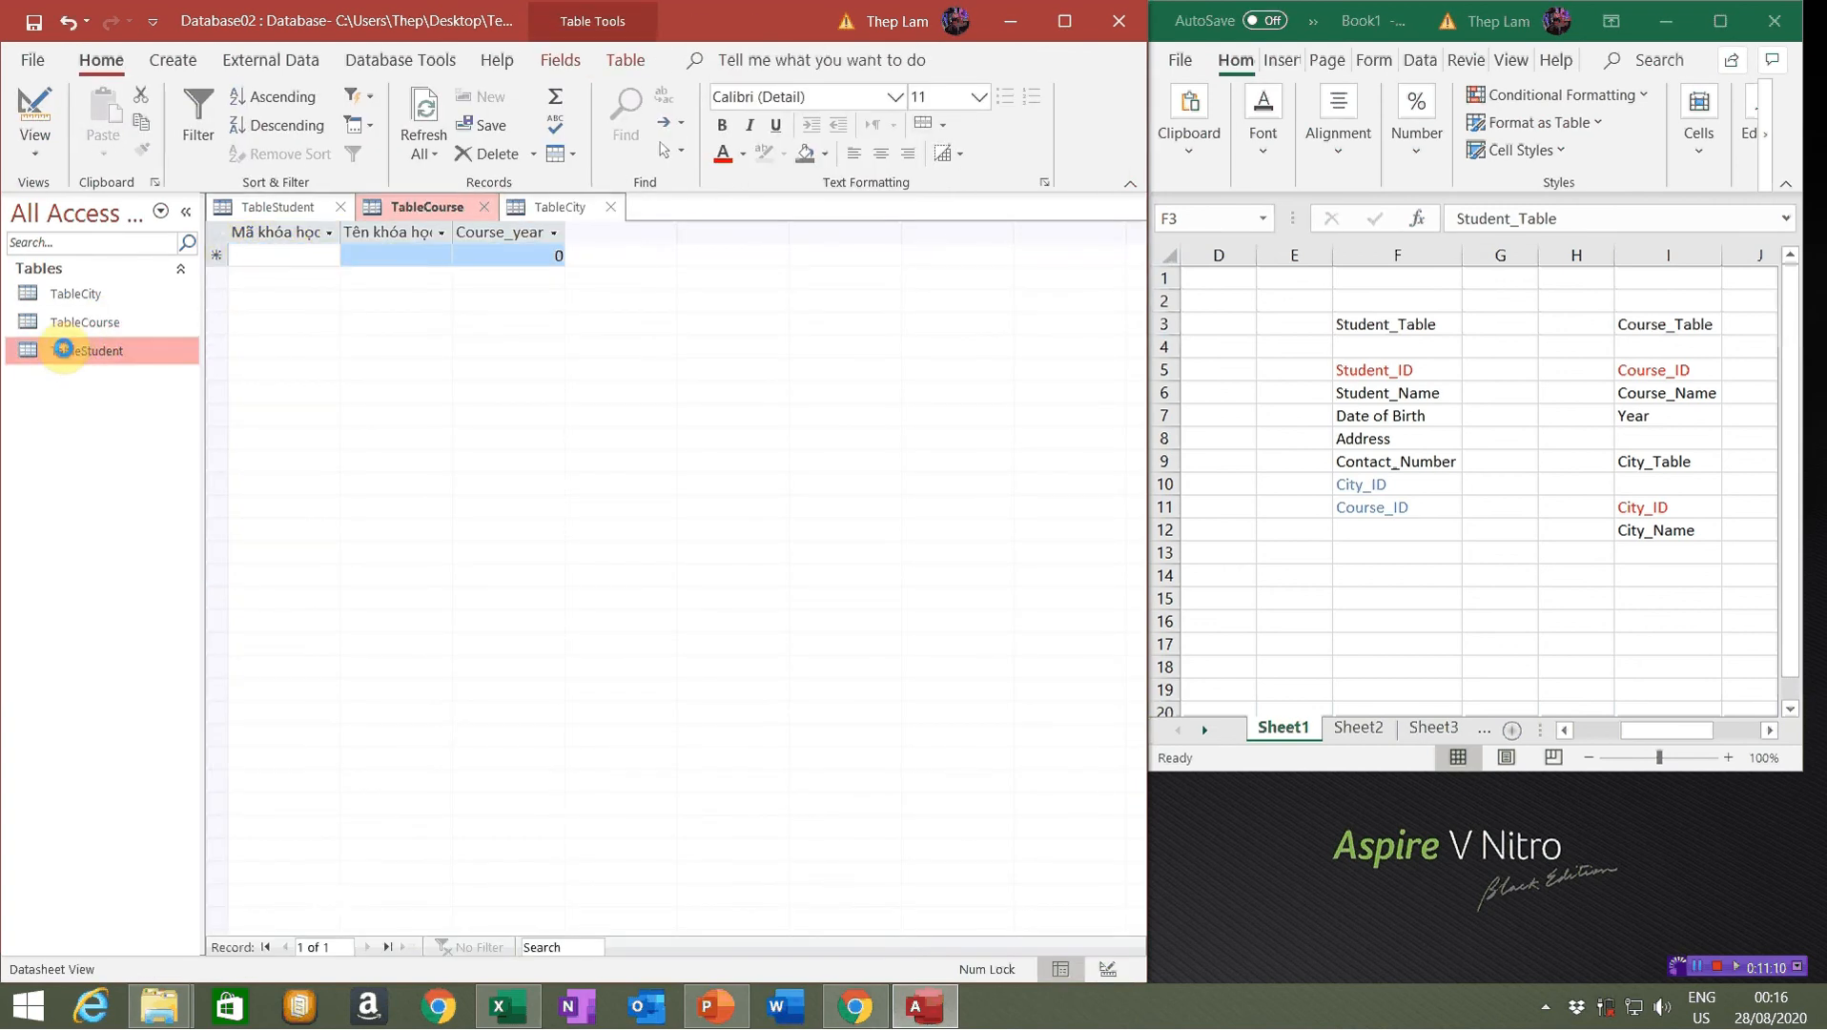
click(56, 289)
double_click(55, 288)
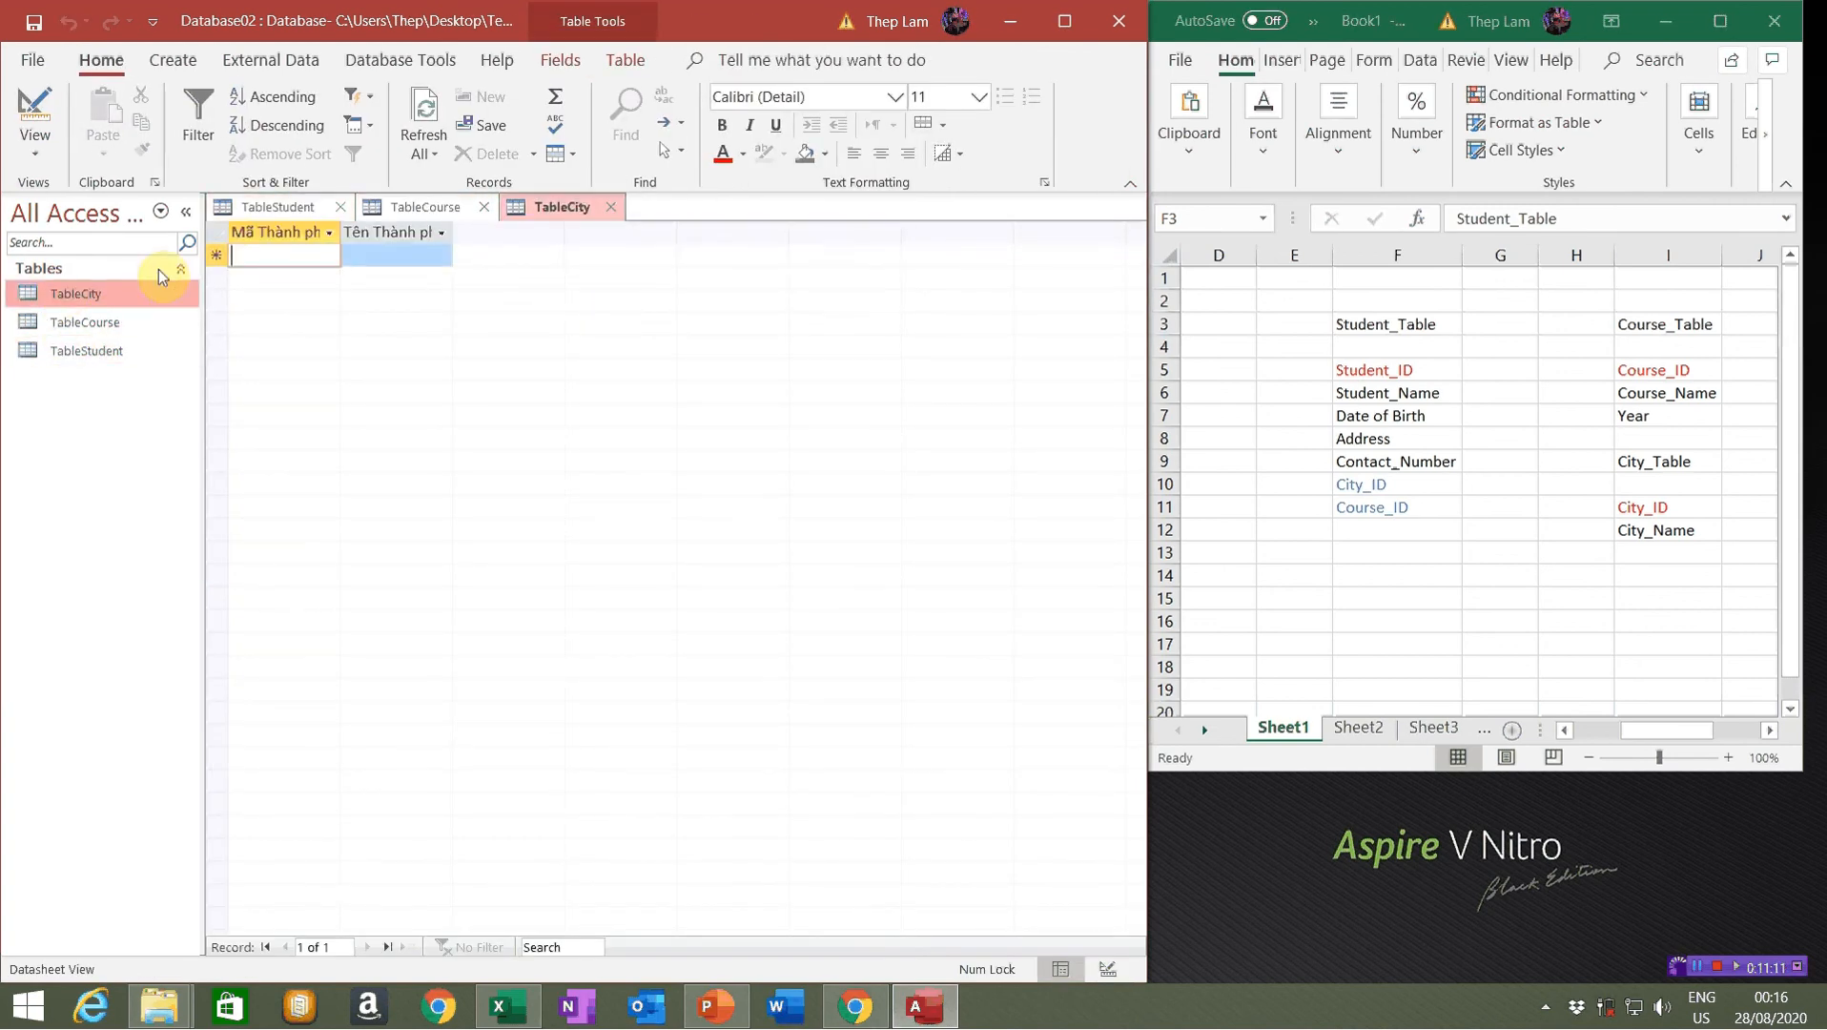
click(274, 208)
click(445, 211)
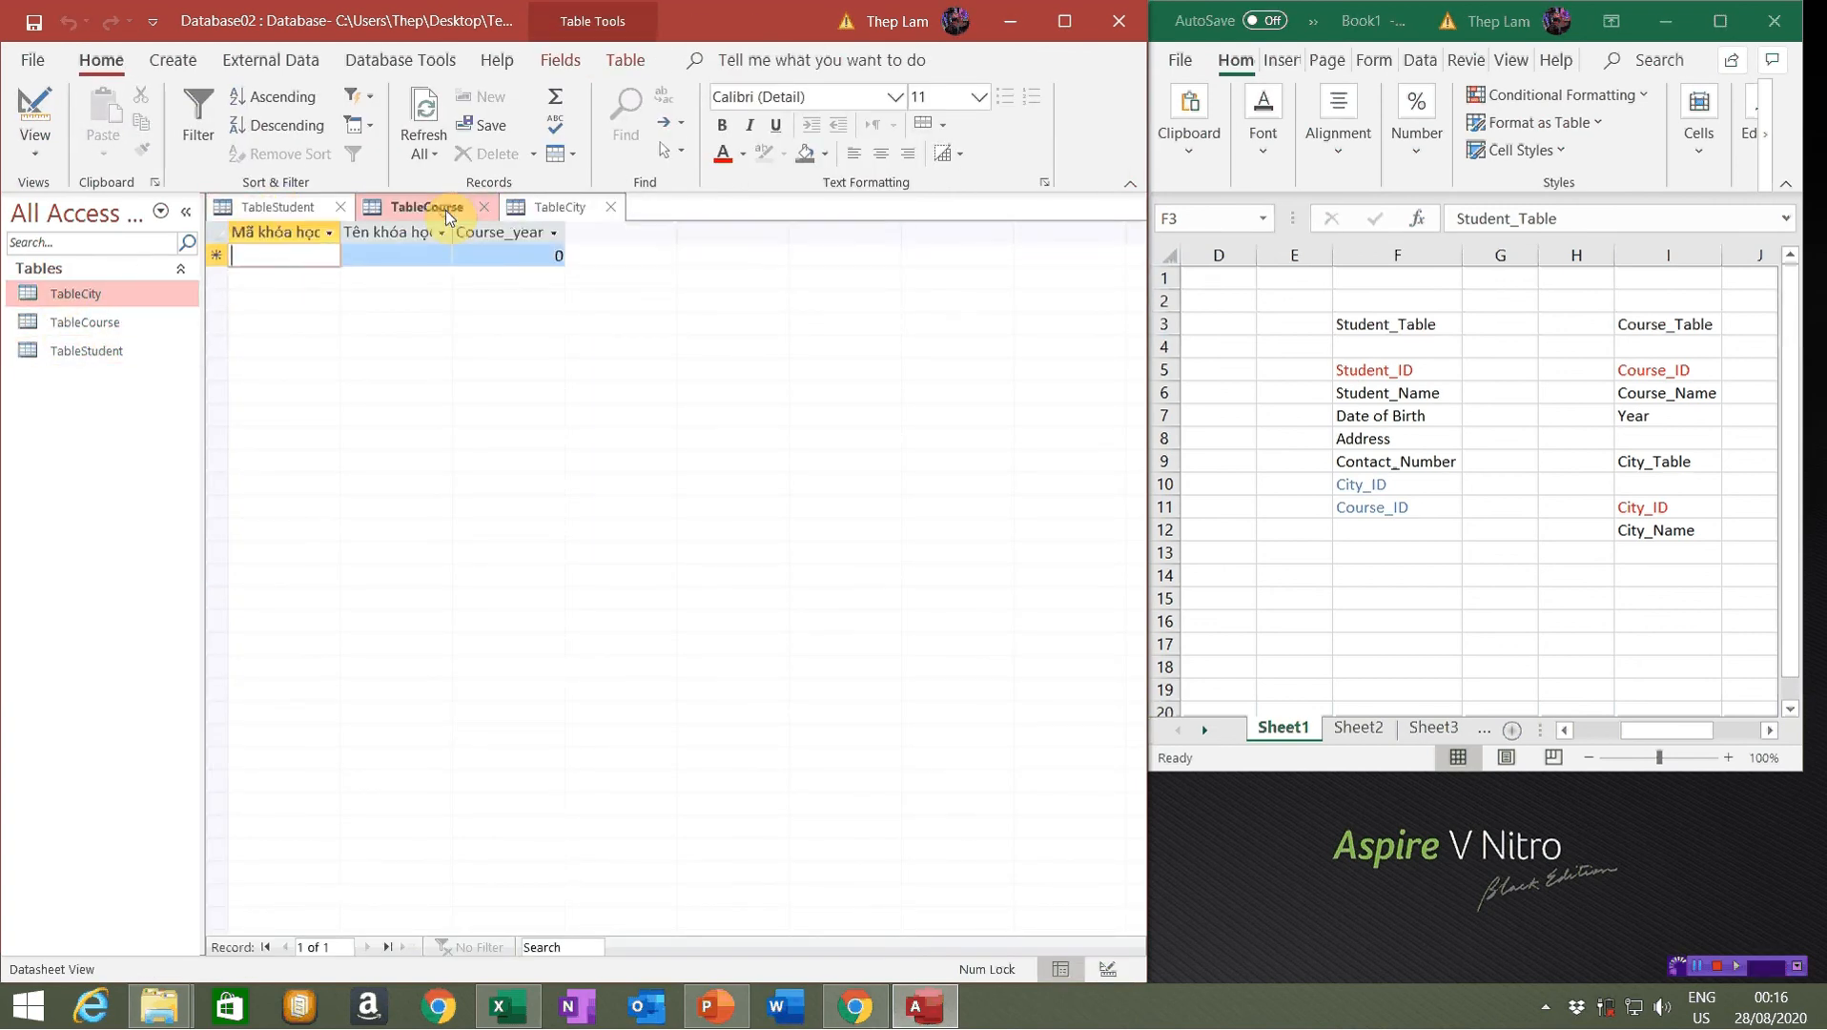
click(583, 206)
click(429, 206)
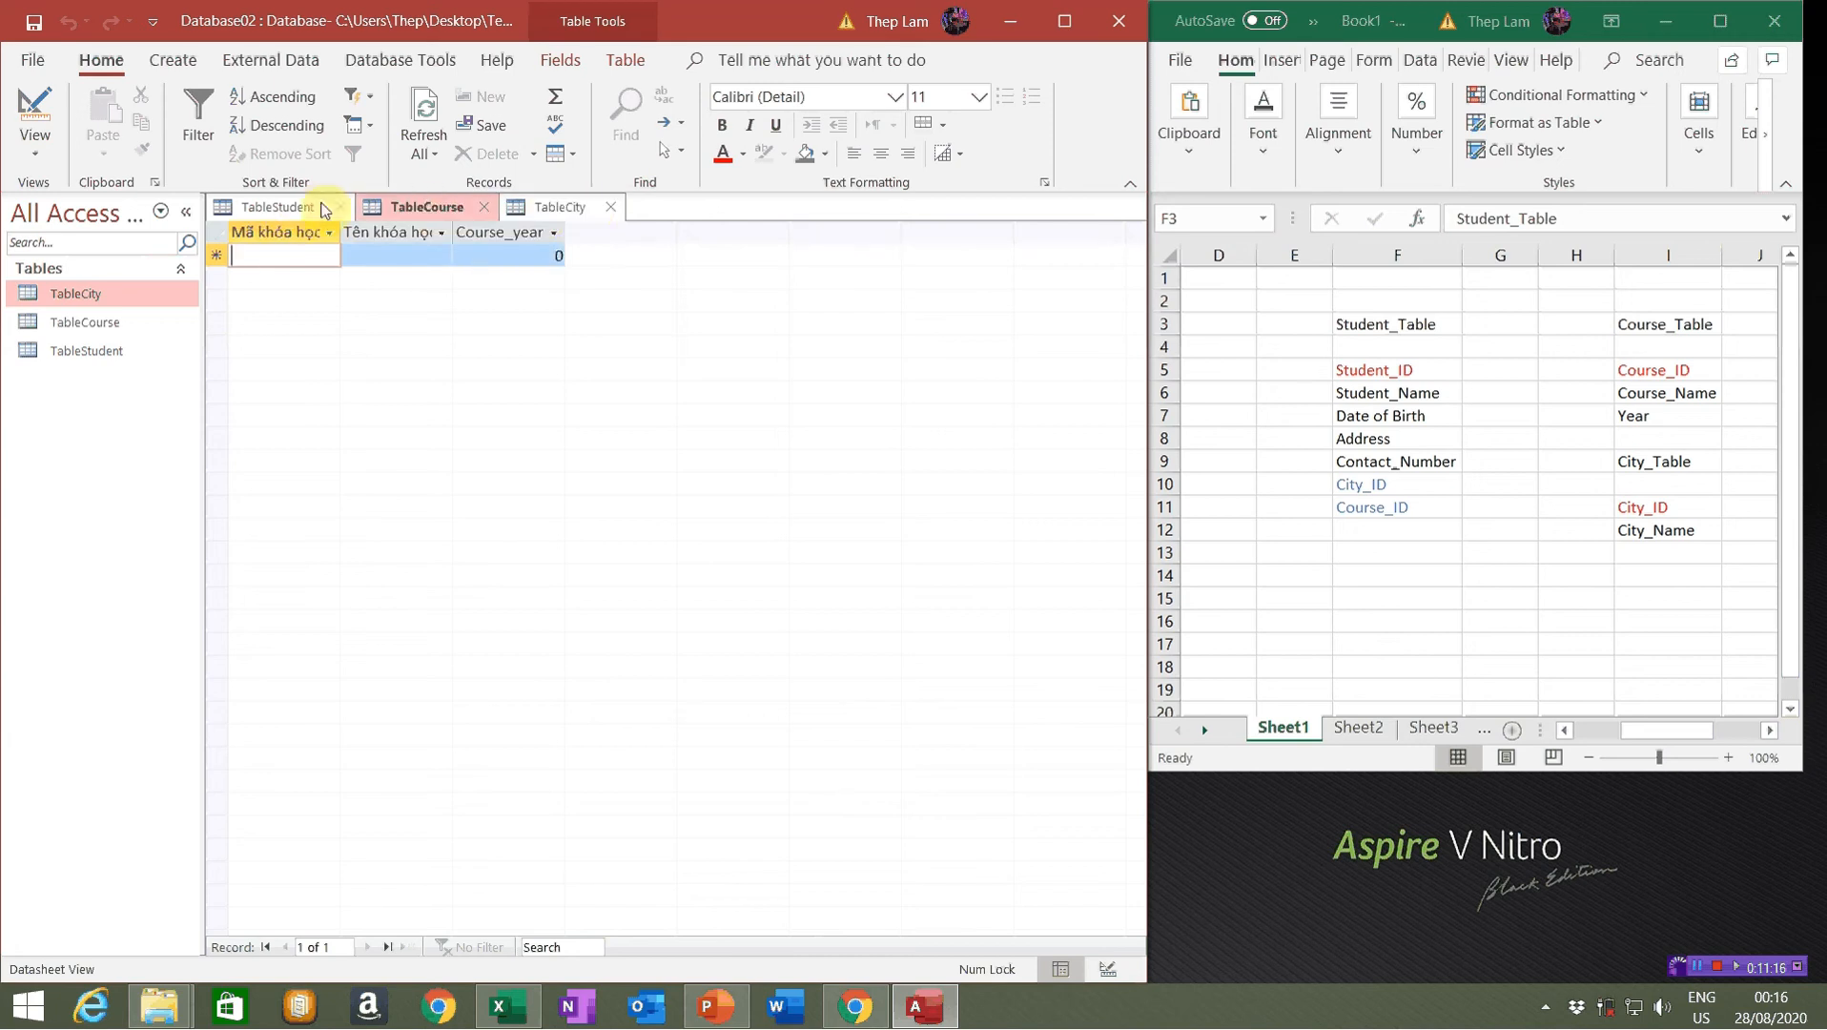
click(280, 209)
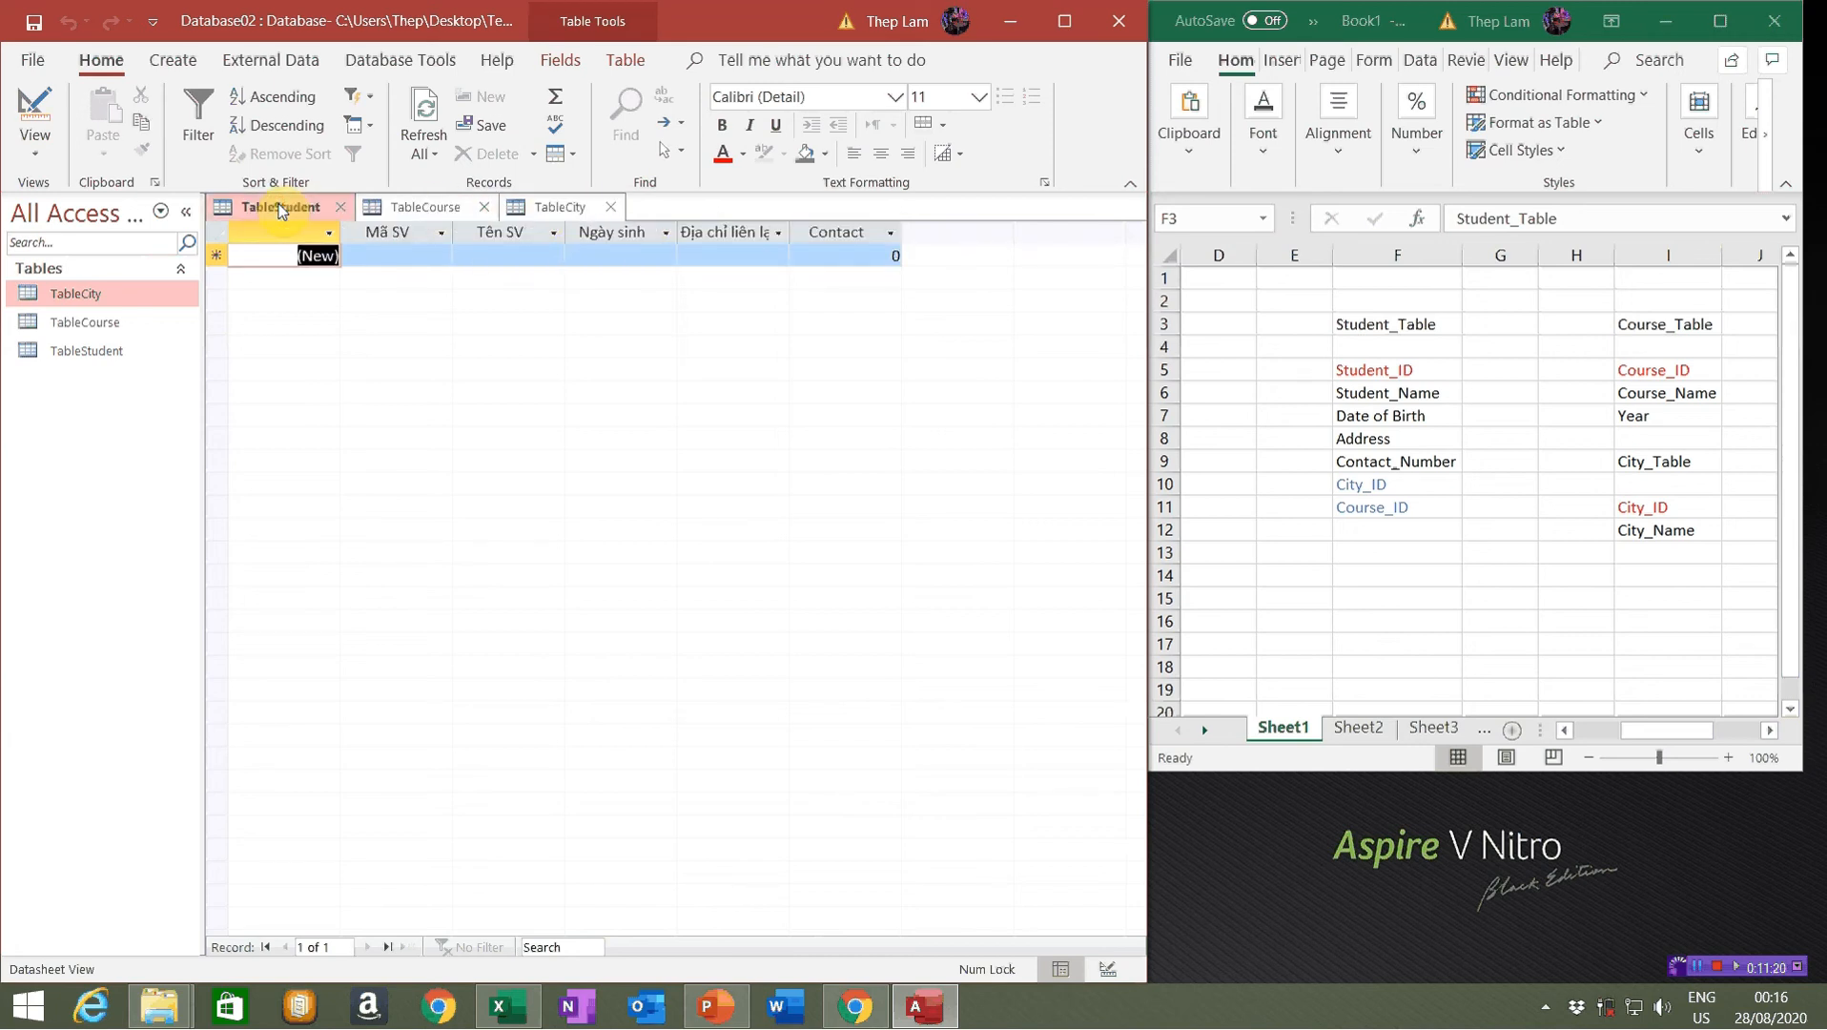
Close TableCity and TableCourse, and switch TableStudent to Design View
click(611, 208)
click(485, 207)
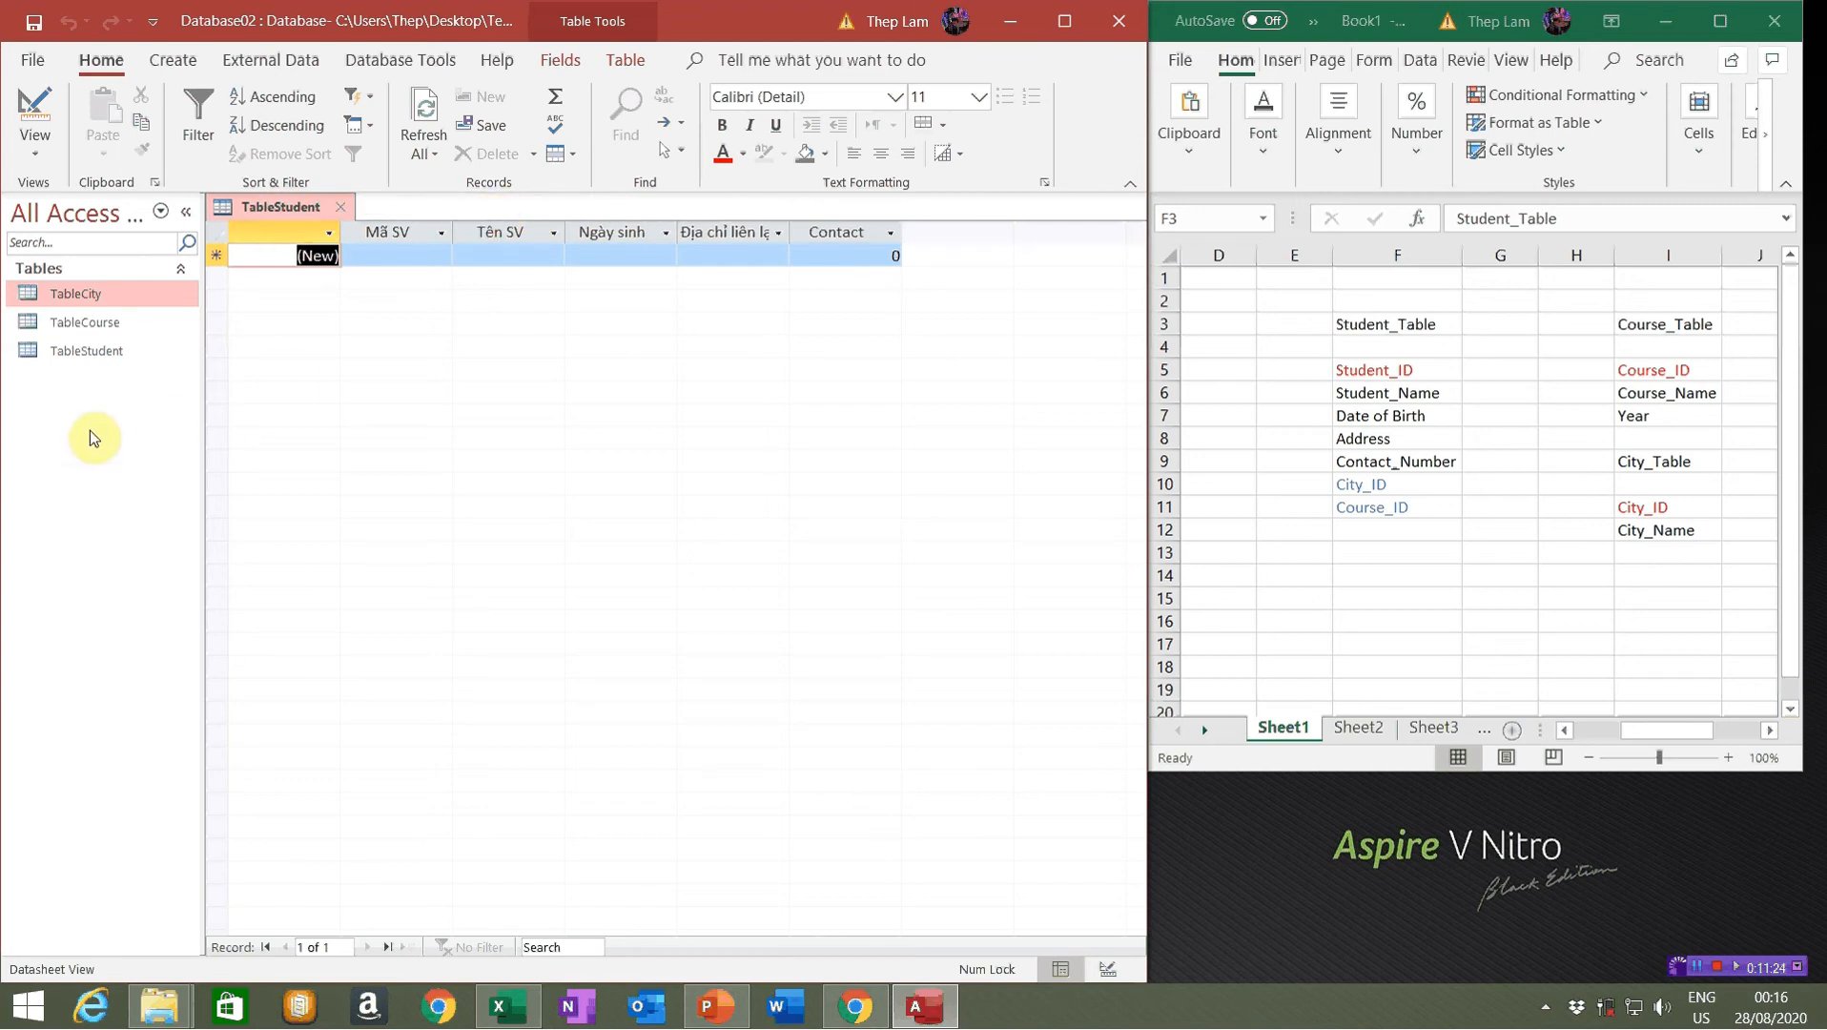
click(60, 354)
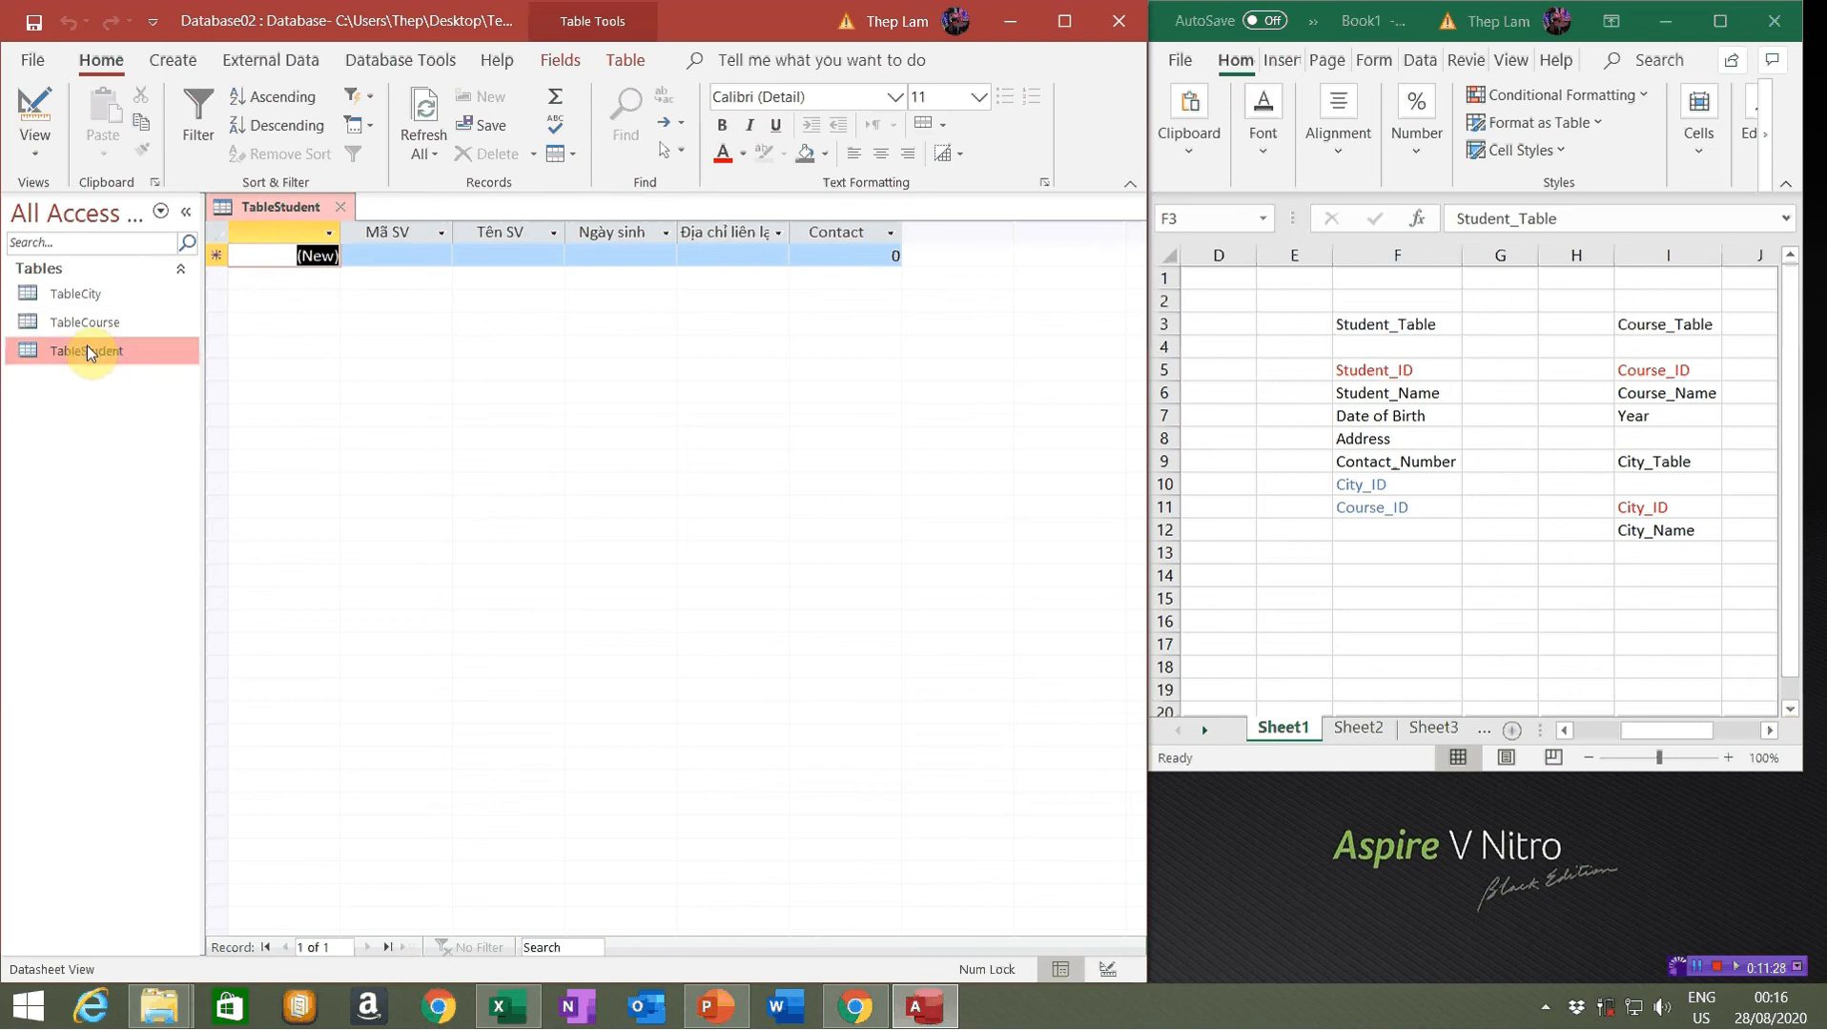
click(33, 157)
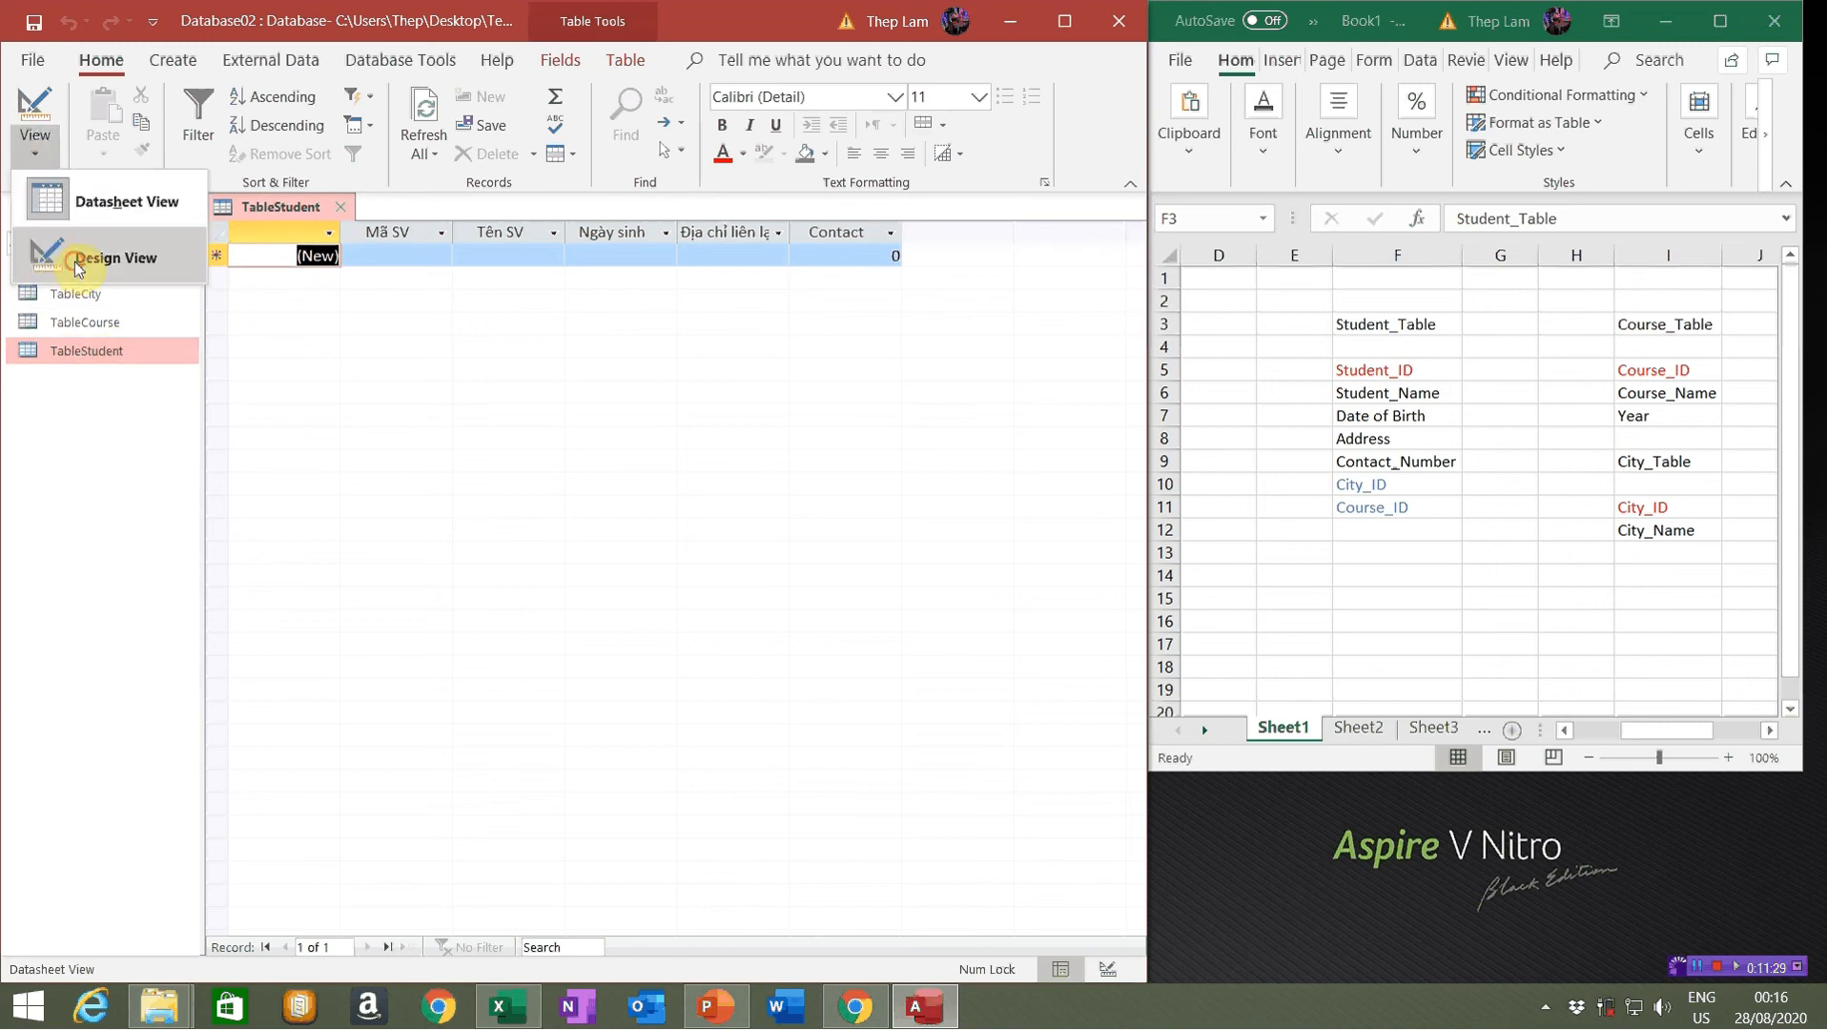
click(105, 258)
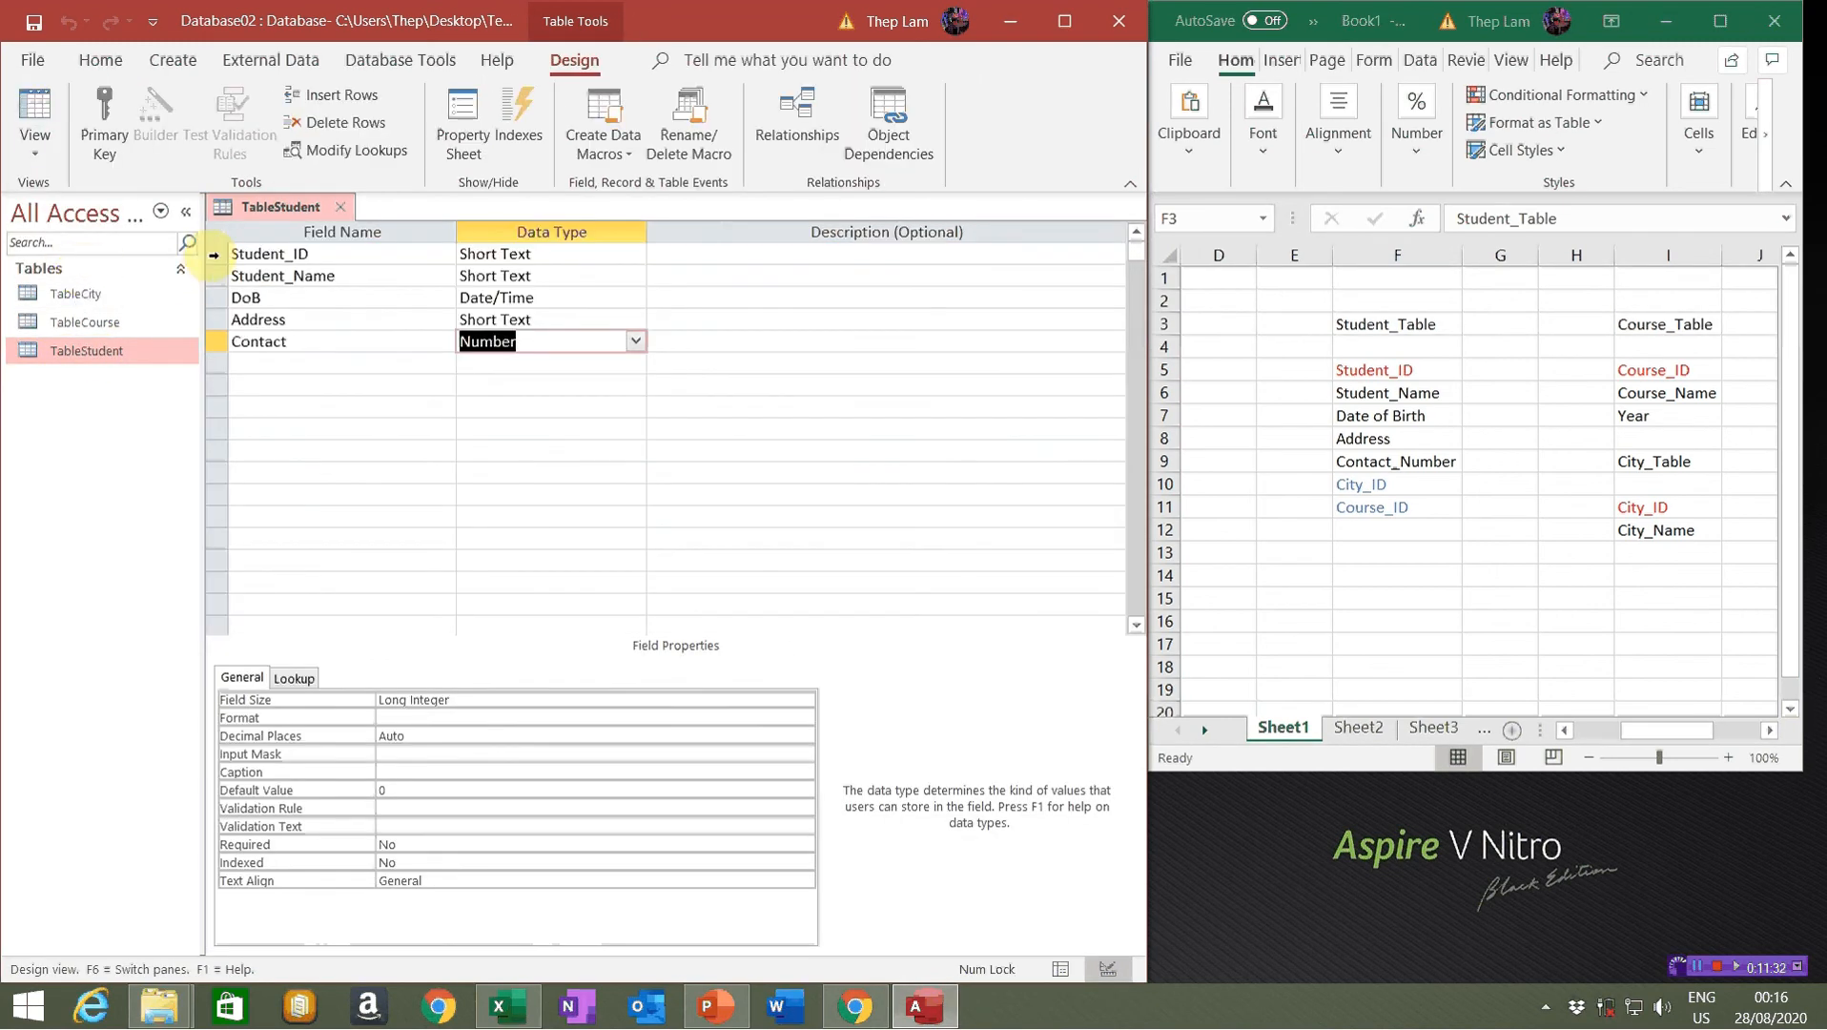
Set Student_ID as the primary key of TableStudent, matching the red ID field in the Excel plan
click(214, 255)
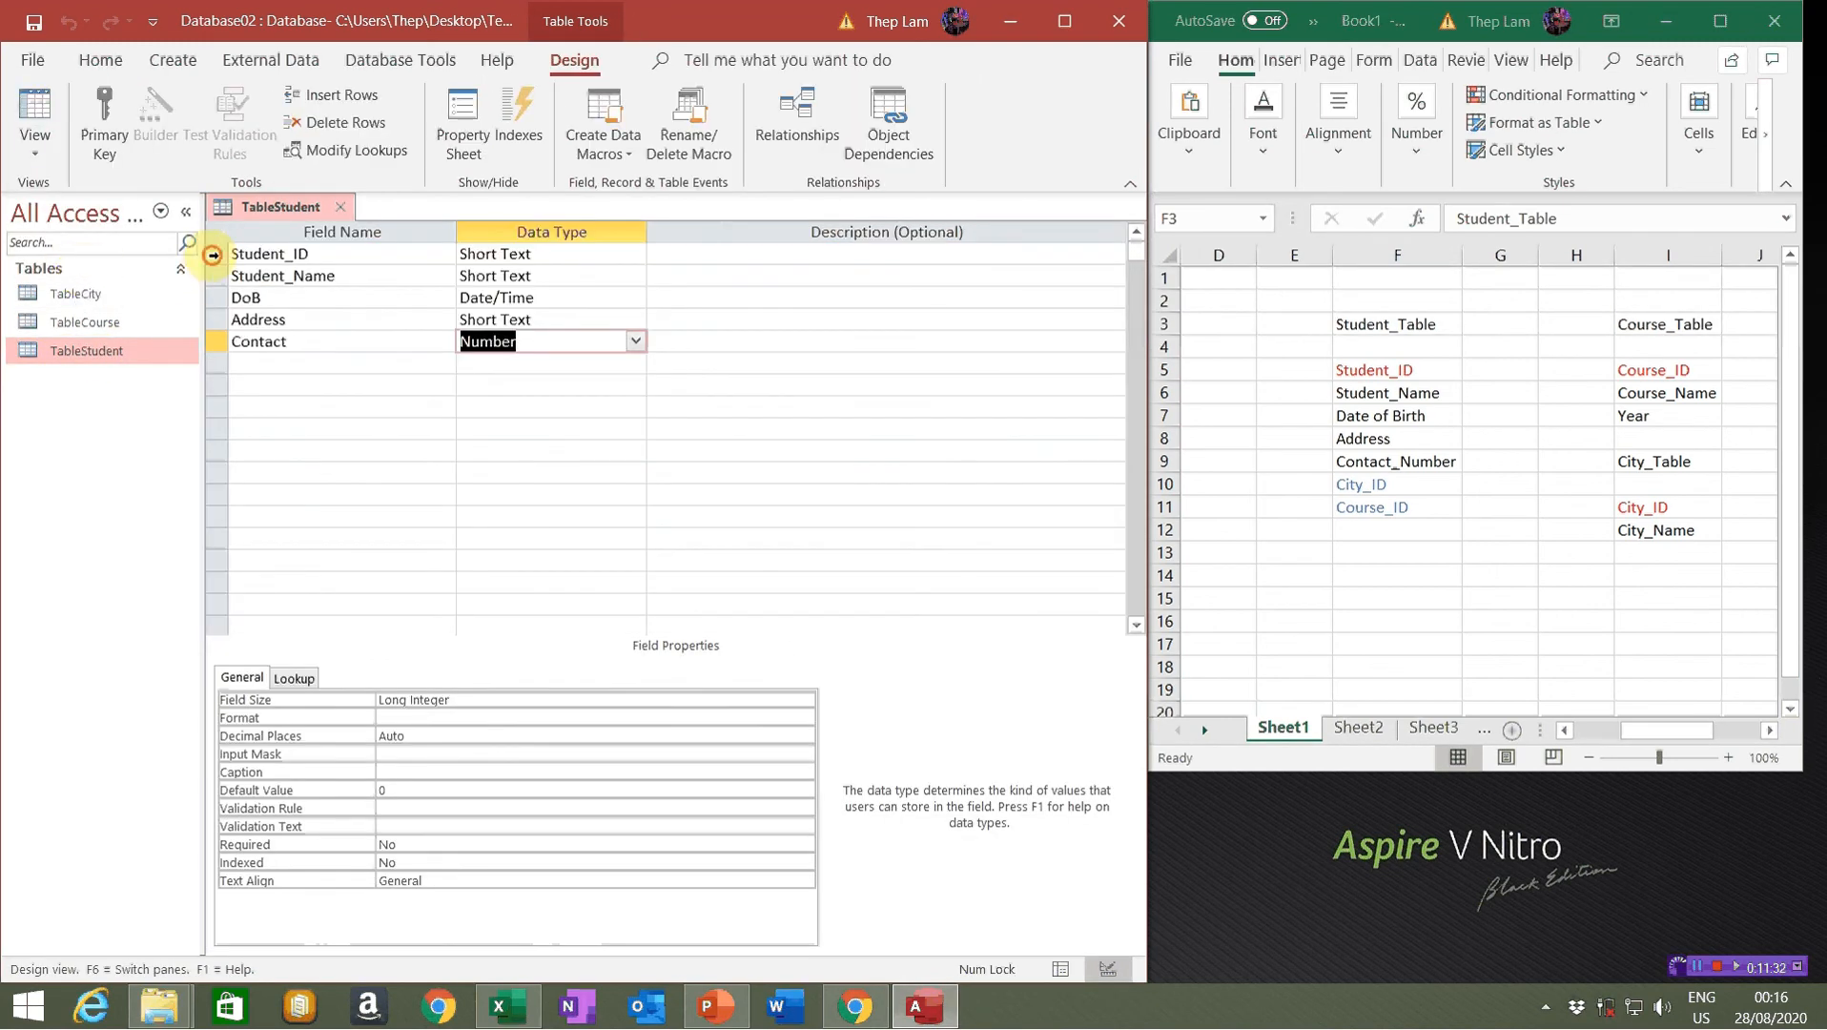
click(1409, 378)
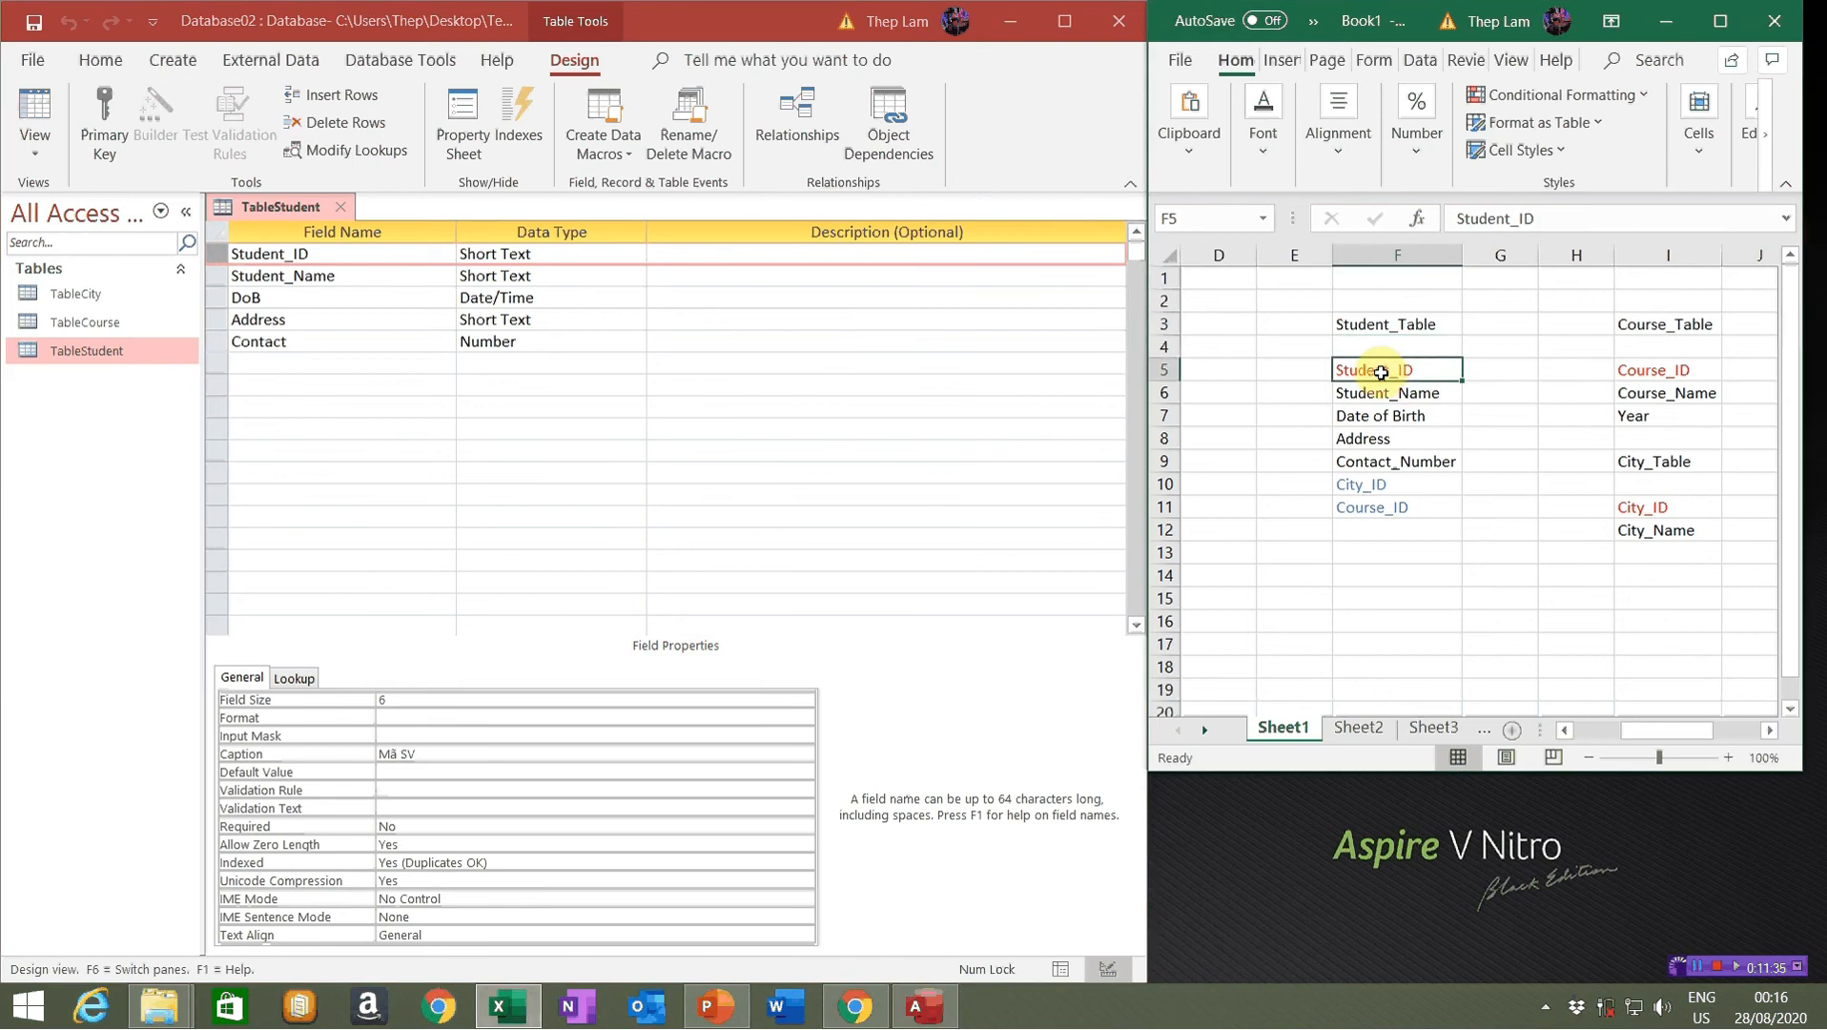
click(215, 254)
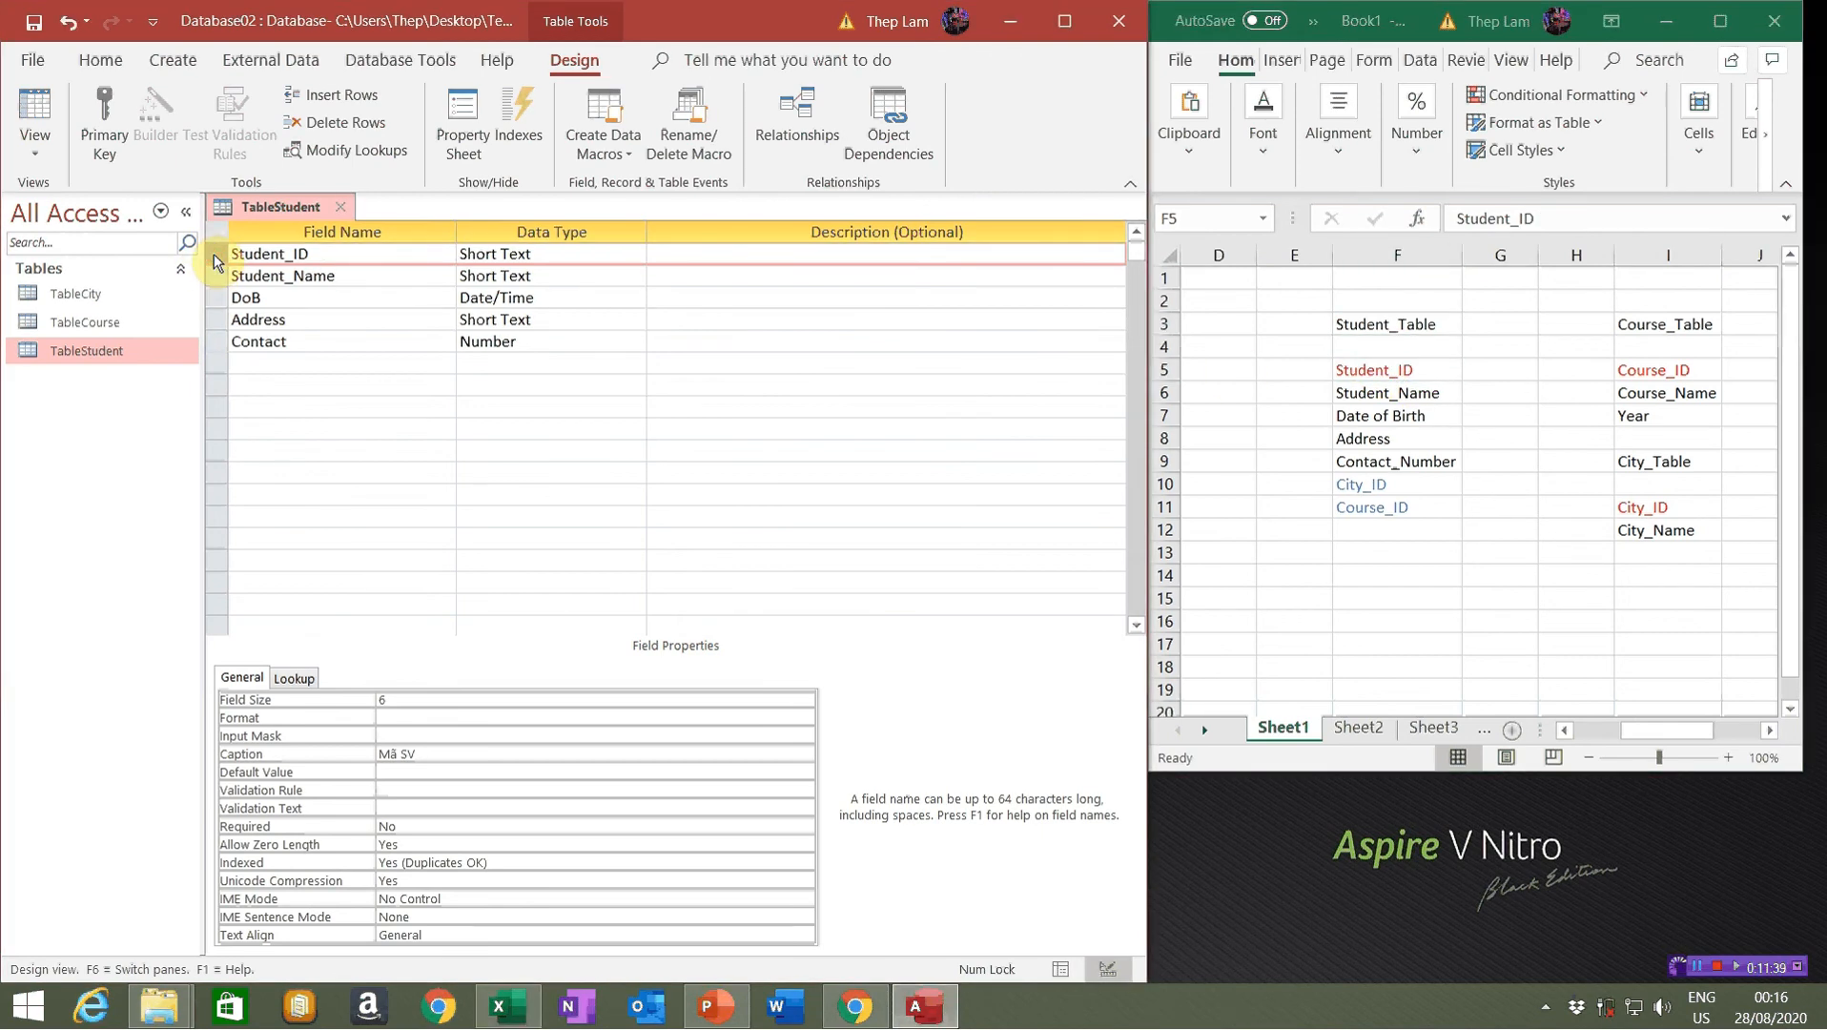
right_click(215, 254)
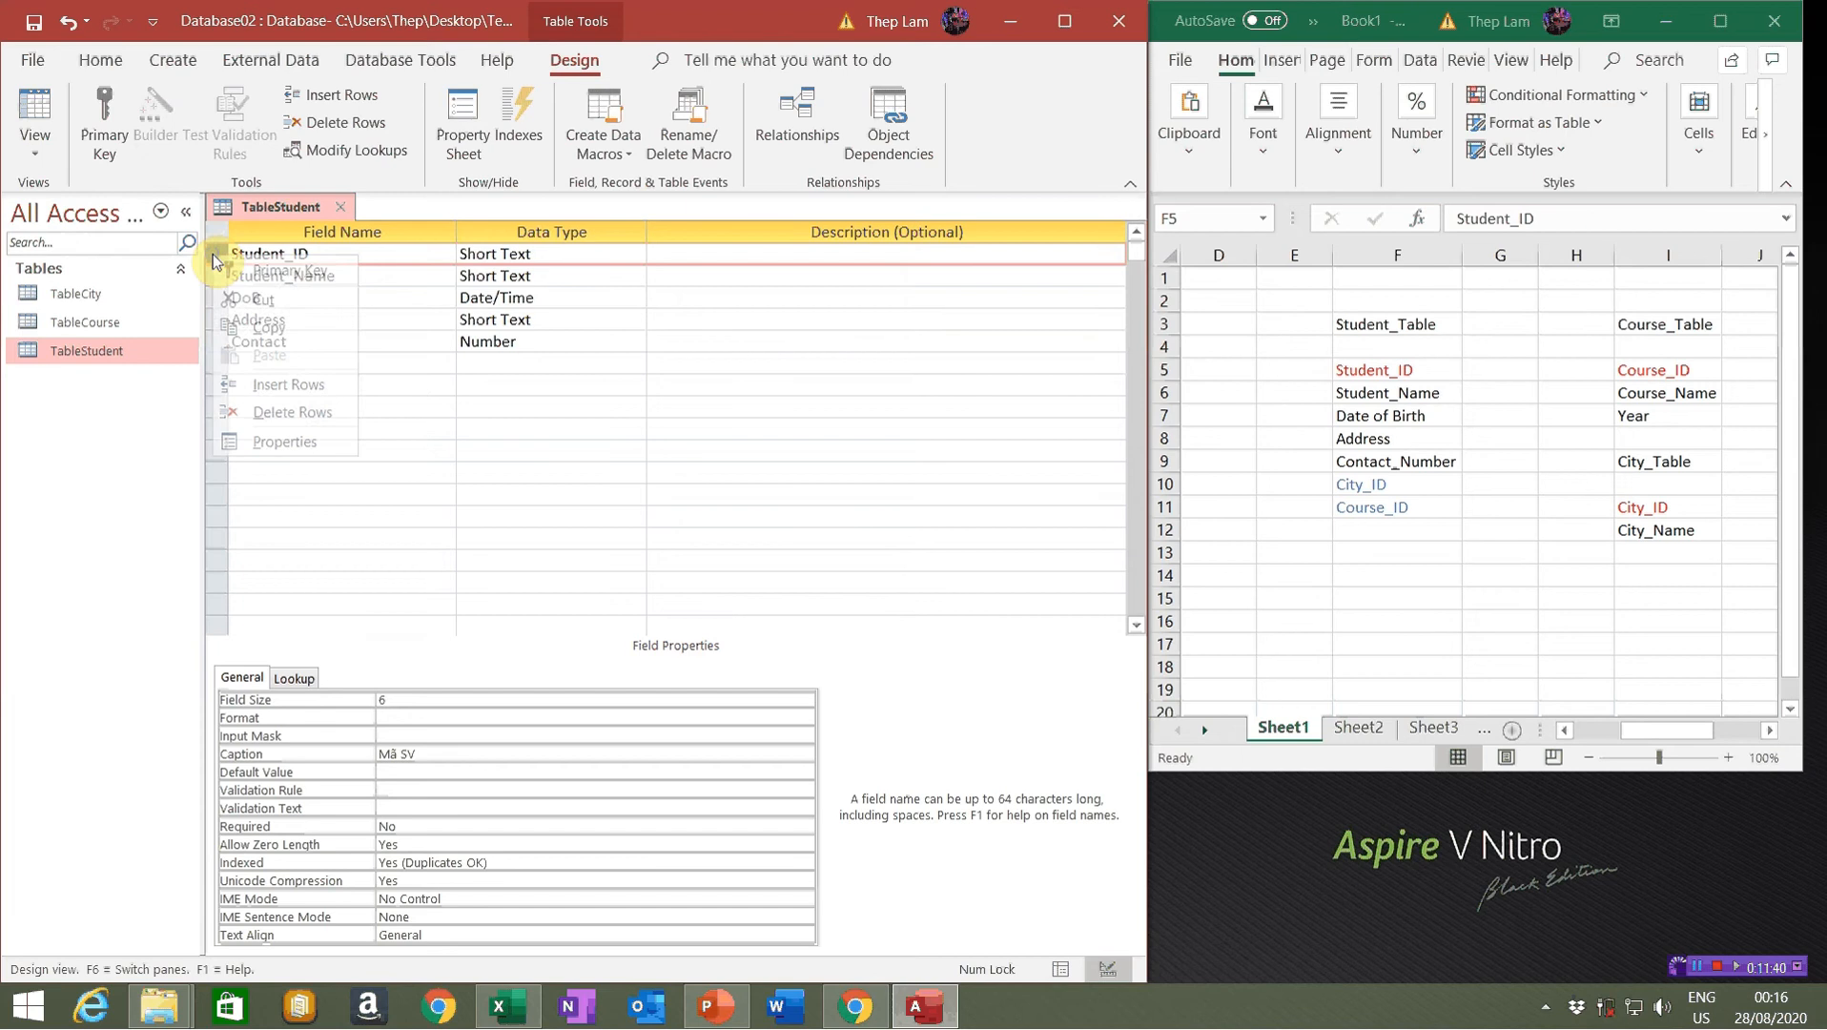
click(286, 273)
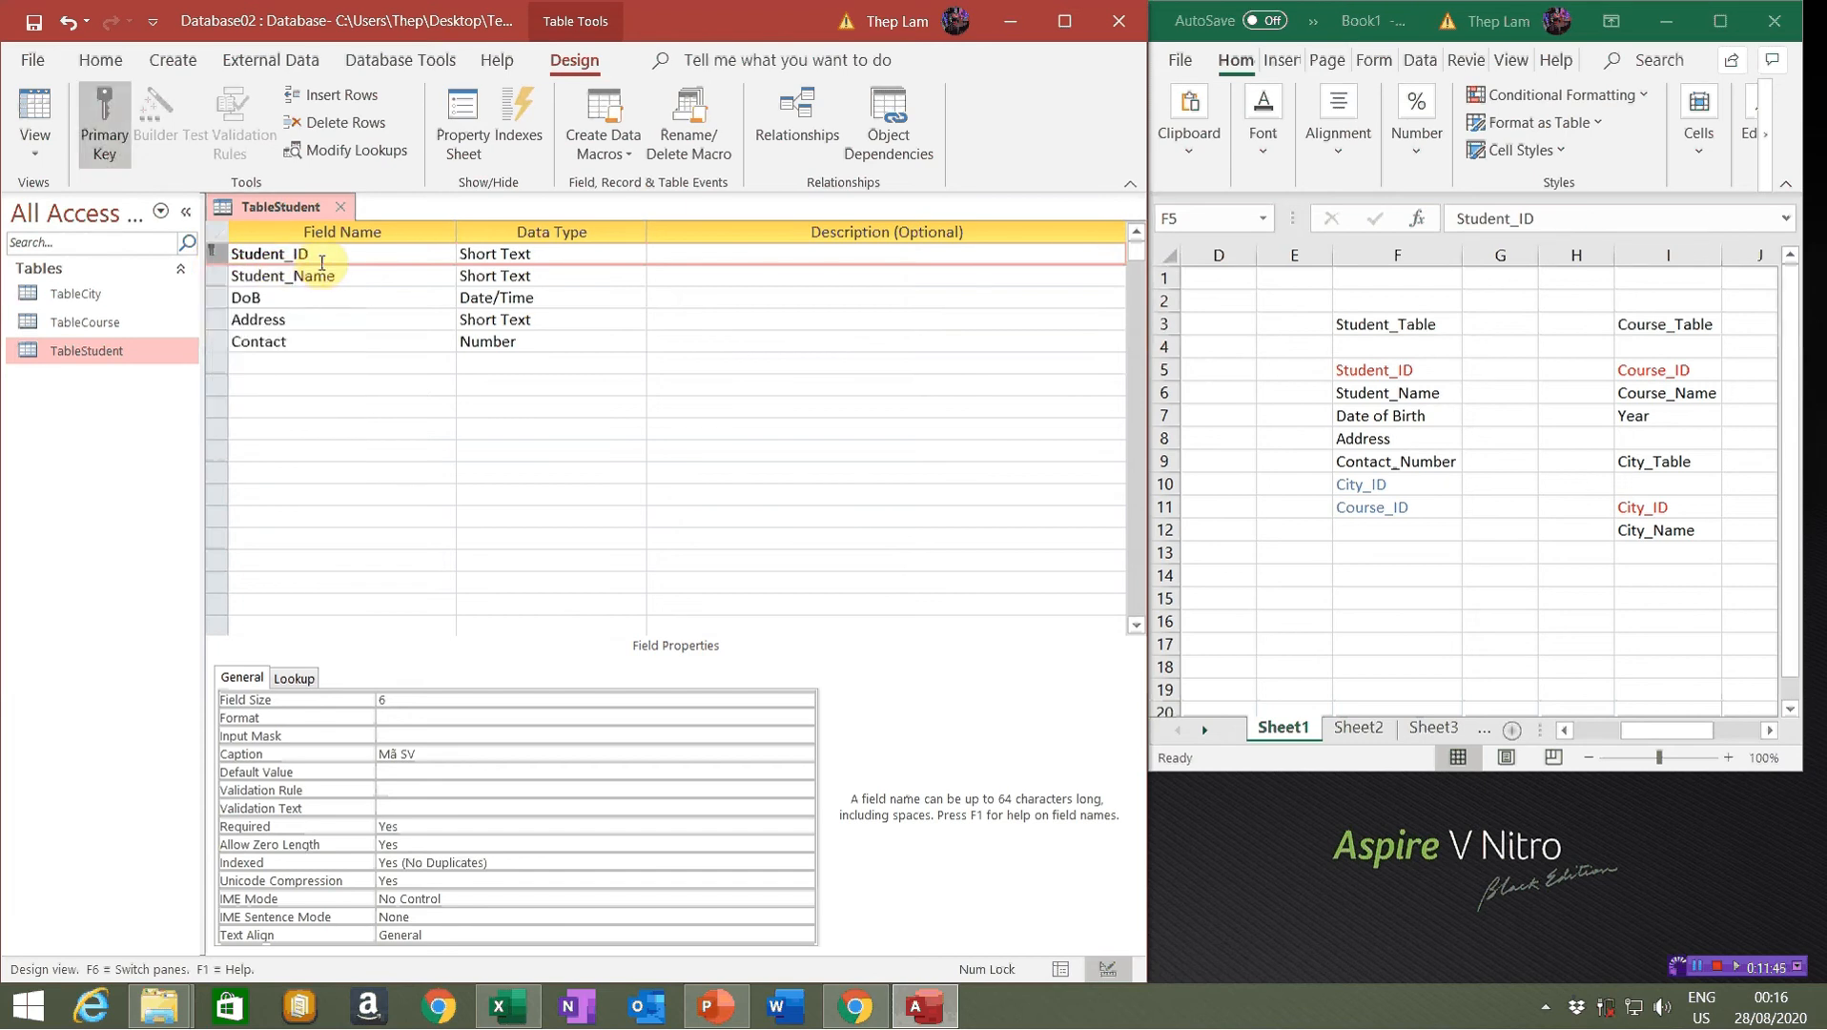
Remove the primary key from Student_ID in TableStudent and try DoB as the key, clearing it from DoB too
right_click(215, 256)
click(237, 264)
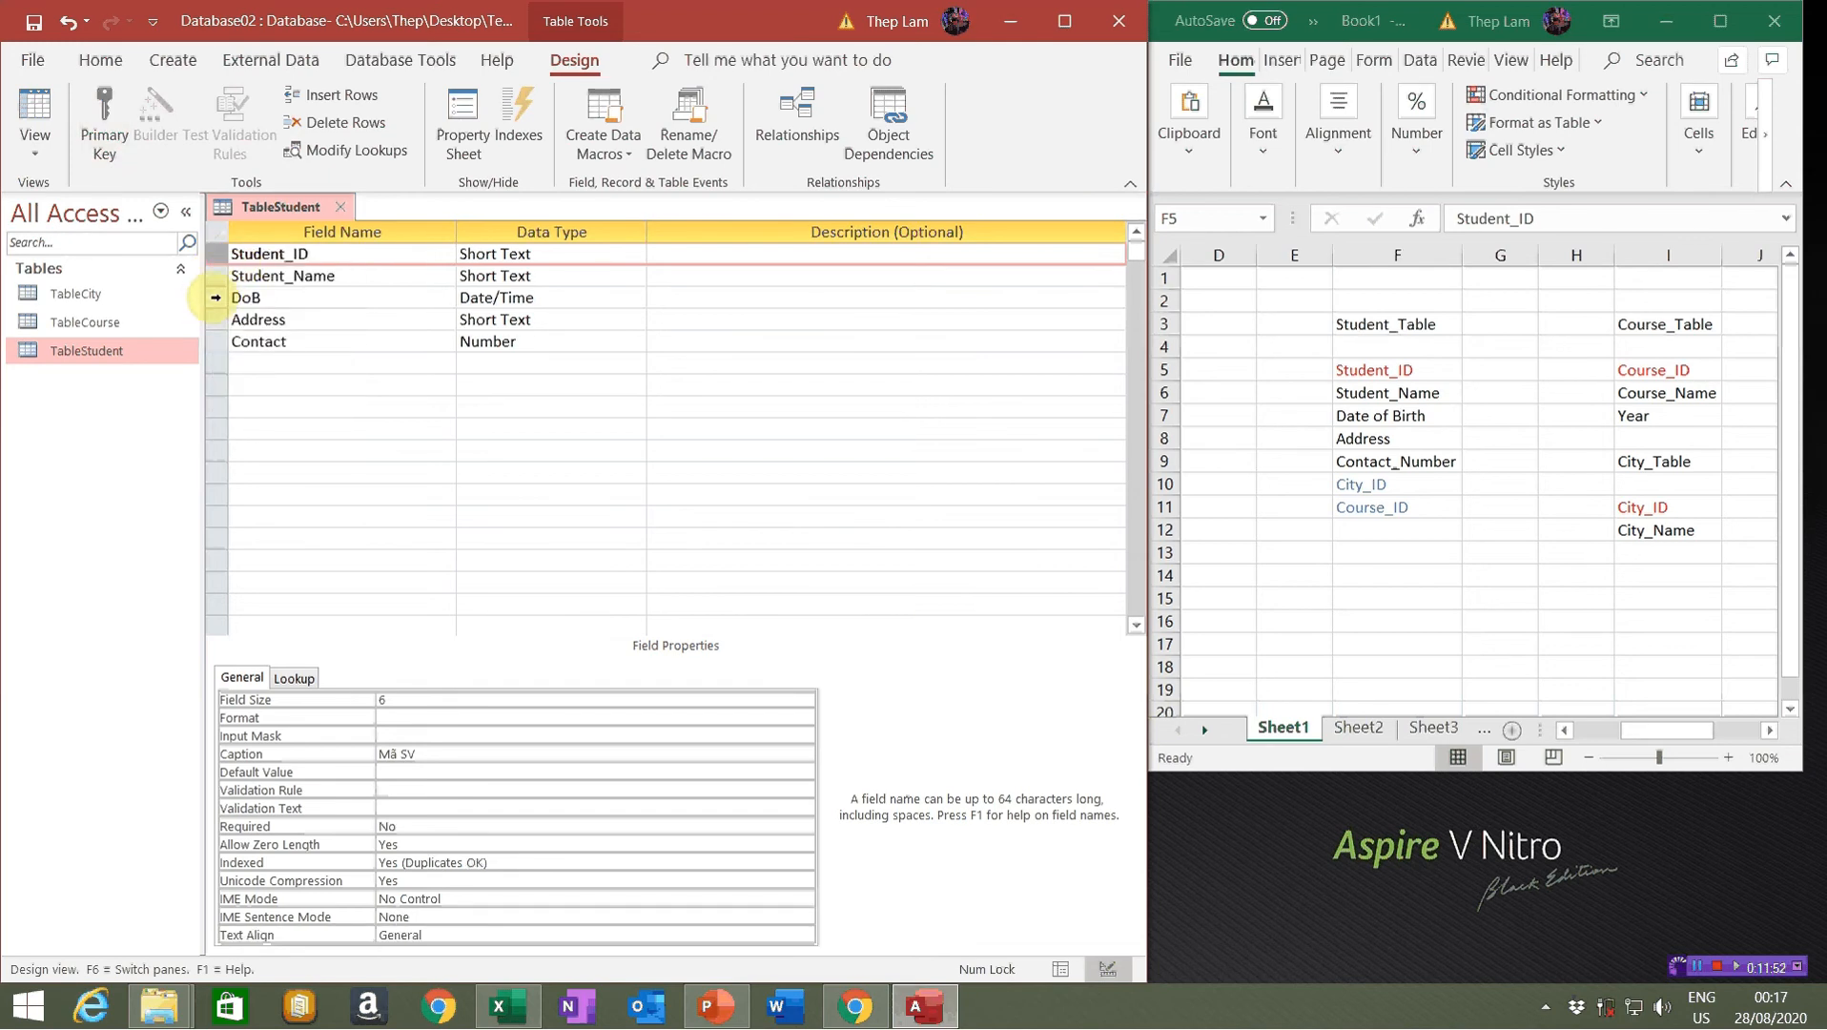
click(217, 298)
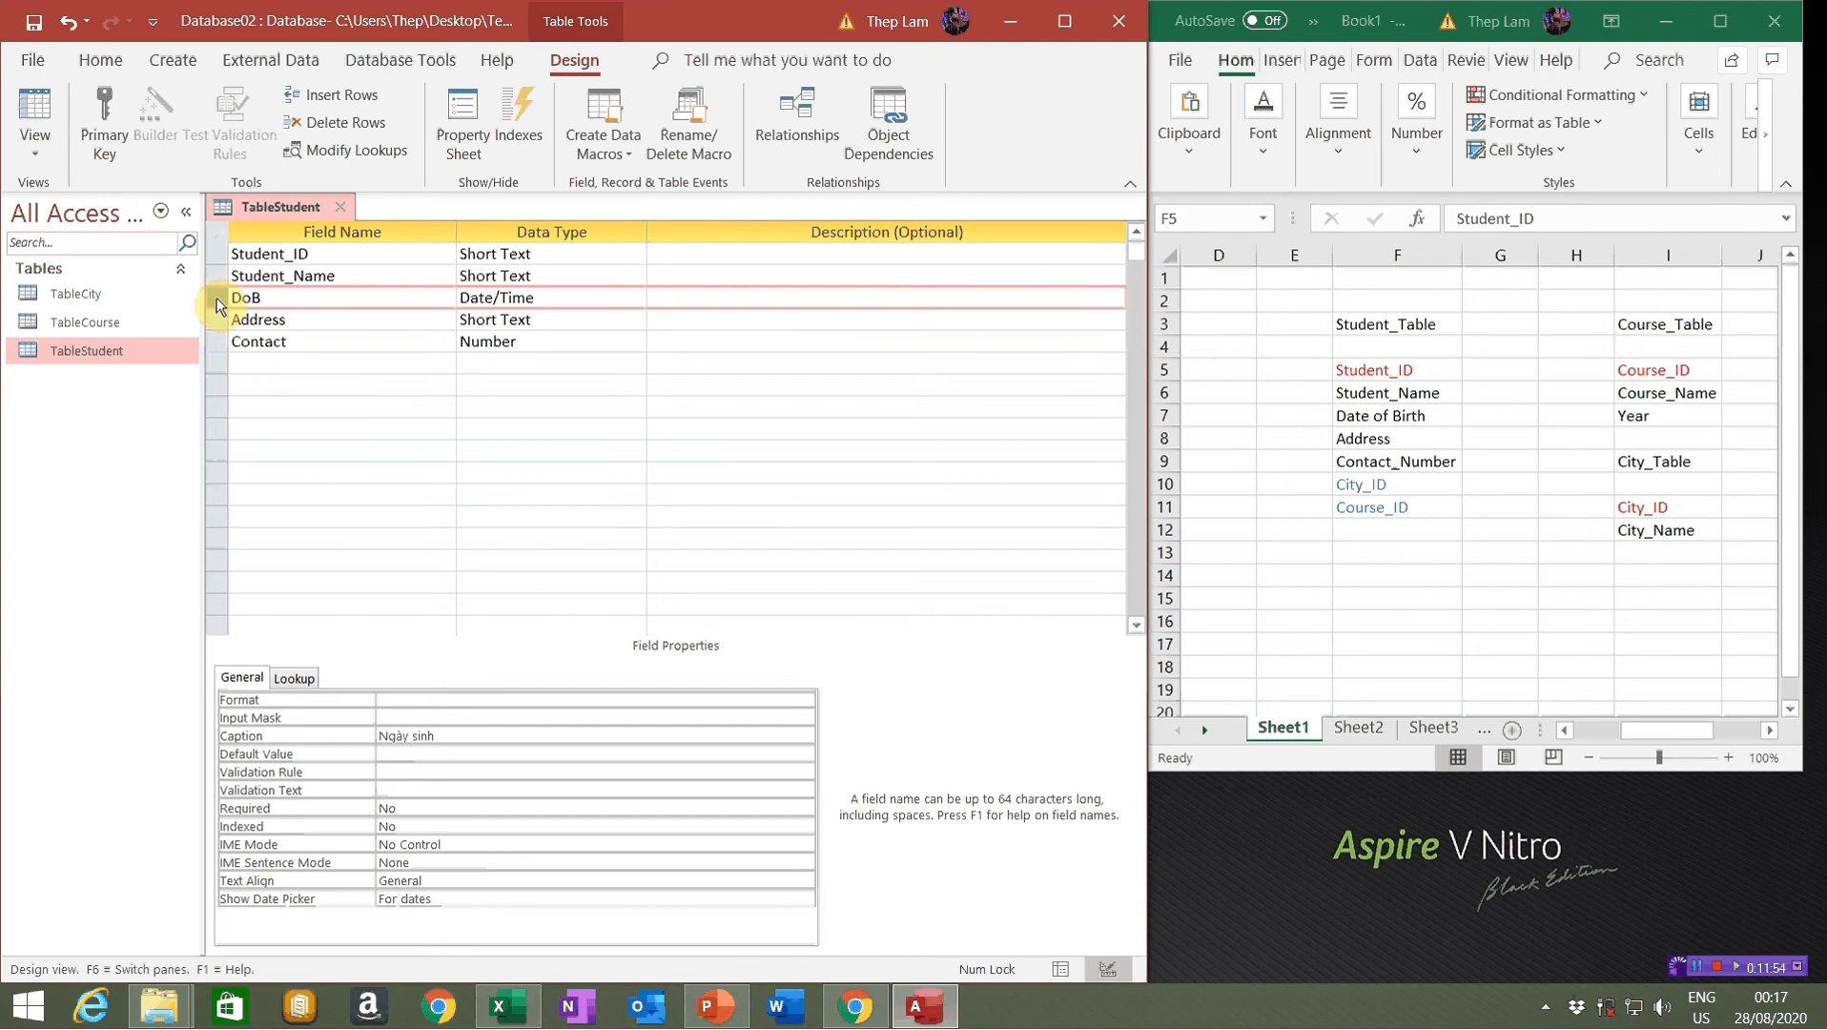
right_click(217, 300)
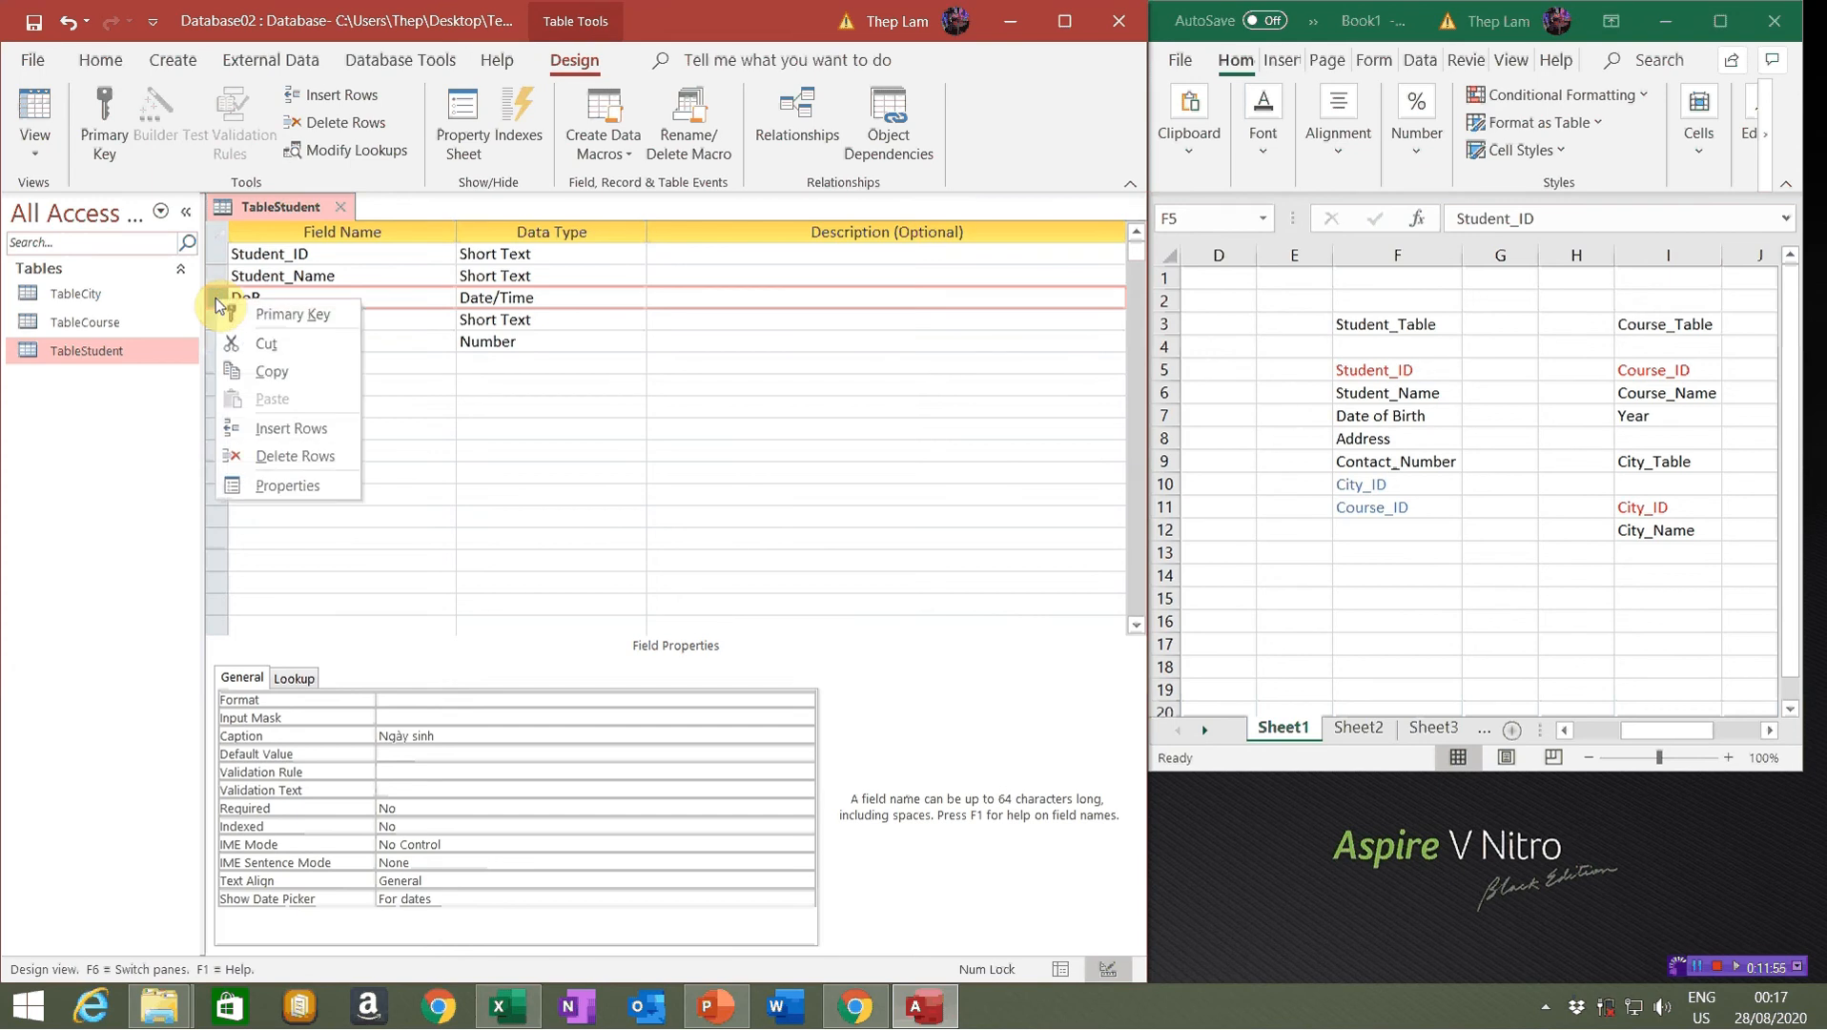
click(278, 315)
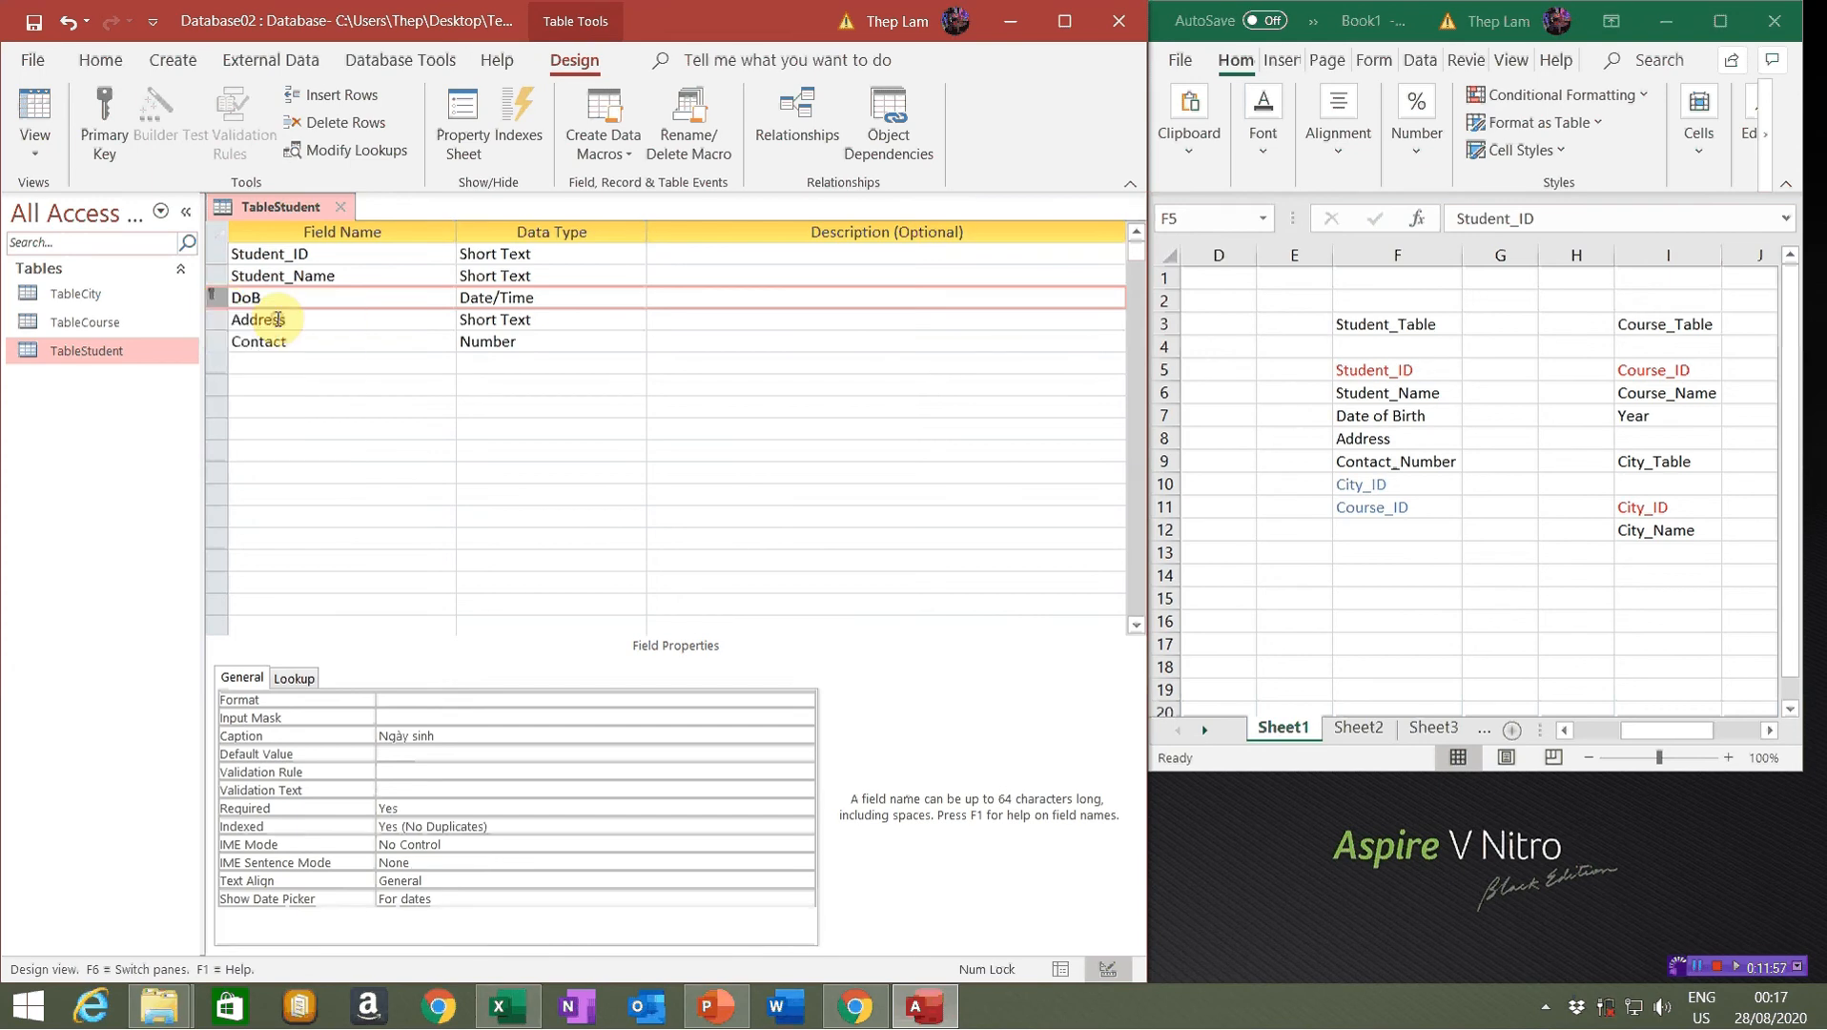
right_click(214, 301)
click(238, 319)
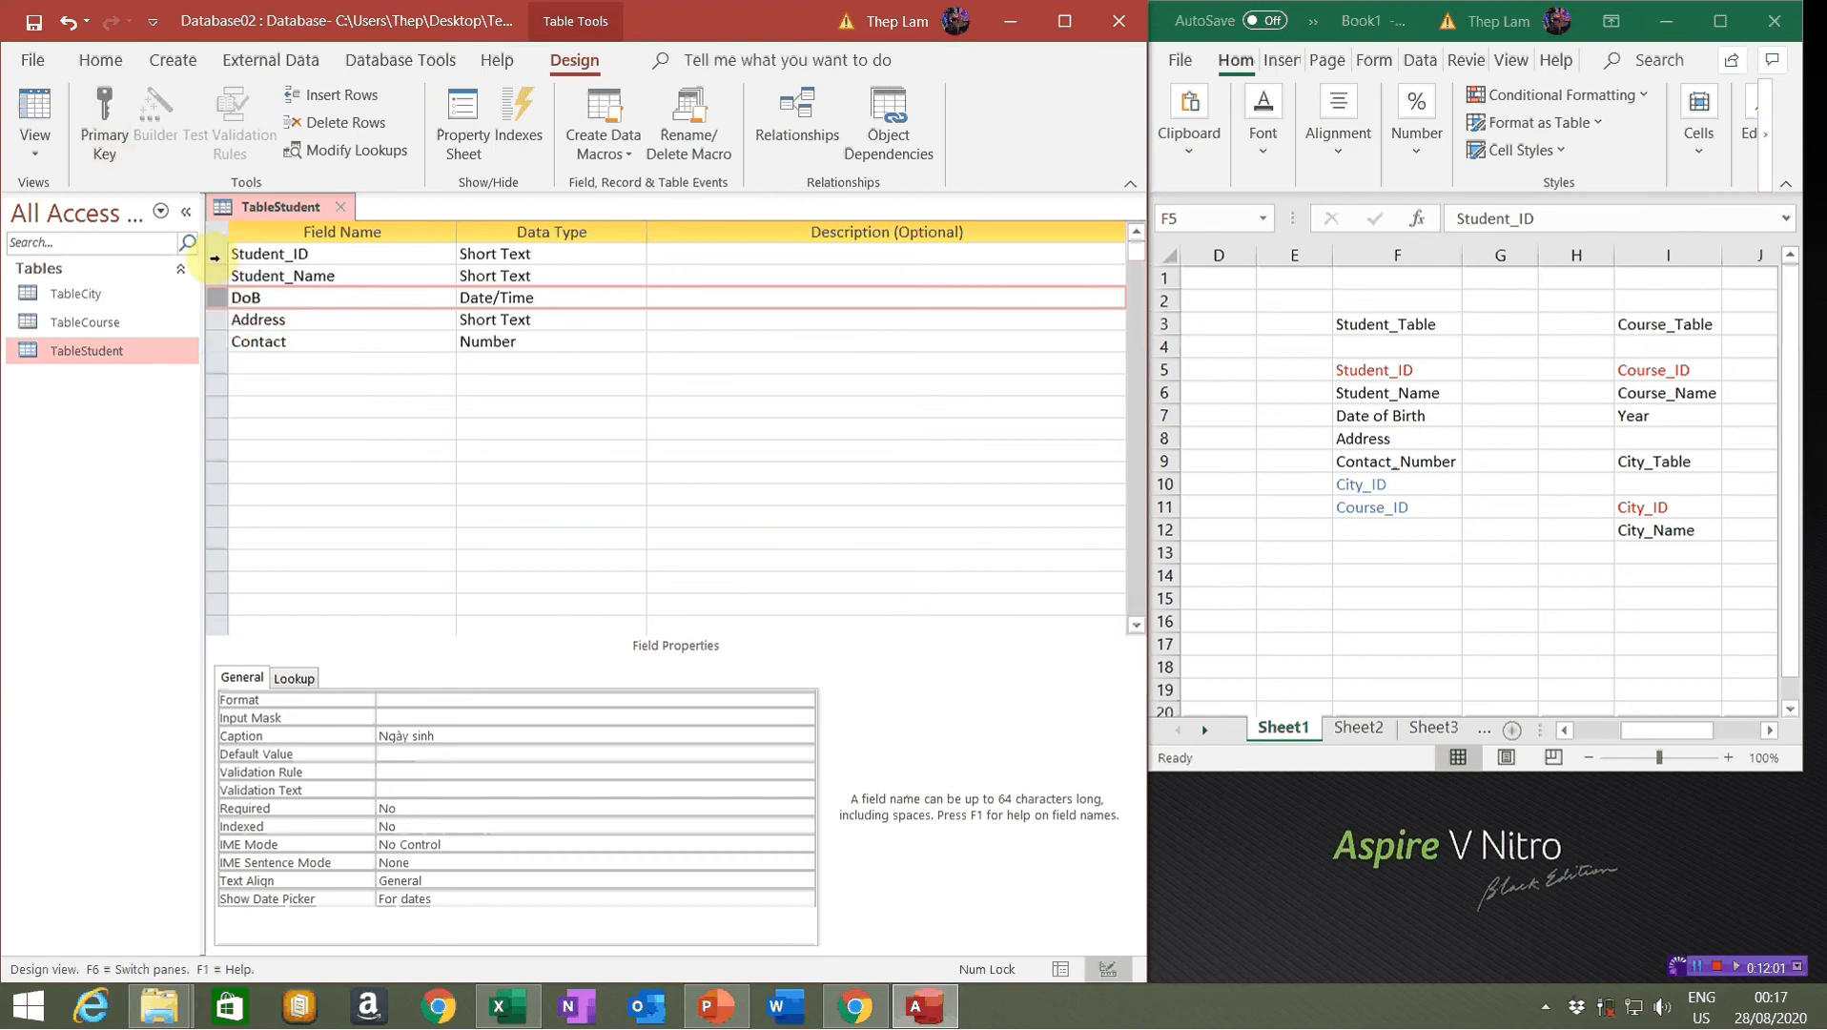
Make Student_ID the primary key of TableStudent again
click(215, 255)
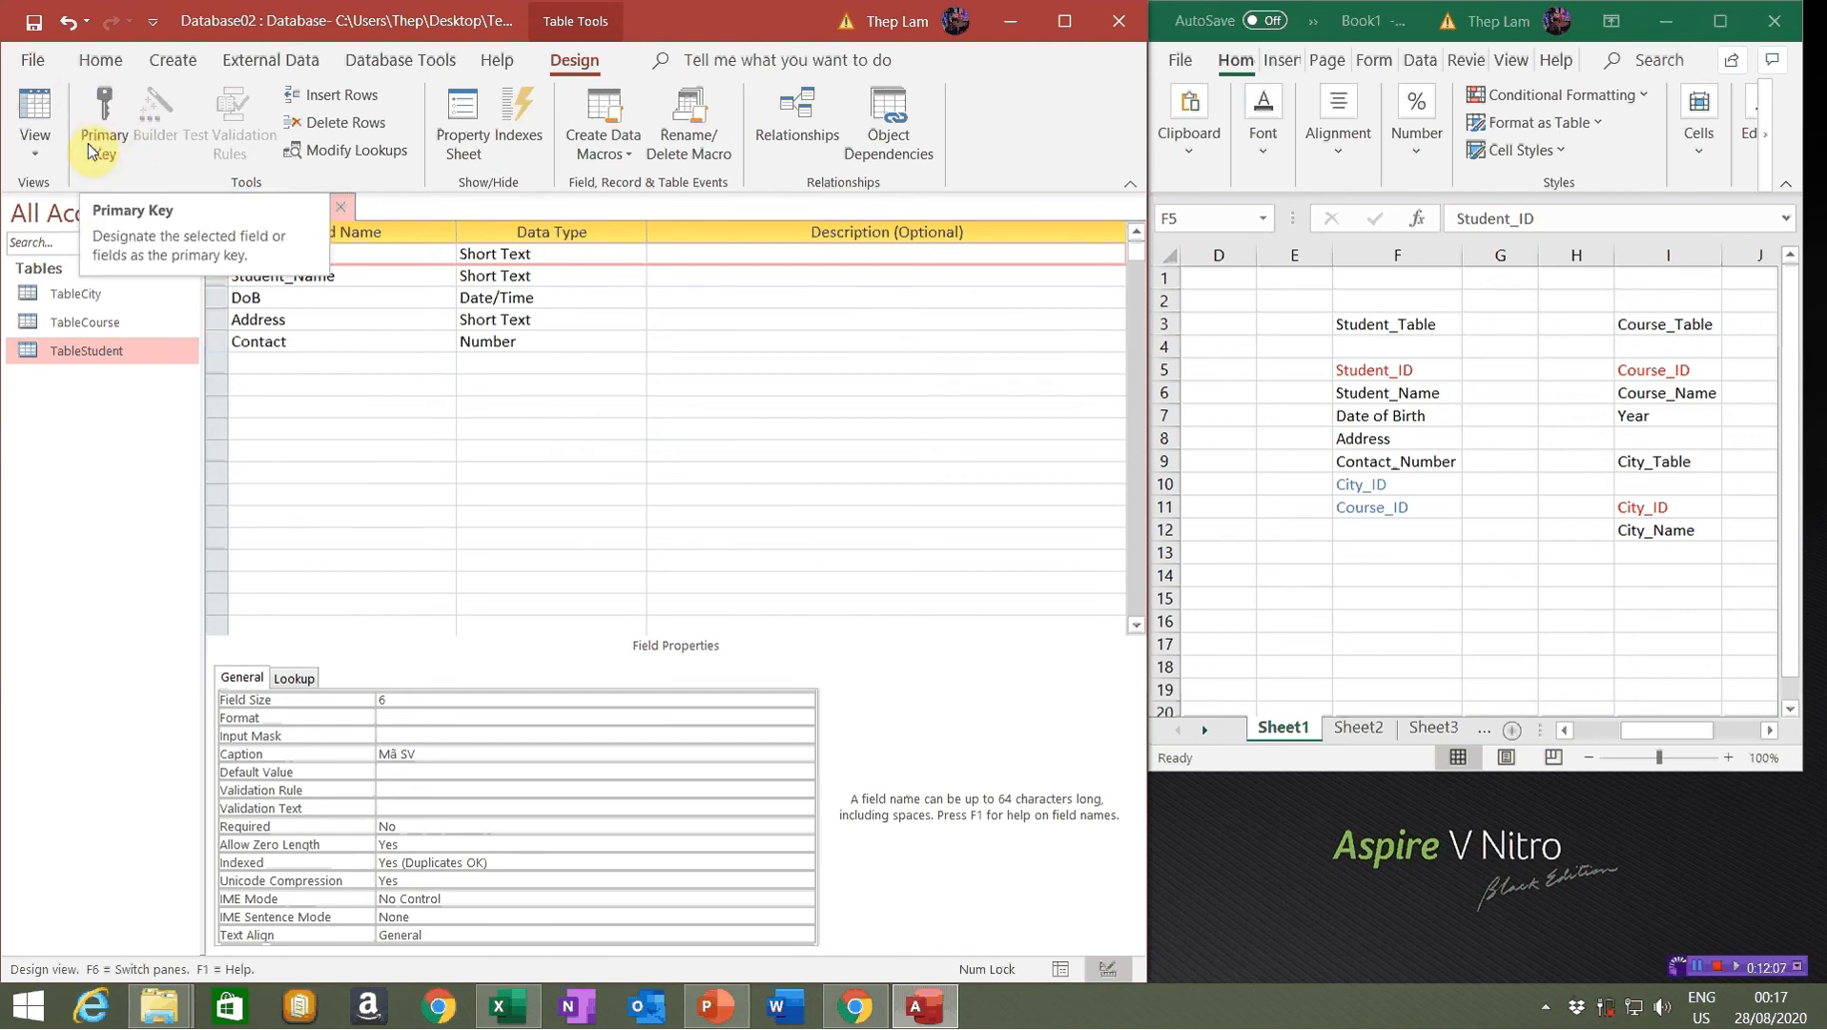
click(113, 145)
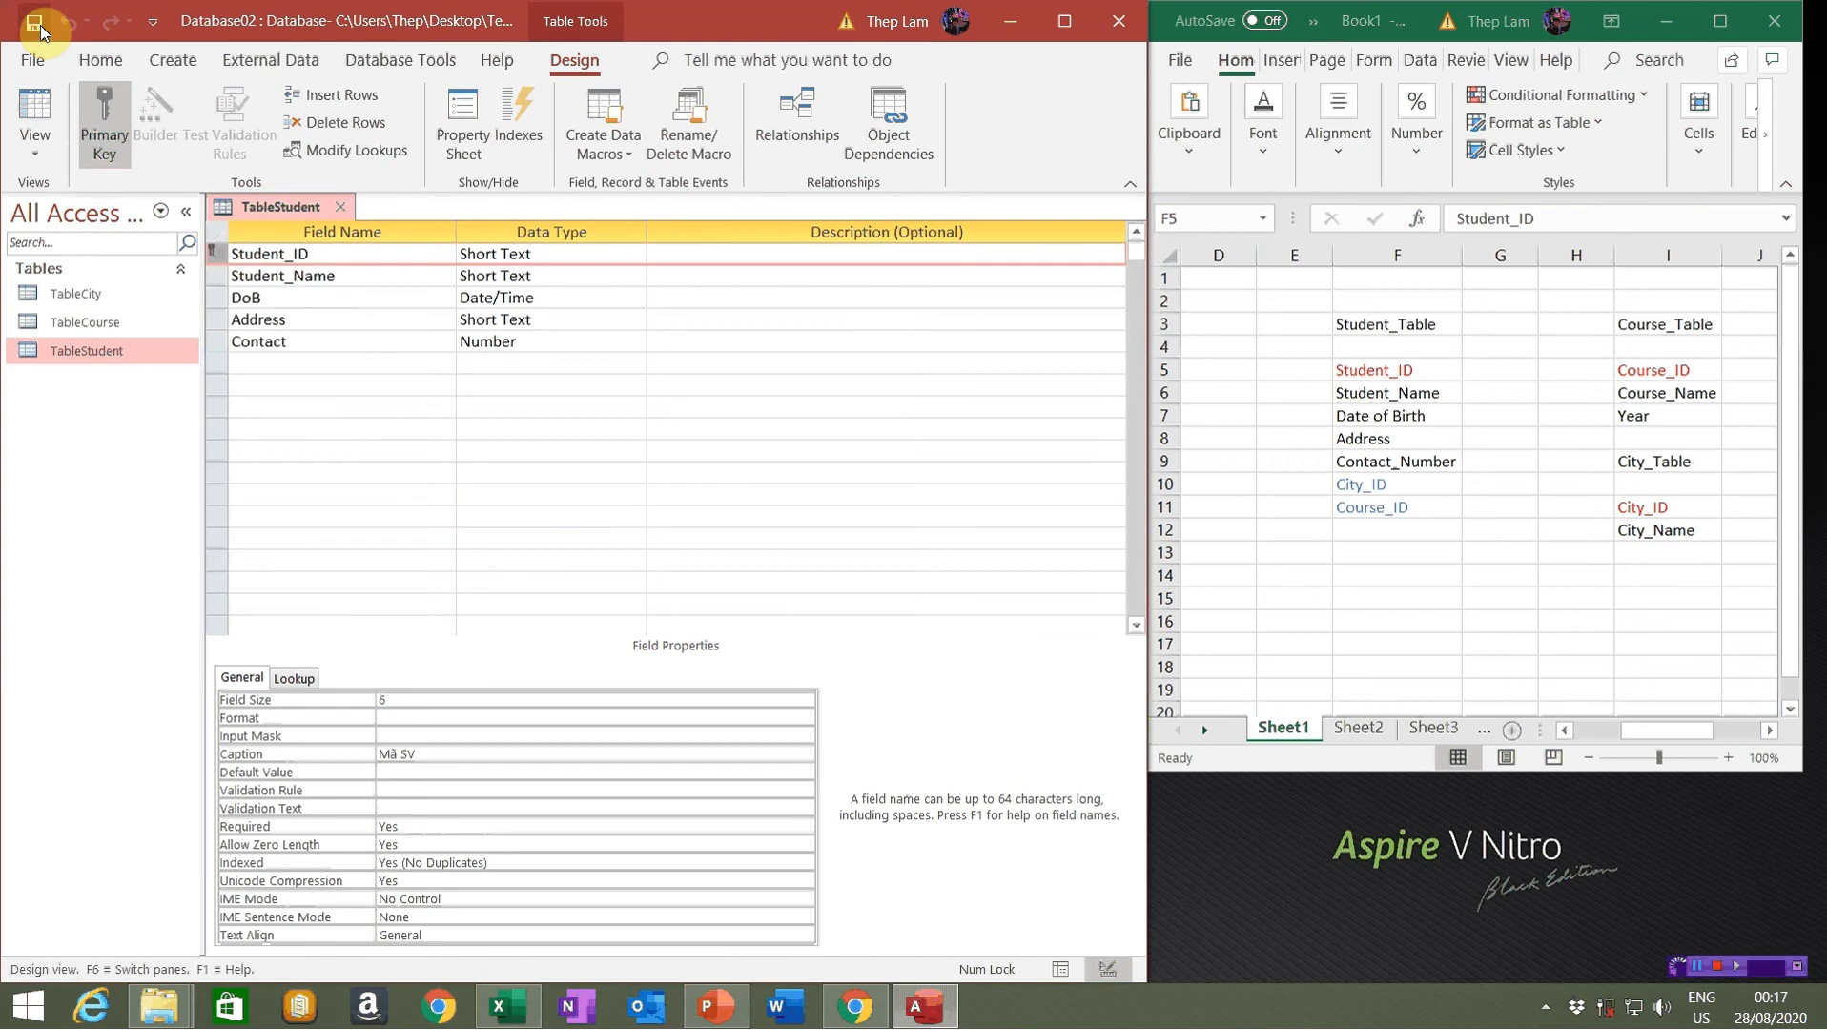
Open TableCourse in Design View and set Course_ID as its primary key
click(72, 326)
double_click(73, 328)
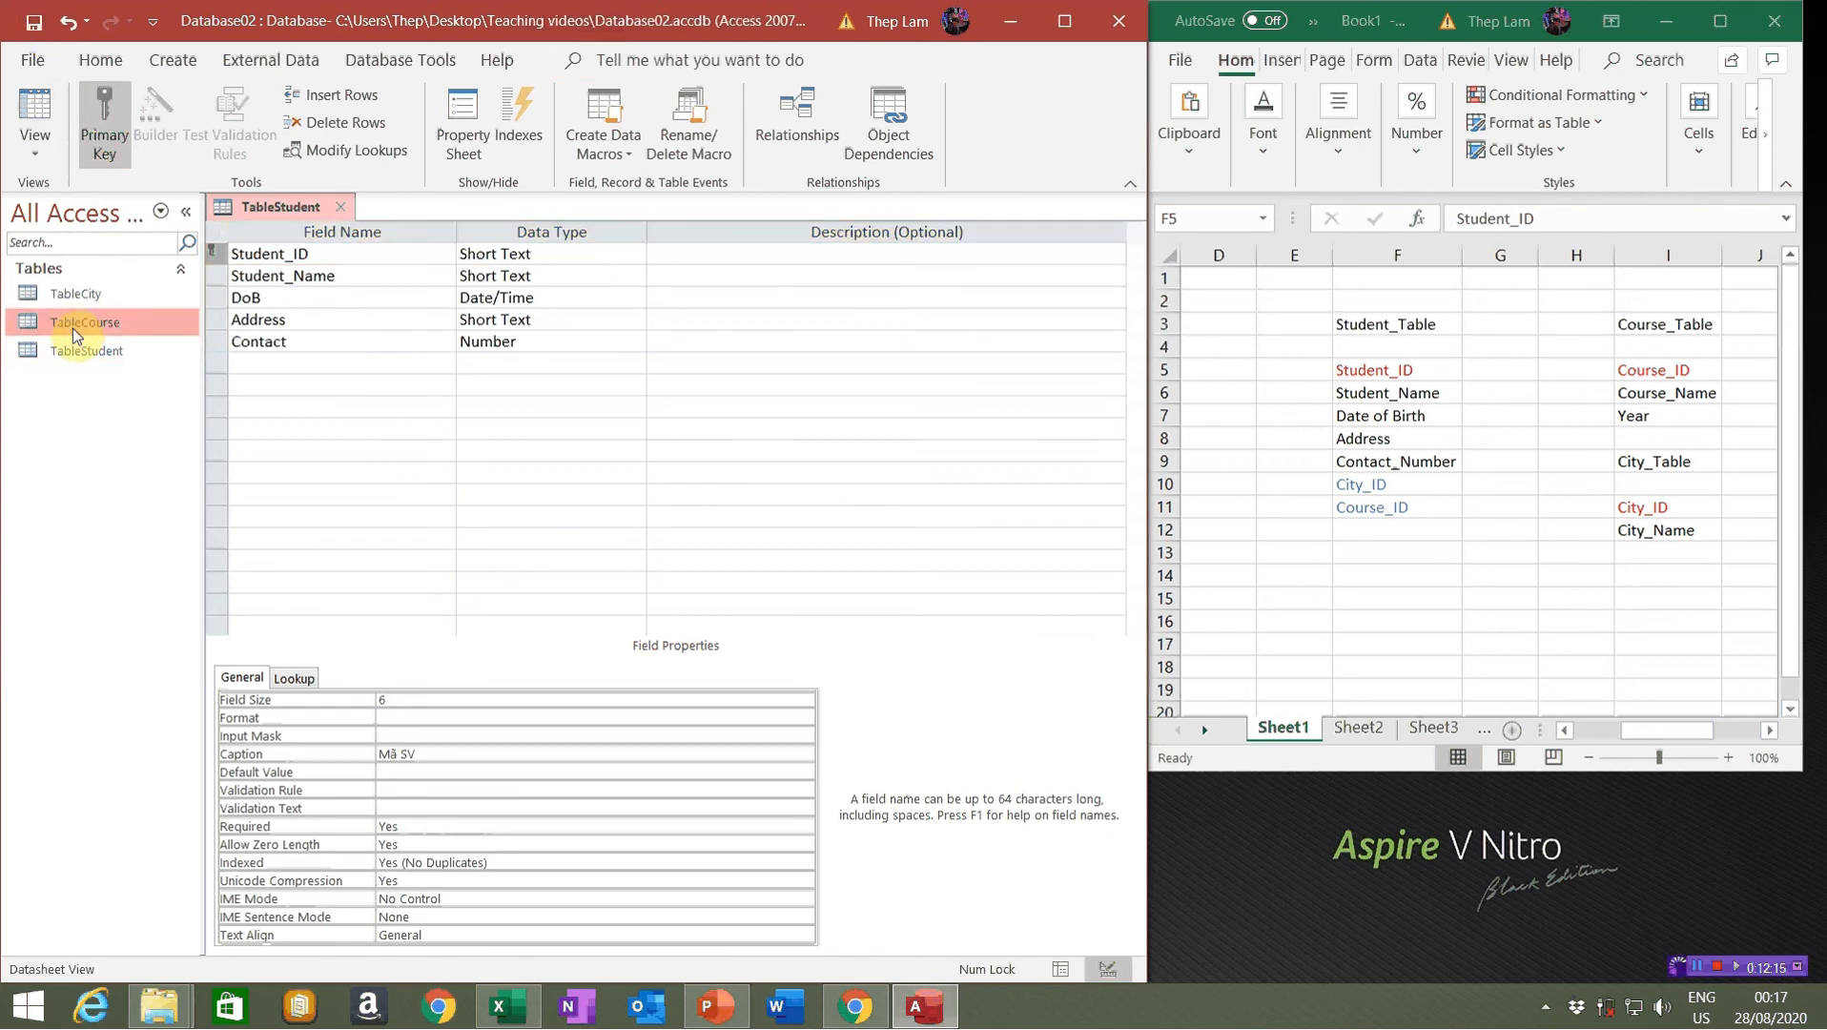
click(29, 163)
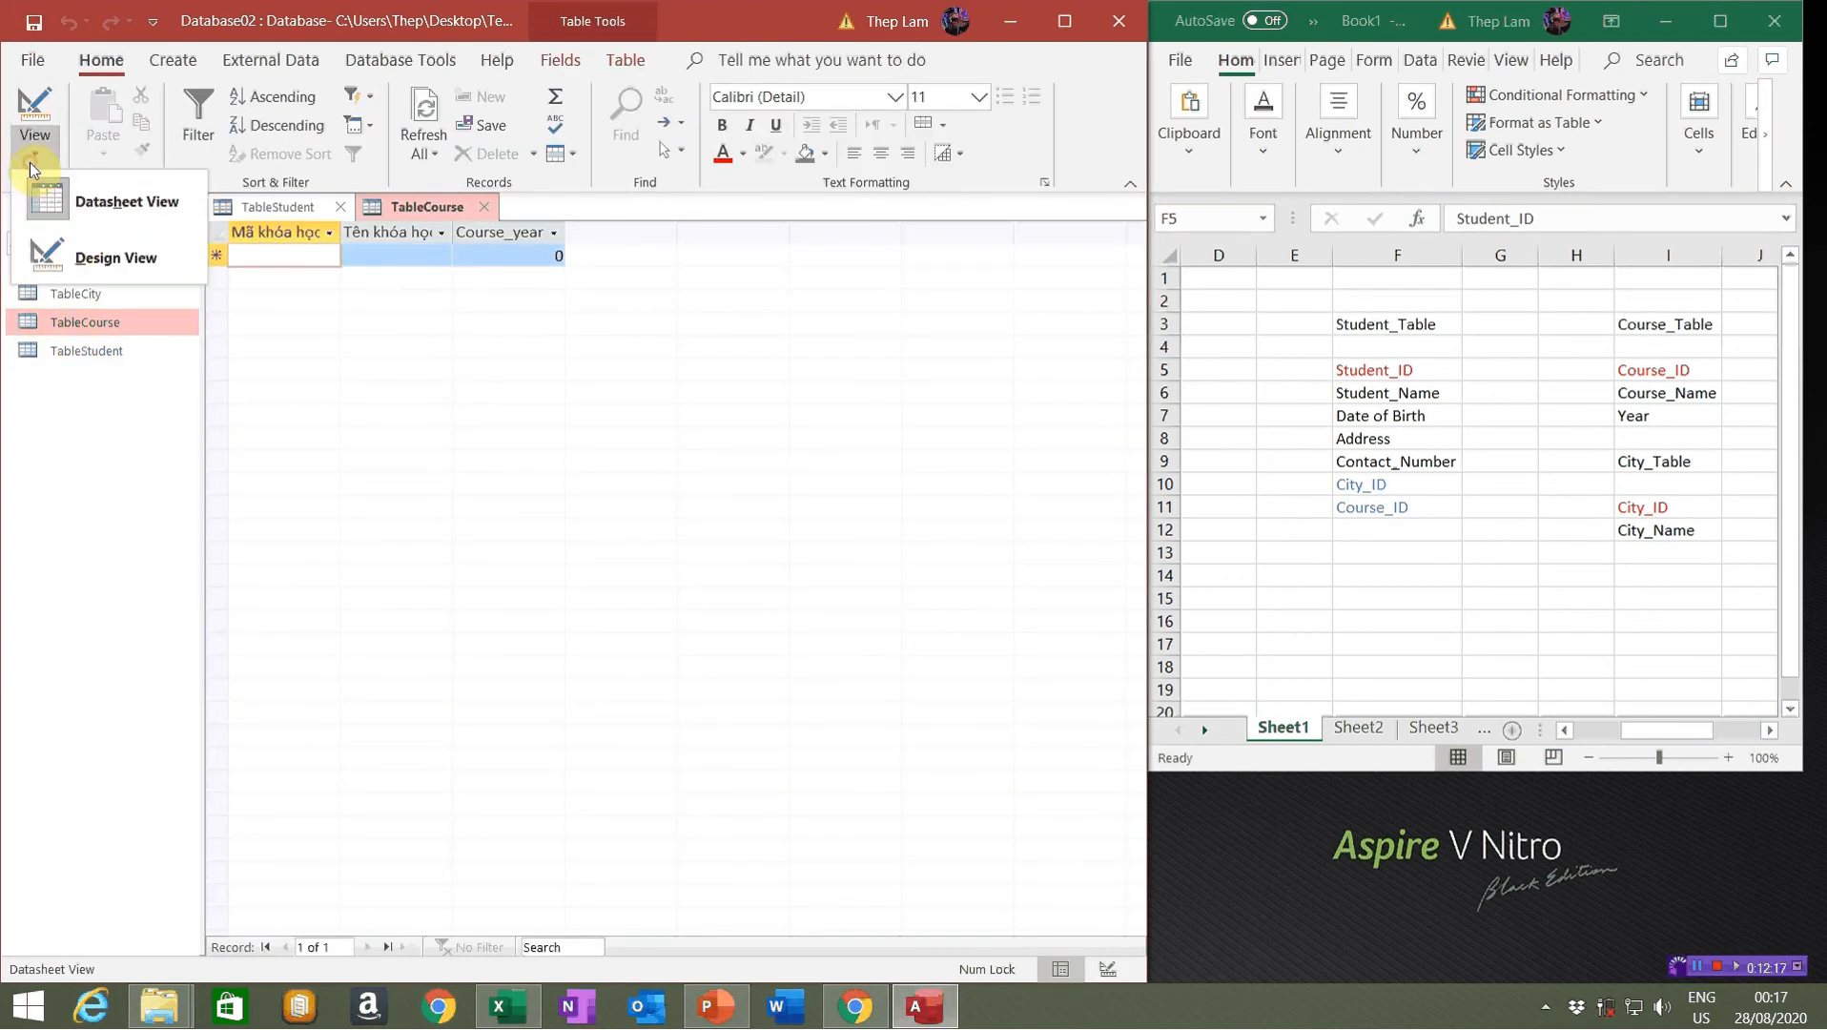
click(92, 260)
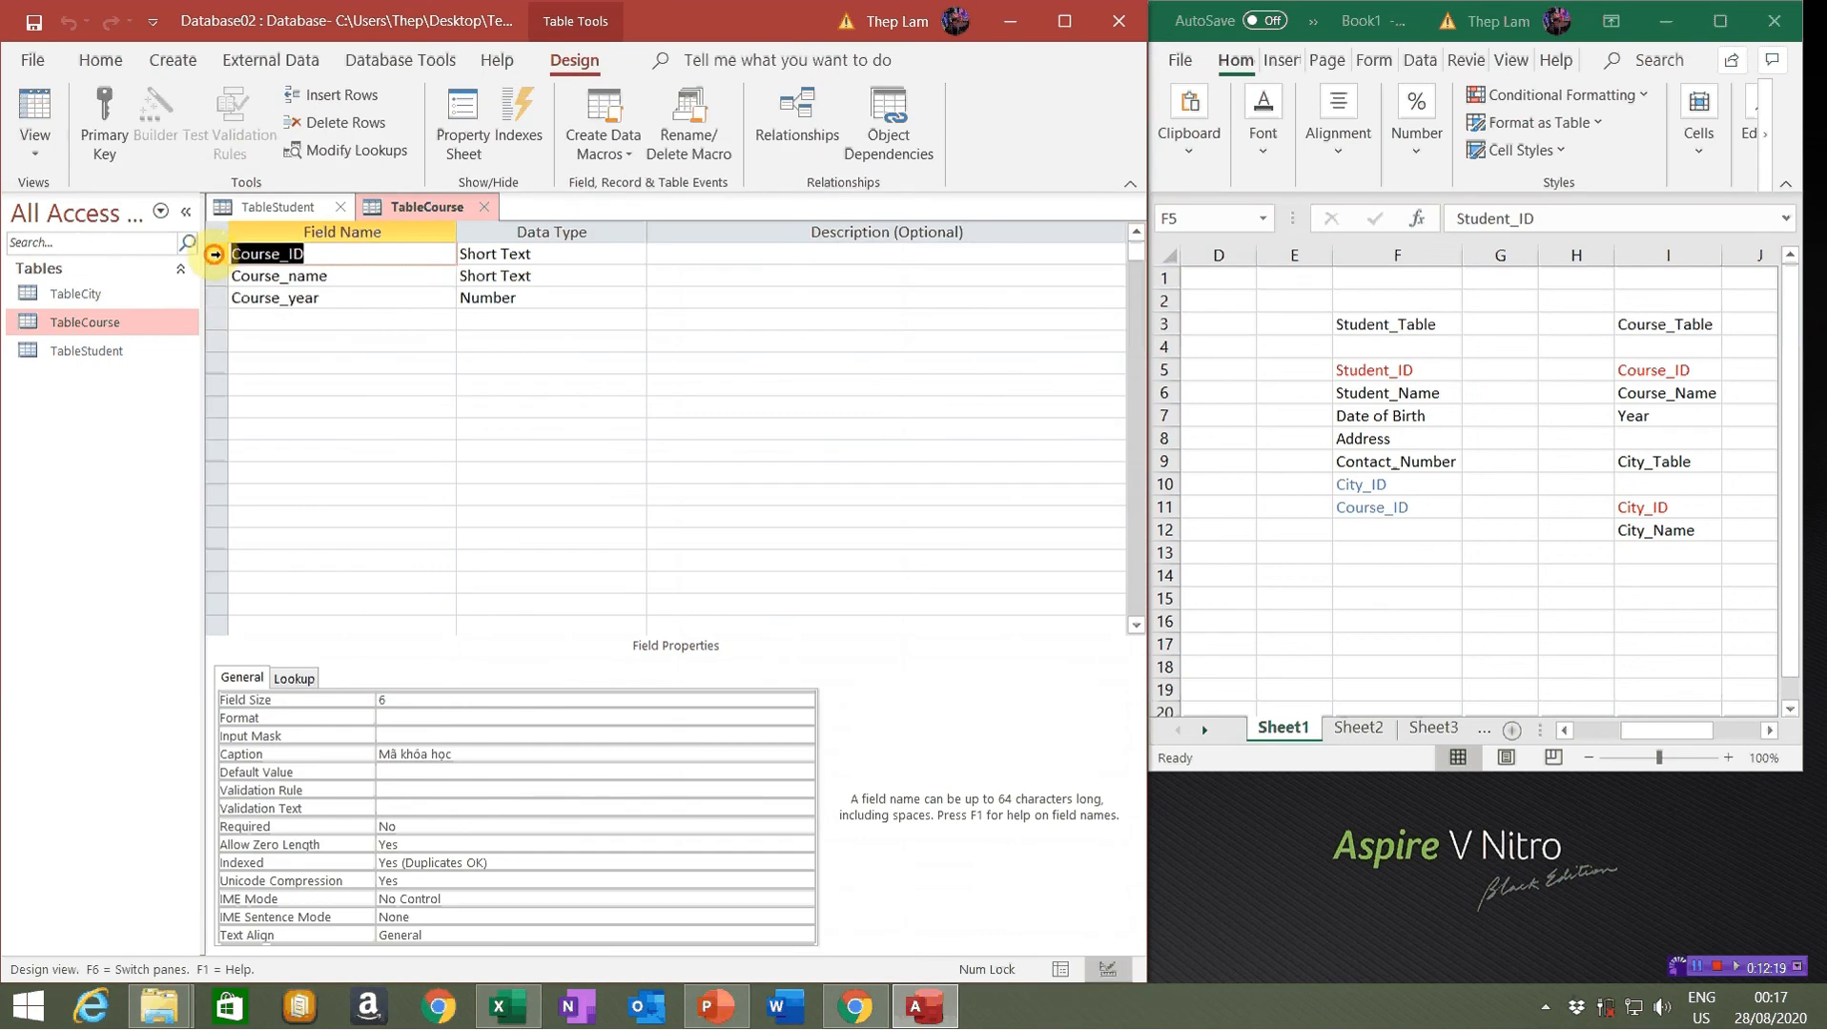
click(216, 254)
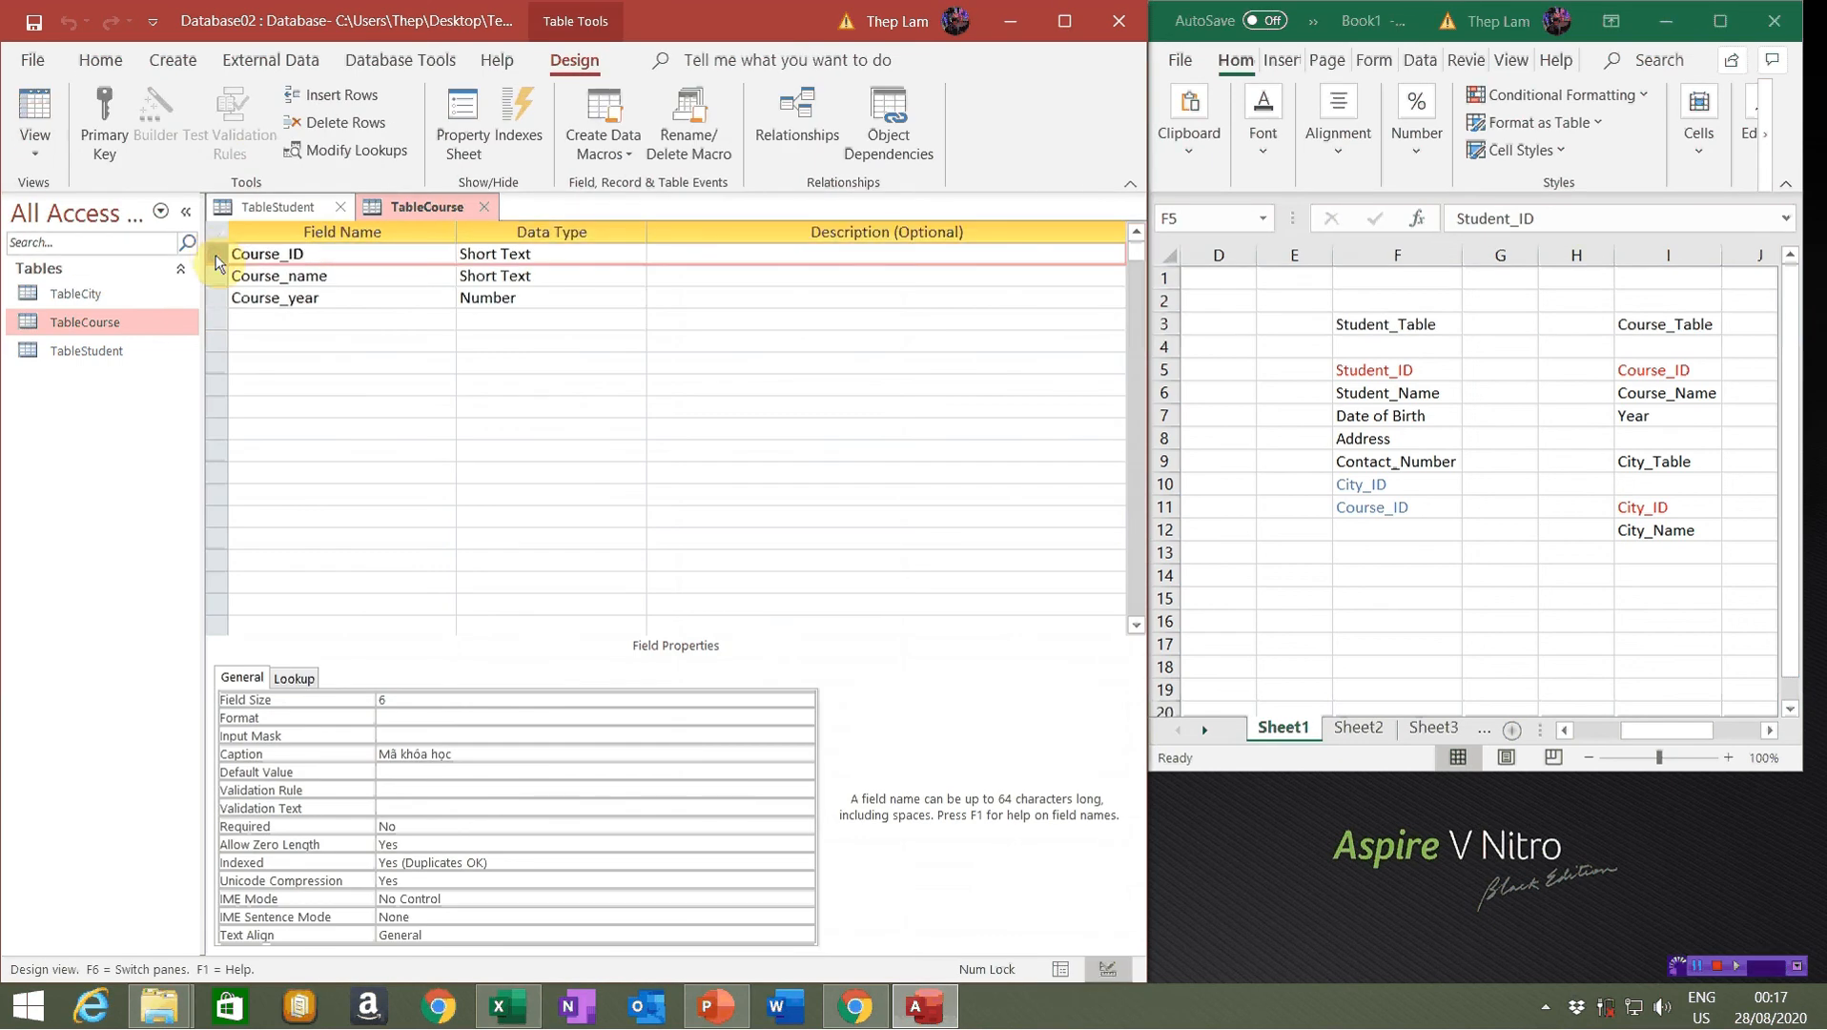
right_click(216, 254)
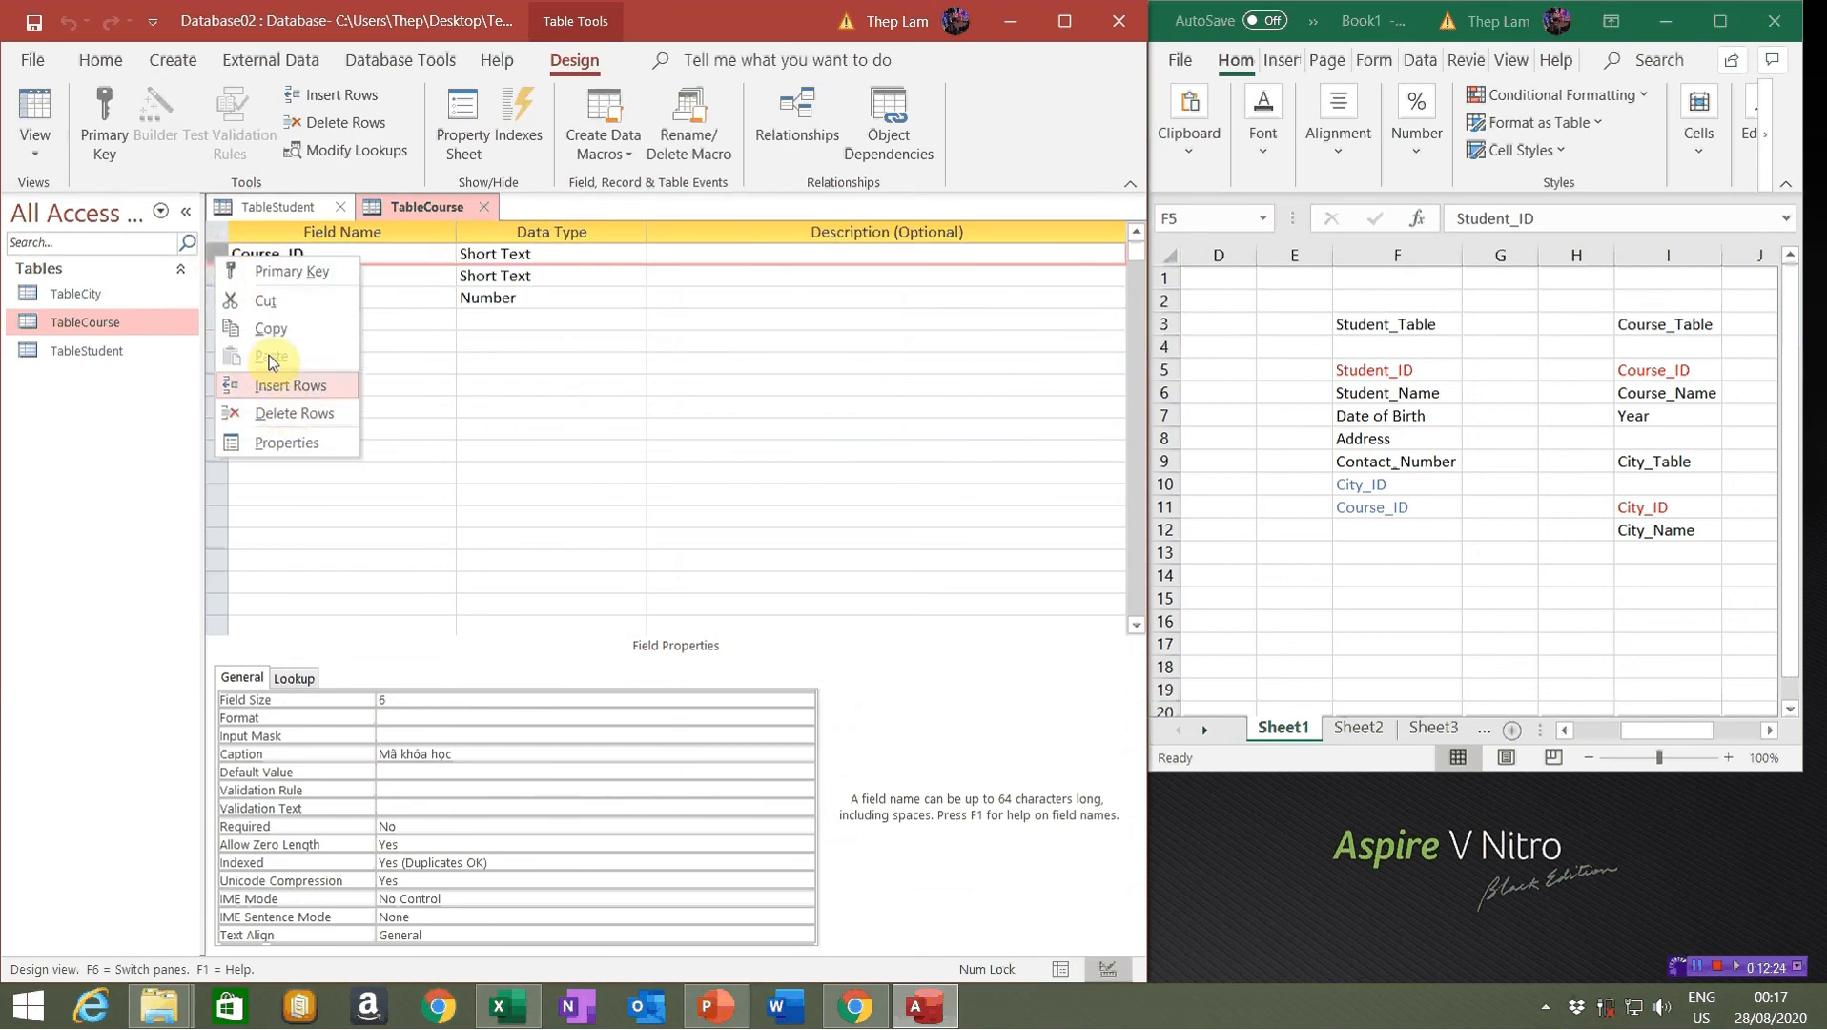
click(269, 271)
Open TableCity in Design View, set City_ID as its primary key and save the table
double_click(92, 293)
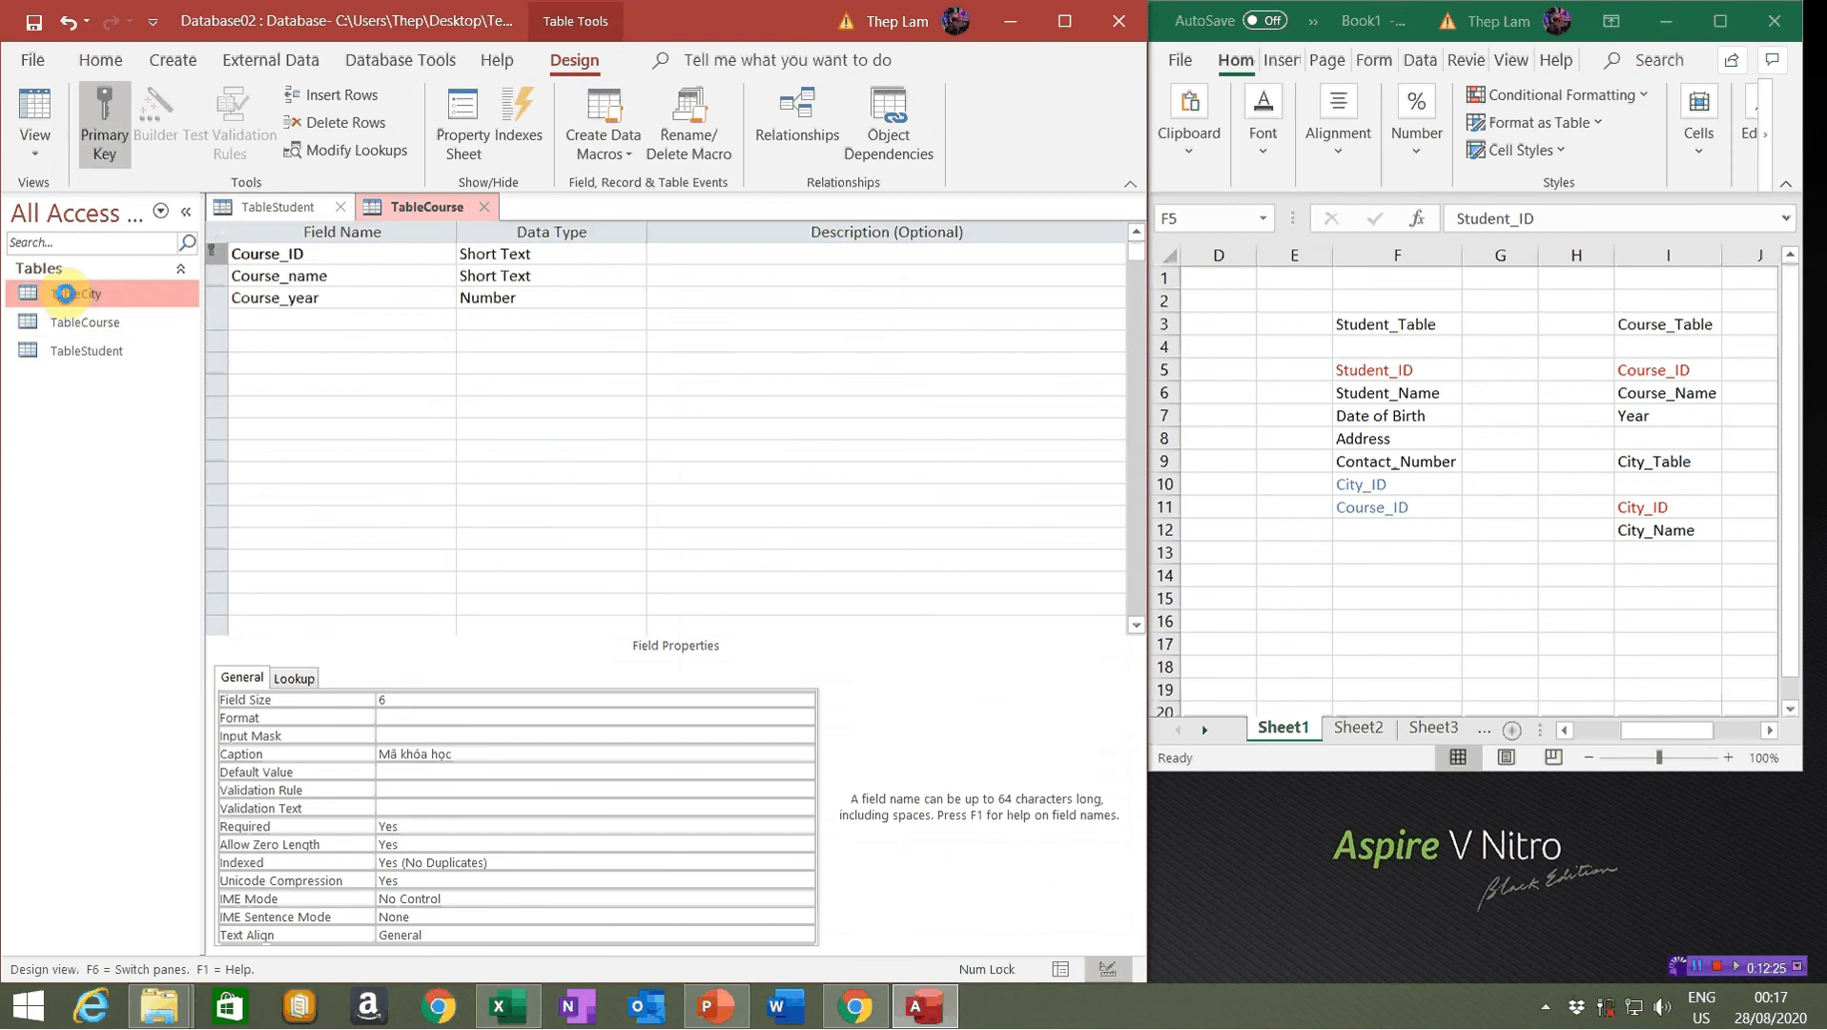
click(31, 167)
click(80, 211)
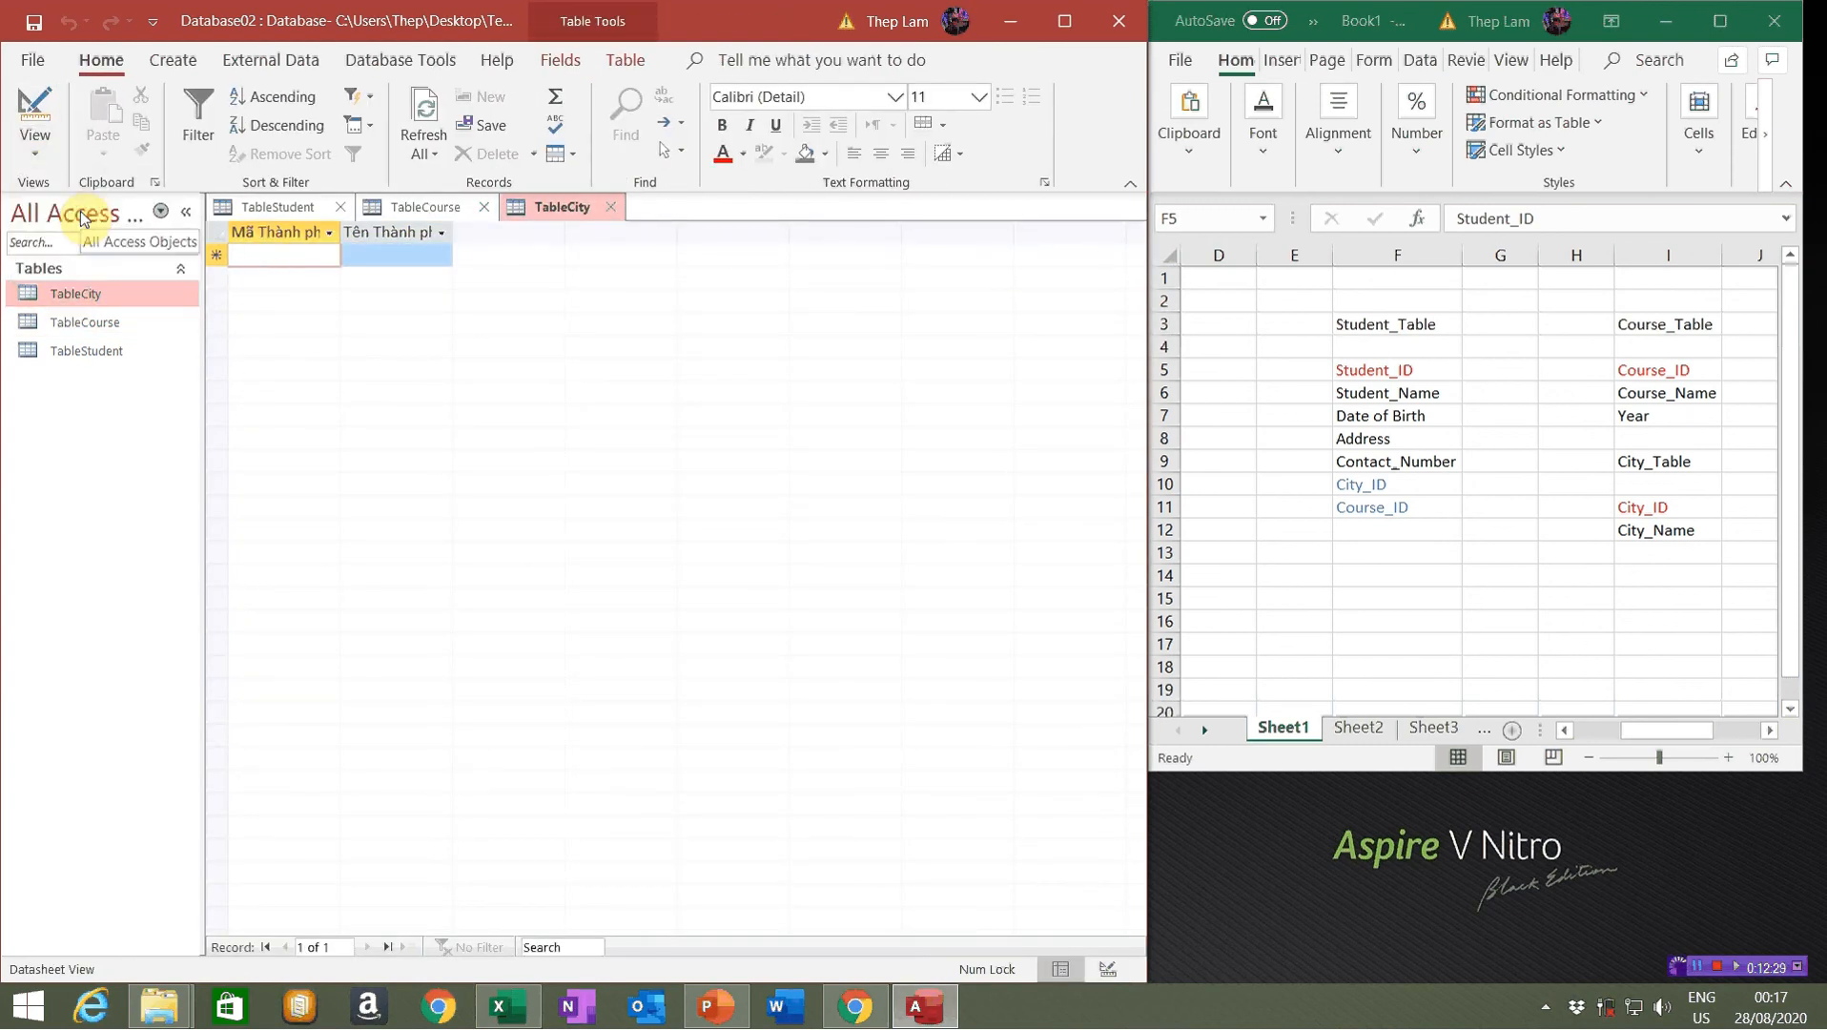
click(33, 148)
click(96, 256)
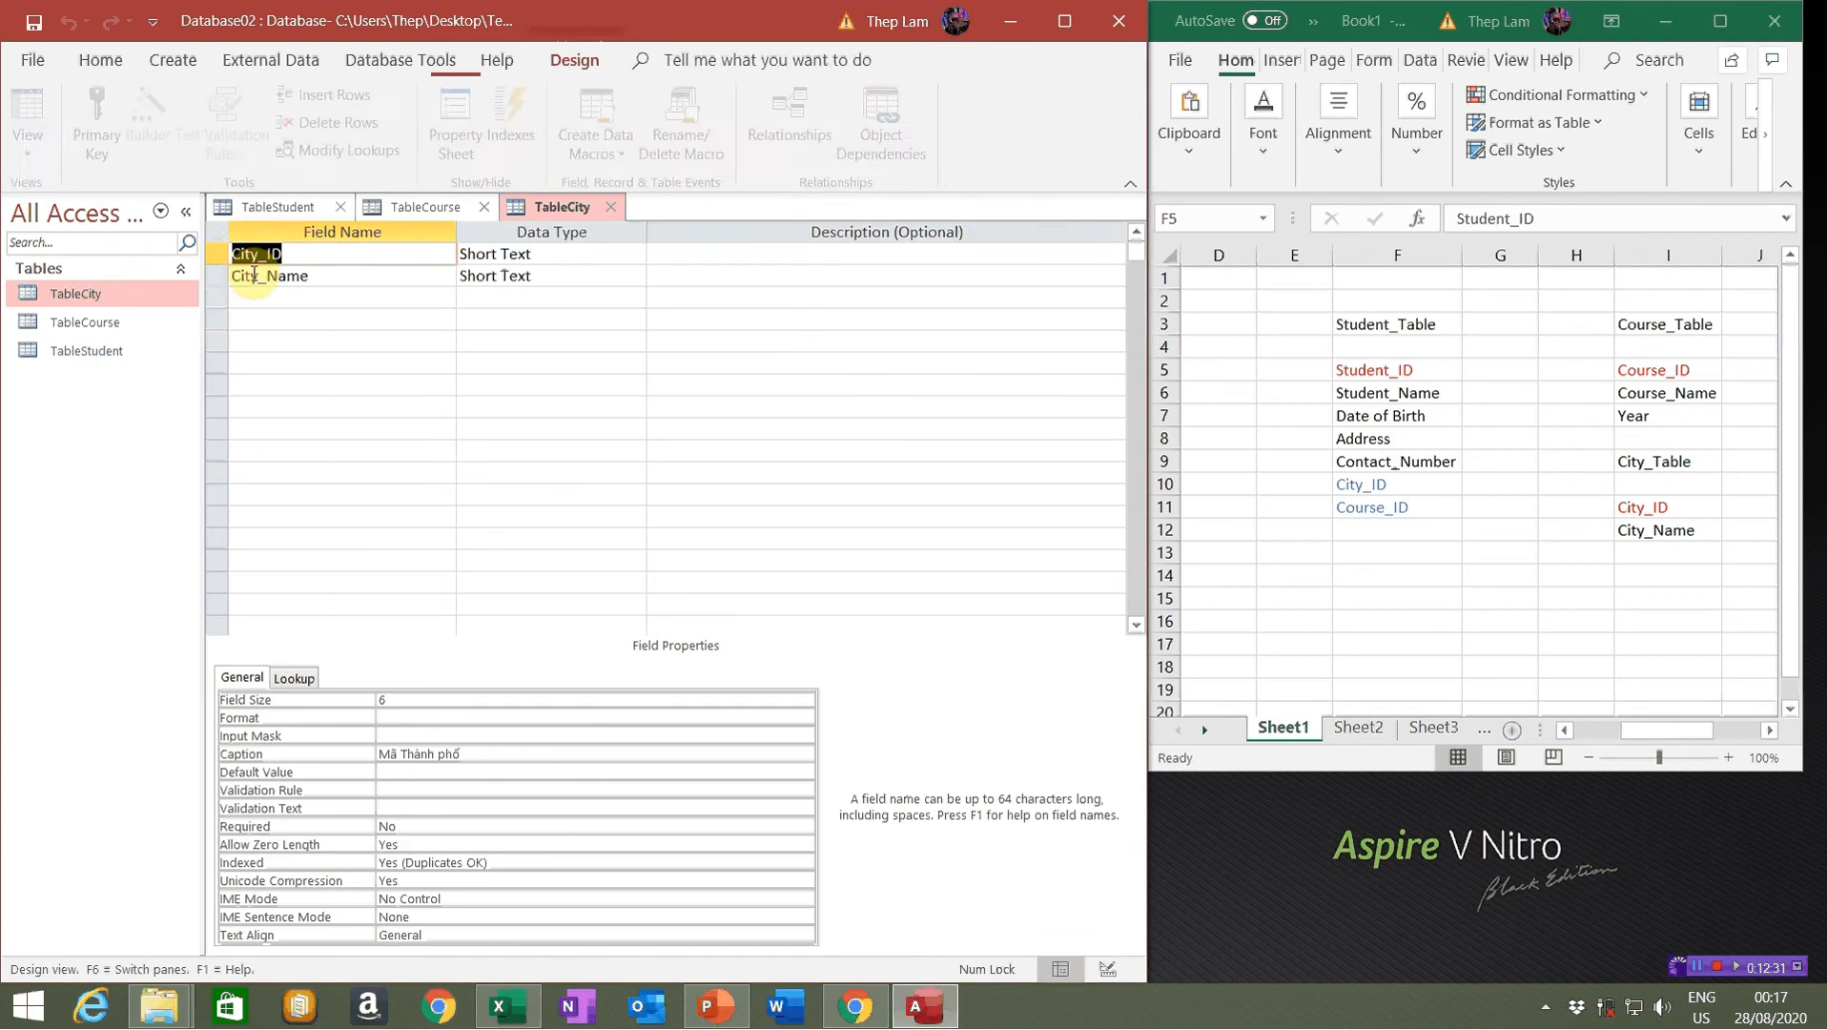
click(208, 256)
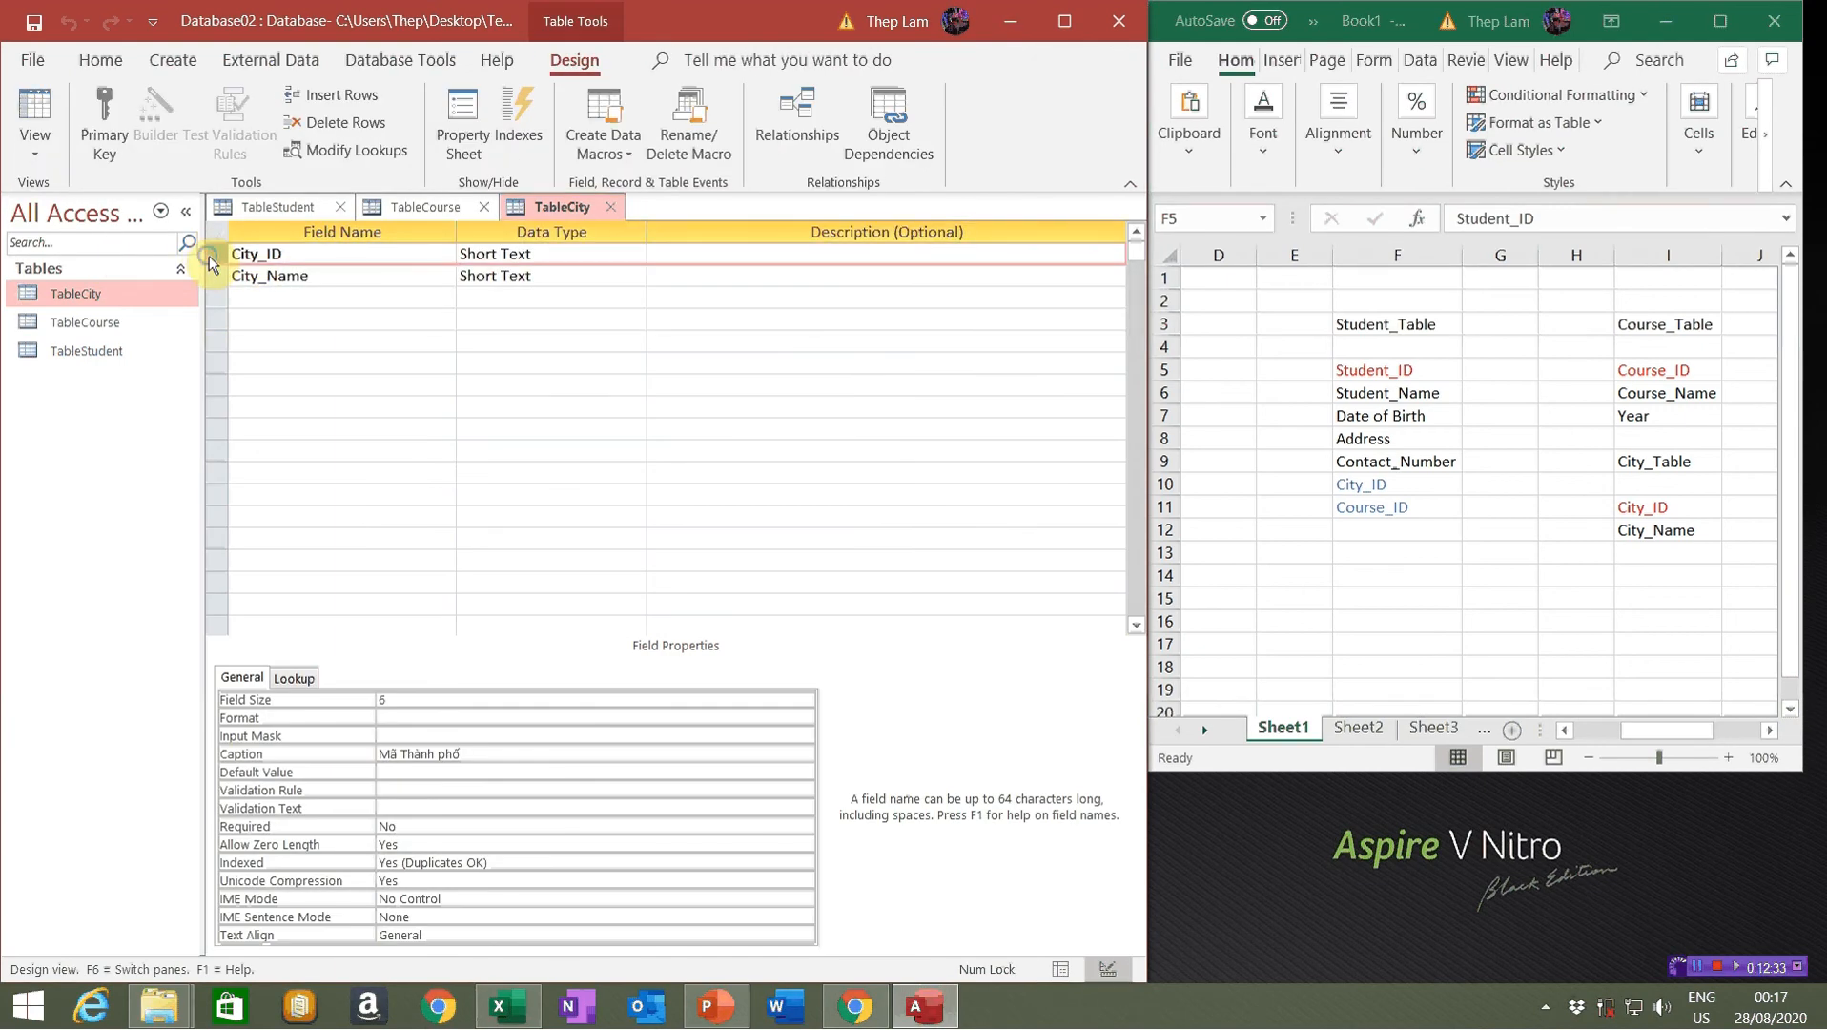
right_click(209, 256)
click(276, 274)
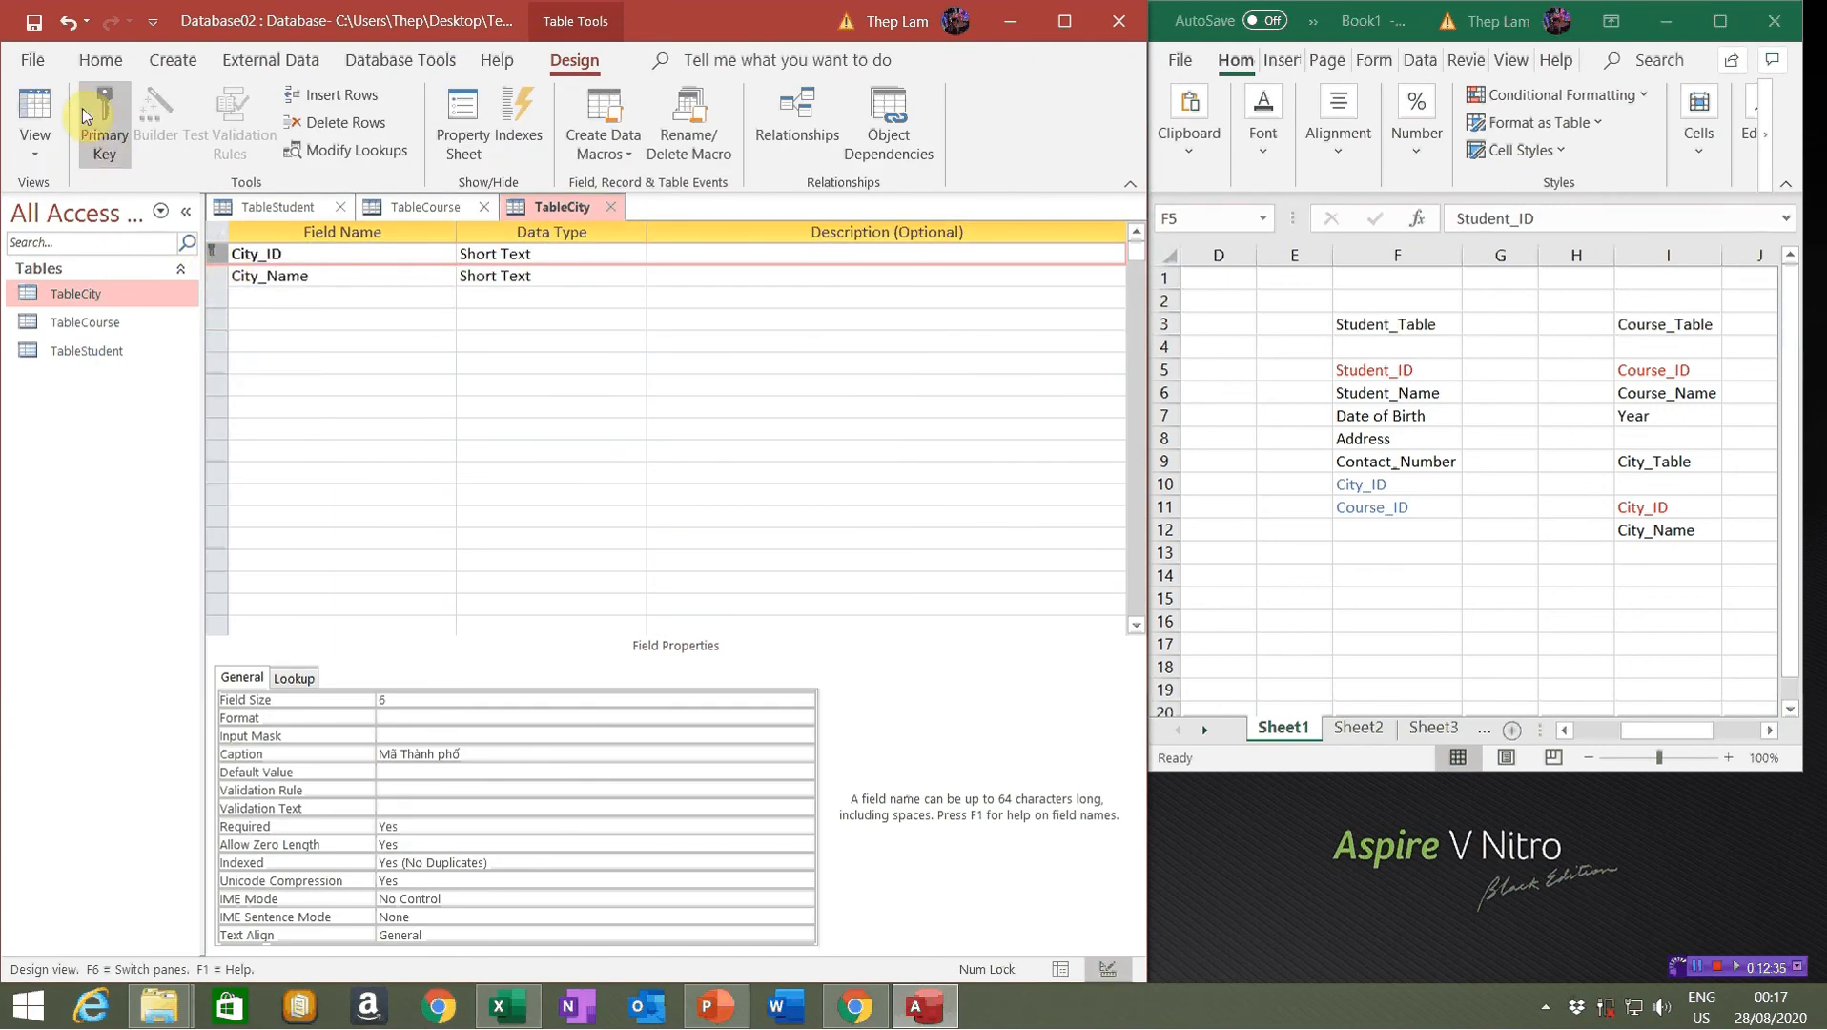
click(34, 23)
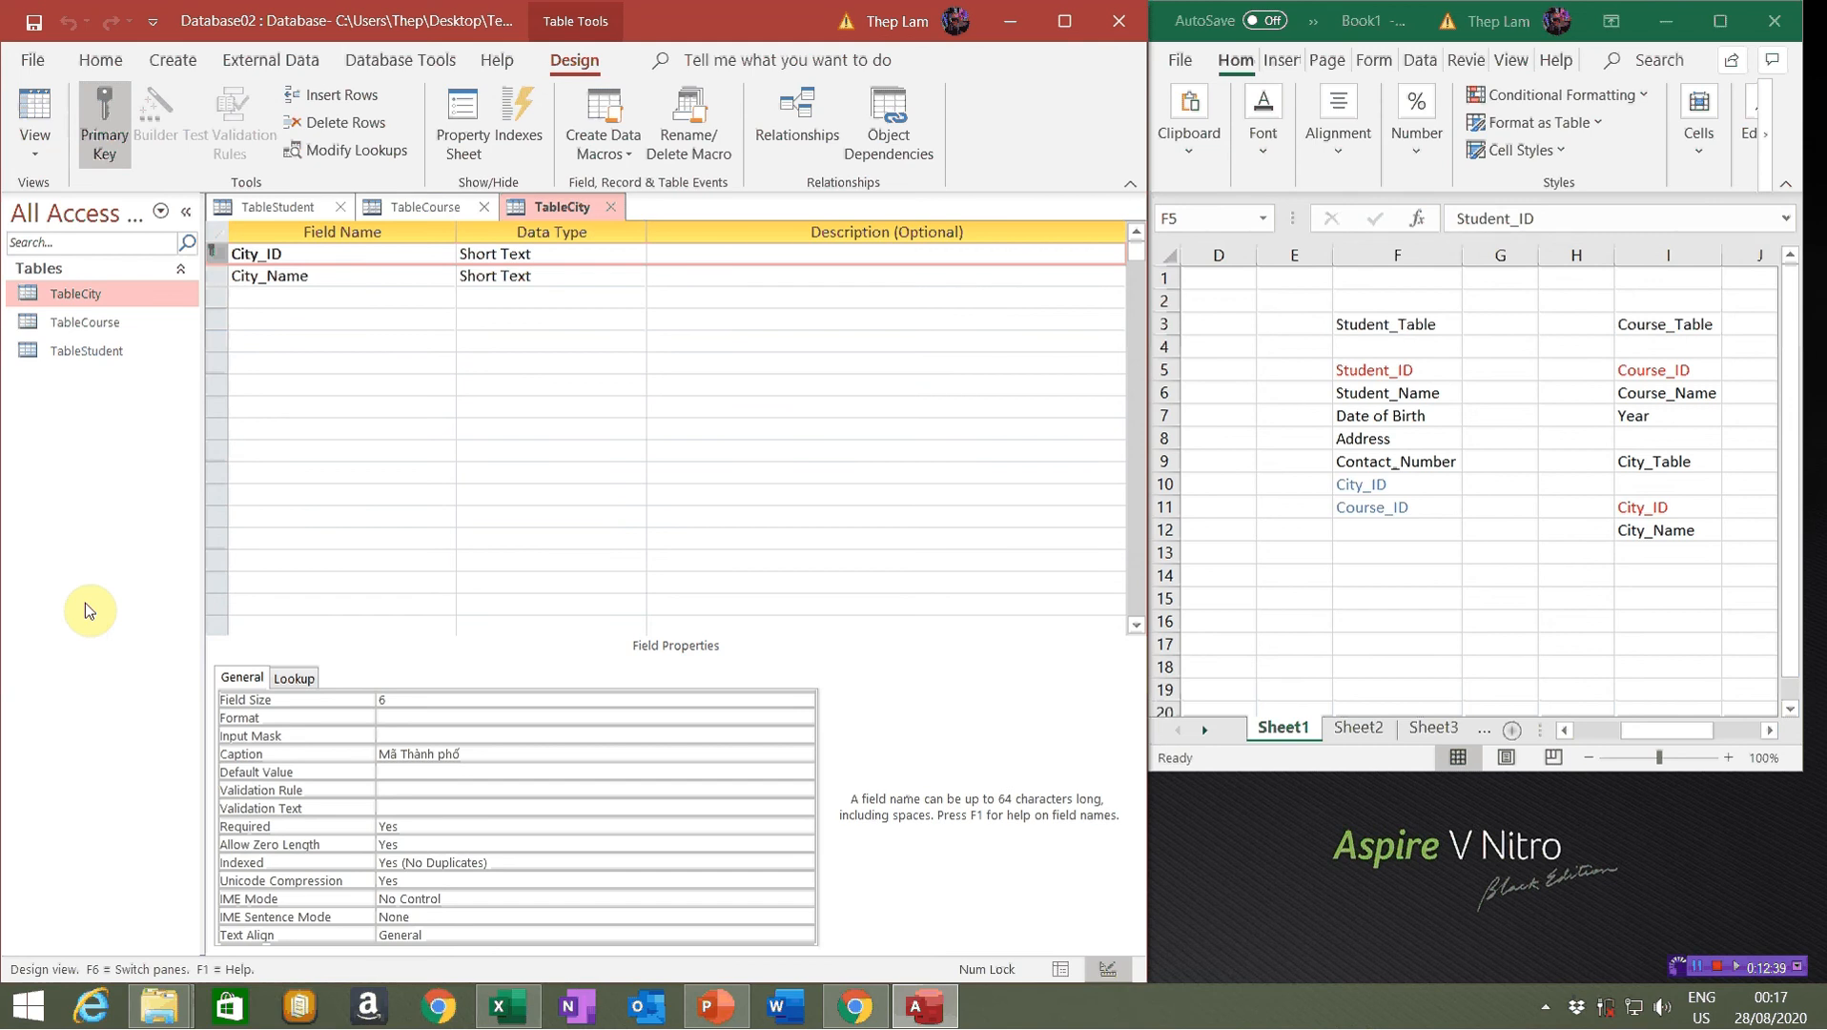
Open the database's Relationships window and add TableCity, TableCourse and TableStudent to it
click(114, 474)
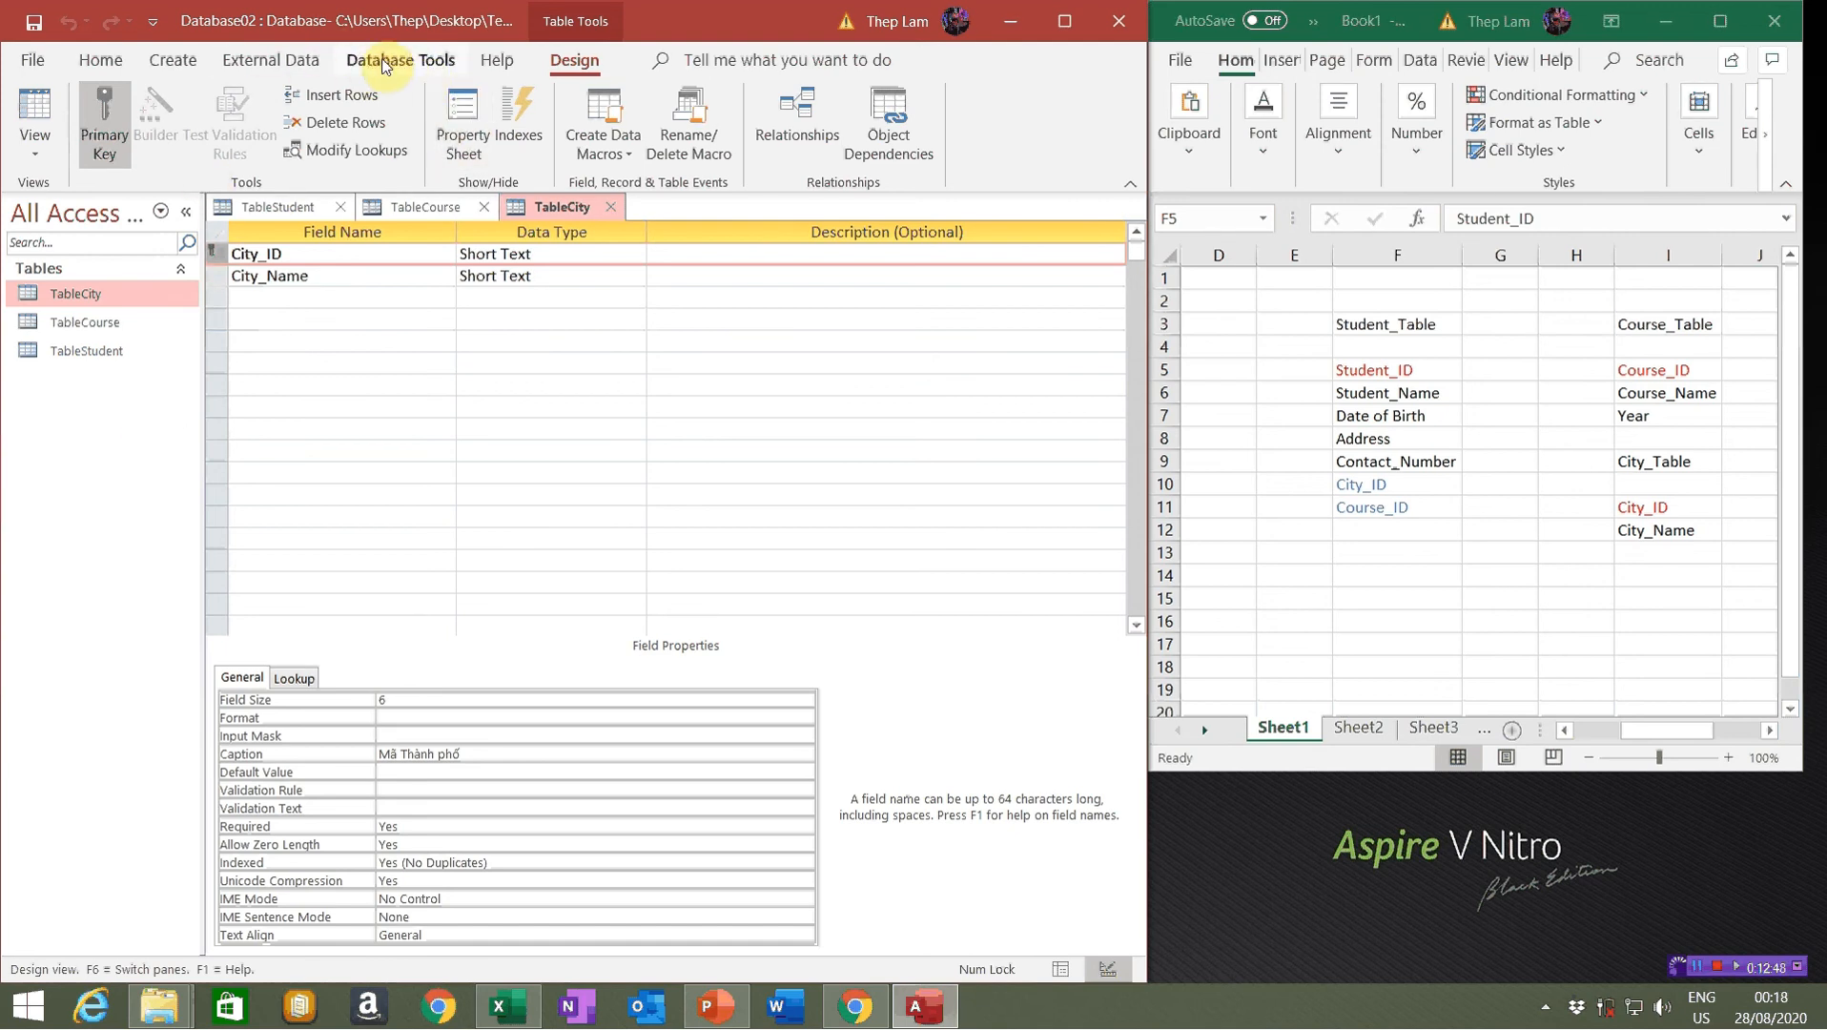
click(278, 59)
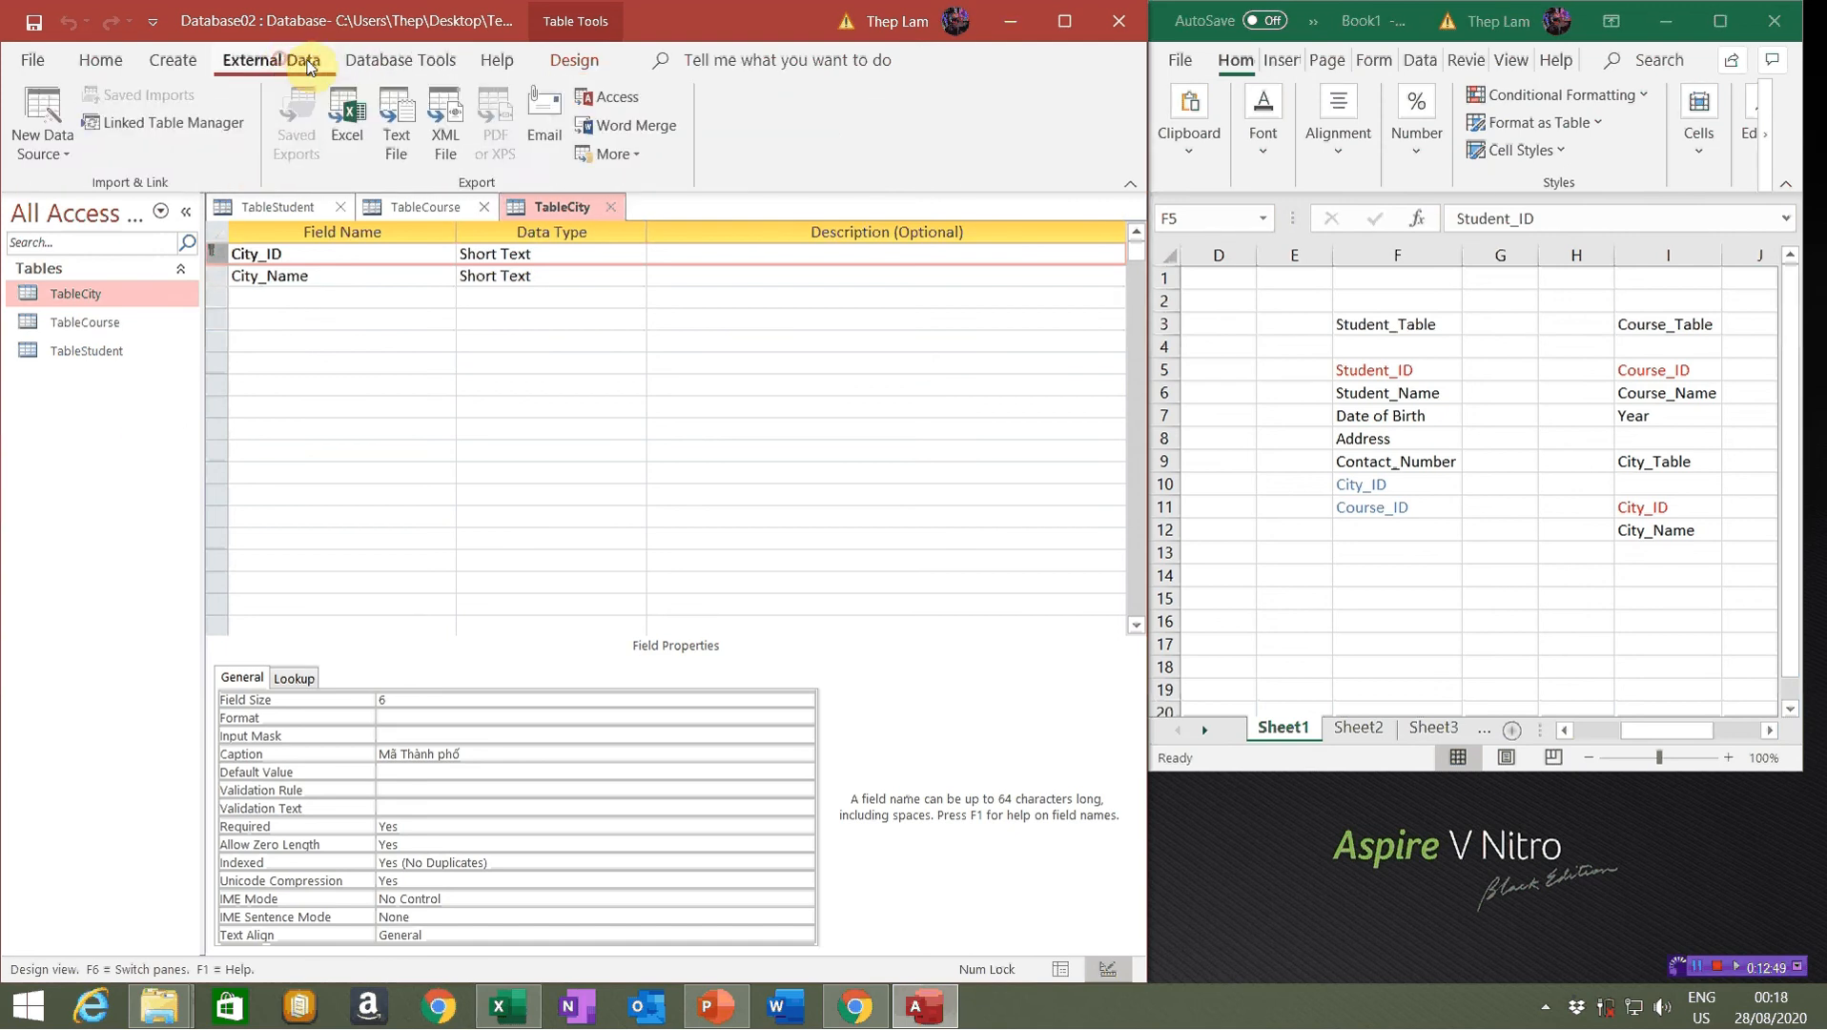
click(389, 63)
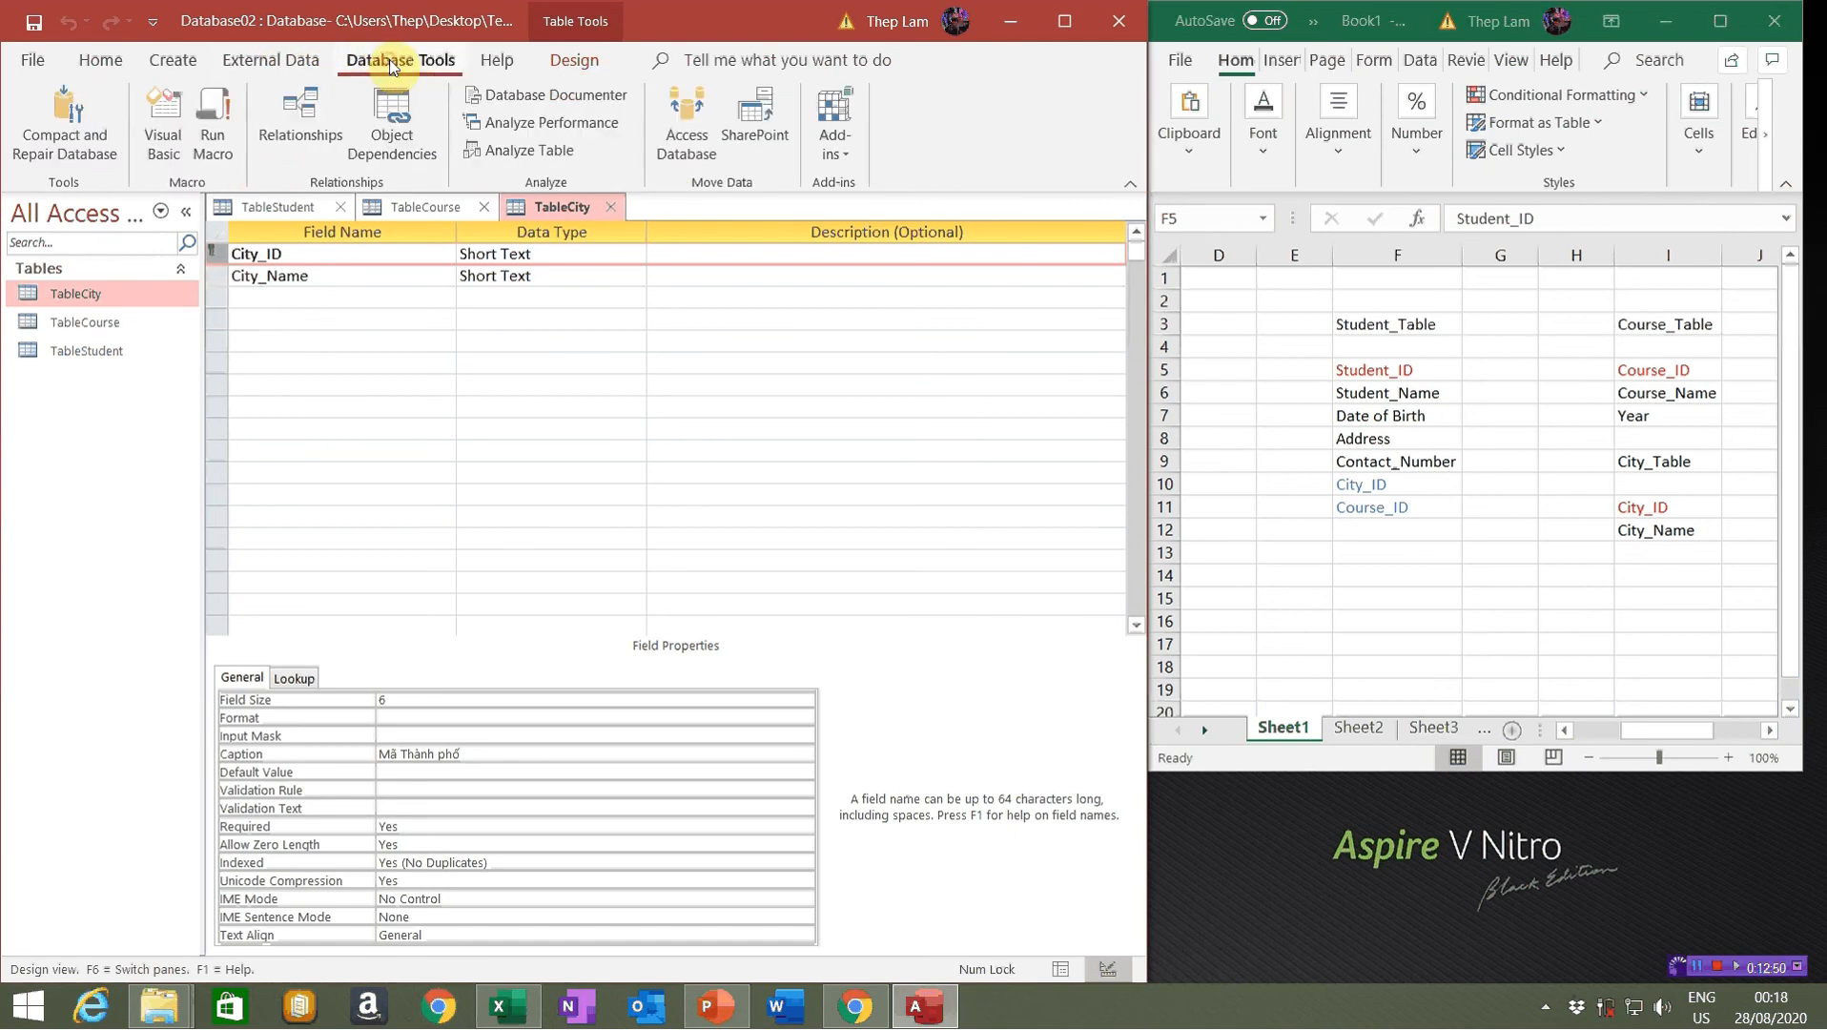
click(302, 152)
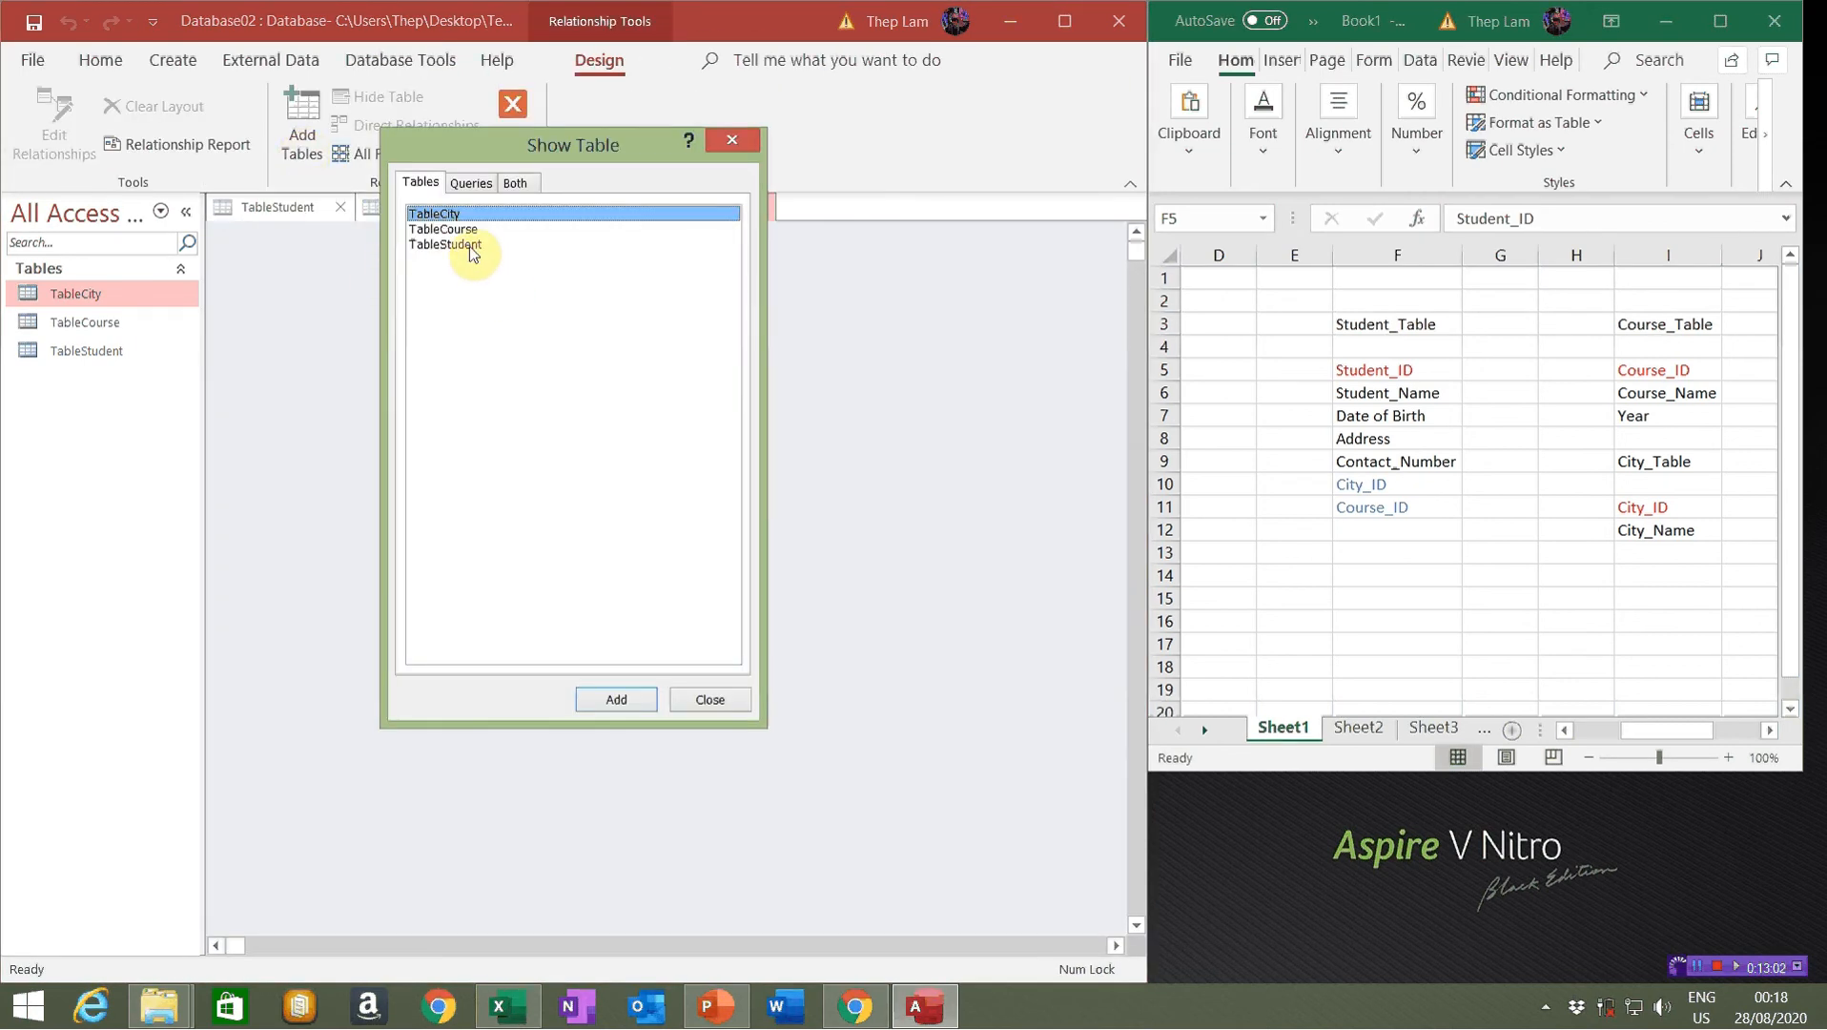
click(471, 250)
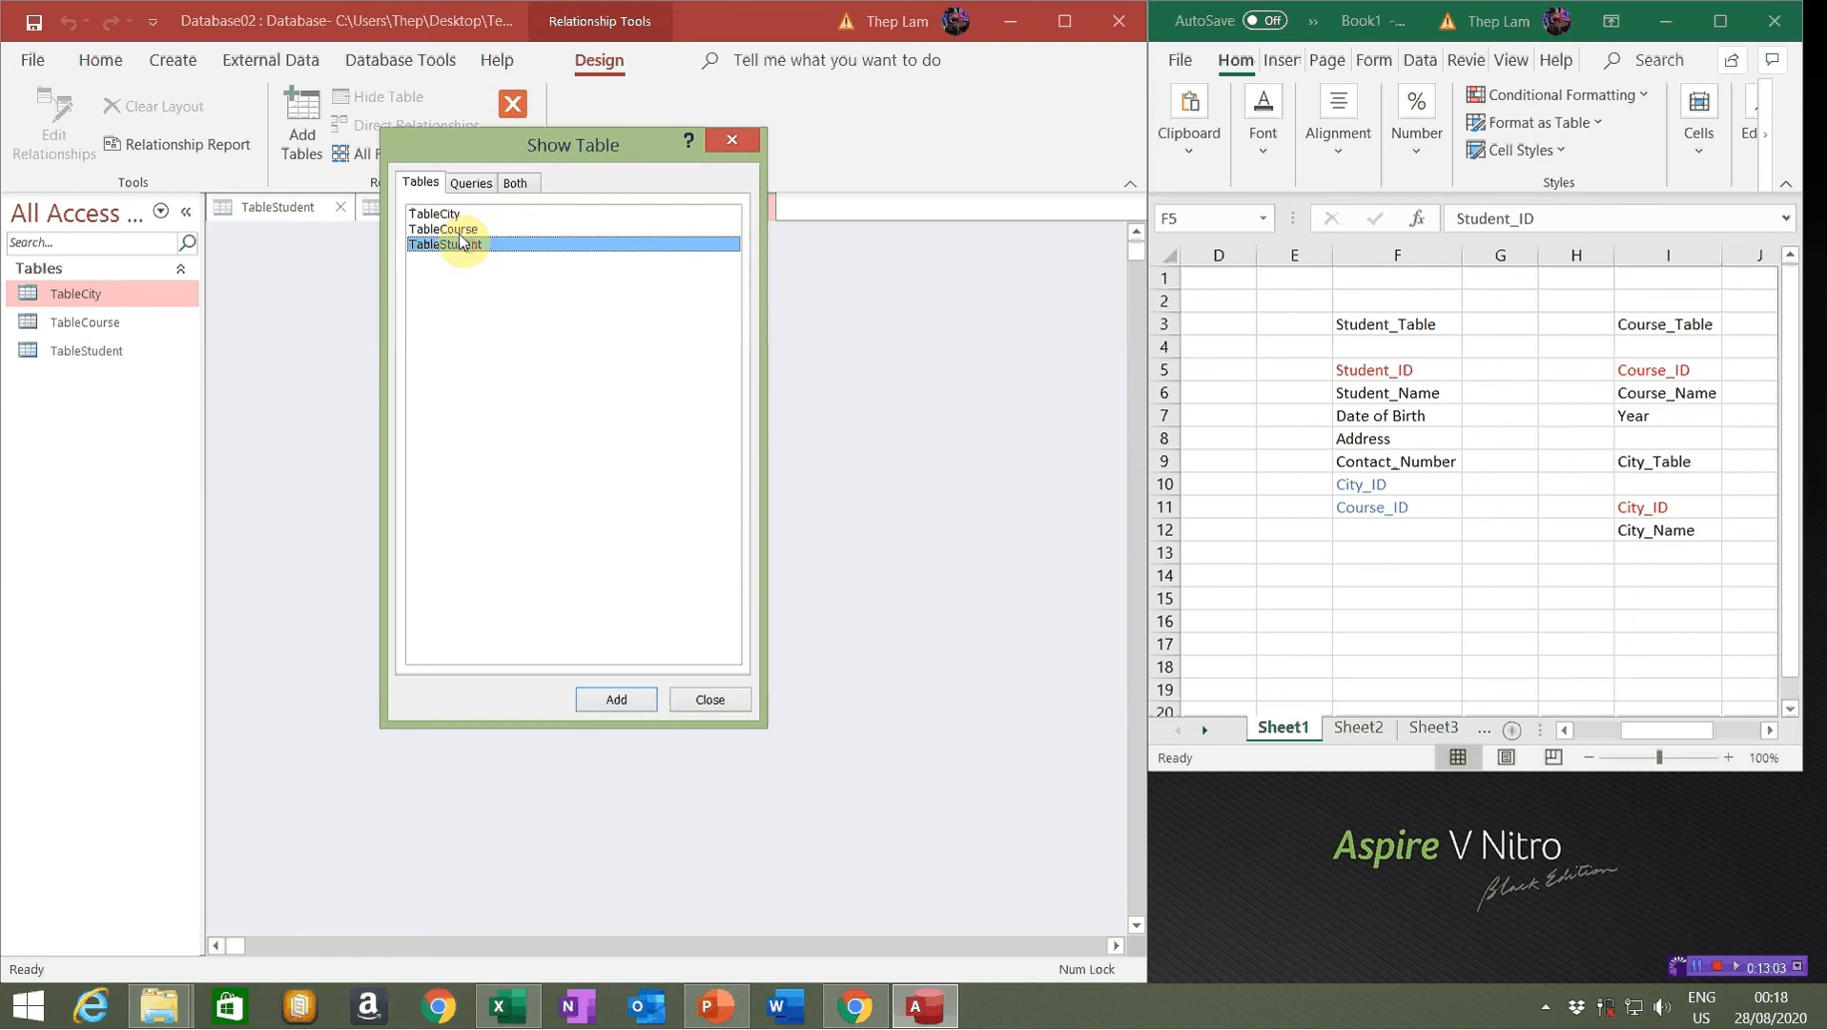
click(456, 236)
click(434, 214)
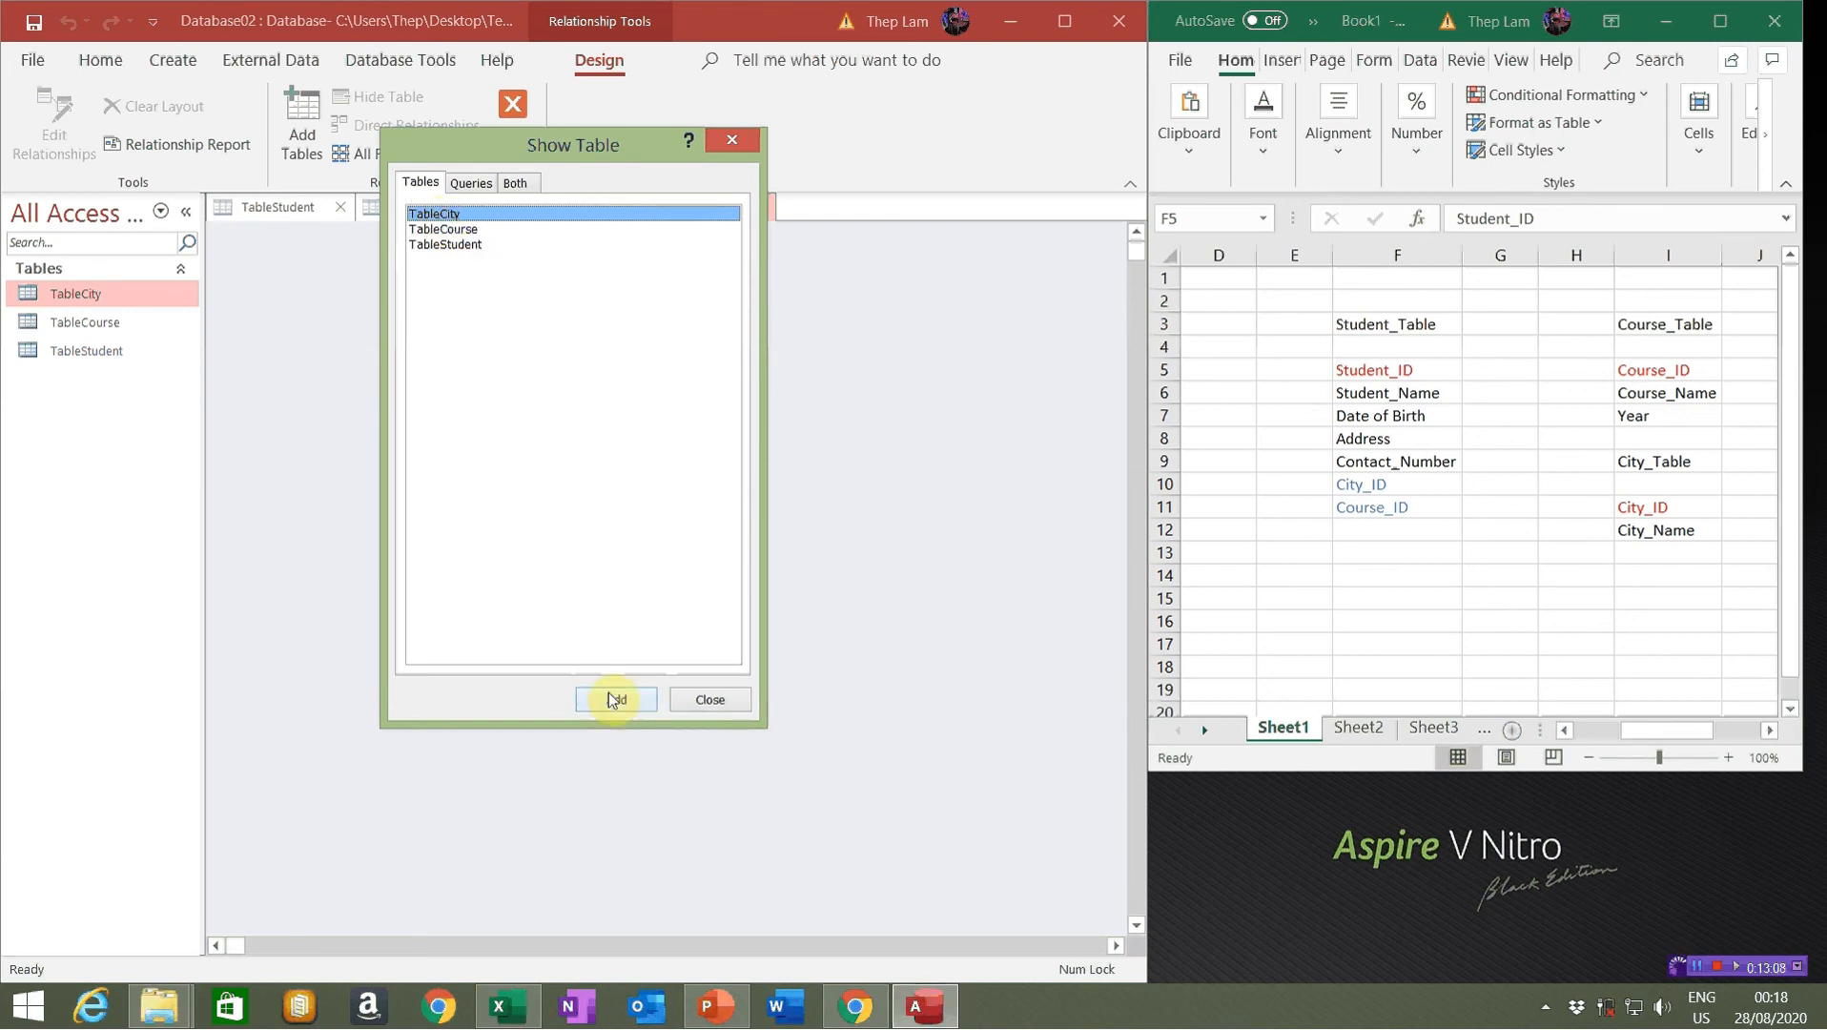
shift+click(456, 246)
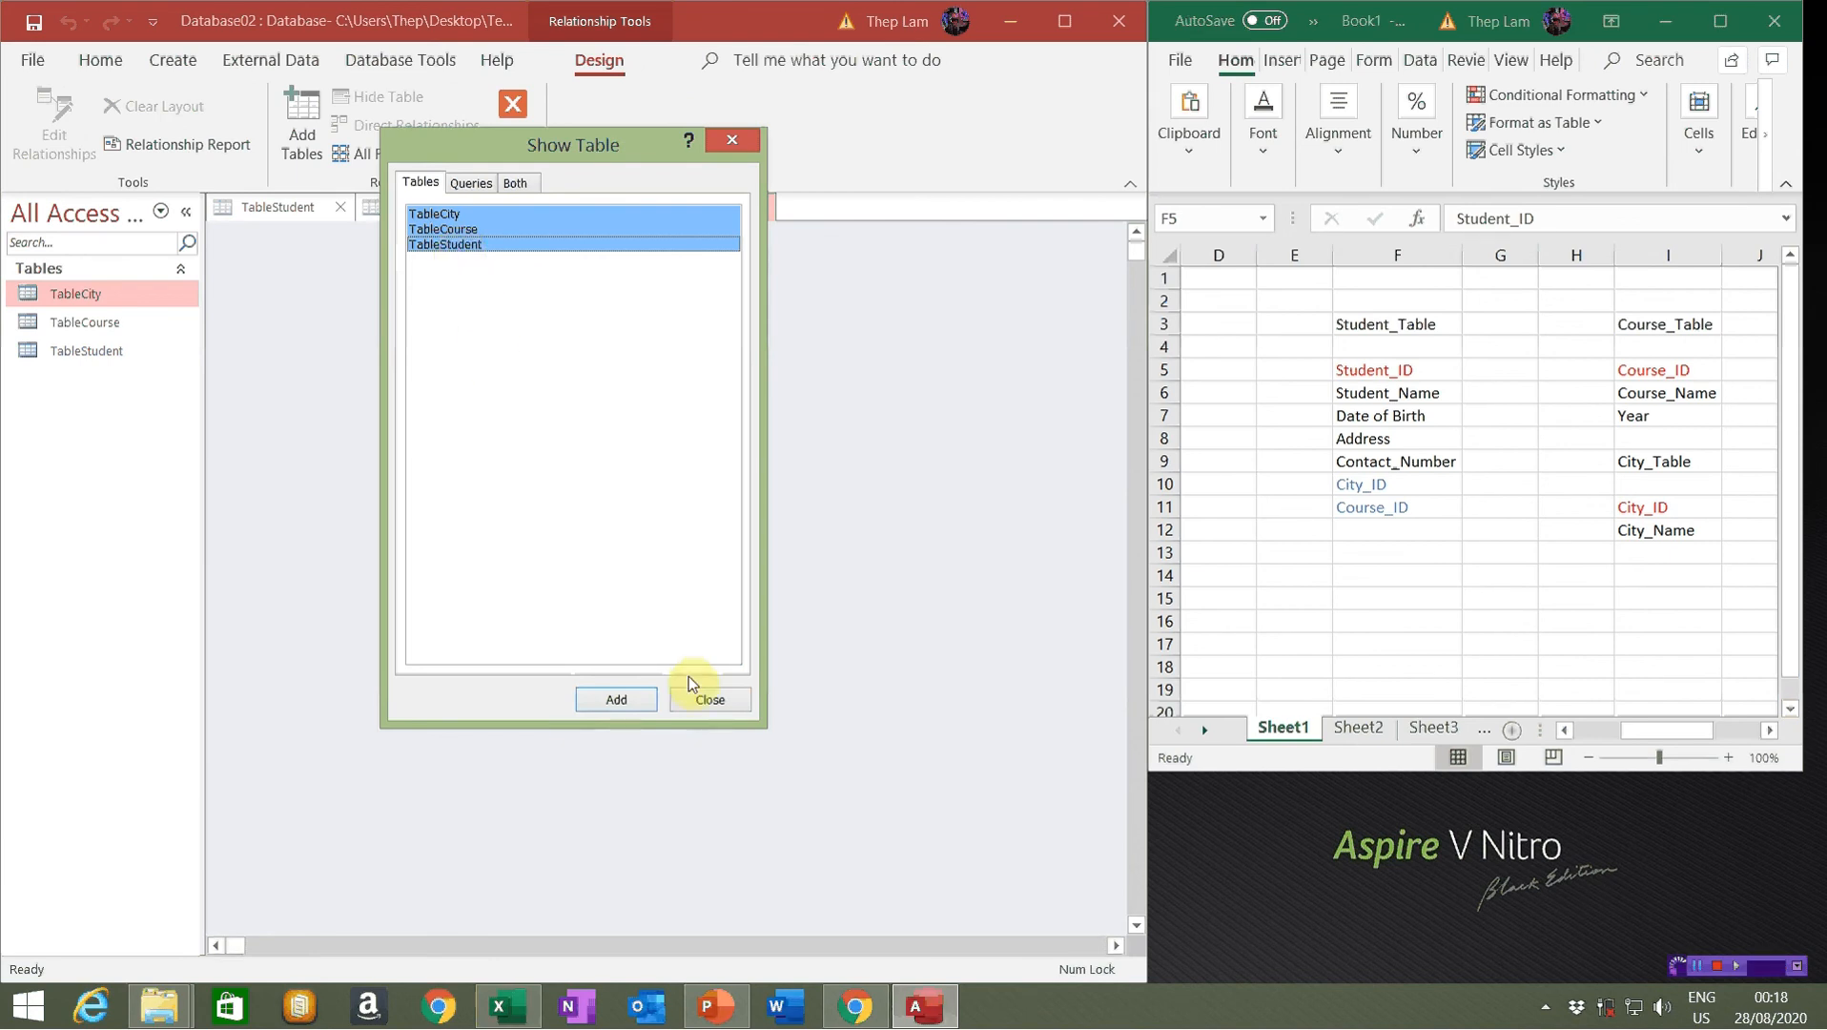
click(606, 701)
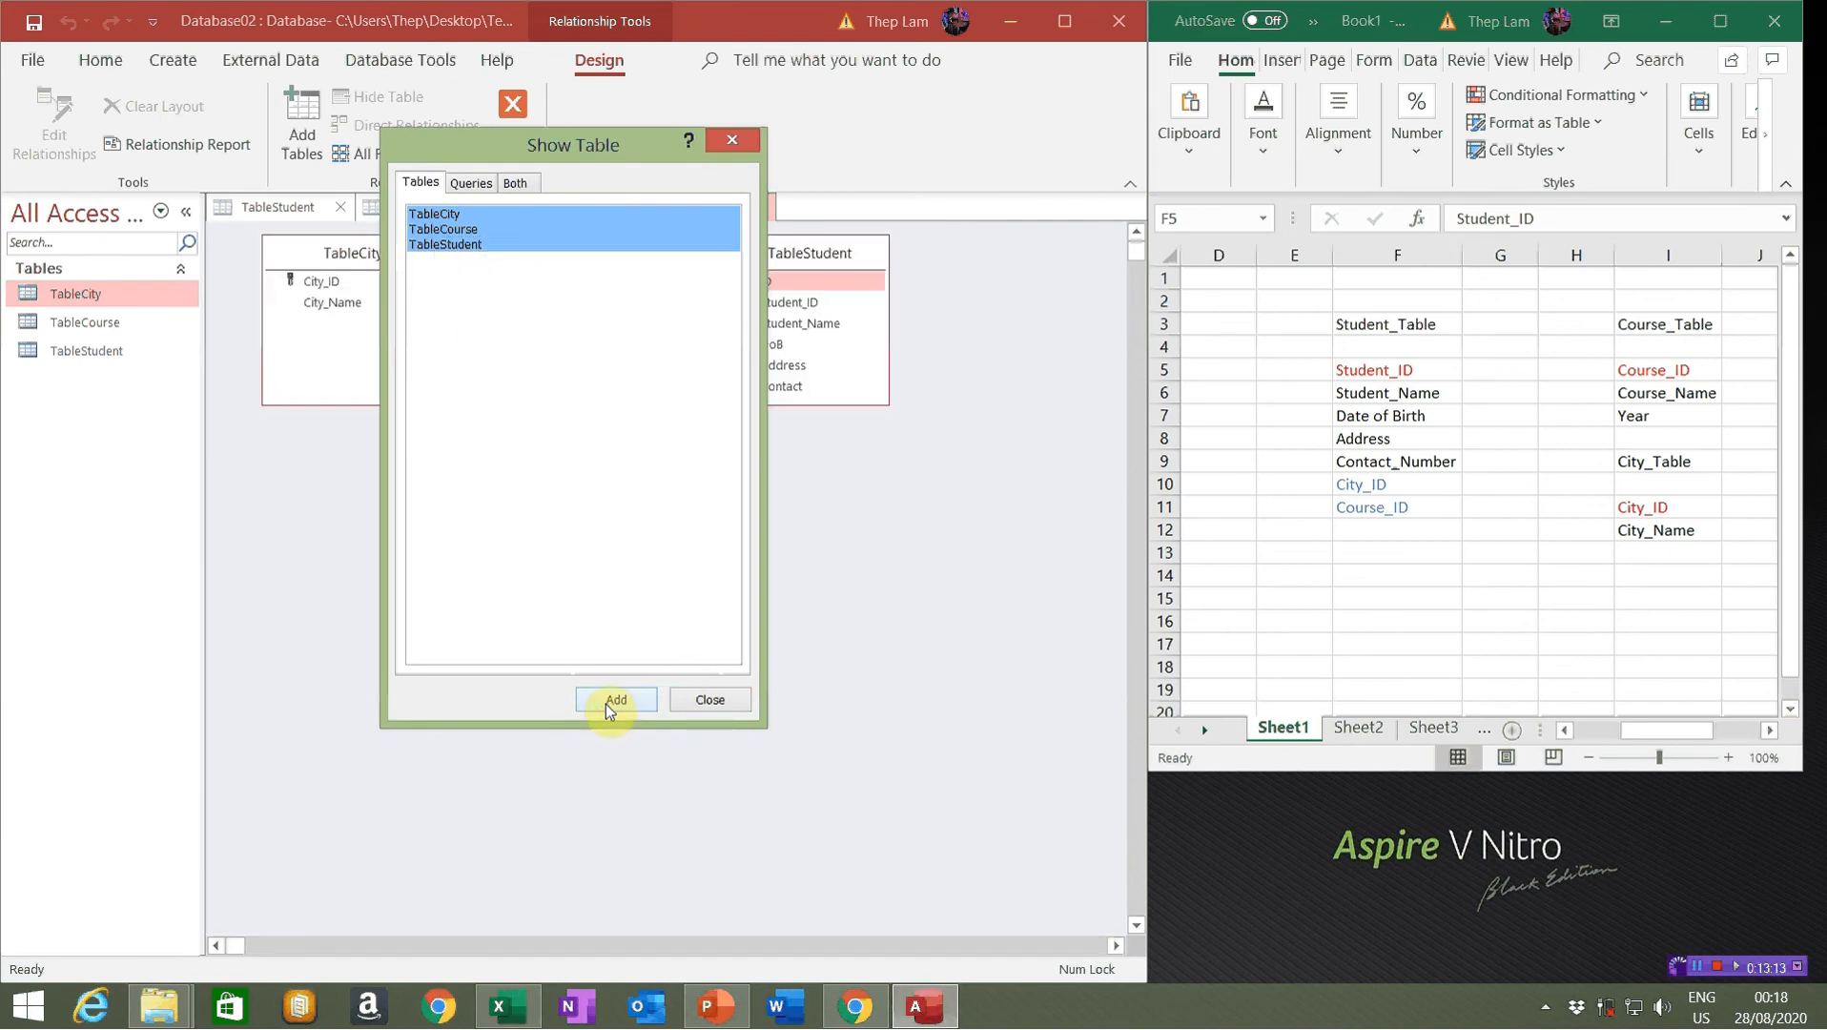
click(709, 701)
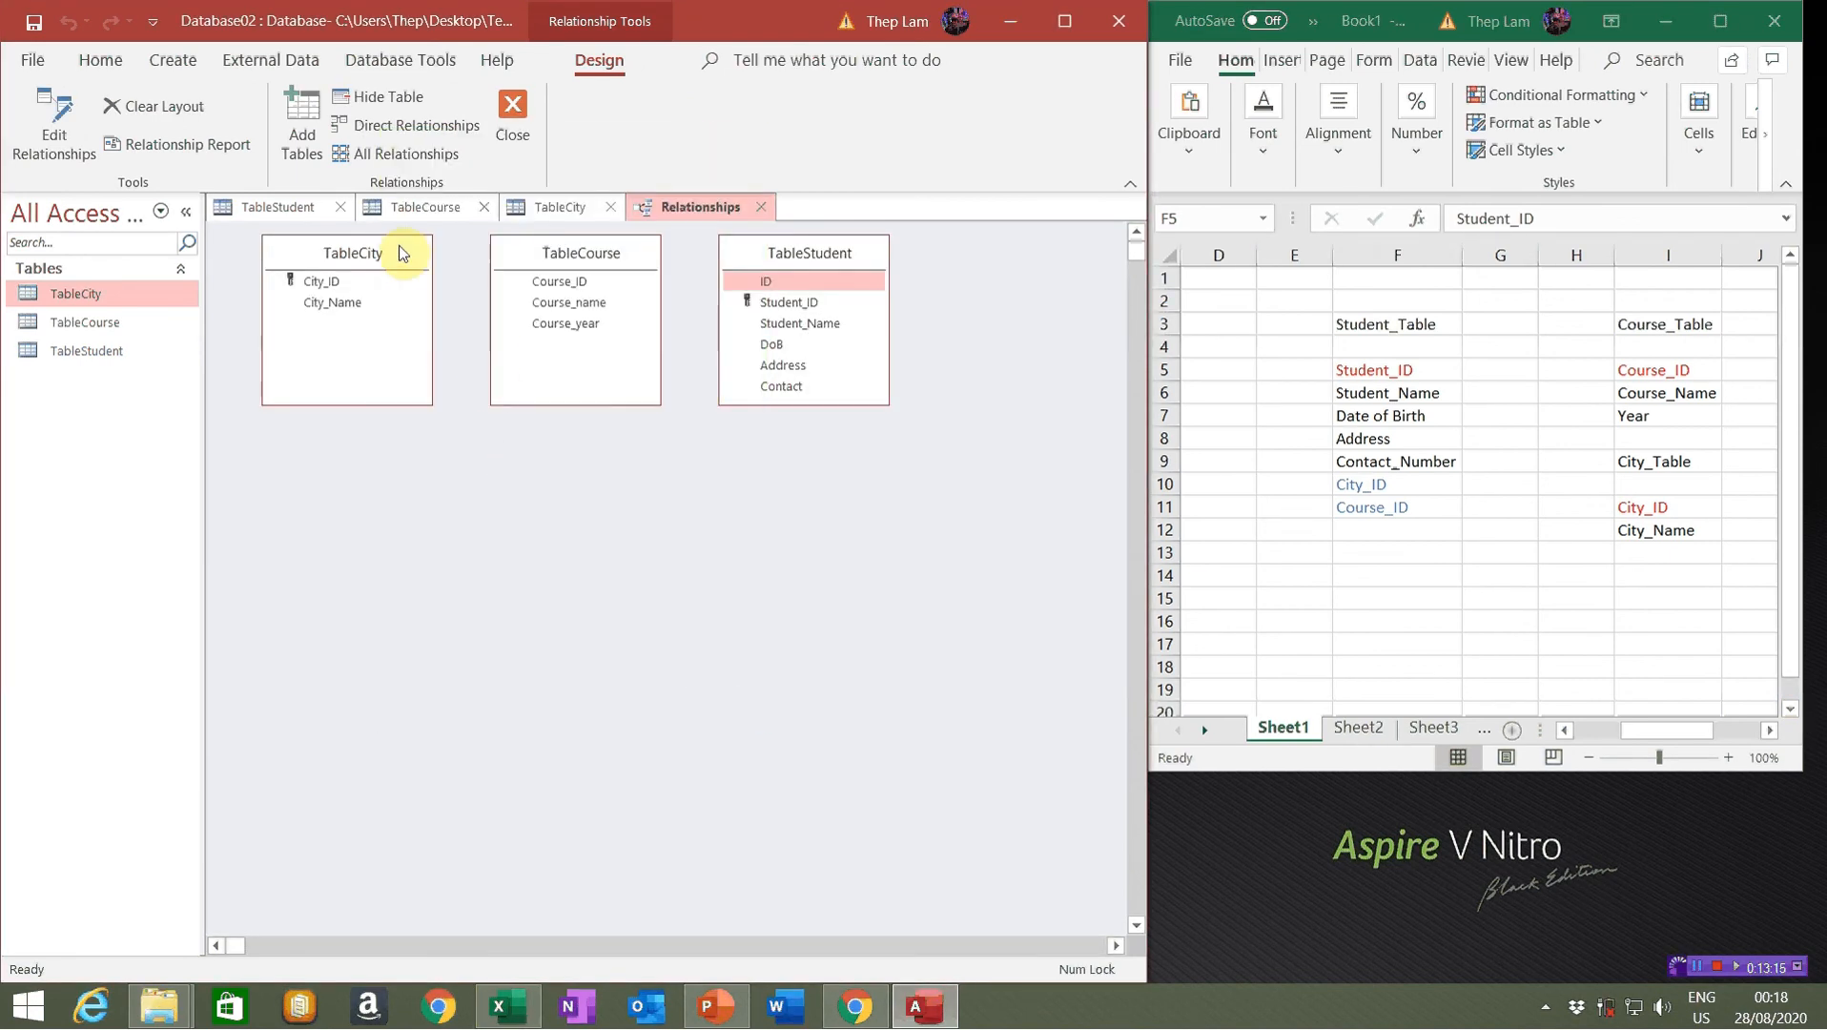
Spread out the table boxes in the diagram, with TableCity below and left of TableCourse and TableStudent below and right of it
drag(399, 287, 398, 429)
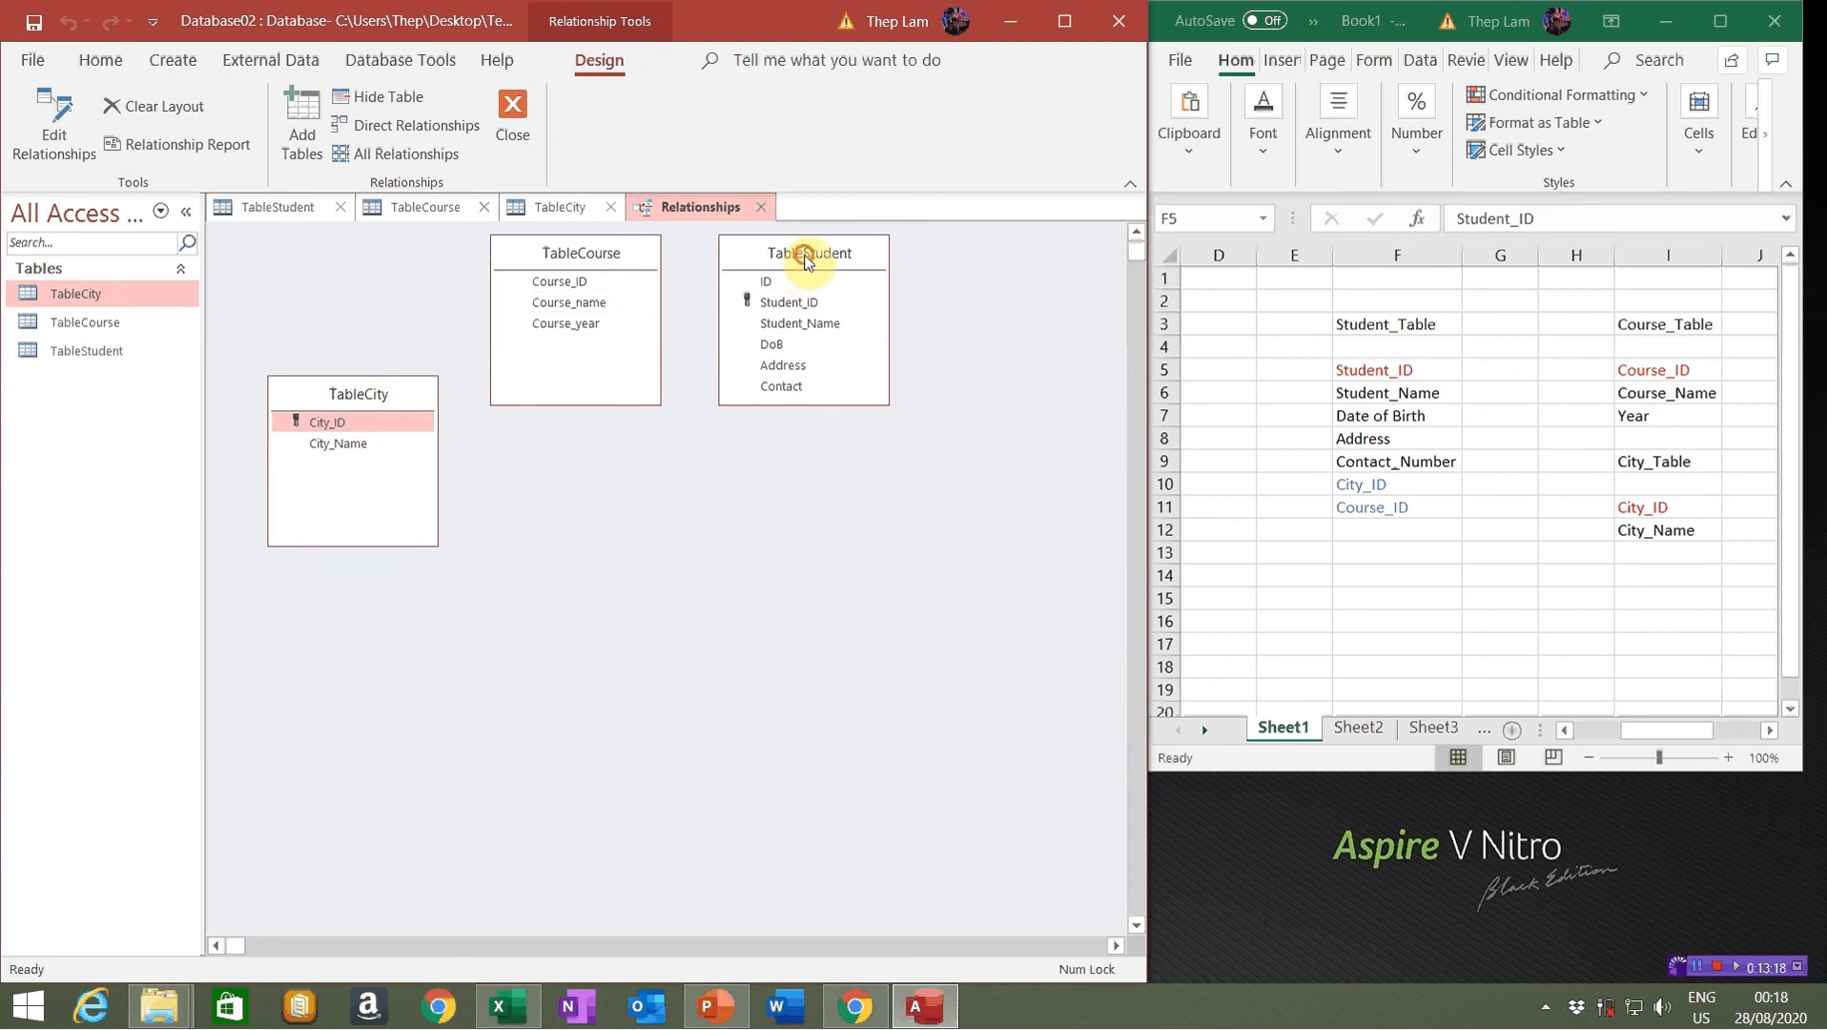
drag(803, 253, 785, 488)
drag(581, 256, 603, 302)
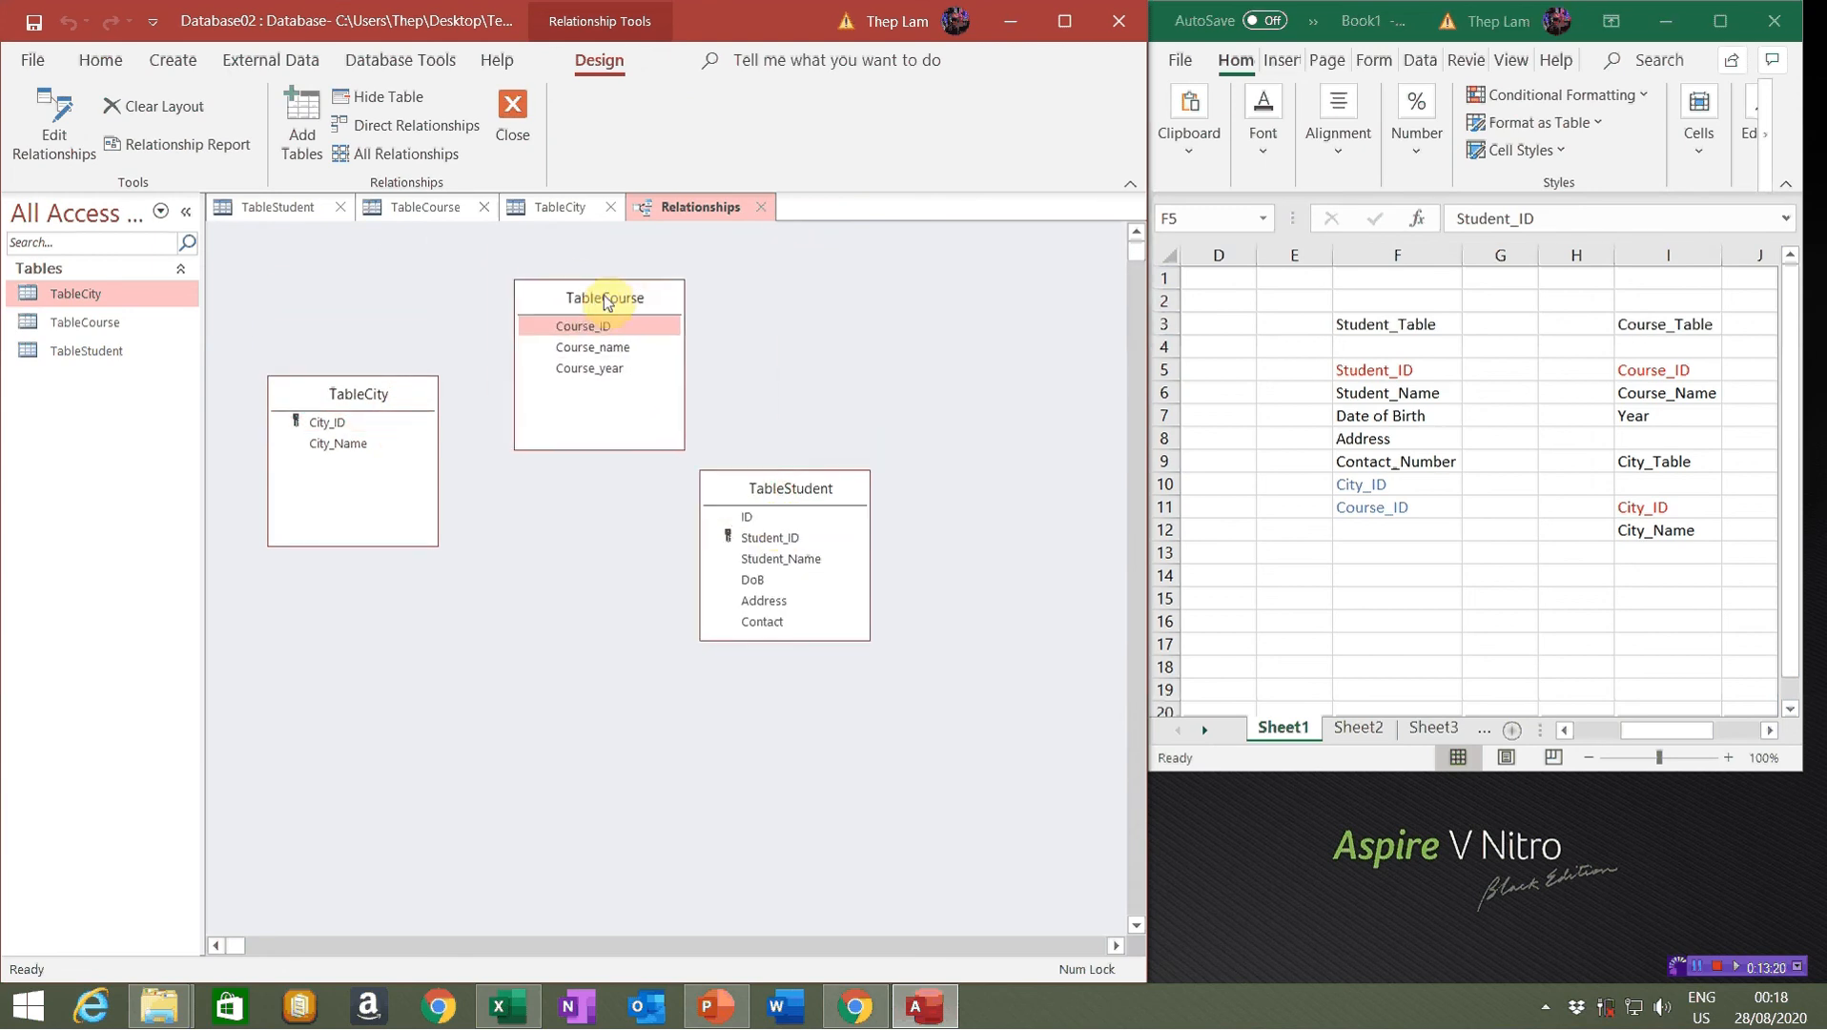
Compare the student, course and city tables in the Excel plan with the fields and primary keys in the relationship diagram
click(1363, 330)
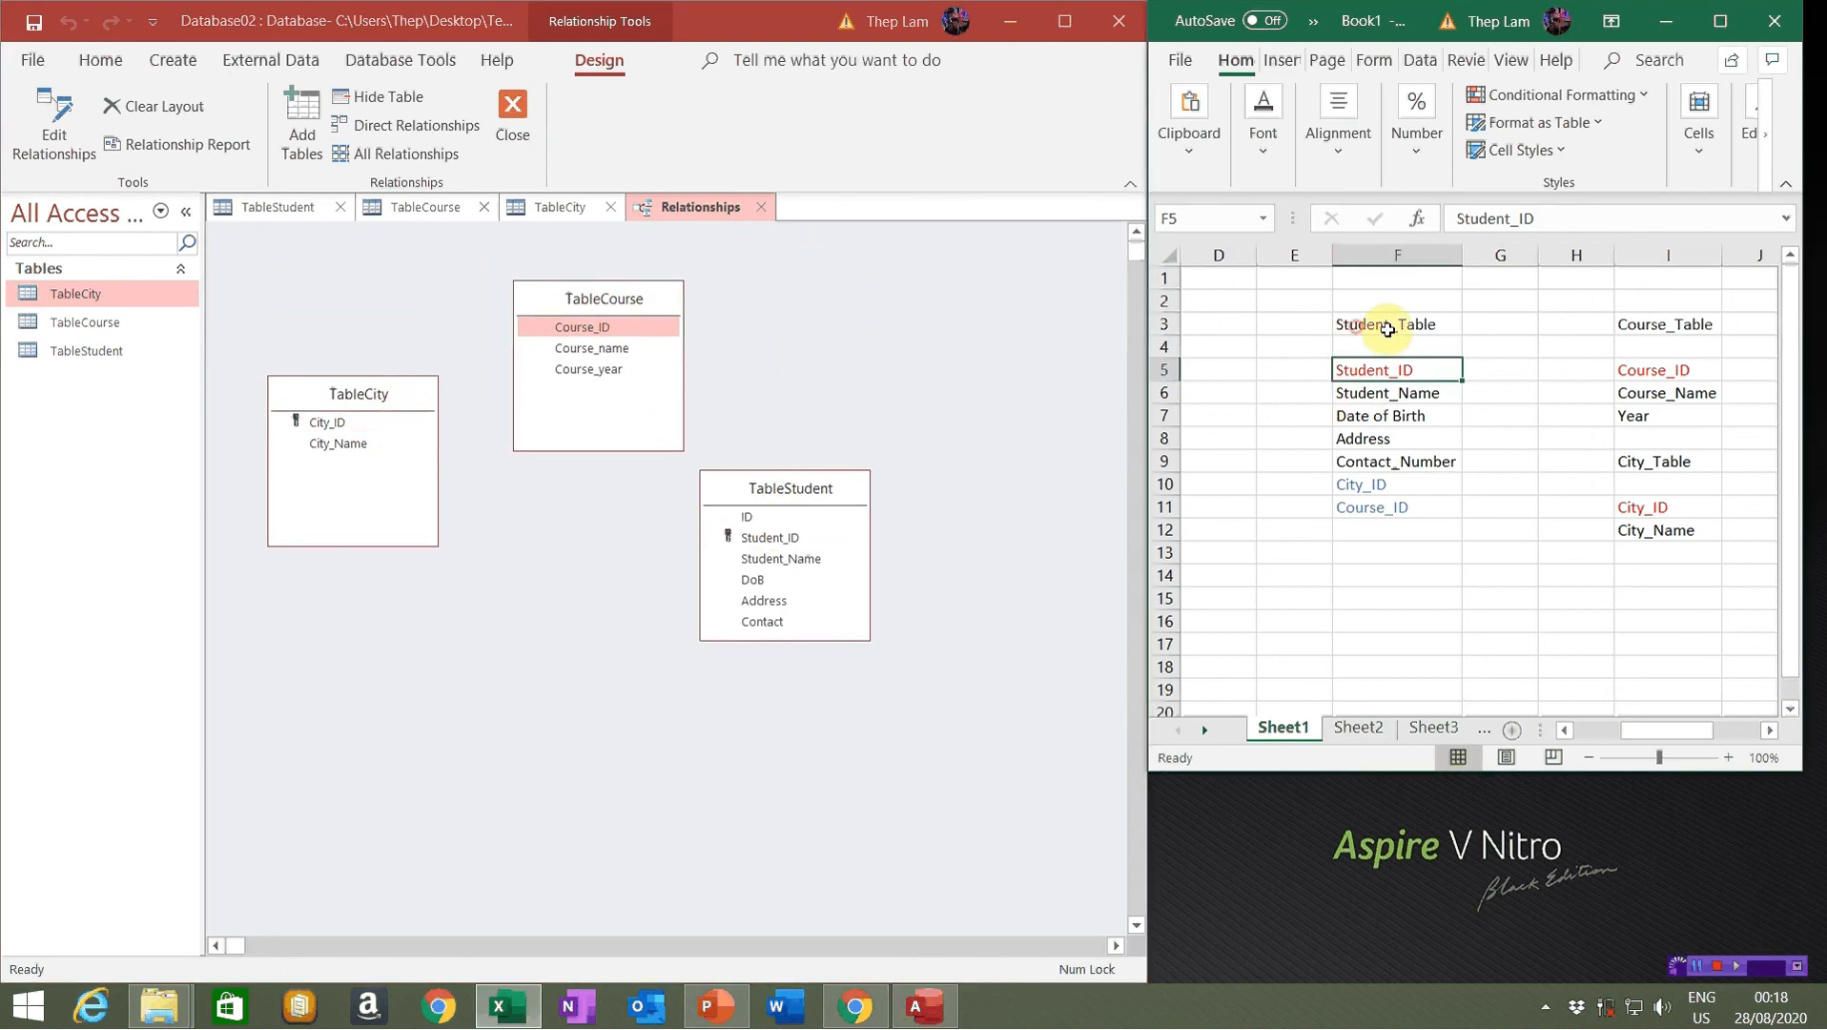
drag(1373, 303, 1388, 551)
drag(1645, 324, 1705, 555)
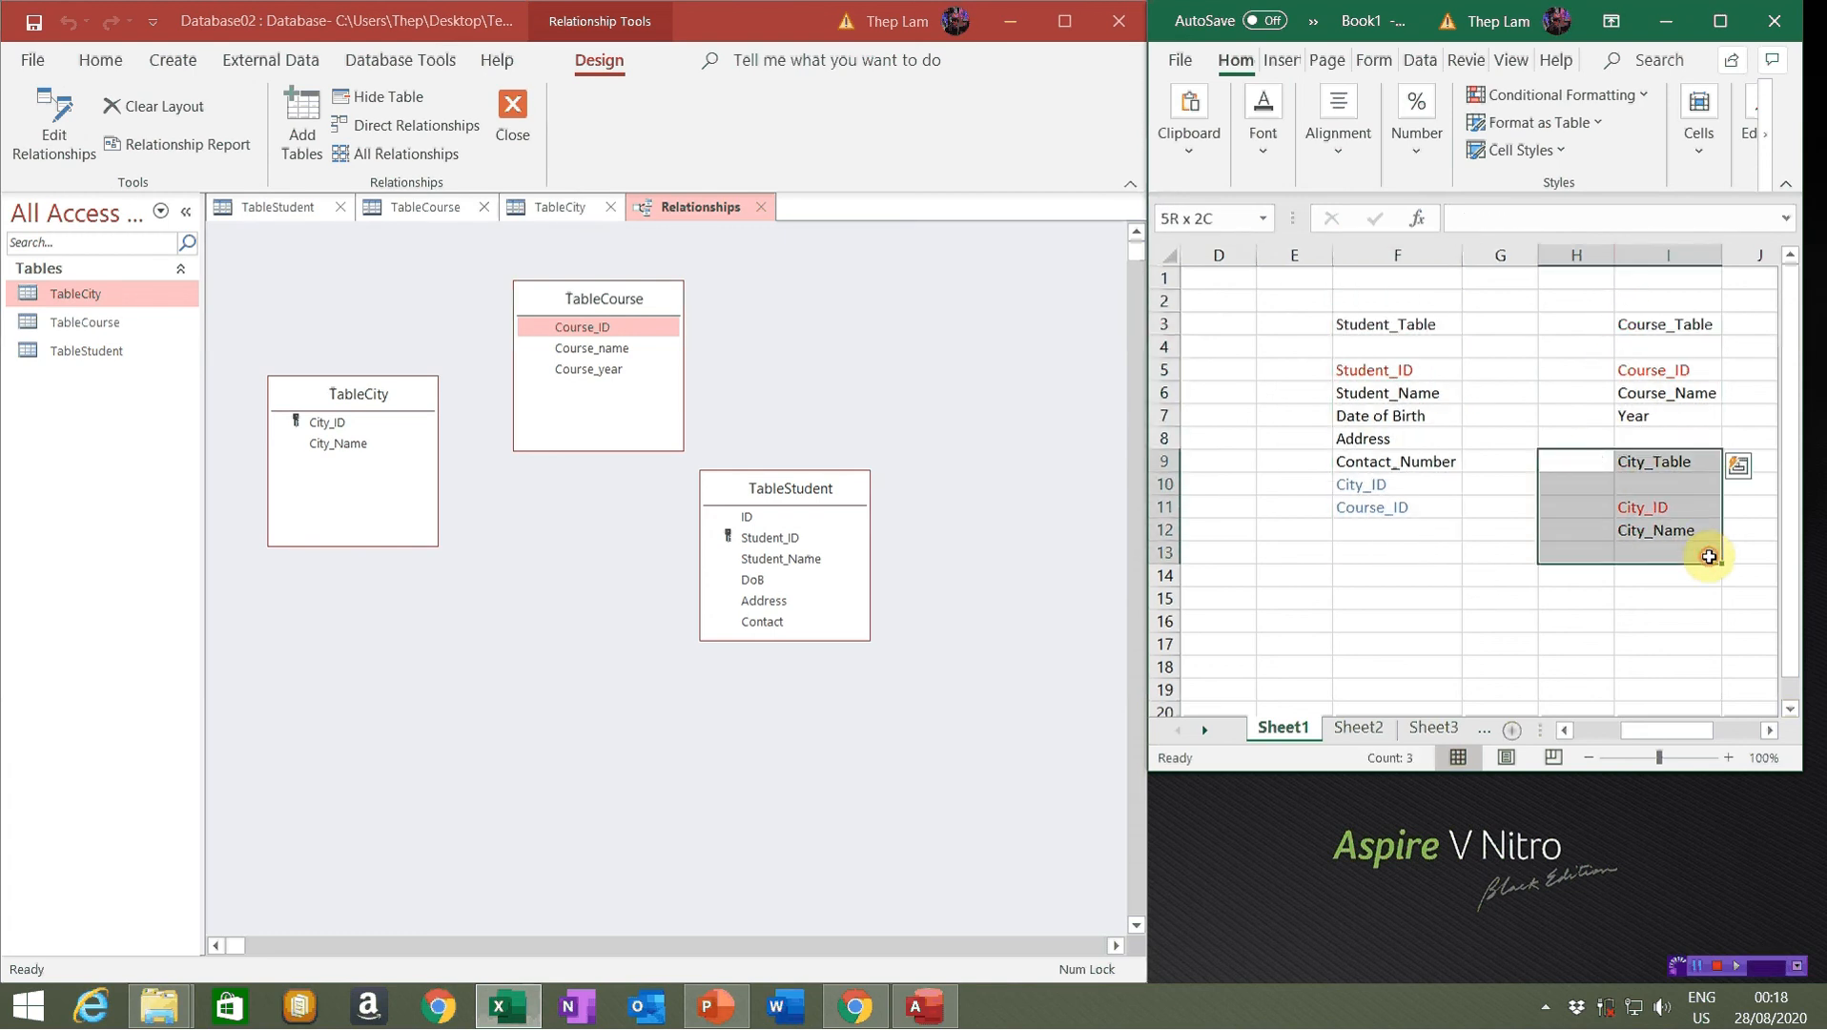
click(931, 425)
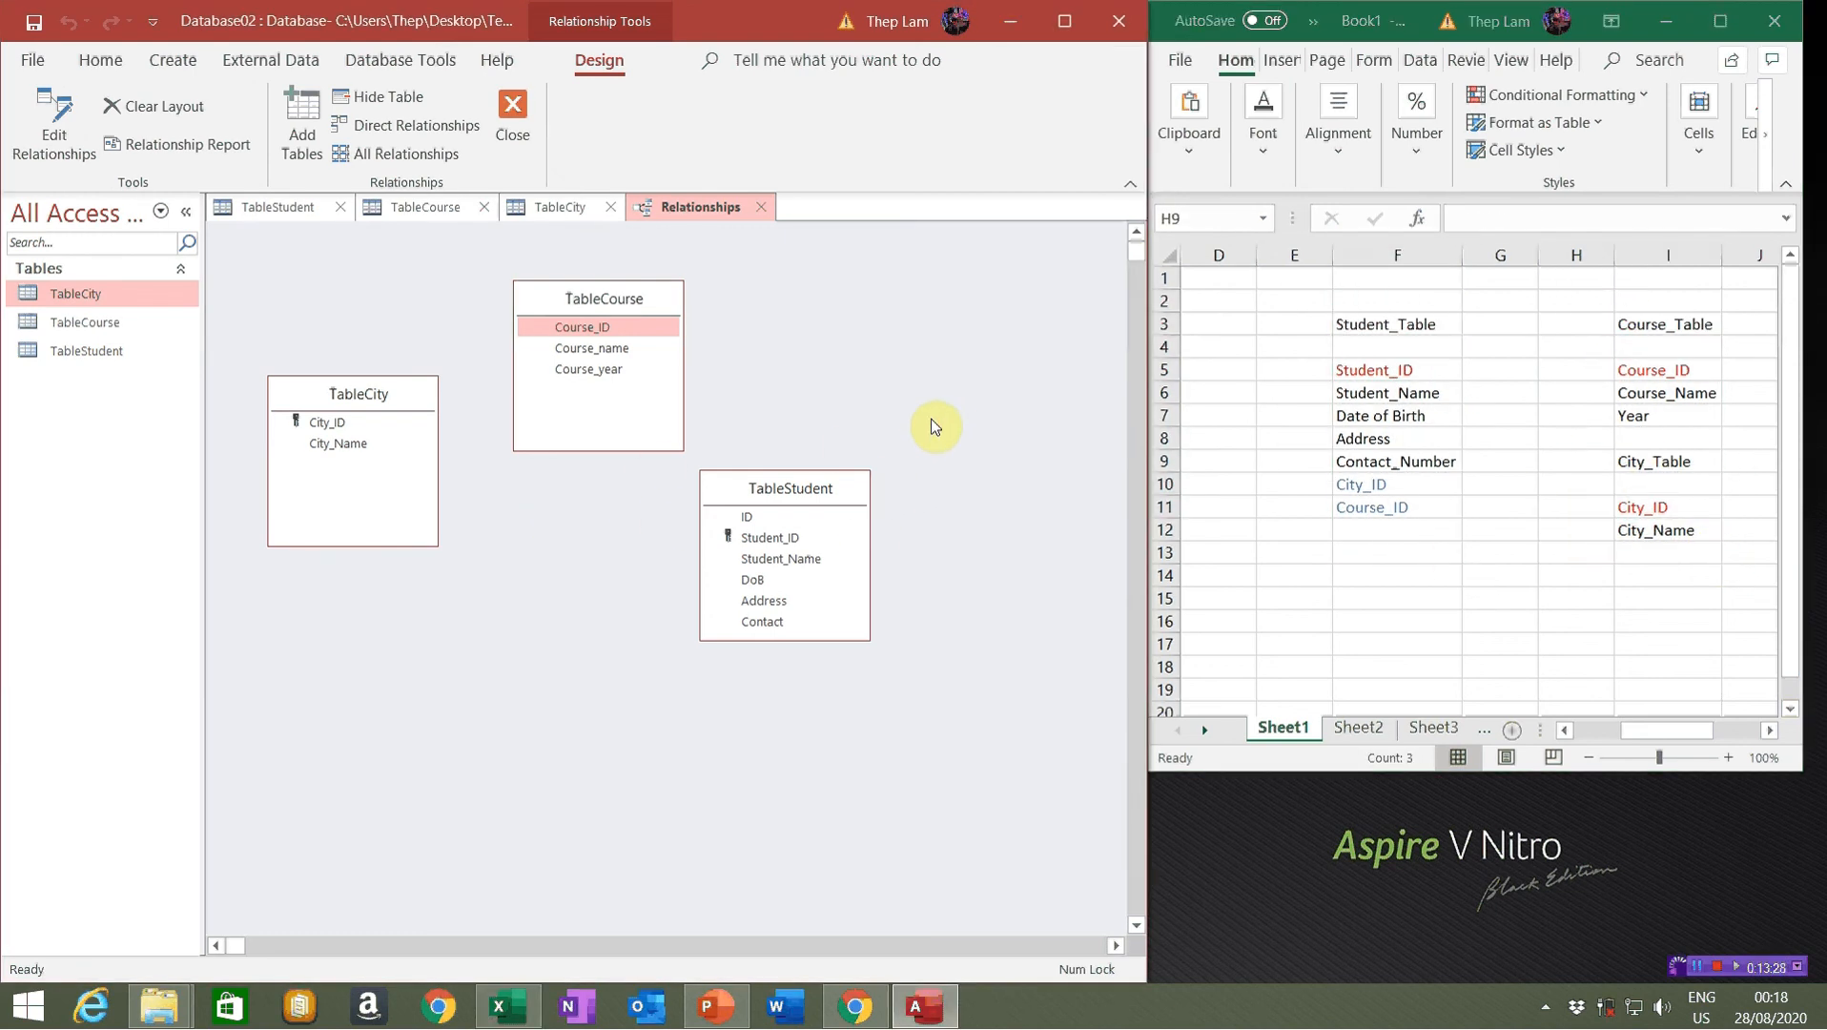
click(576, 460)
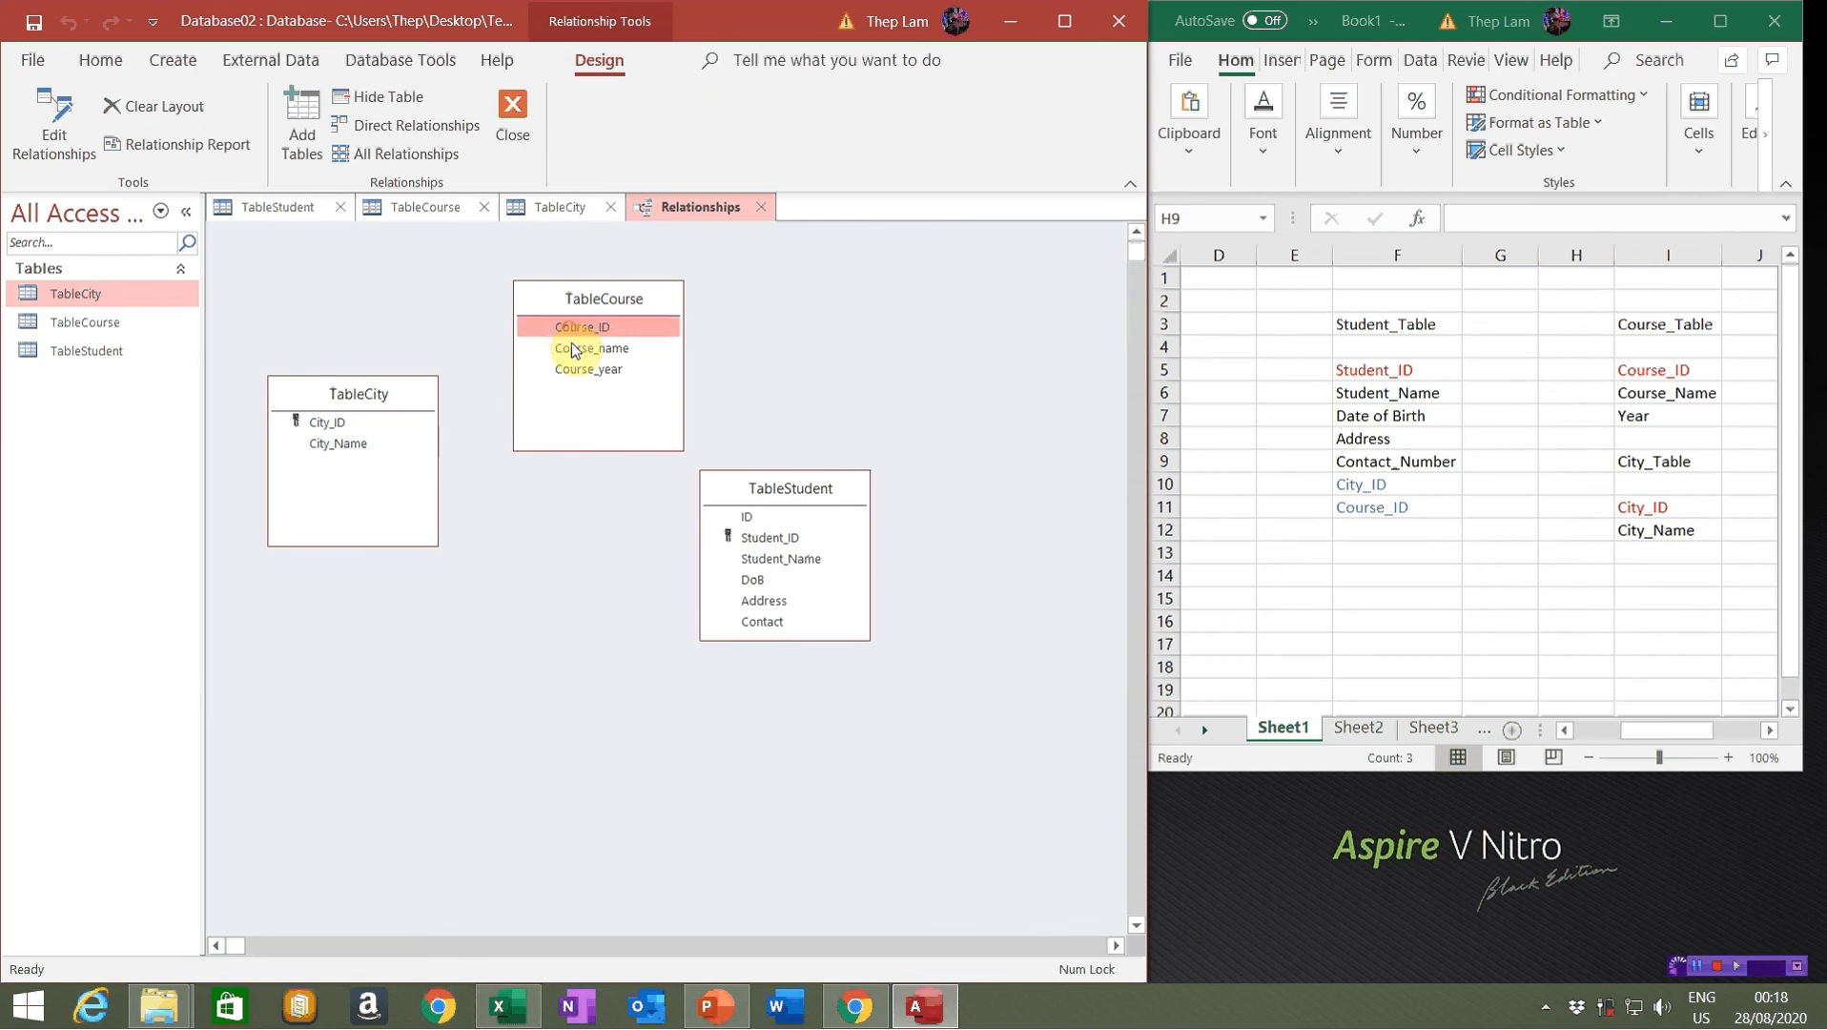
click(796, 339)
click(543, 327)
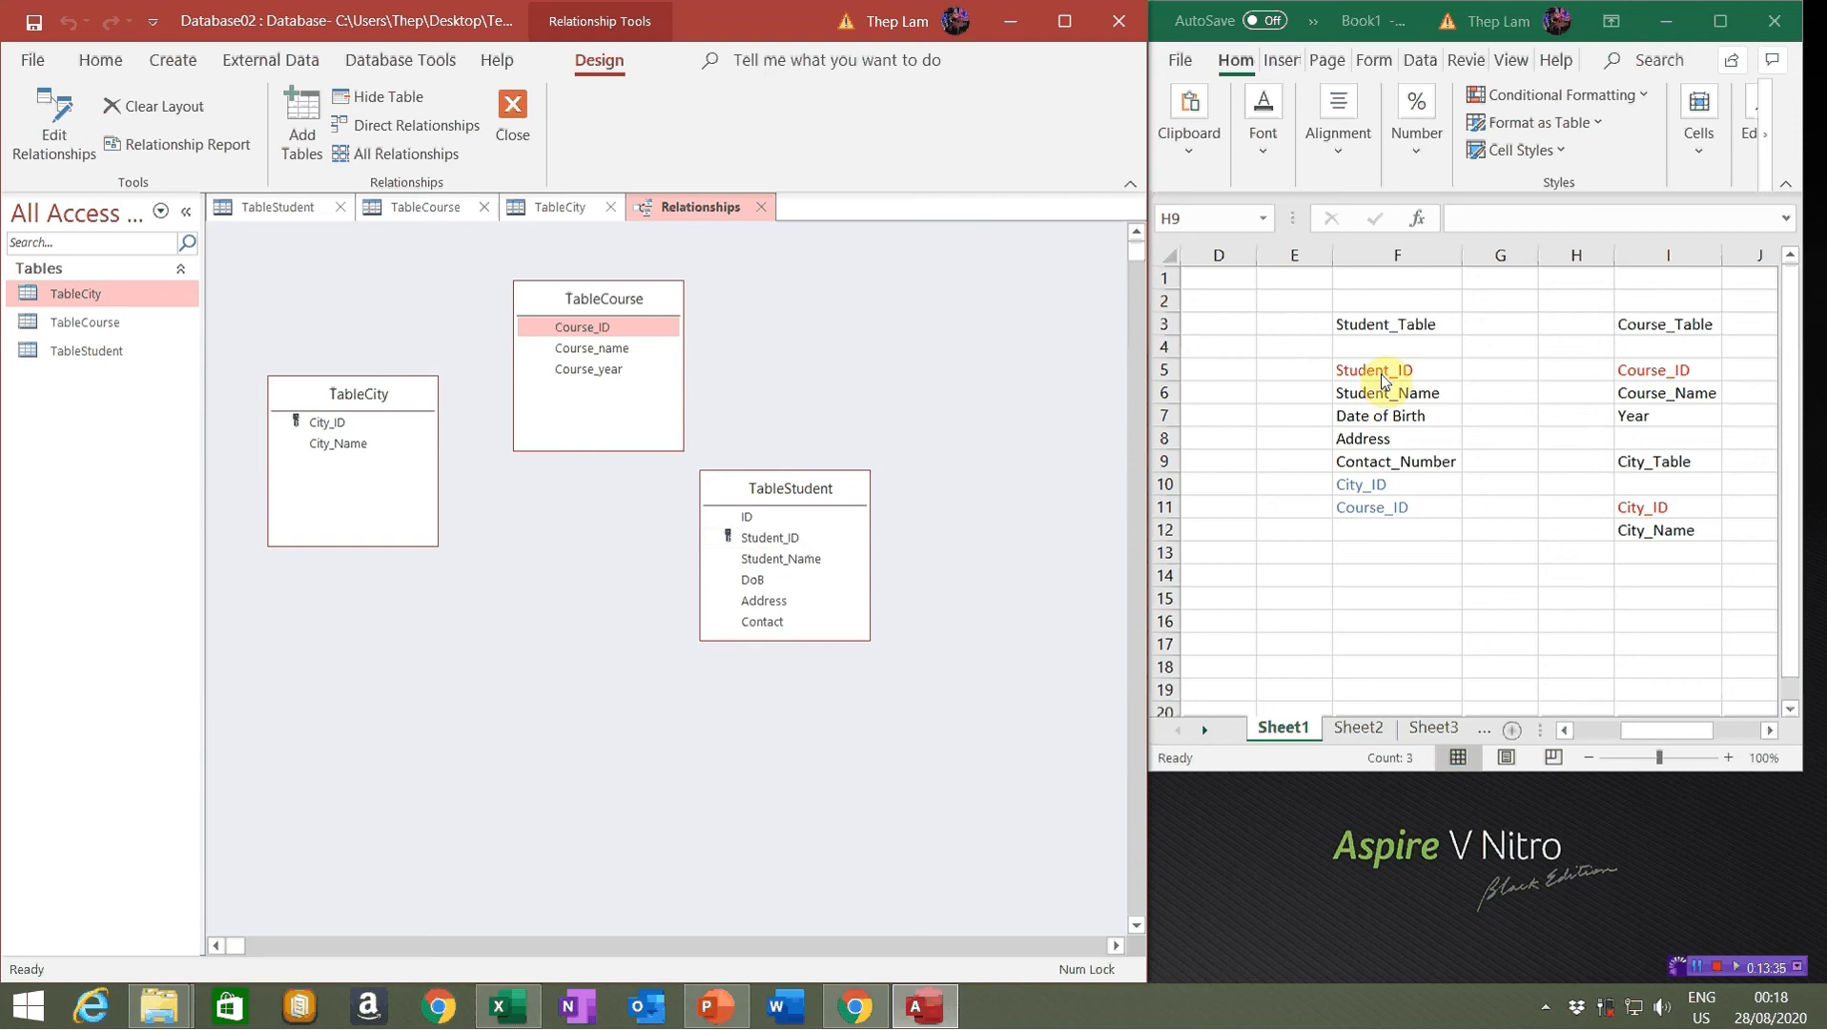
click(763, 540)
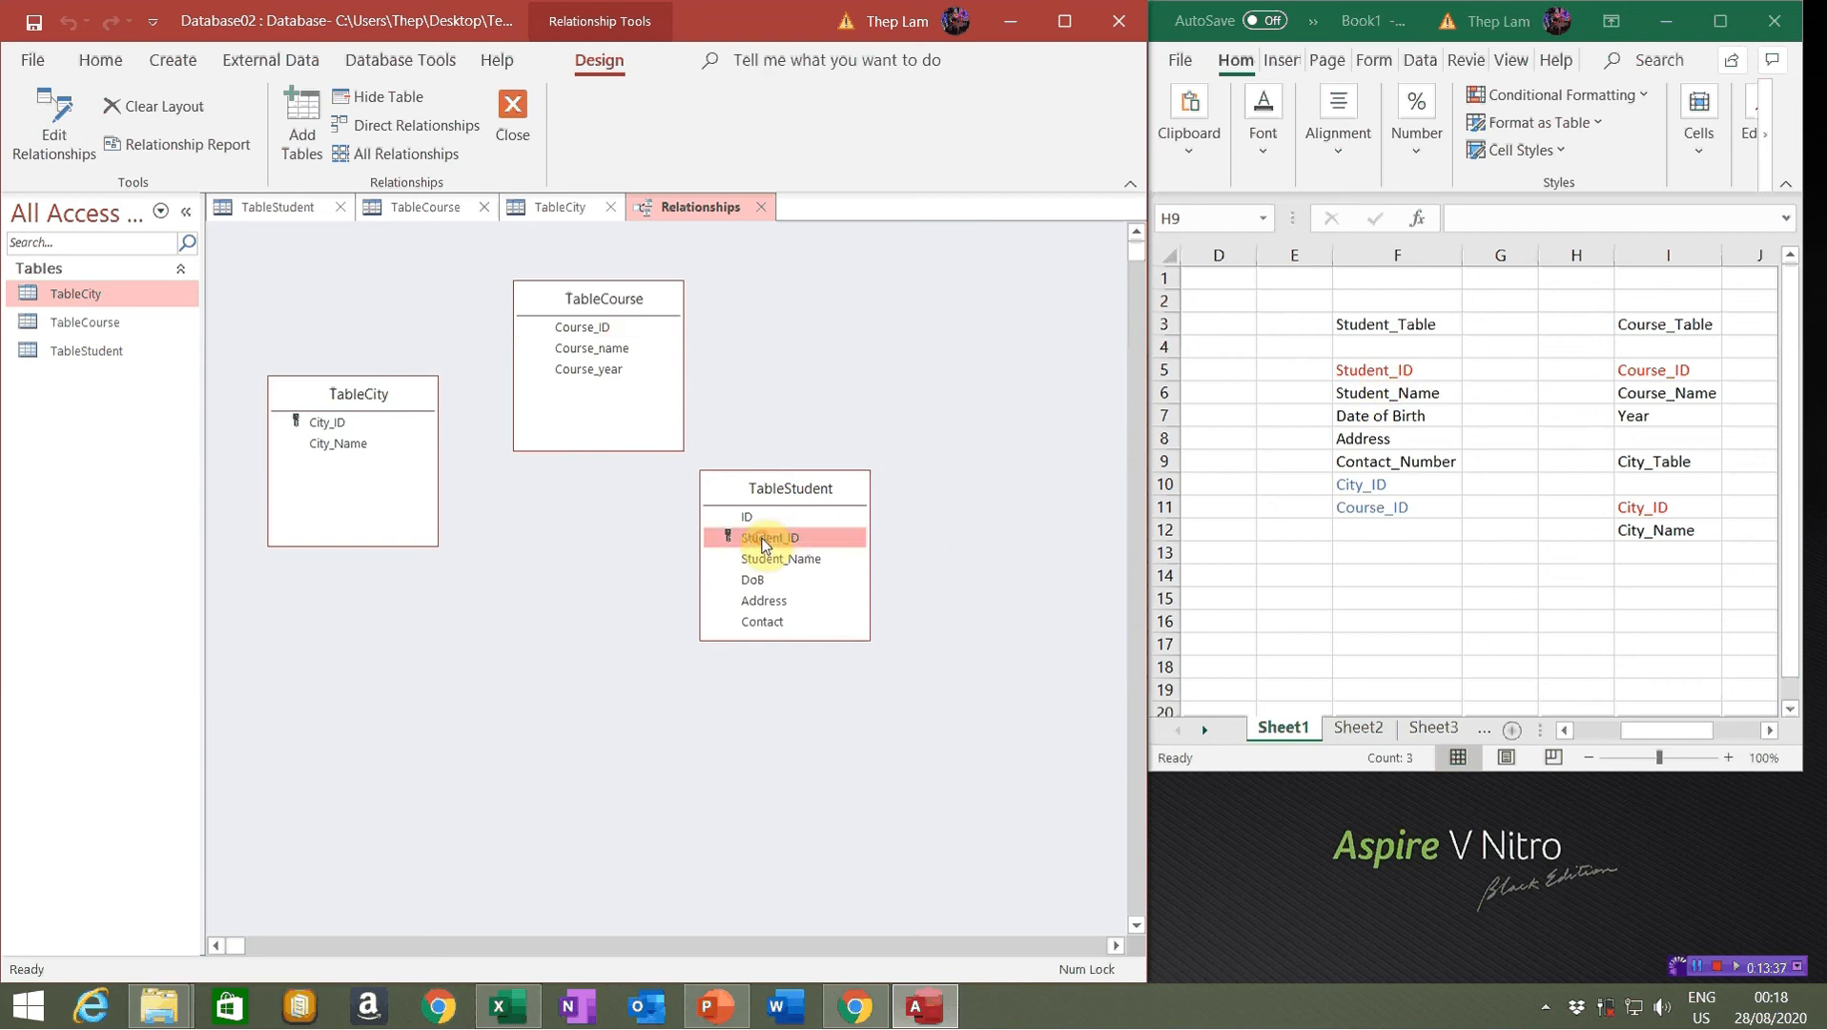
click(1645, 532)
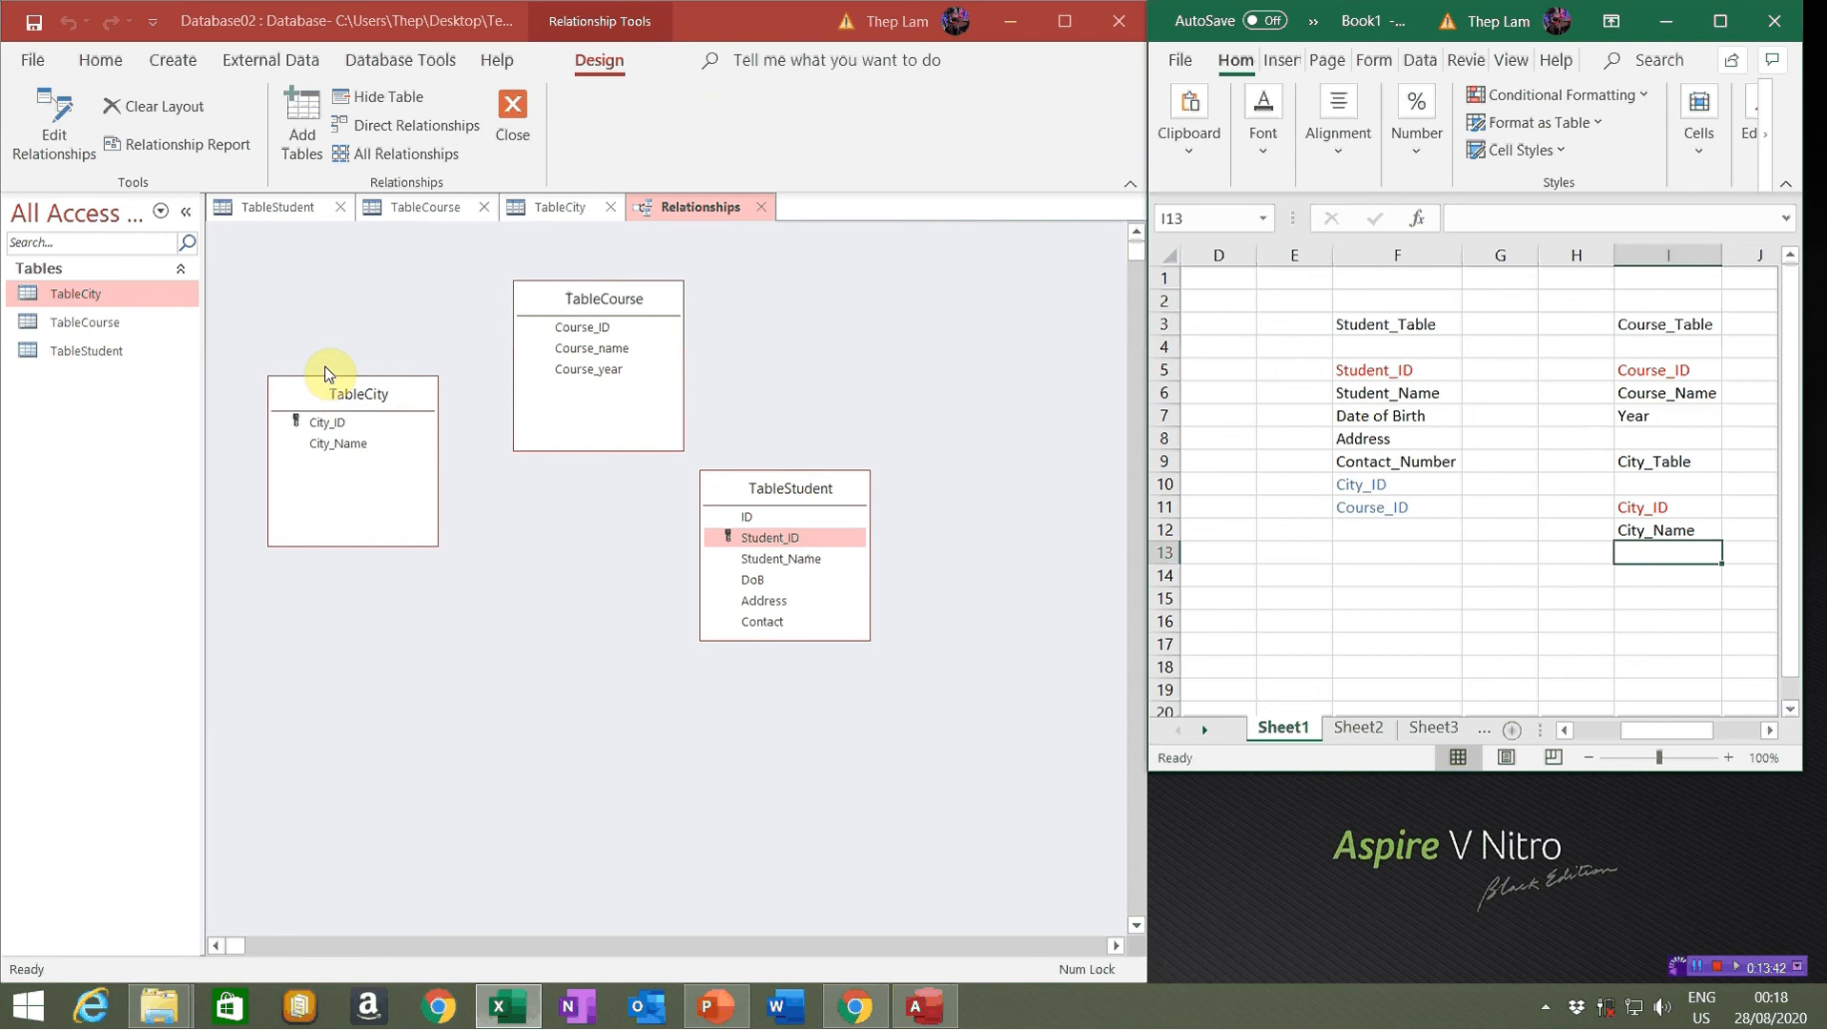
drag(319, 422, 597, 328)
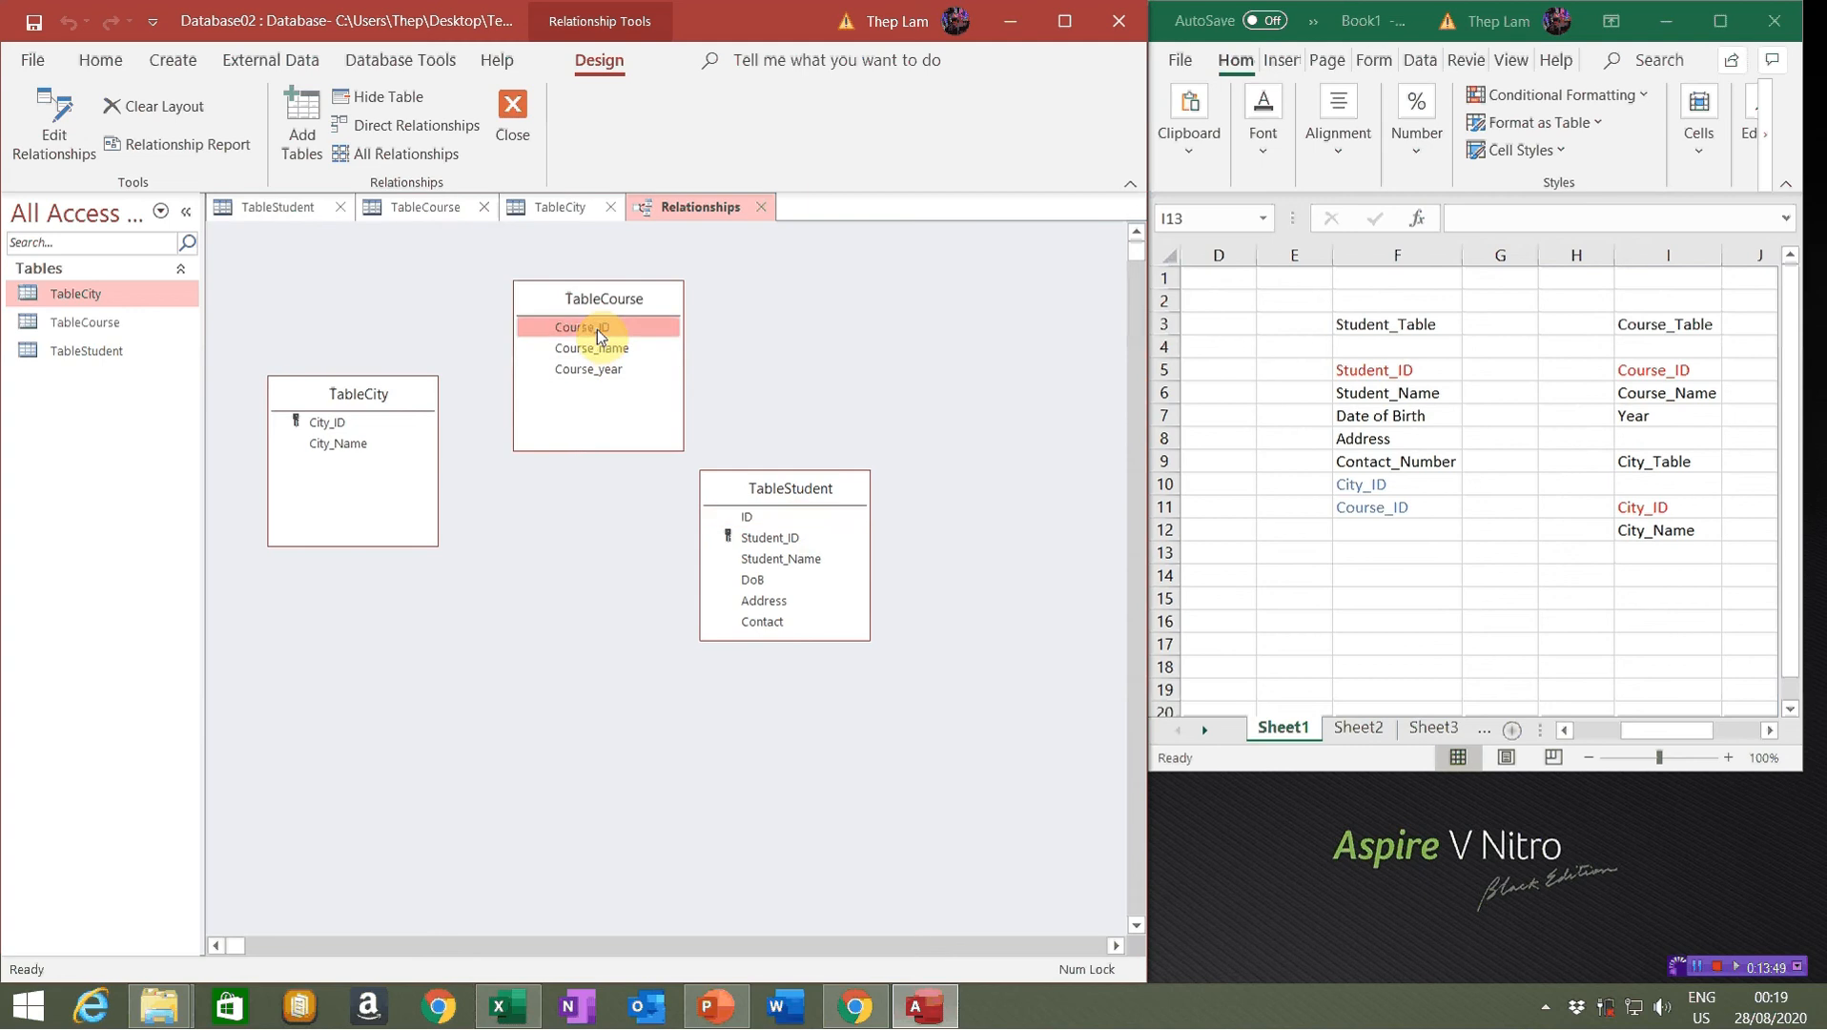
click(648, 330)
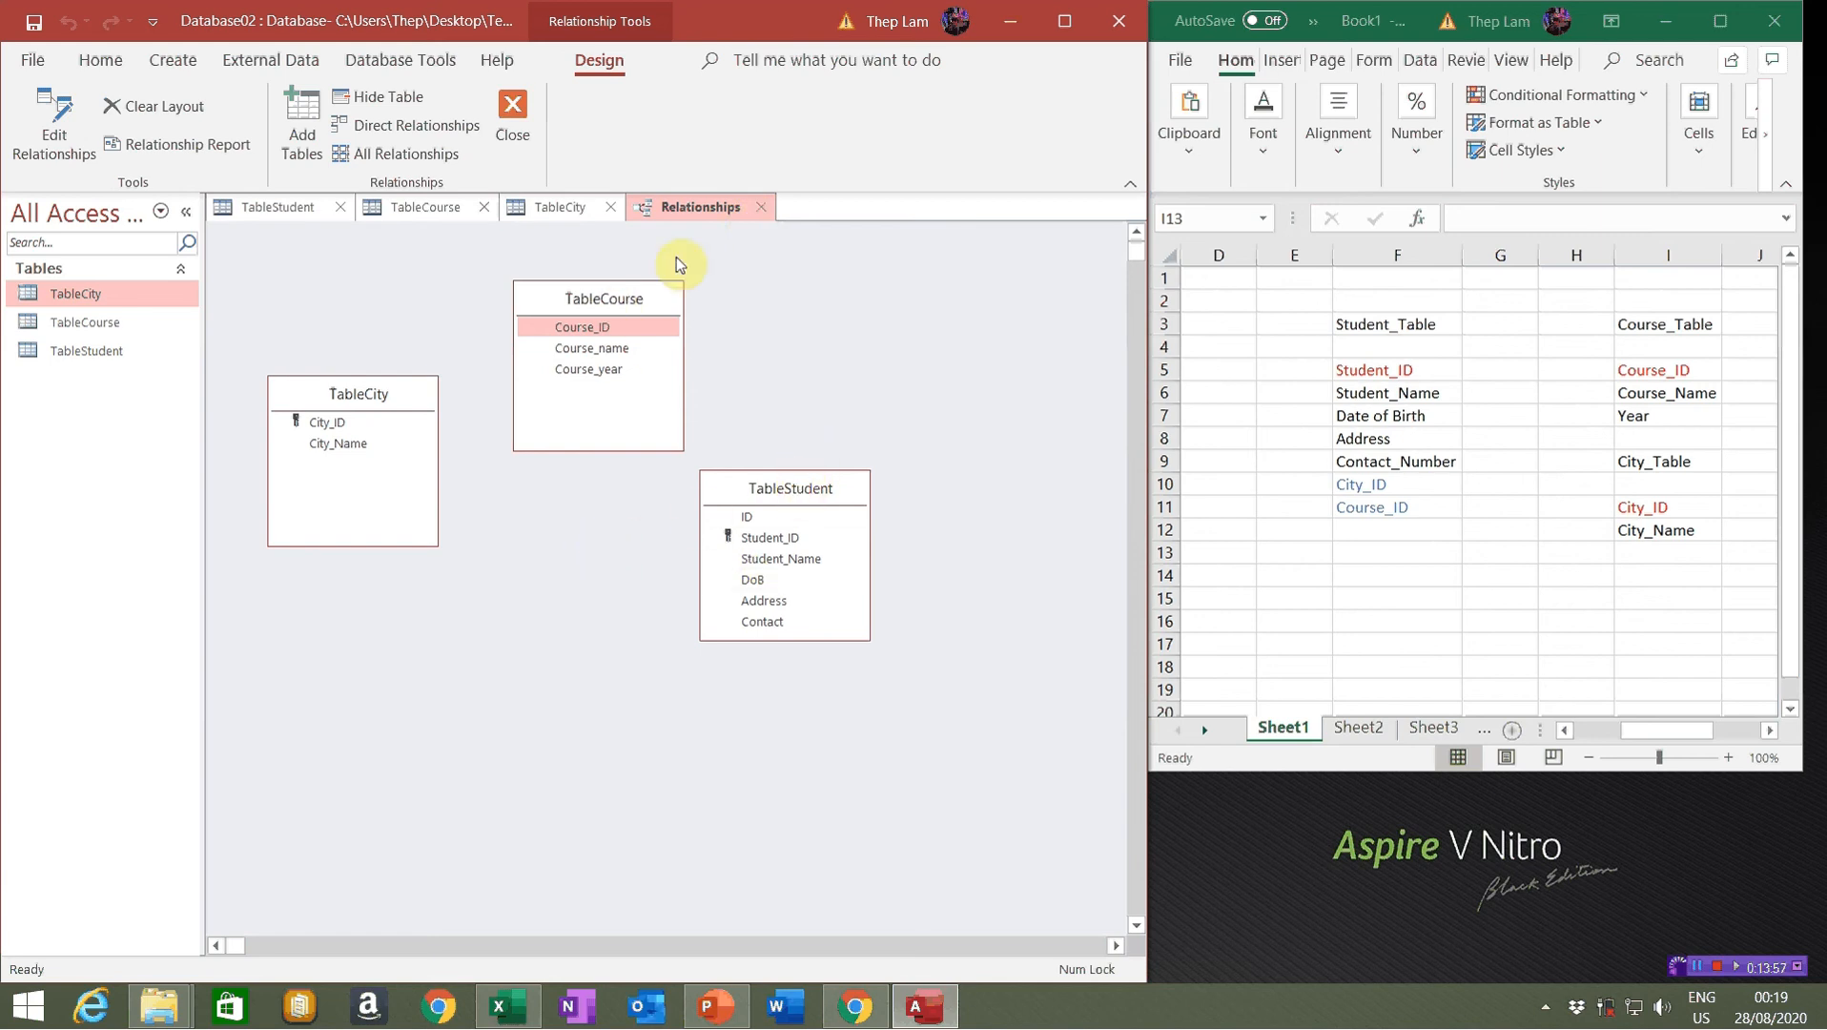
Close the relationship diagram and the three open tables, discarding the unsaved changes
click(761, 207)
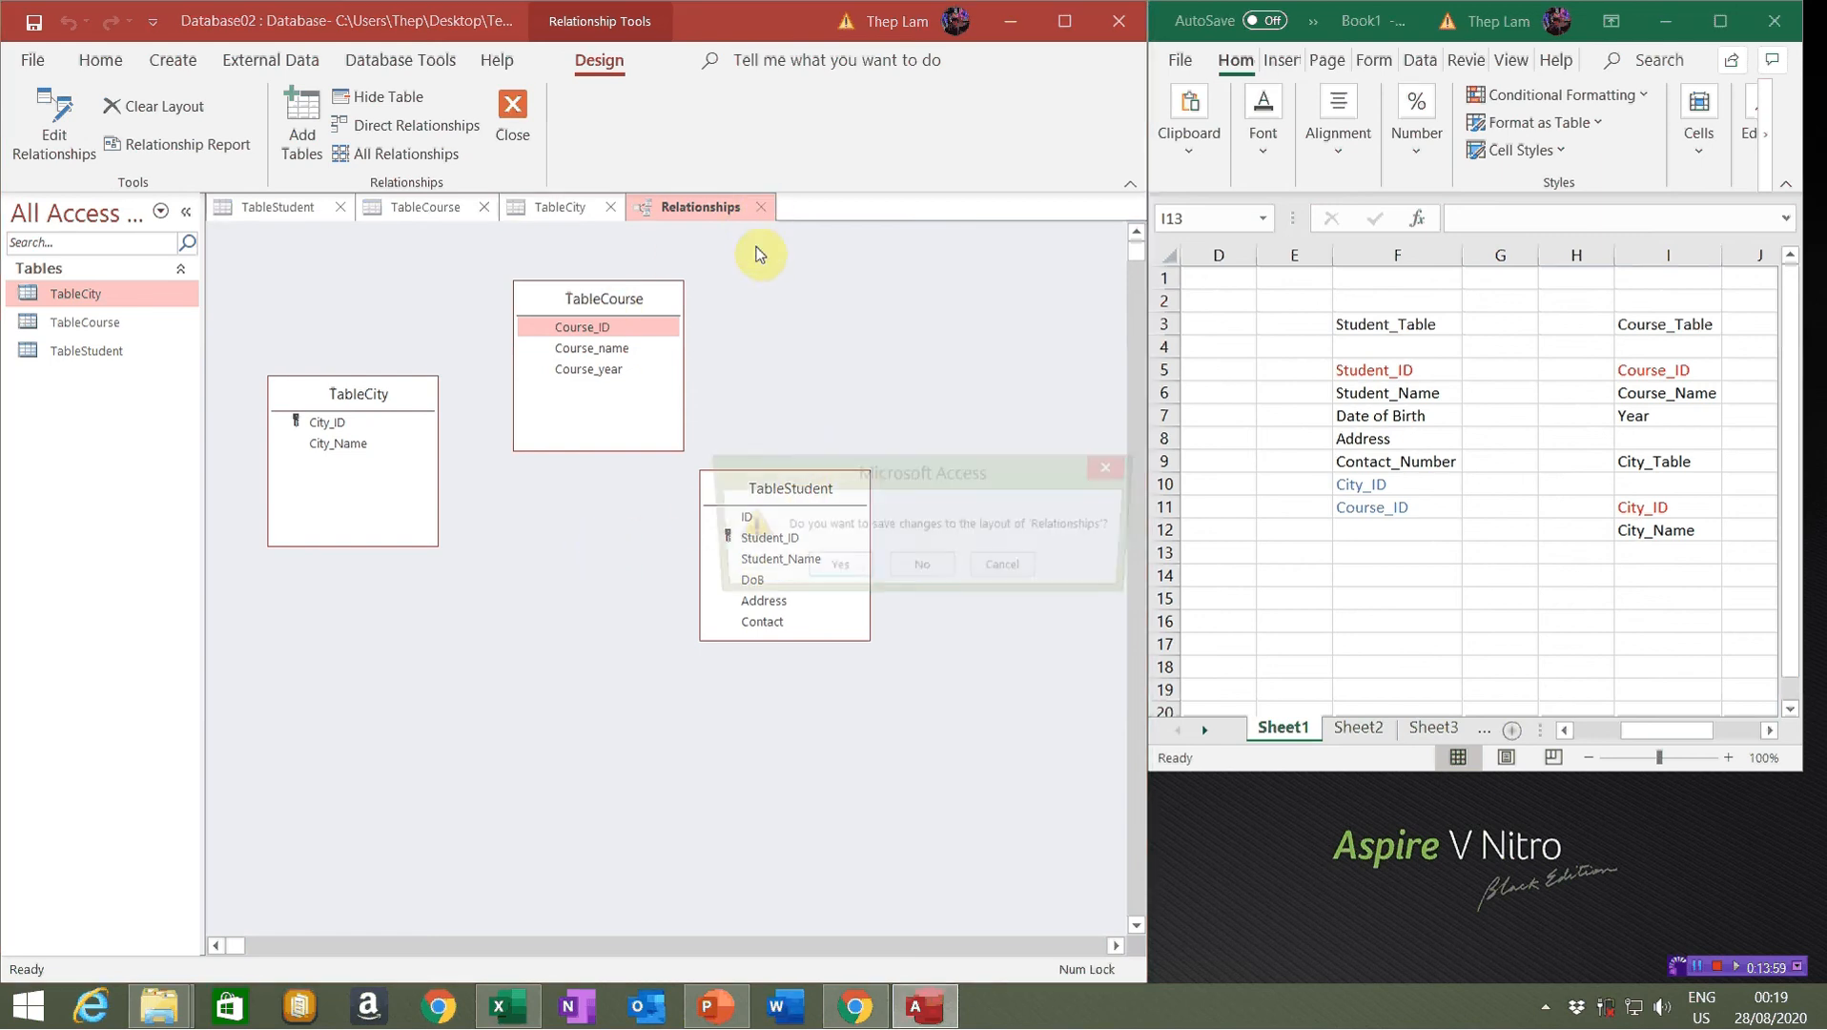
click(937, 568)
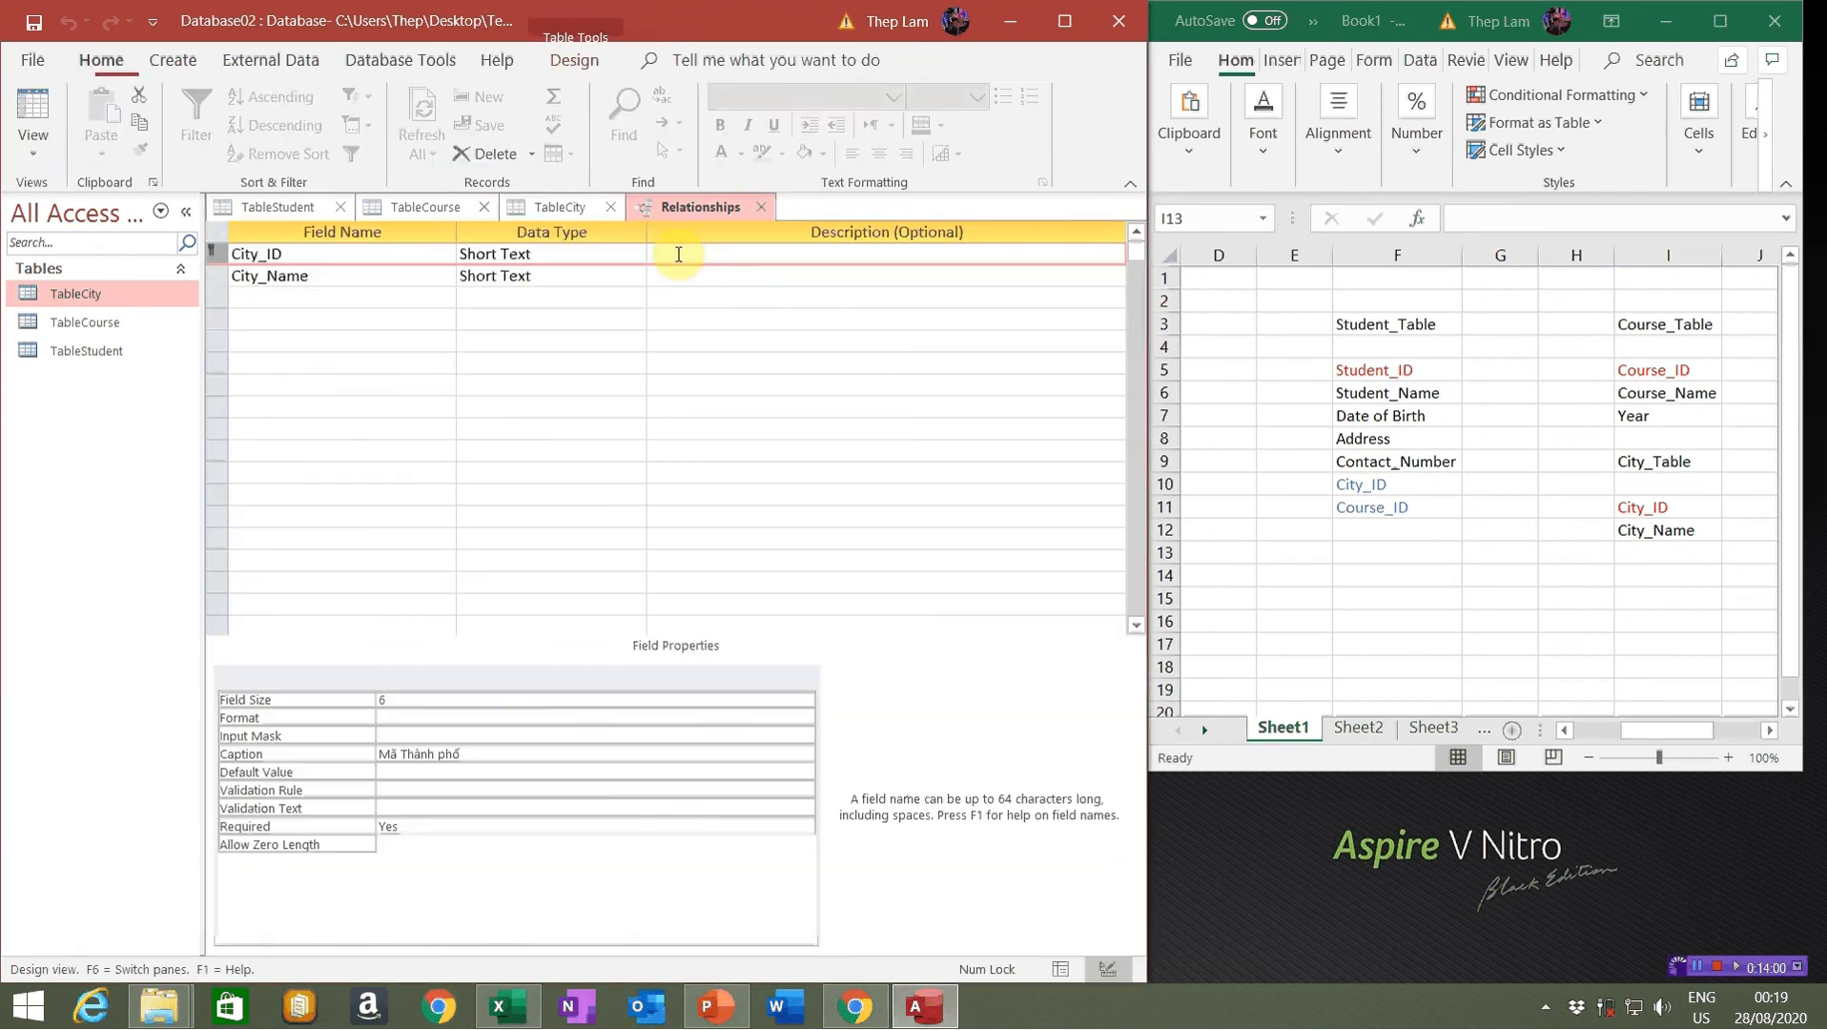
click(611, 206)
click(488, 207)
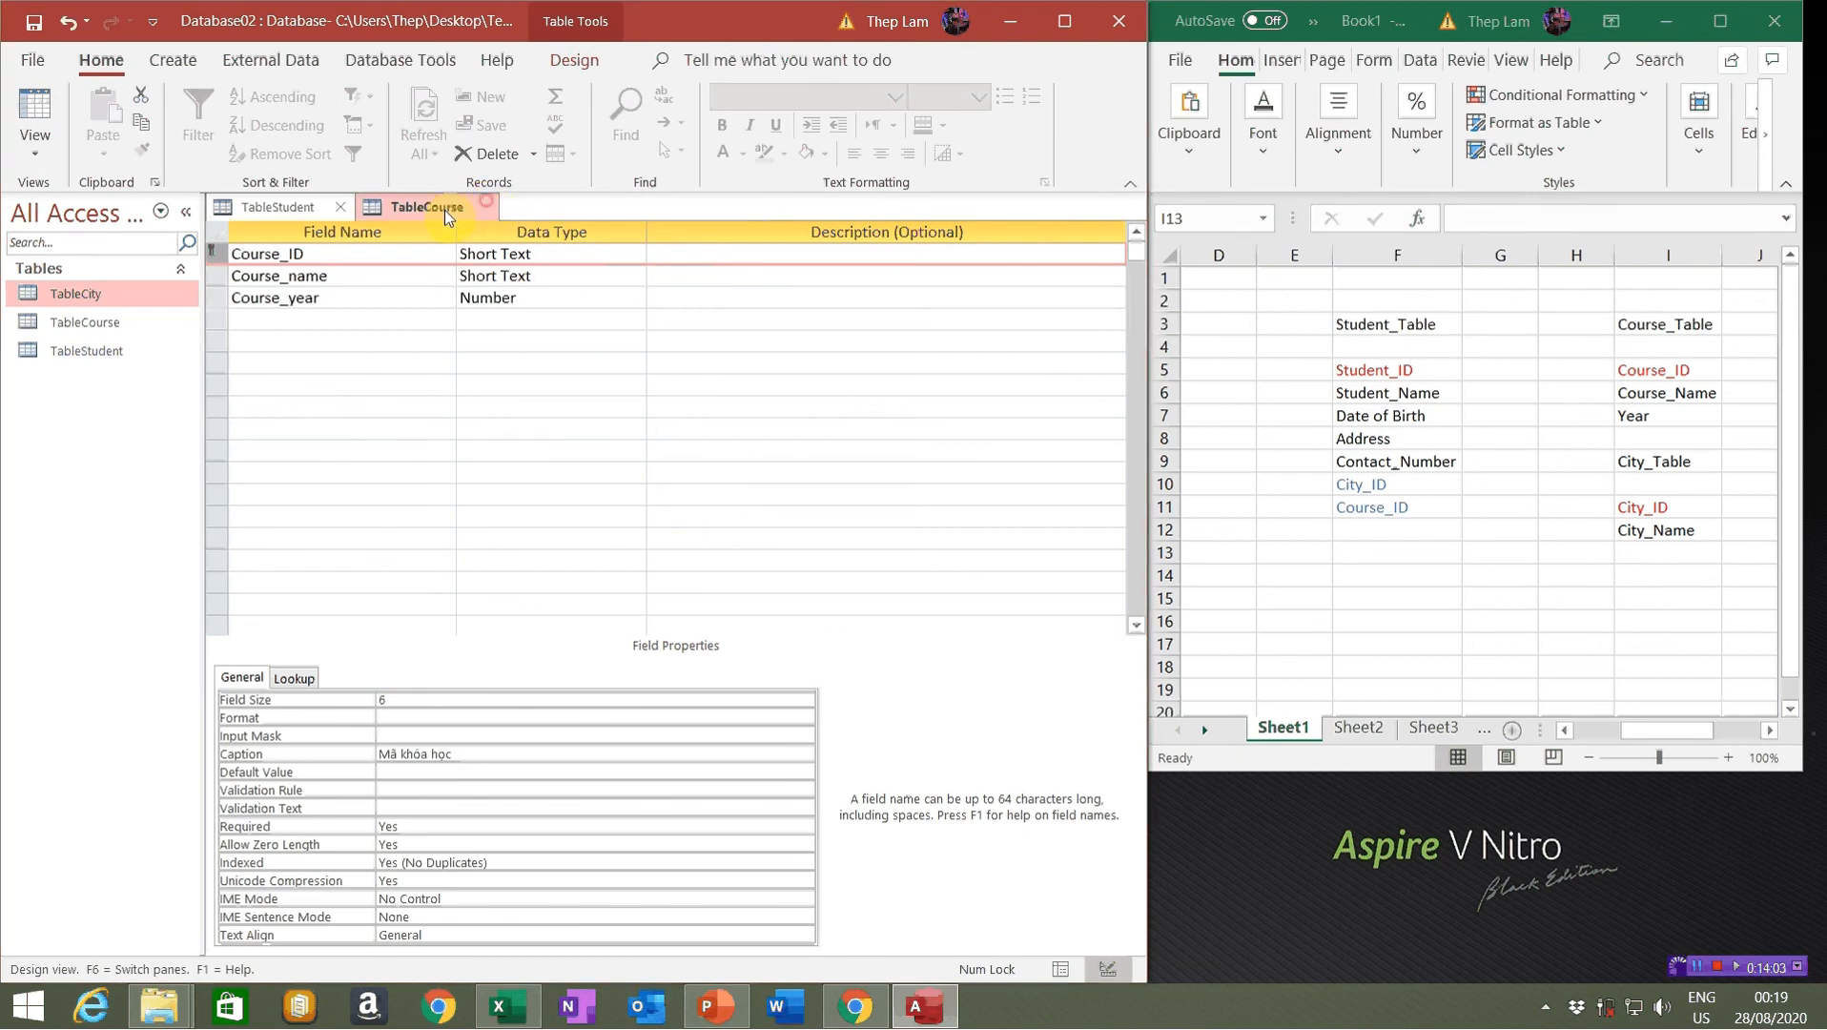
click(915, 572)
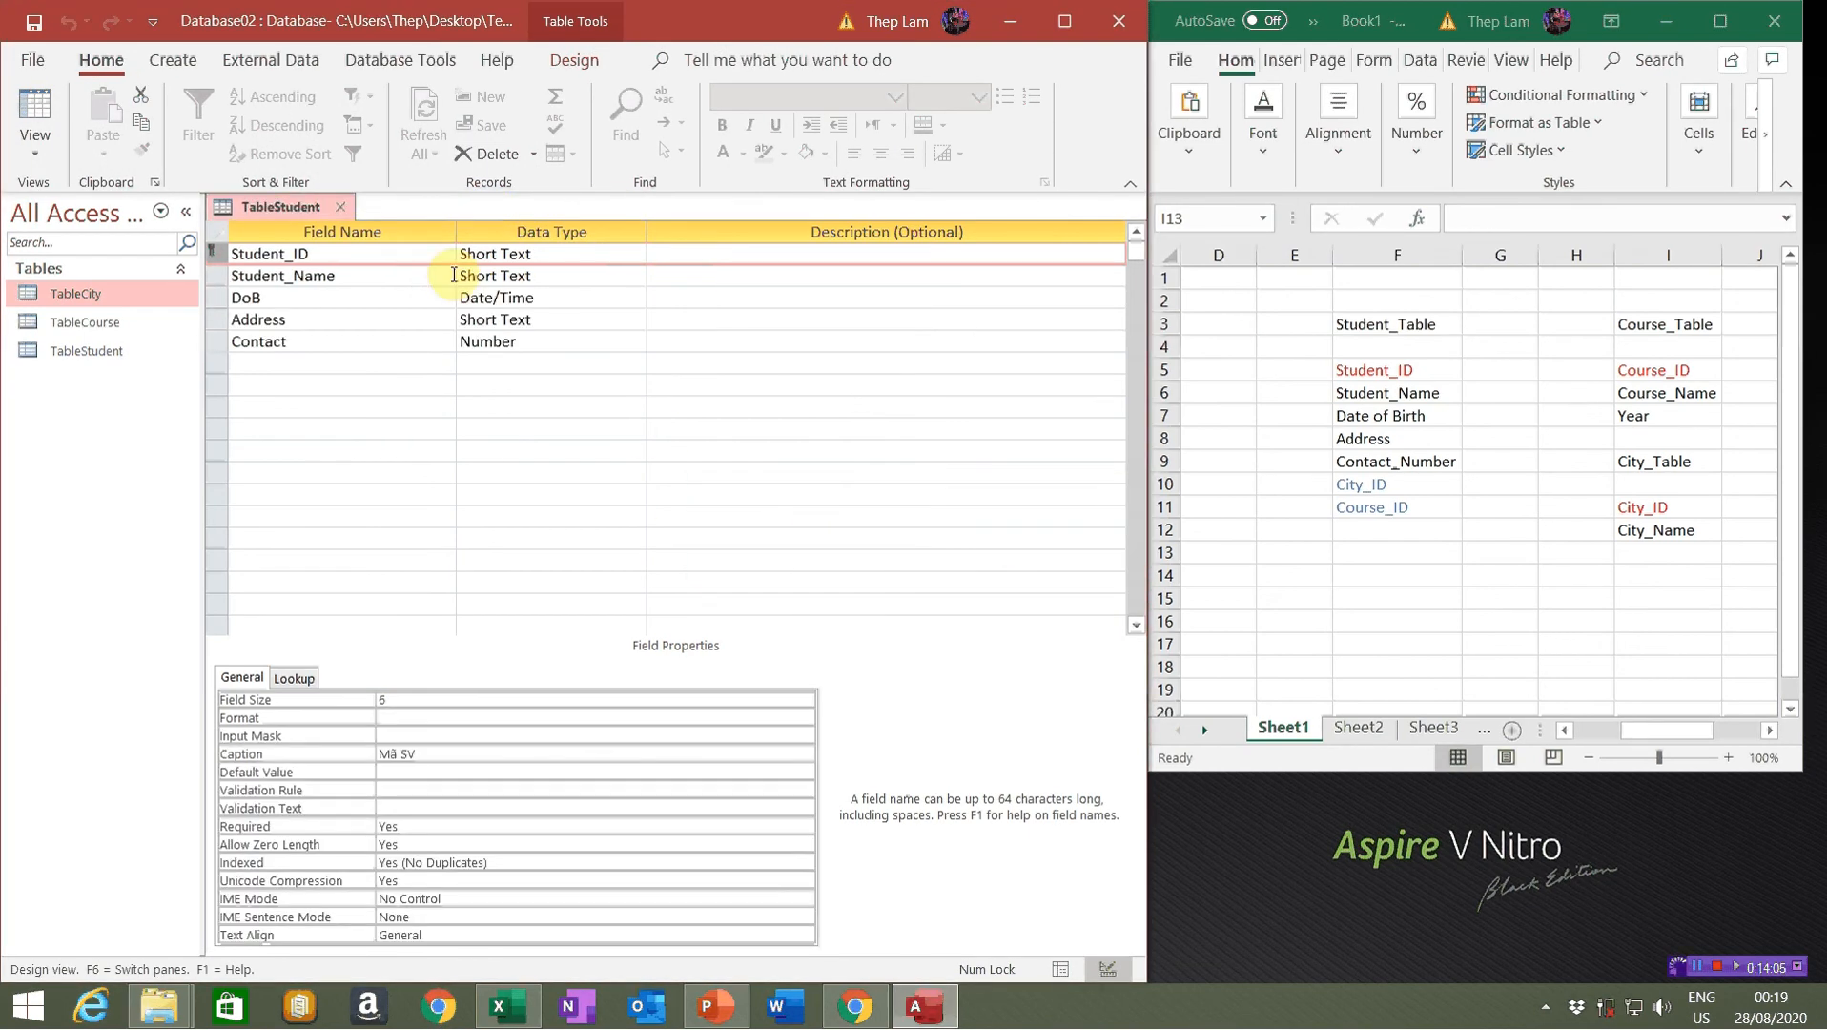
click(344, 209)
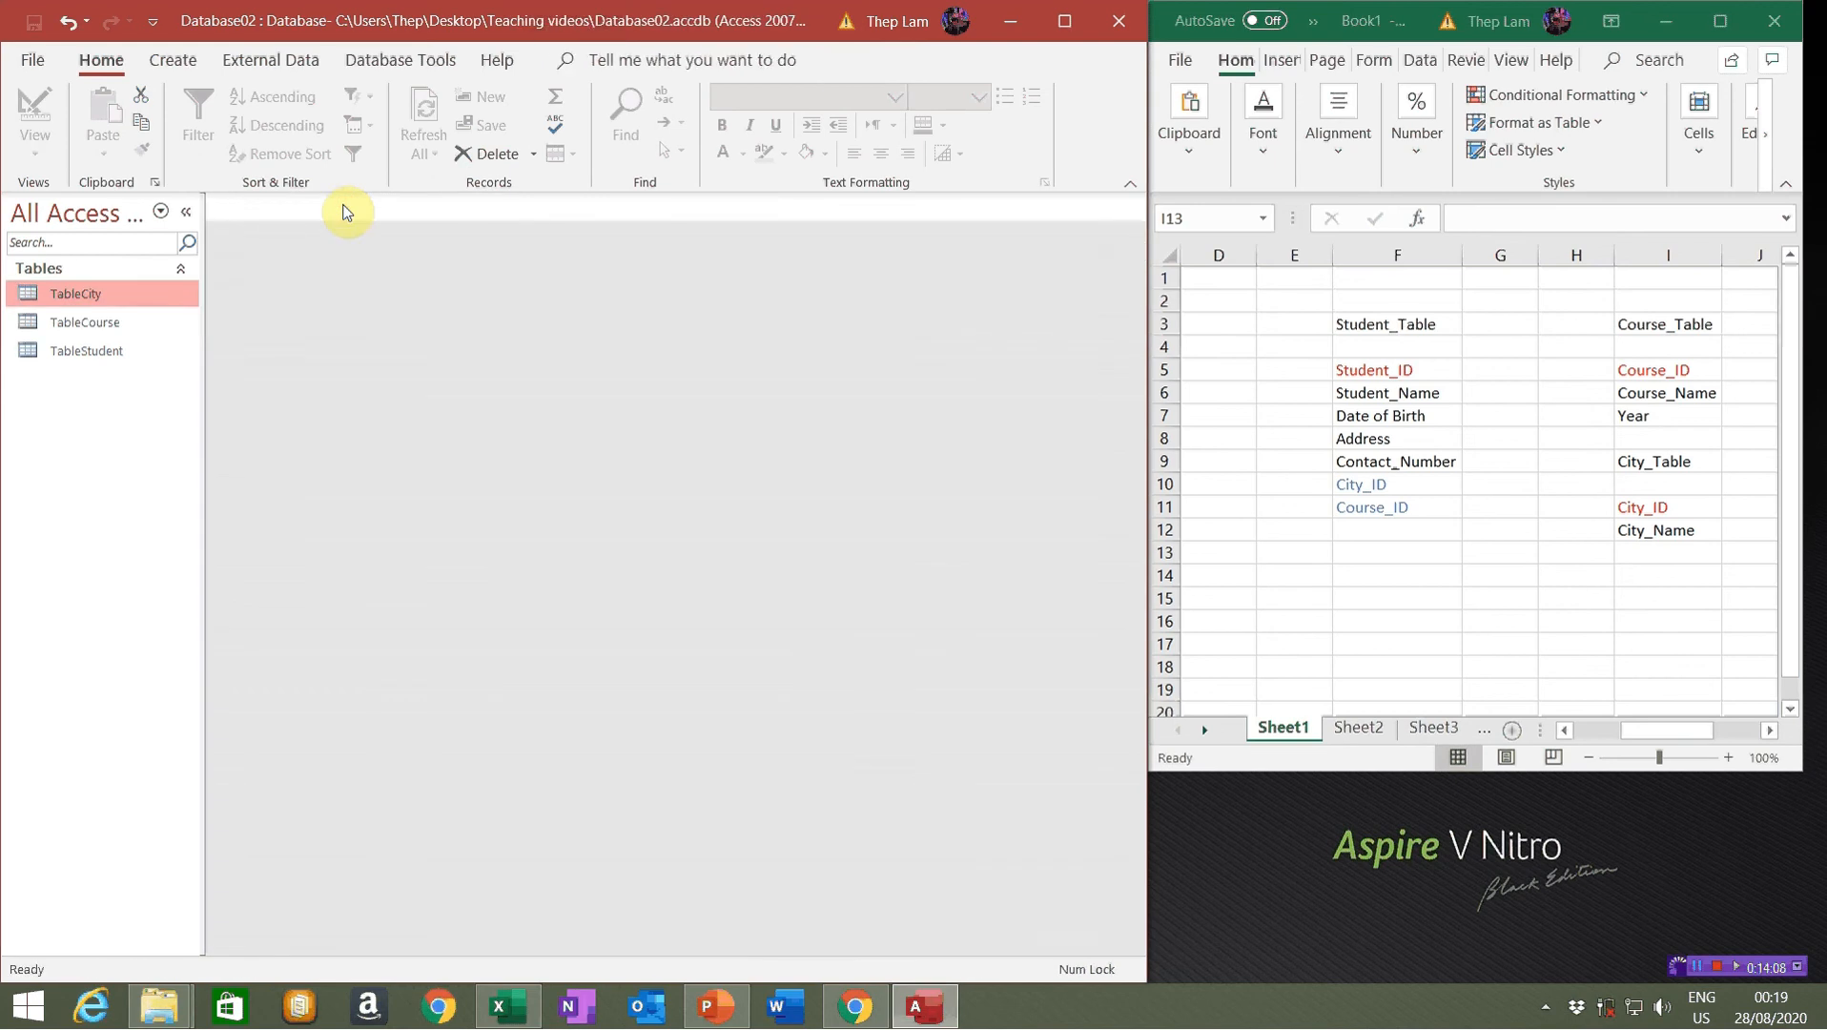
Open TableStudent in Design View, delete its ID field and save the table
click(29, 354)
double_click(28, 354)
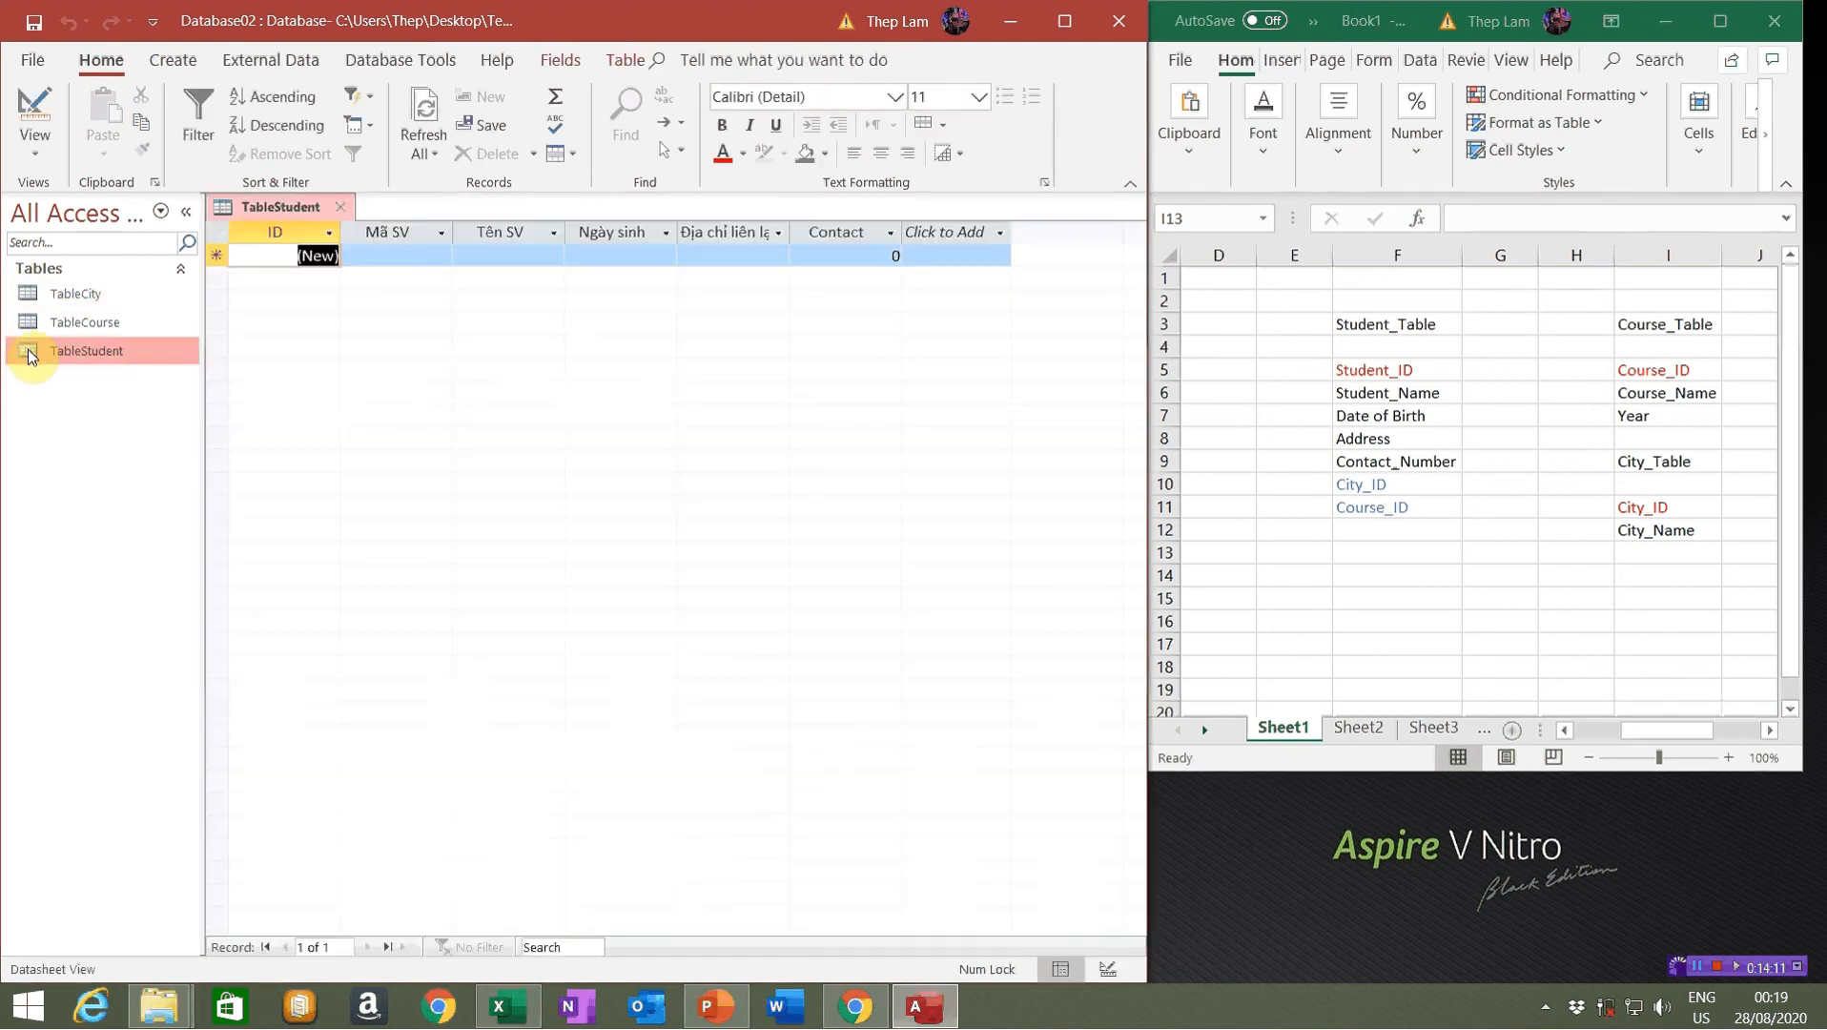
click(35, 144)
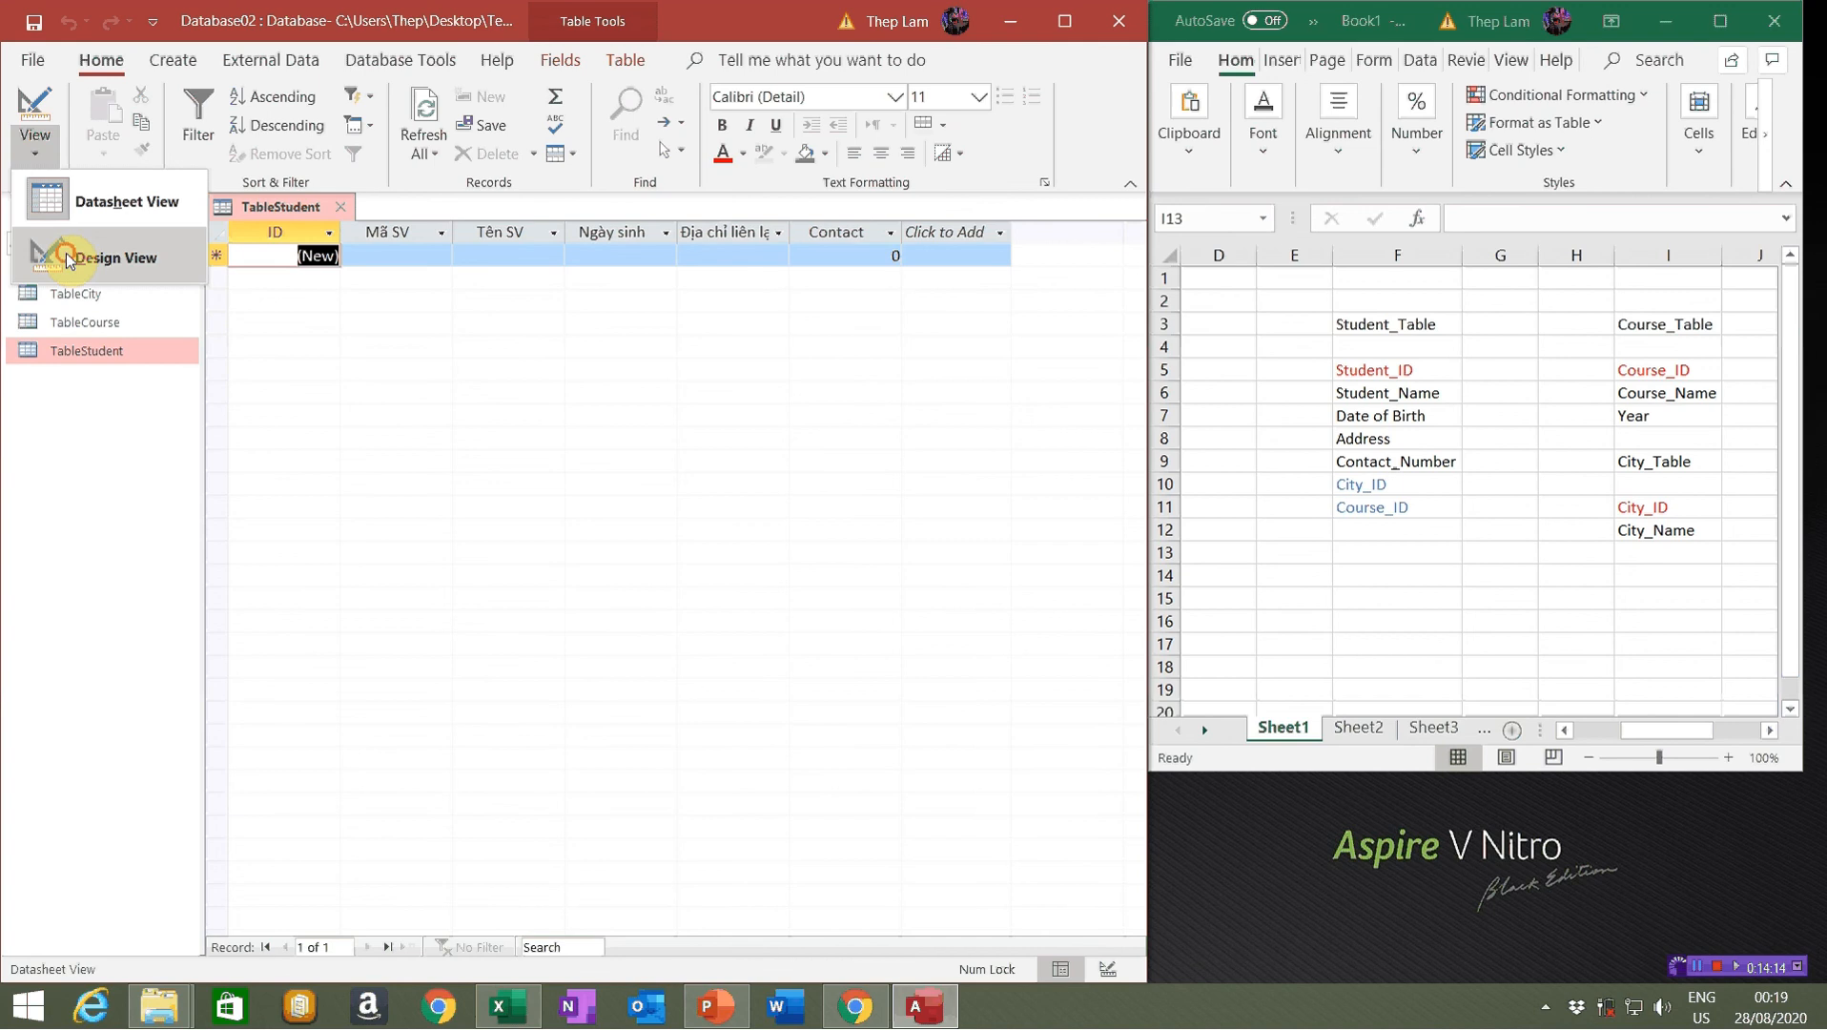
click(65, 254)
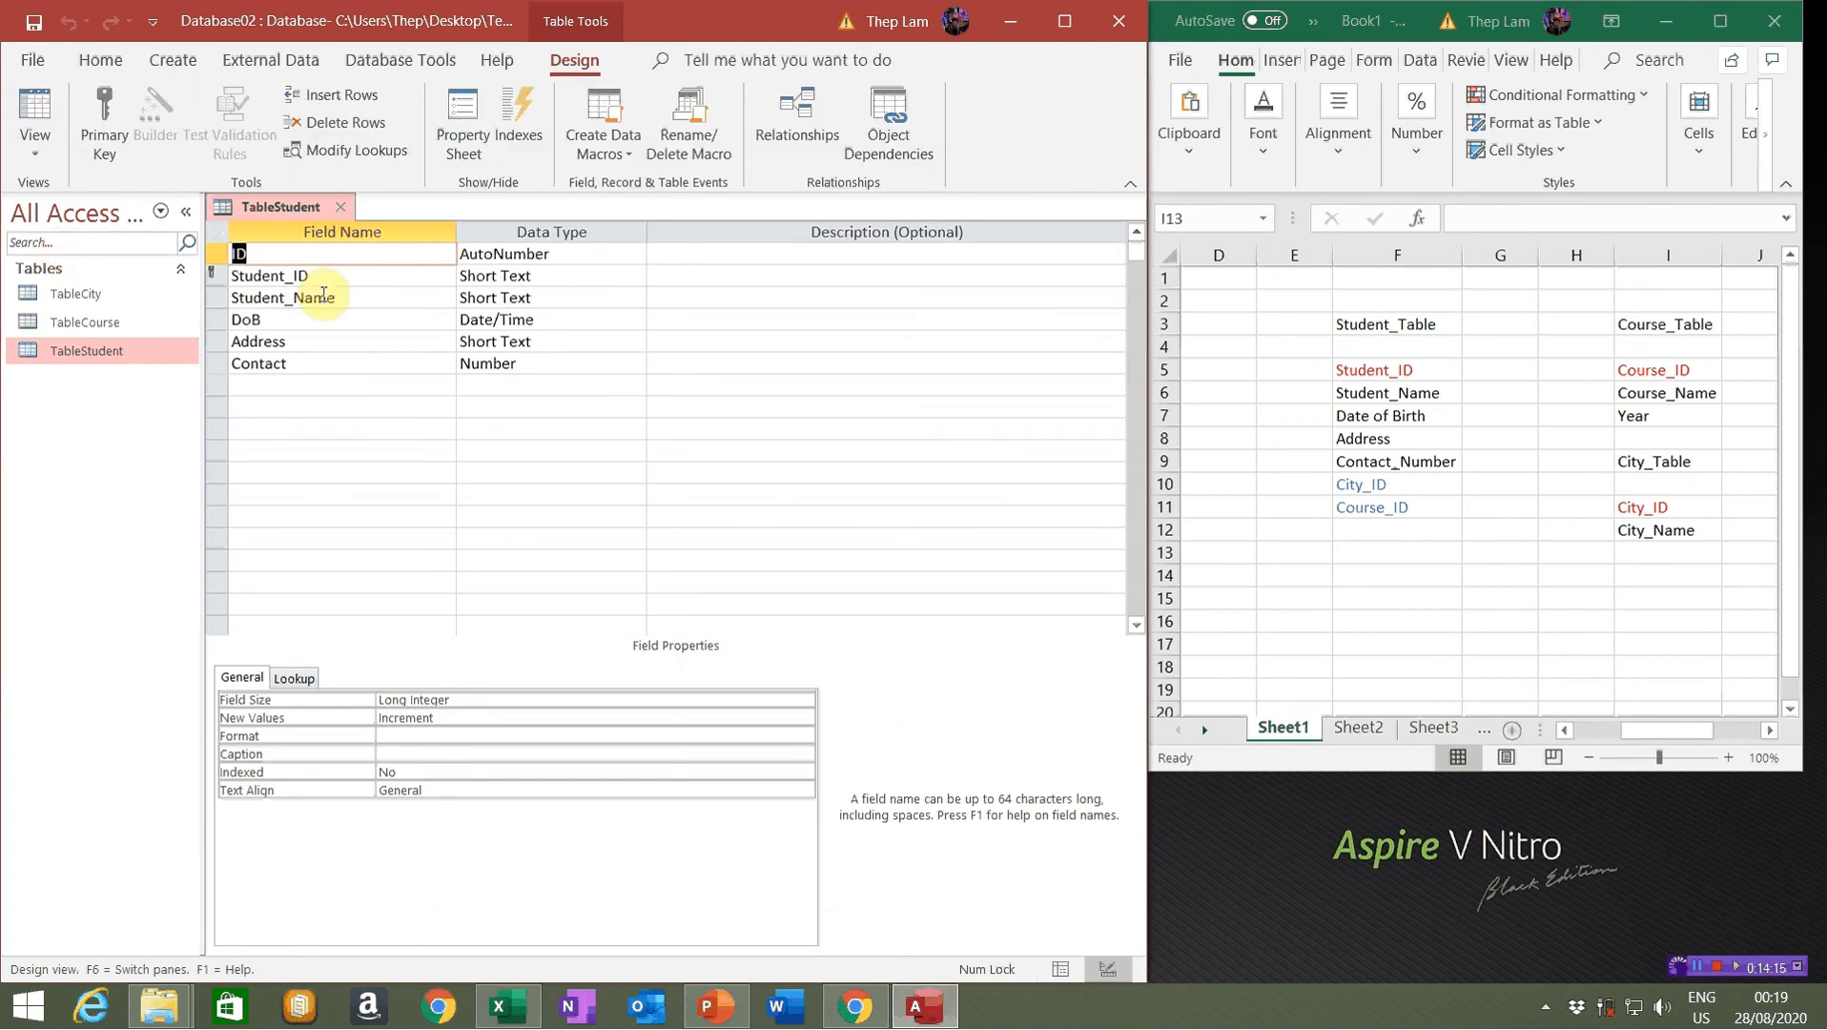
click(297, 278)
click(219, 255)
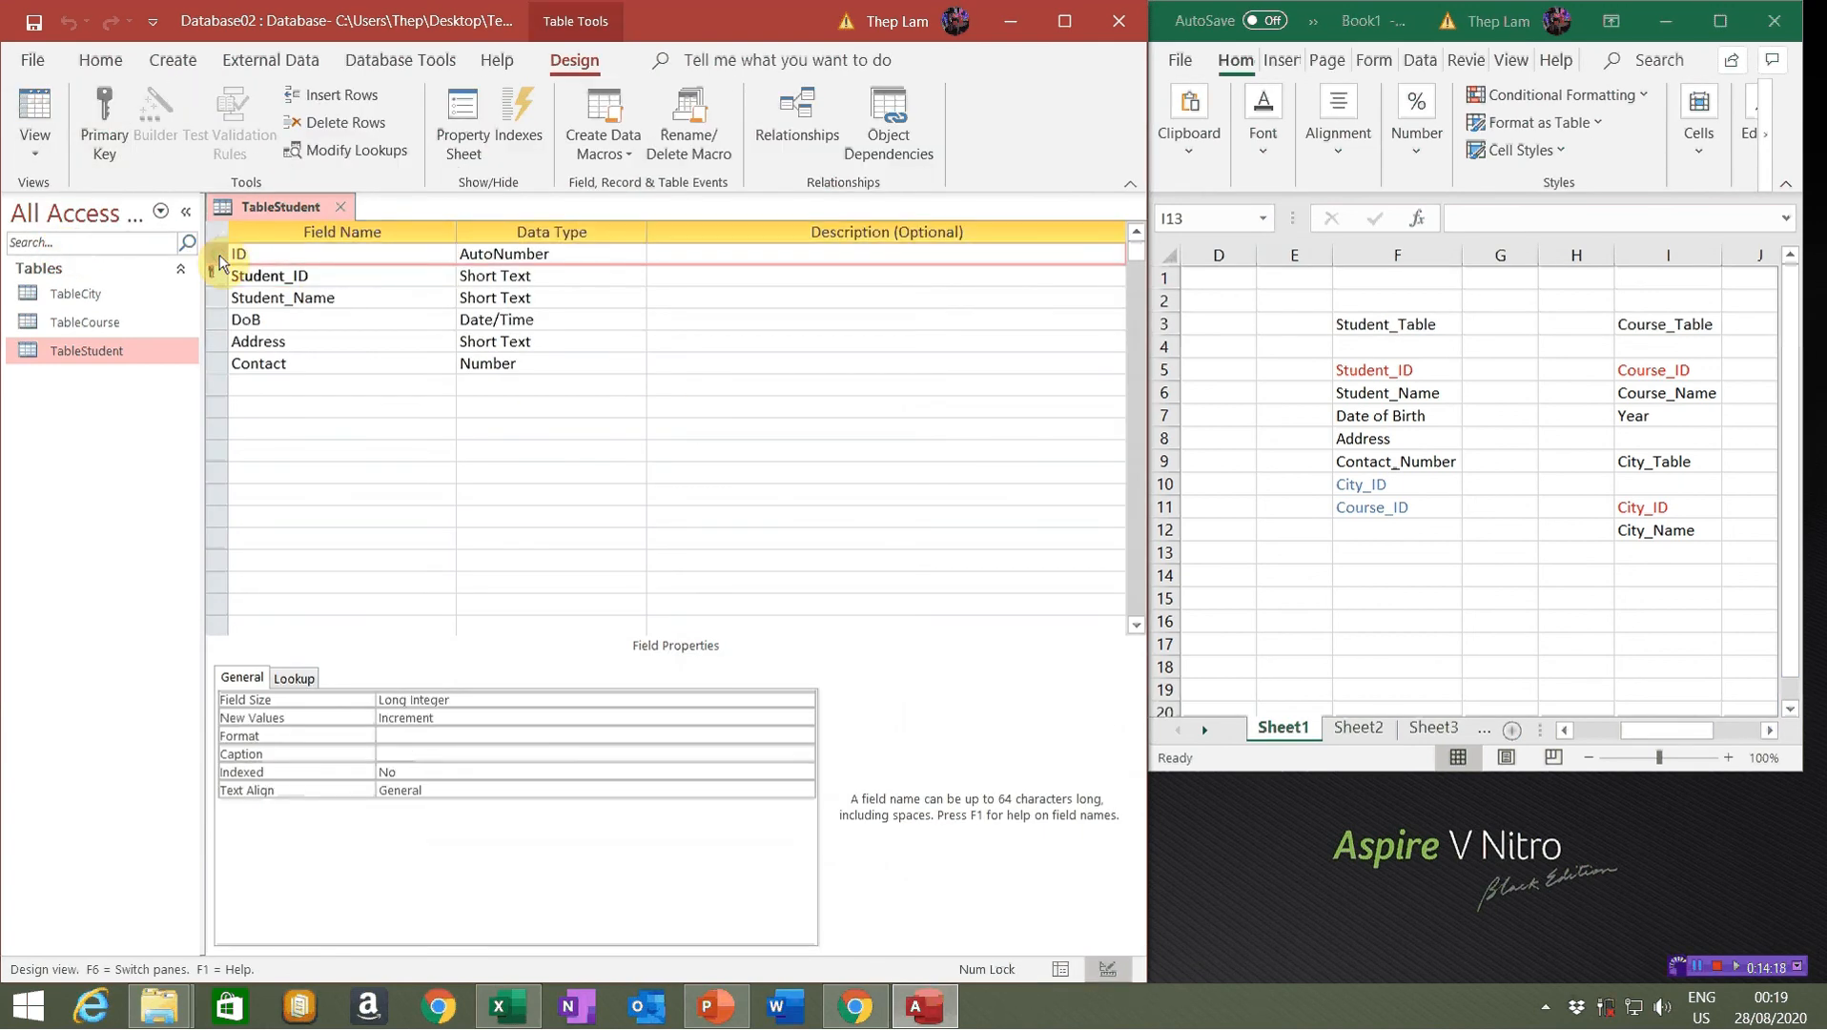
click(284, 276)
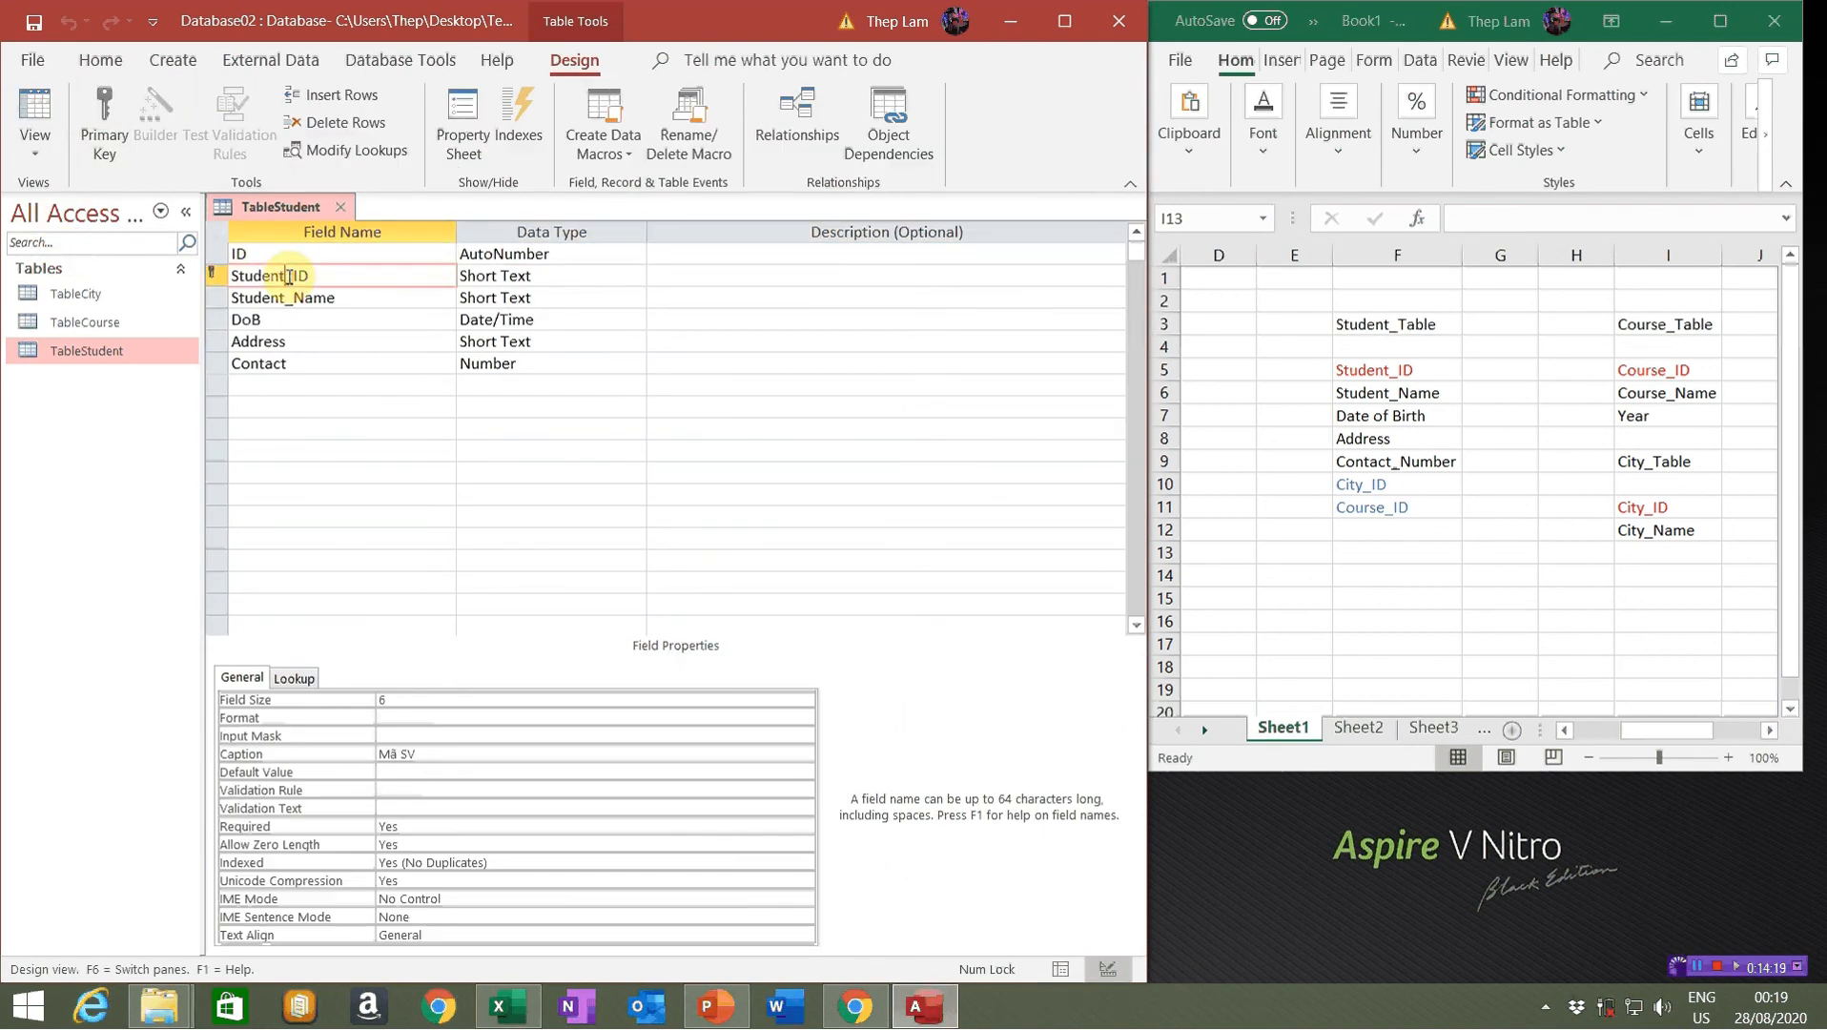
click(216, 254)
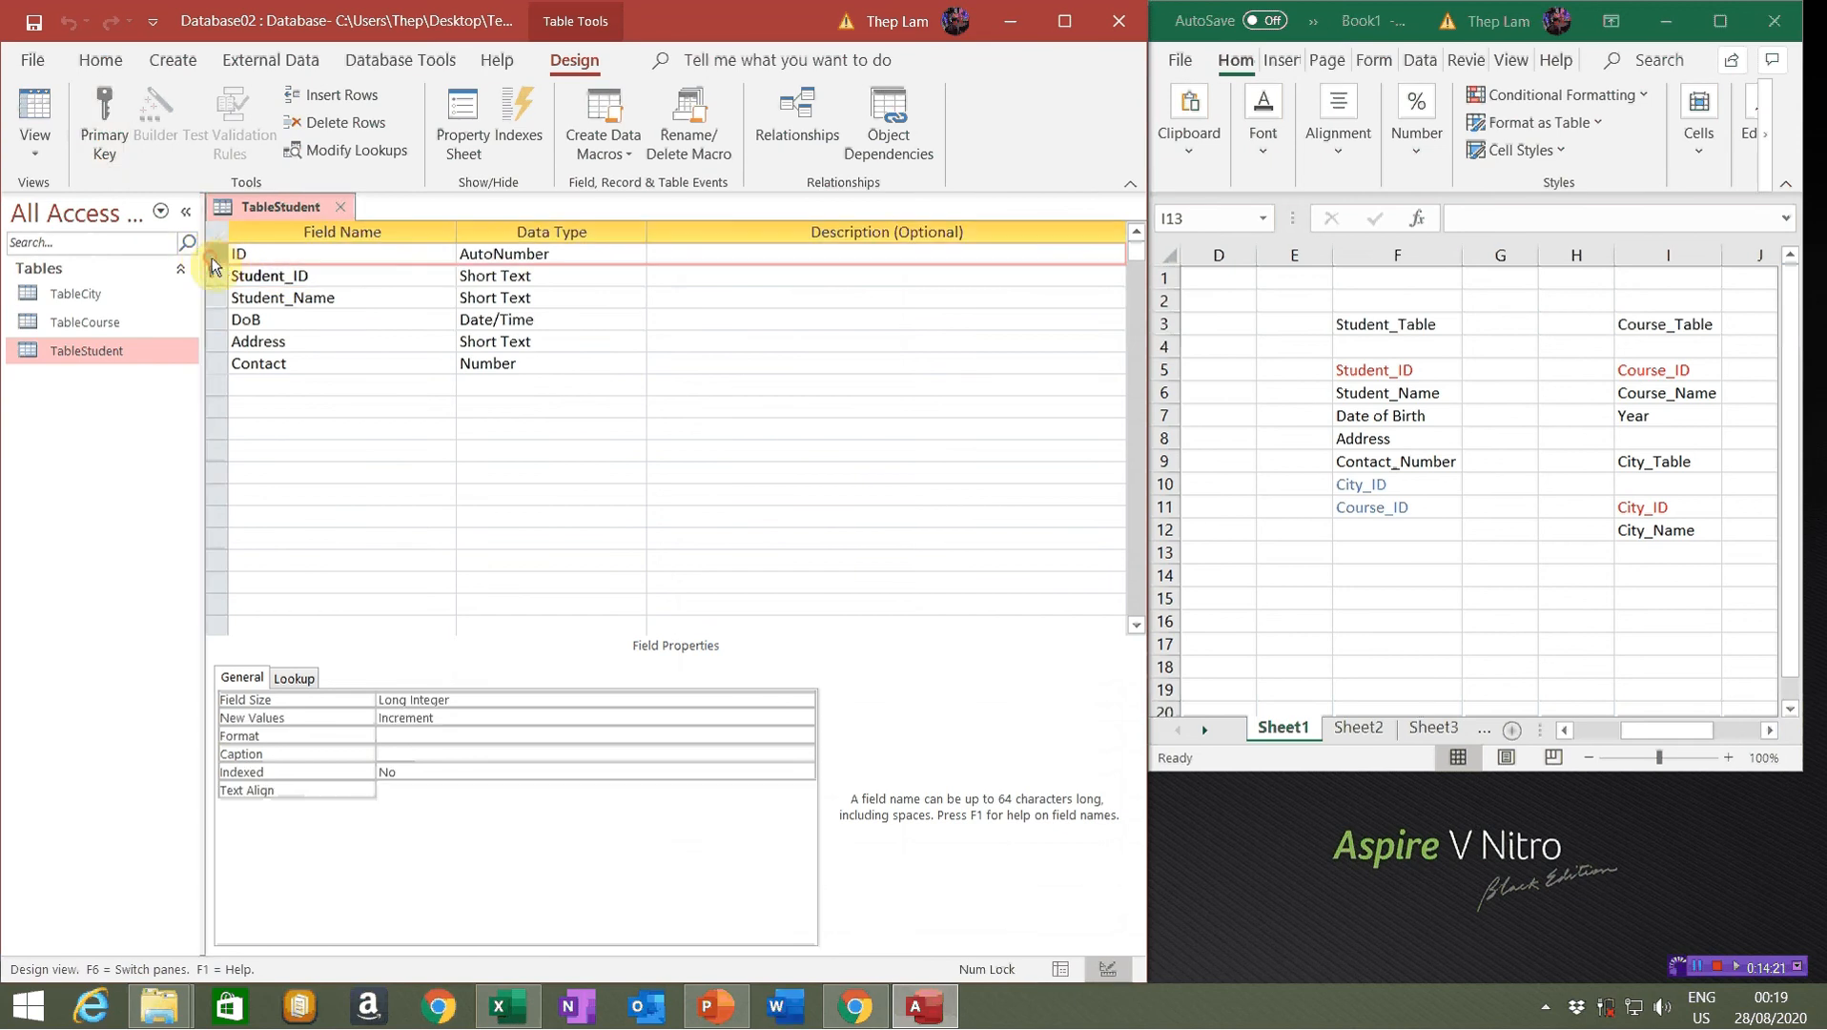
right_click(222, 260)
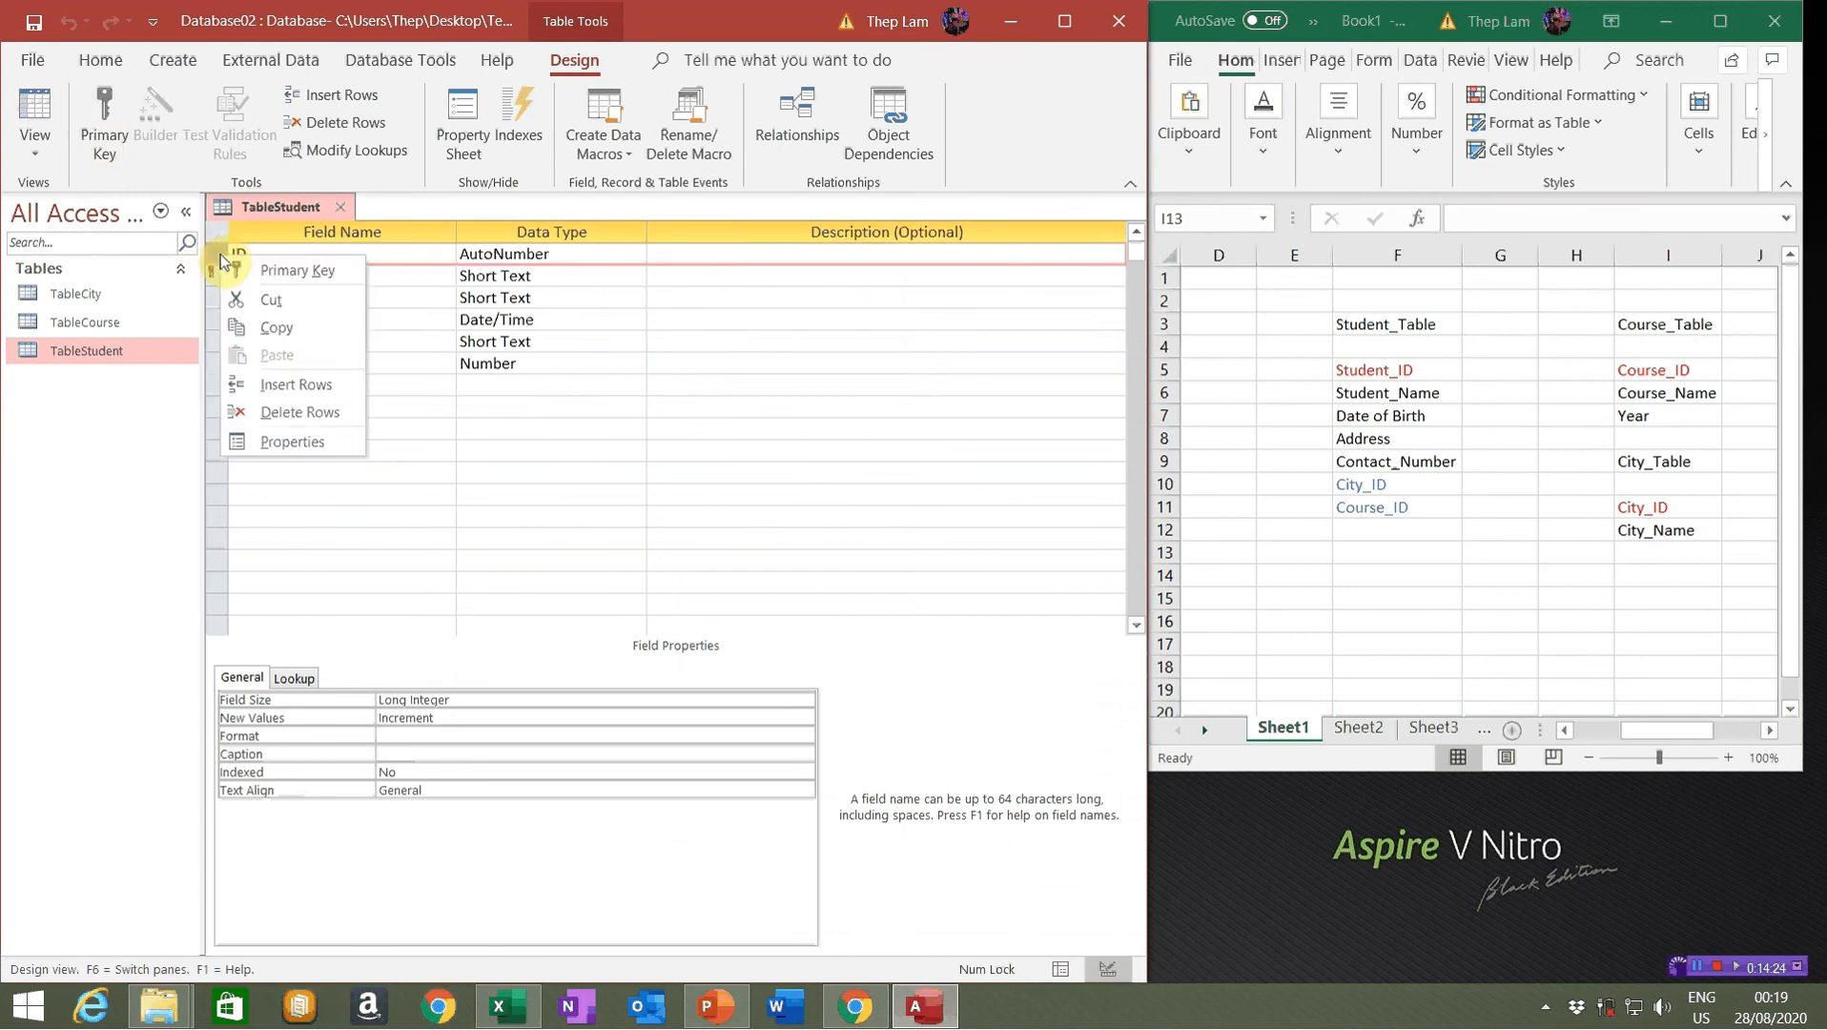
click(290, 412)
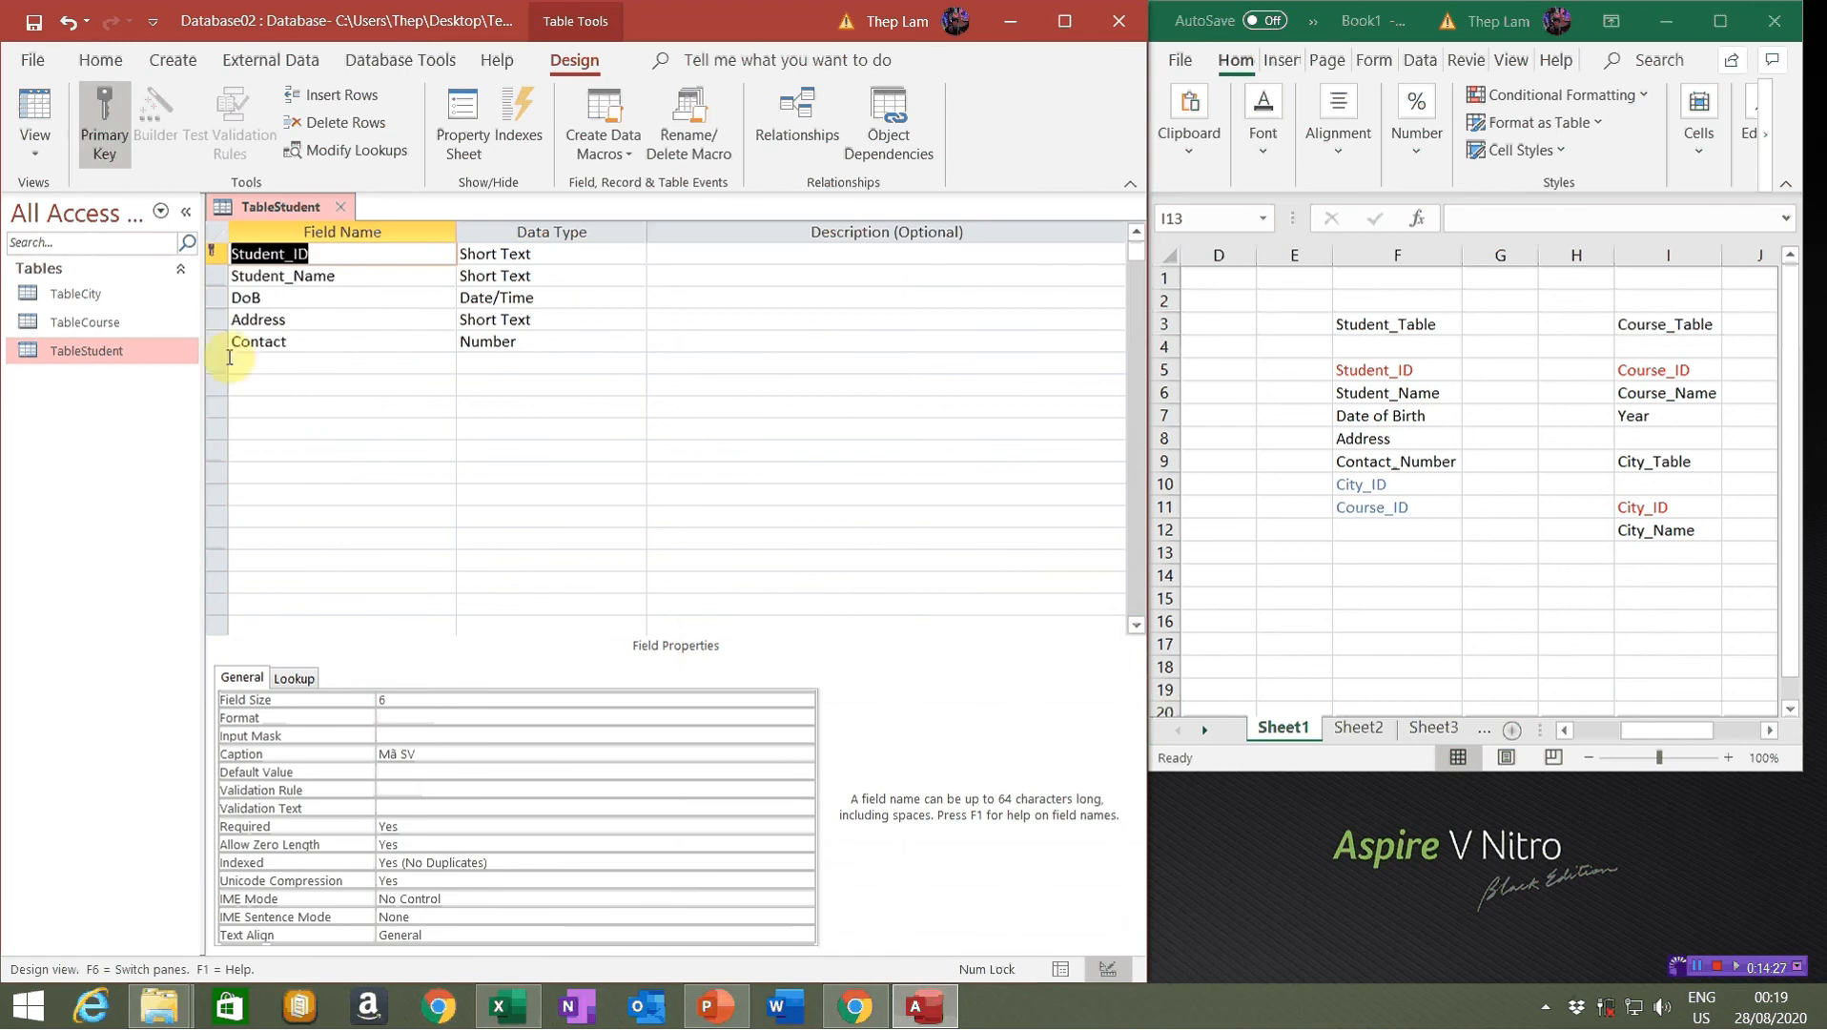
click(35, 27)
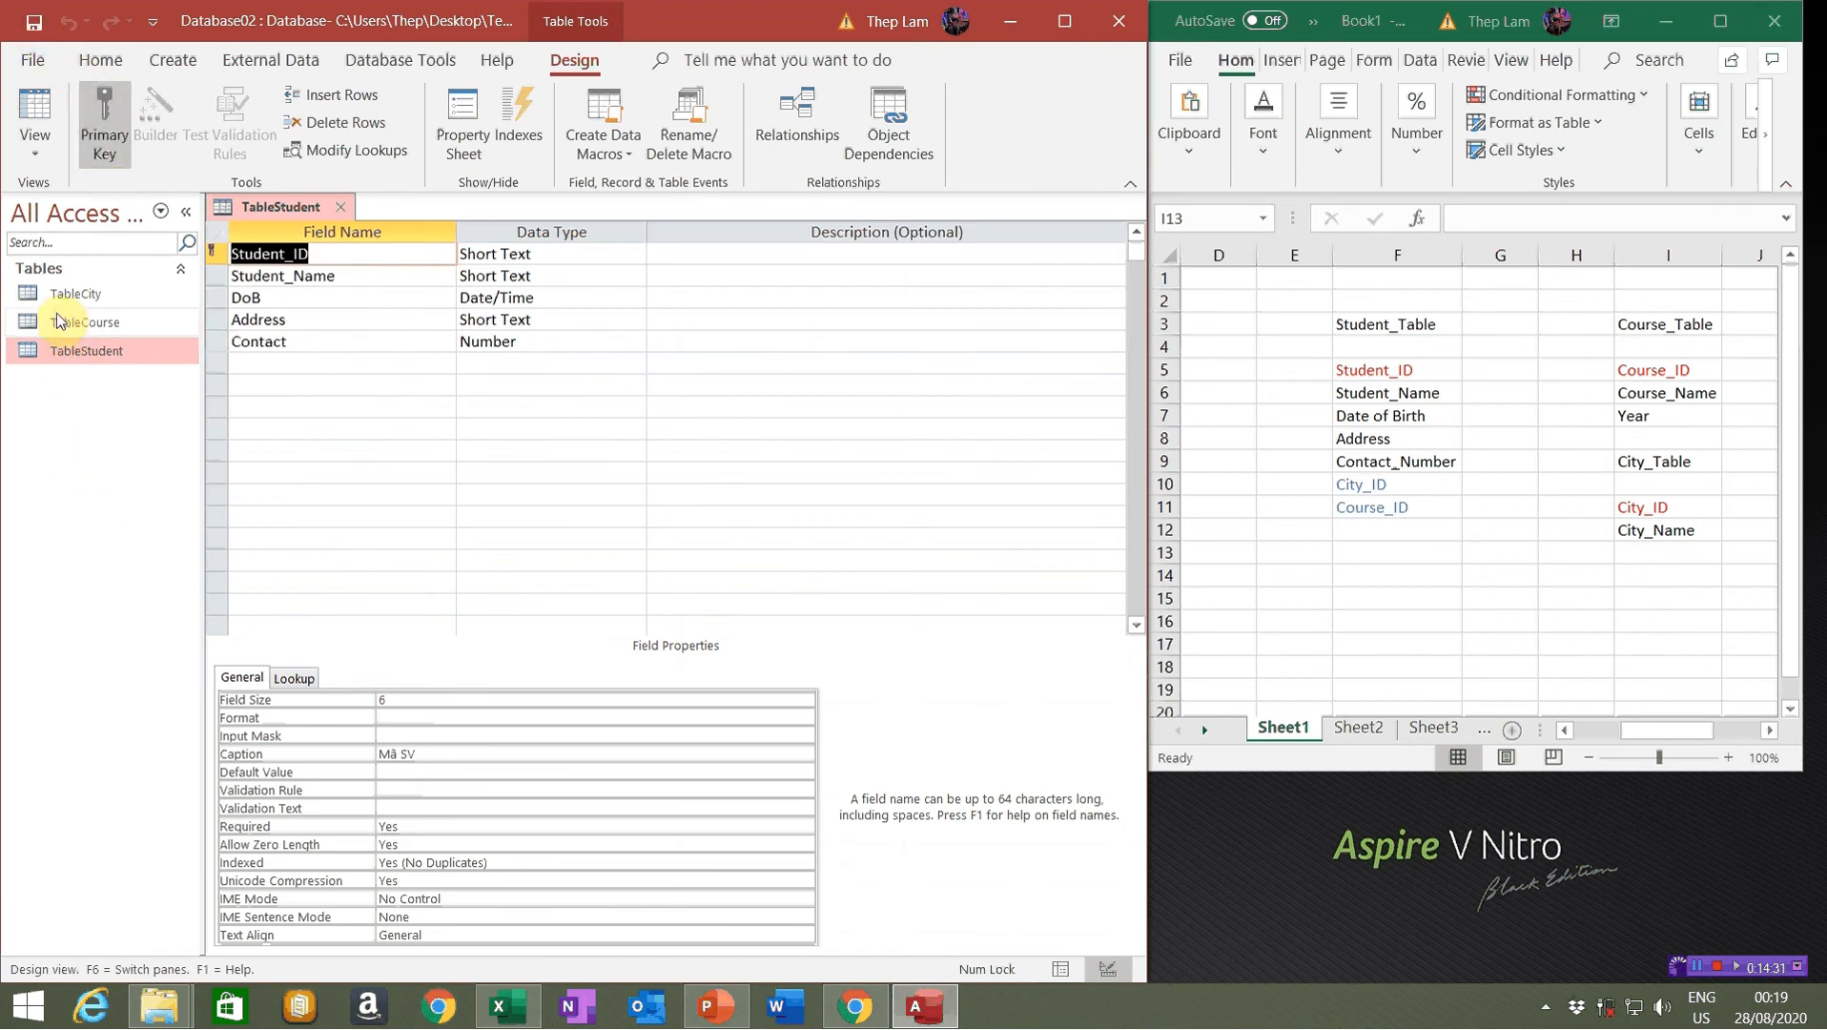
Set Course_ID as the primary key of TableCourse in Design View, save it and close both open tables
double_click(27, 326)
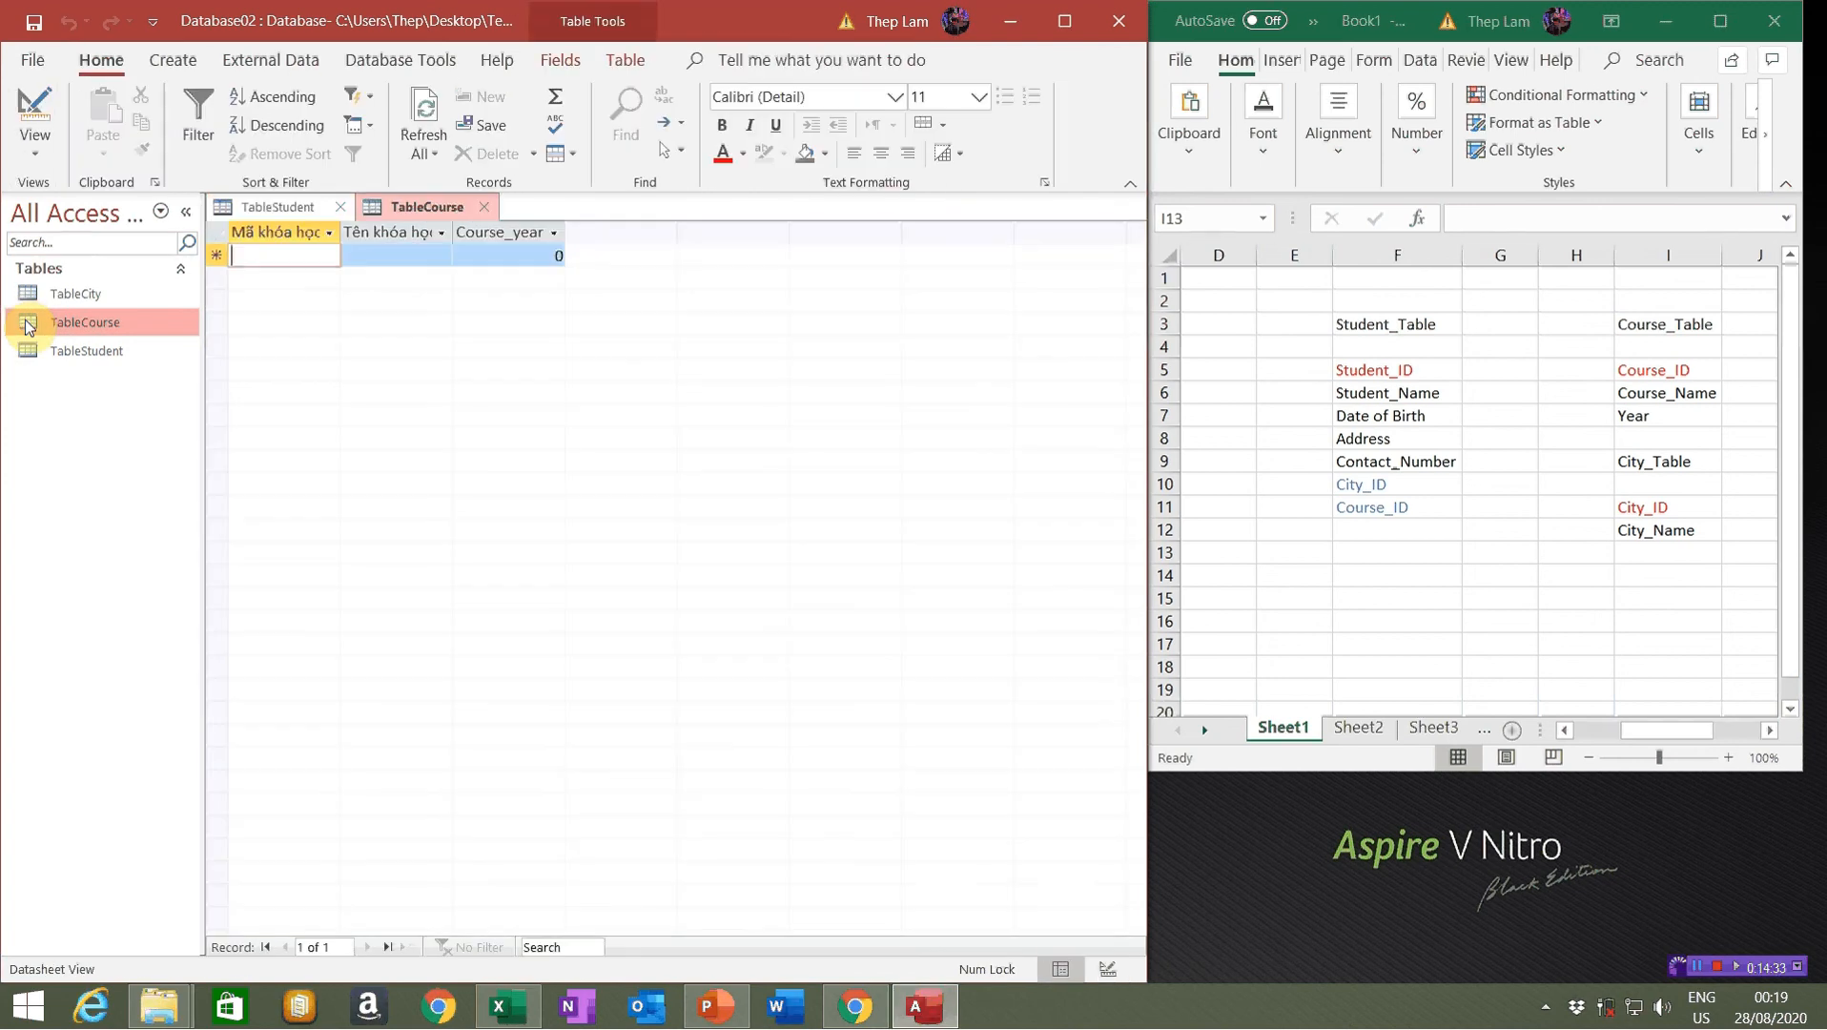
click(32, 139)
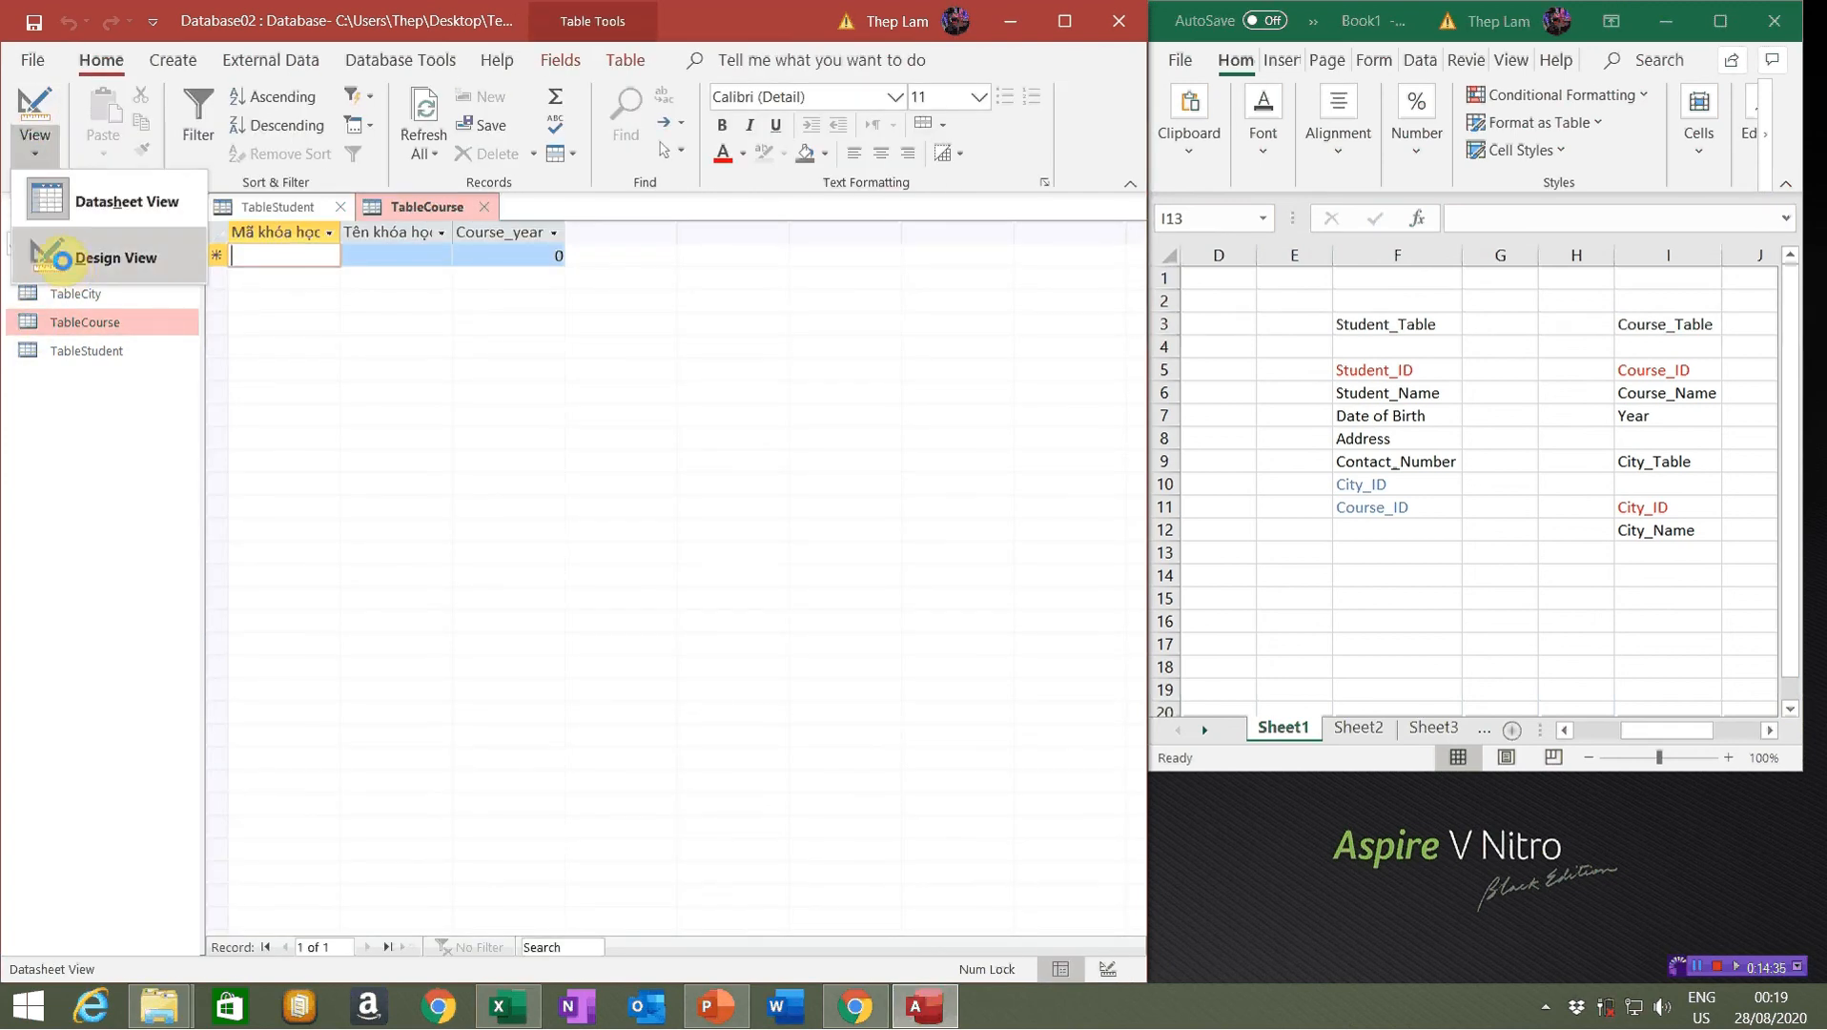
click(50, 255)
click(595, 341)
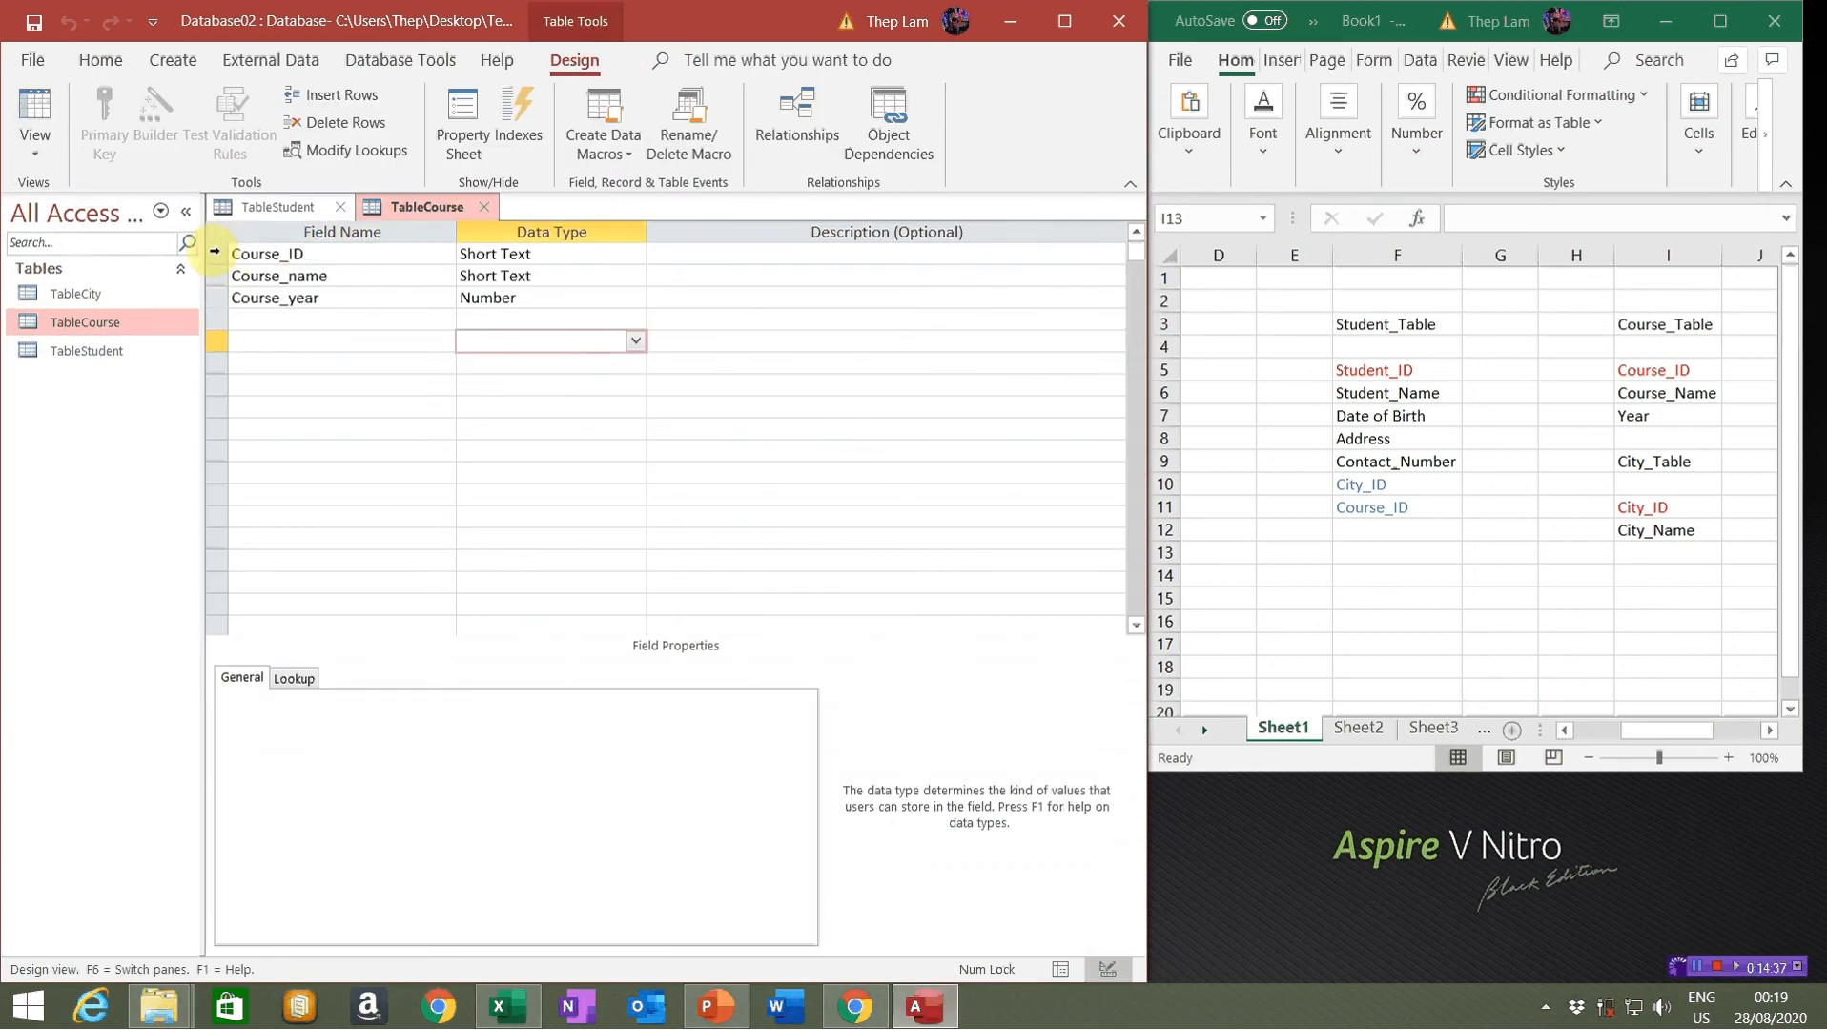
drag(214, 252, 212, 303)
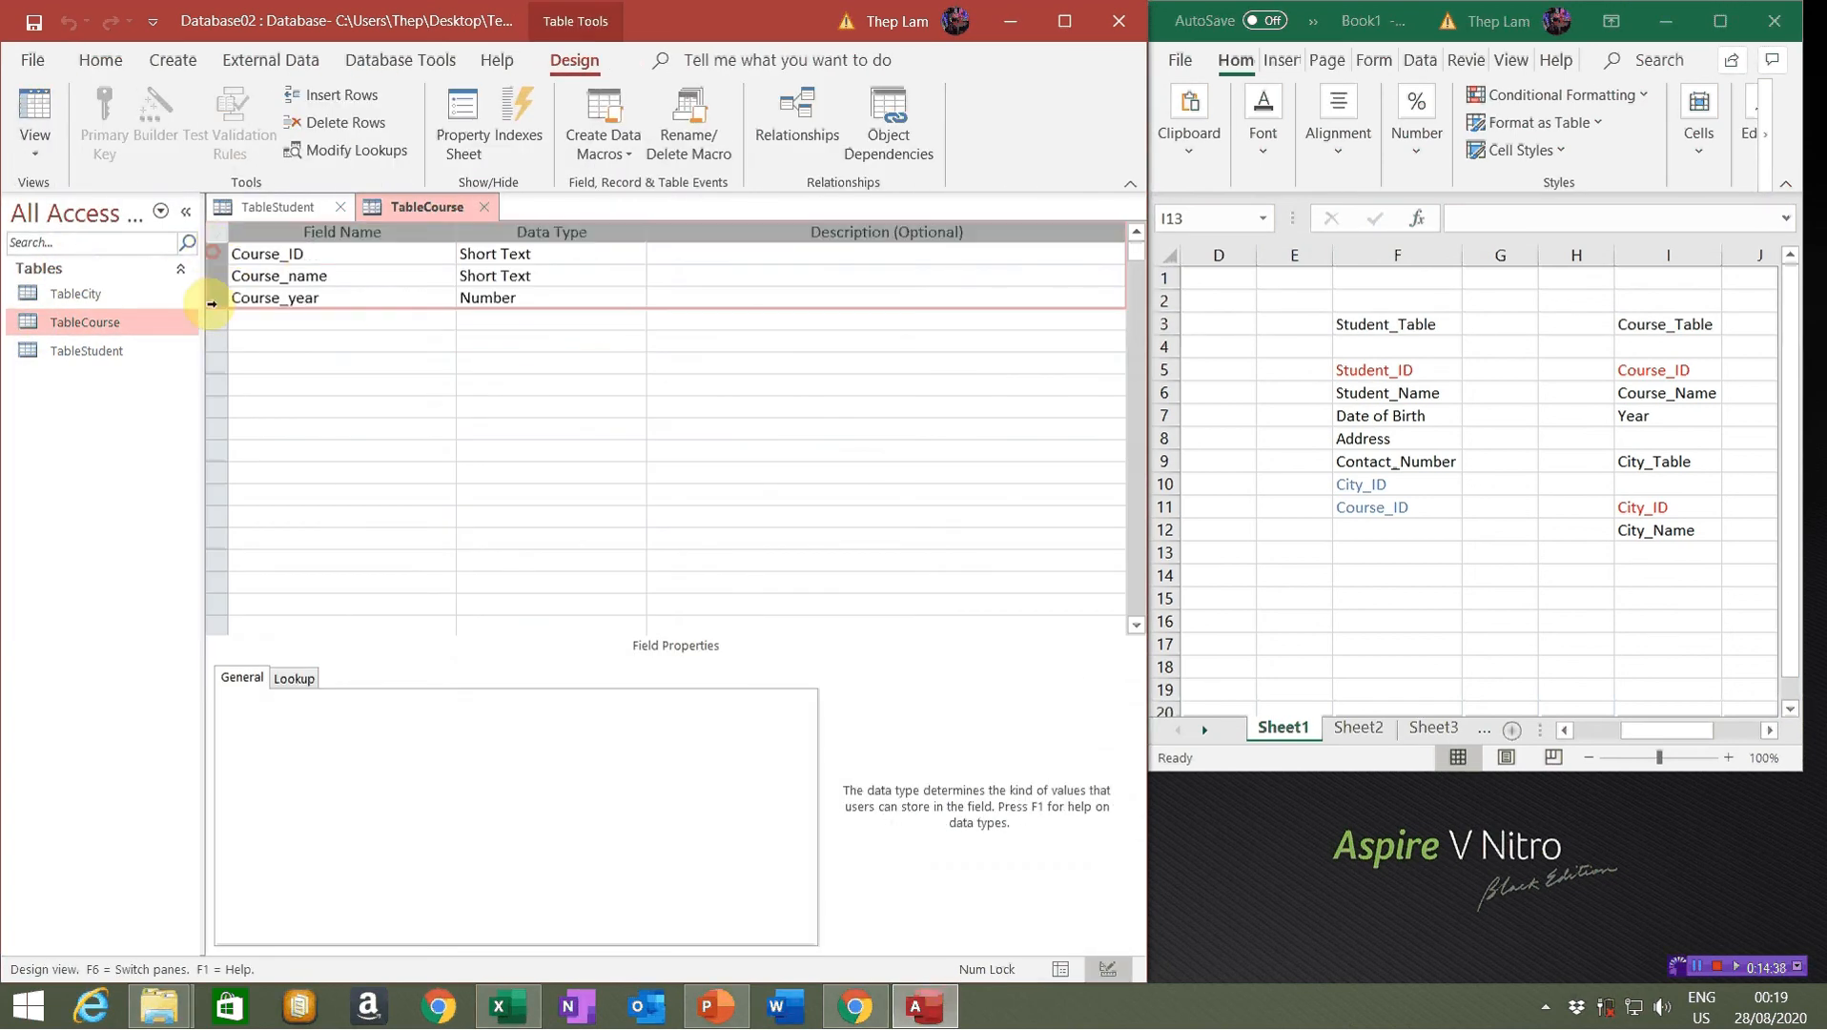
click(212, 251)
click(299, 422)
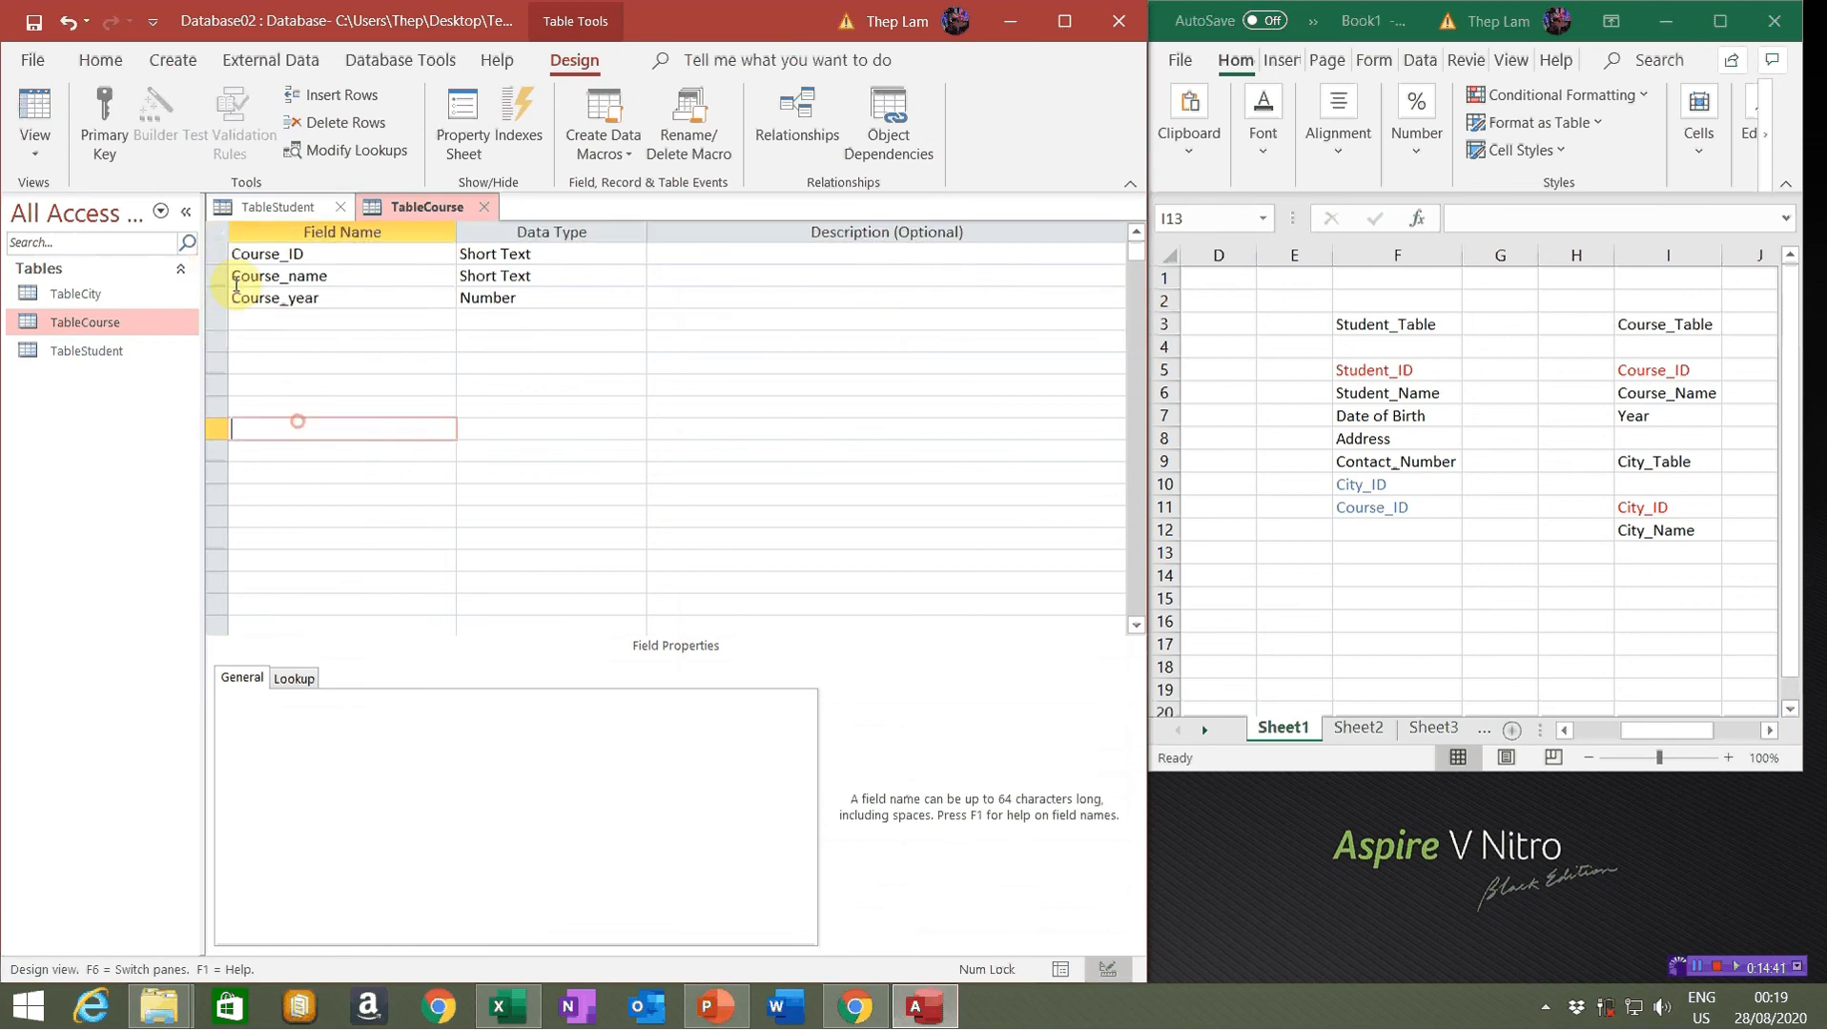
click(218, 260)
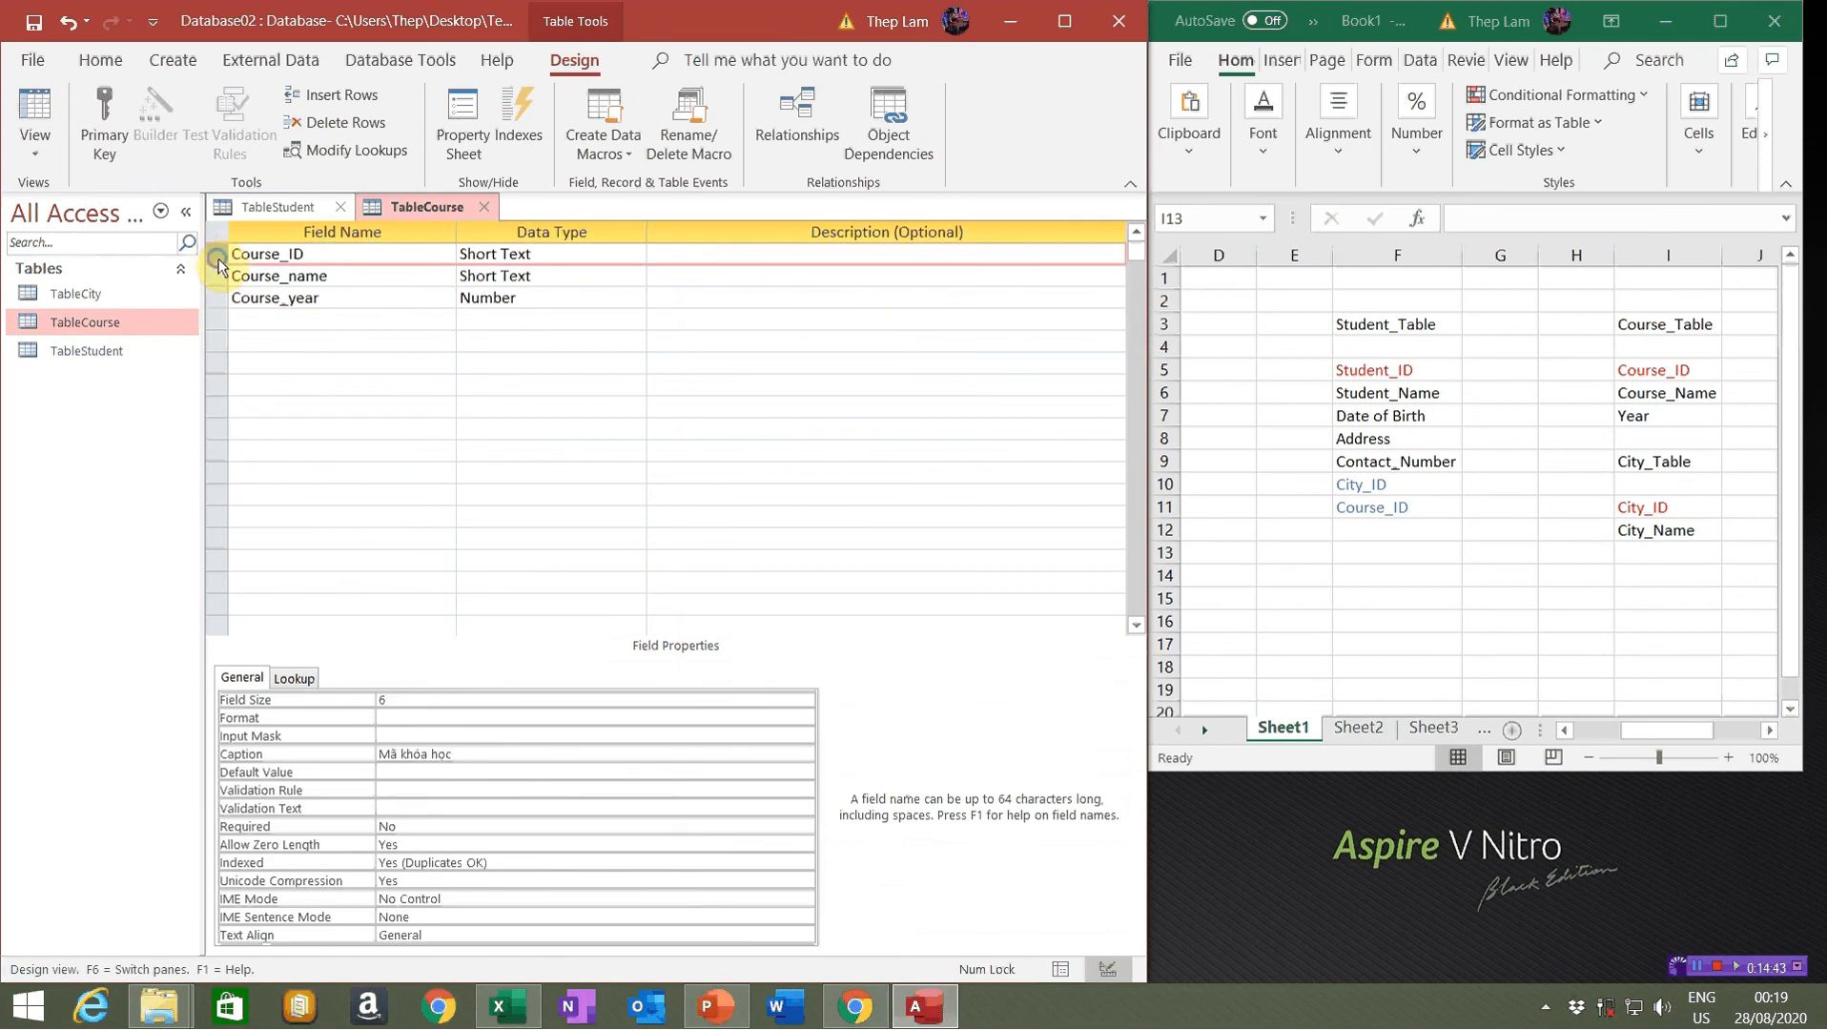
right_click(219, 264)
click(281, 277)
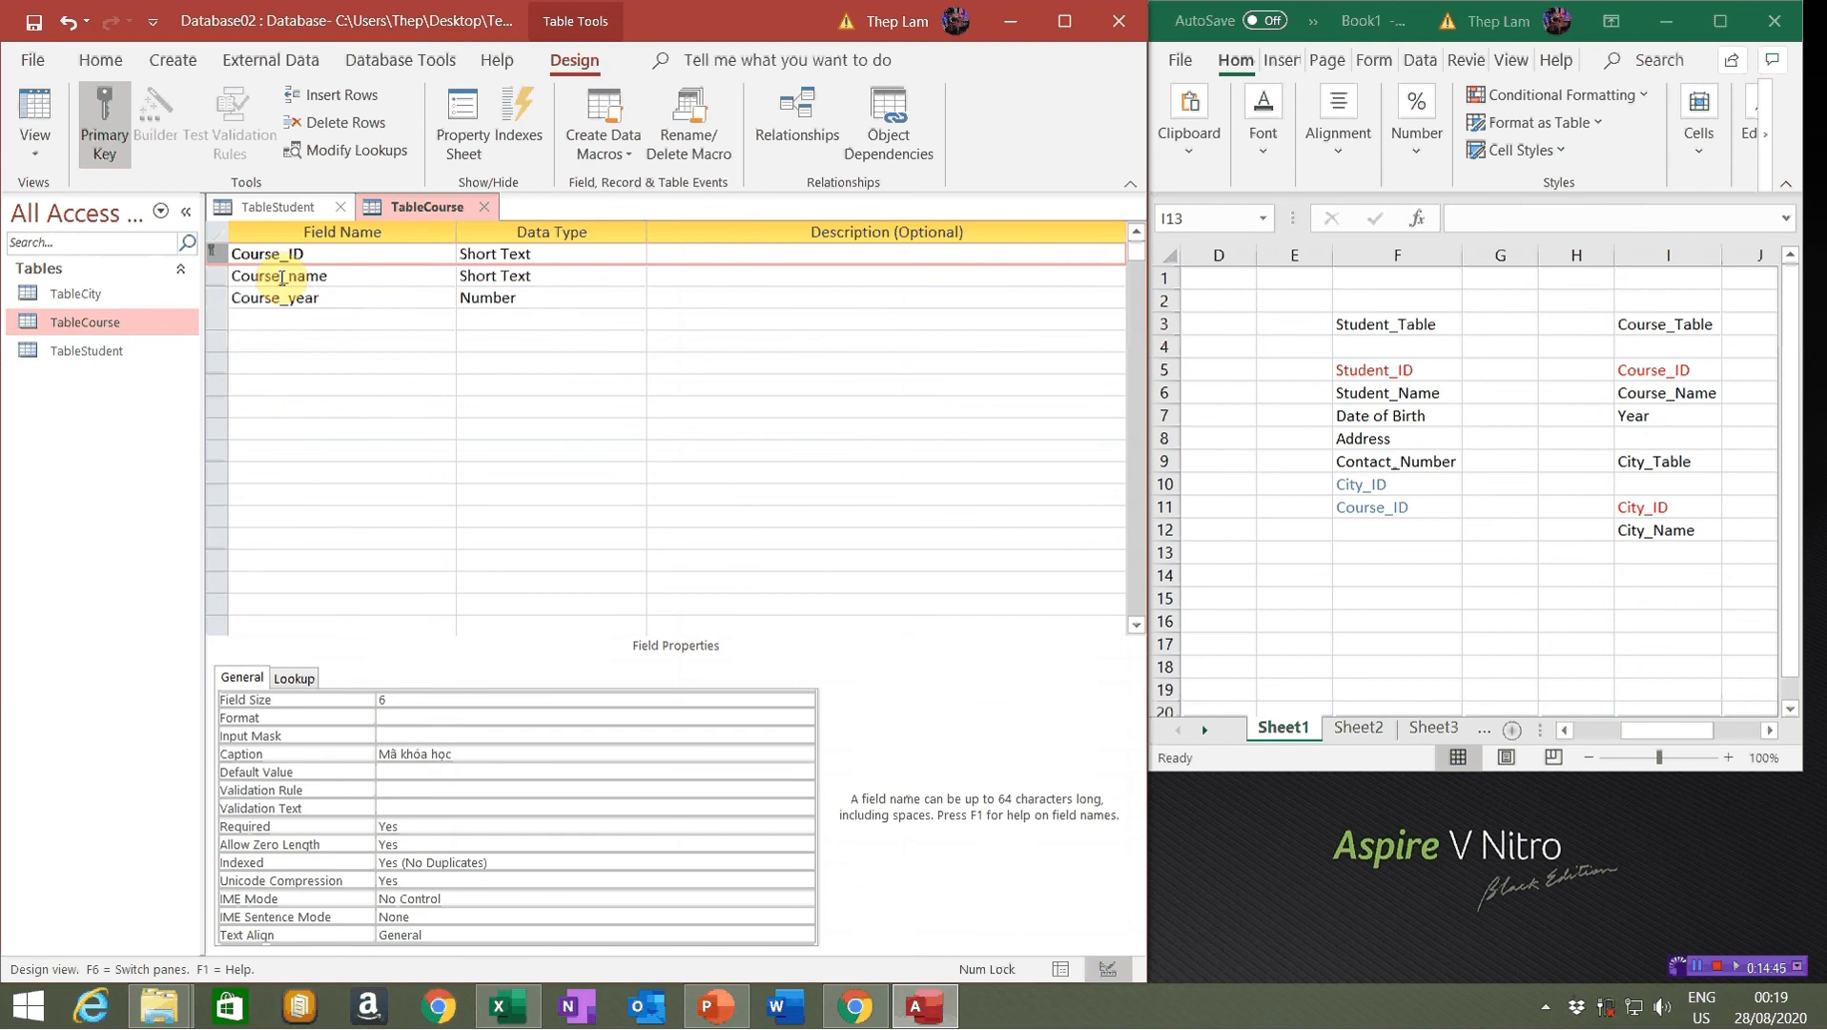
click(34, 26)
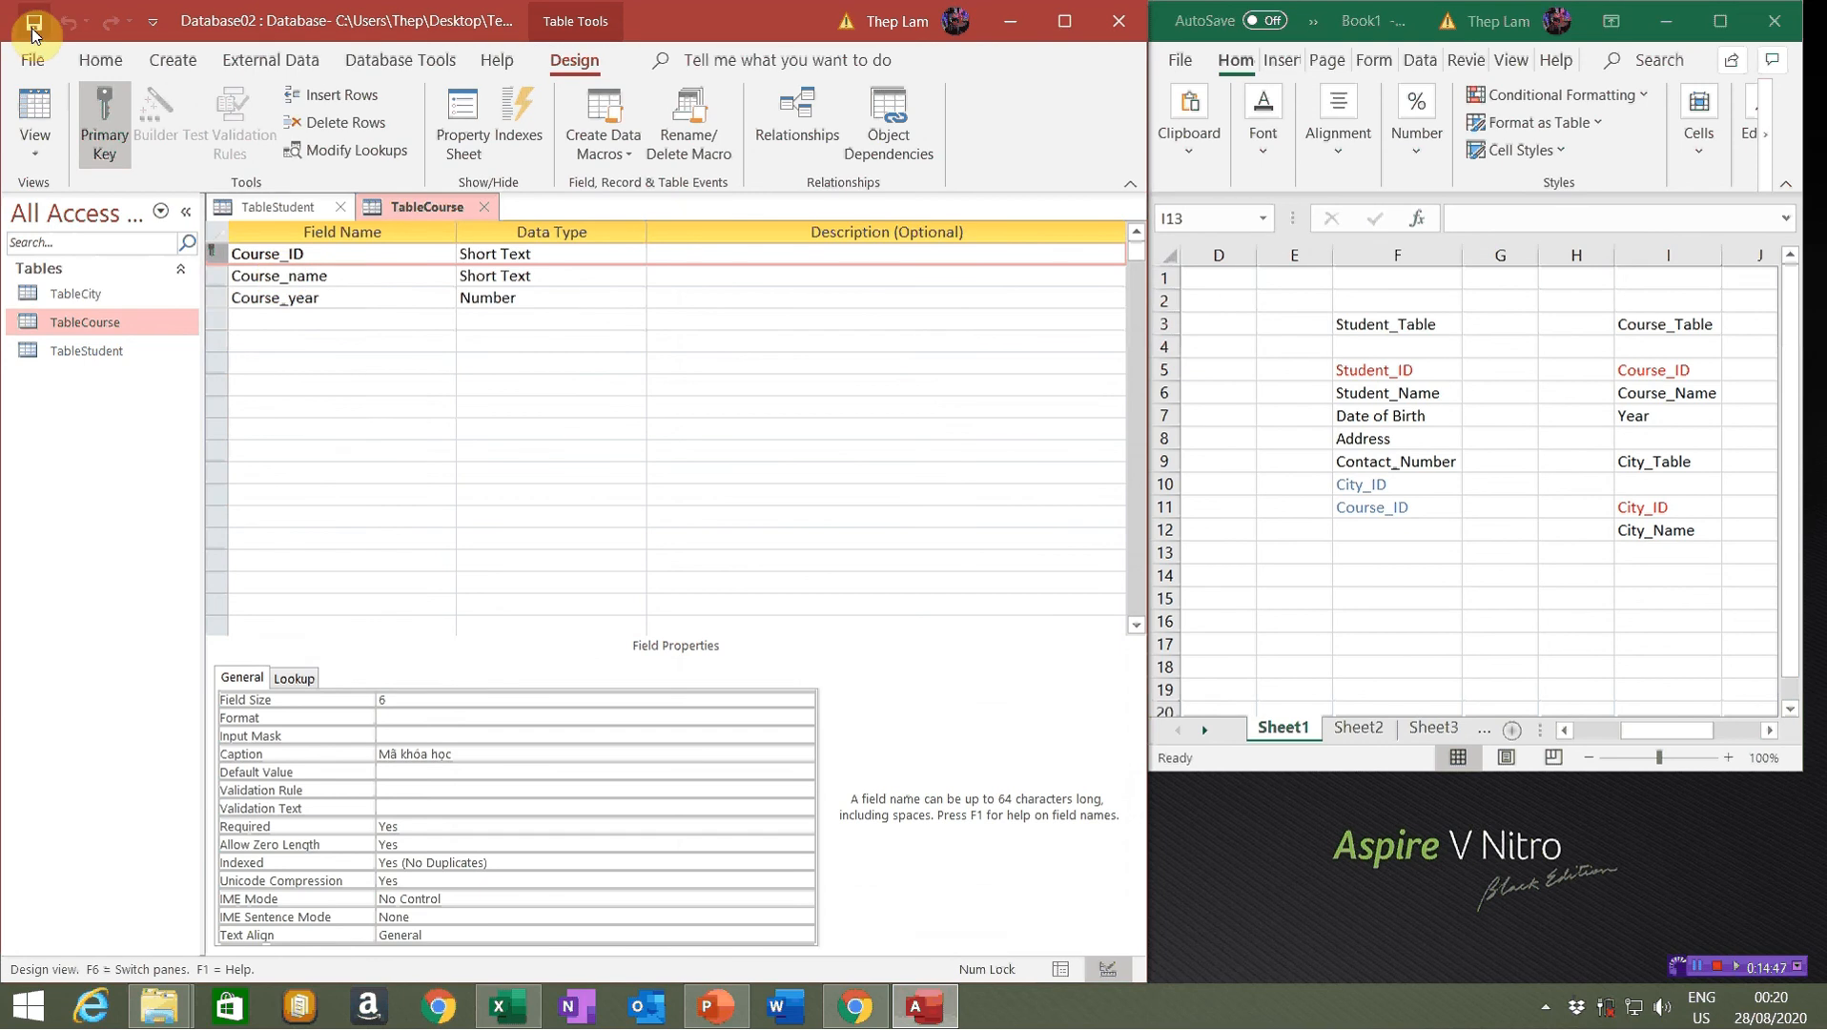
click(484, 207)
click(340, 207)
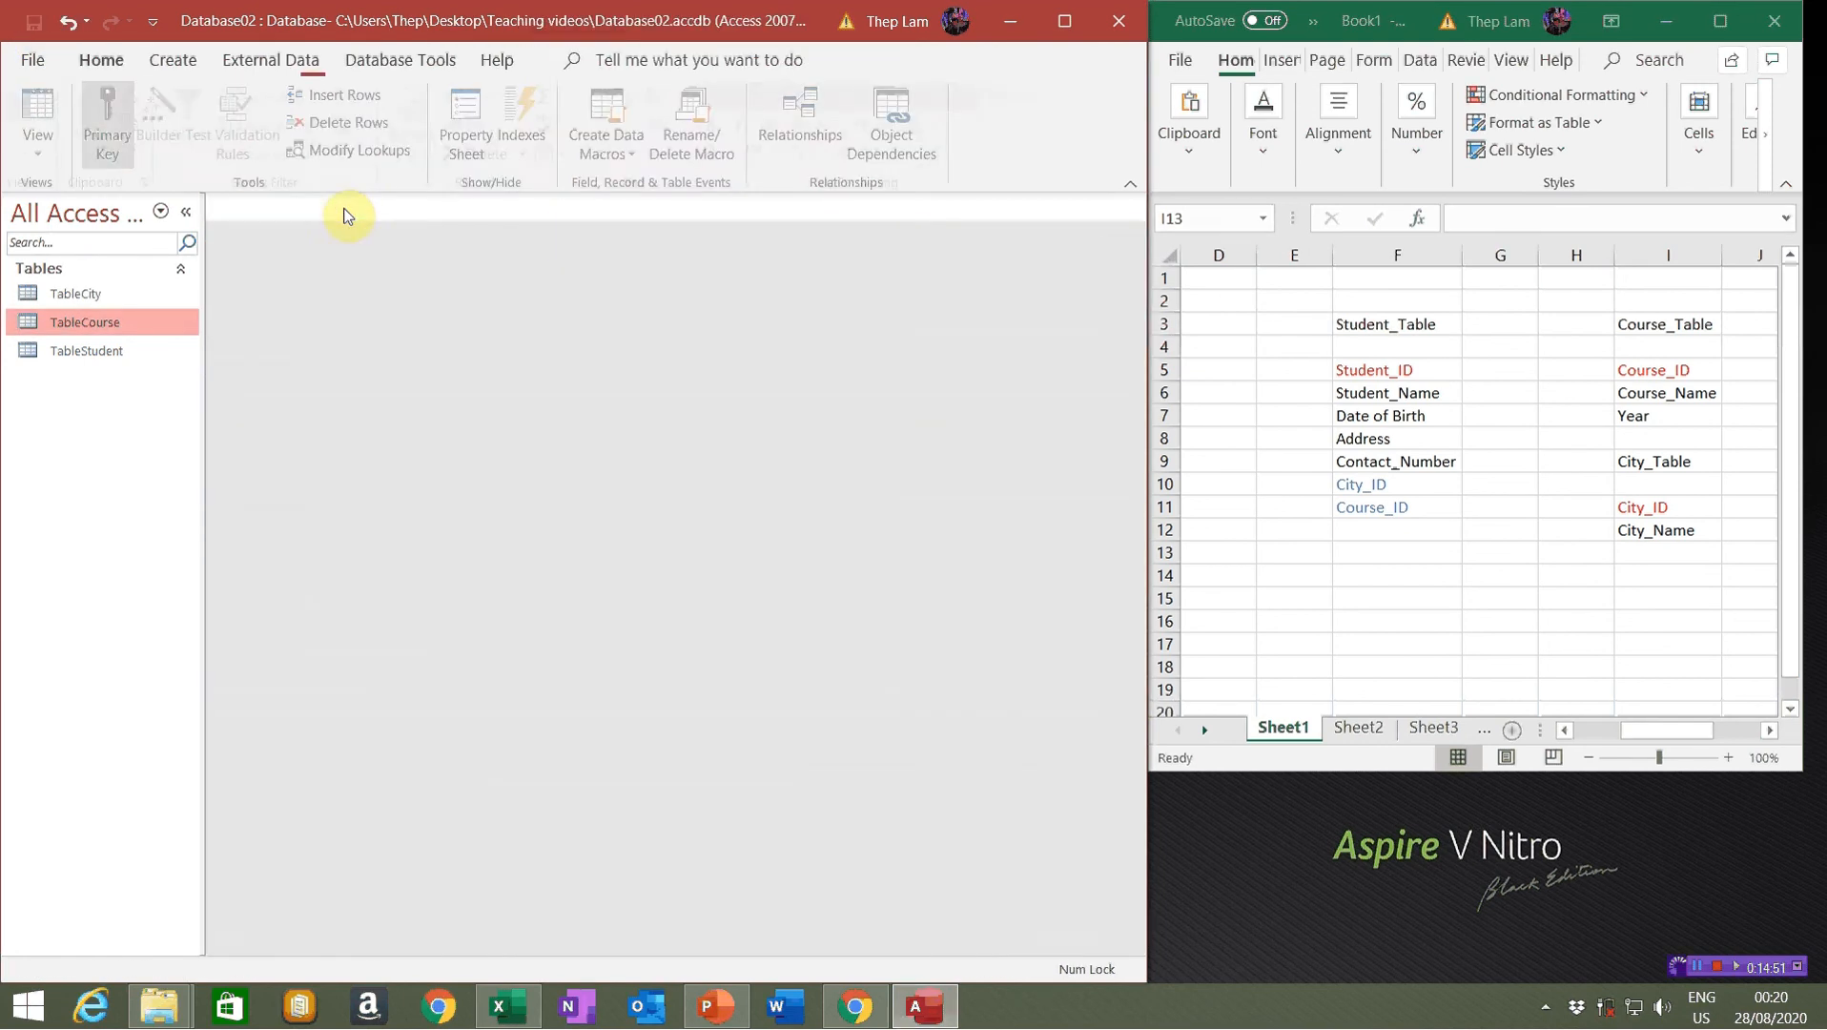
Reopen the database's Relationships window and add TableCity, TableCourse and TableStudent to the empty diagram
click(374, 63)
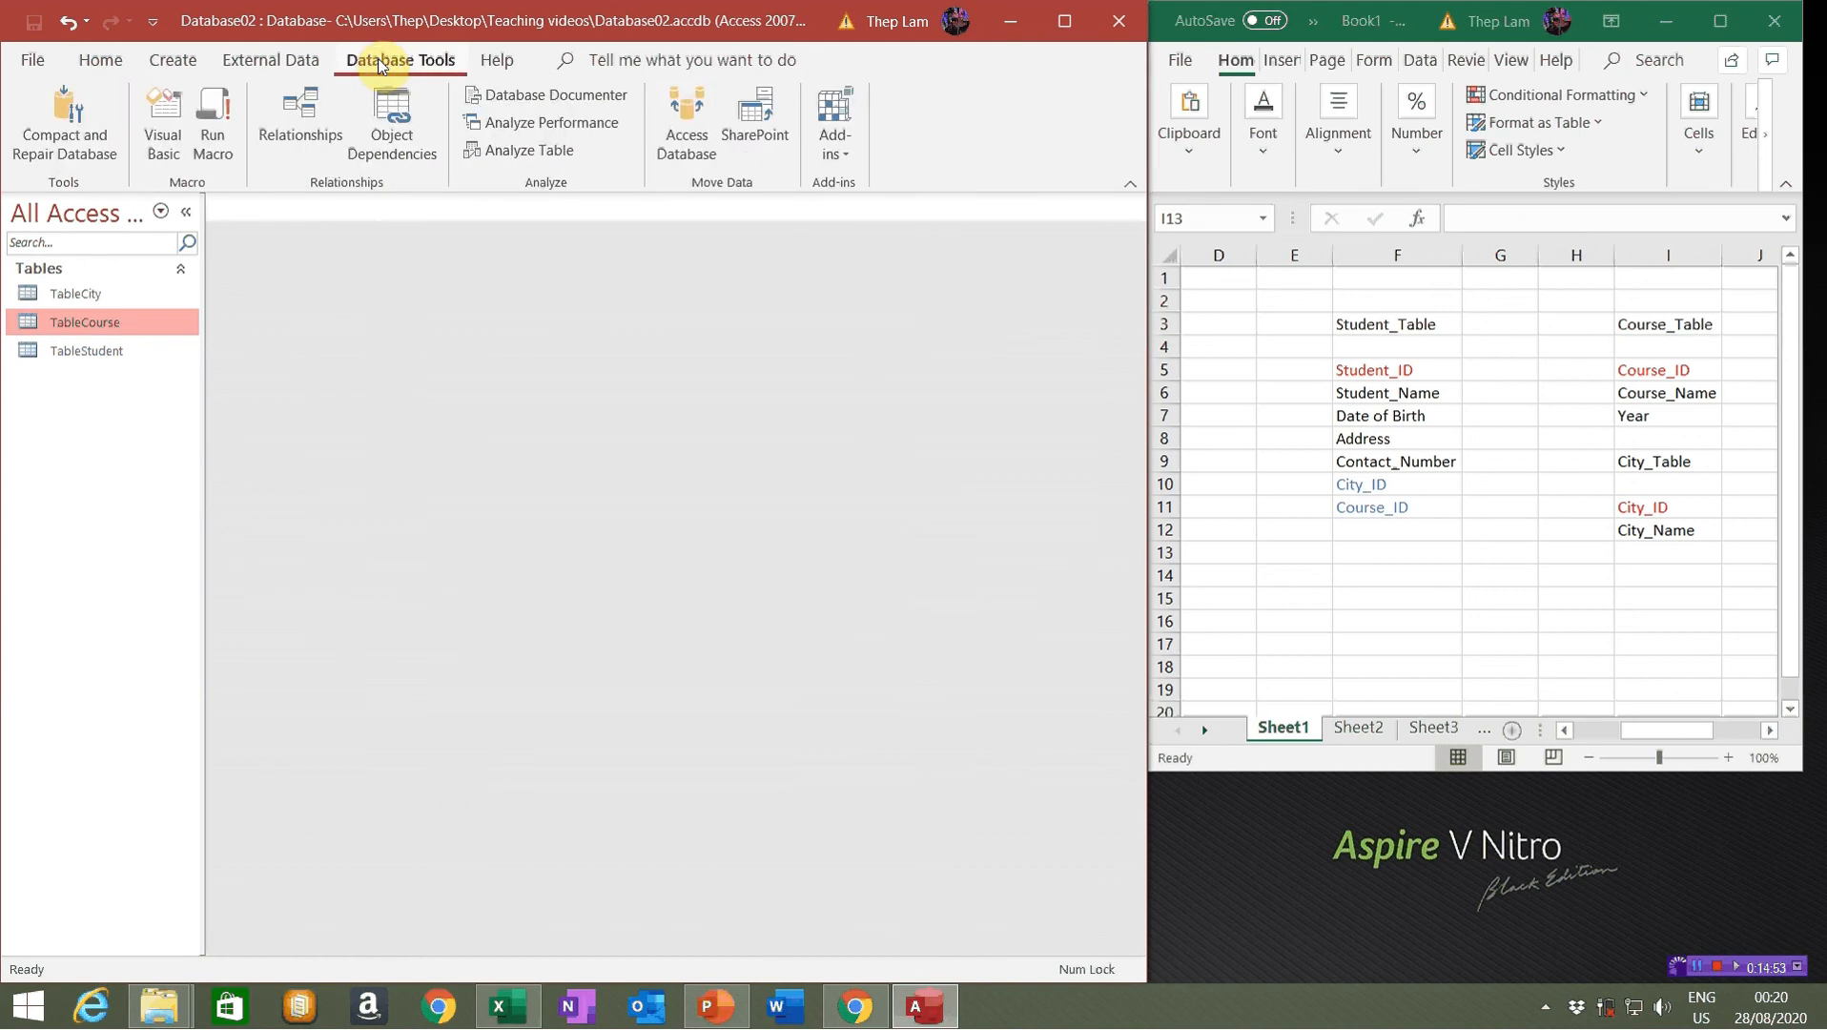
click(303, 128)
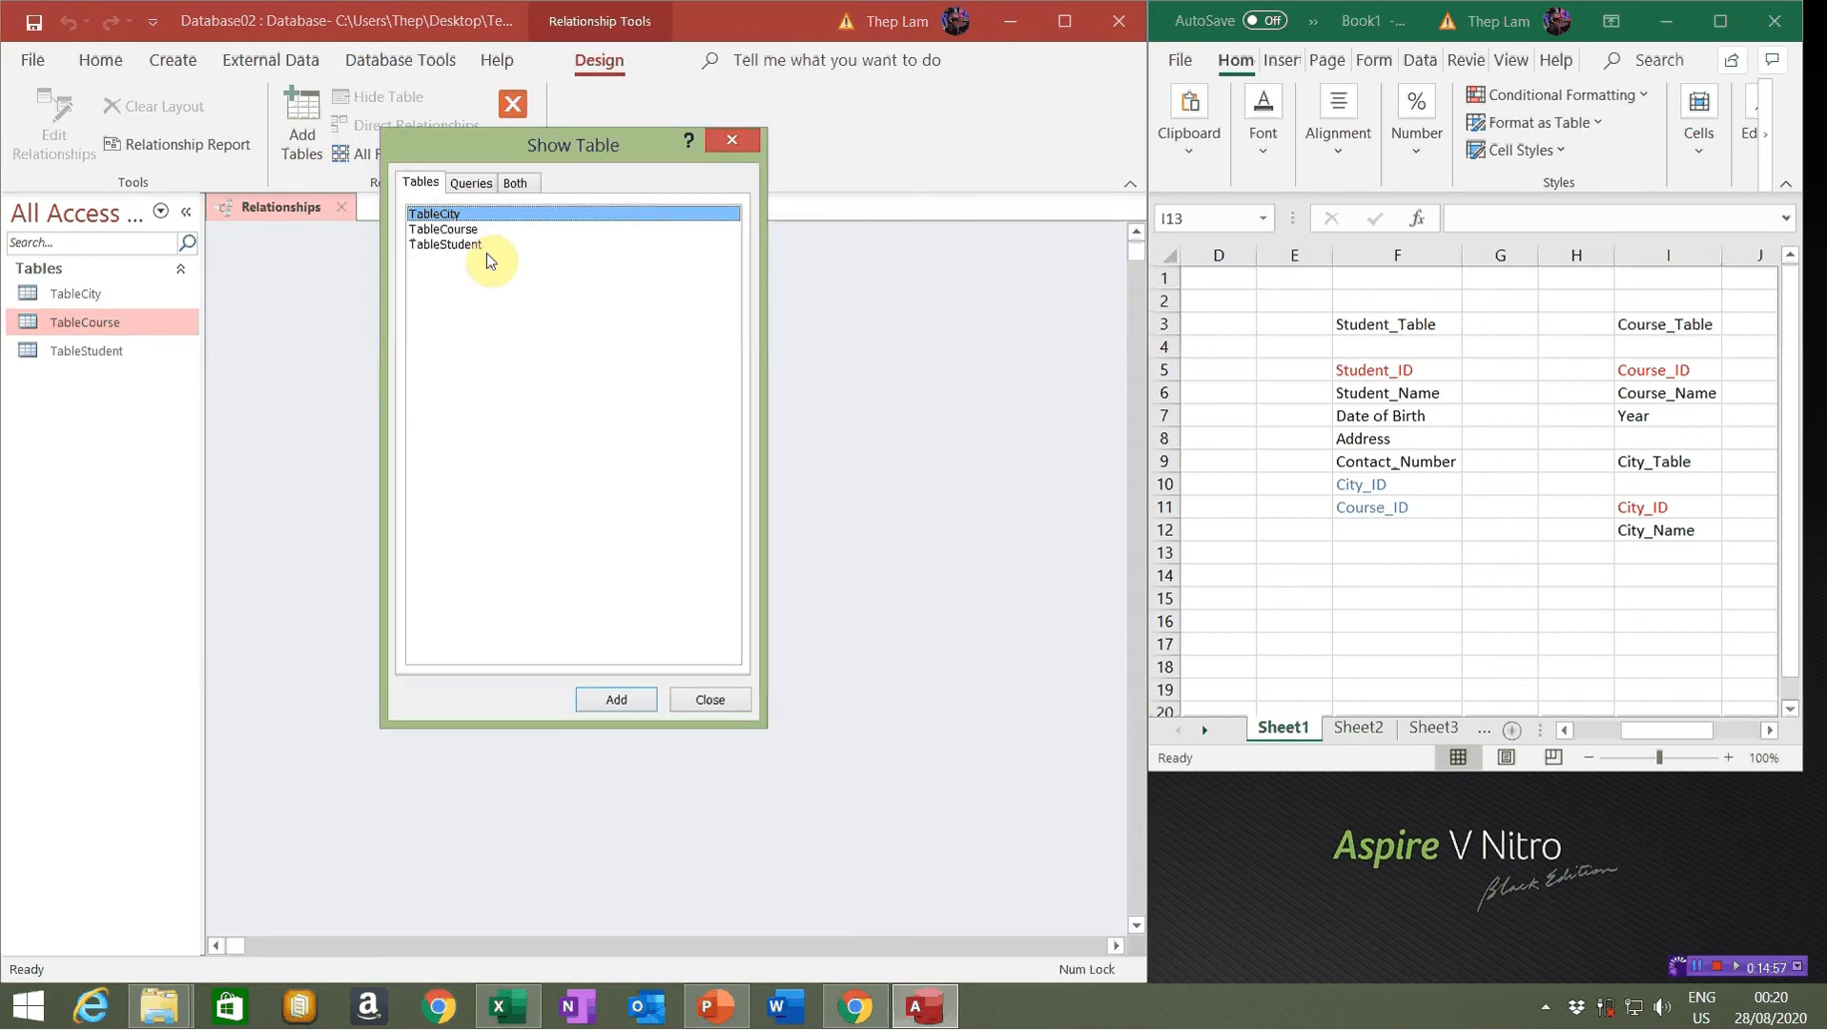
click(616, 700)
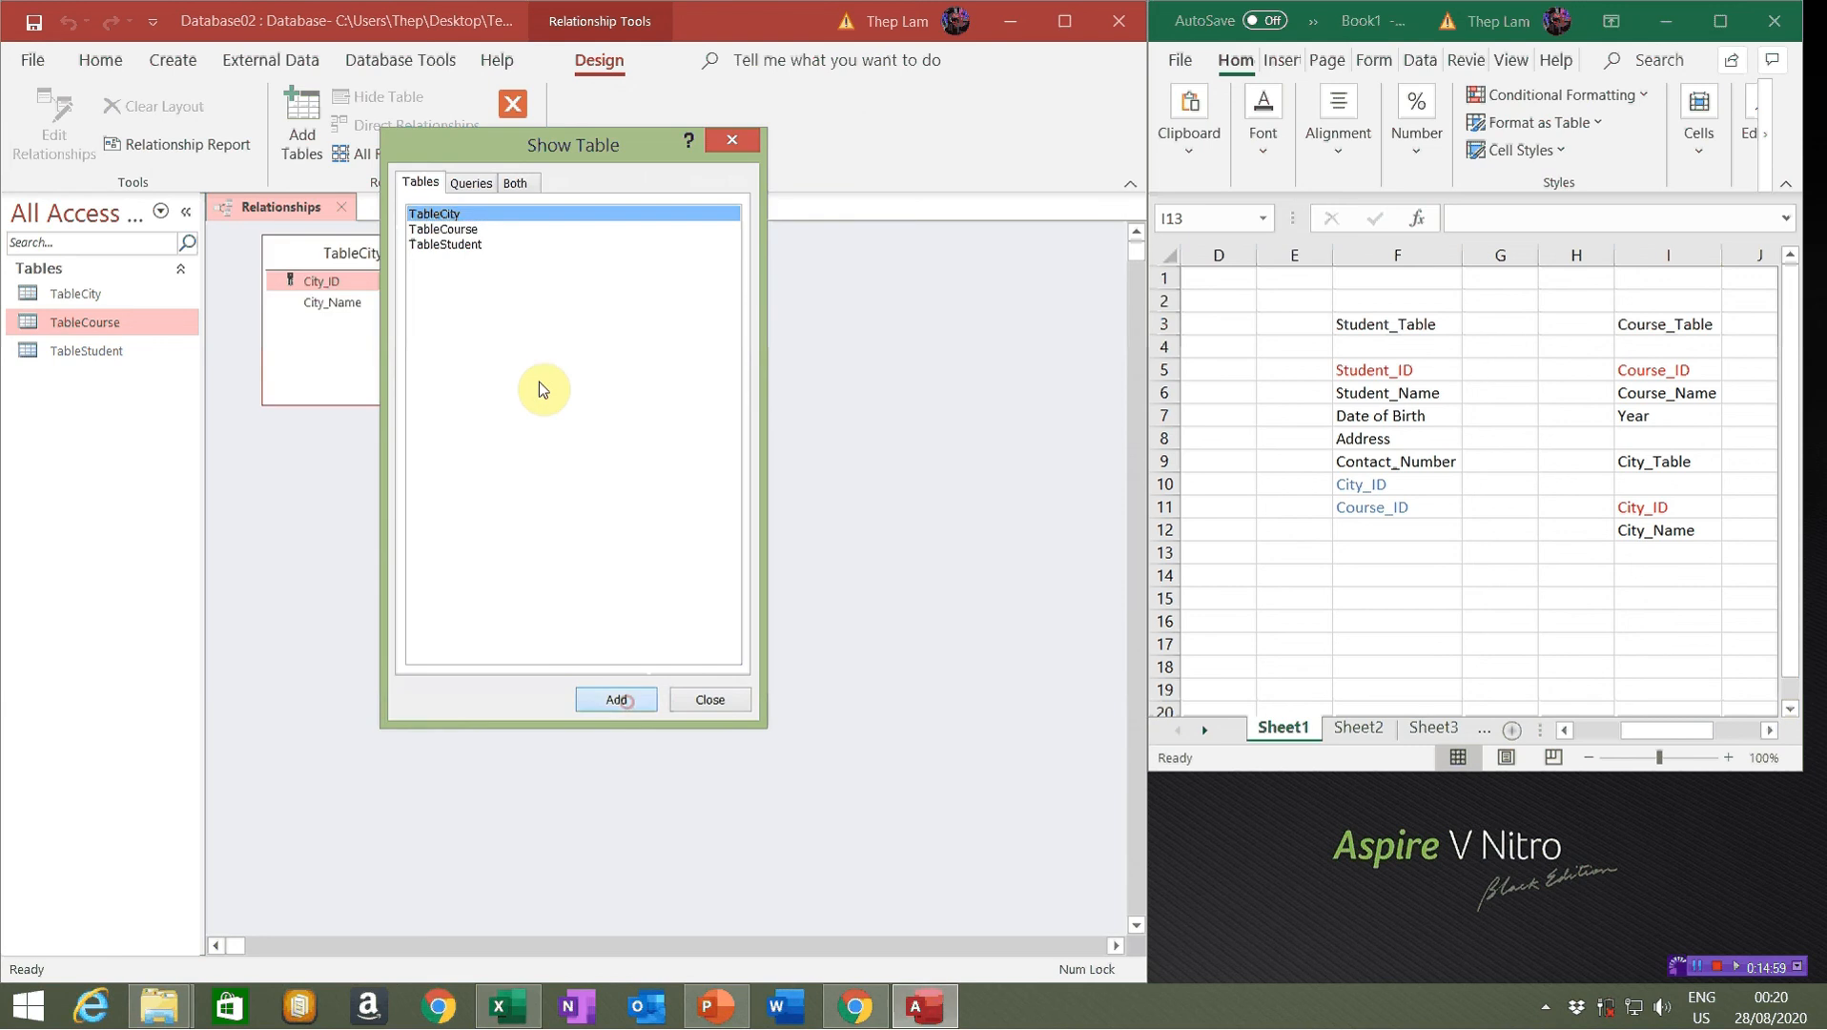
click(448, 230)
click(628, 707)
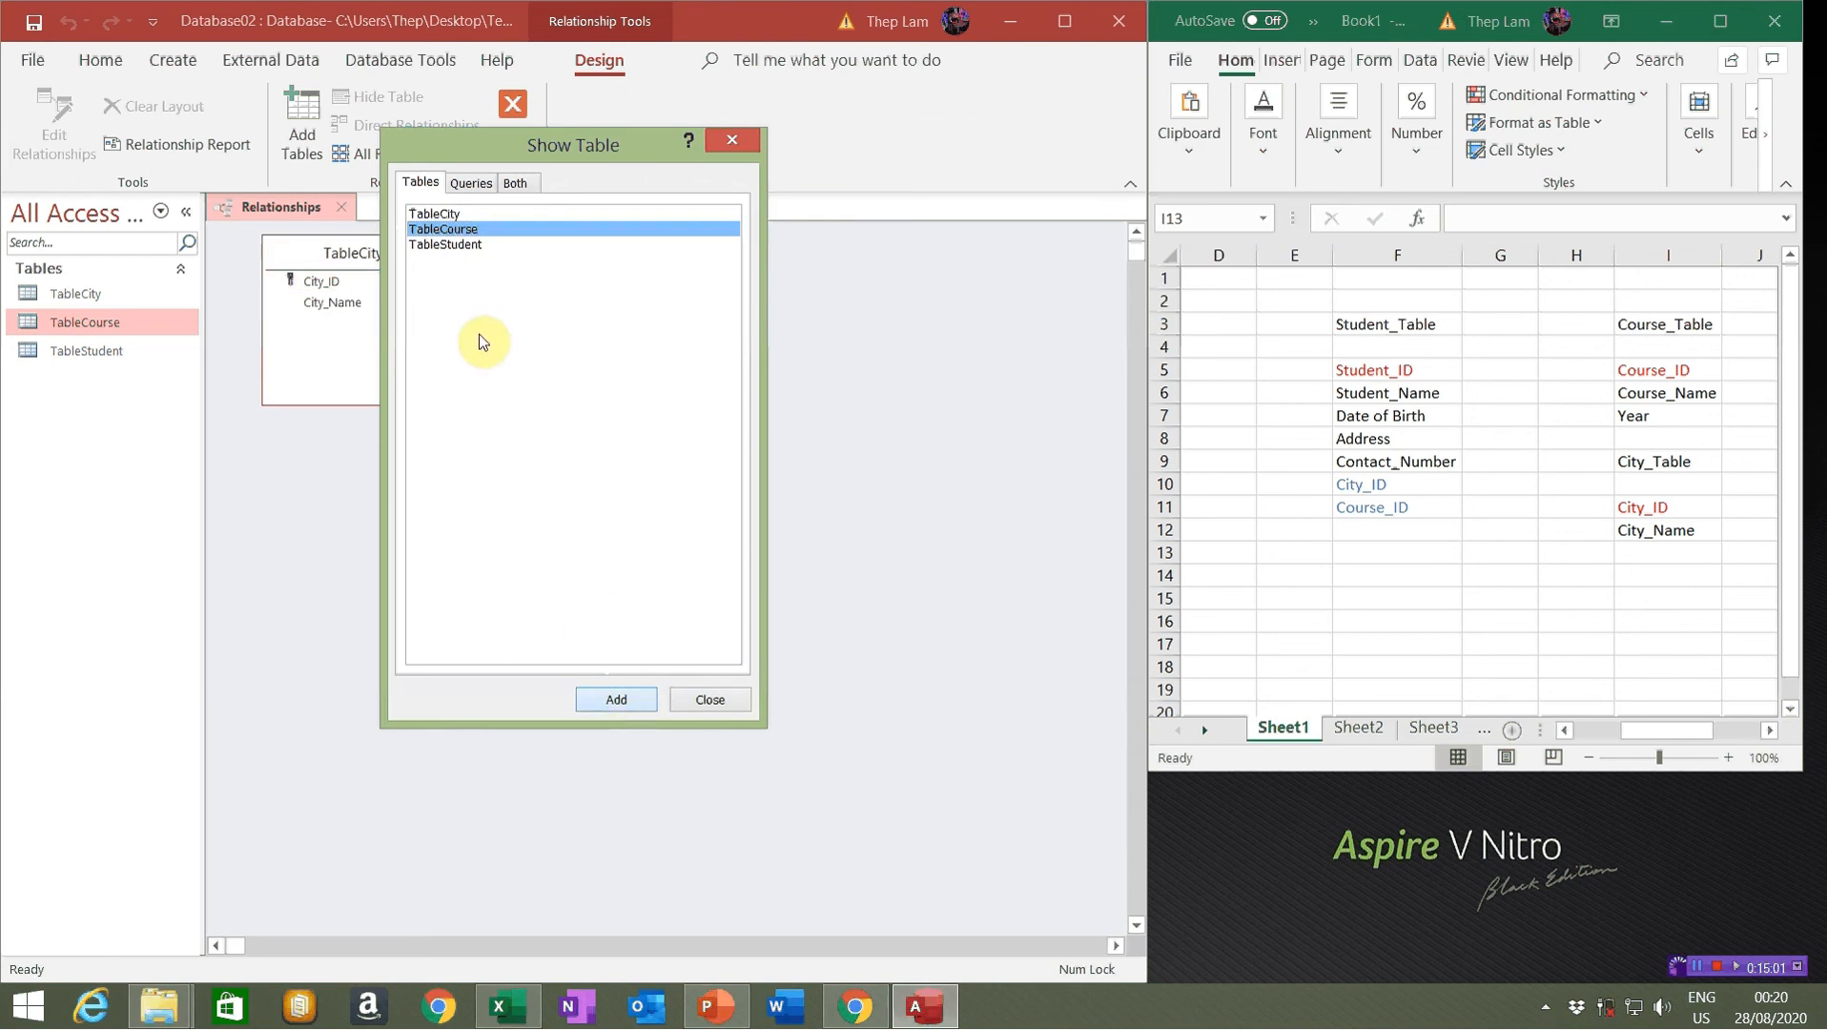
click(459, 248)
click(615, 703)
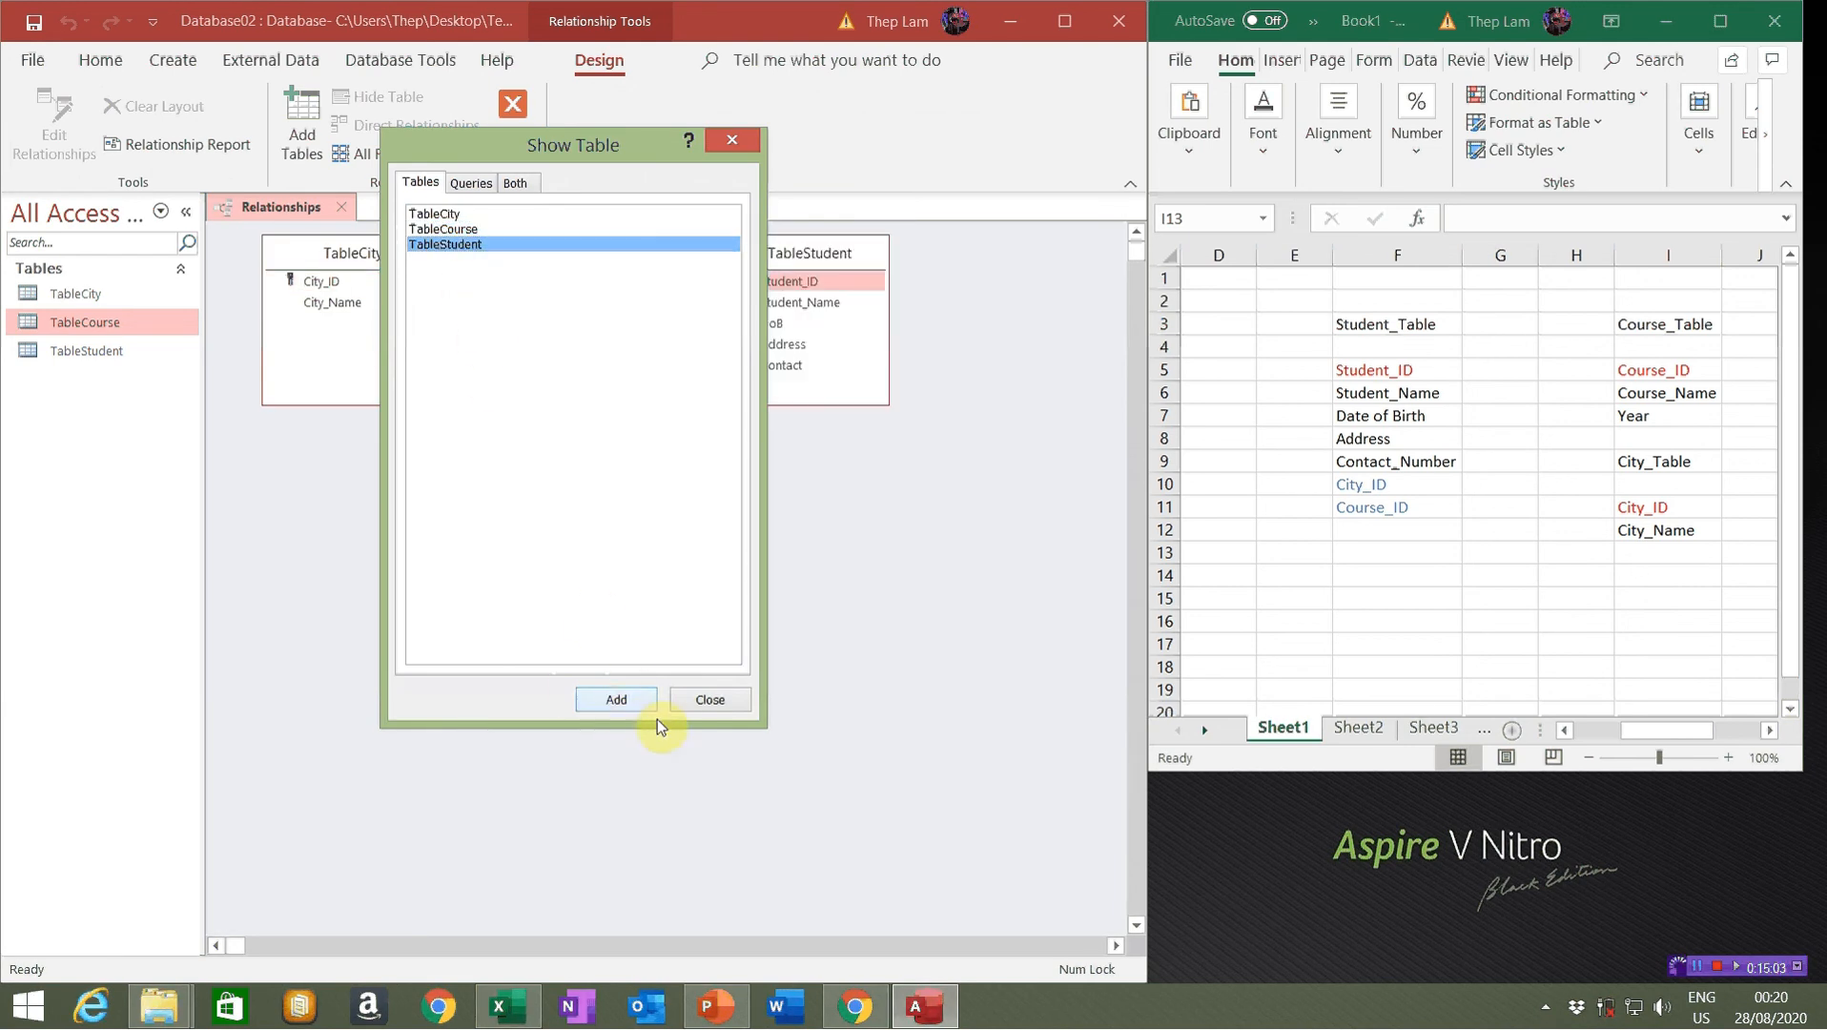
click(713, 701)
Rearrange the table boxes in the diagram, with TableCity above TableCourse and TableStudent to the right of both
drag(803, 253, 849, 418)
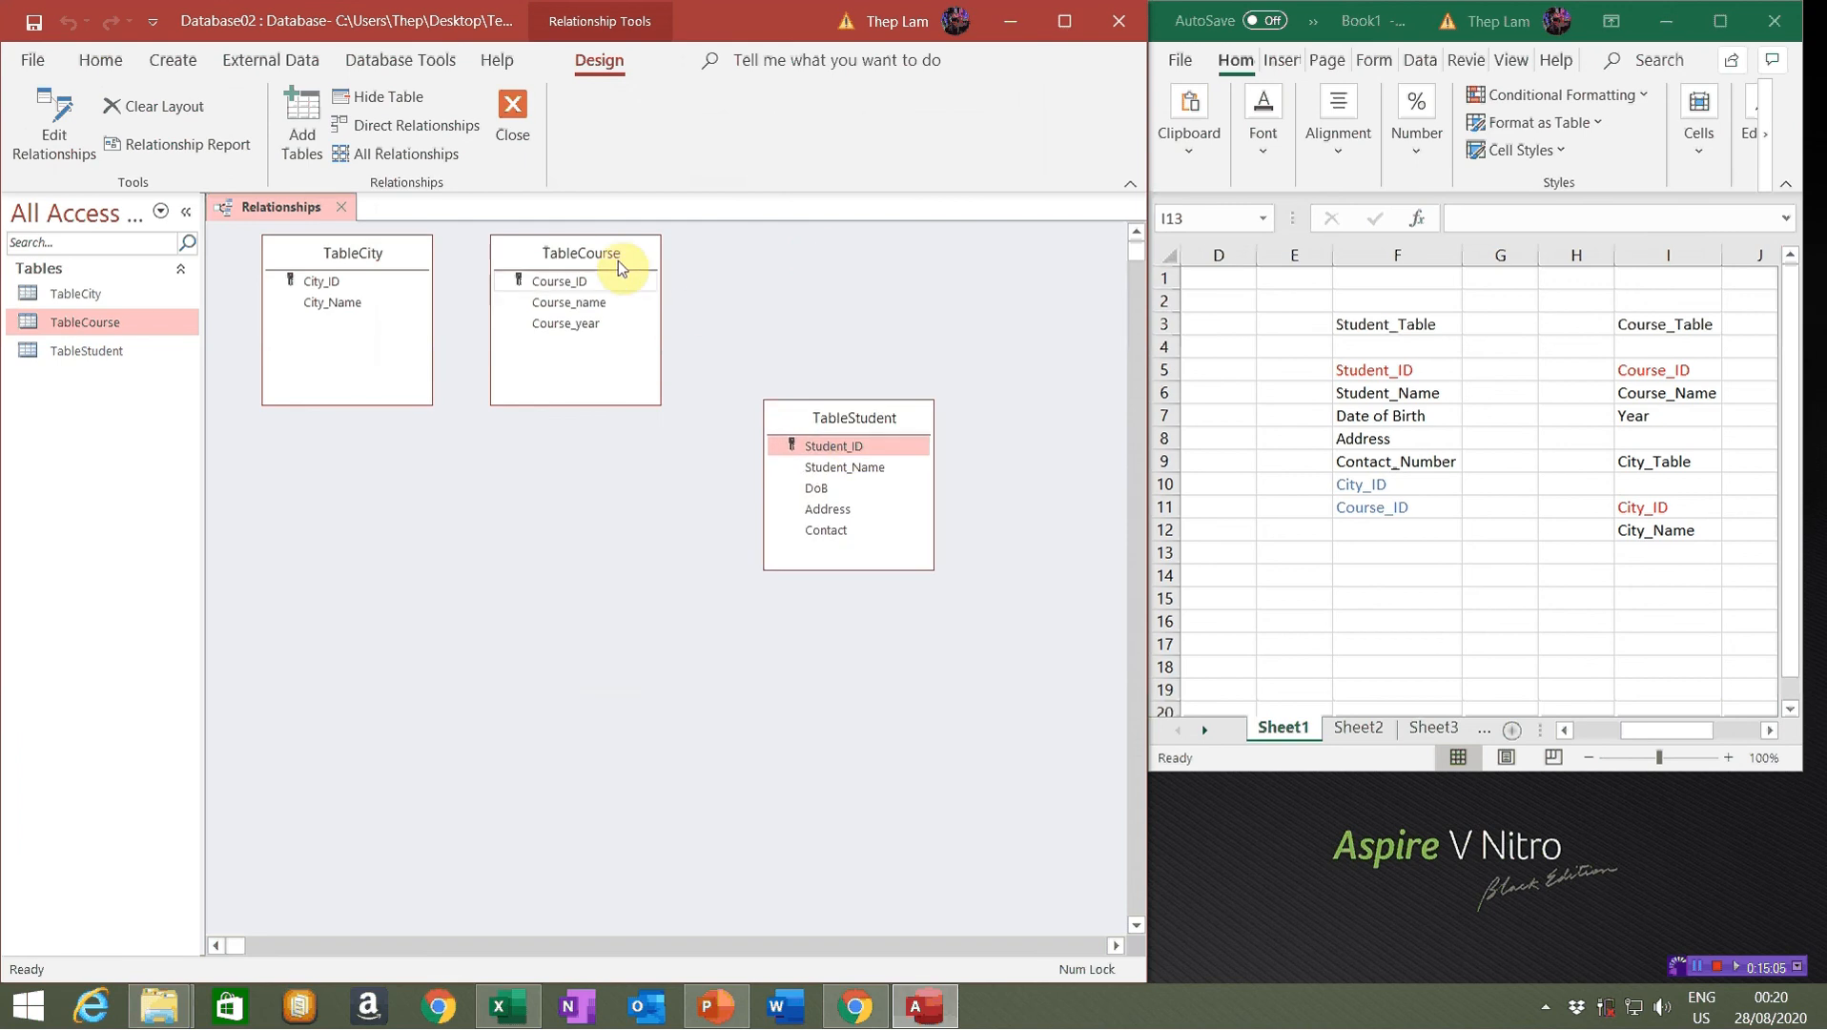
drag(618, 259, 557, 526)
drag(377, 245, 534, 262)
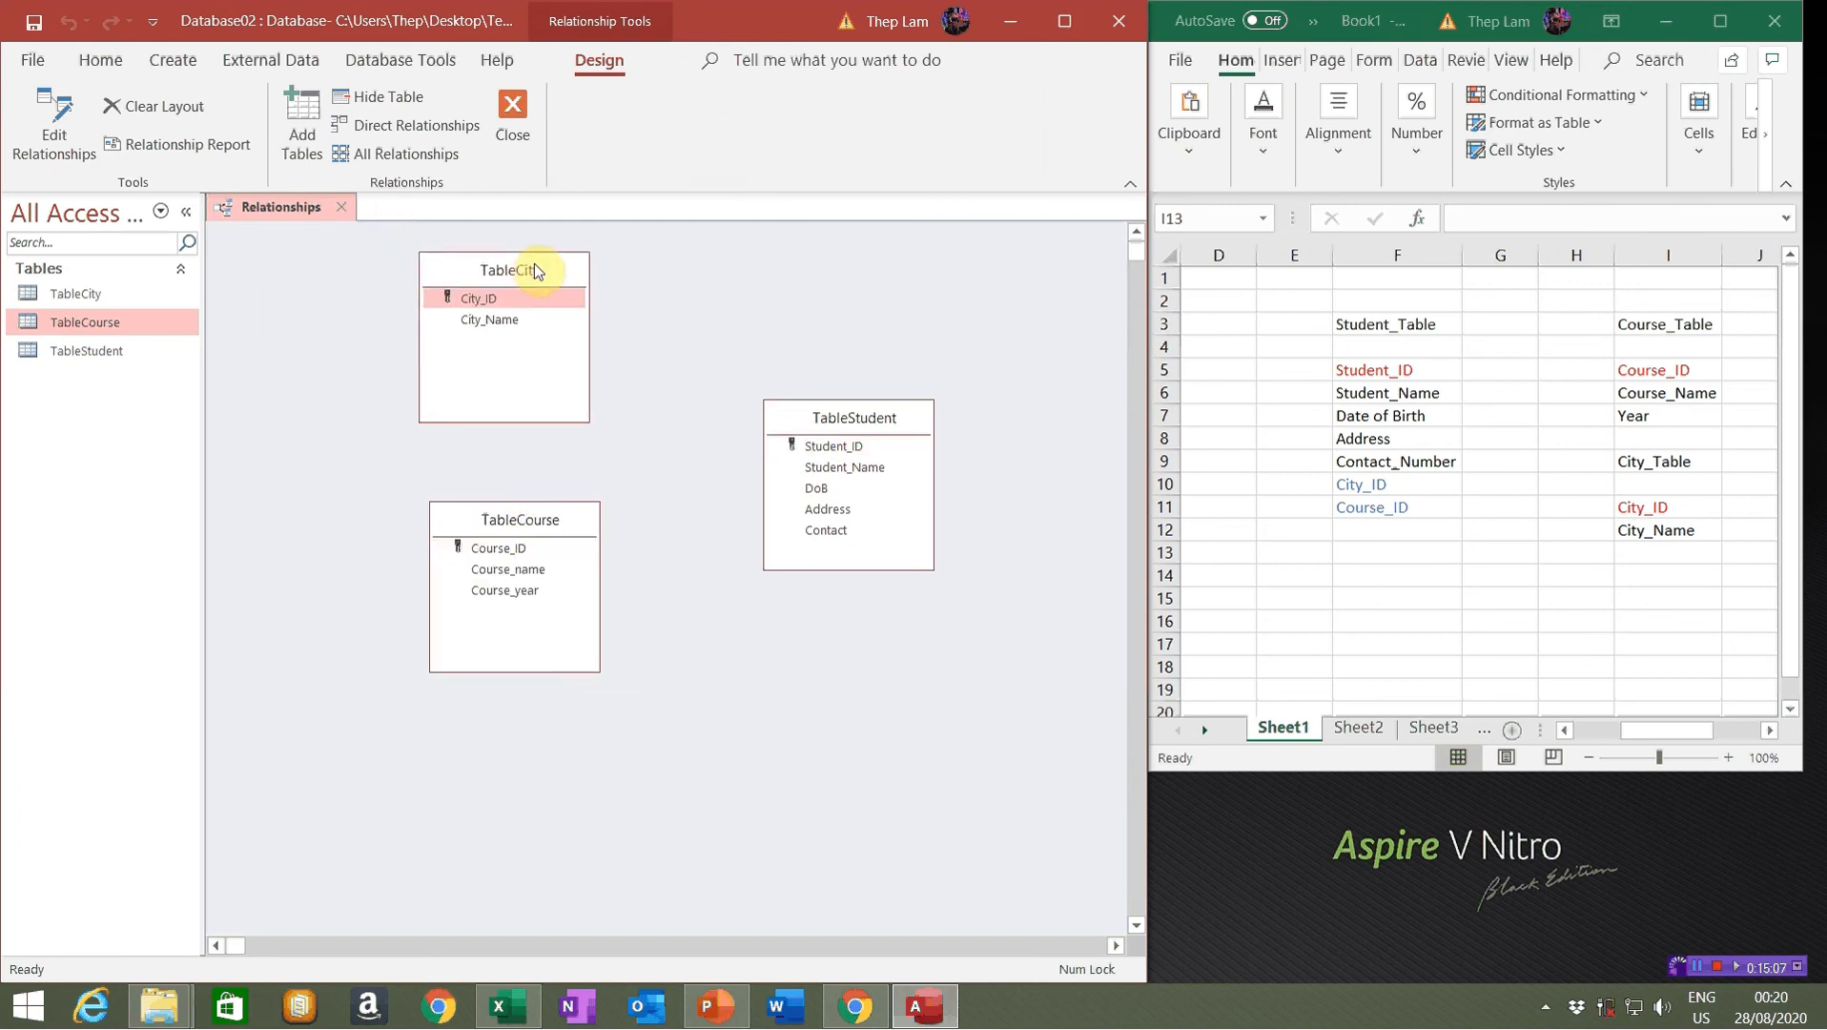
drag(857, 420, 920, 419)
drag(567, 521, 651, 561)
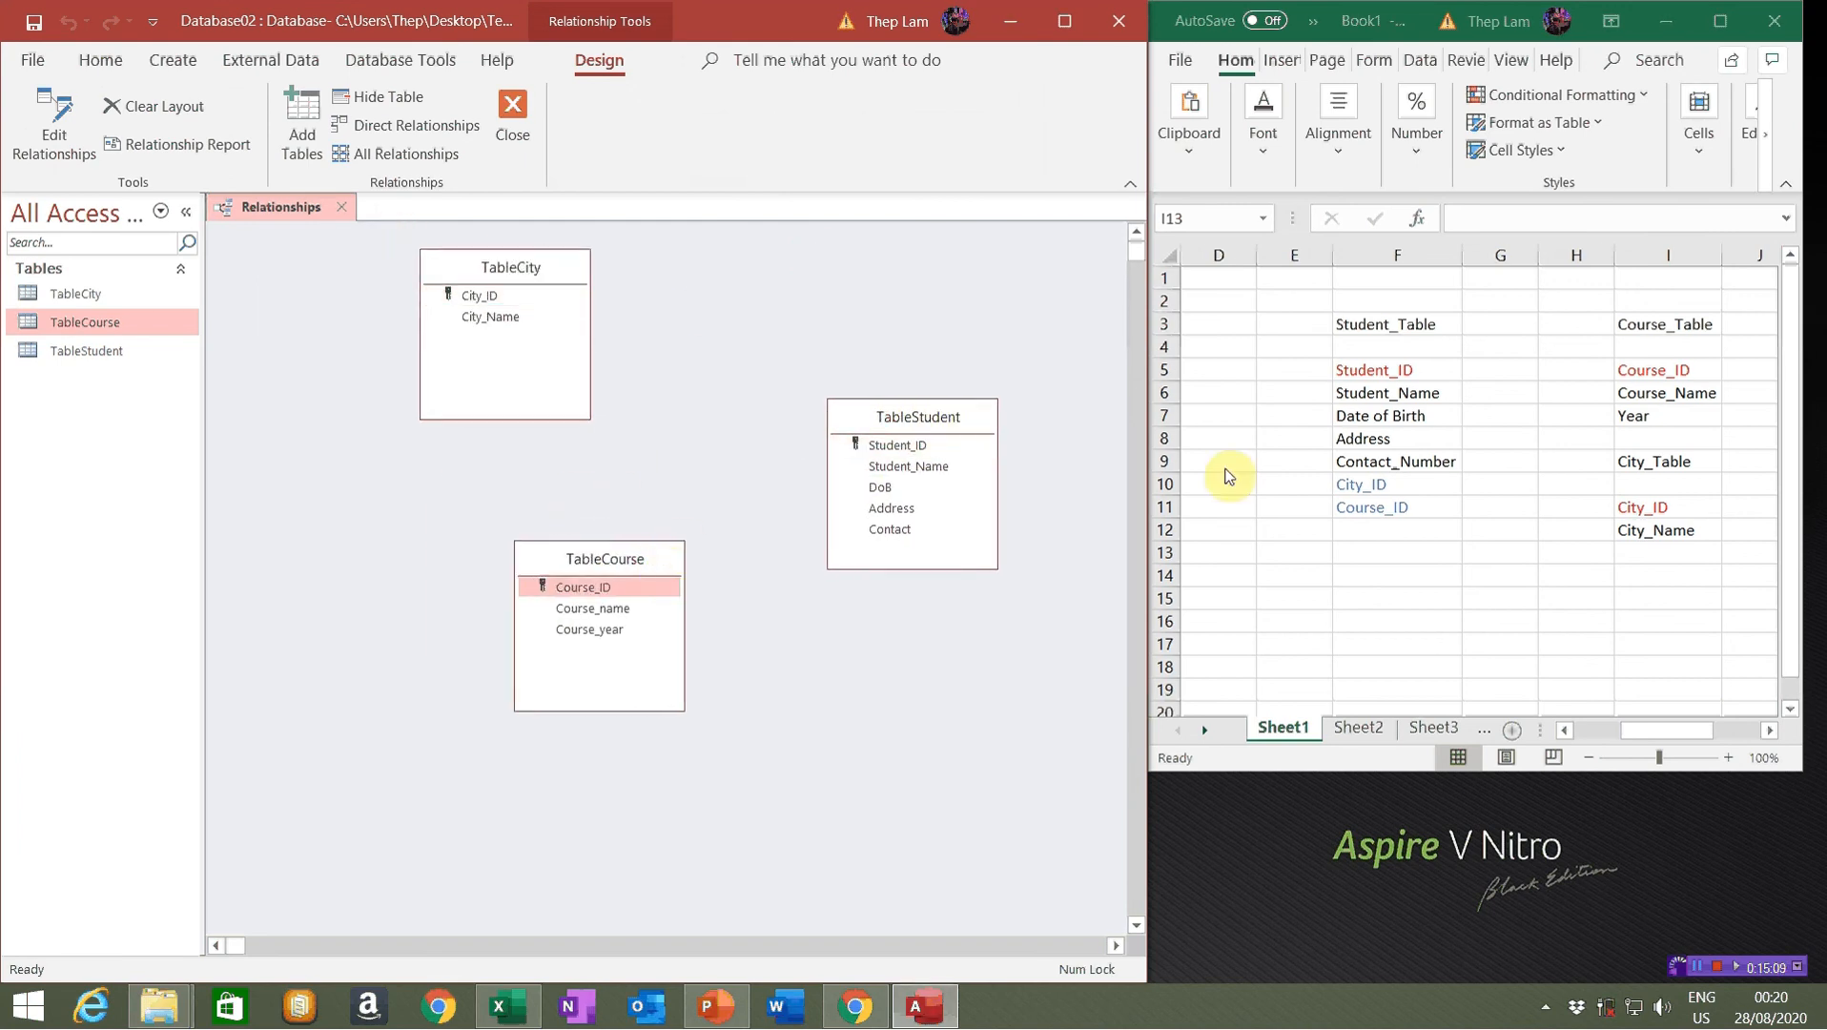
click(1373, 369)
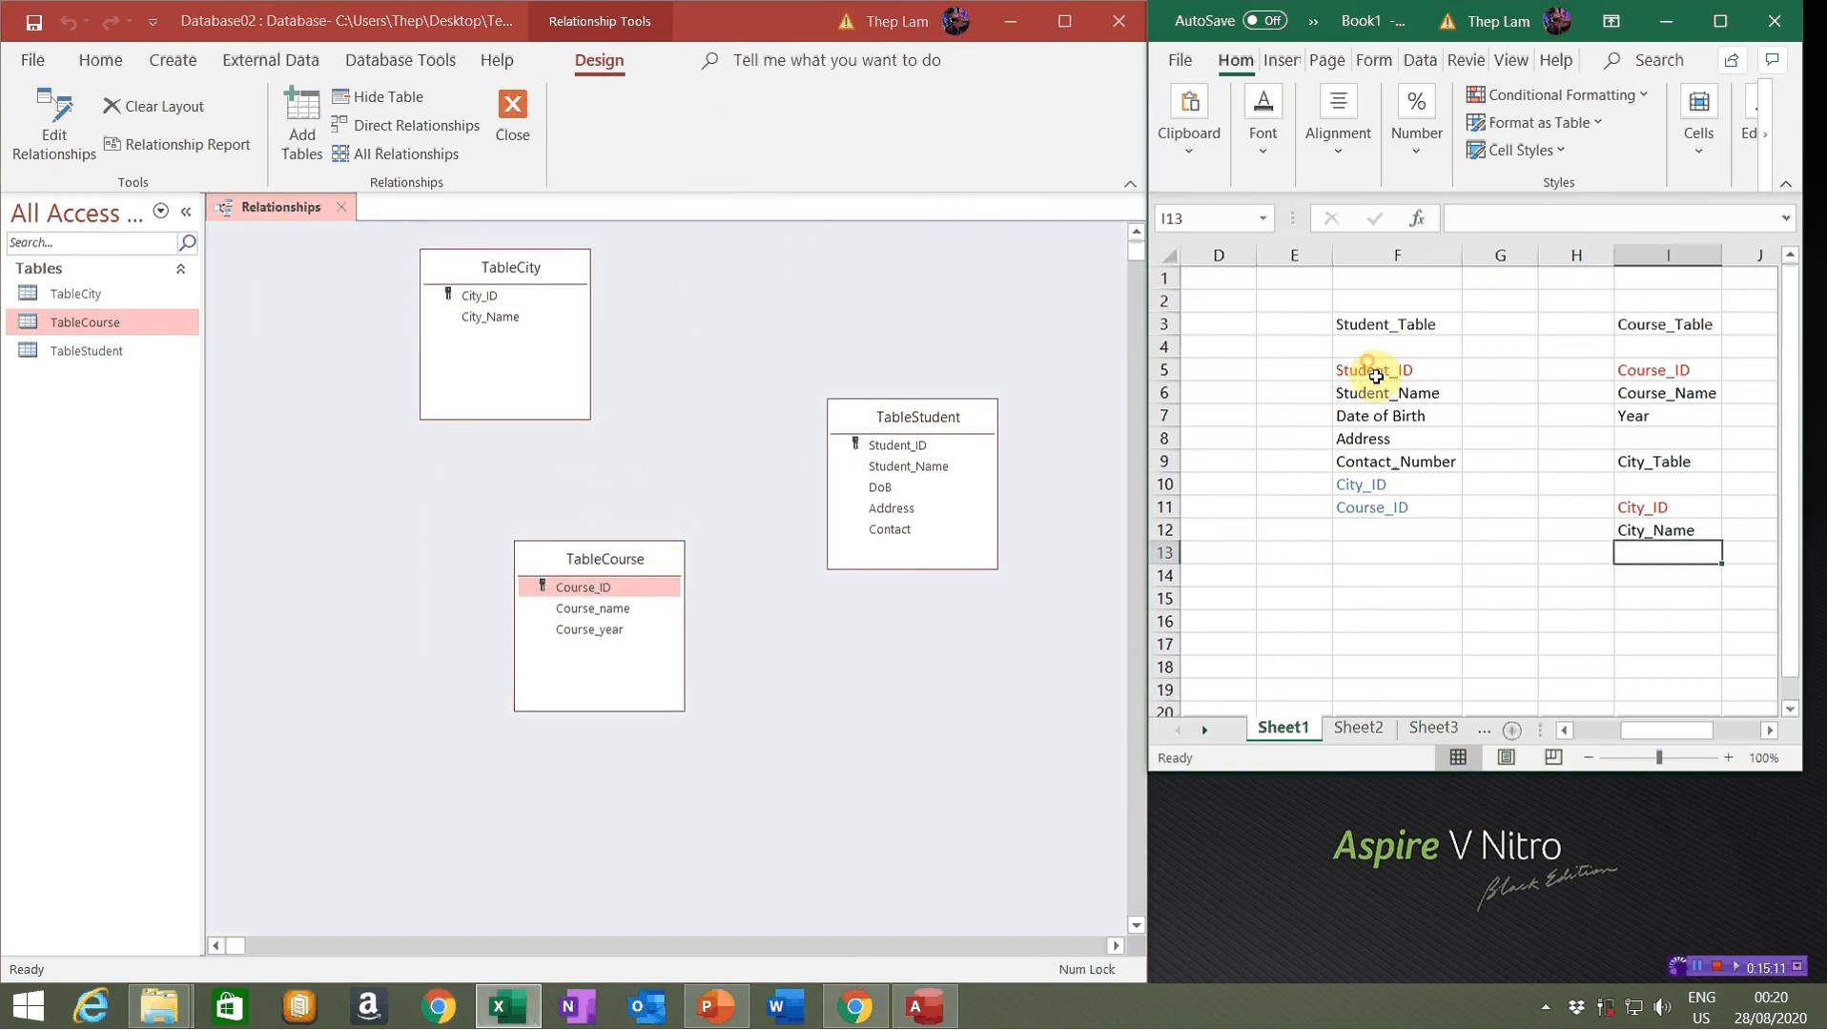
Compare the student, course and city field lists in the Excel plan with the fields shown in the relationship diagram
click(1645, 374)
click(1644, 527)
click(1658, 509)
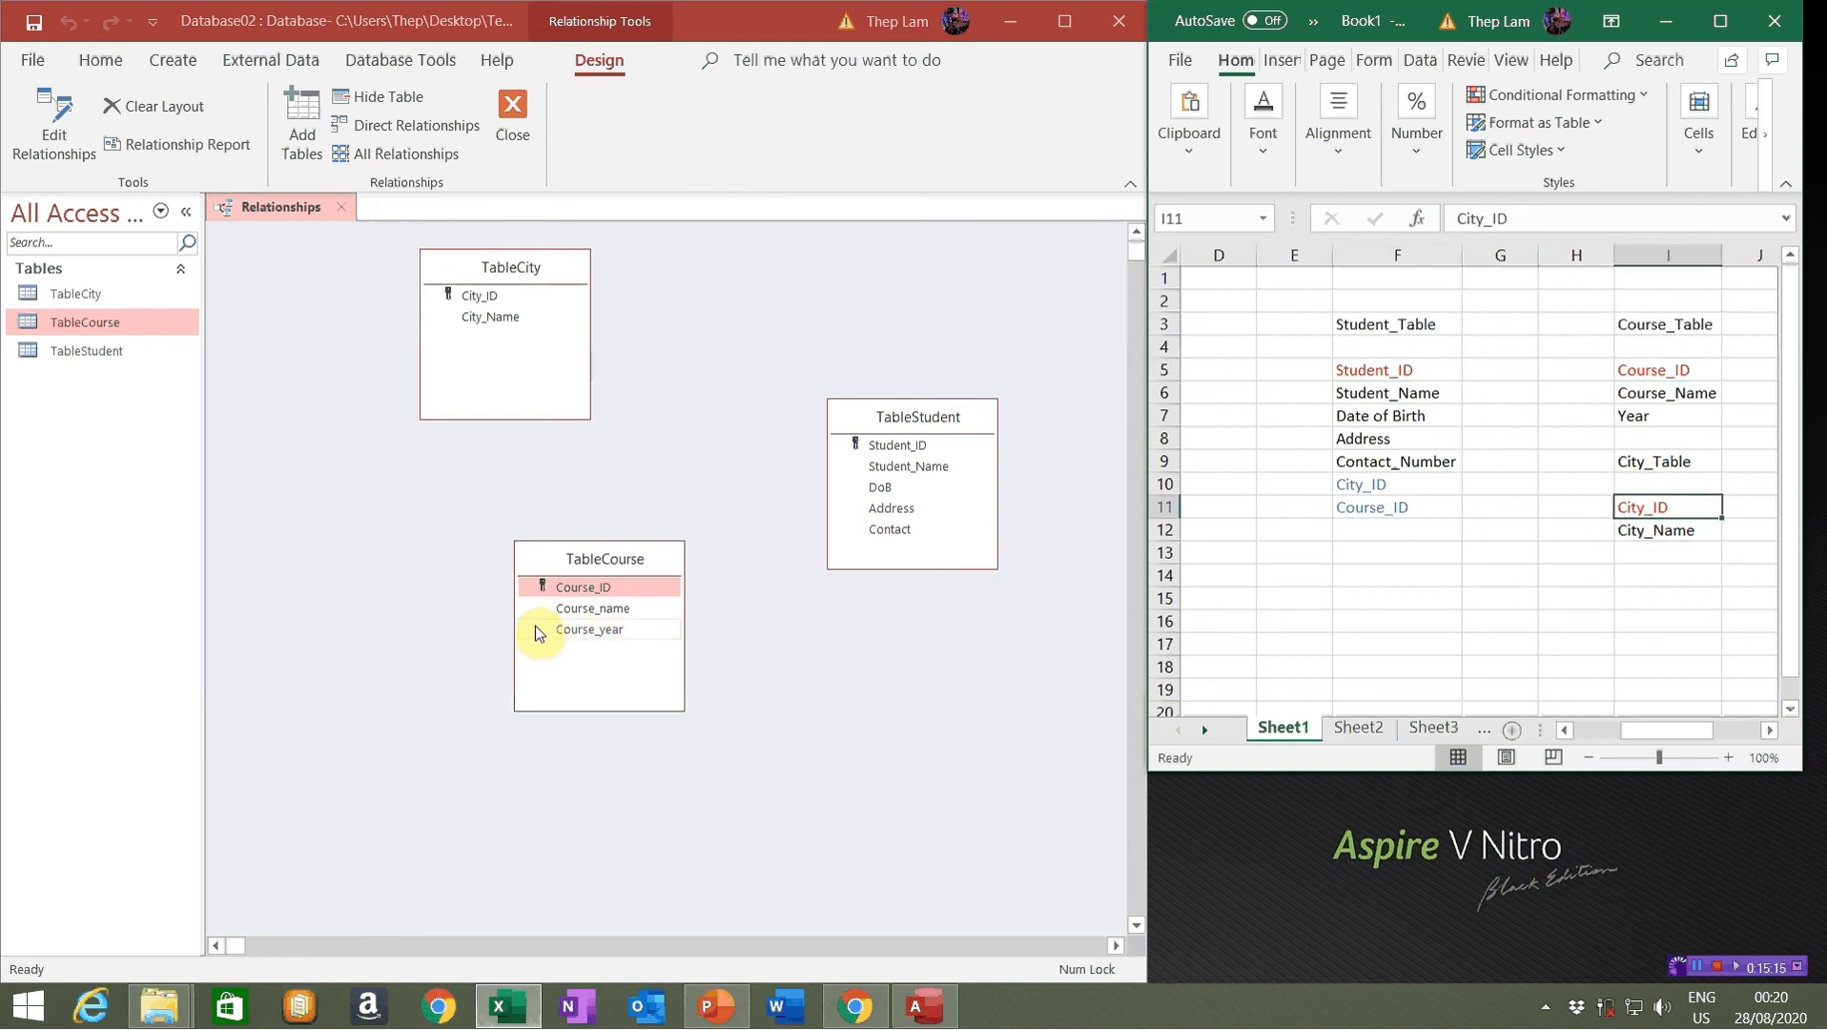
click(505, 334)
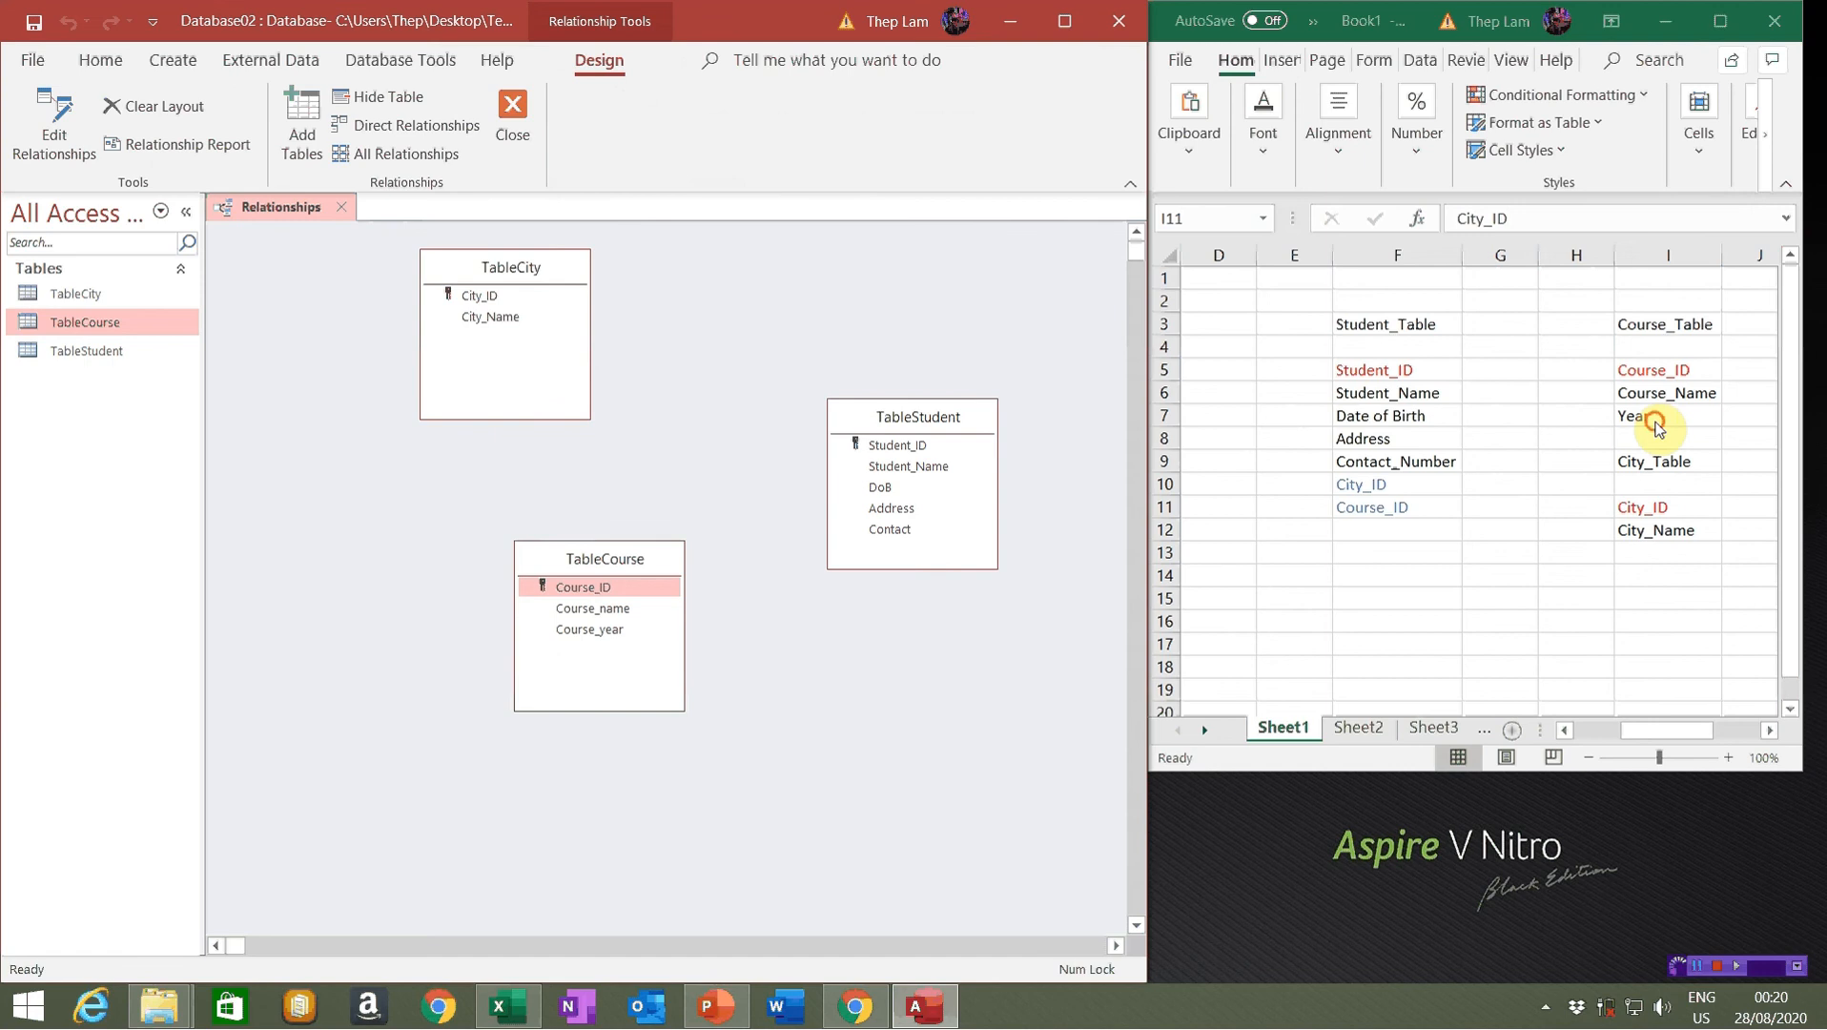
drag(1652, 414, 1663, 368)
drag(1669, 546, 1664, 507)
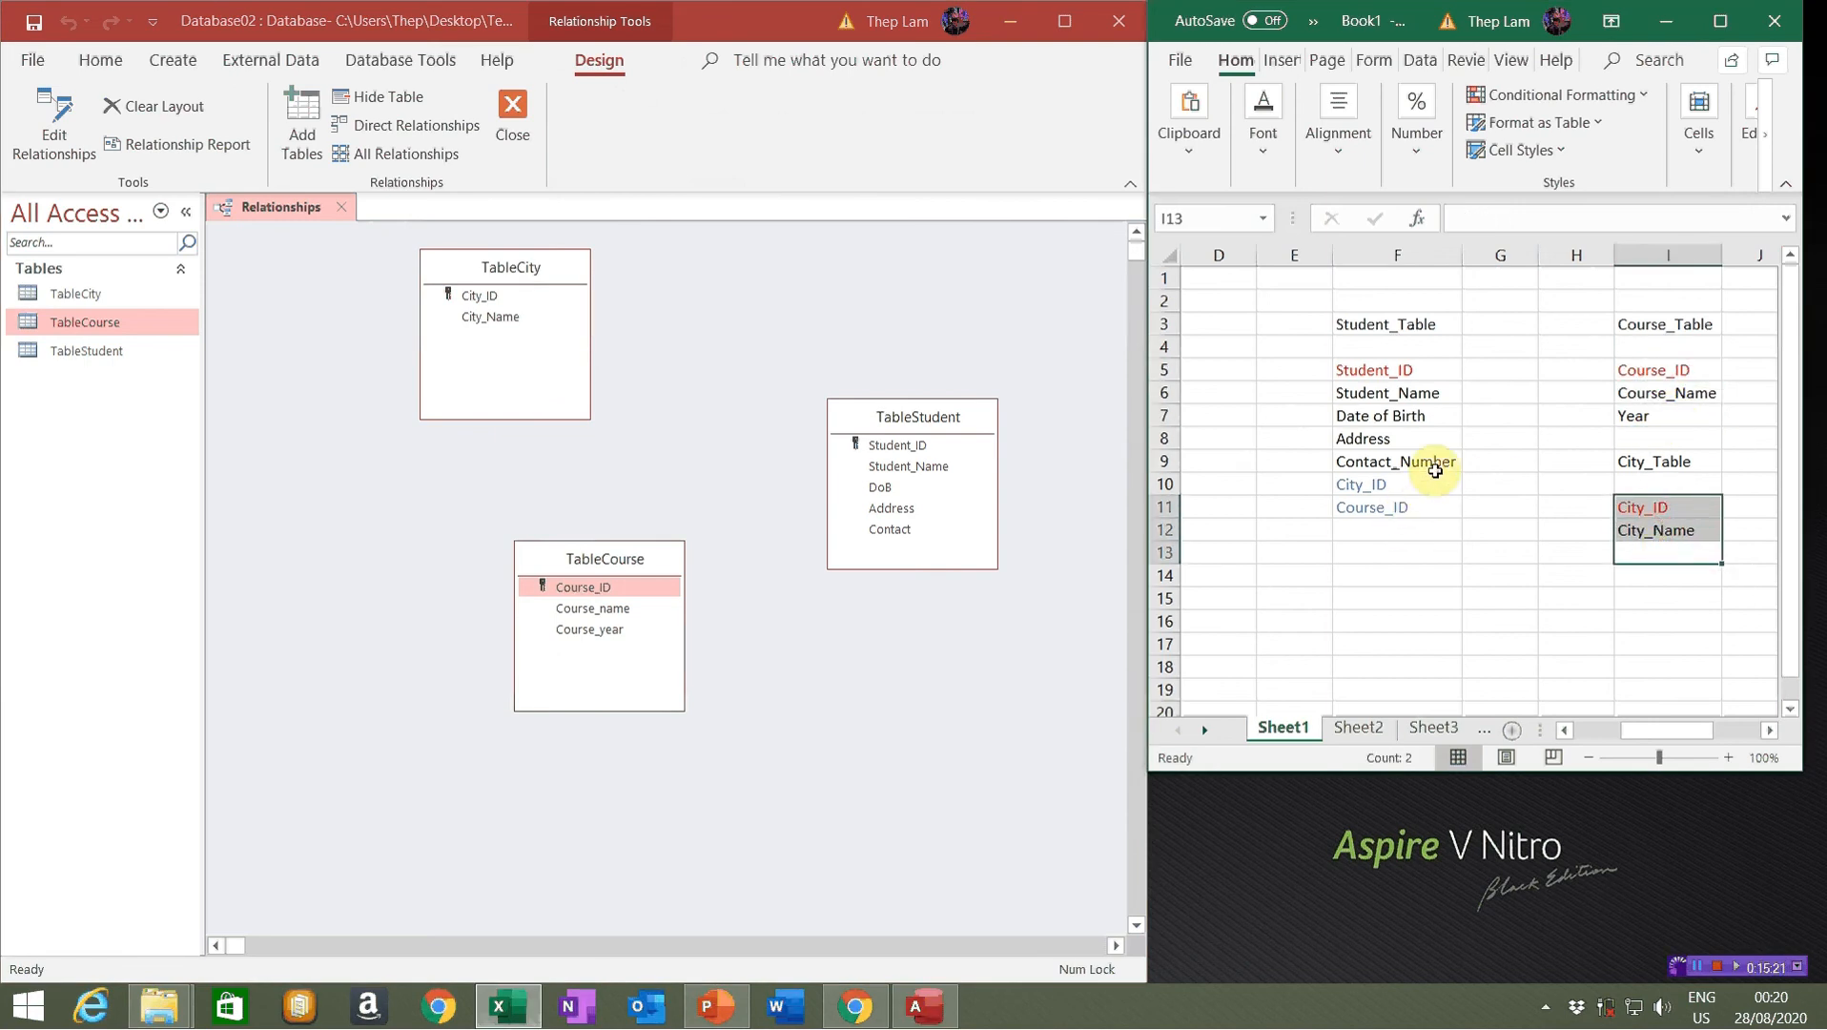
drag(1430, 465, 1347, 375)
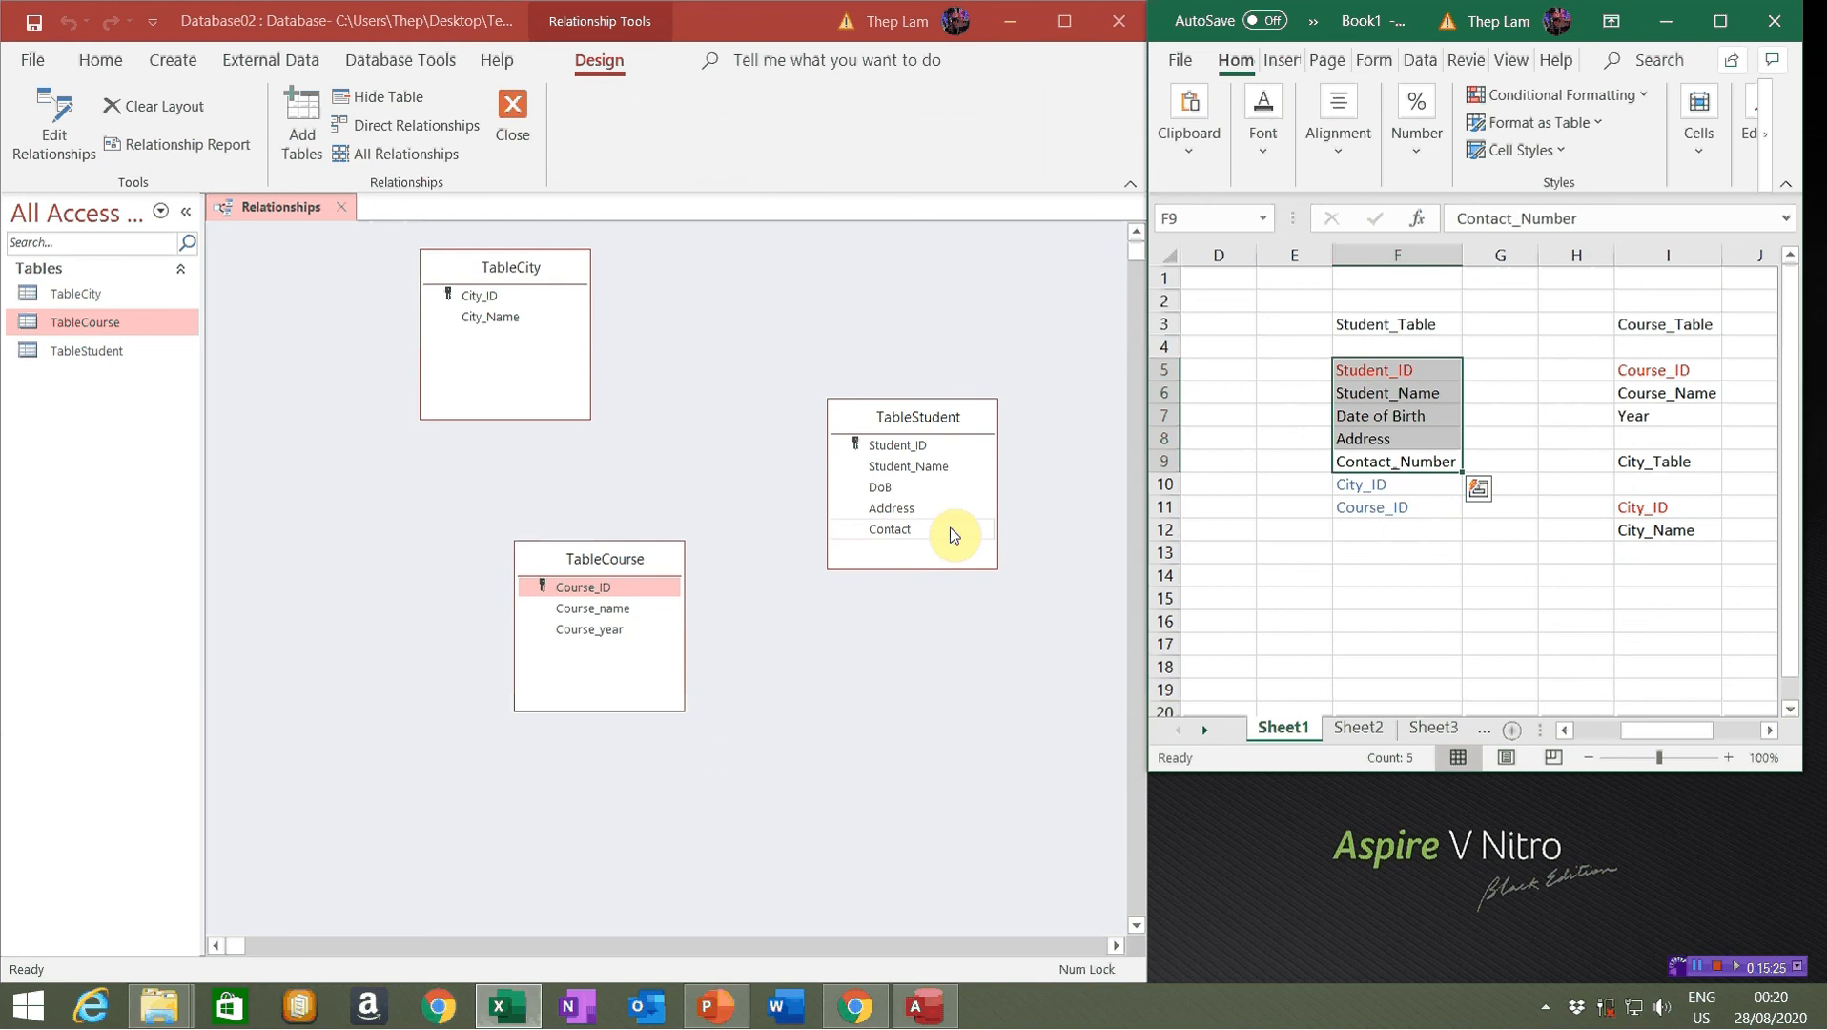
drag(921, 420, 906, 339)
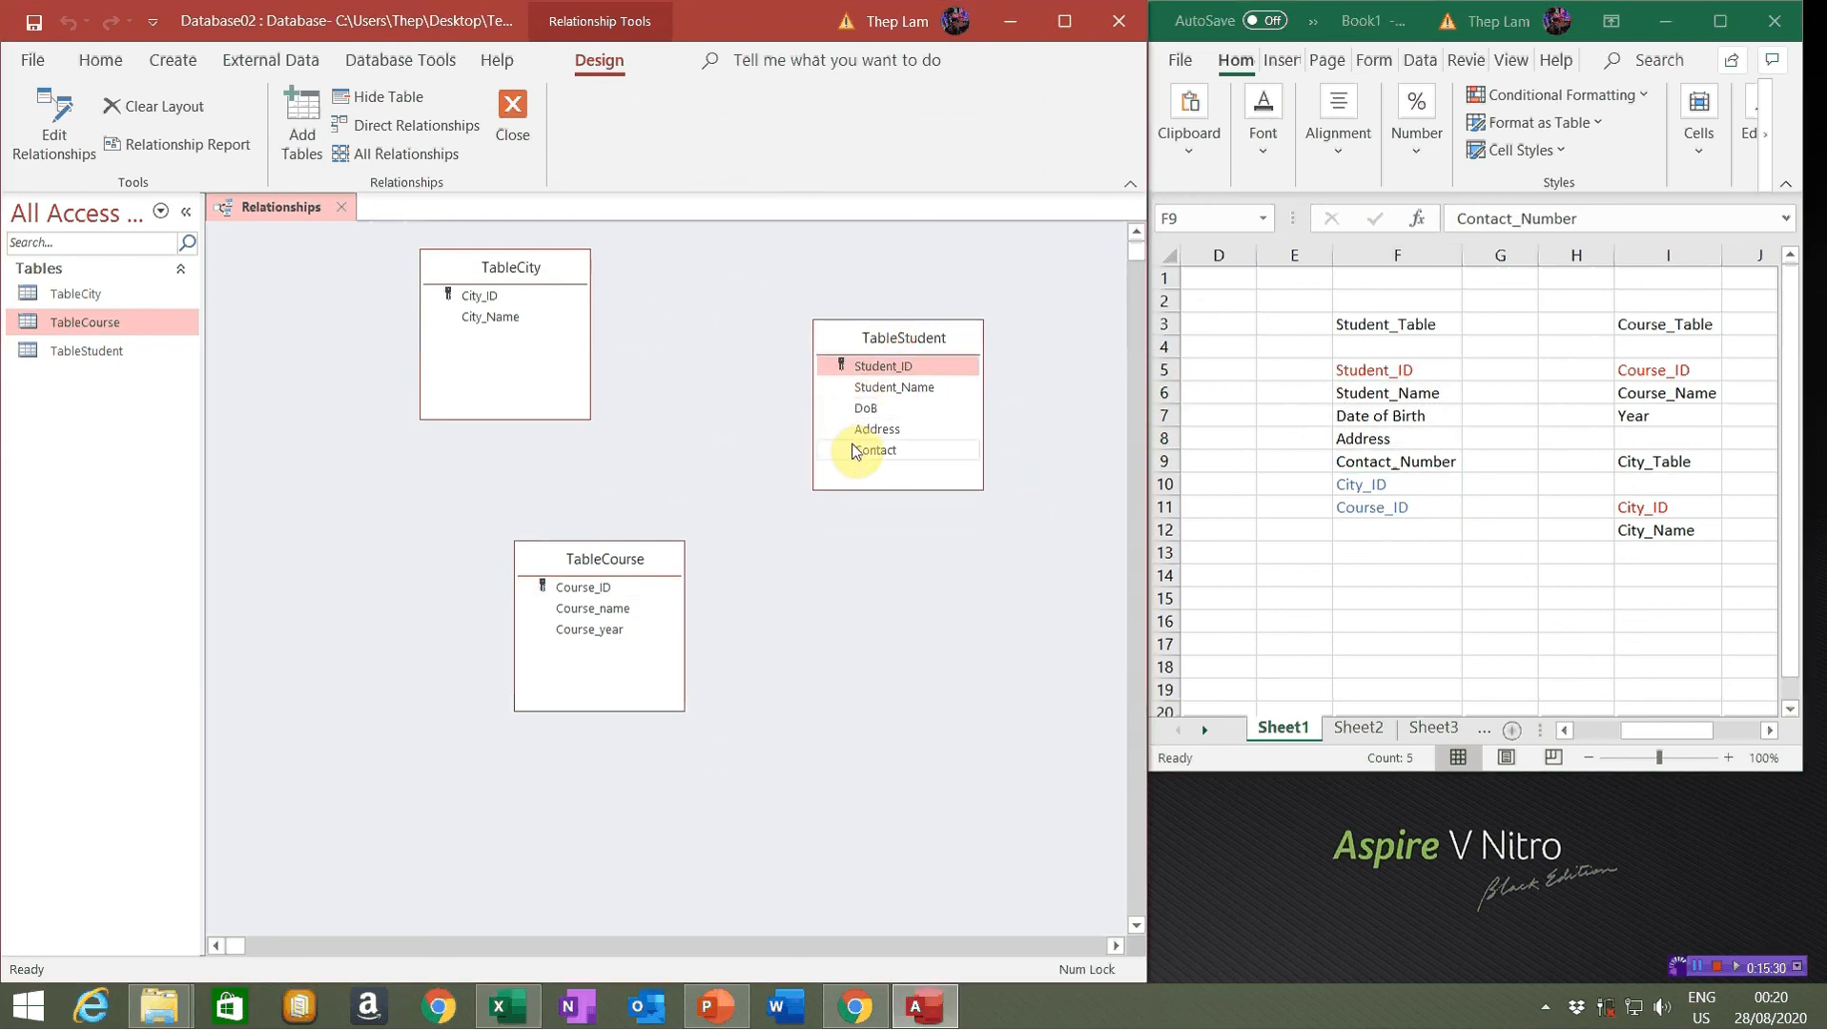
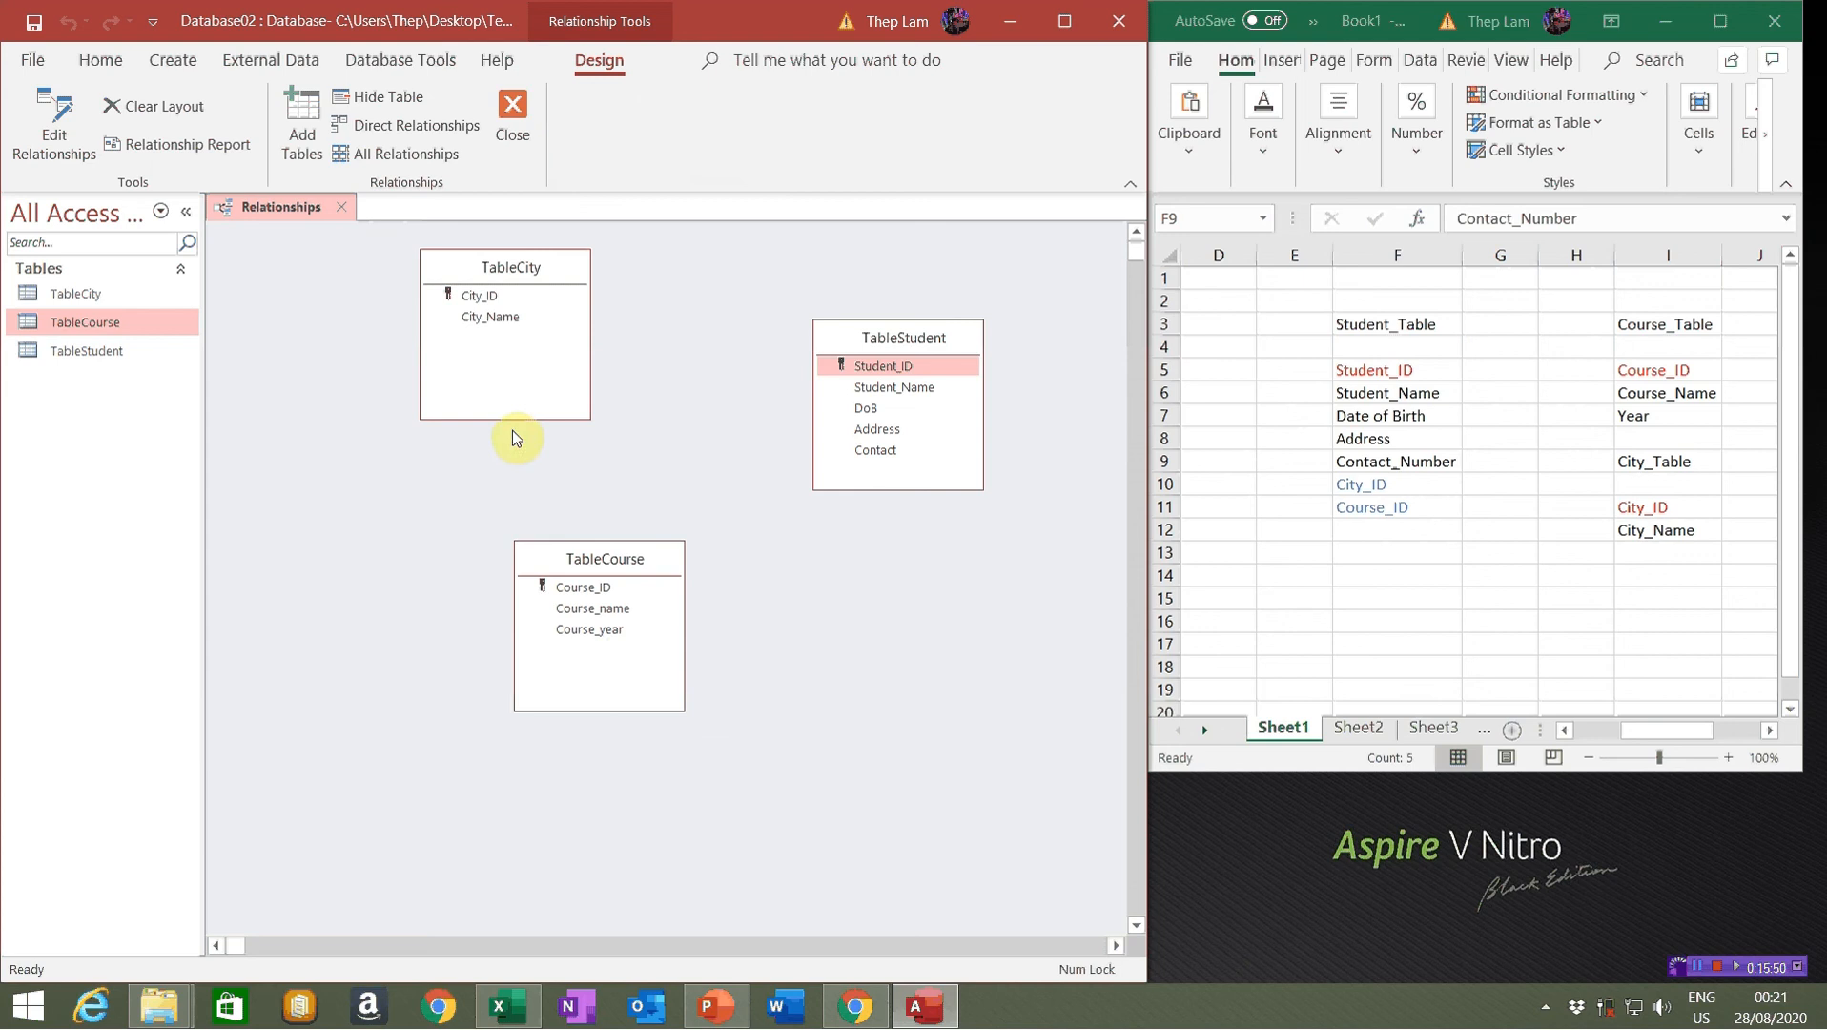
drag(1362, 484, 1366, 515)
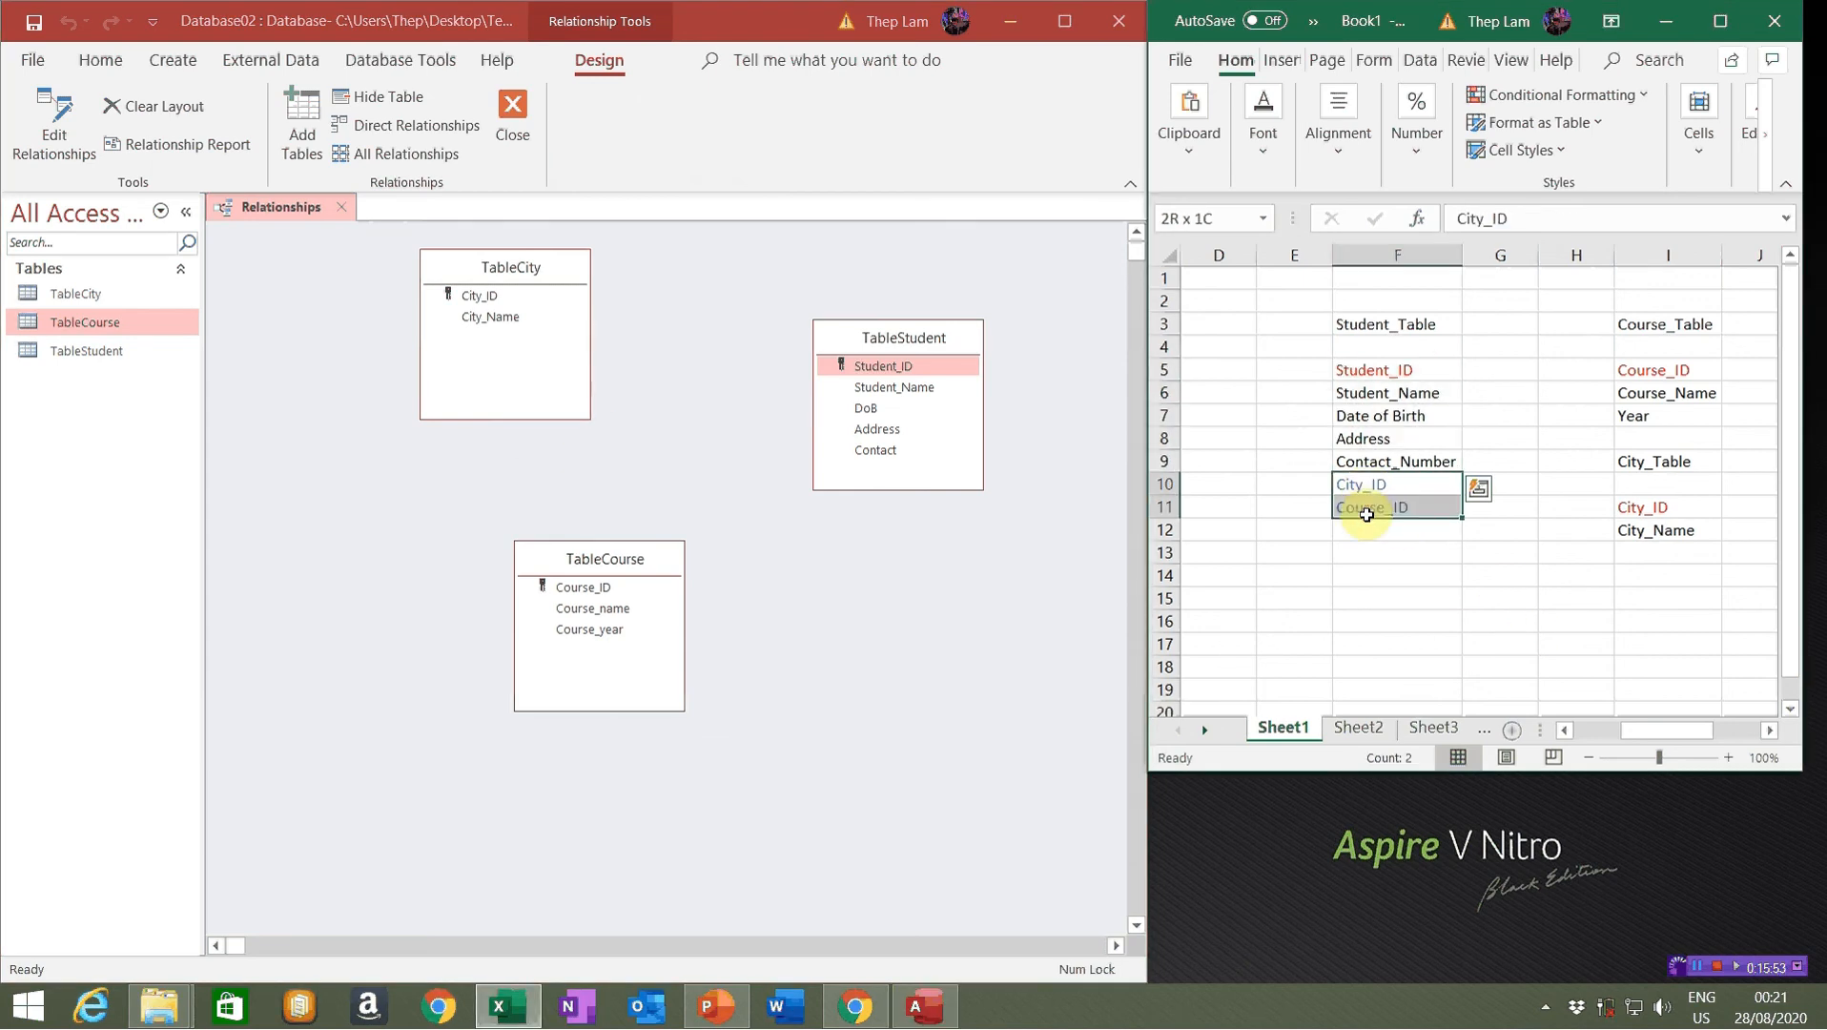
drag(1379, 326, 1394, 515)
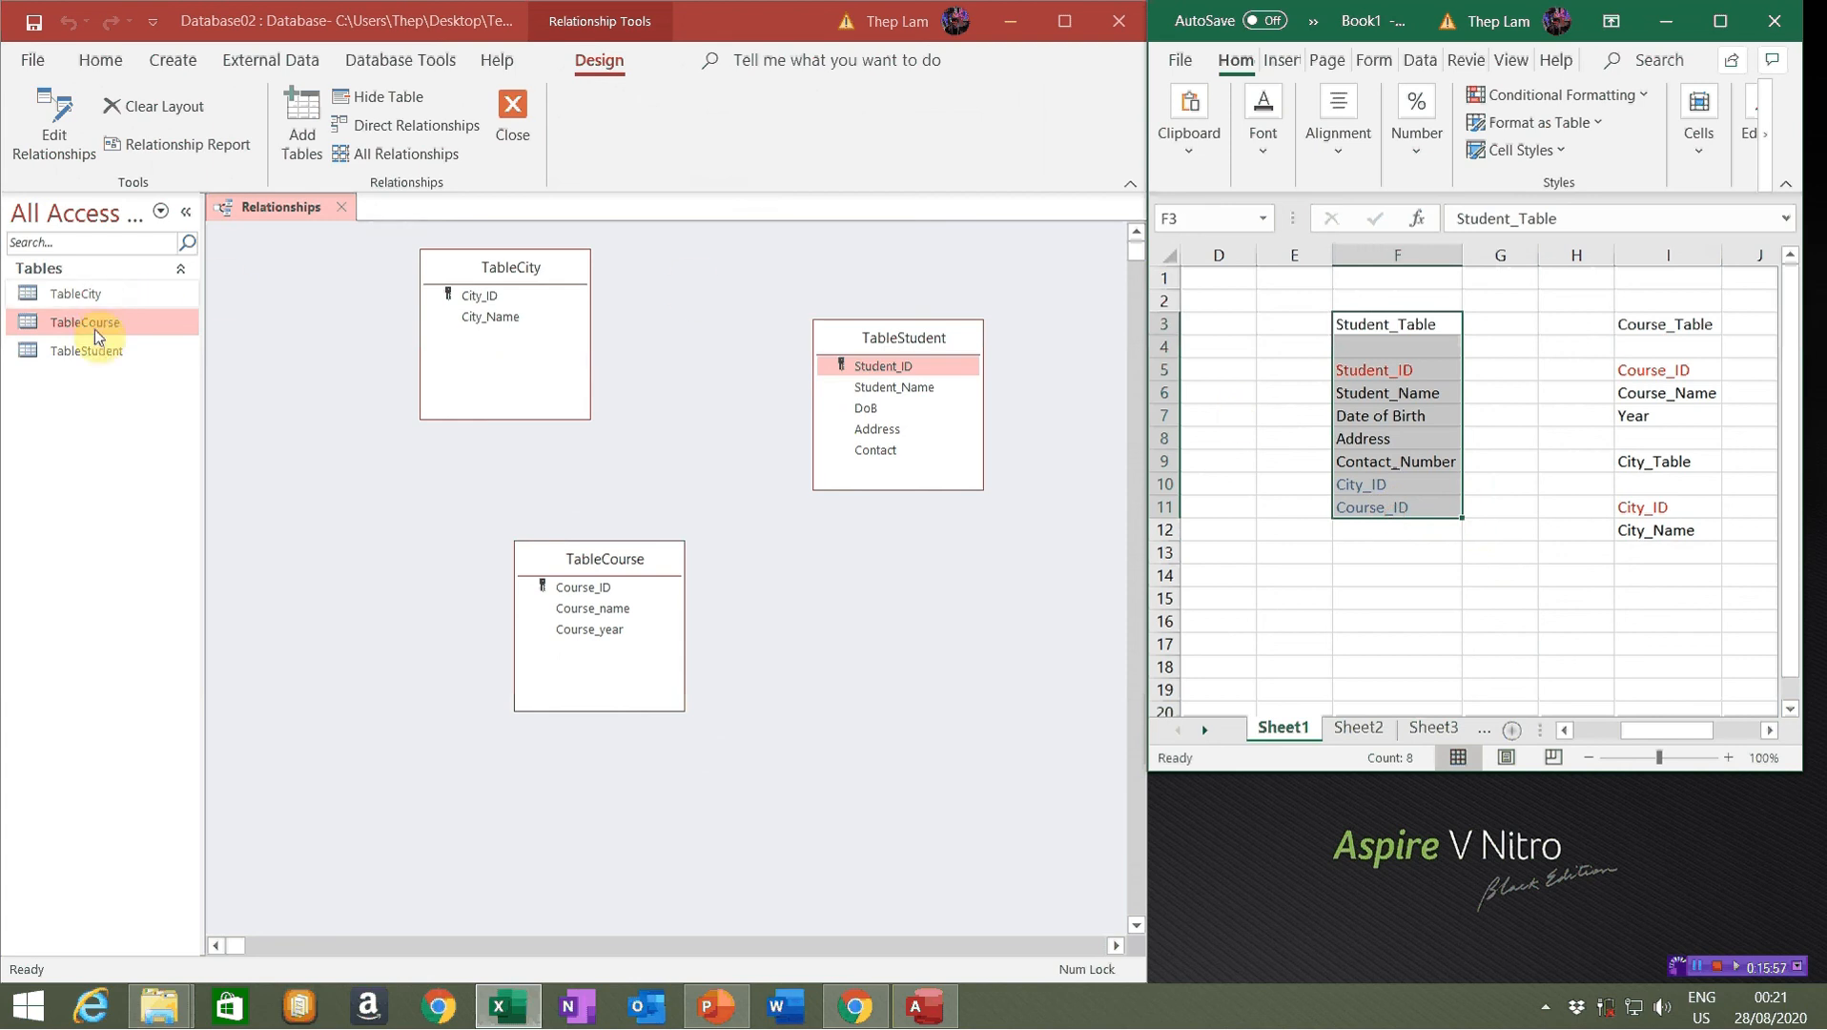
Close the Relationships window without saving its layout and open TableStudent in Design View
click(342, 208)
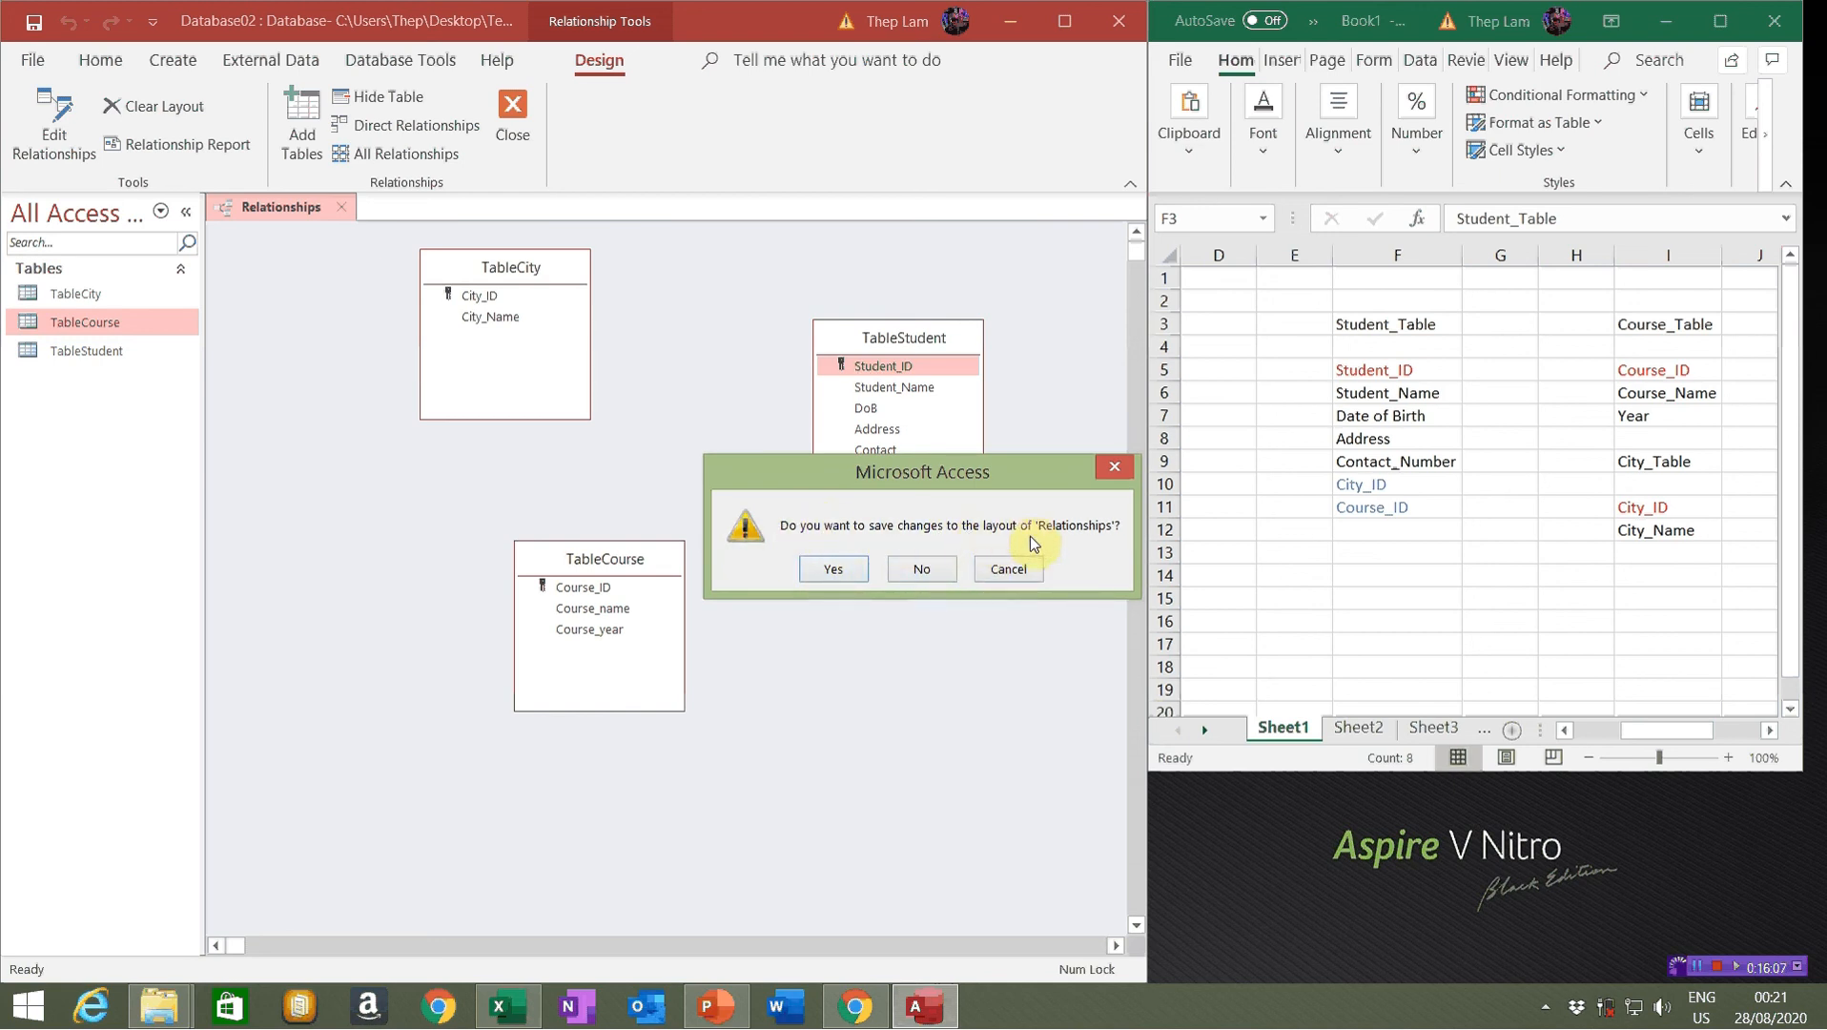
click(919, 575)
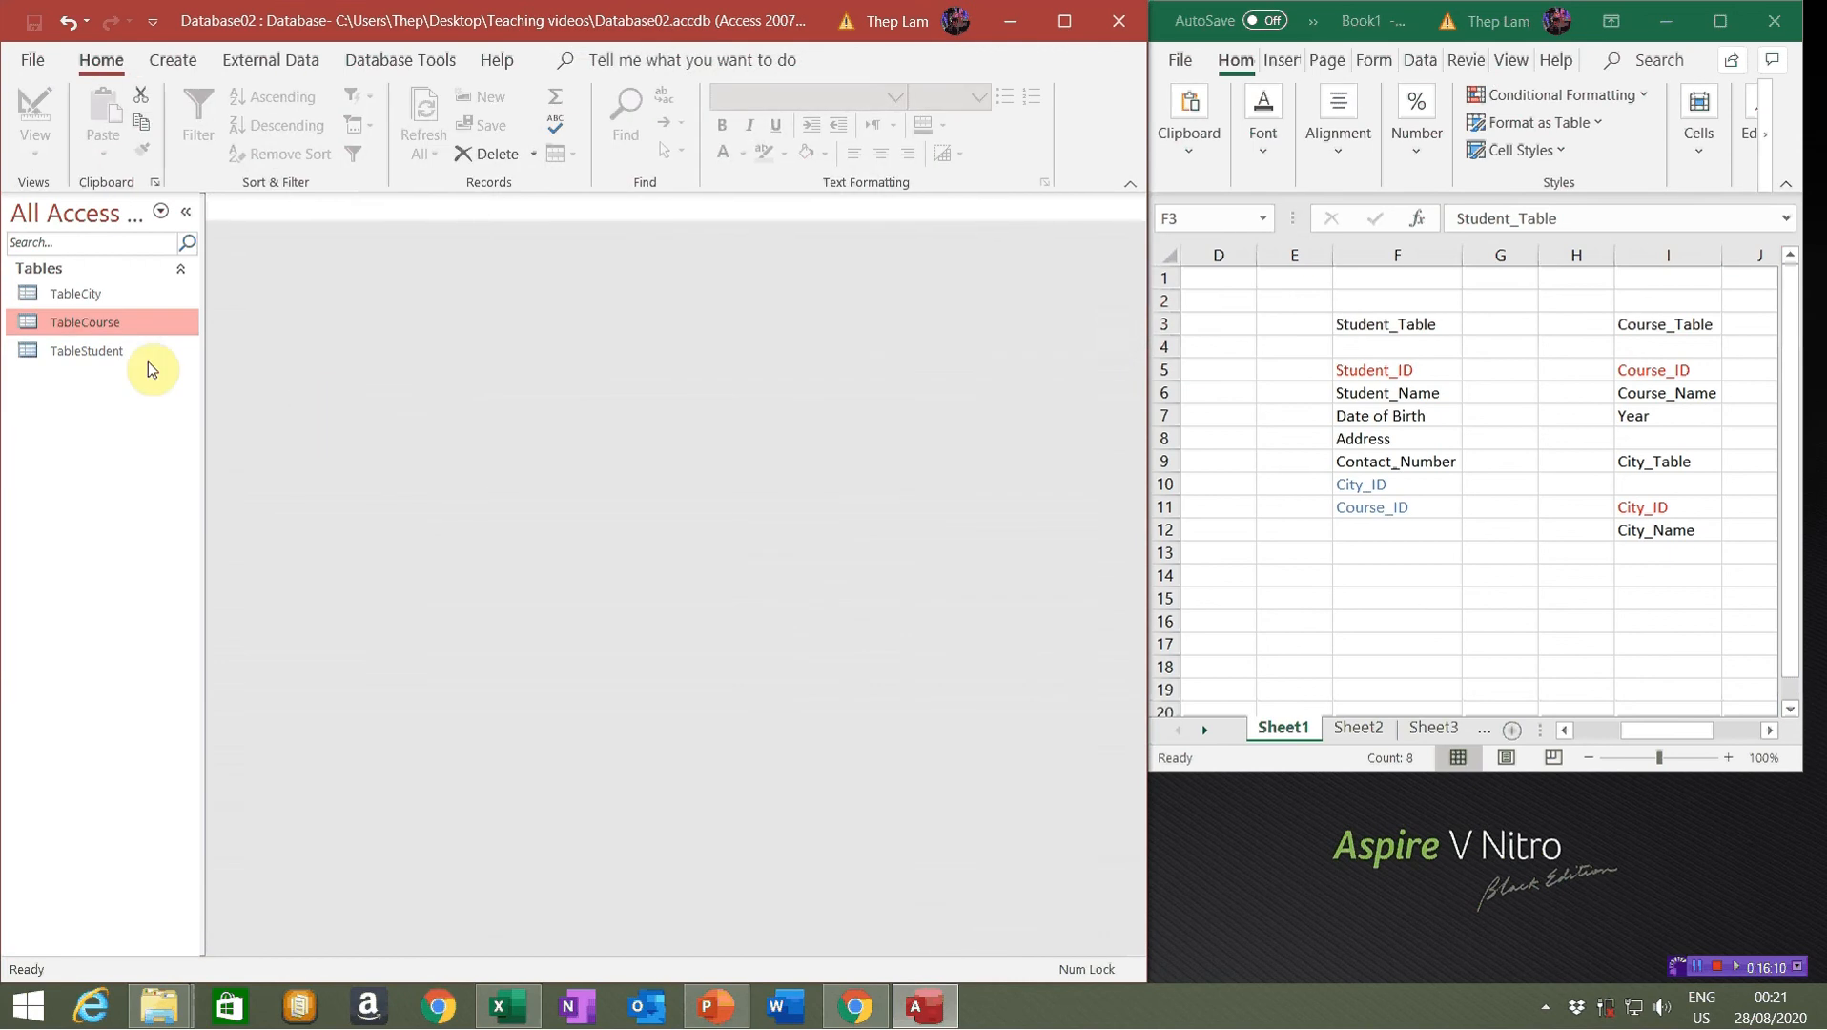
double_click(68, 355)
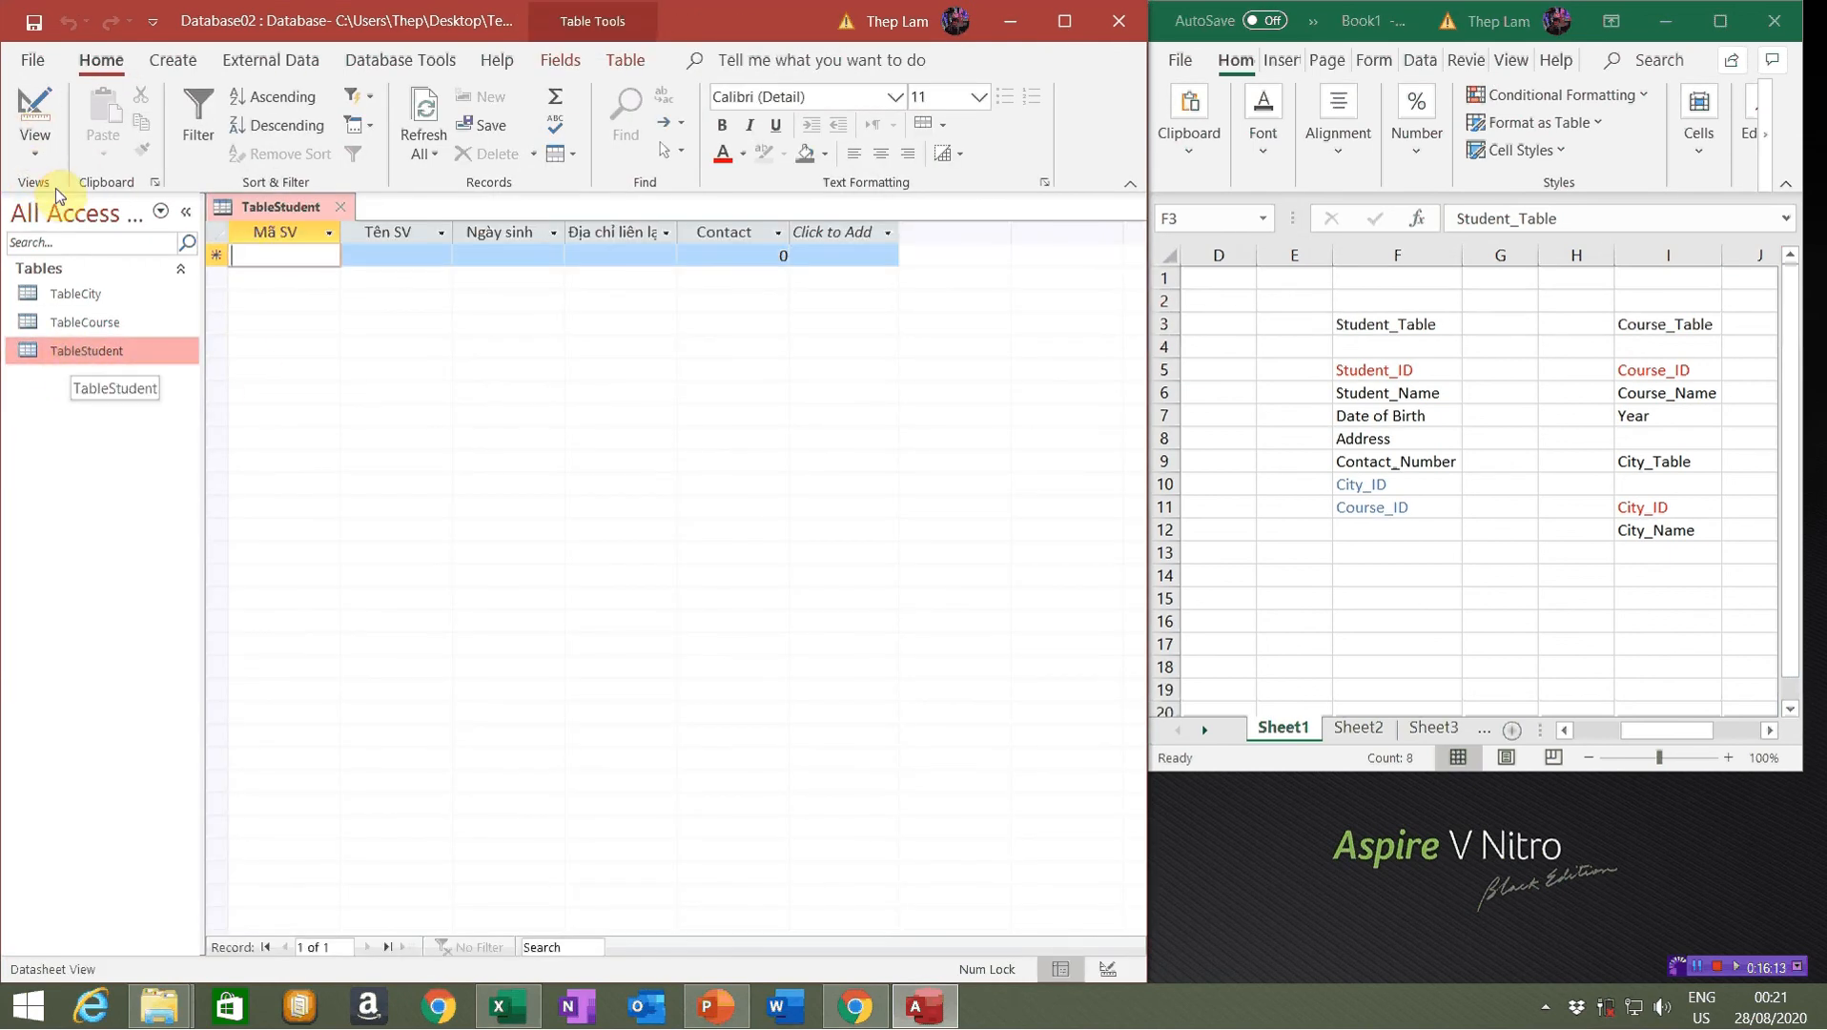
click(33, 153)
click(123, 251)
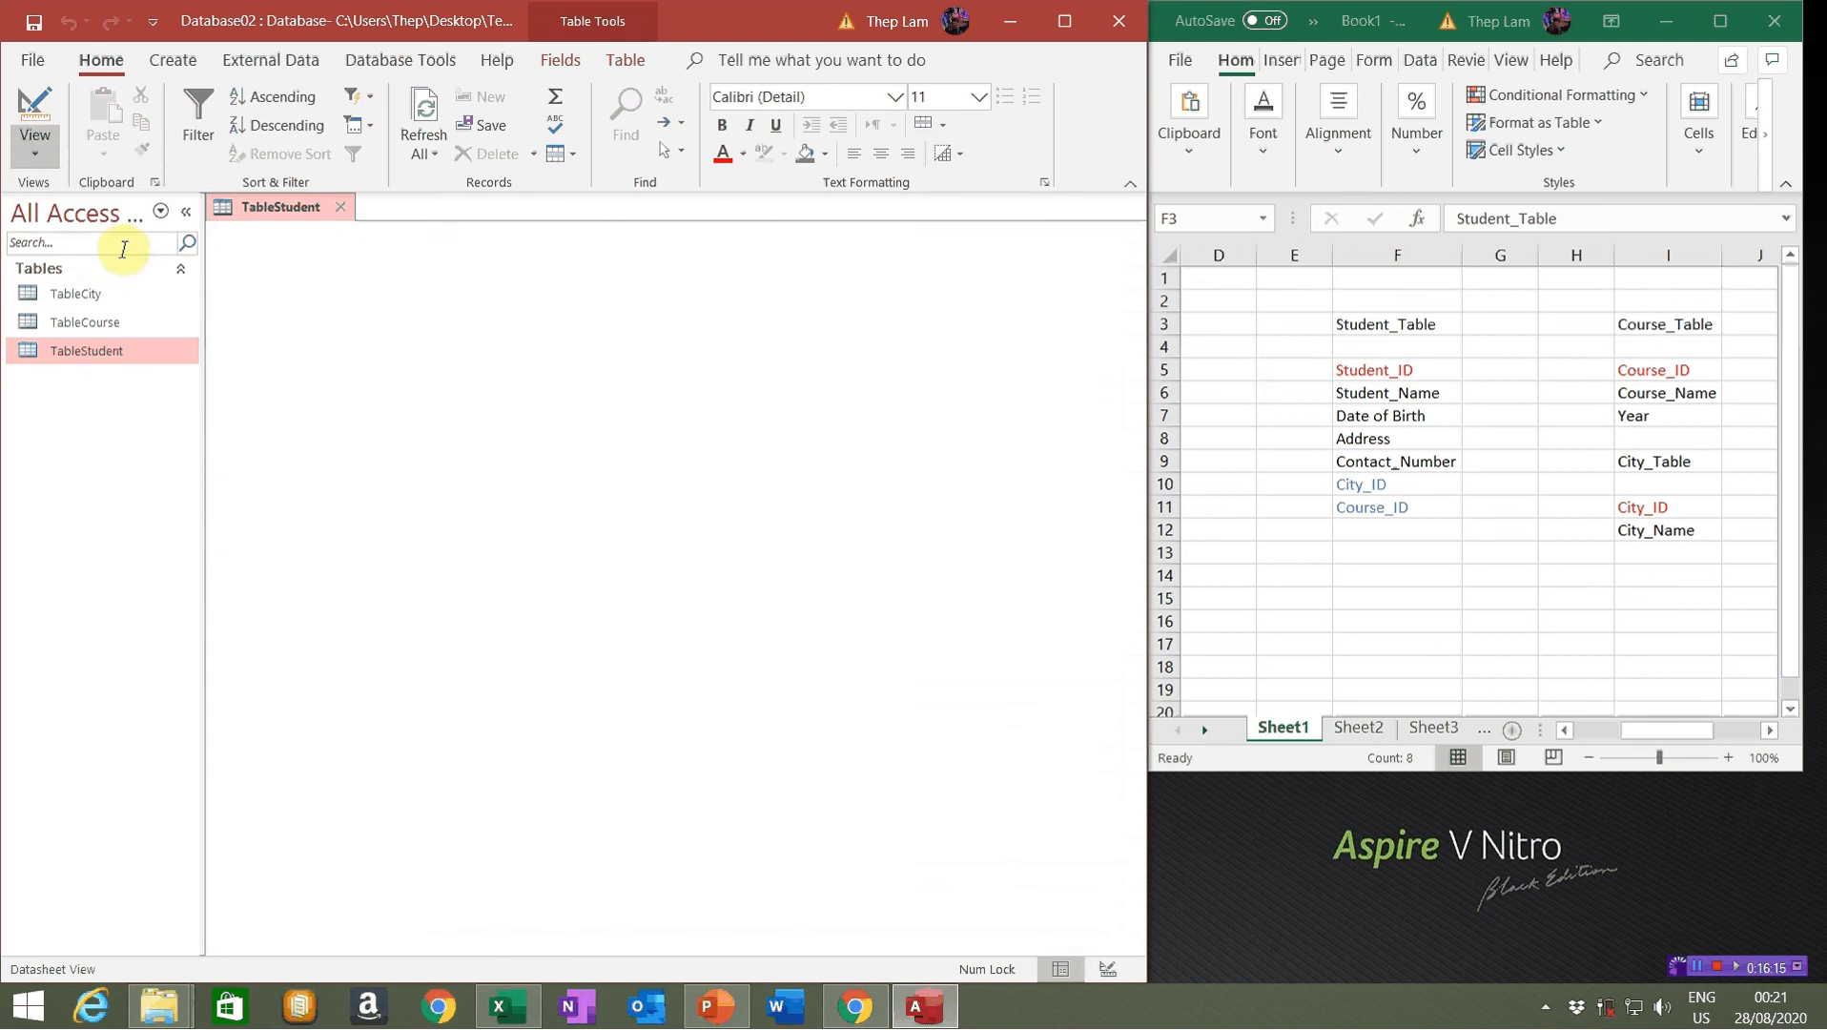
Add a Course_ID field to TableStudent as Short Text with a field size of 6
click(251, 360)
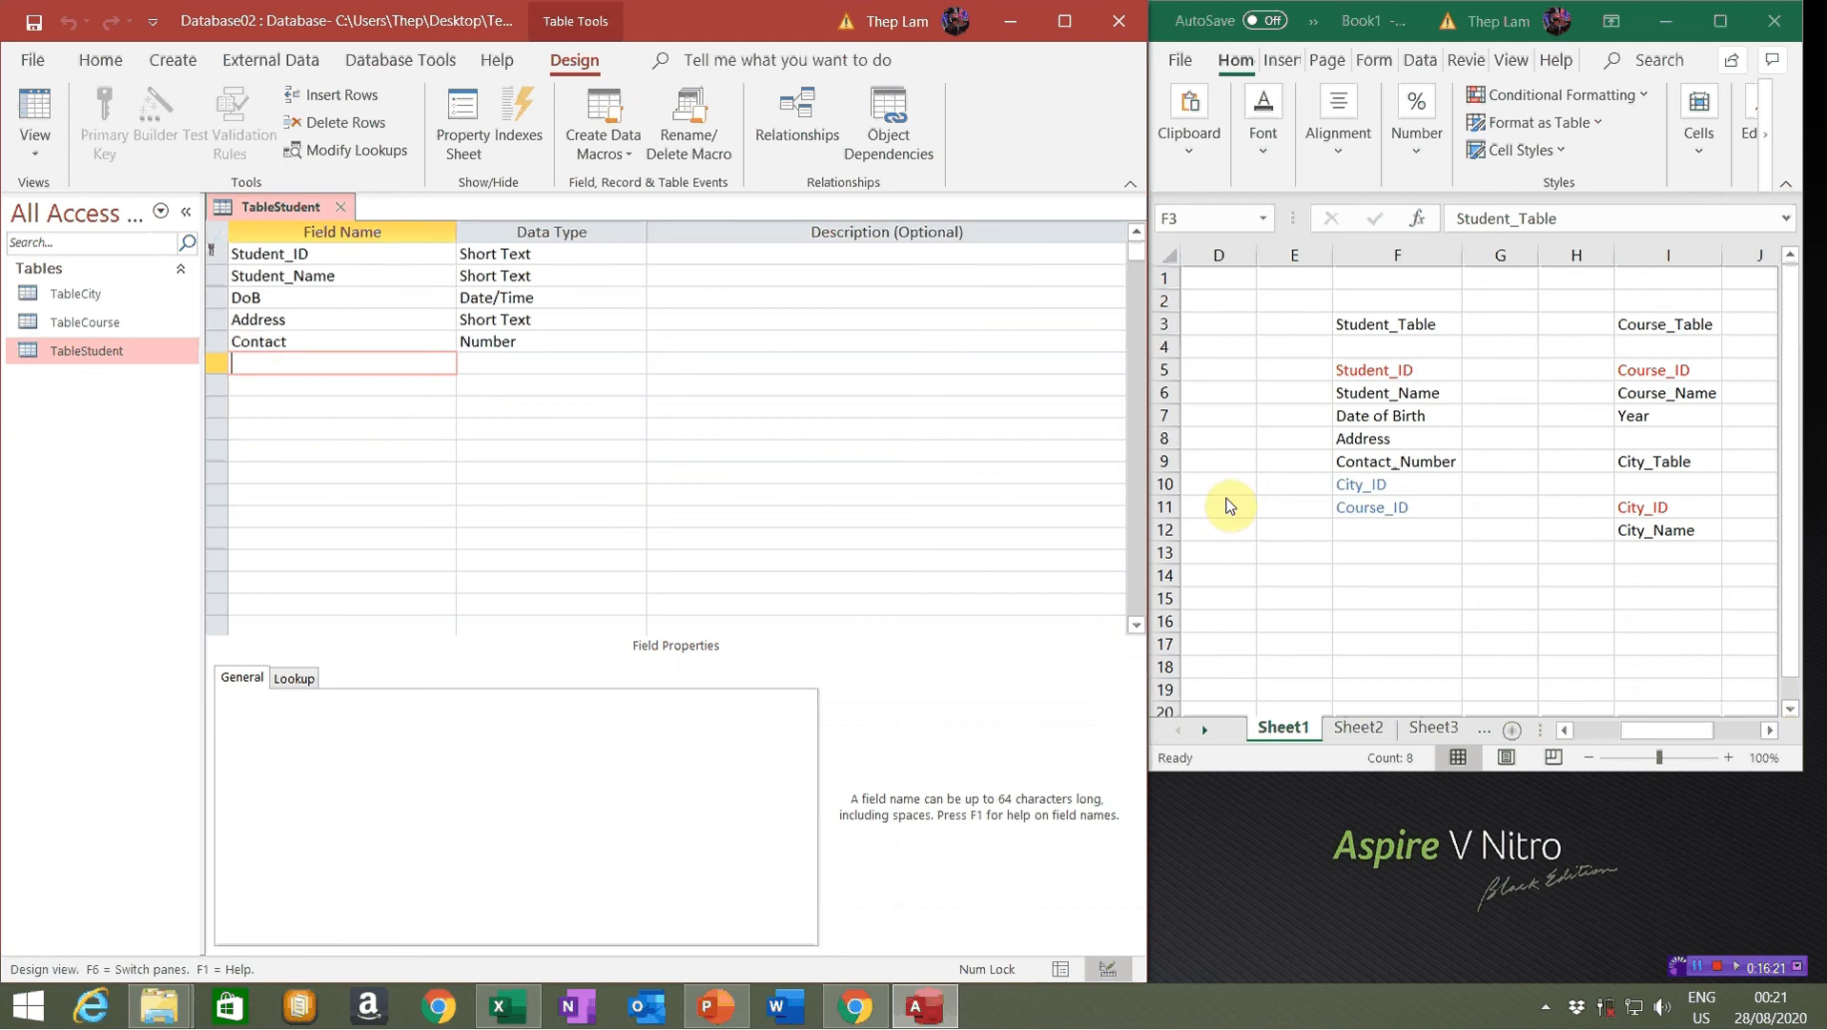
text(Course_ID)
click(568, 361)
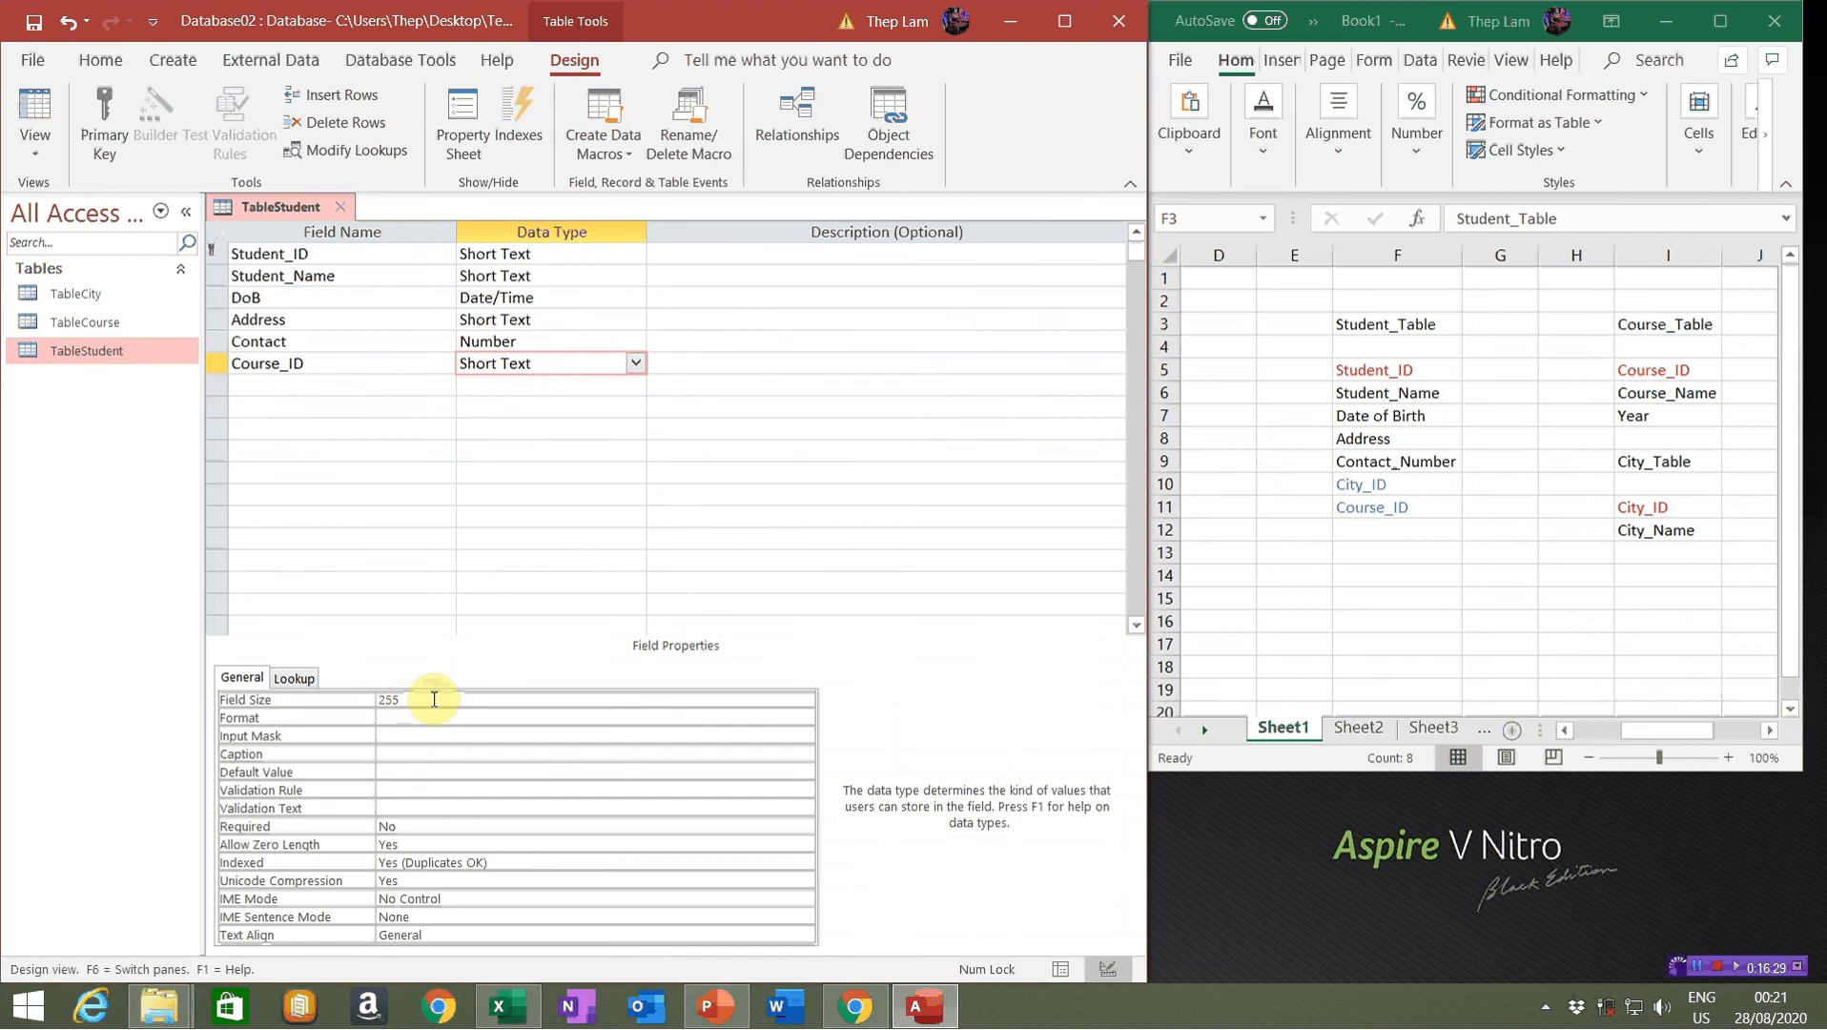
drag(434, 699, 374, 697)
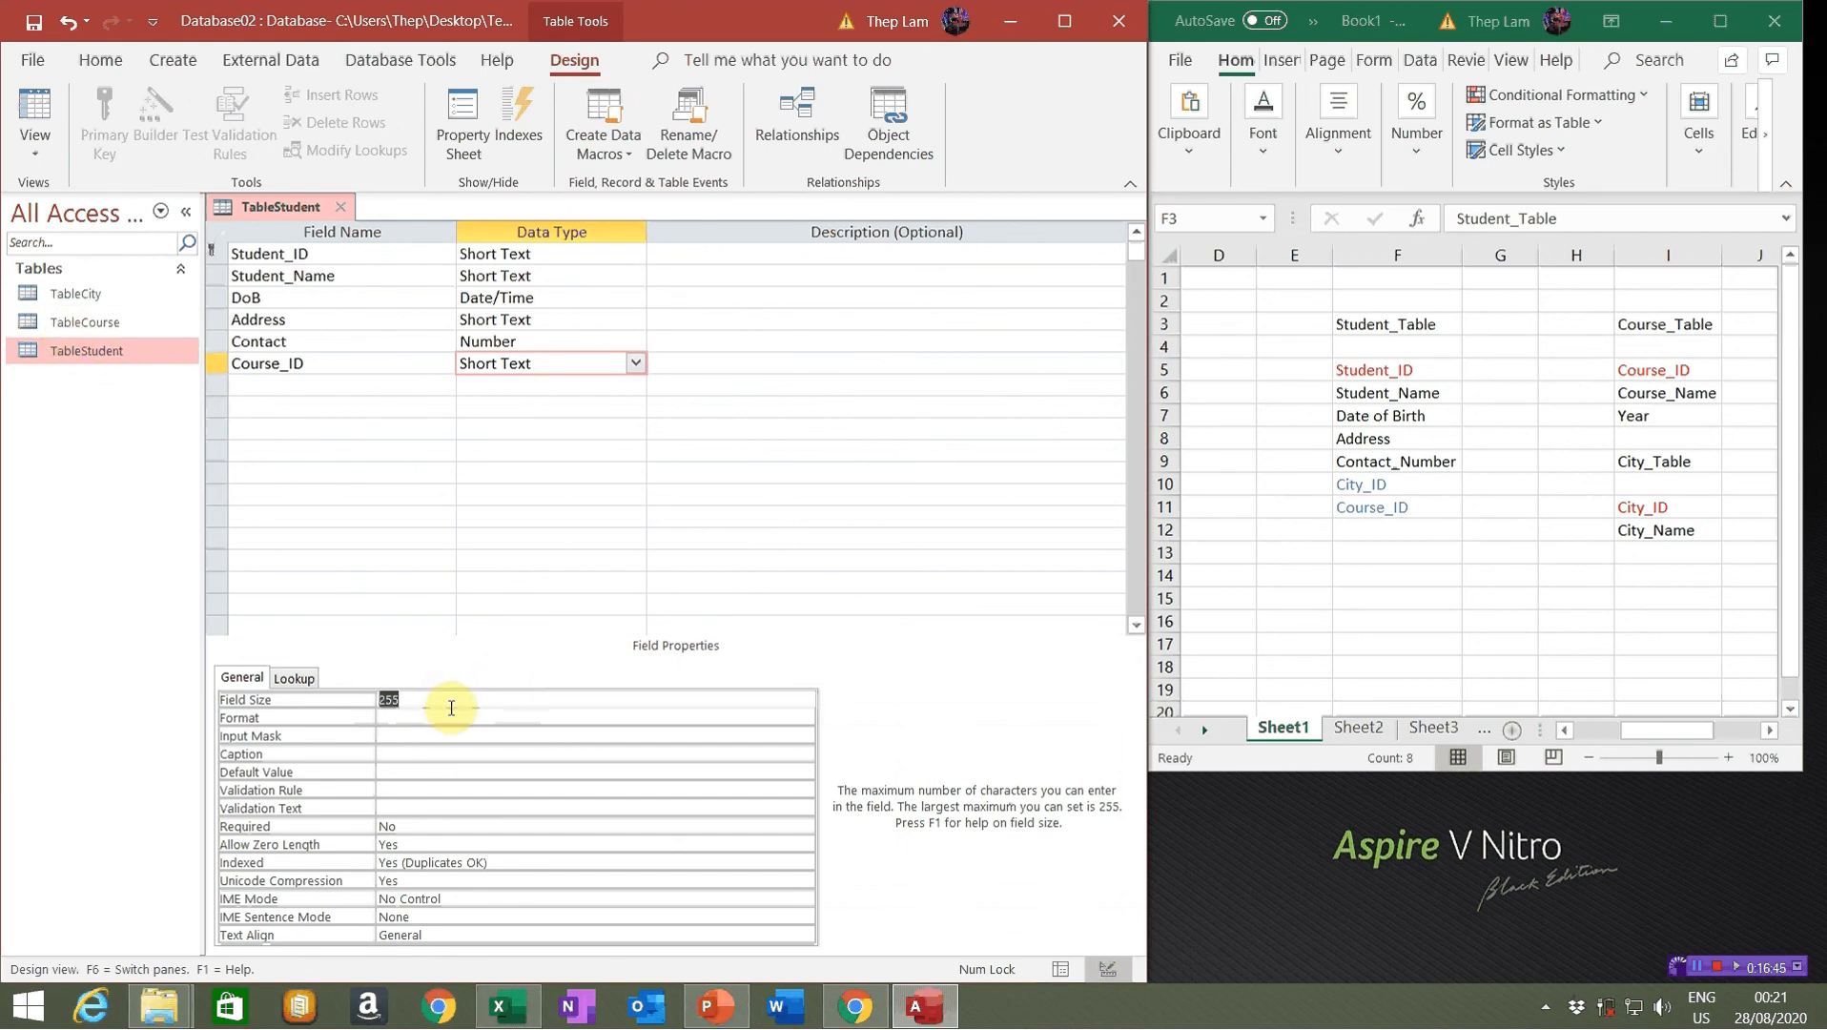
text(6)
Add a City_ID field to TableStudent as Short Text with a field size of 6 and save the table
click(322, 384)
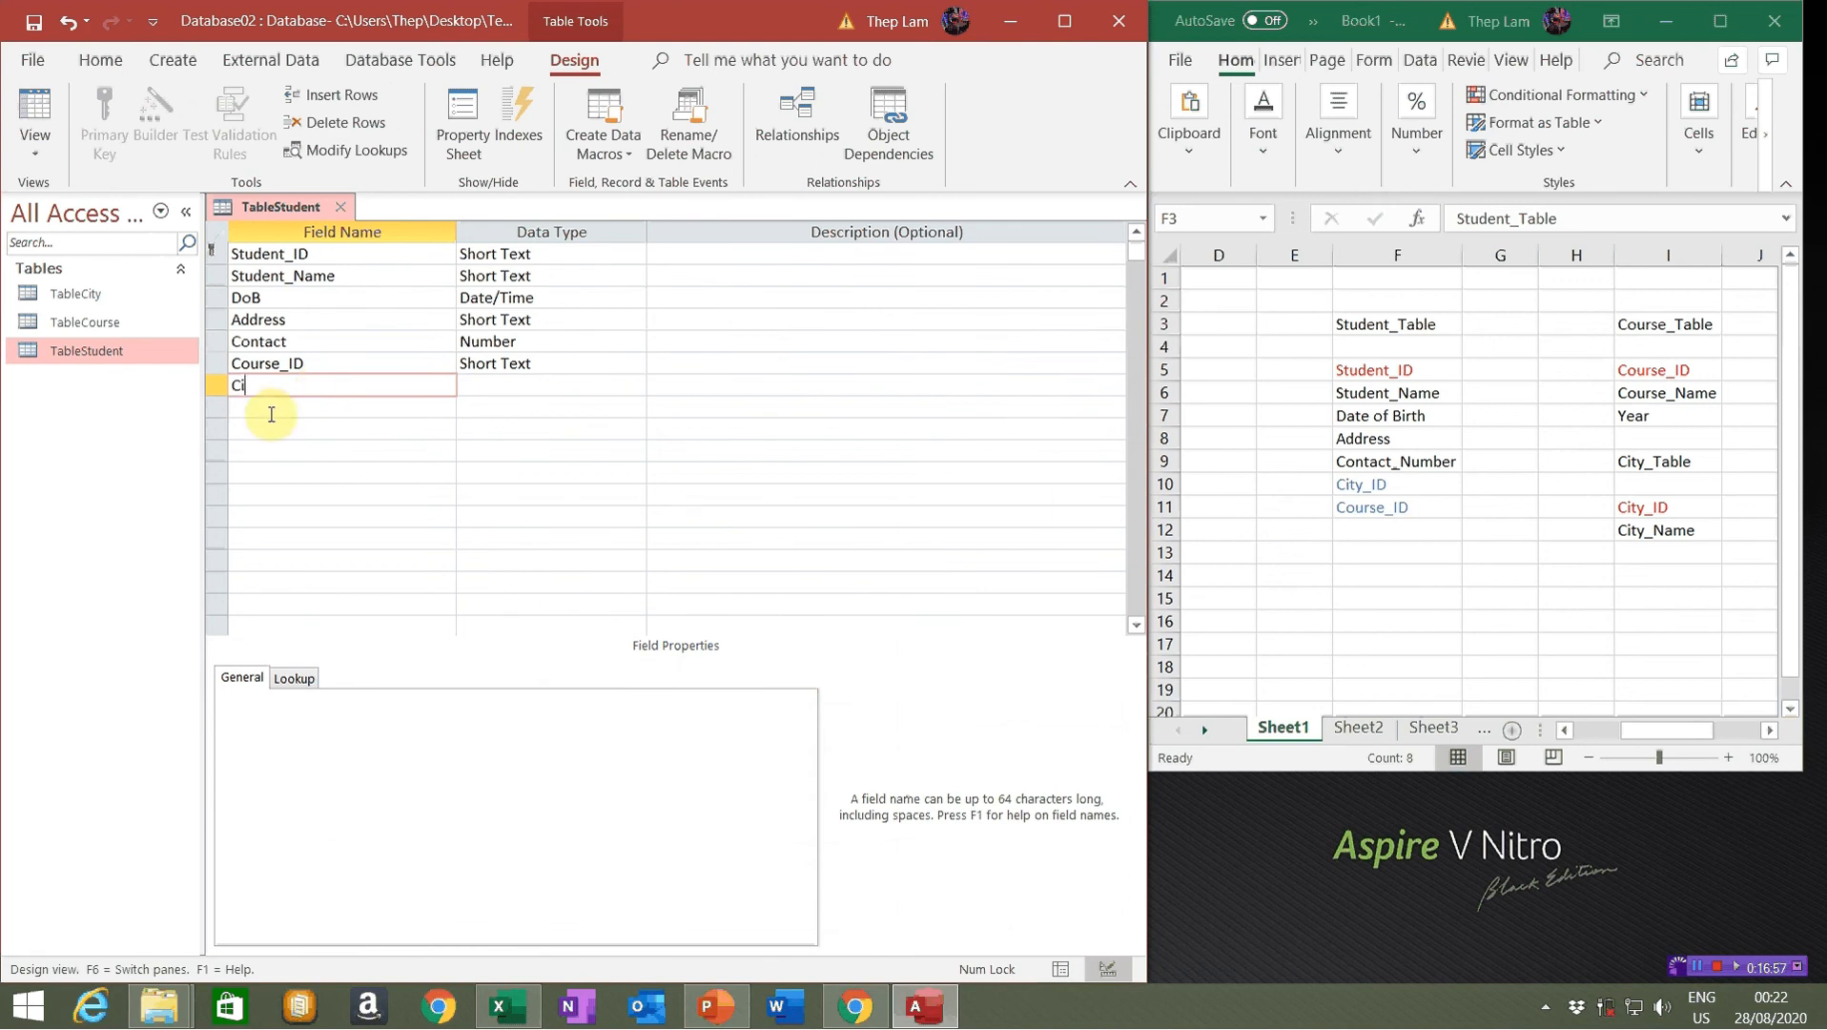
text(City_ID)
click(506, 391)
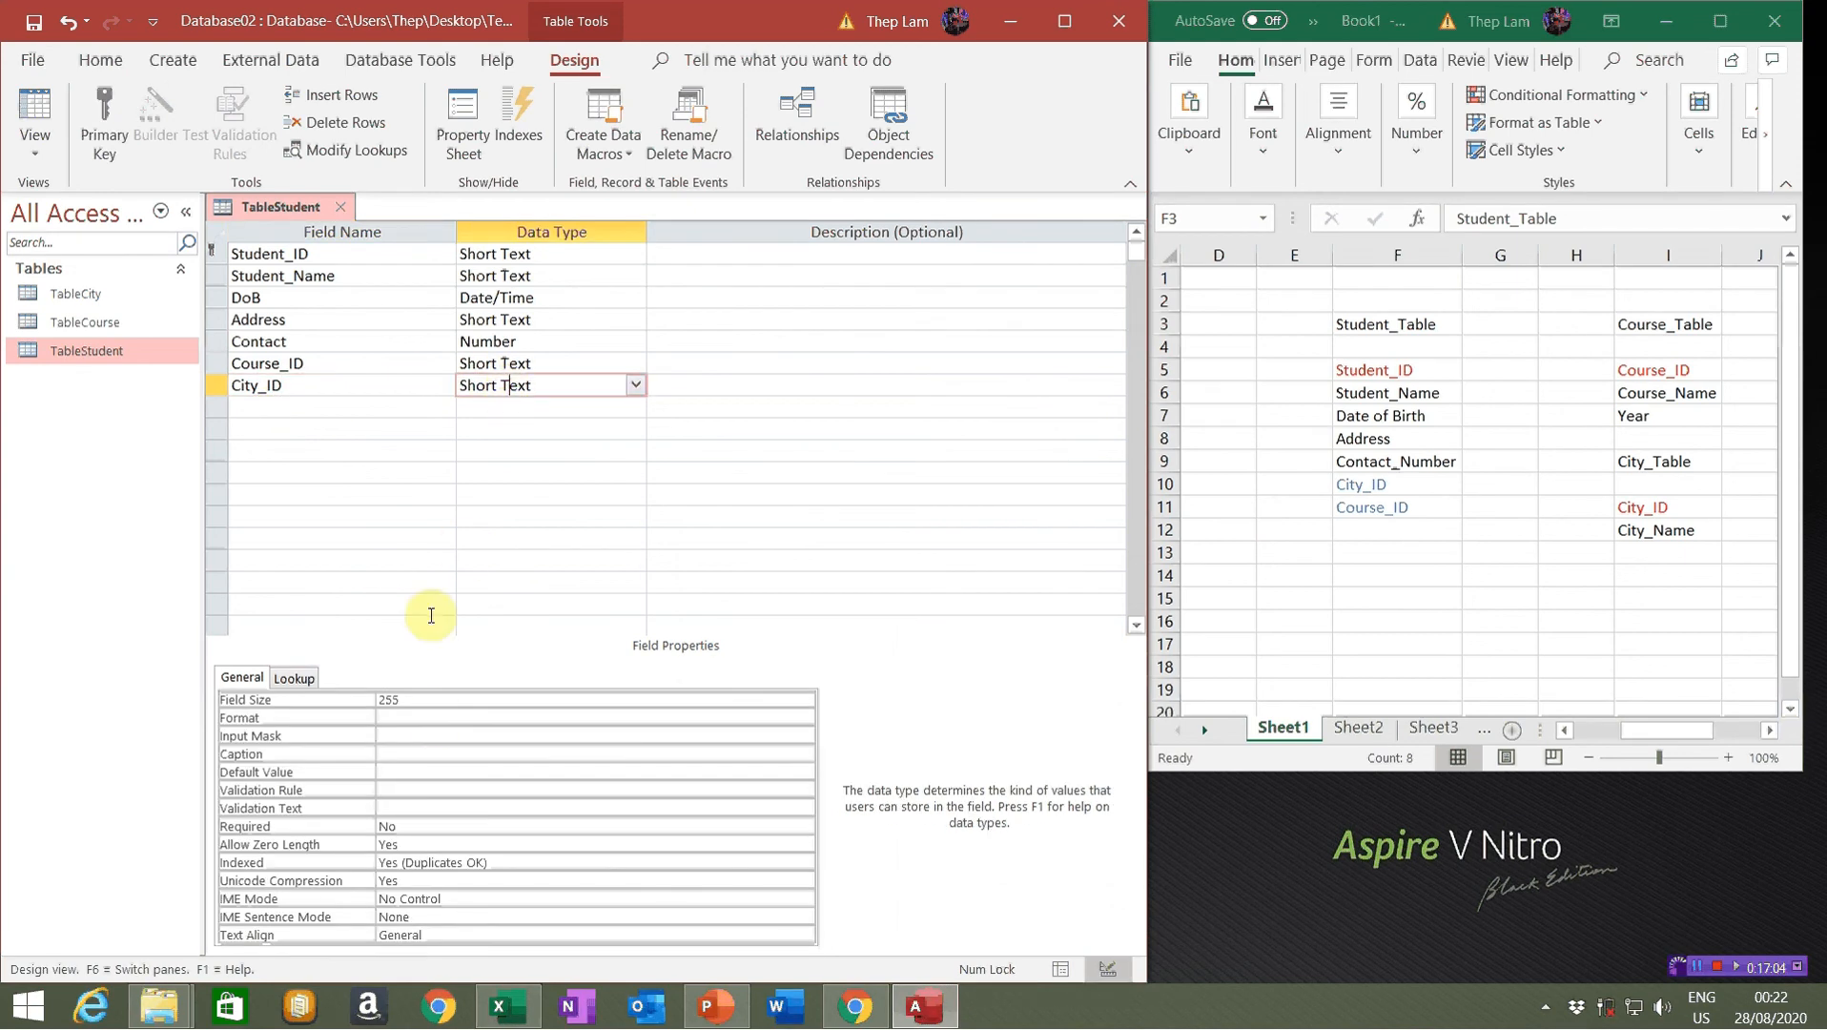
drag(412, 699, 379, 699)
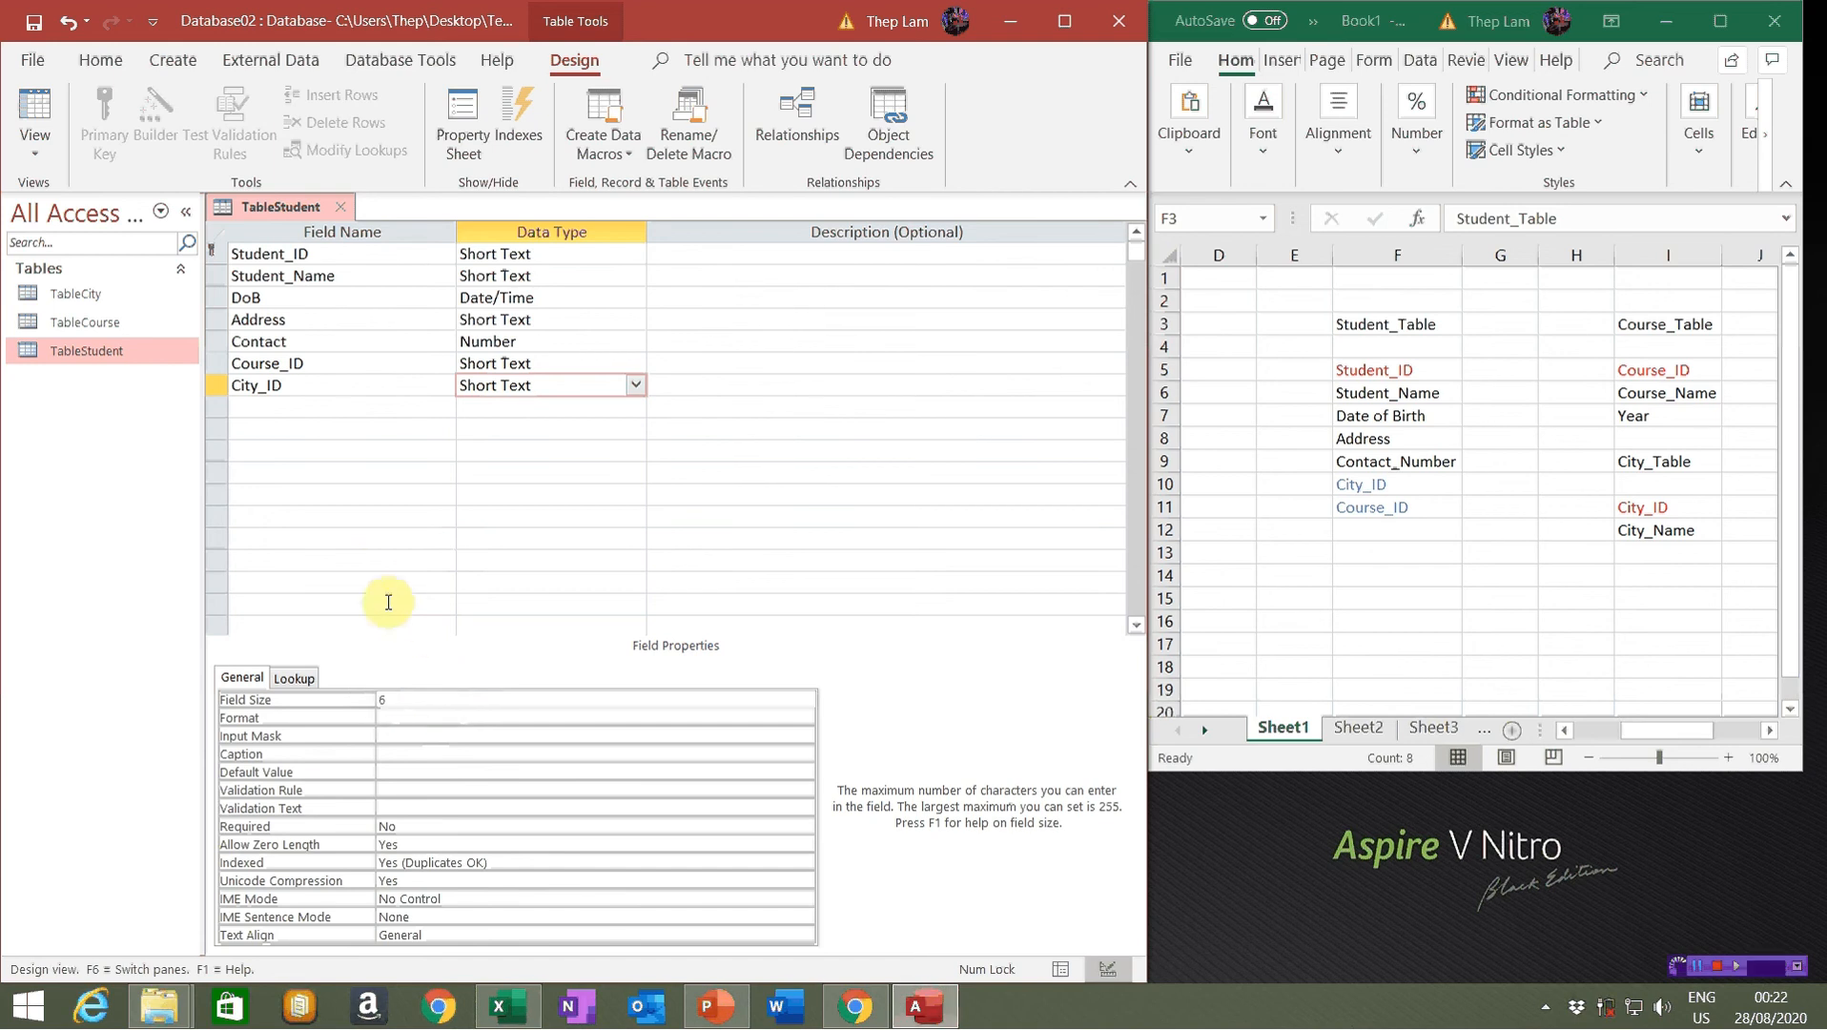
text(6)
click(33, 19)
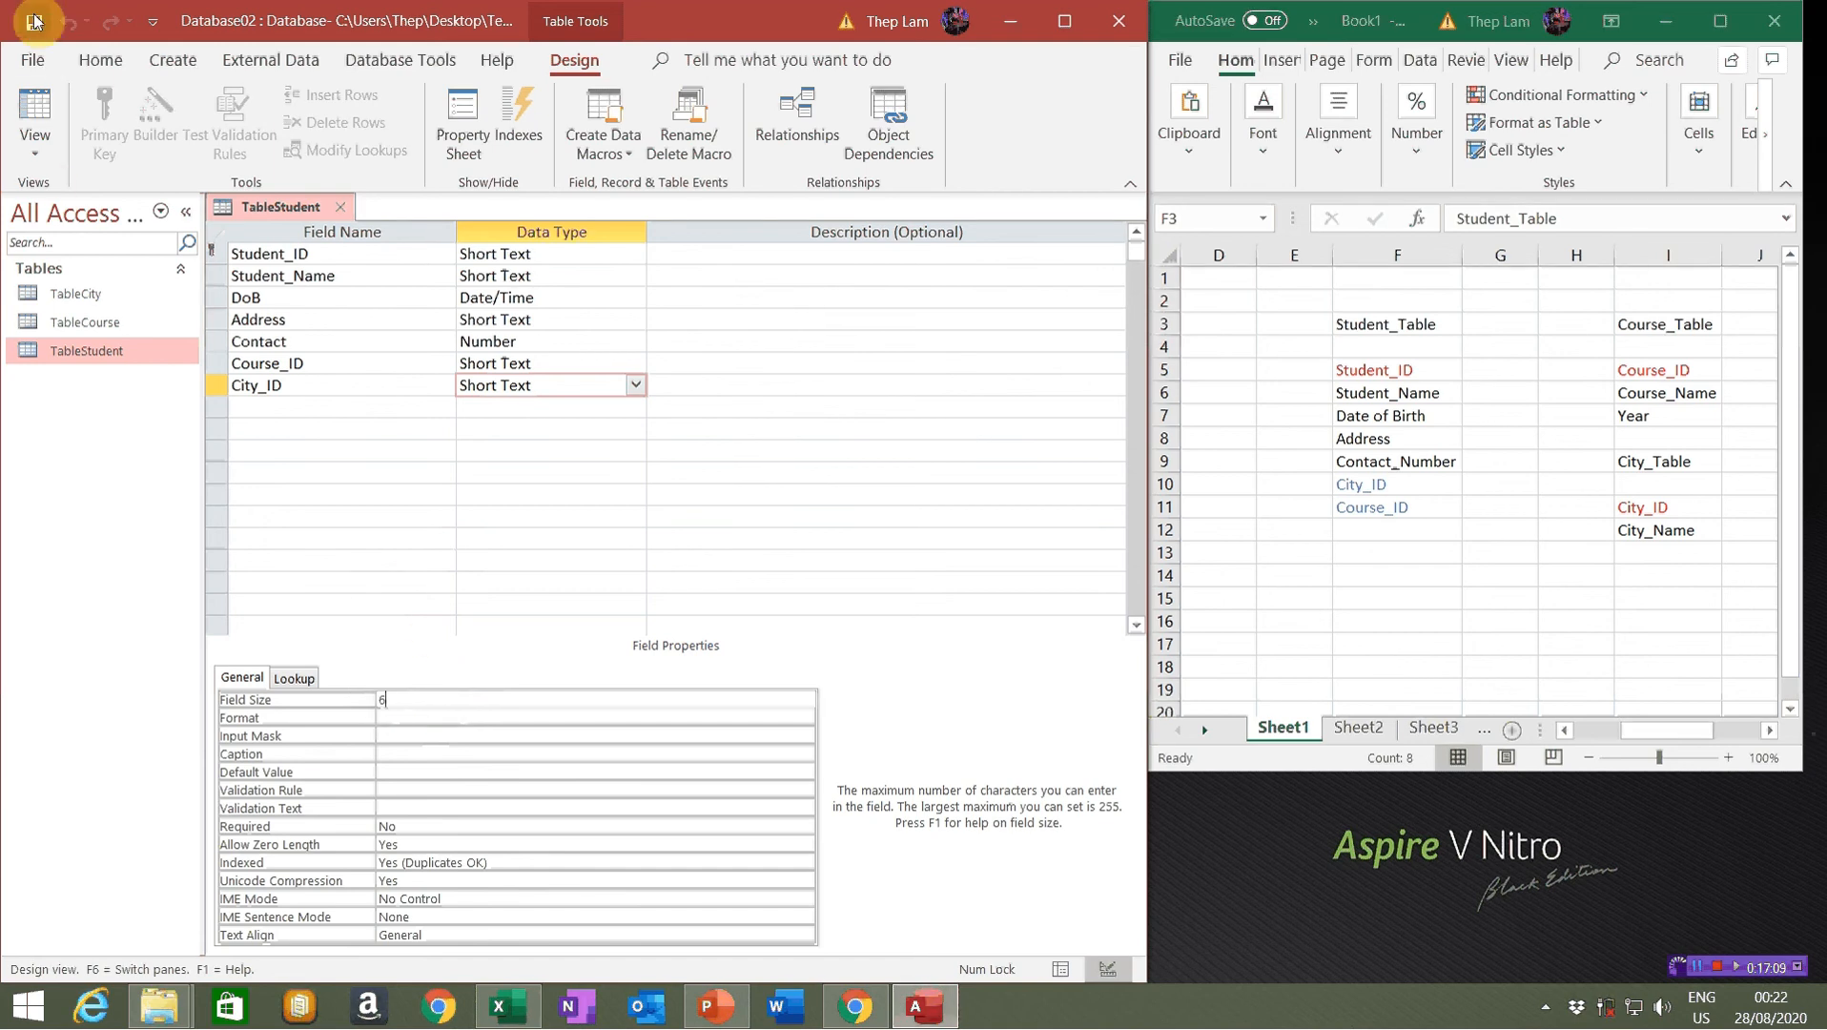
View TableCourse in Datasheet View, then close both TableCourse and TableStudent
double_click(81, 322)
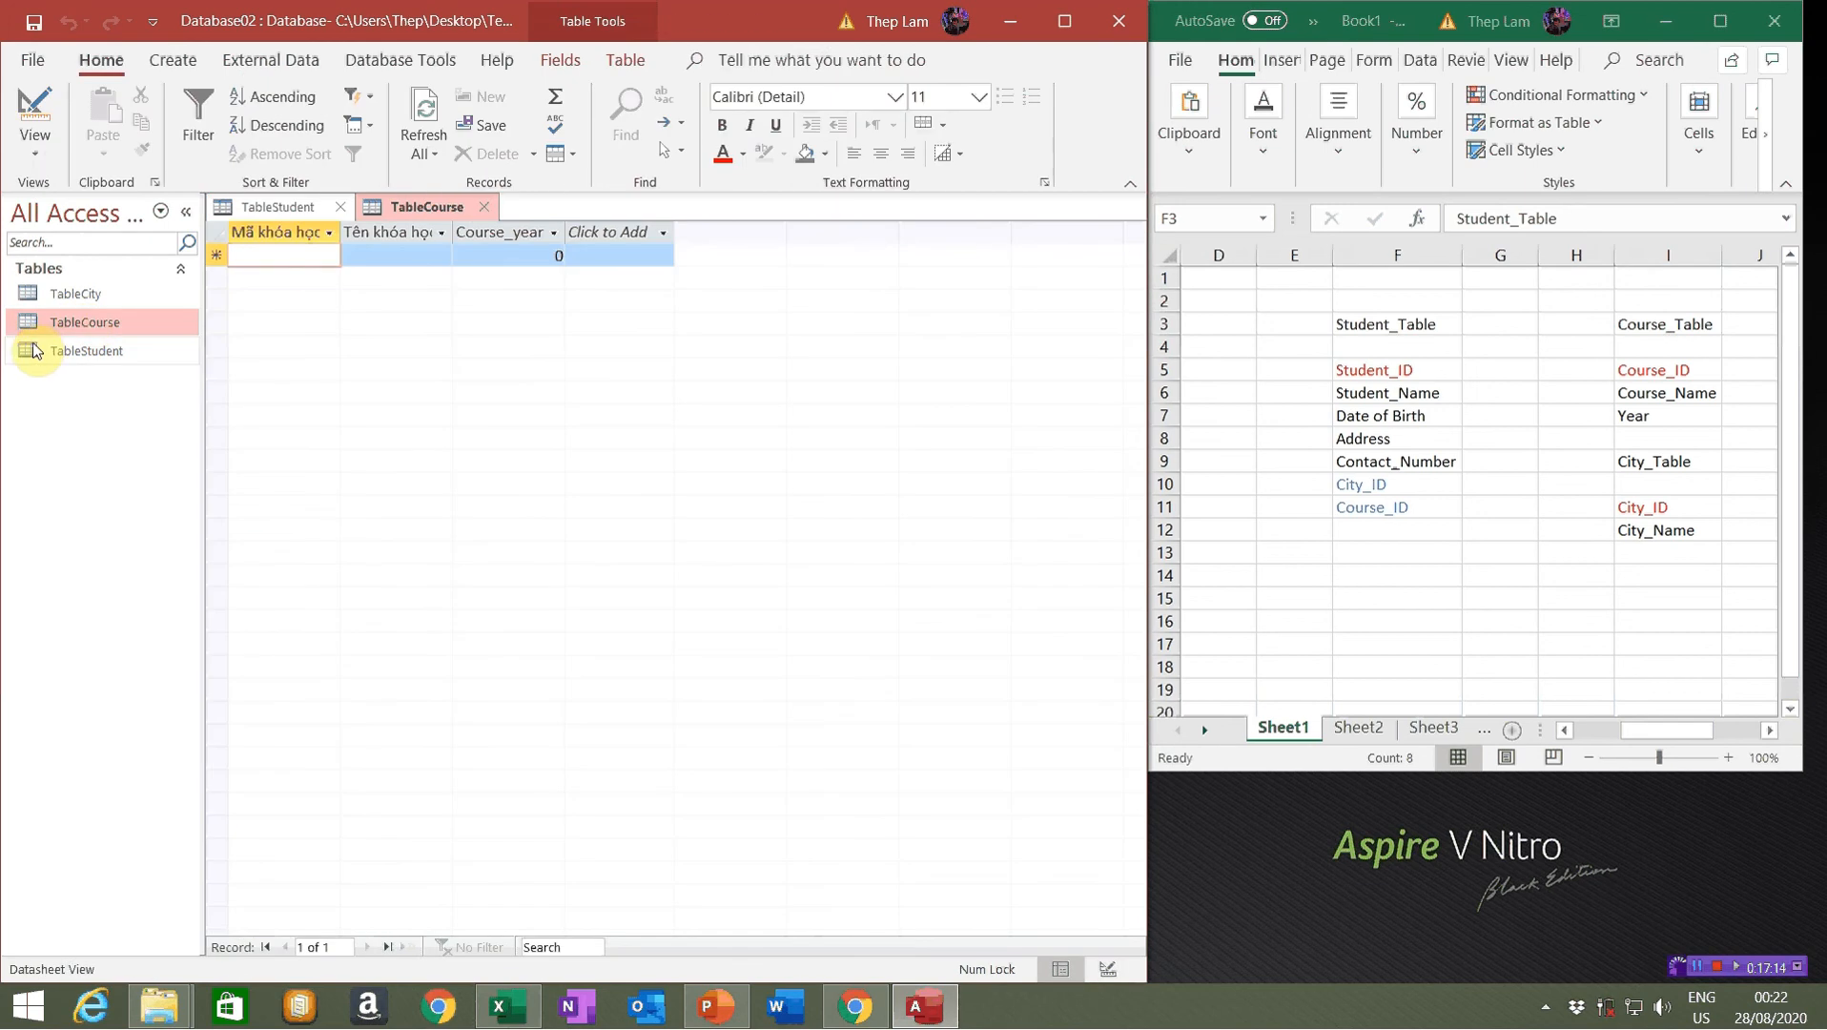
double_click(33, 344)
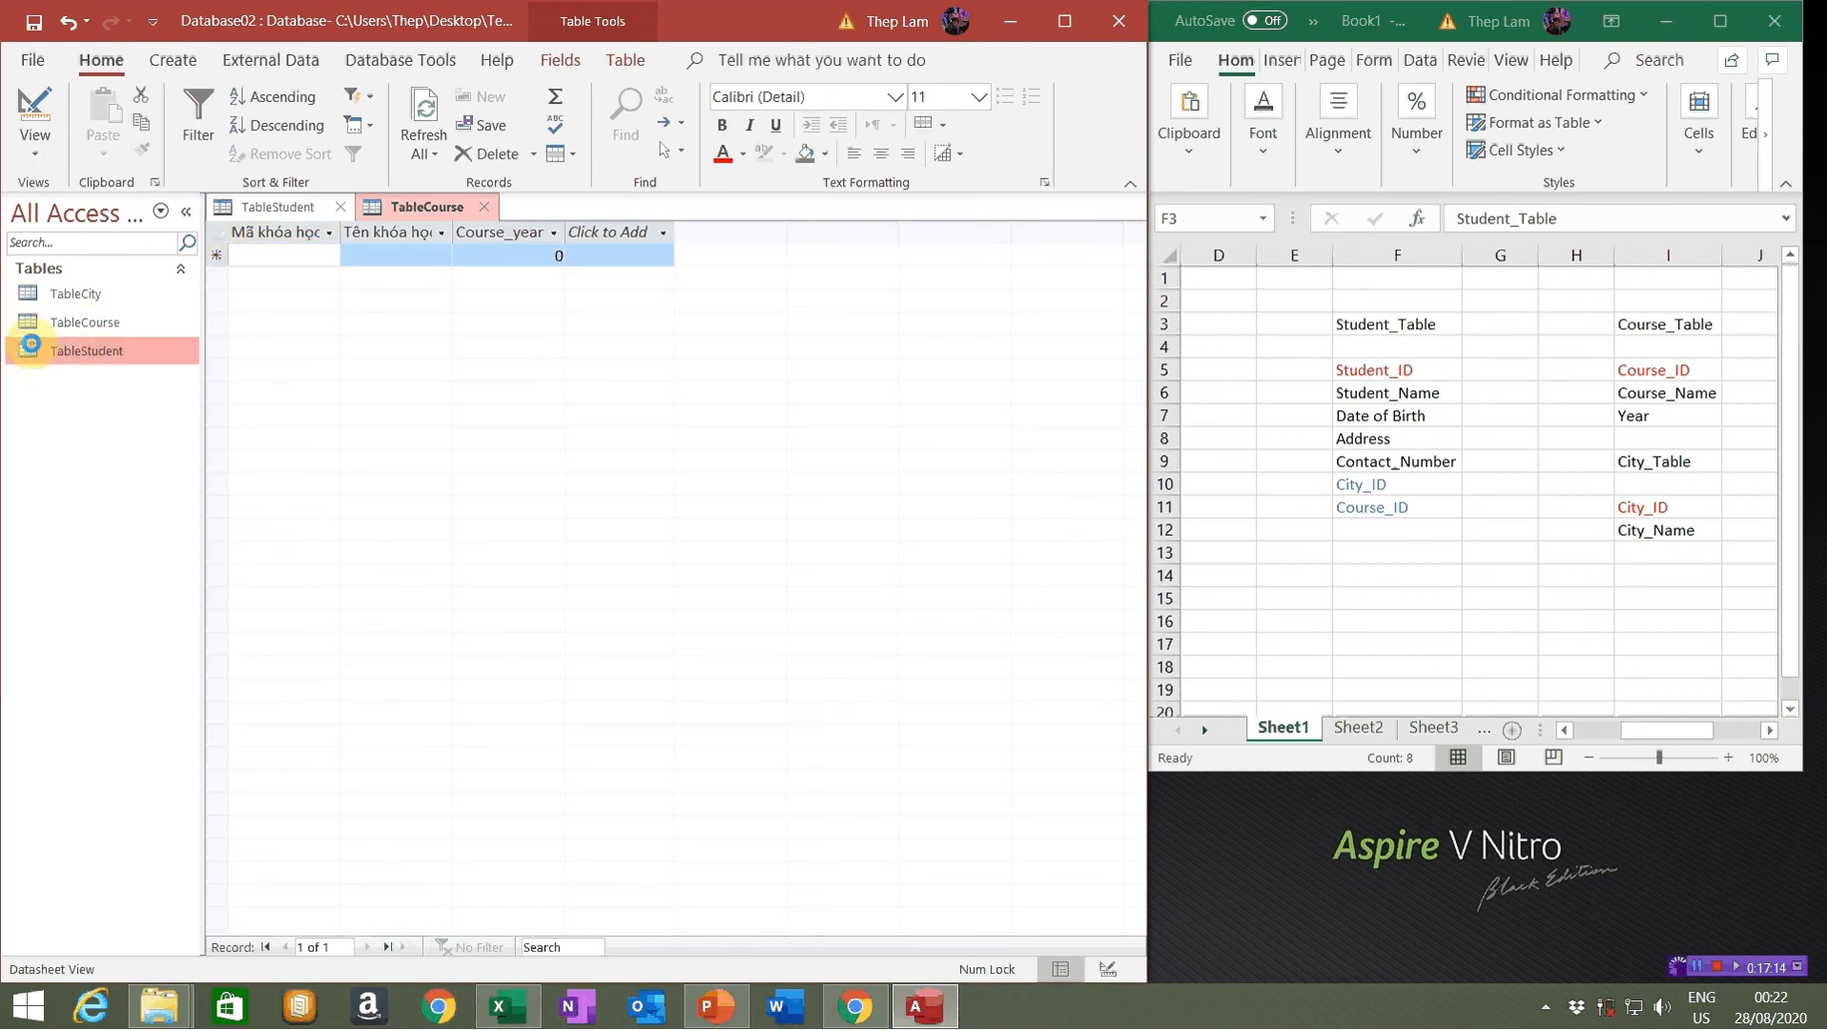
click(482, 208)
click(341, 206)
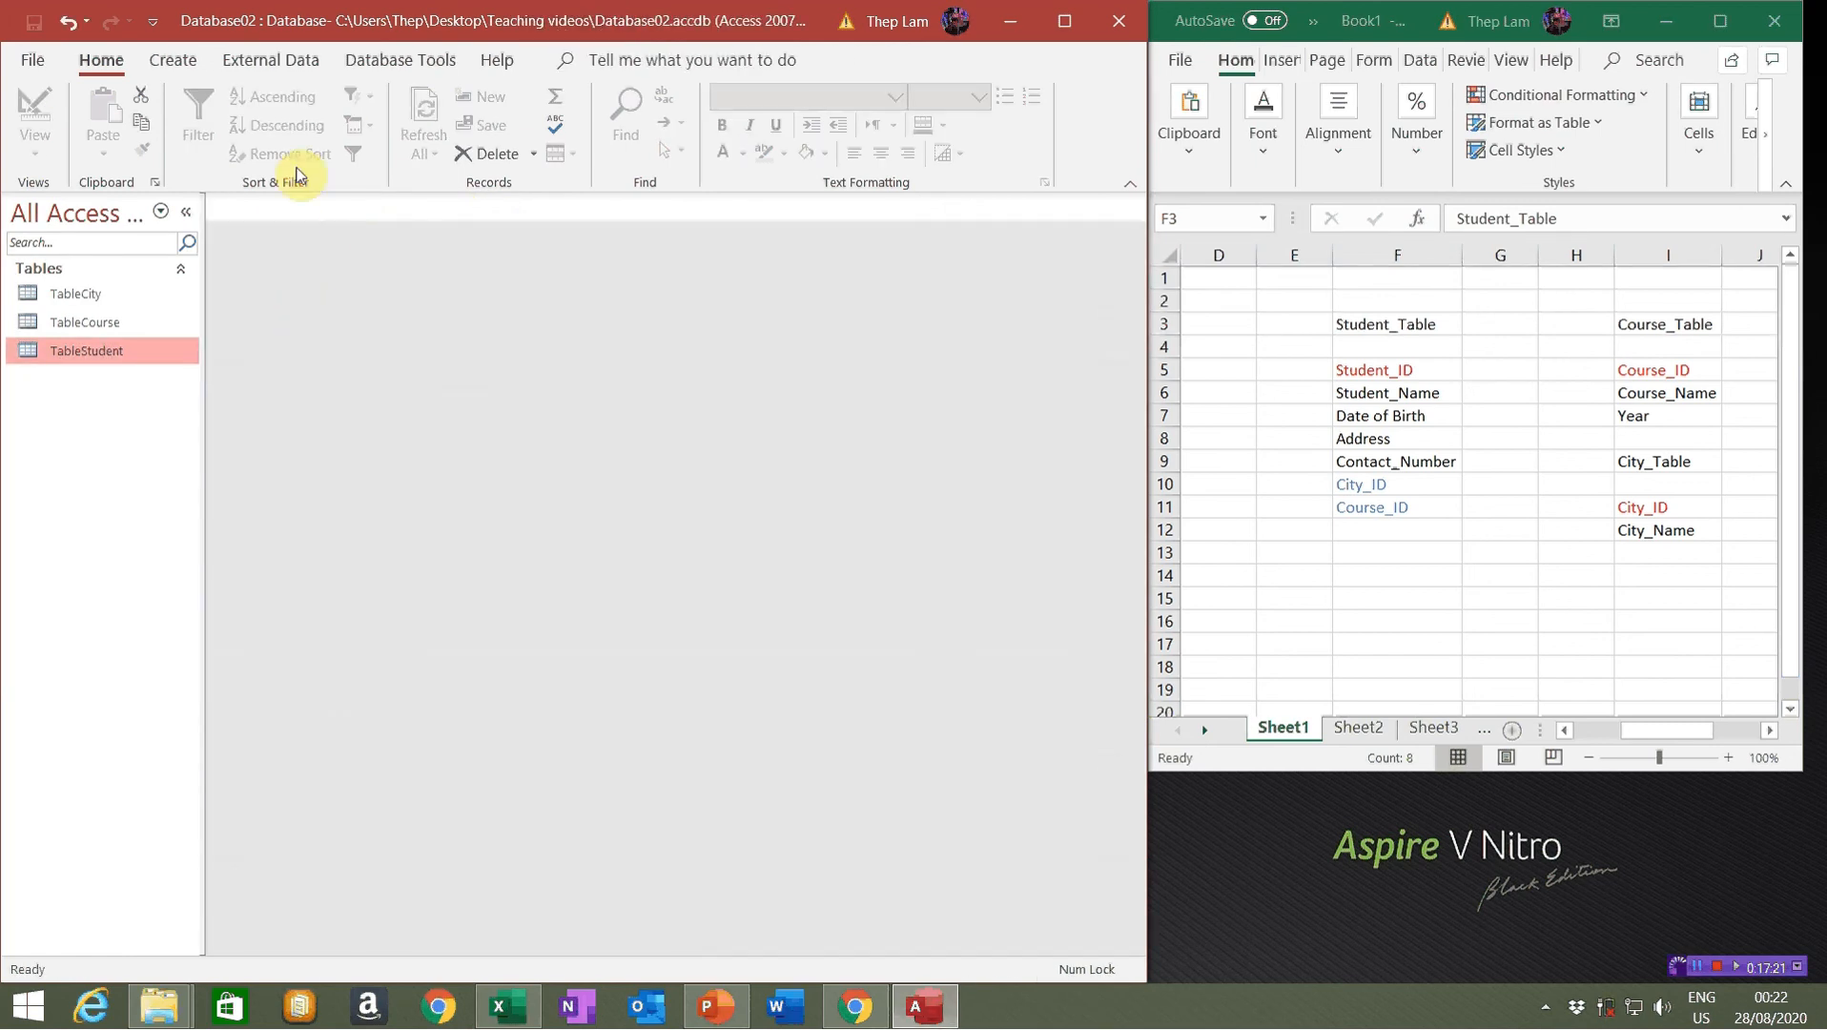
Reopen the Relationships window and add TableCity, TableCourse and the updated TableStudent to the diagram
click(417, 59)
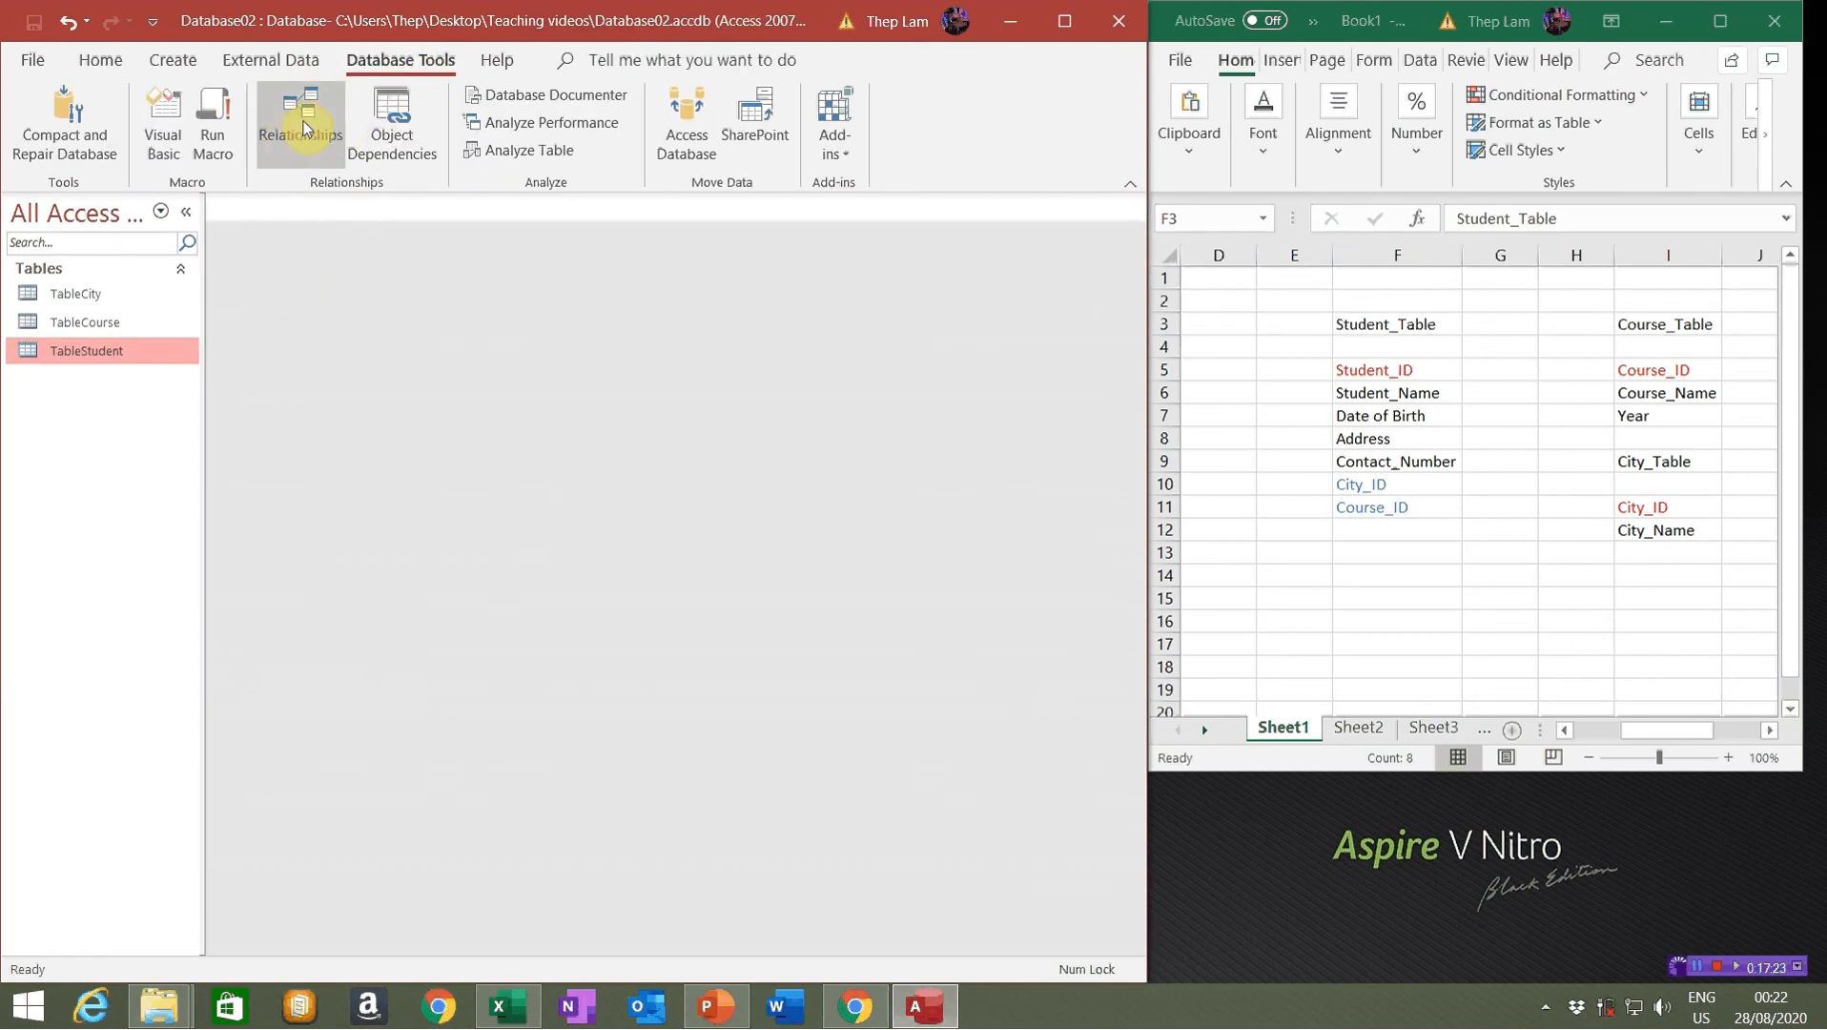
click(303, 126)
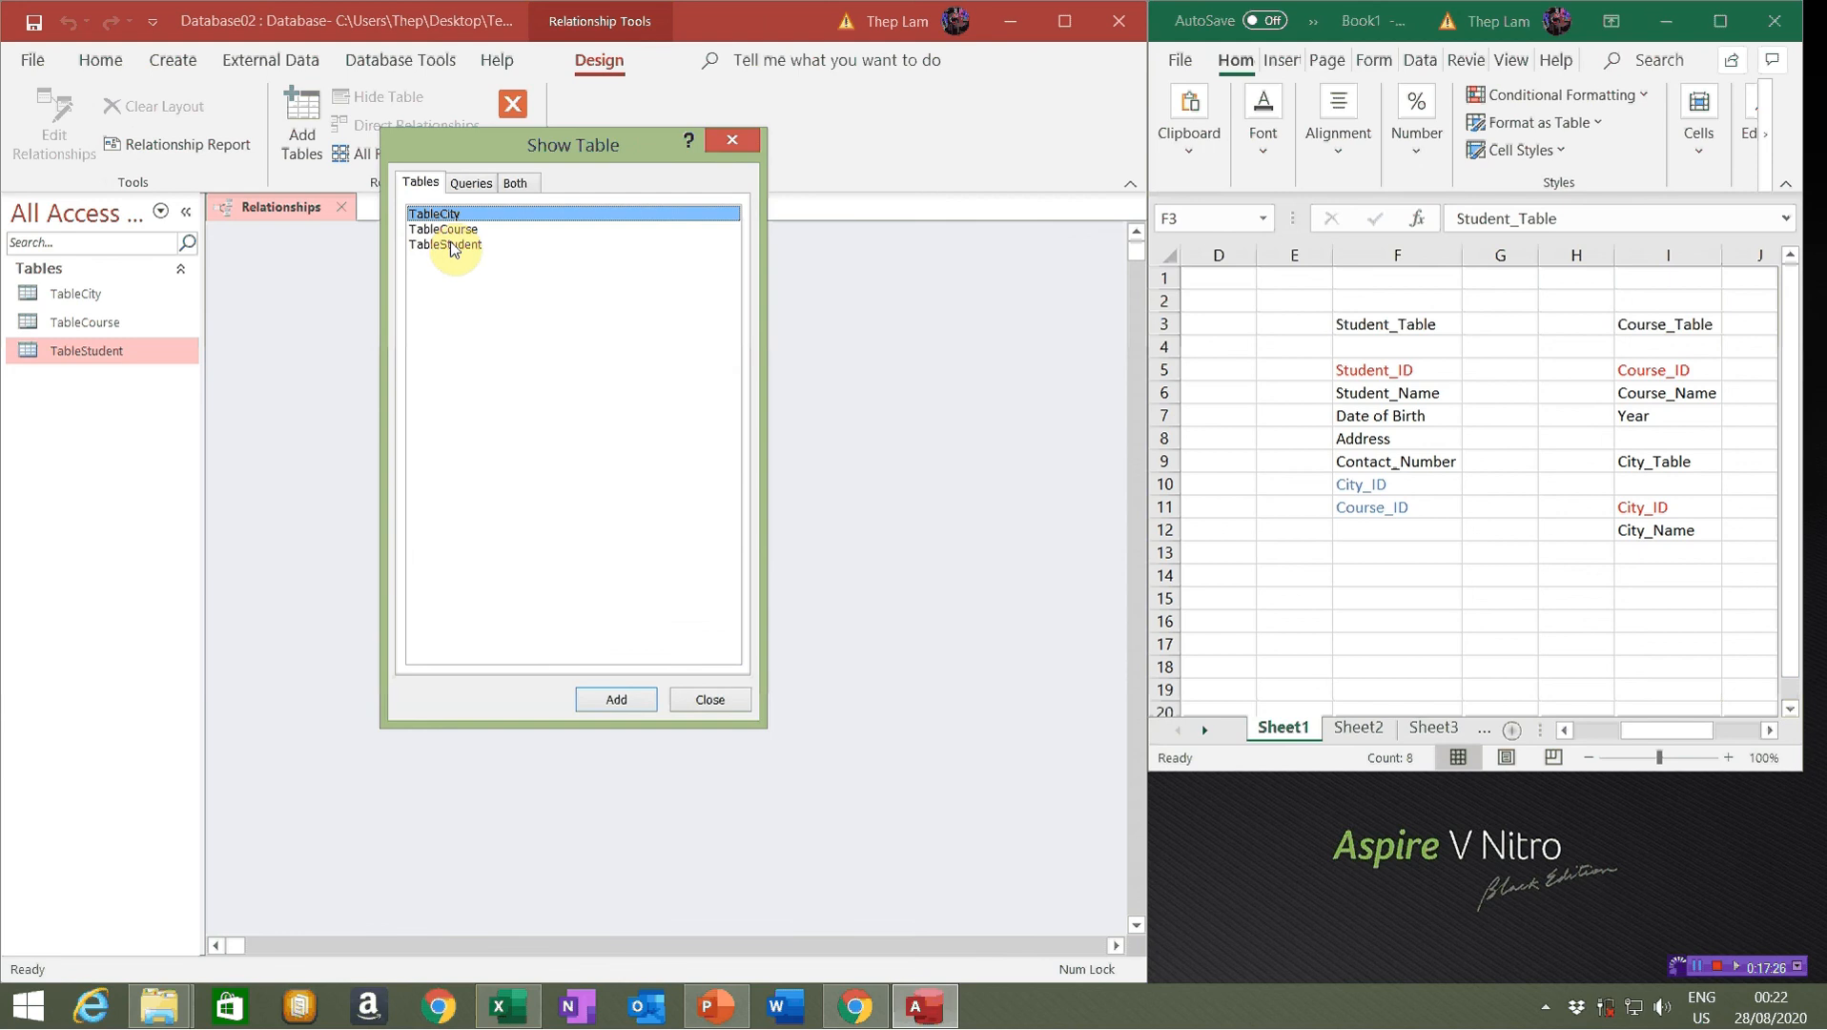
shift+click(450, 244)
click(592, 701)
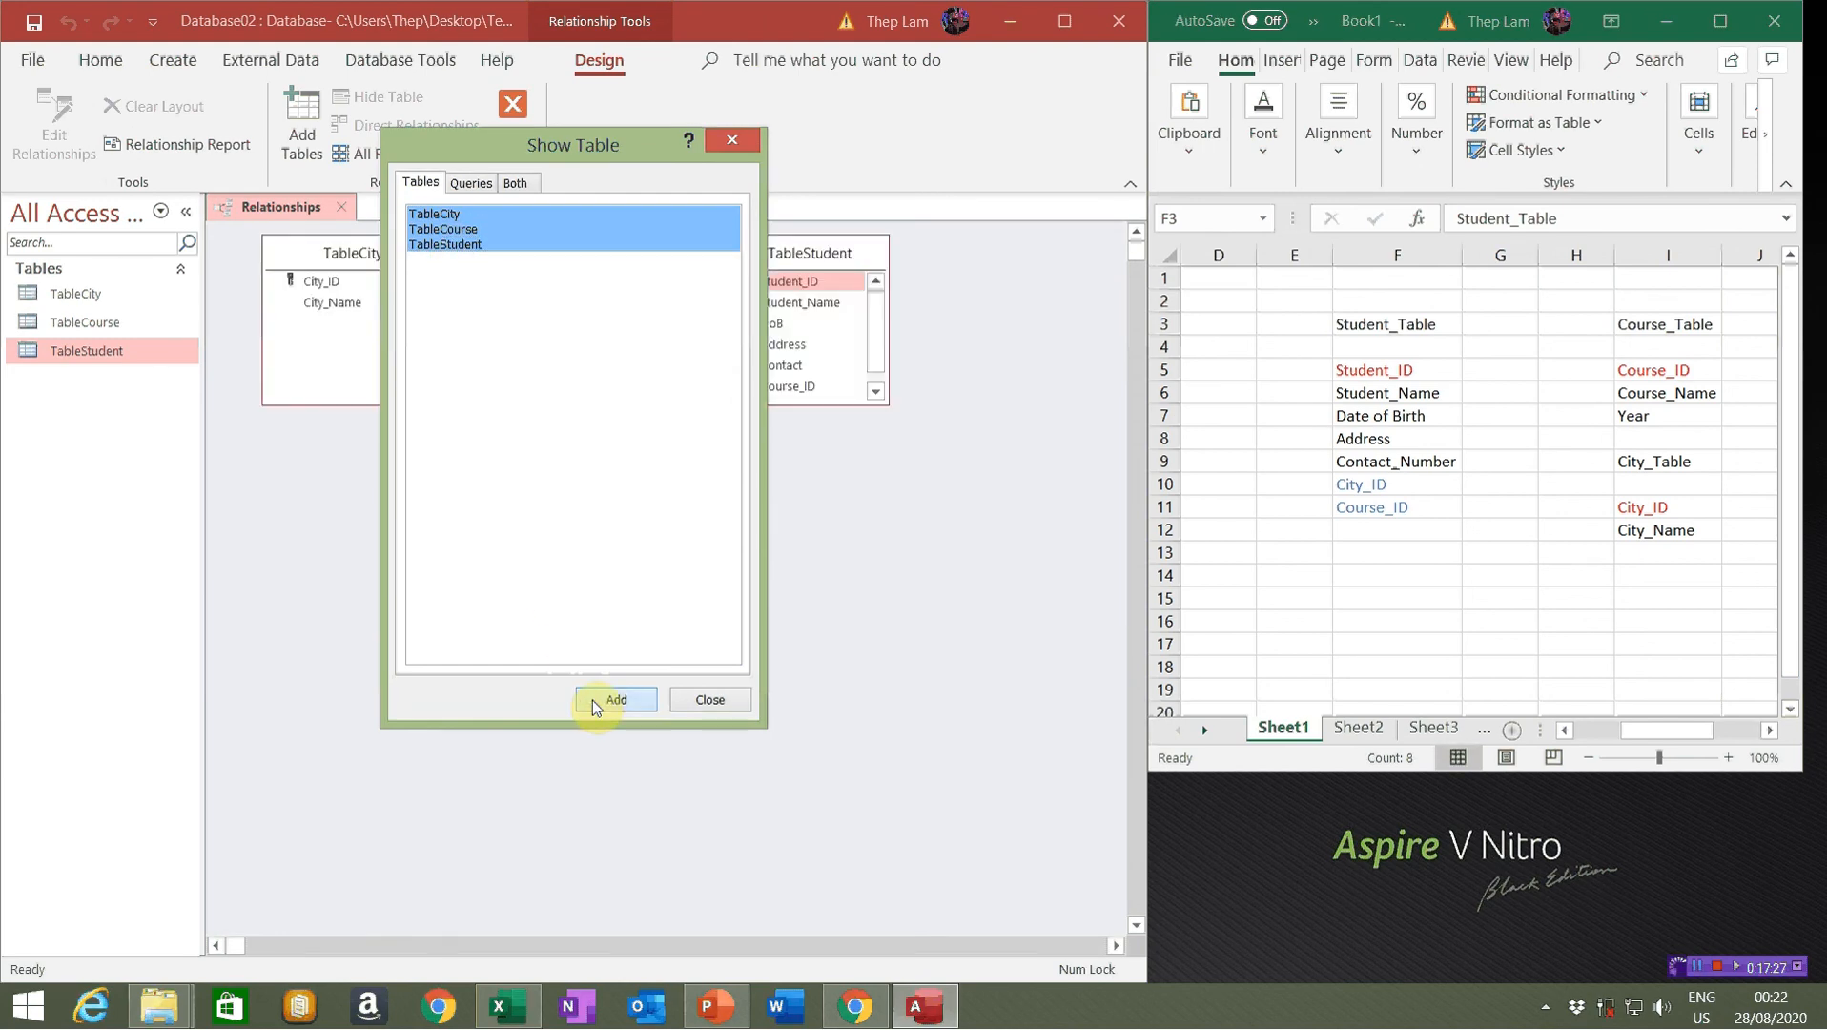
click(713, 700)
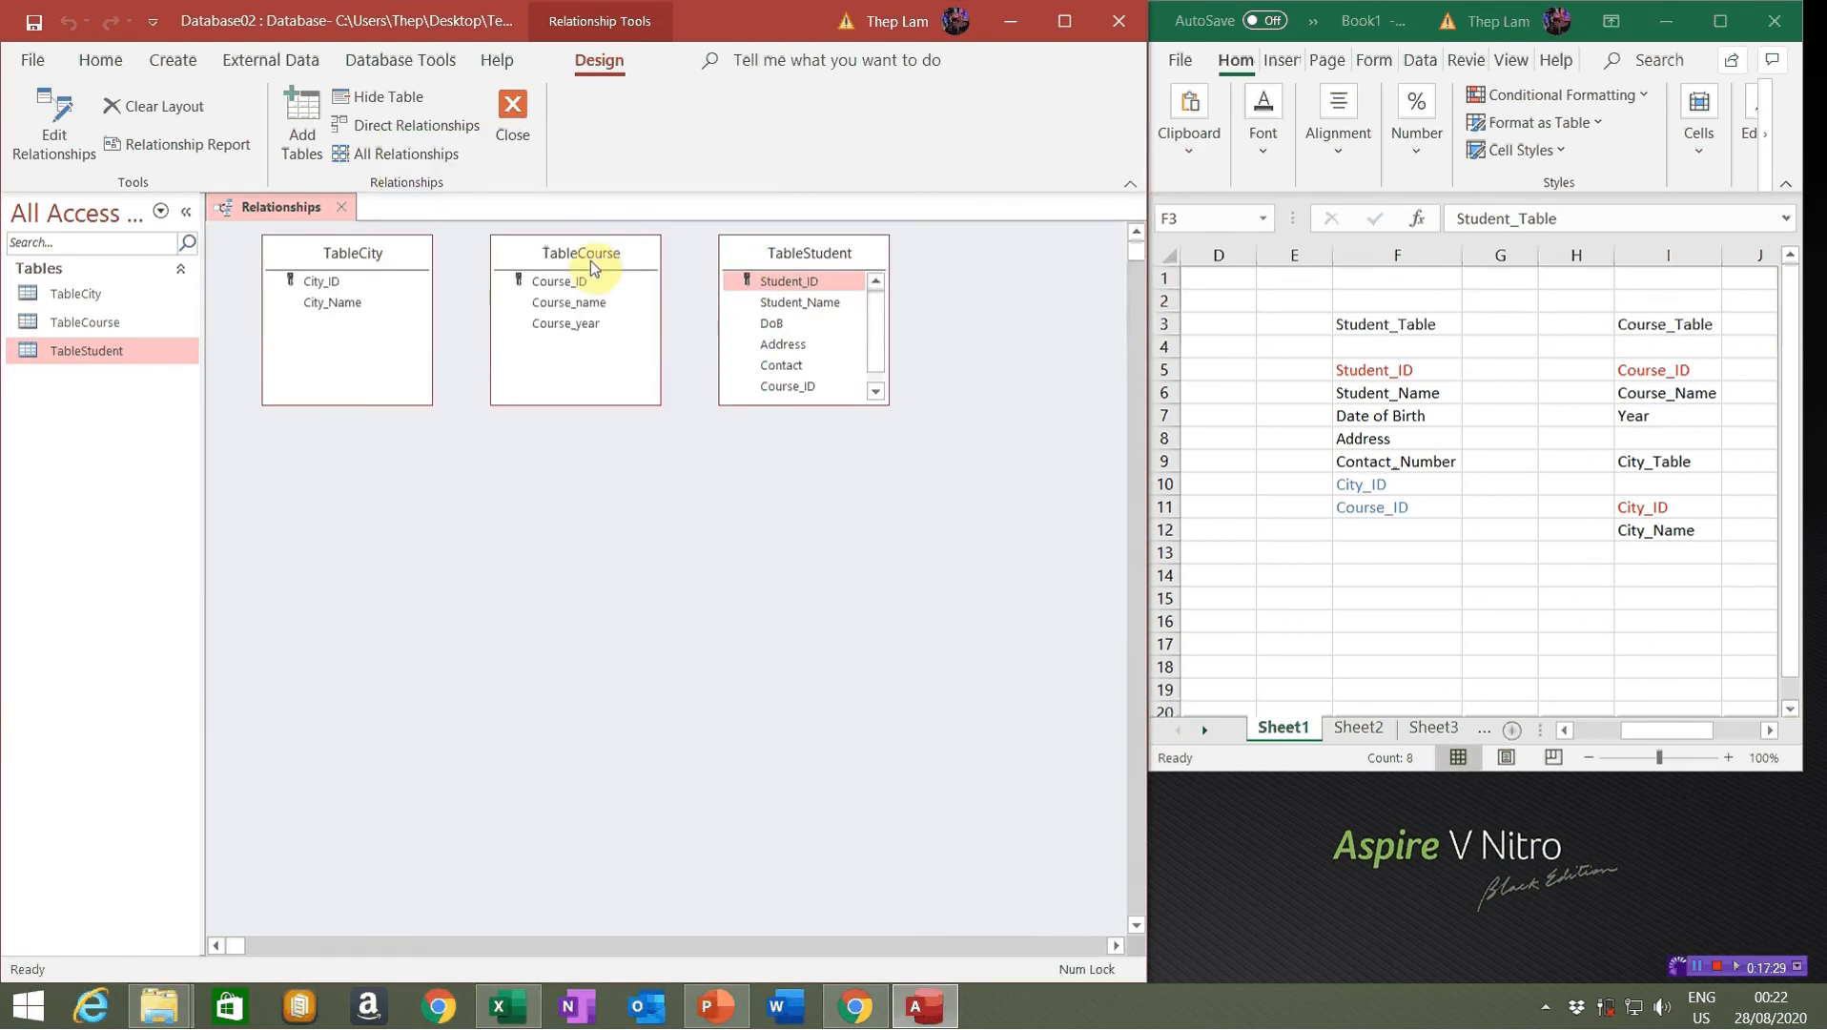
Move the TableCourse box below the other two, and resize TableStudent and TableCity to fit their field lists
drag(589, 260, 540, 474)
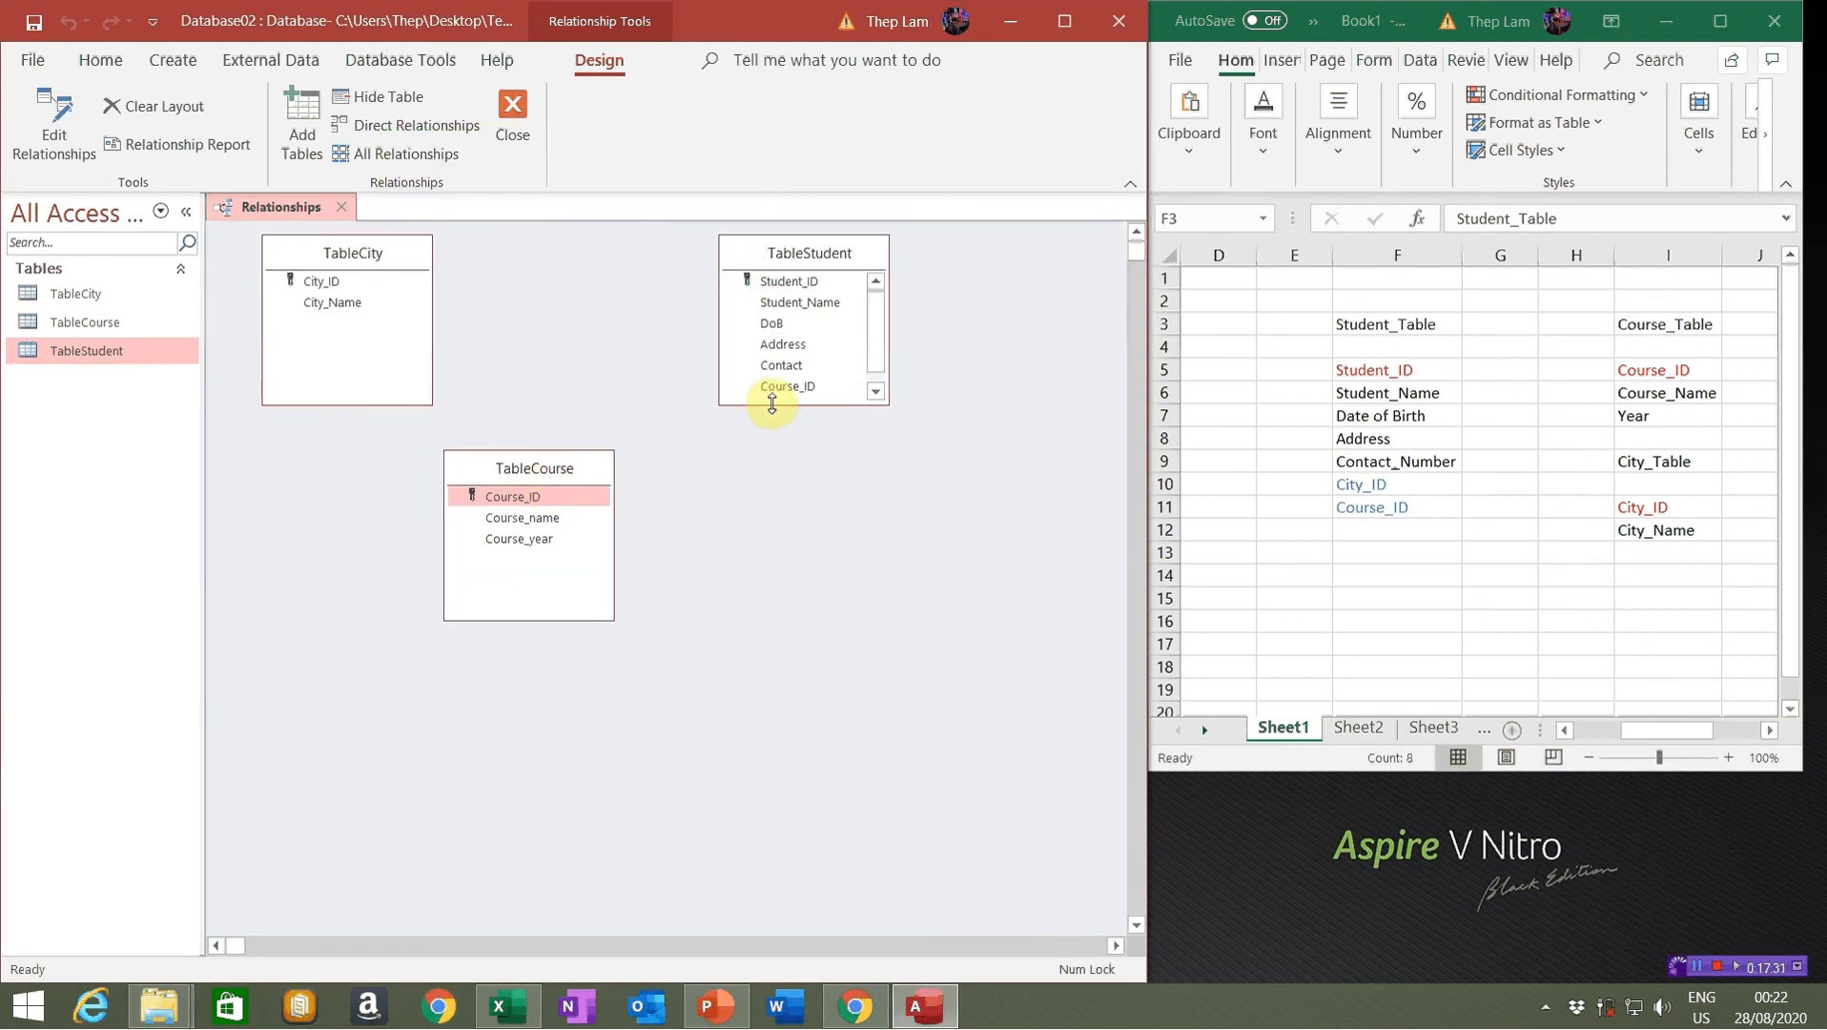
drag(769, 405, 766, 461)
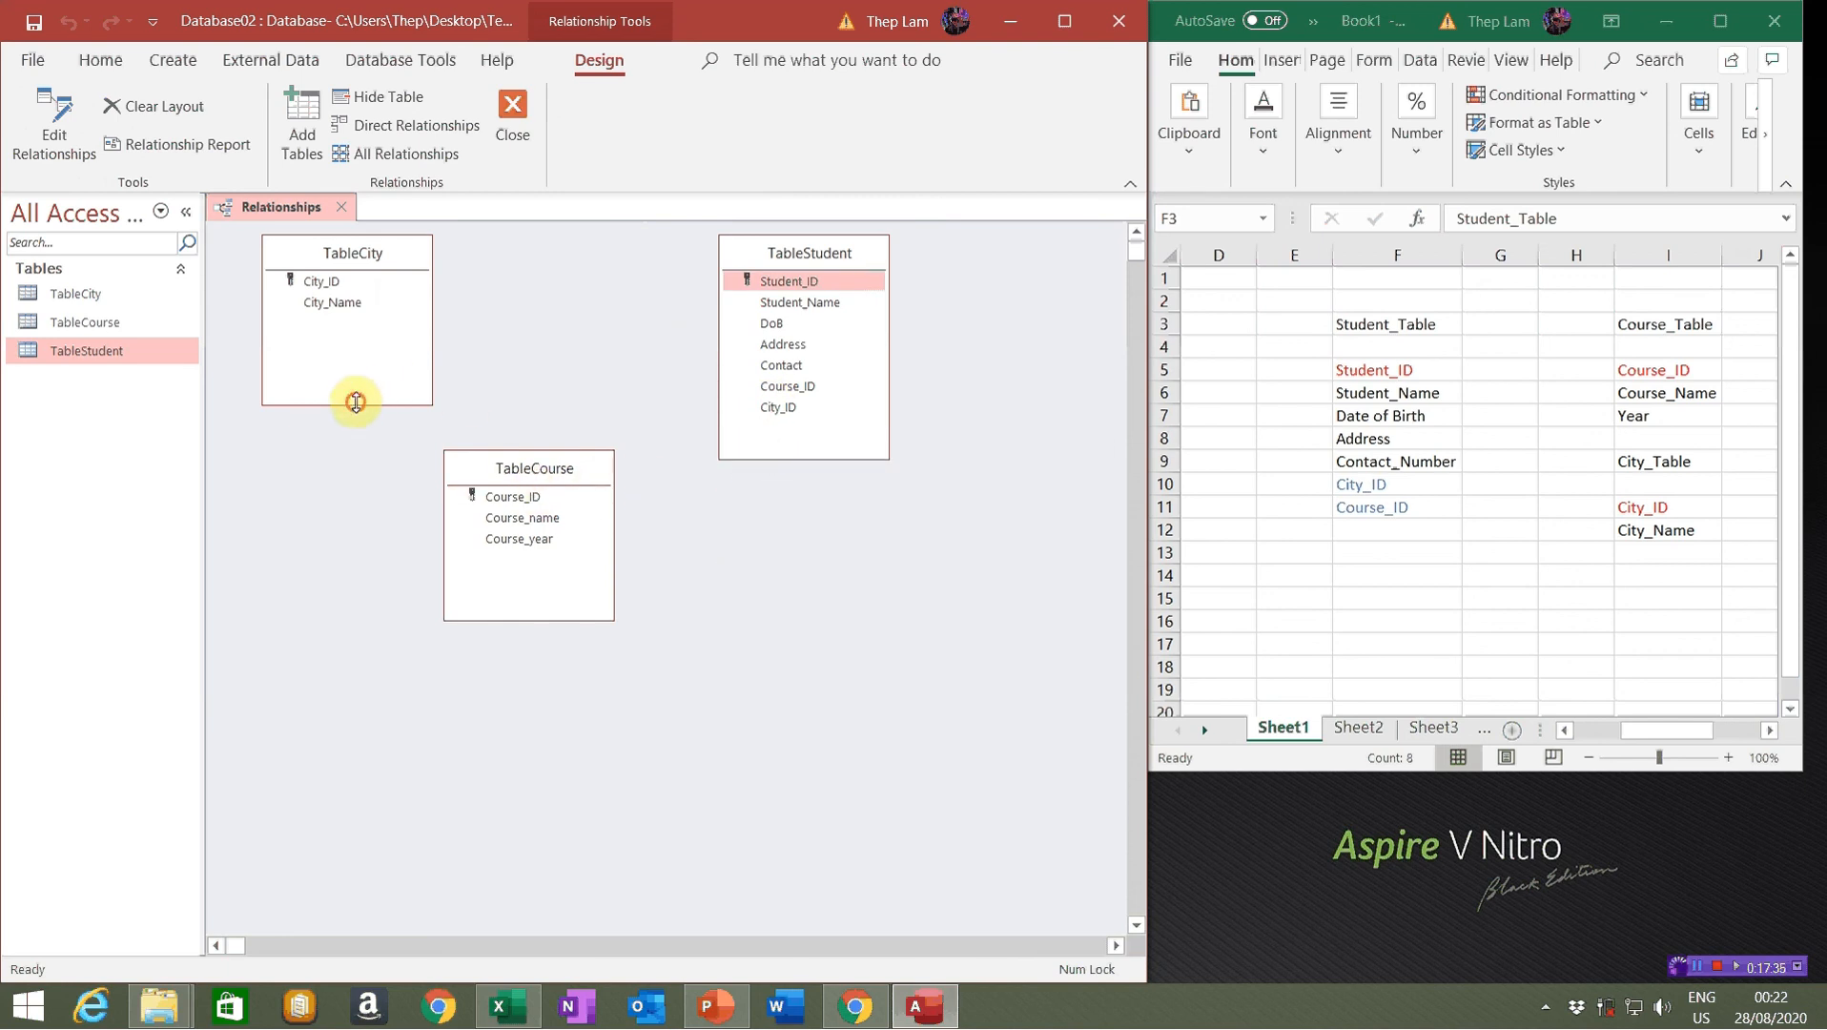
drag(354, 401, 368, 327)
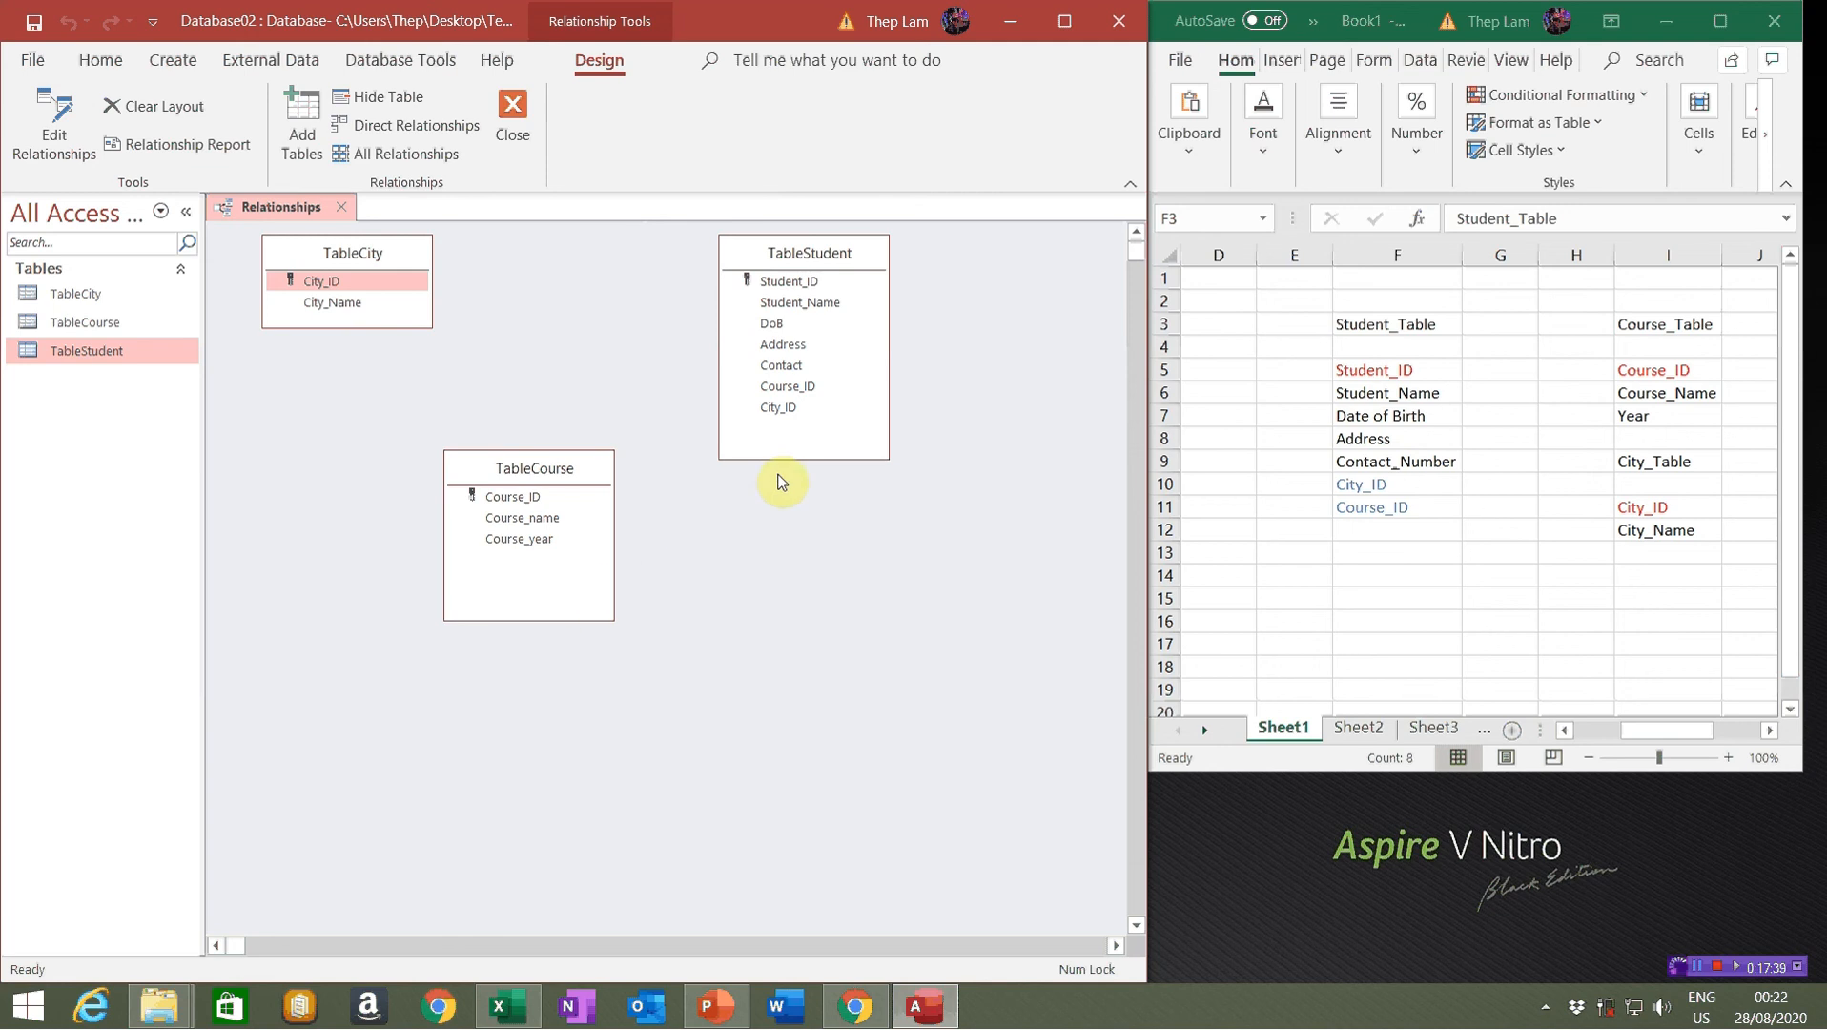
click(772, 391)
click(778, 407)
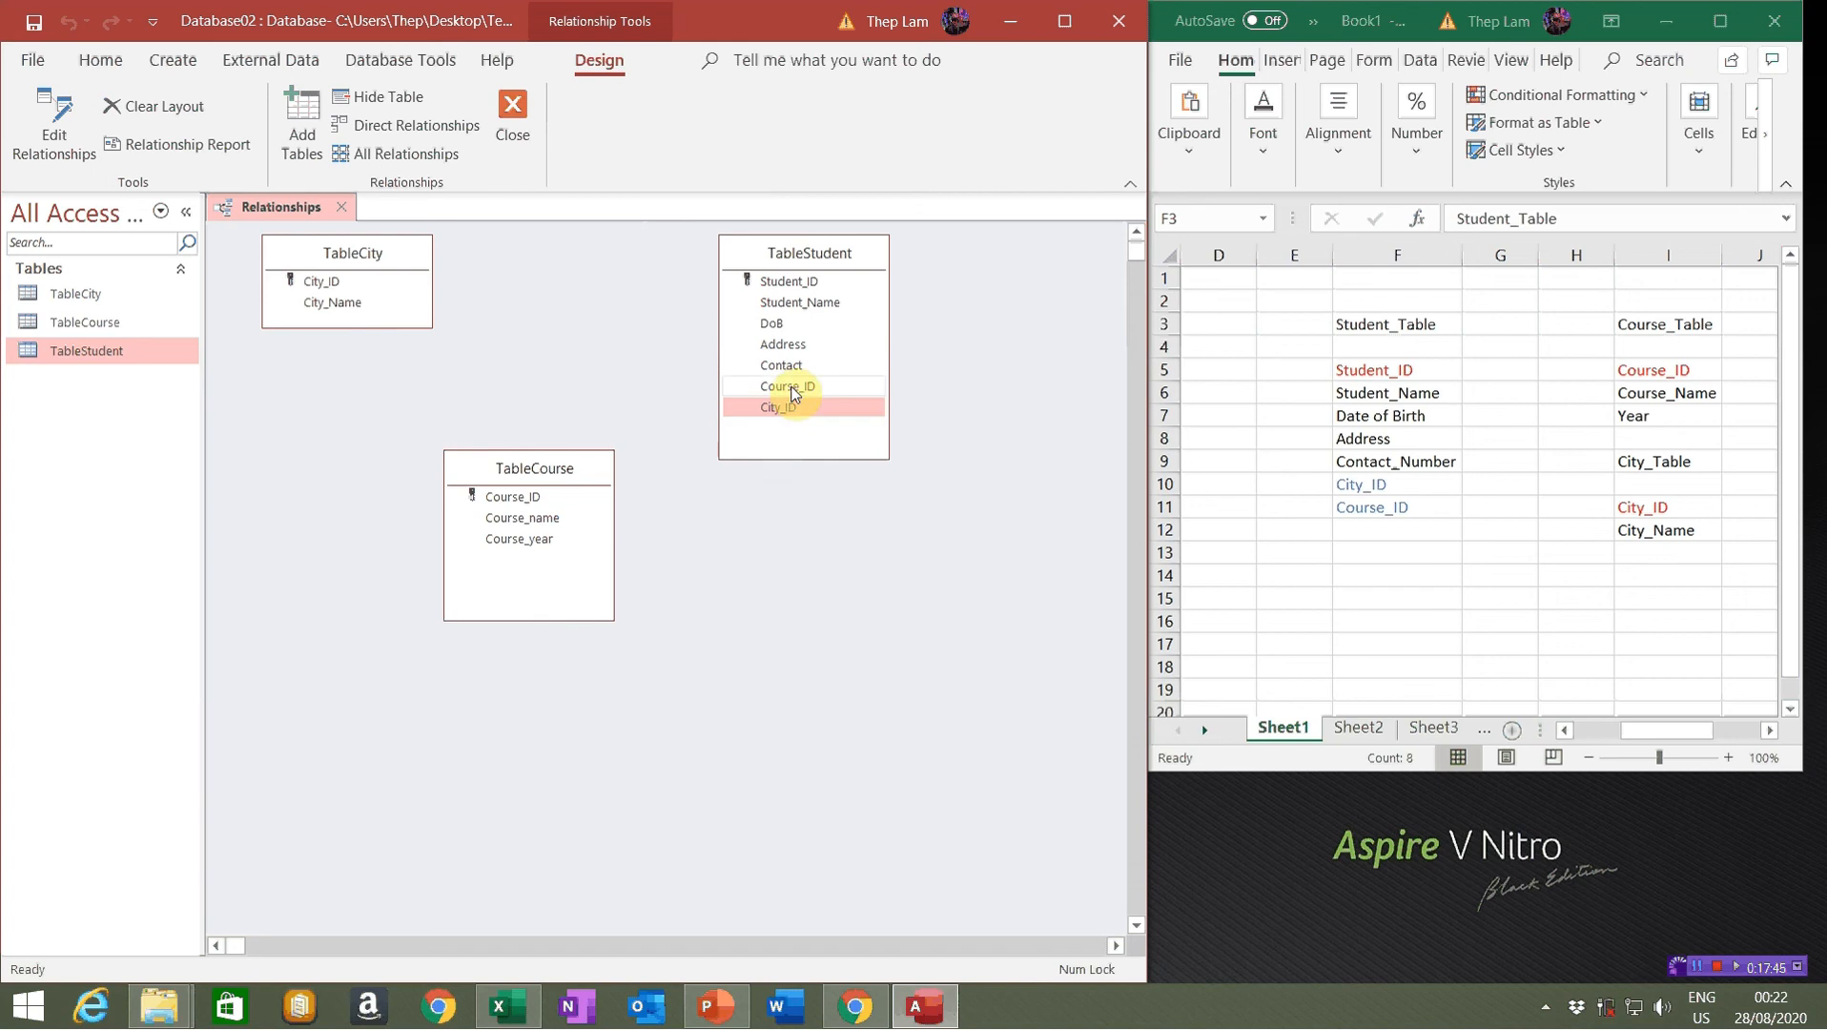
click(791, 389)
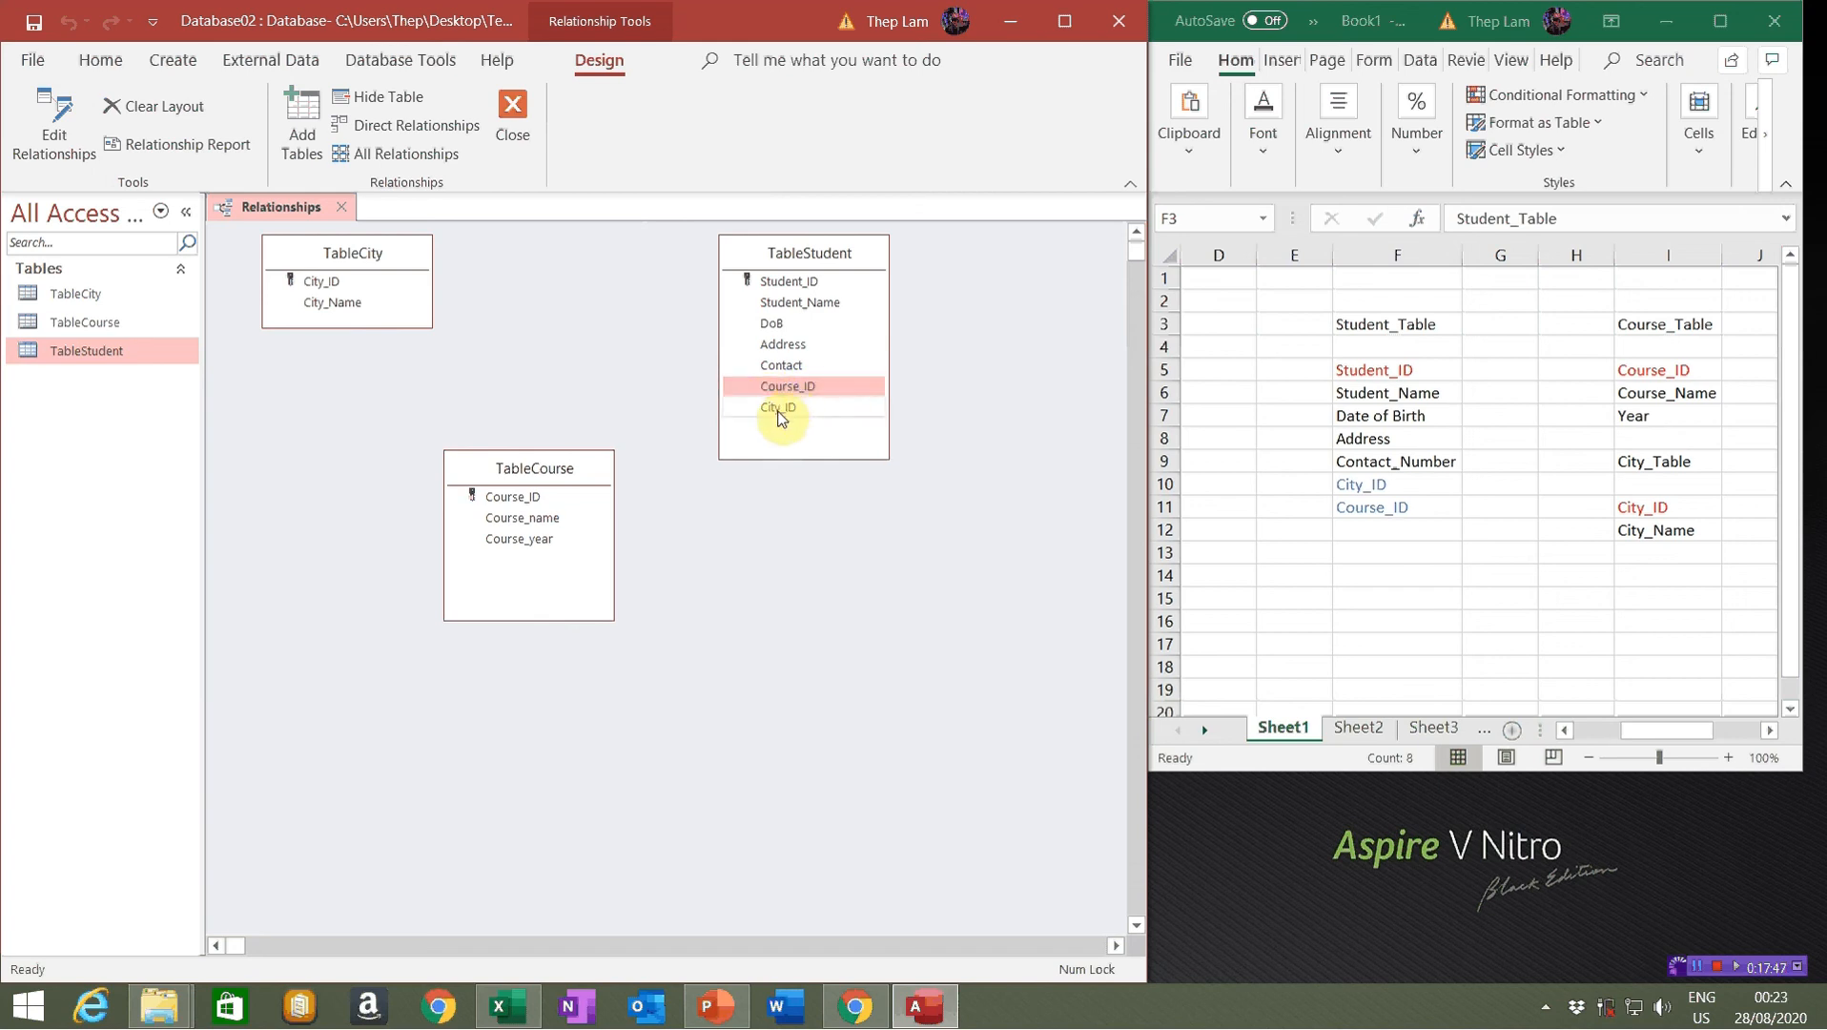
click(781, 410)
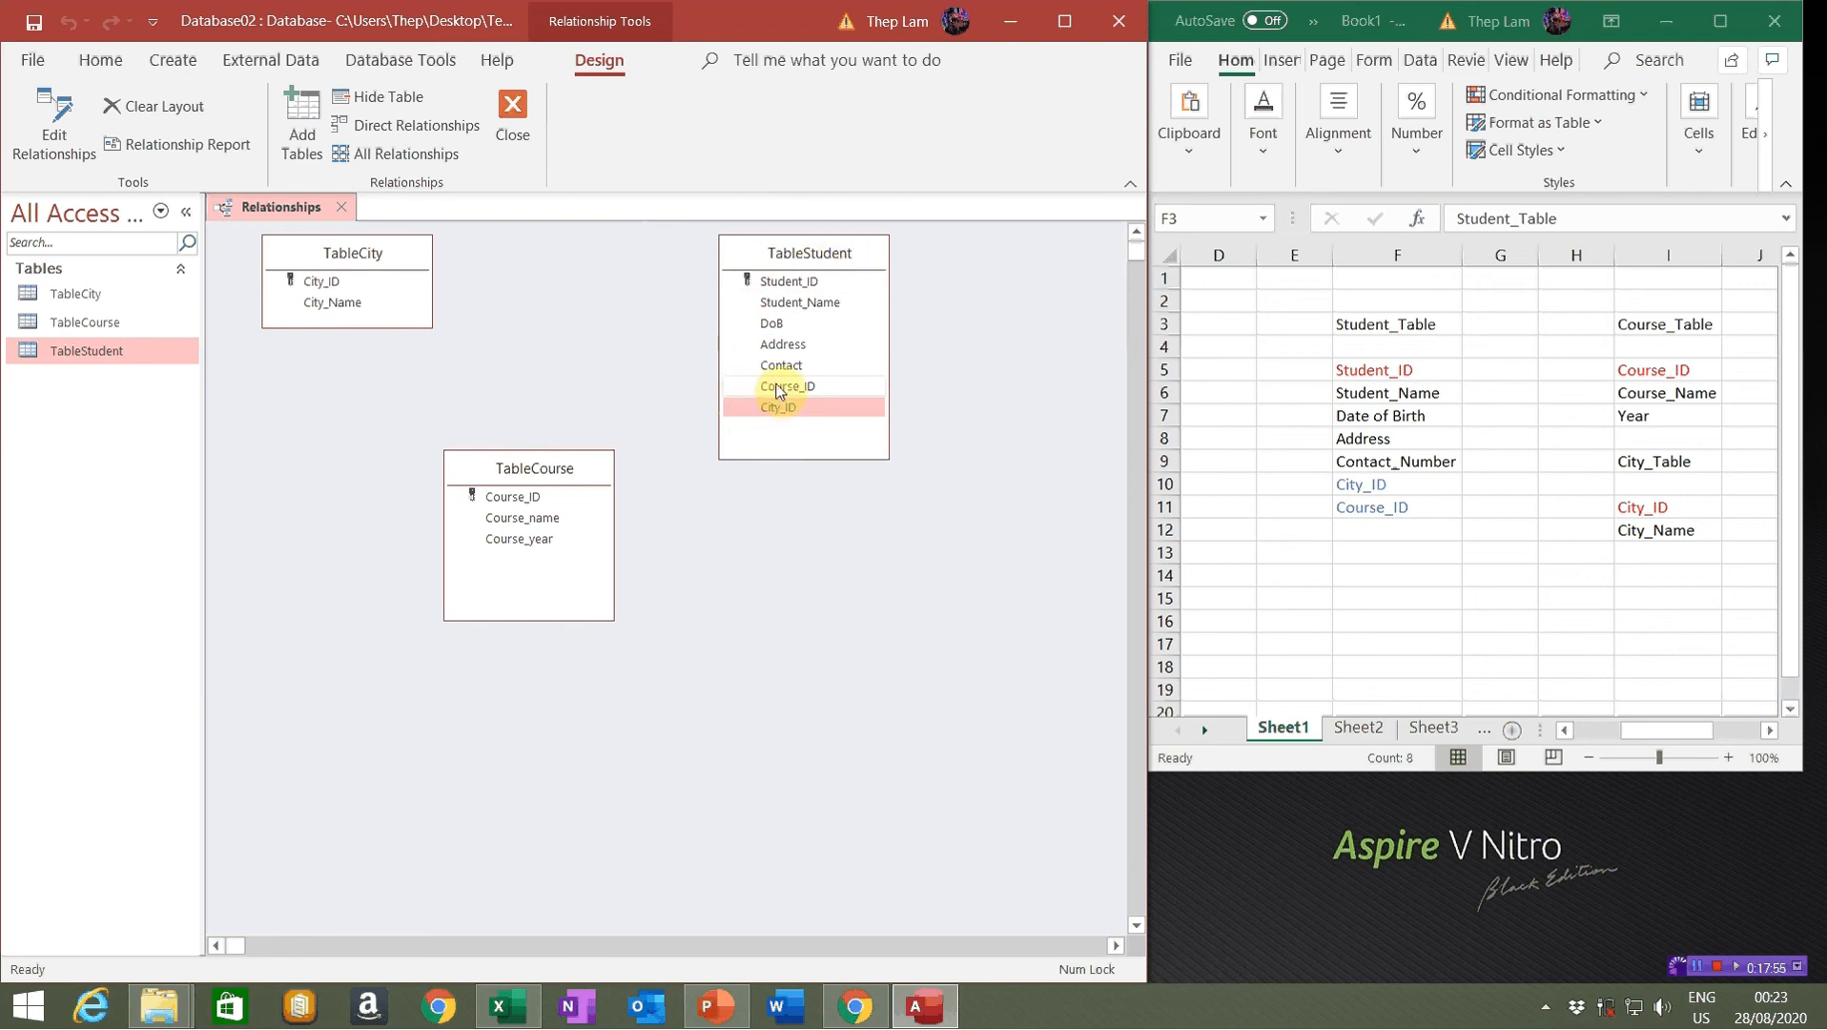
Relate City_ID in TableStudent to City_ID in TableCity, enforcing referential integrity with cascade update and cascade delete
click(761, 407)
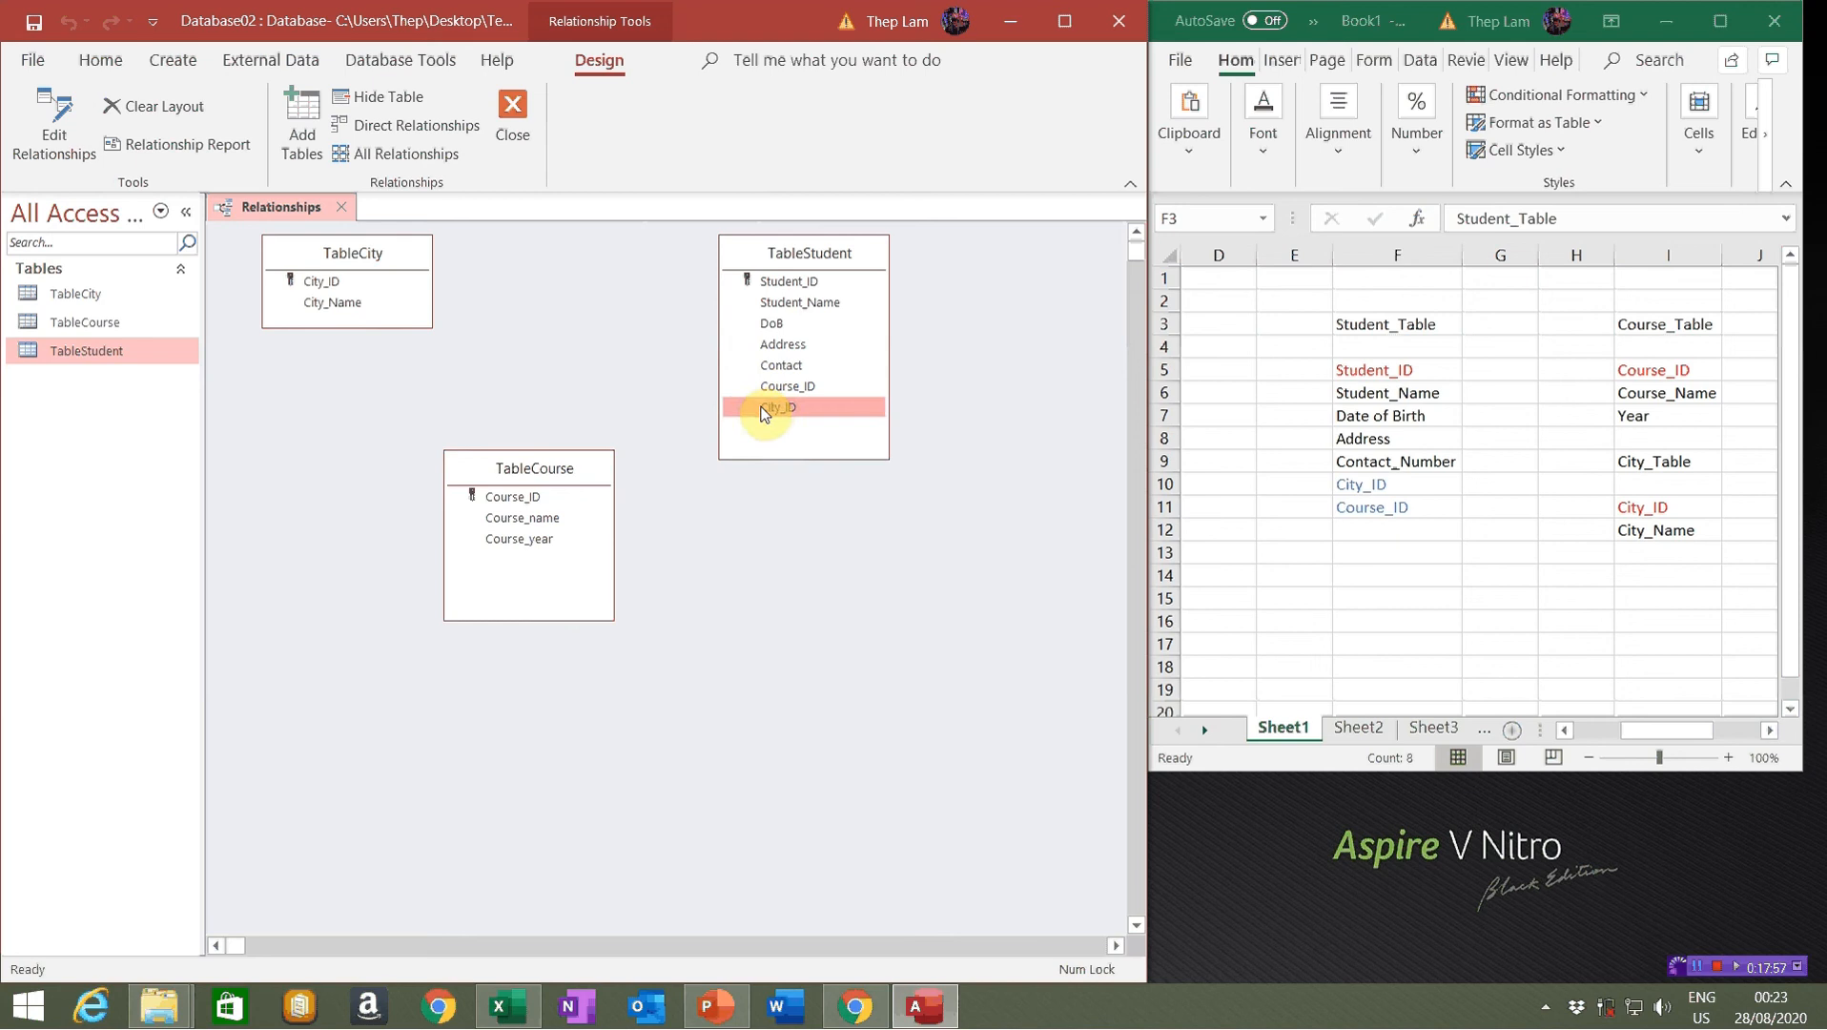
drag(763, 412, 348, 286)
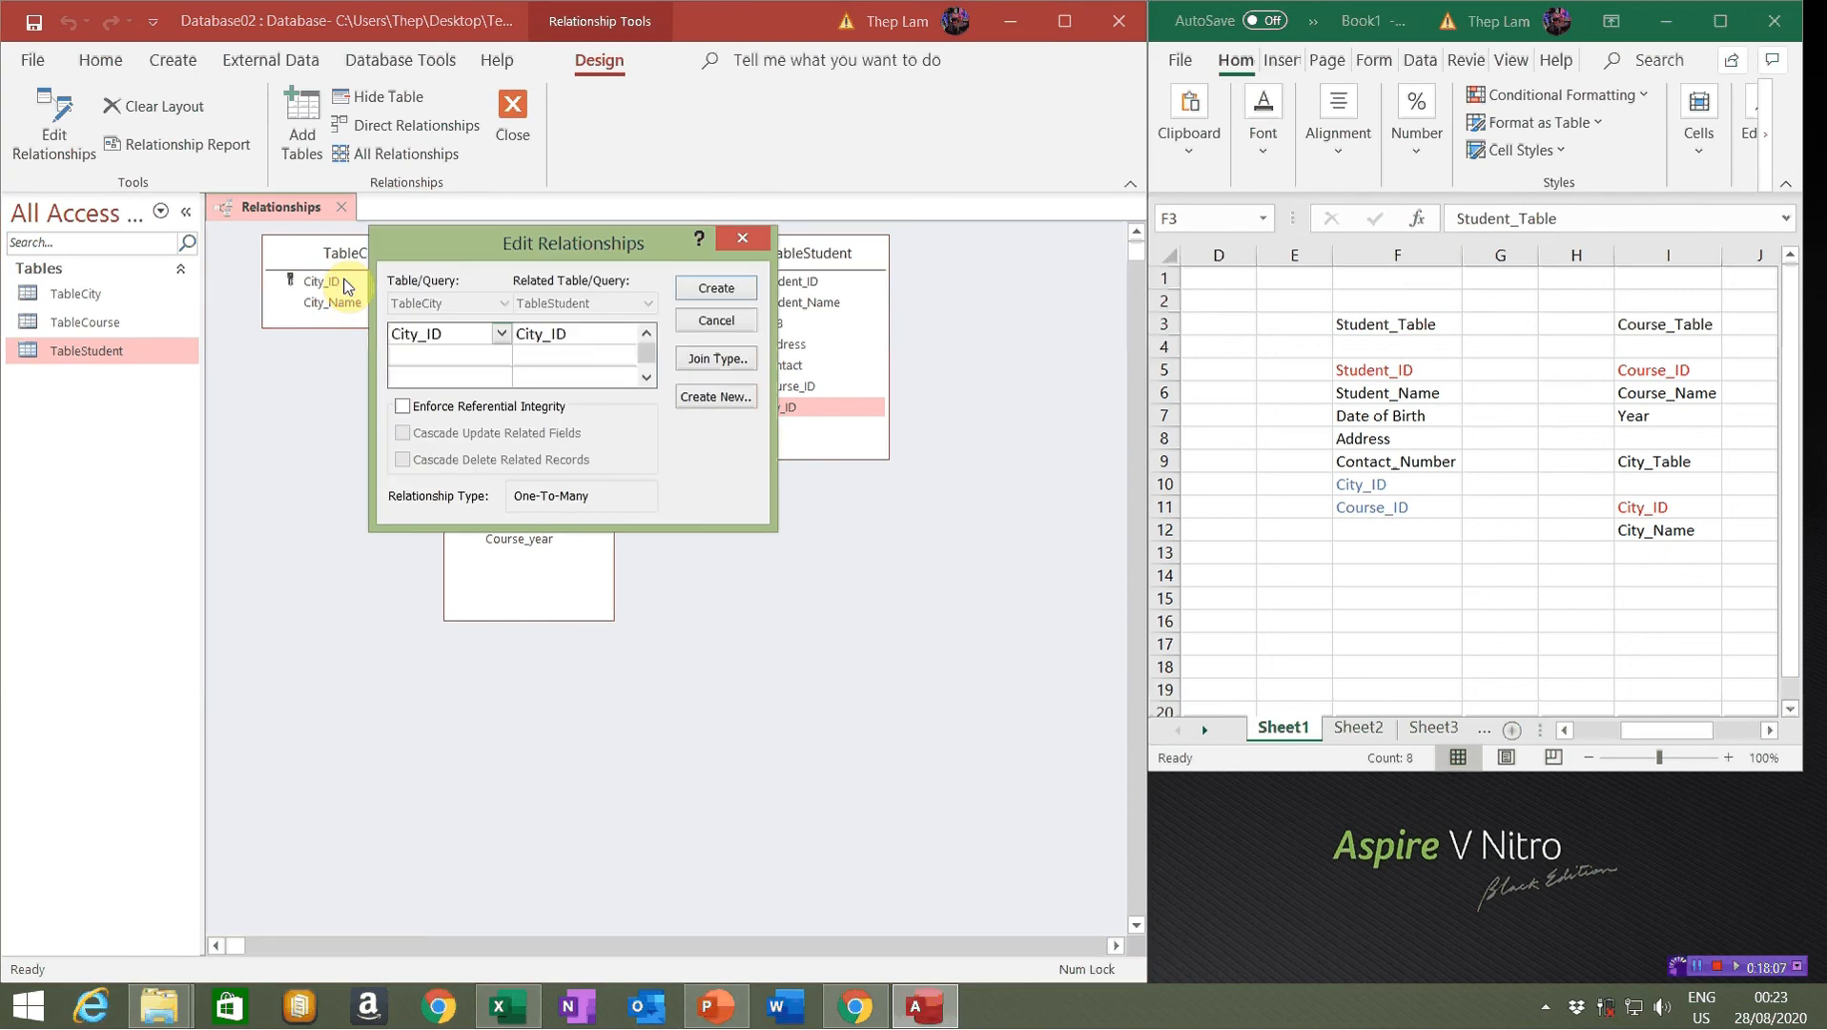
click(404, 407)
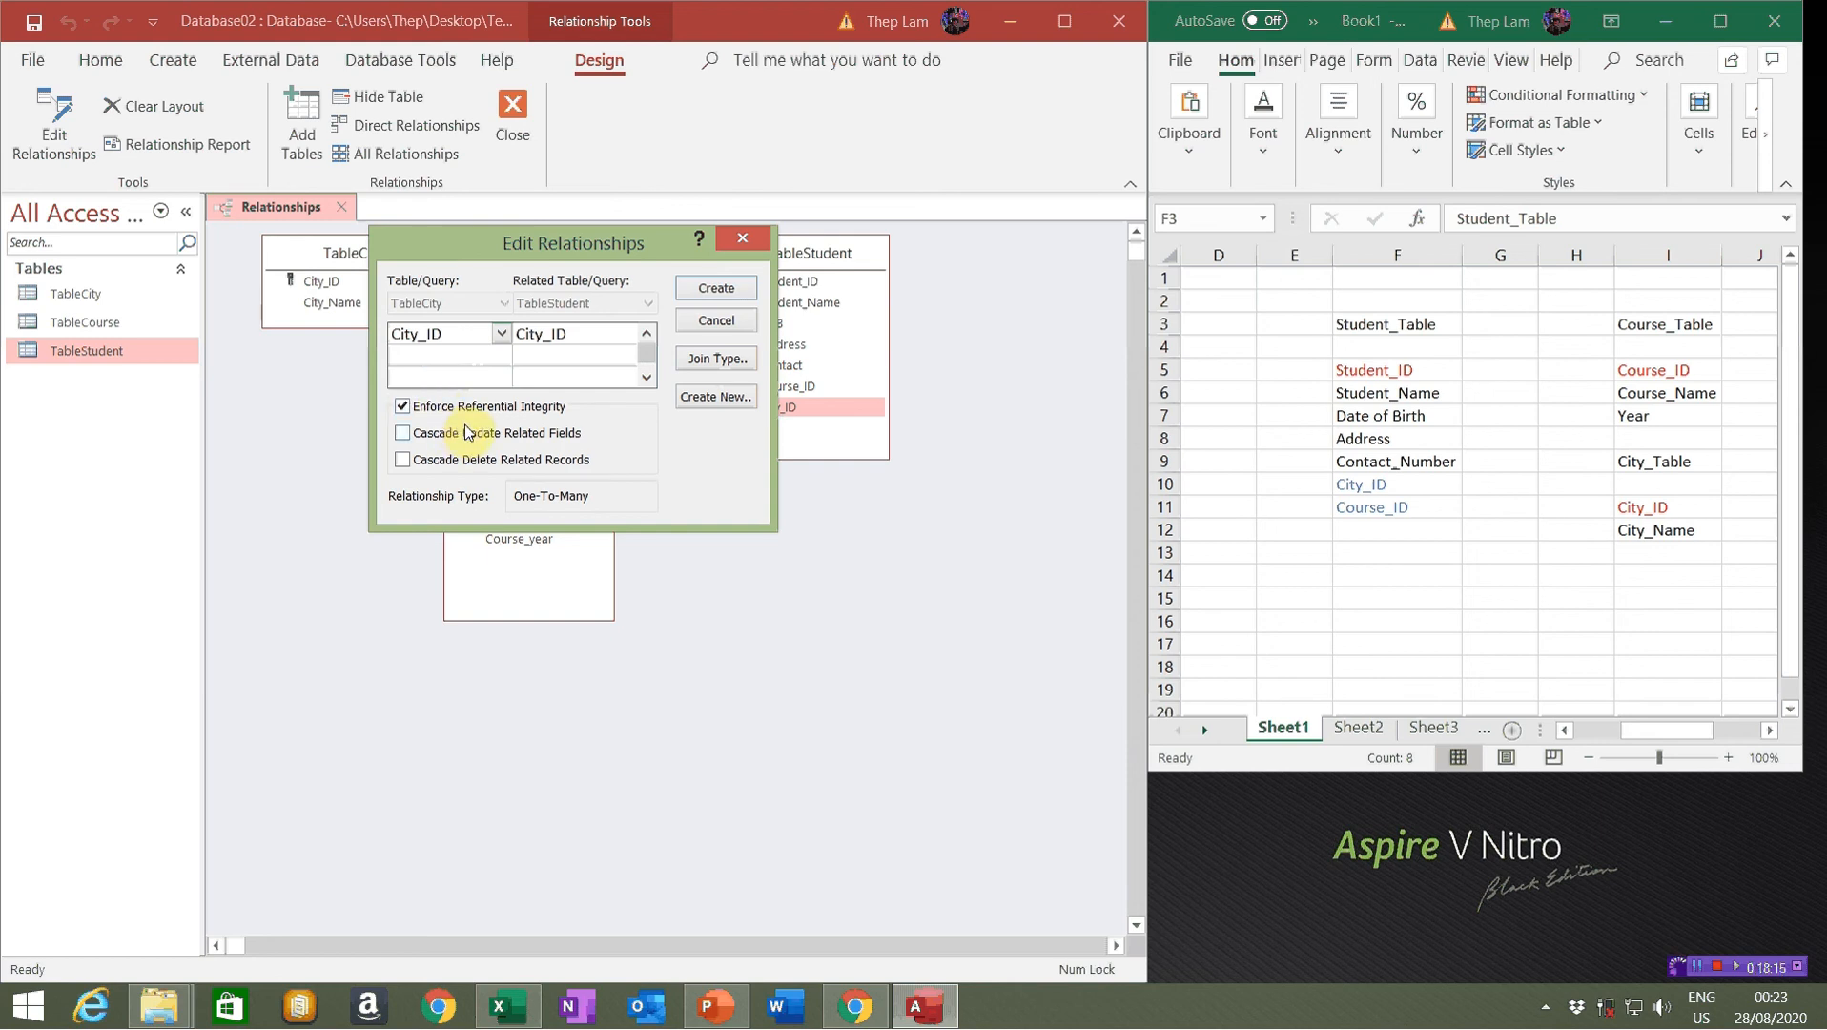
click(404, 436)
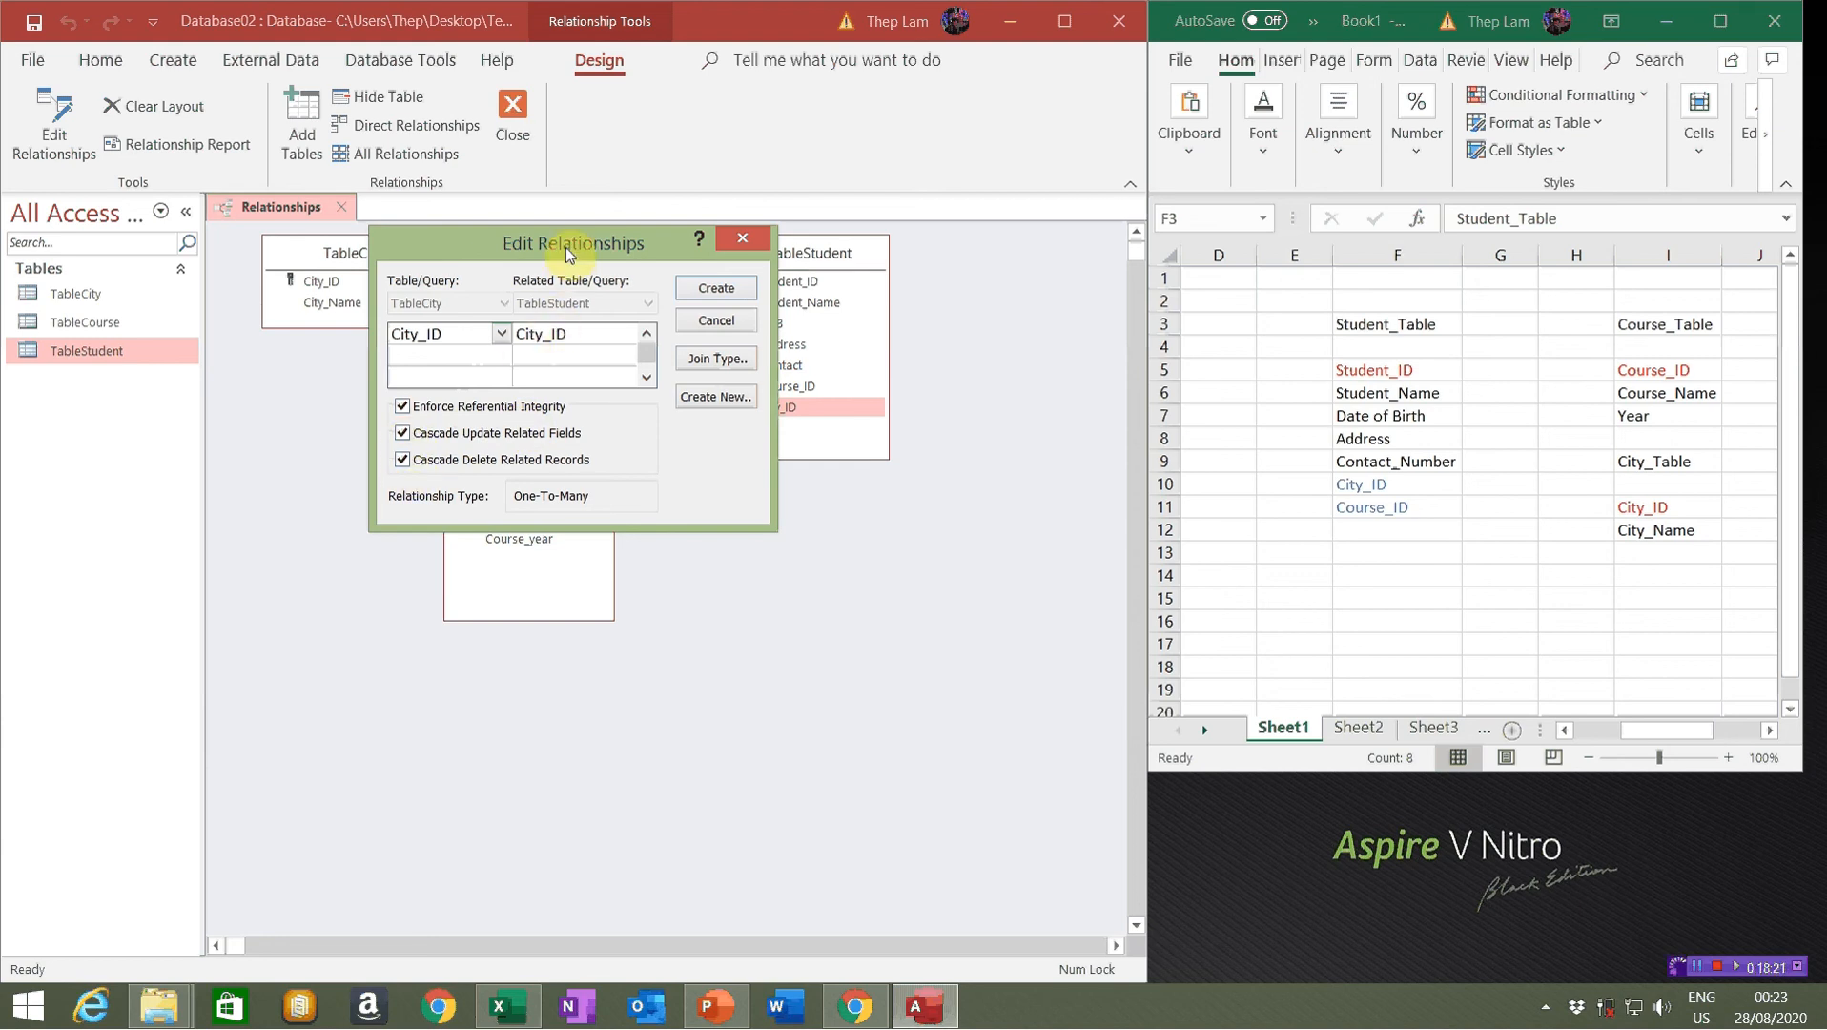
drag(561, 254, 469, 543)
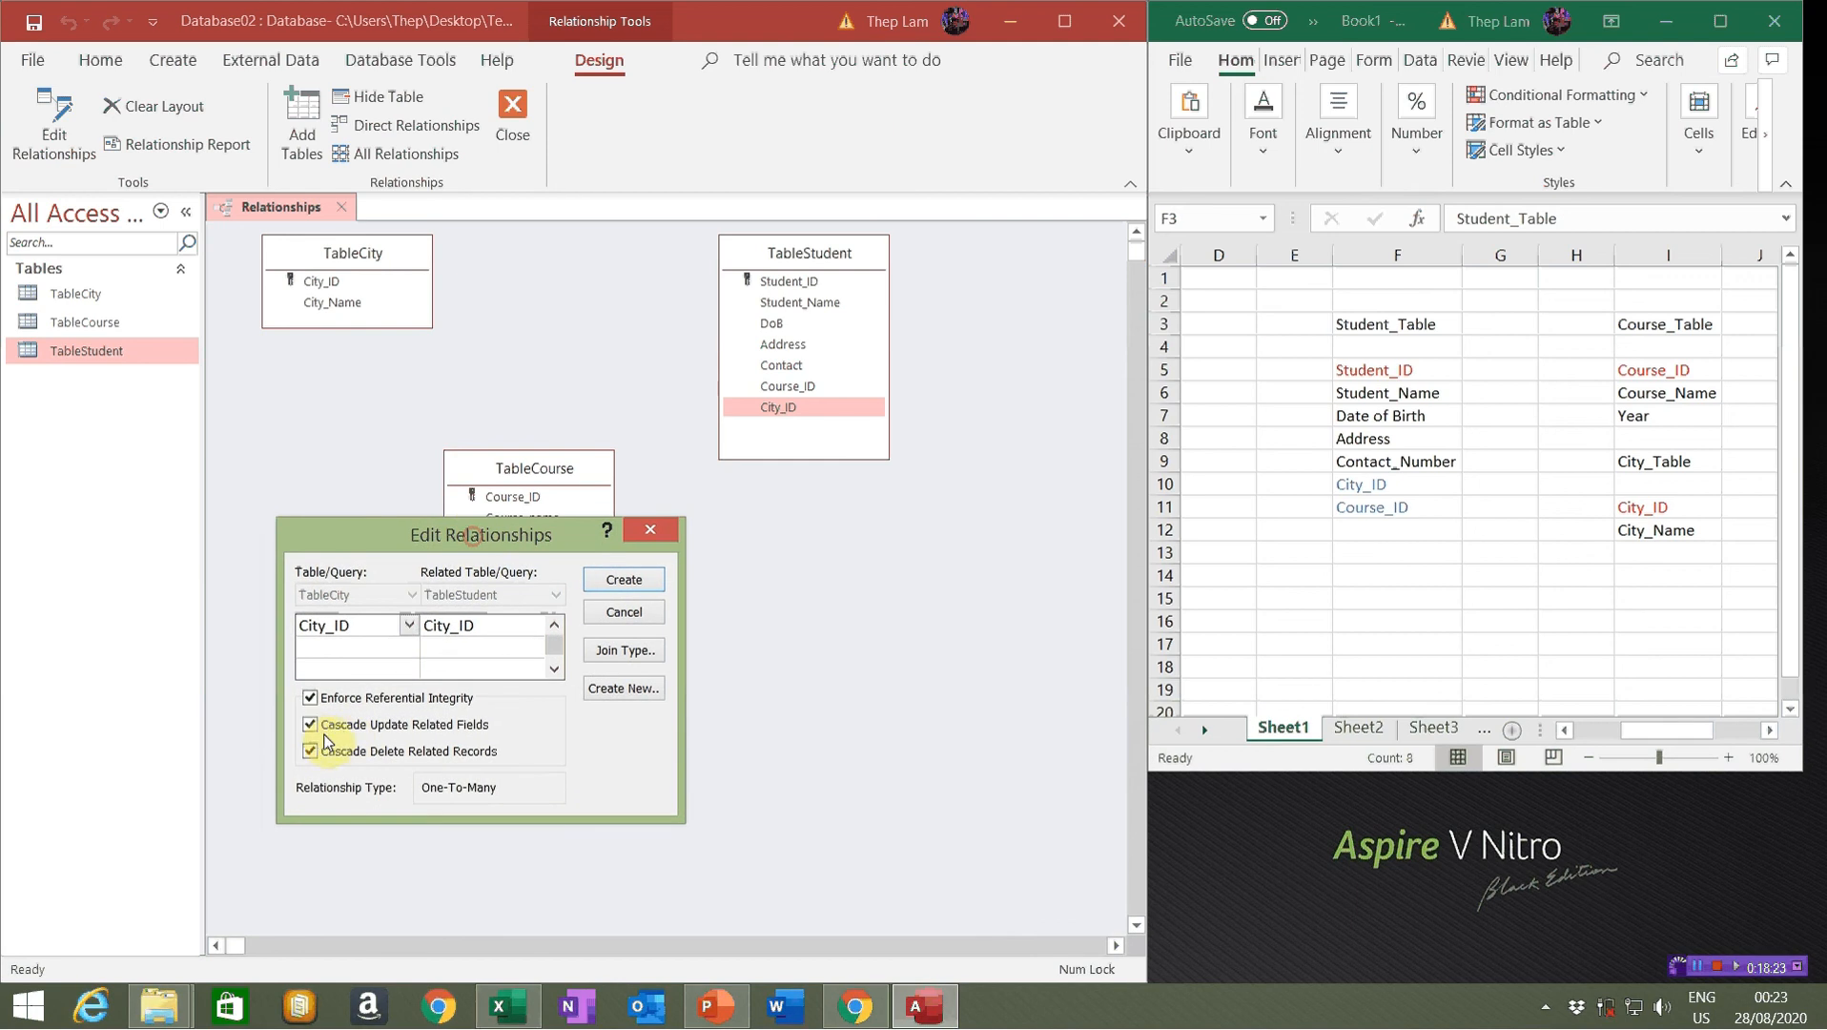
click(310, 725)
click(310, 752)
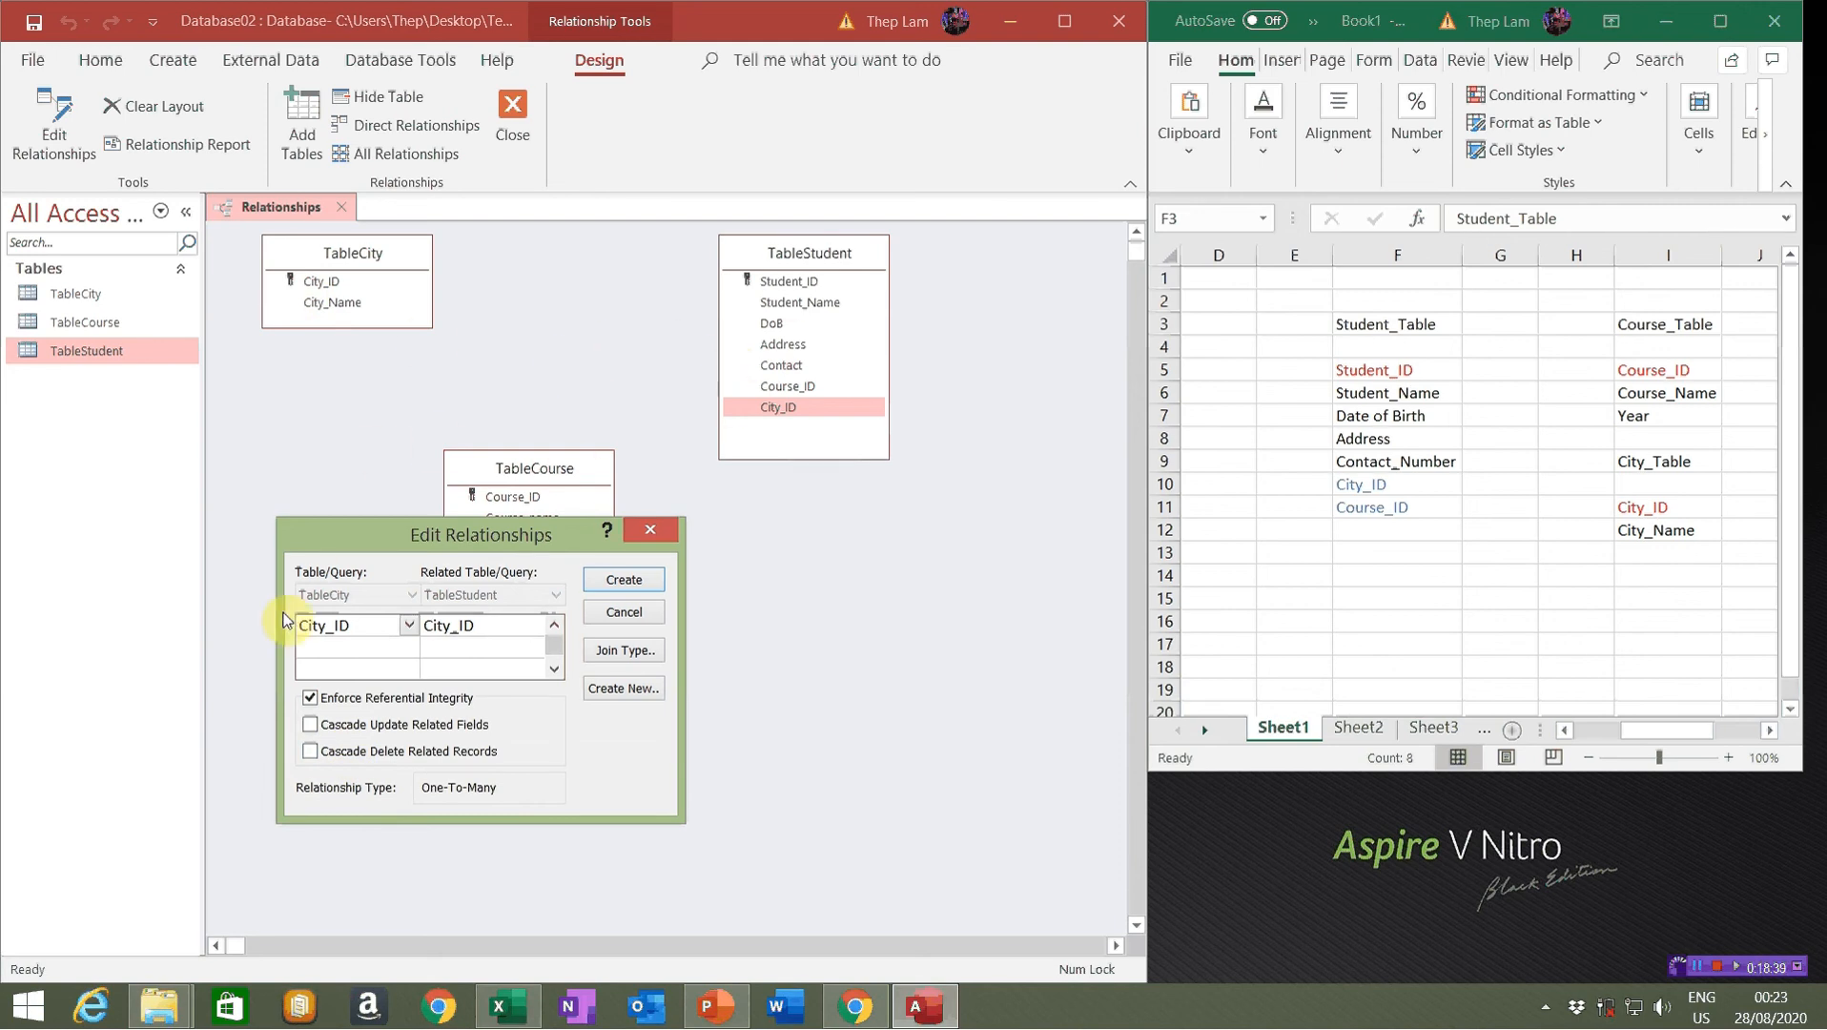
click(311, 752)
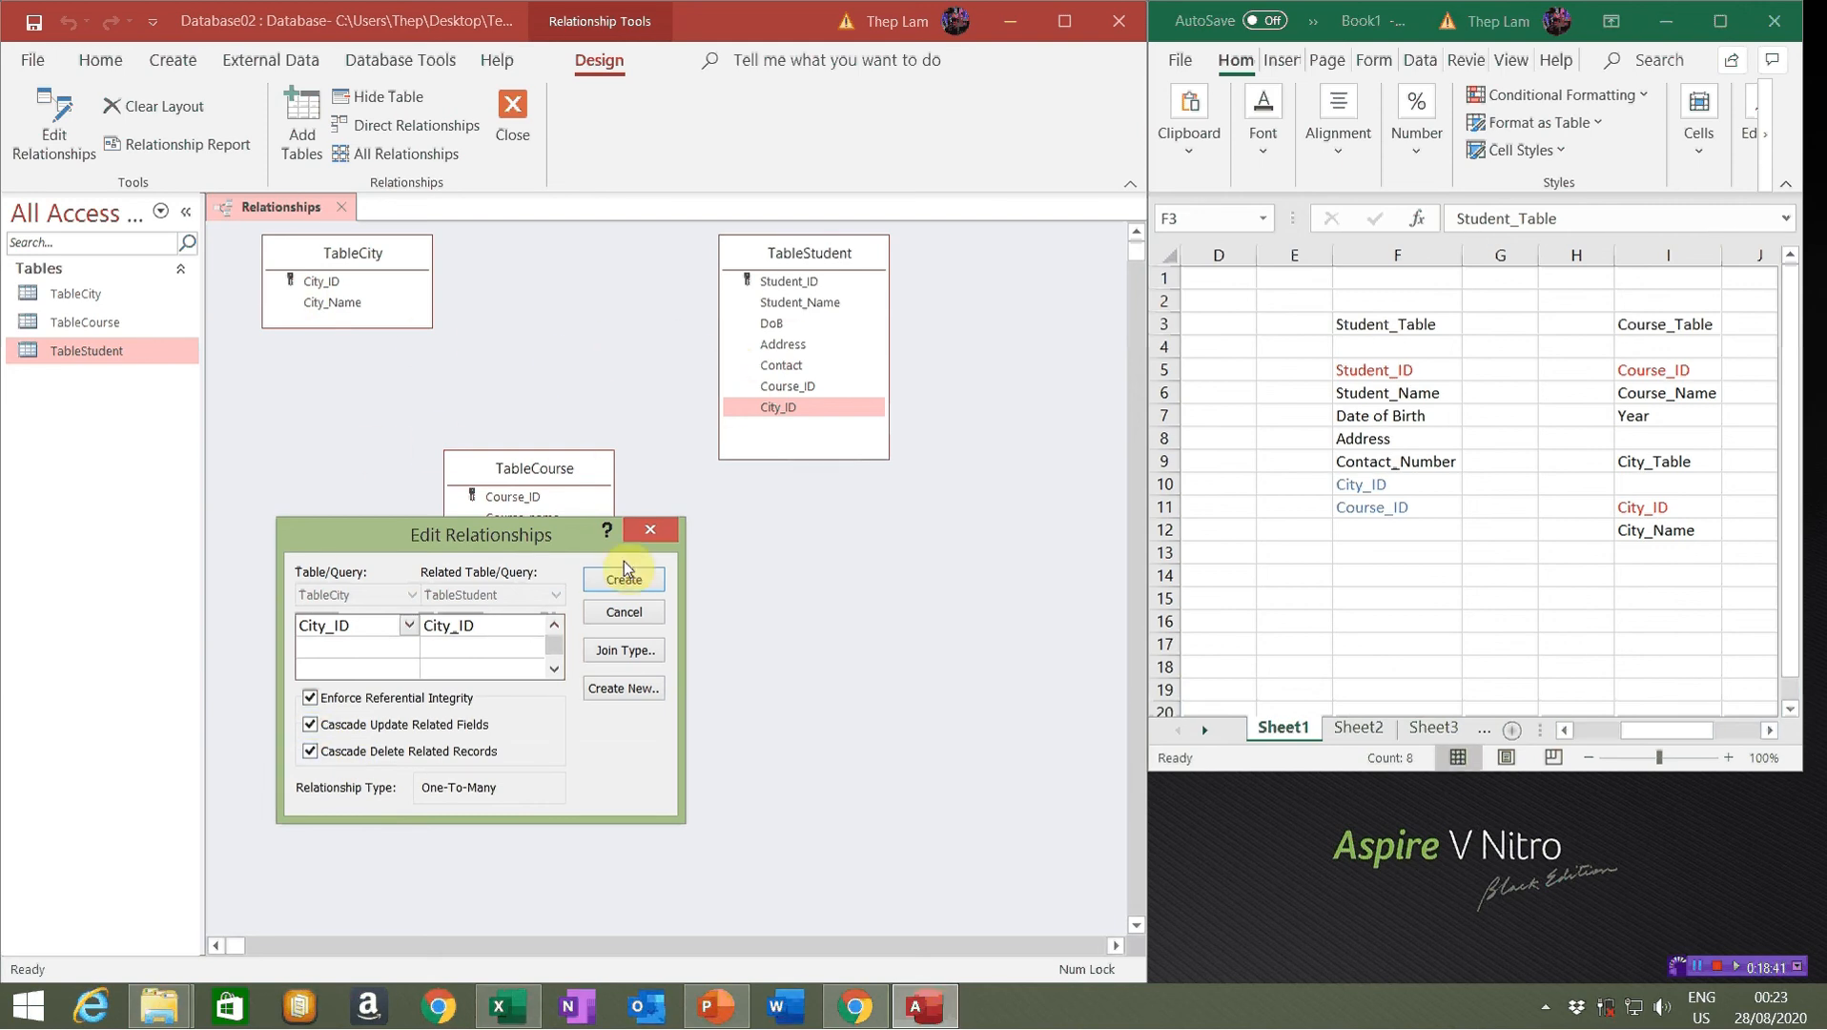
click(634, 591)
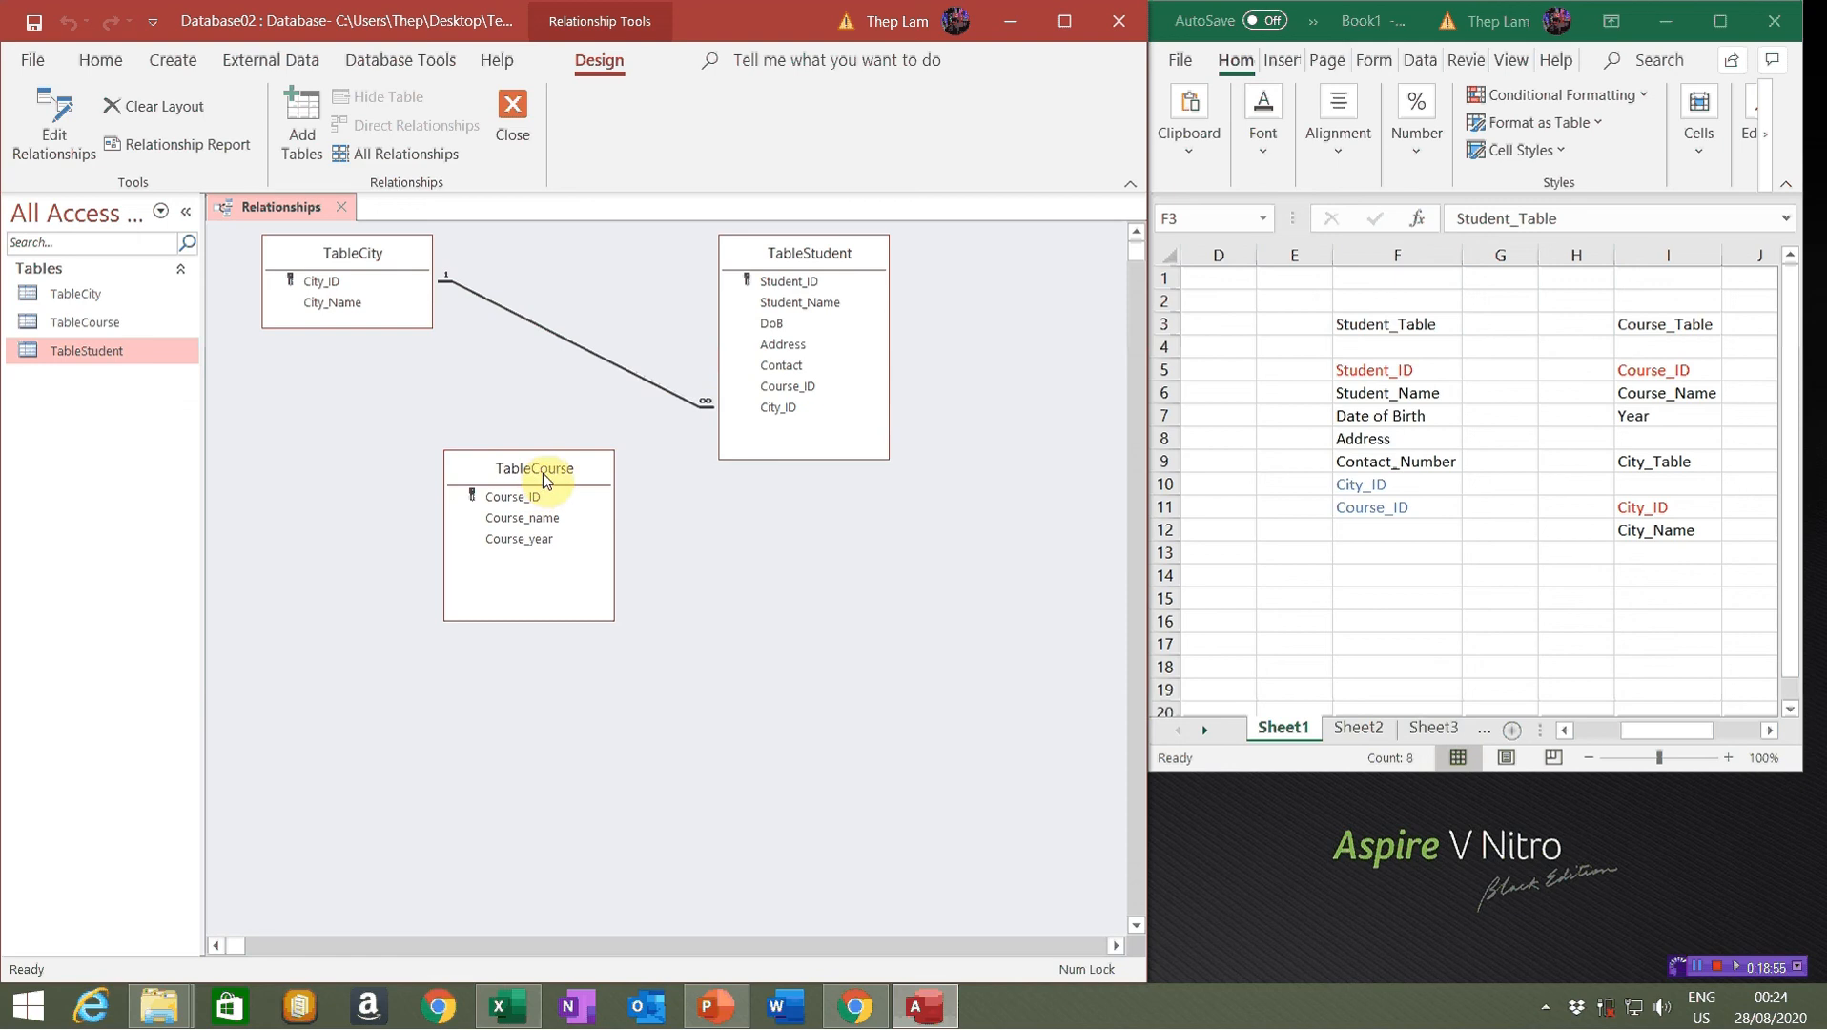
Relate Course_ID in TableStudent to Course_ID in TableCourse, enforcing referential integrity with cascade update and cascade delete
click(808, 388)
click(808, 391)
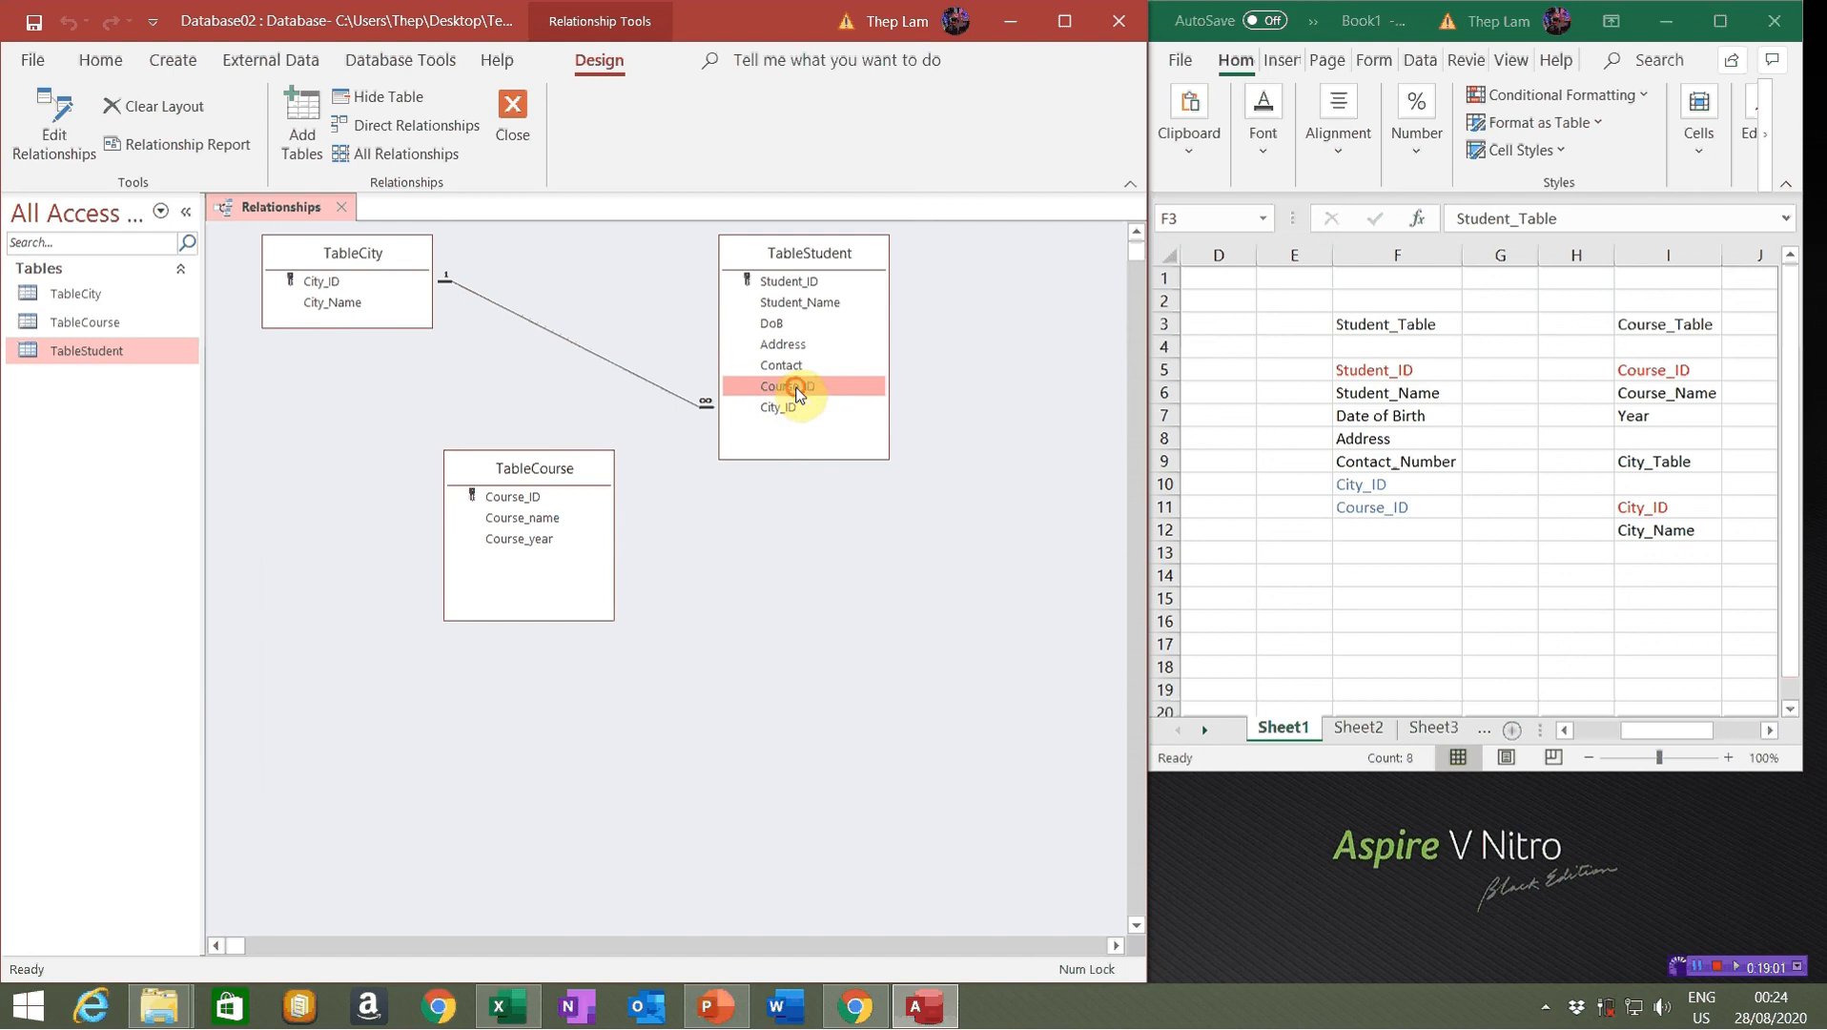
drag(799, 393, 510, 495)
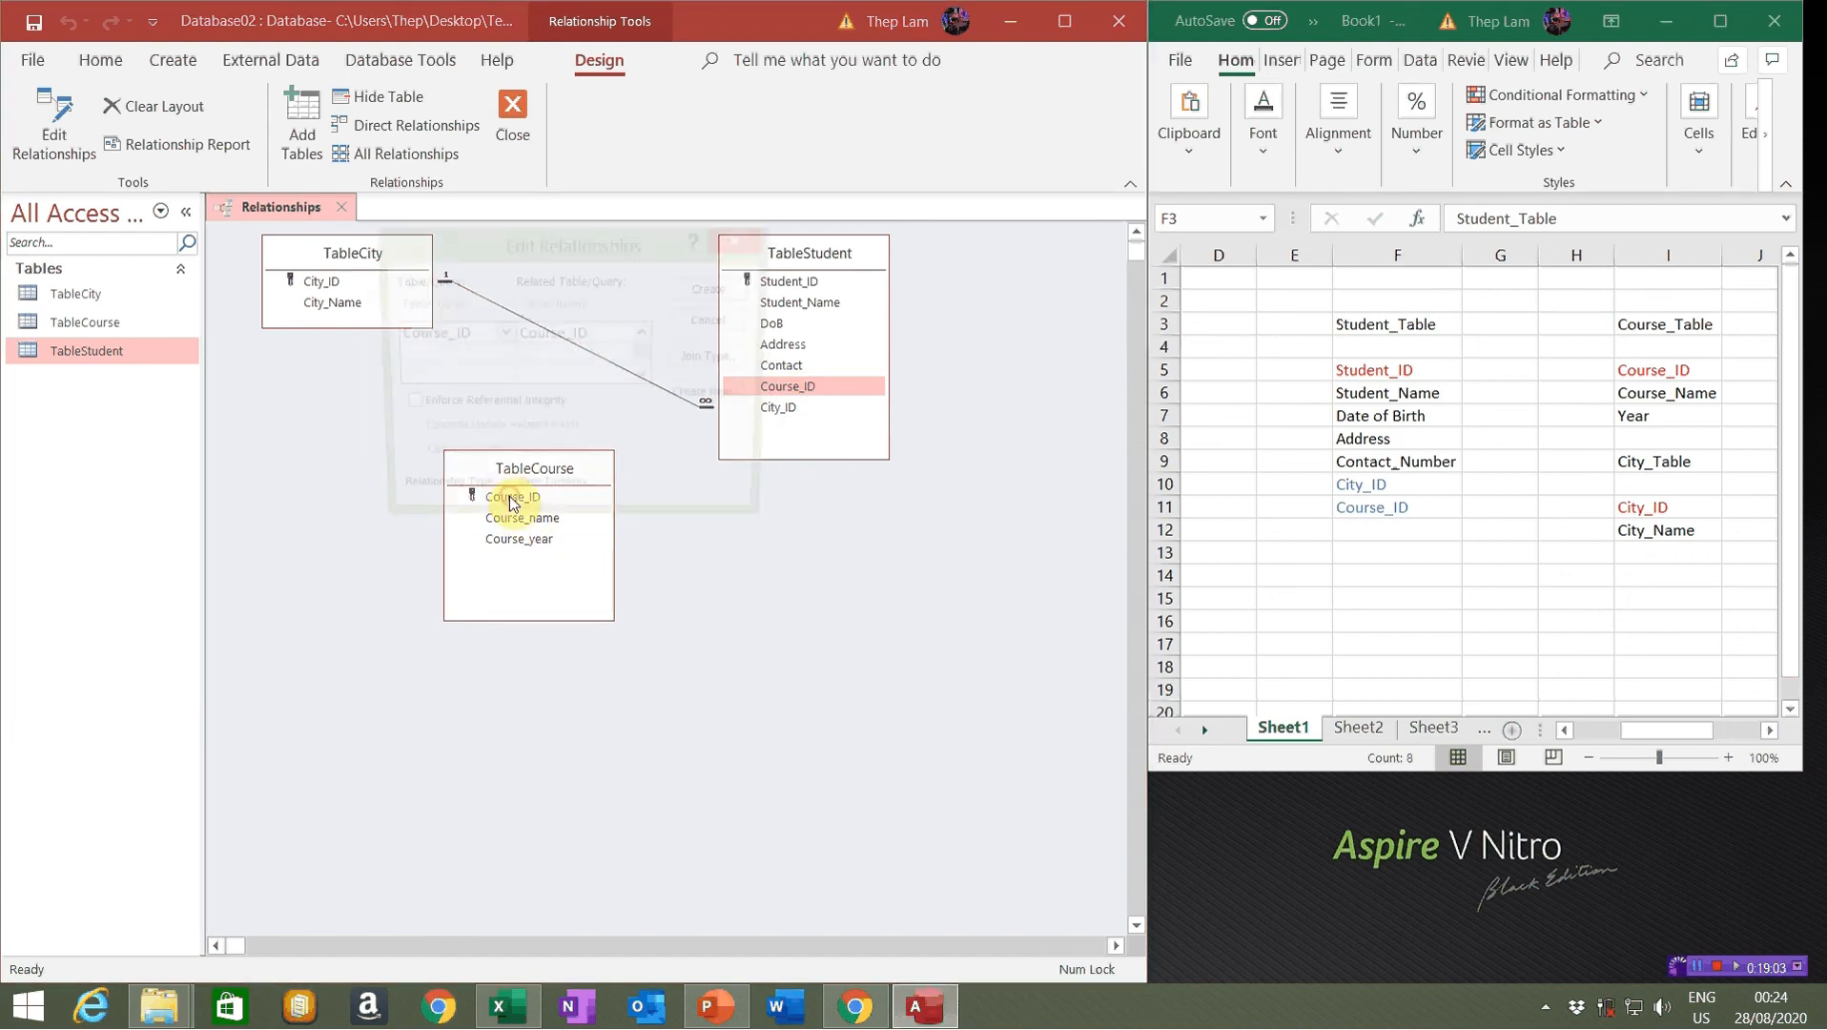
click(402, 407)
click(403, 434)
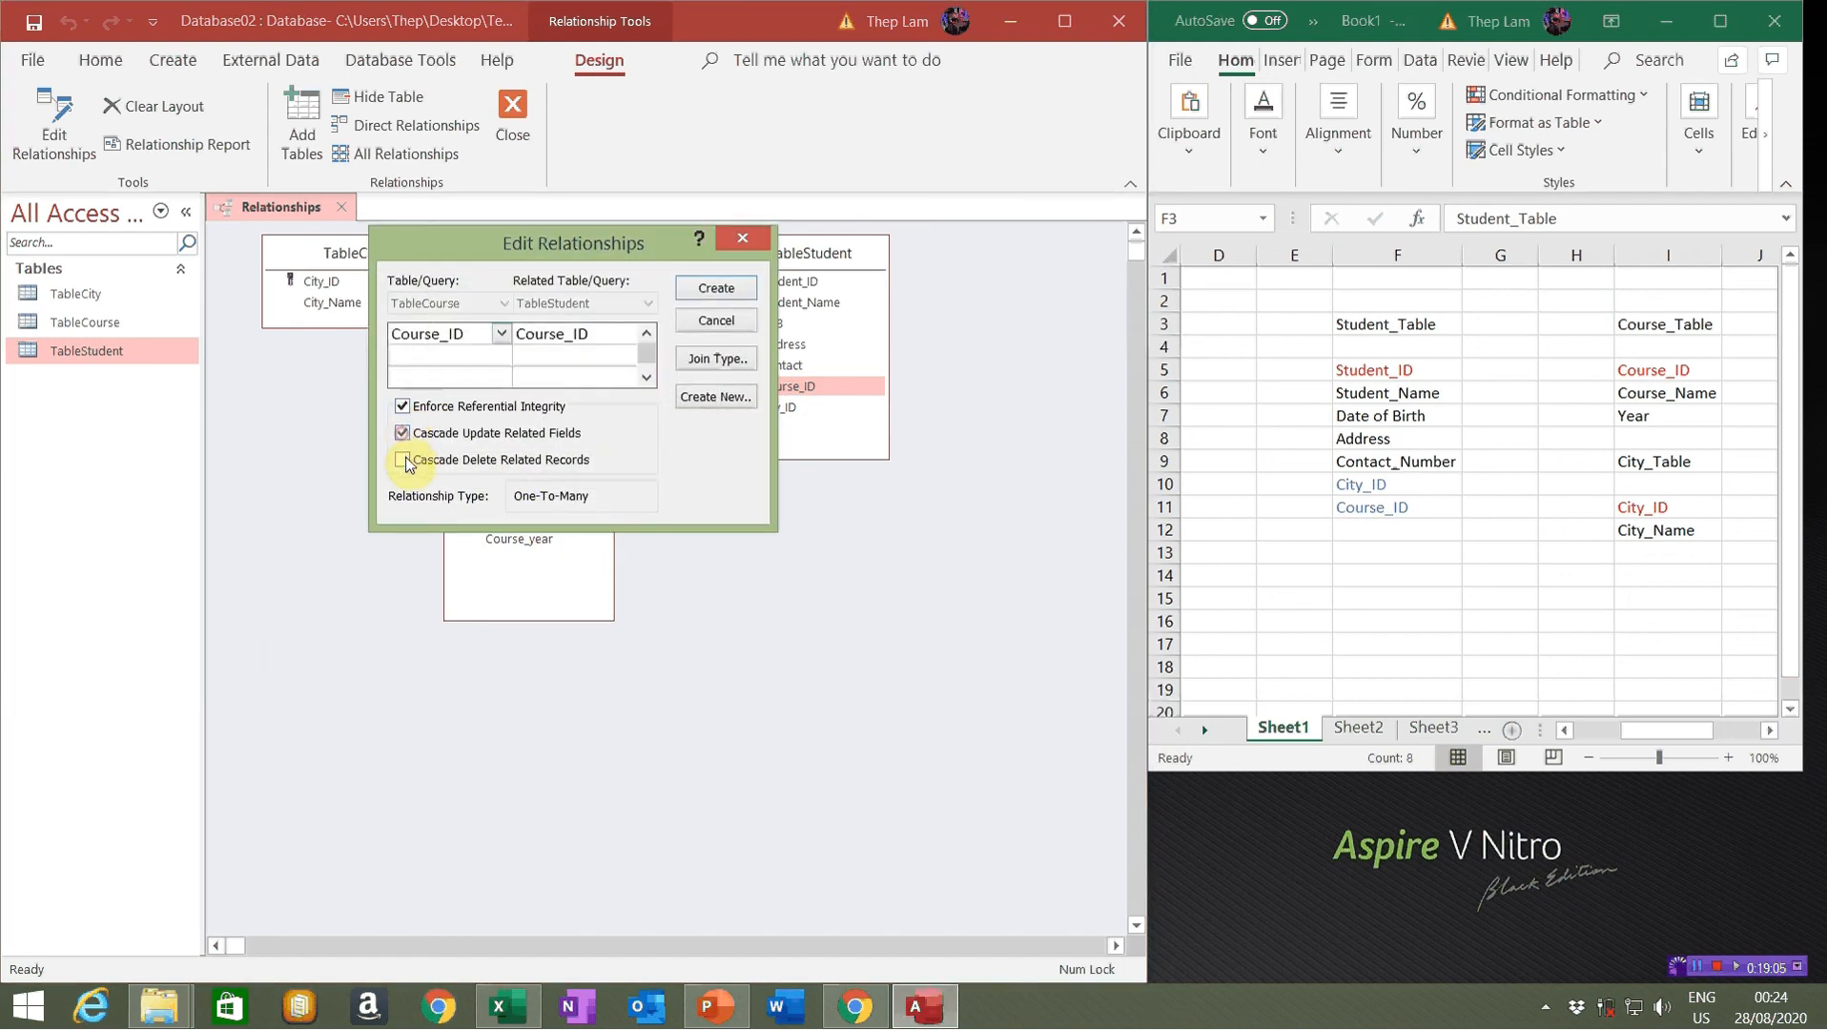
click(402, 459)
click(717, 287)
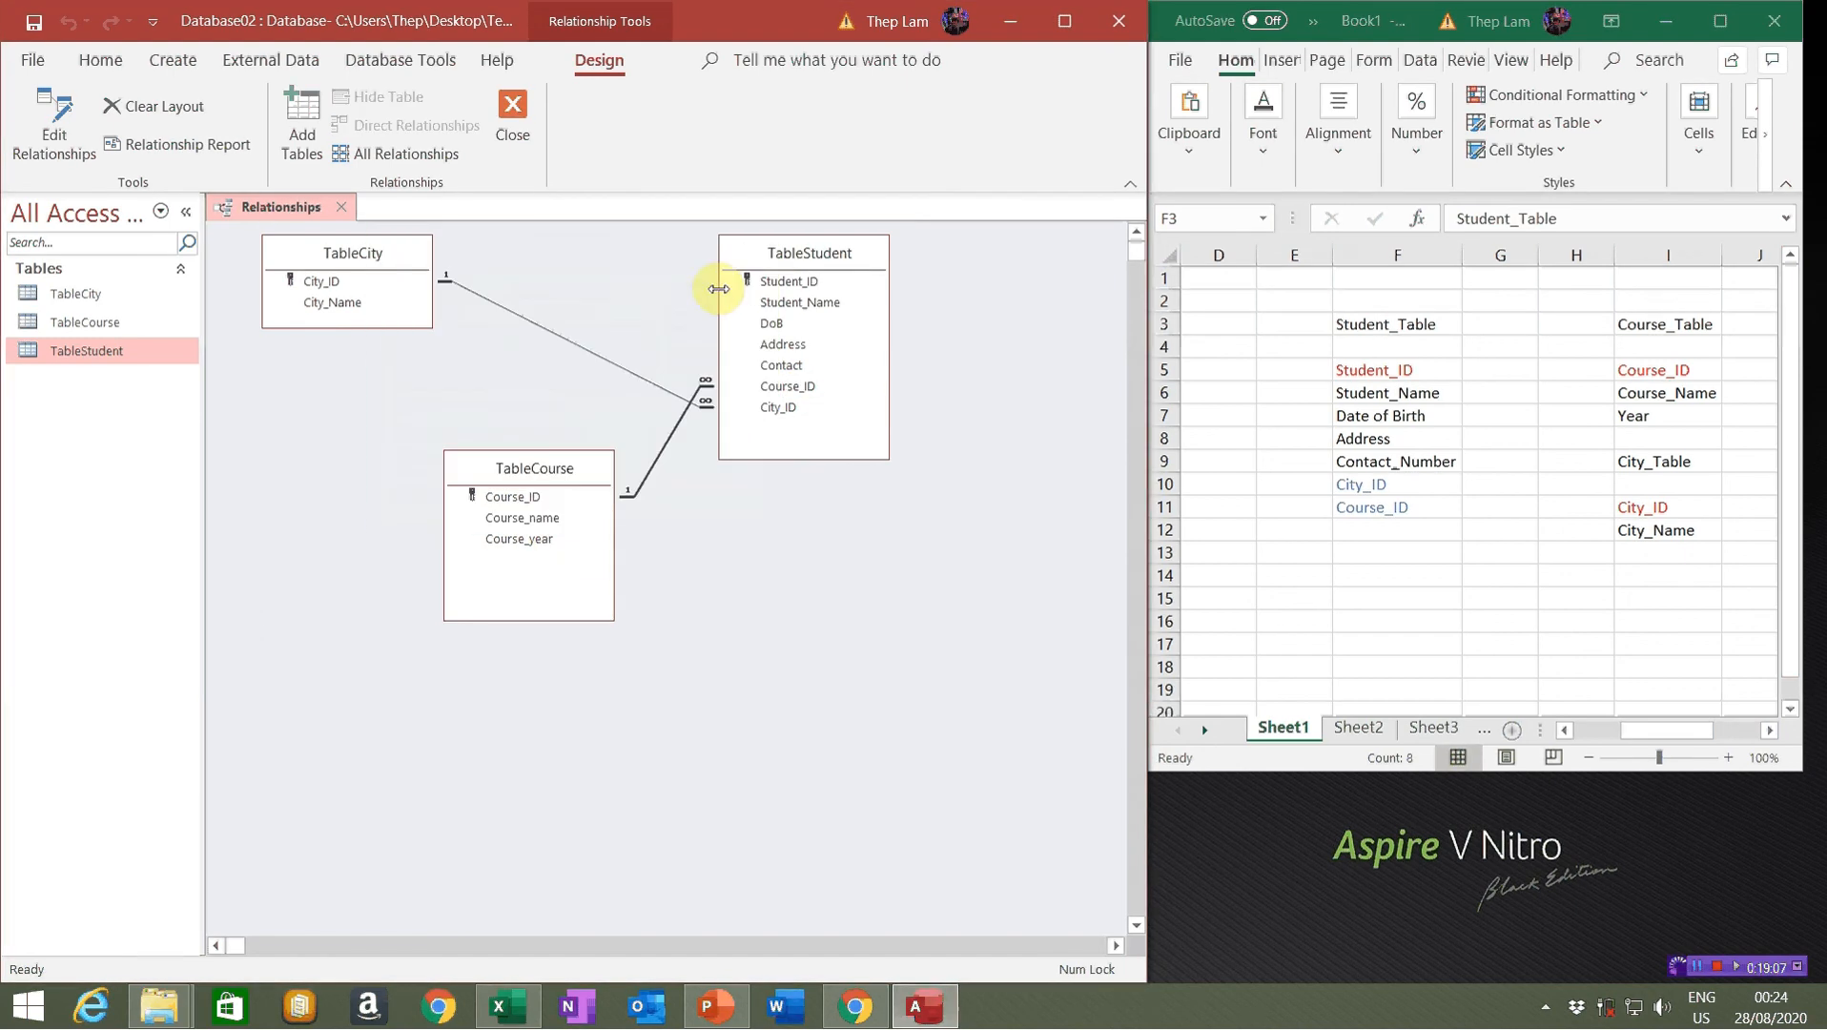
Rearrange the diagram so TableStudent sits between the other two tables, with TableCity at its lower left and TableCourse to its right
drag(821, 244, 916, 327)
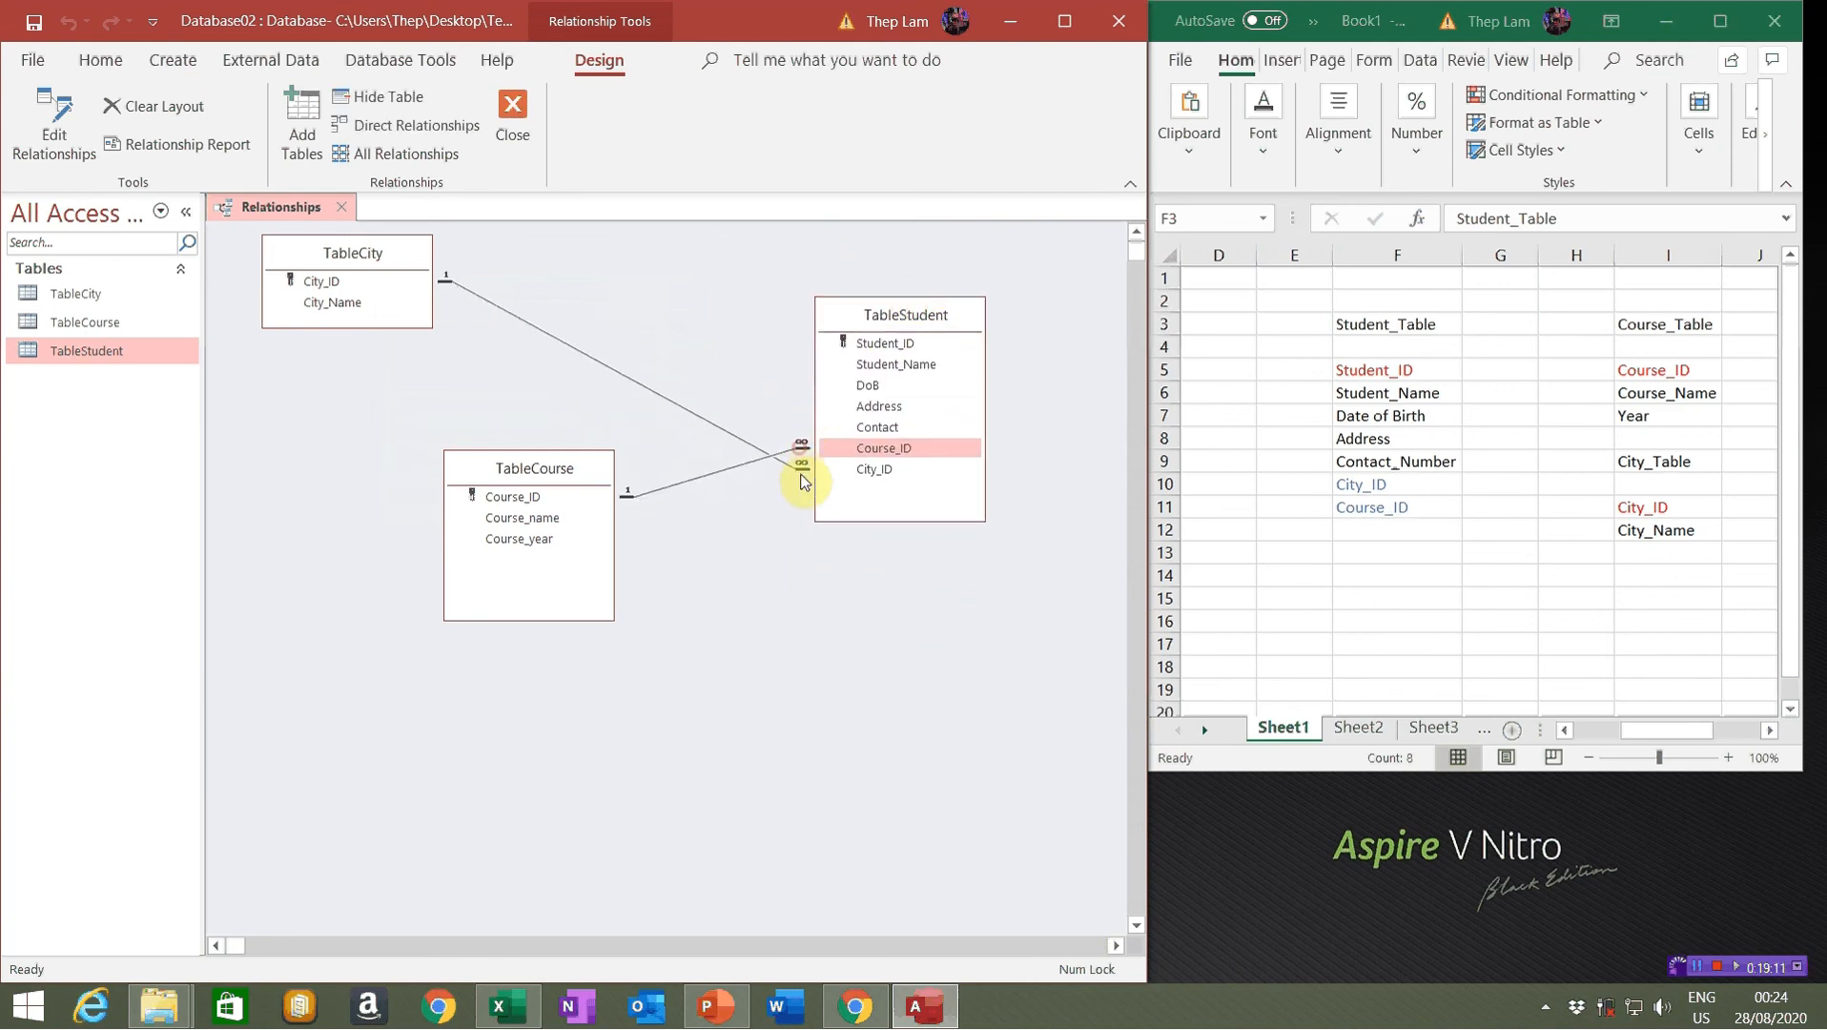
click(734, 440)
click(735, 444)
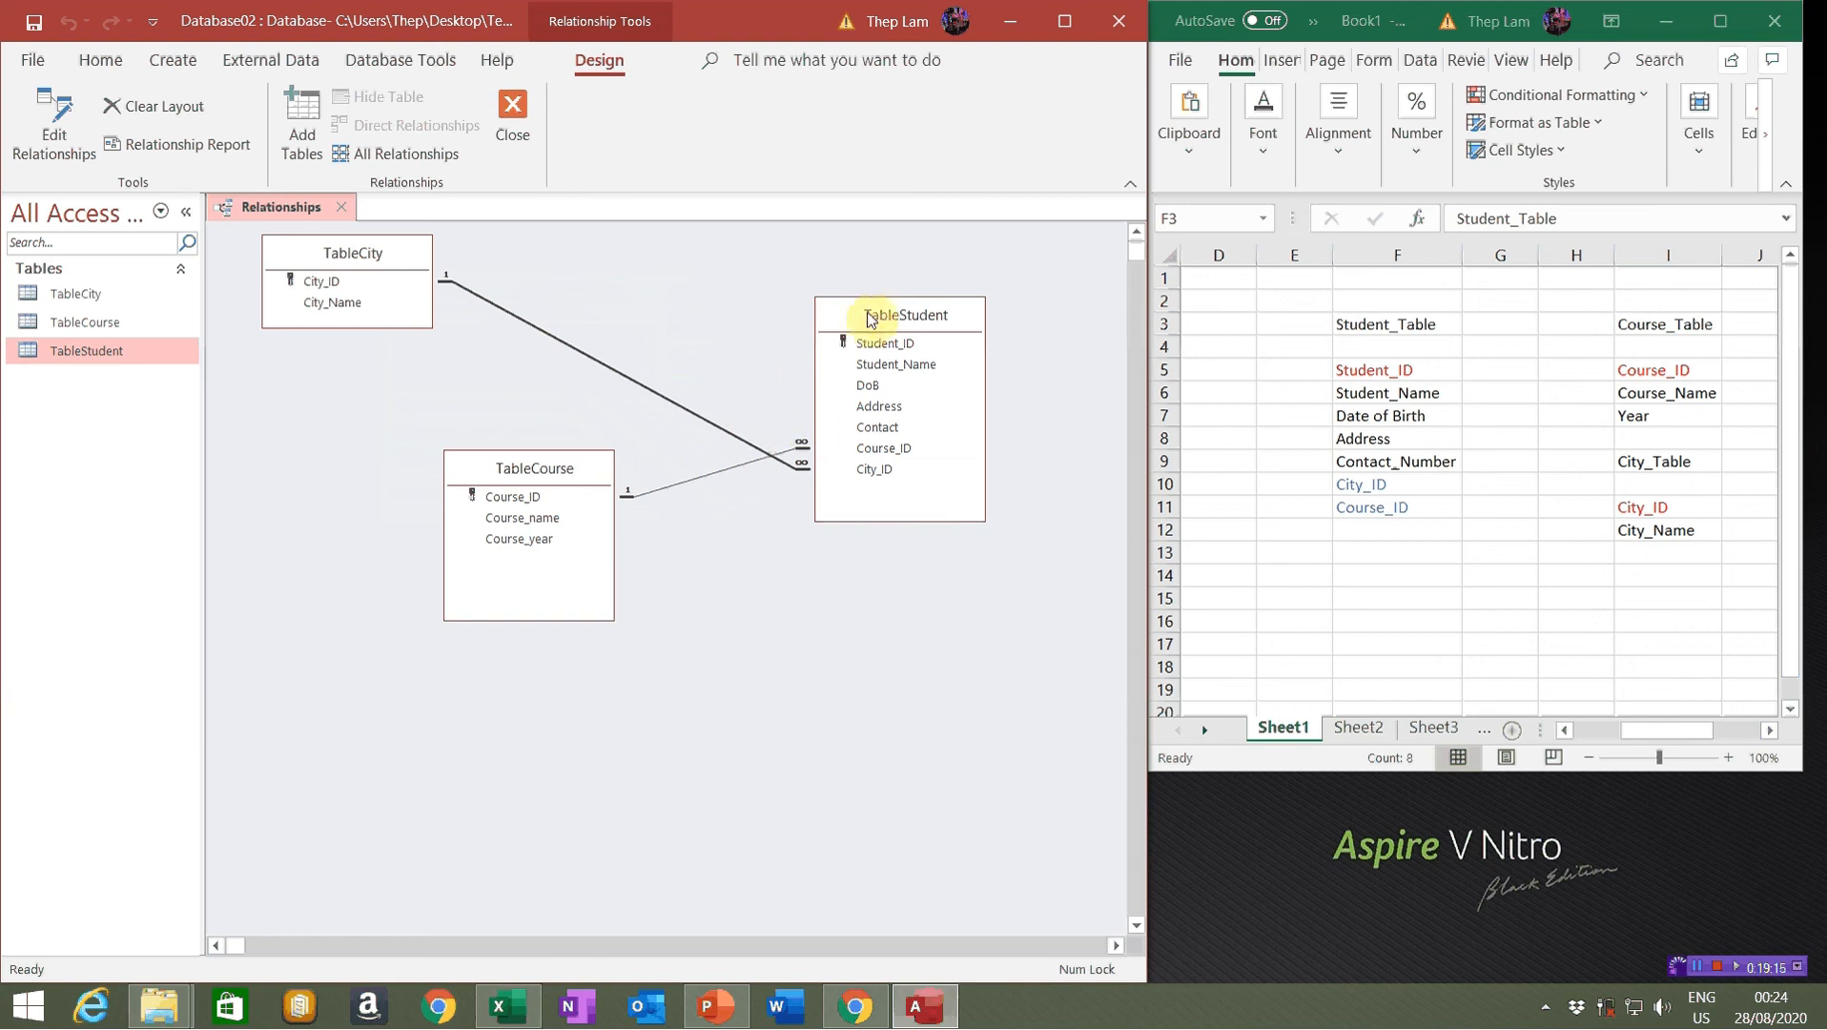
drag(872, 314, 311, 506)
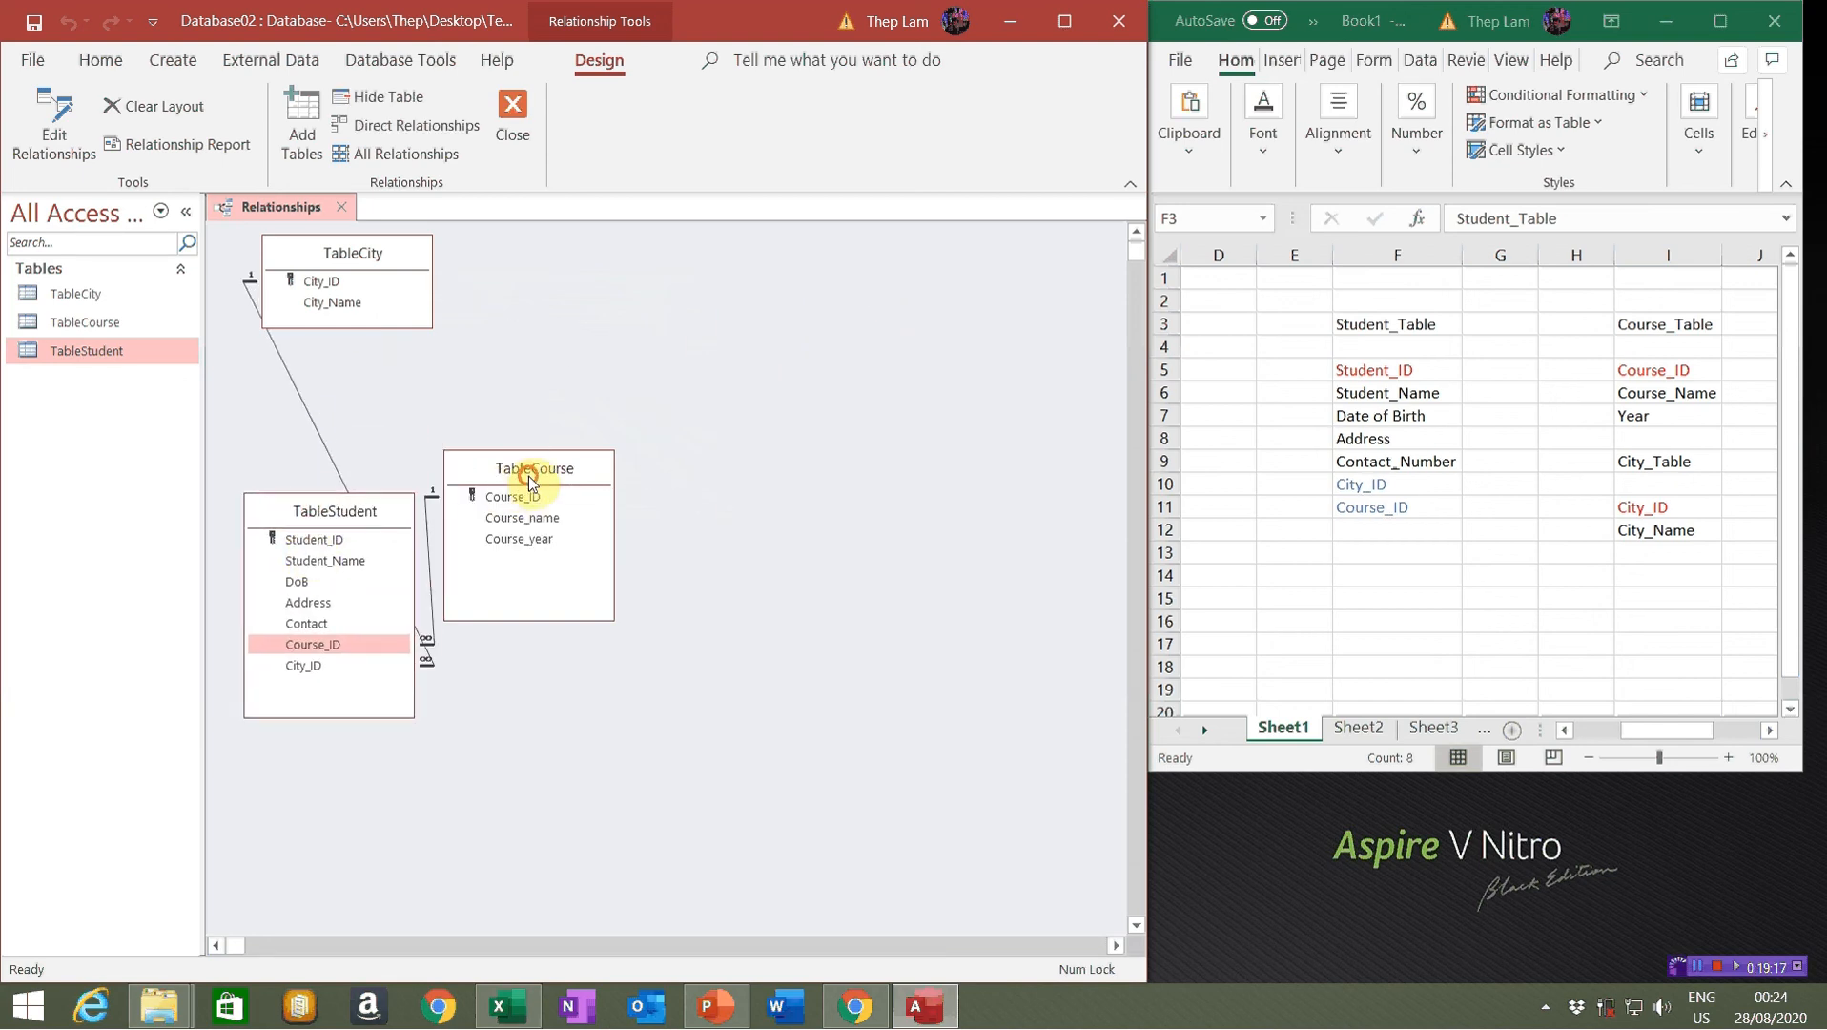
drag(521, 481, 901, 364)
mouse_move(351, 505)
mouse_down()
mouse_move(610, 257)
mouse_move(595, 253)
mouse_up()
drag(370, 282, 379, 488)
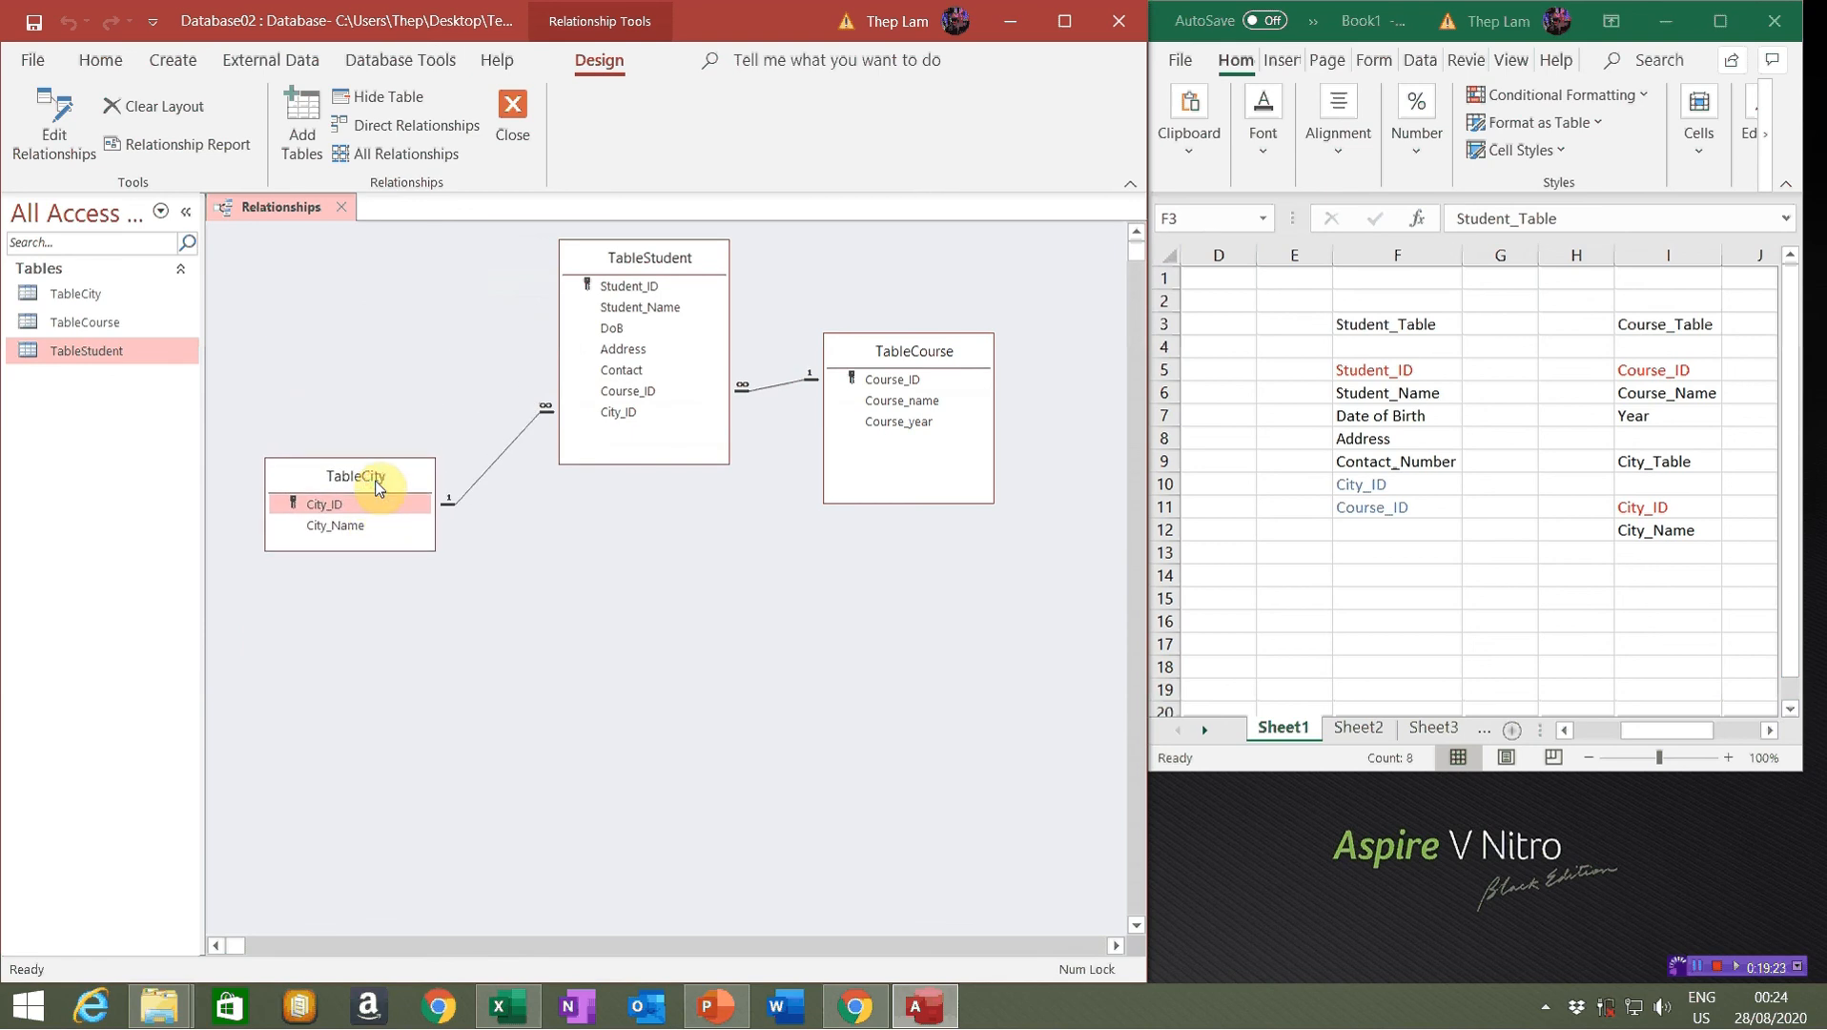
click(613, 698)
click(498, 456)
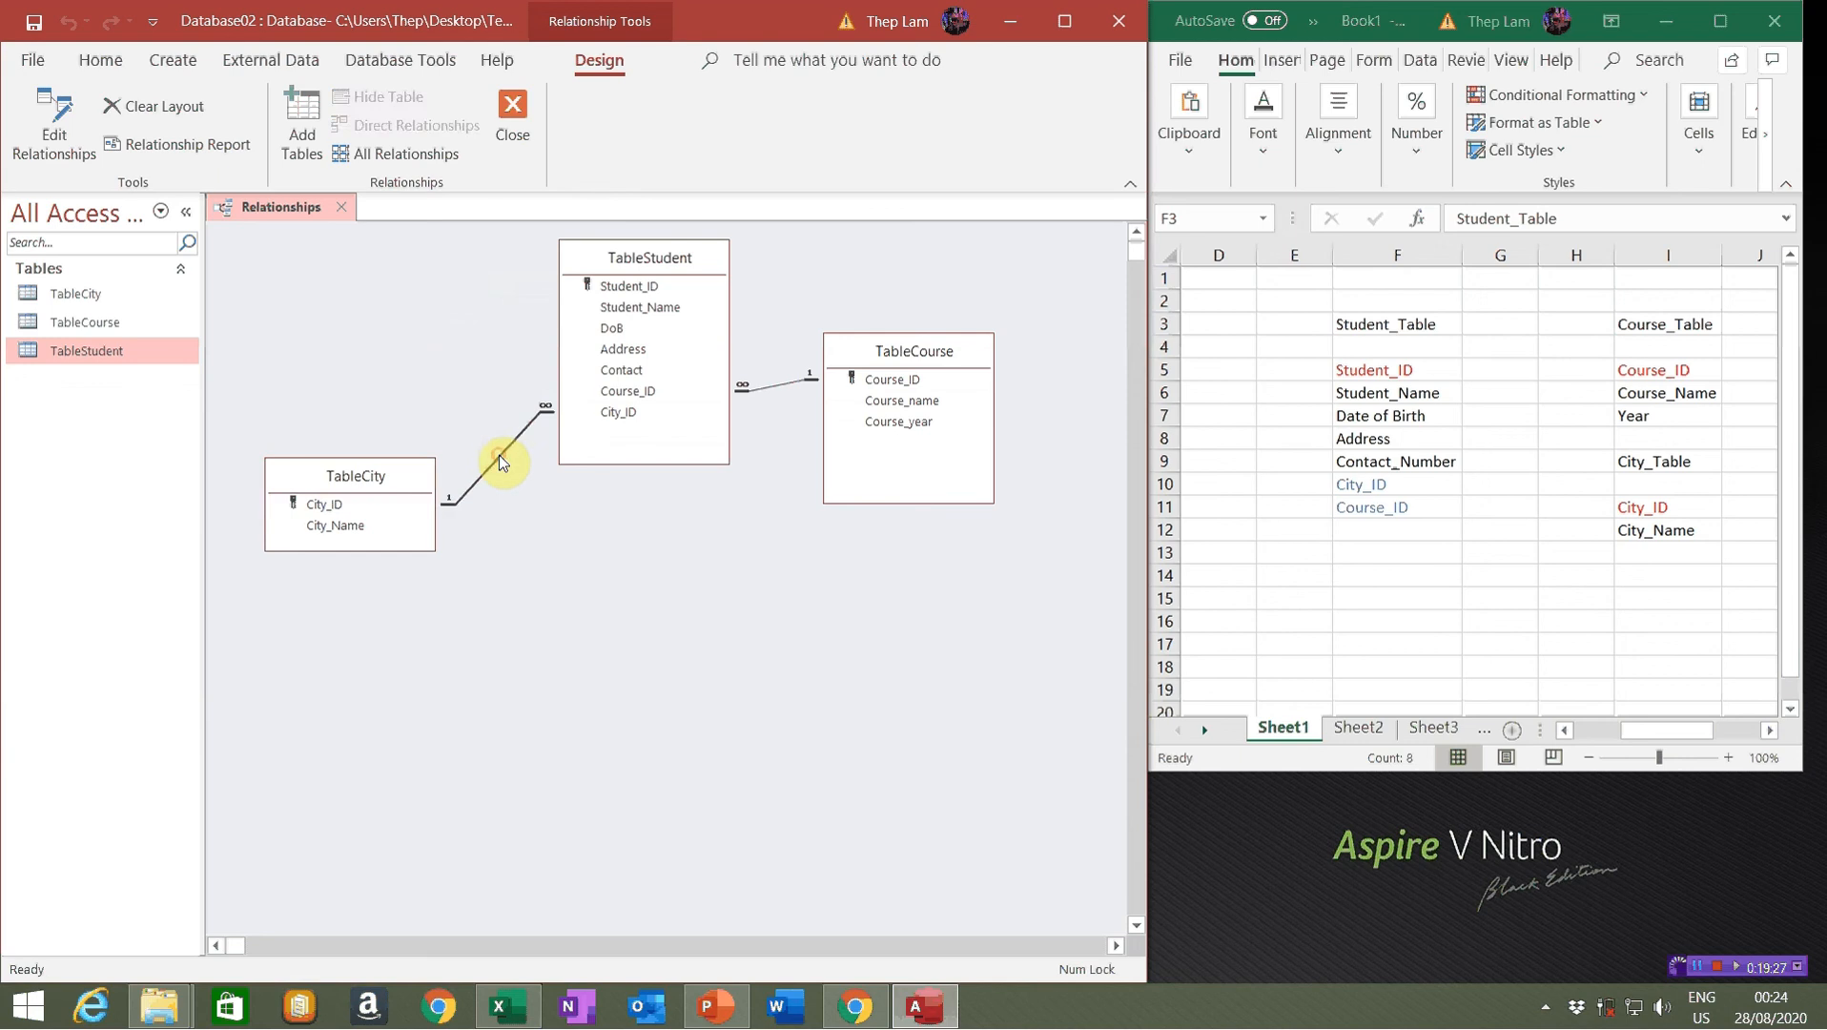
Delete the relationship between TableStudent and TableCourse and the one between TableStudent and TableCity
click(777, 385)
right_click(784, 392)
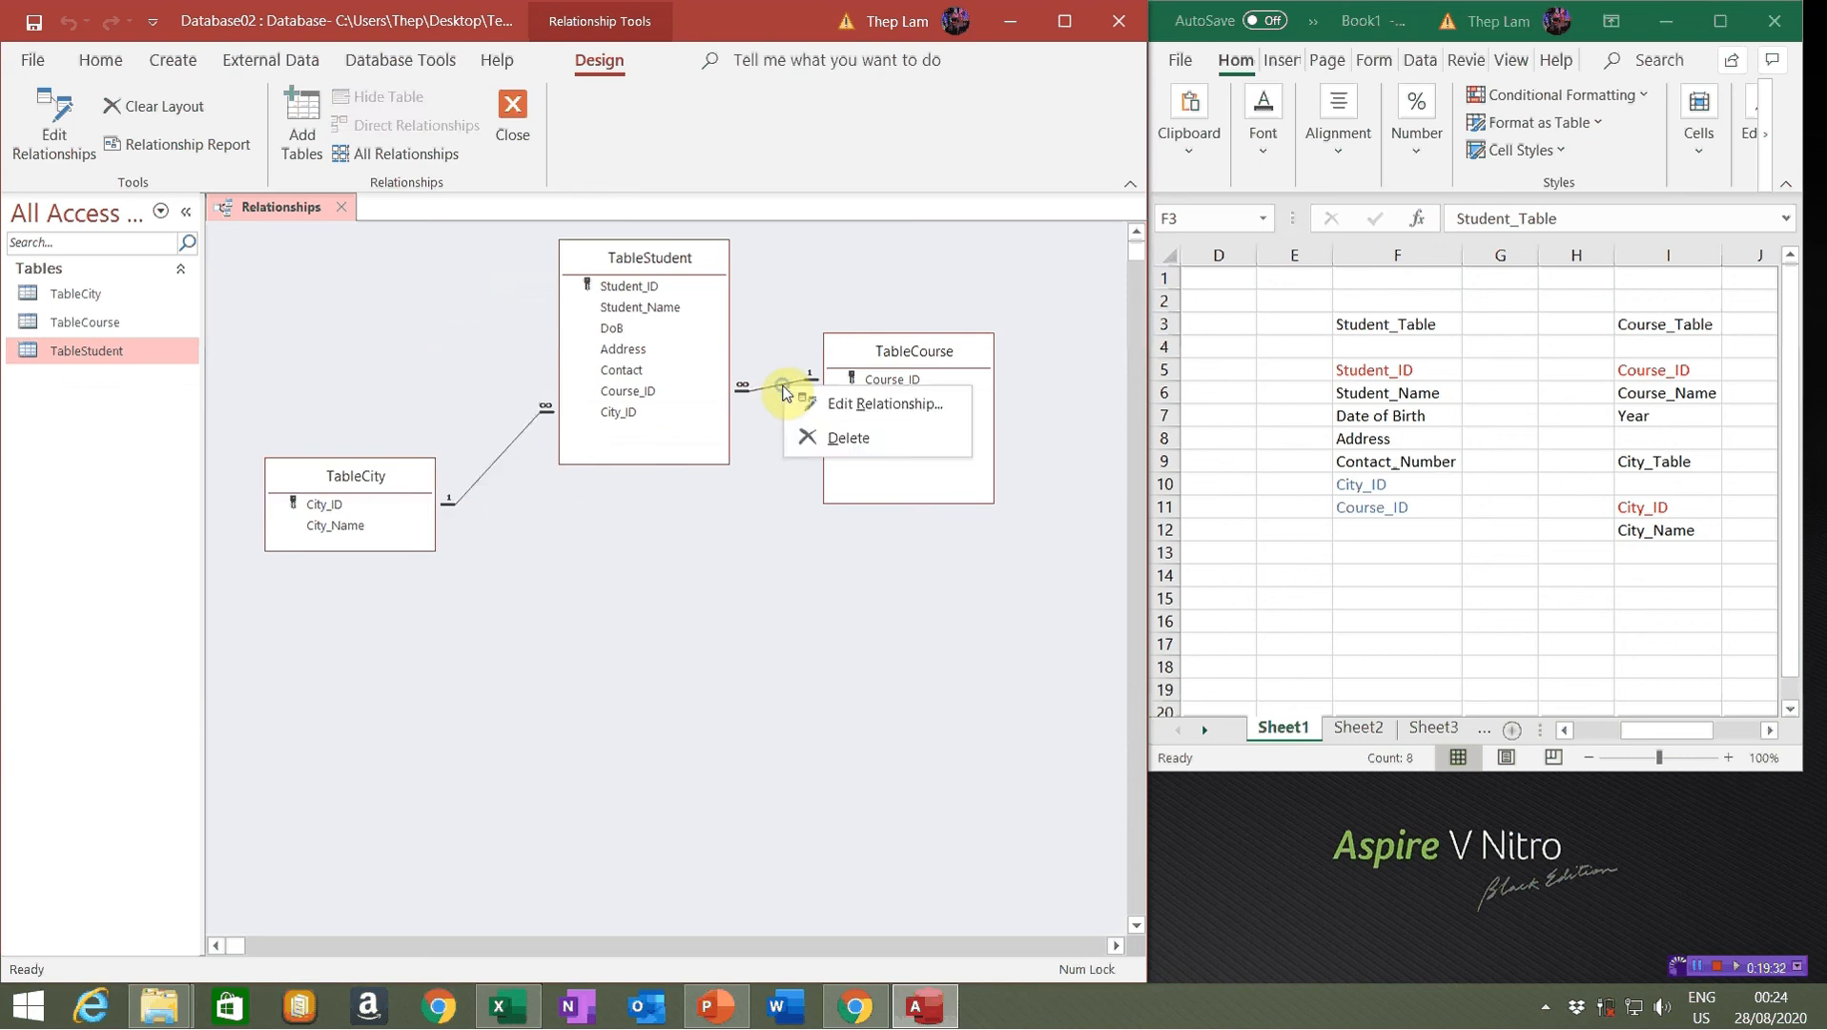
click(833, 440)
click(861, 569)
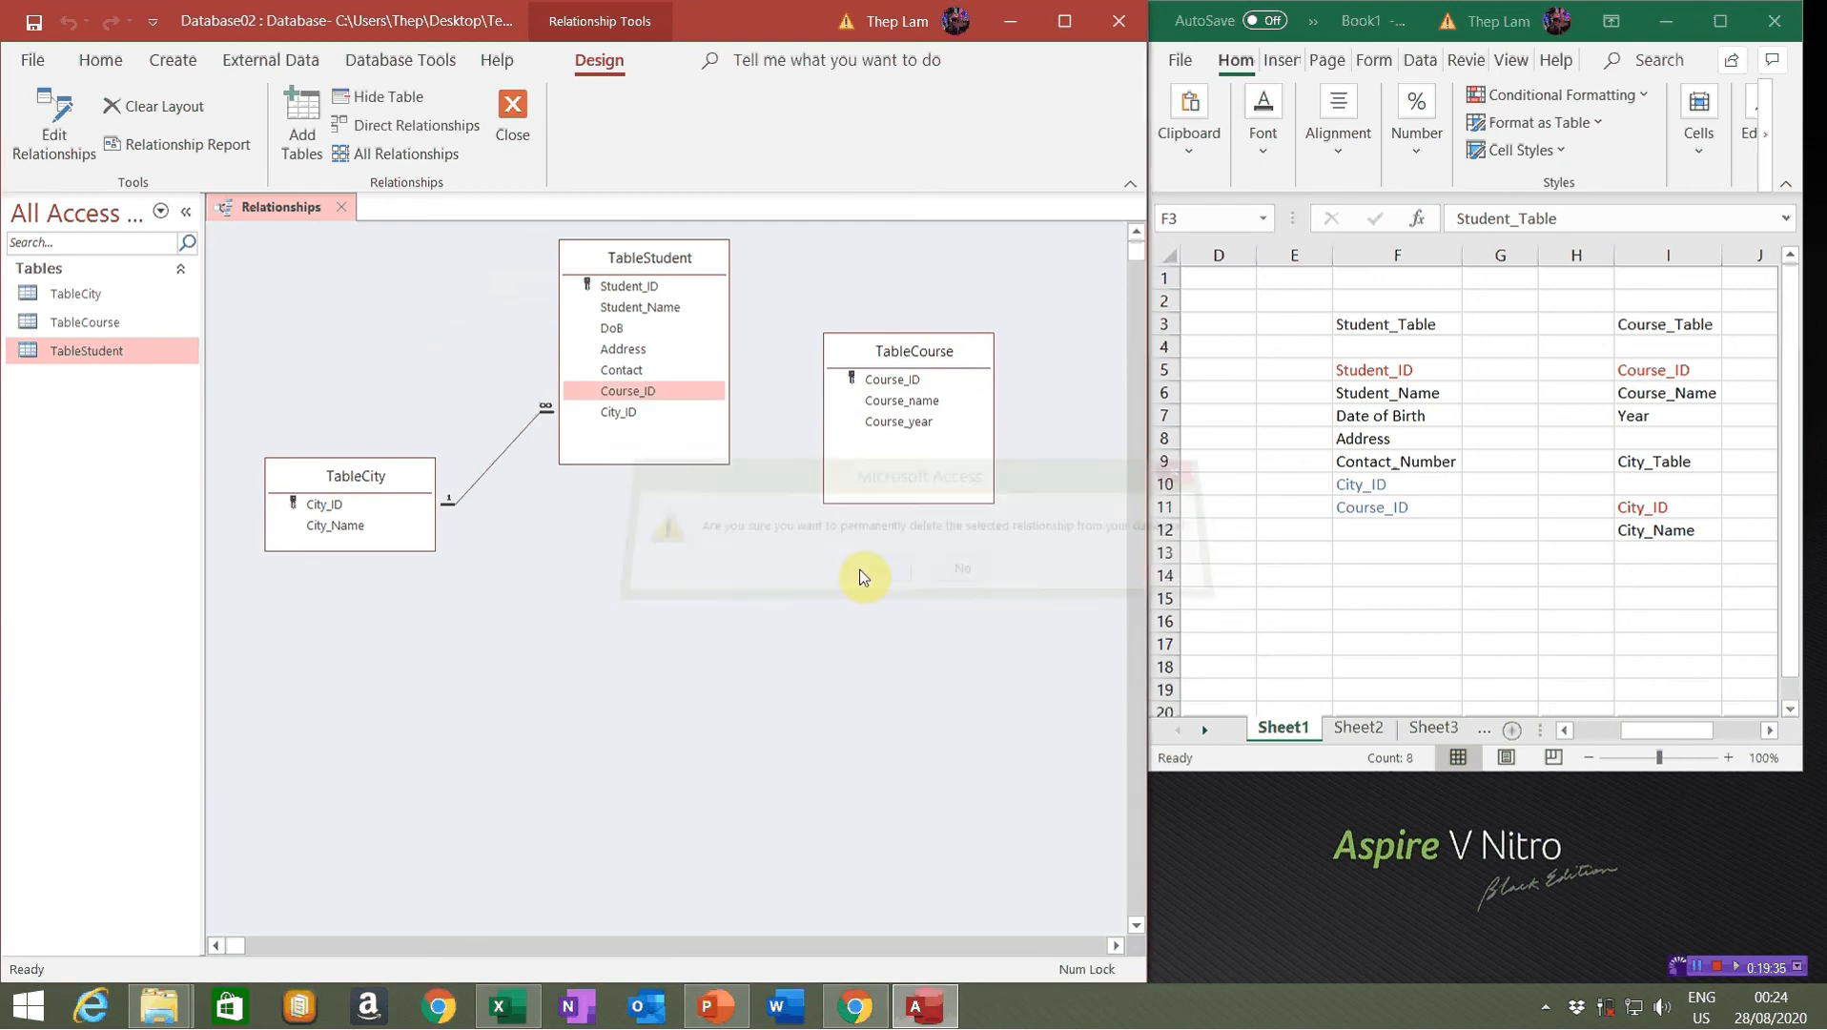
right_click(494, 460)
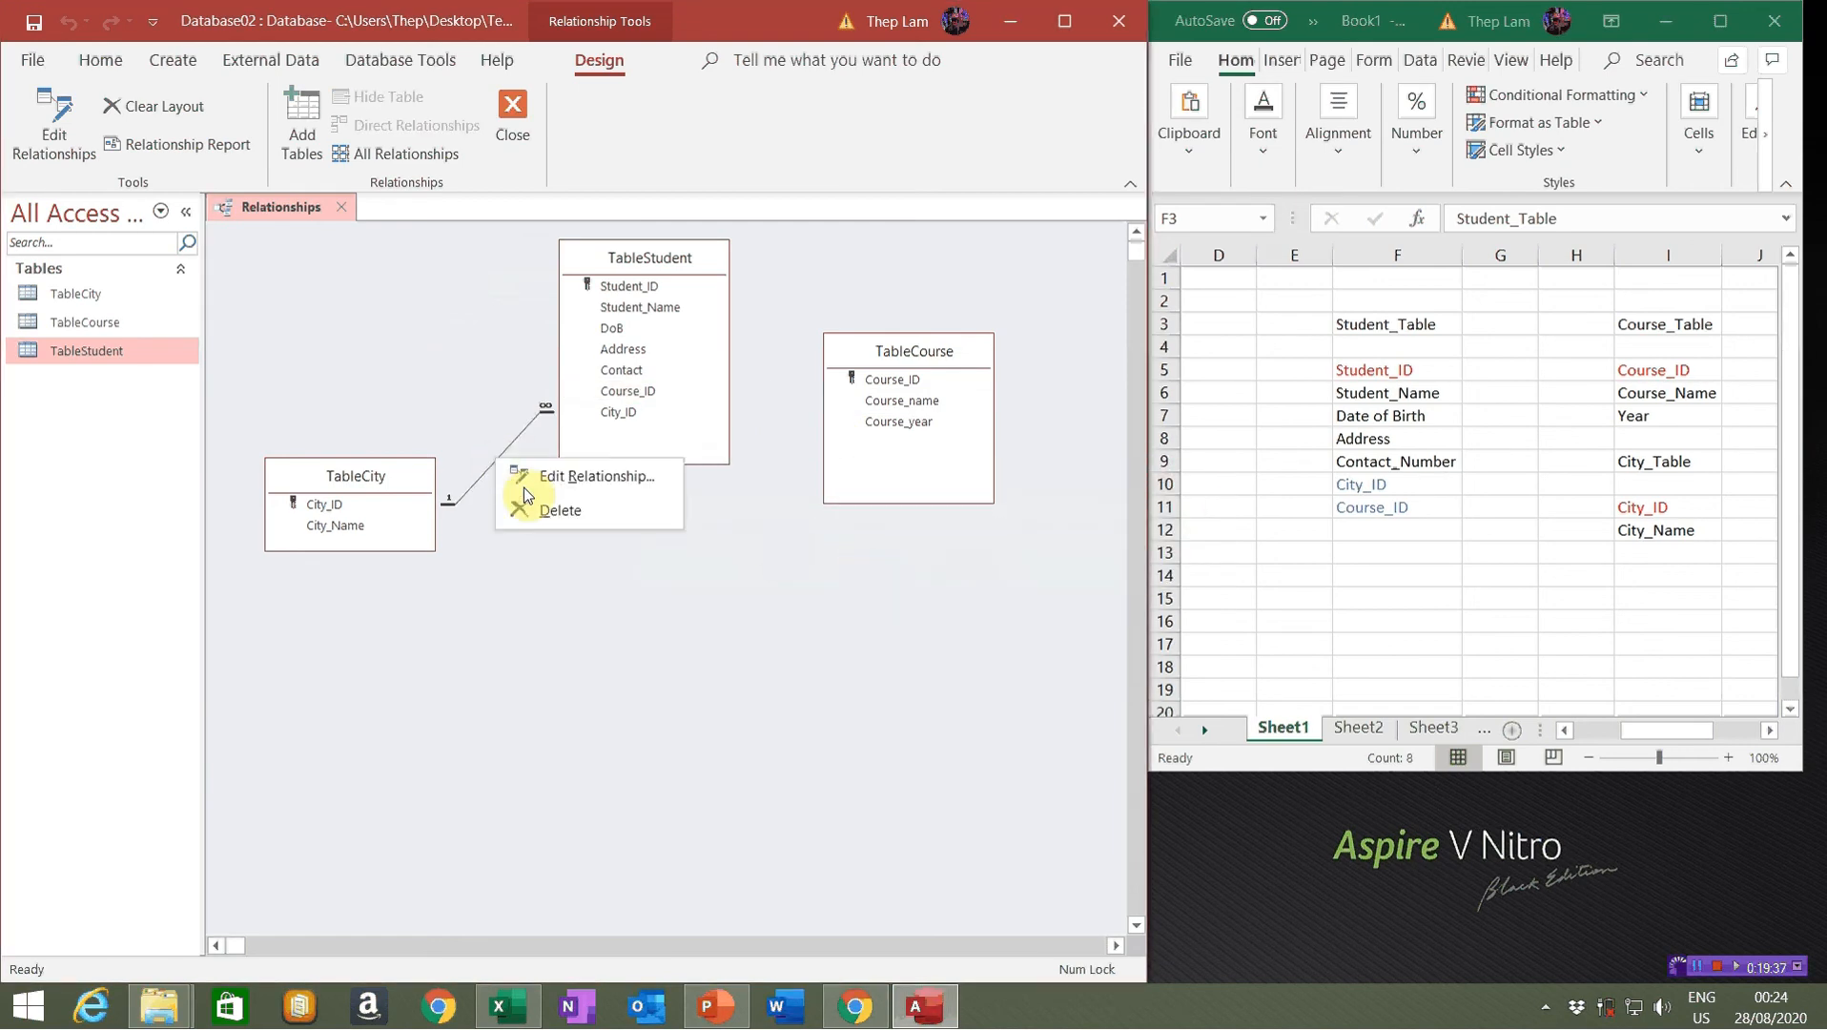
click(551, 509)
click(868, 568)
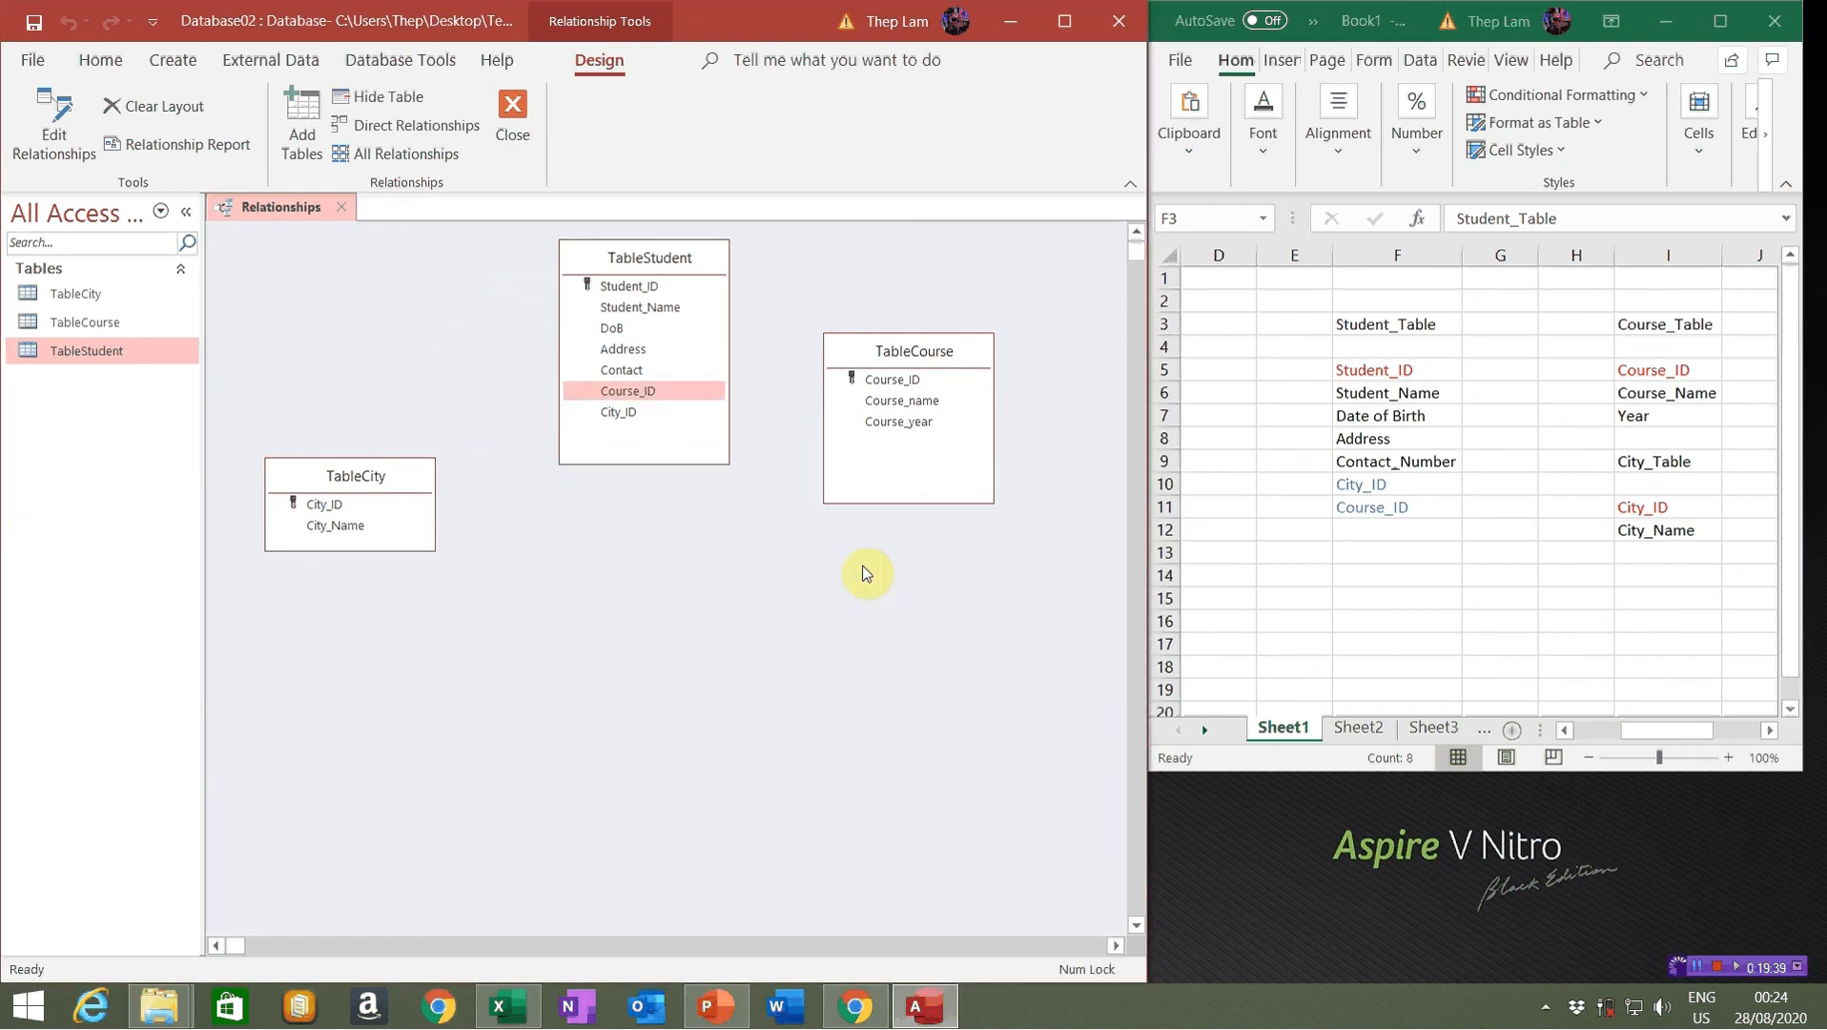
Relate Course_ID in TableStudent to City_ID in TableCity, enforcing referential integrity with cascade update and cascade delete
click(583, 507)
click(613, 390)
drag(613, 390, 325, 514)
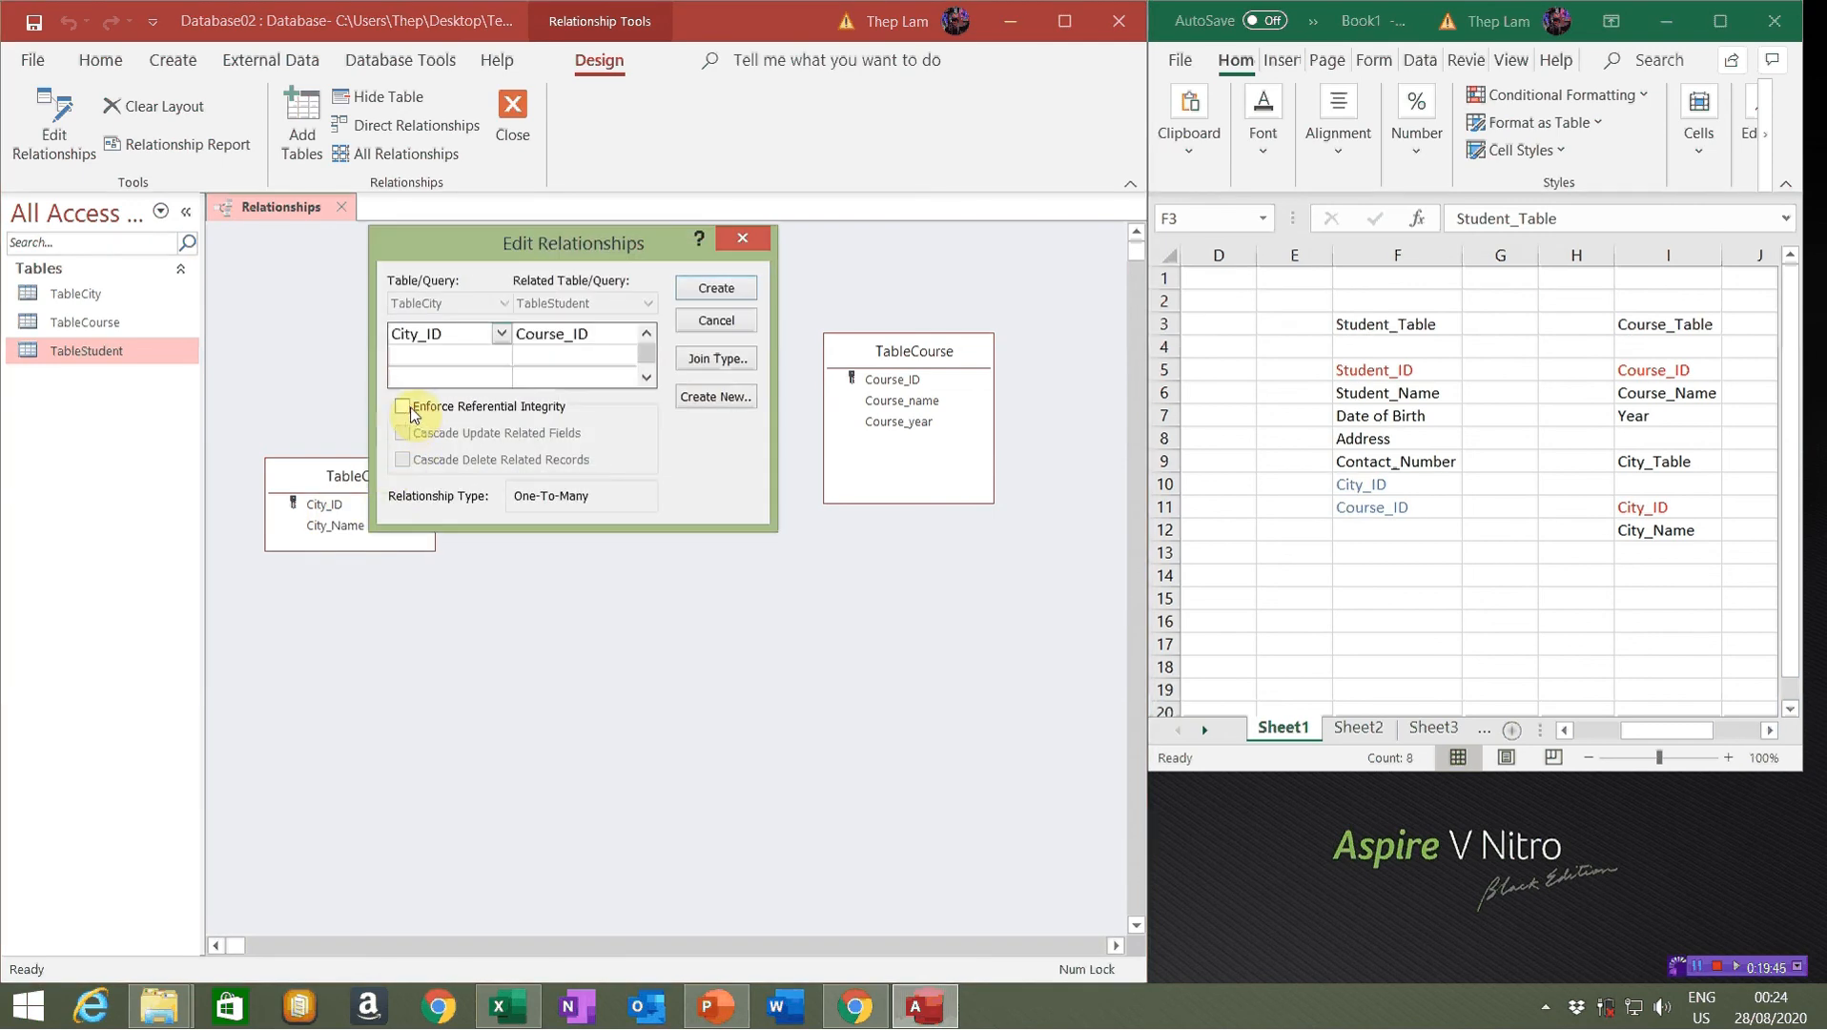
click(403, 407)
click(402, 433)
click(402, 460)
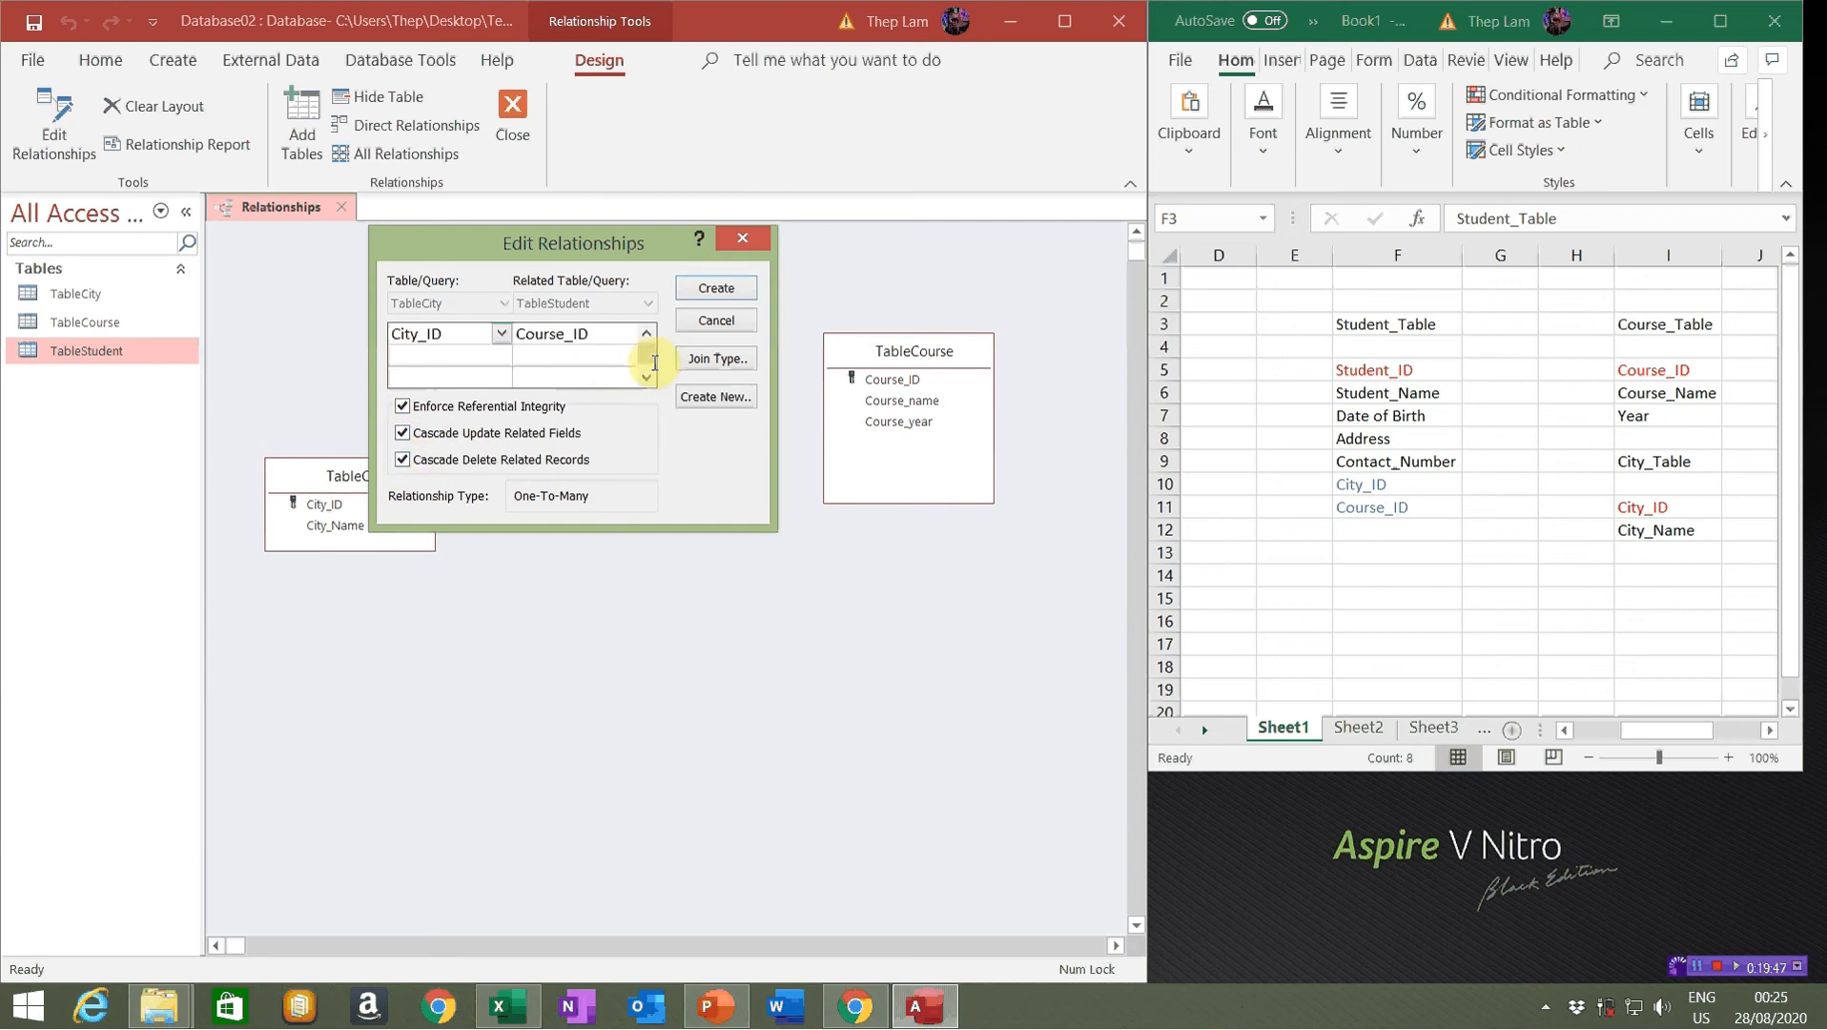
click(717, 290)
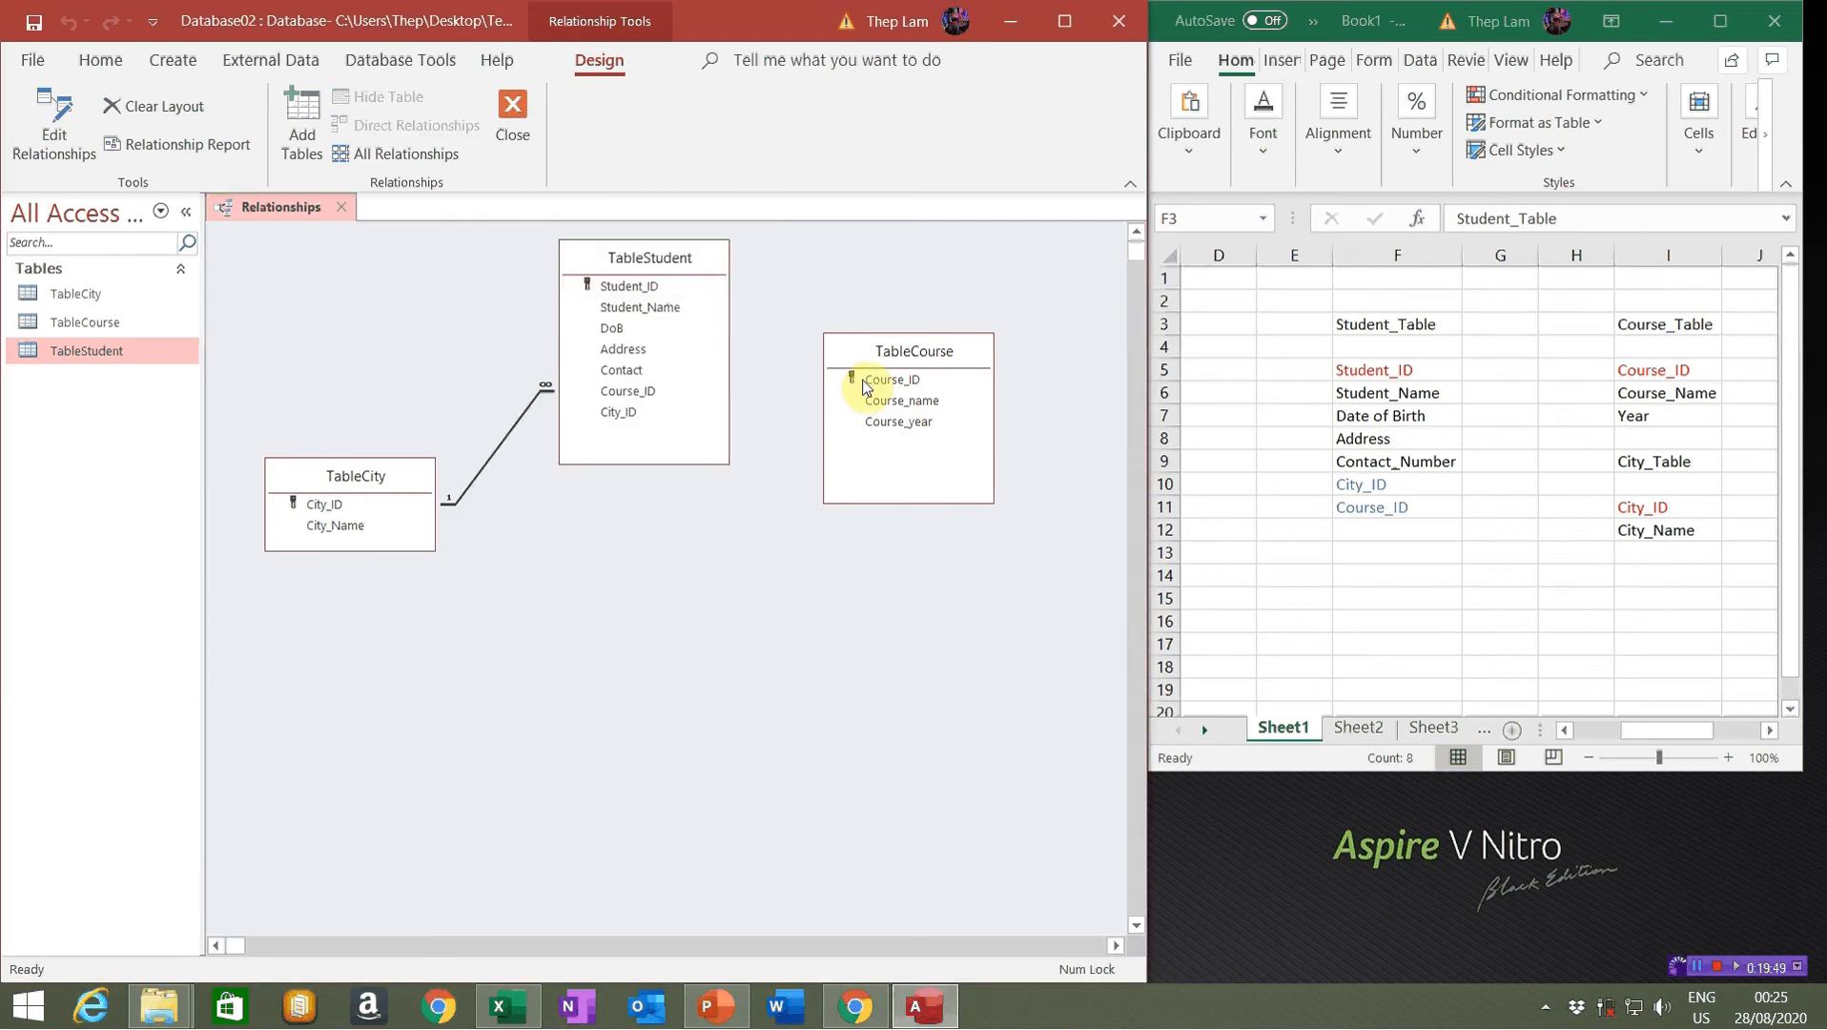
Relate Course_ID in TableCourse to Course_ID in TableStudent, with referential integrity, cascade update and cascade delete enabled
click(895, 386)
drag(895, 386, 626, 393)
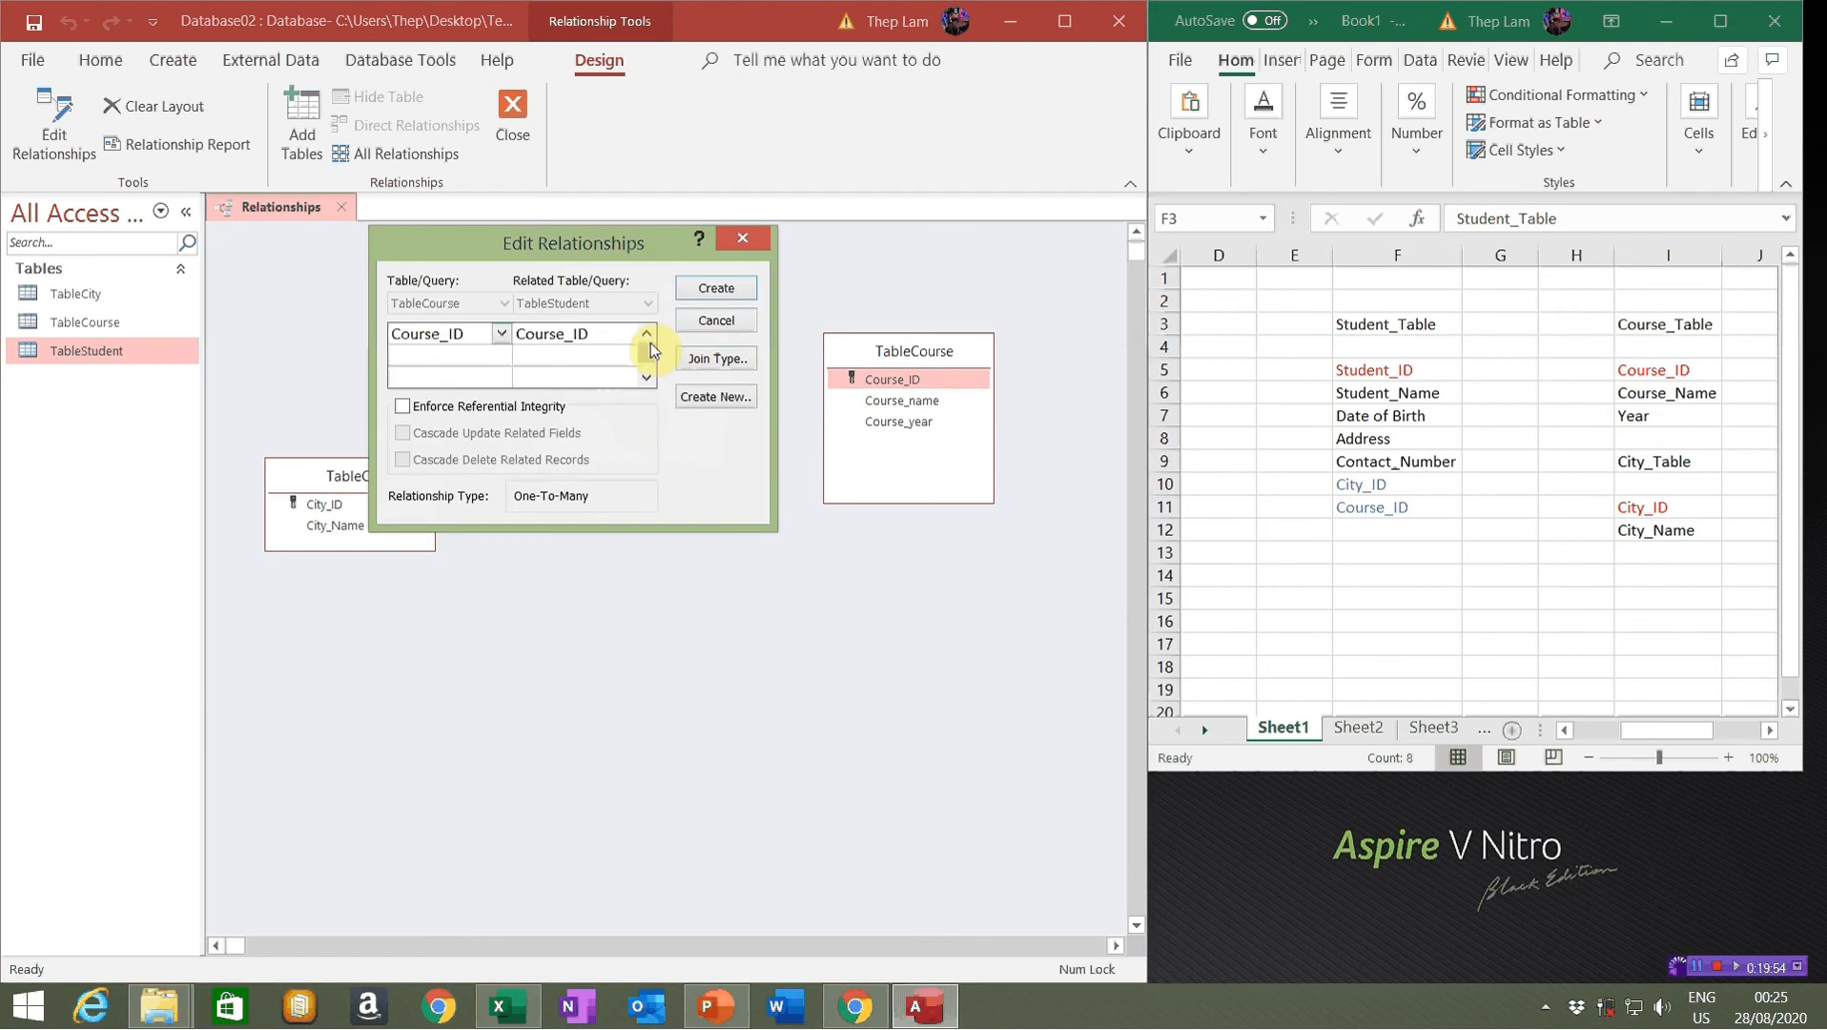
click(404, 408)
click(403, 434)
click(402, 461)
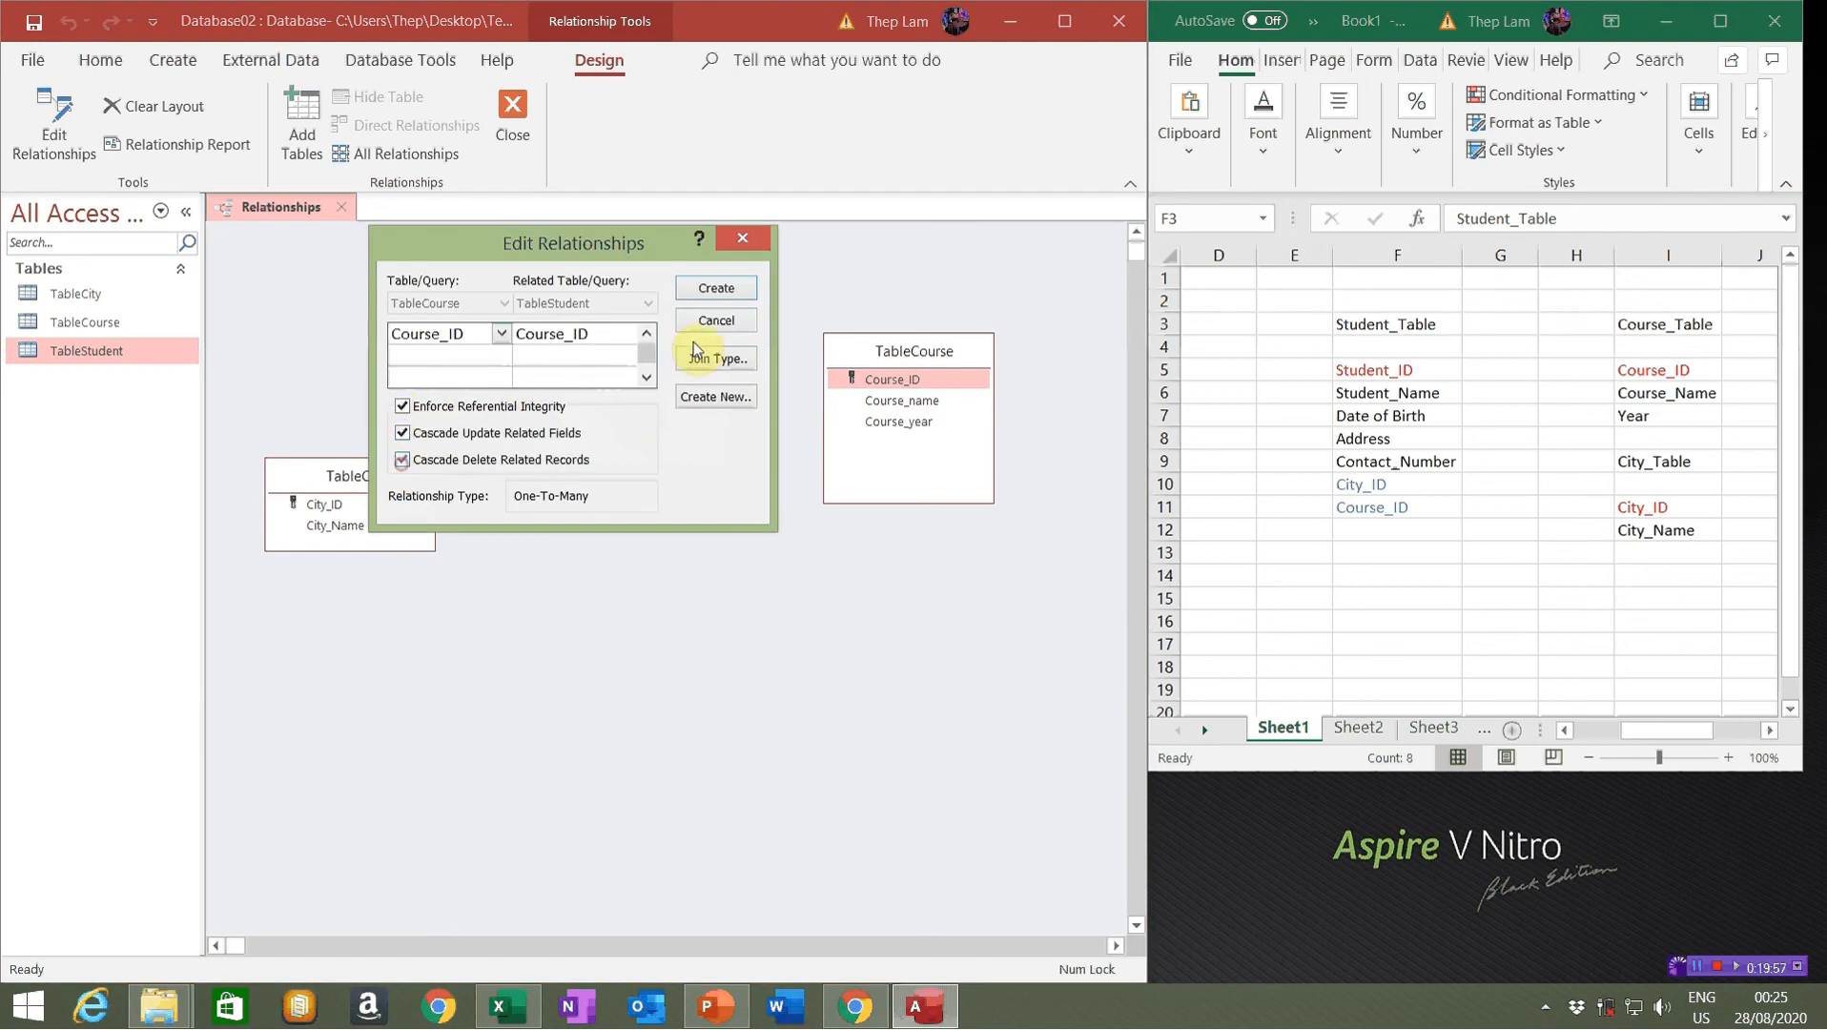
click(717, 287)
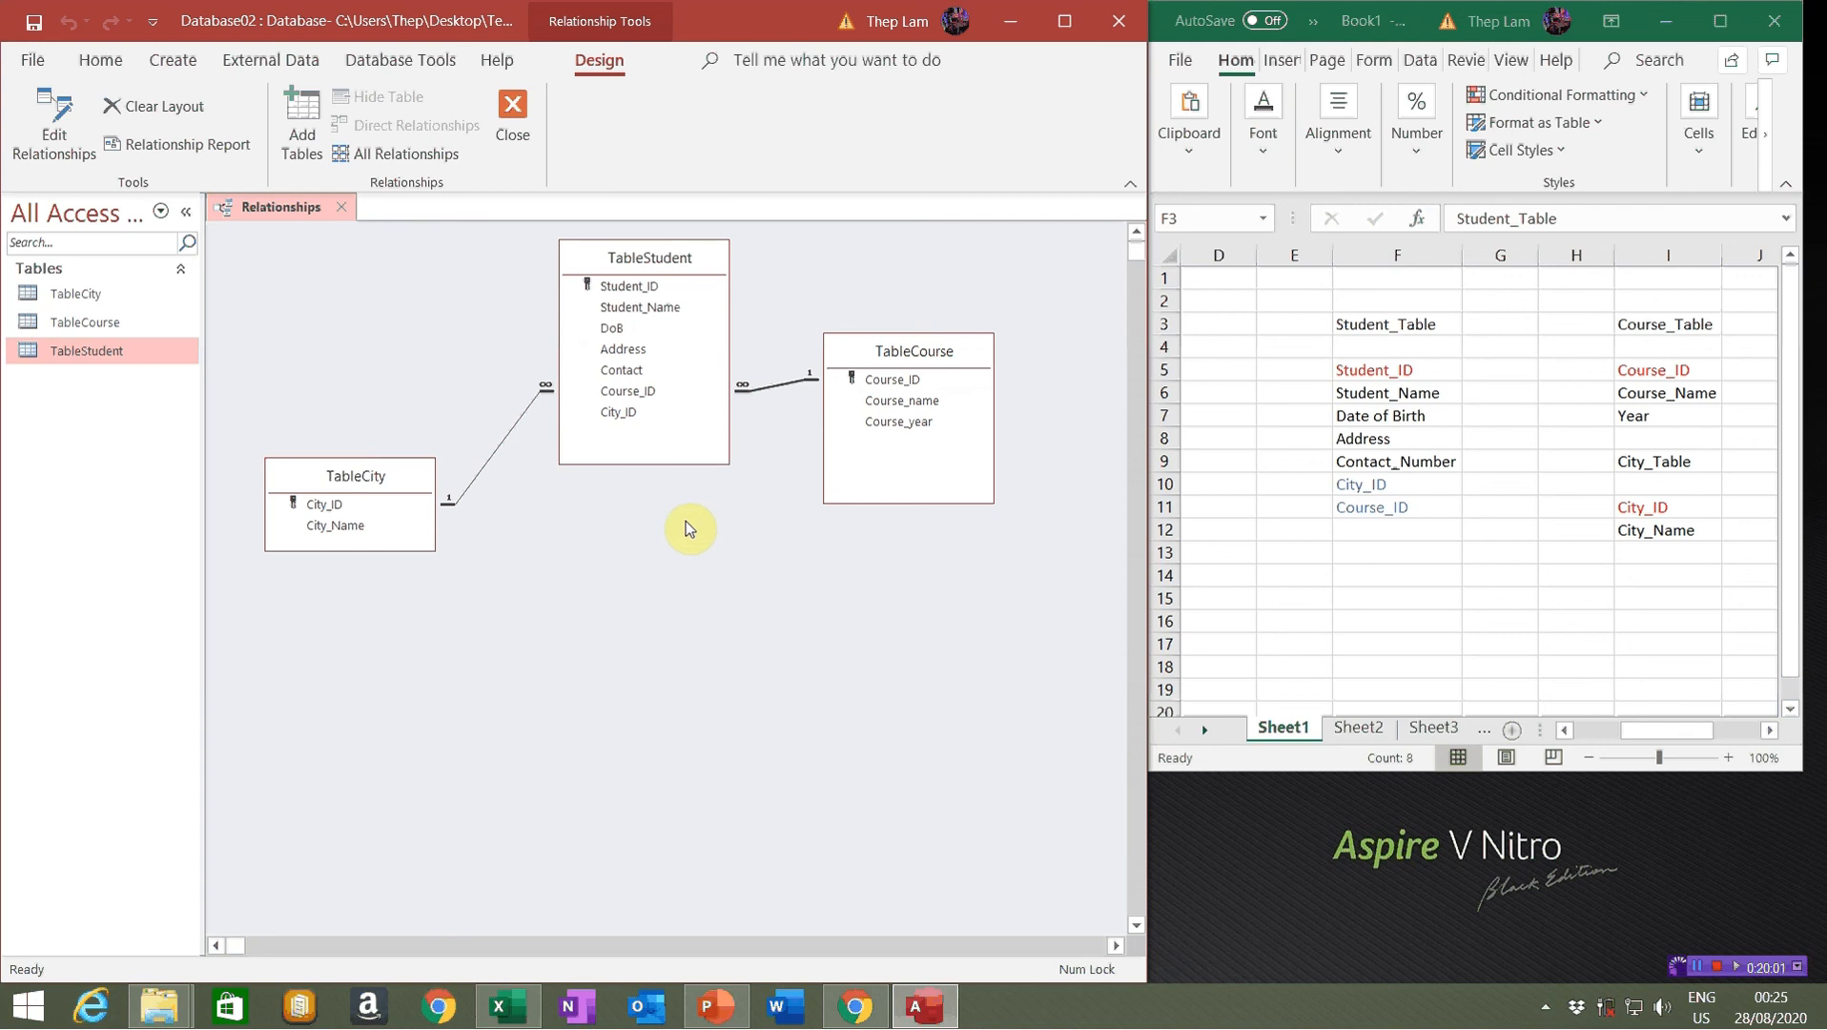
click(625, 412)
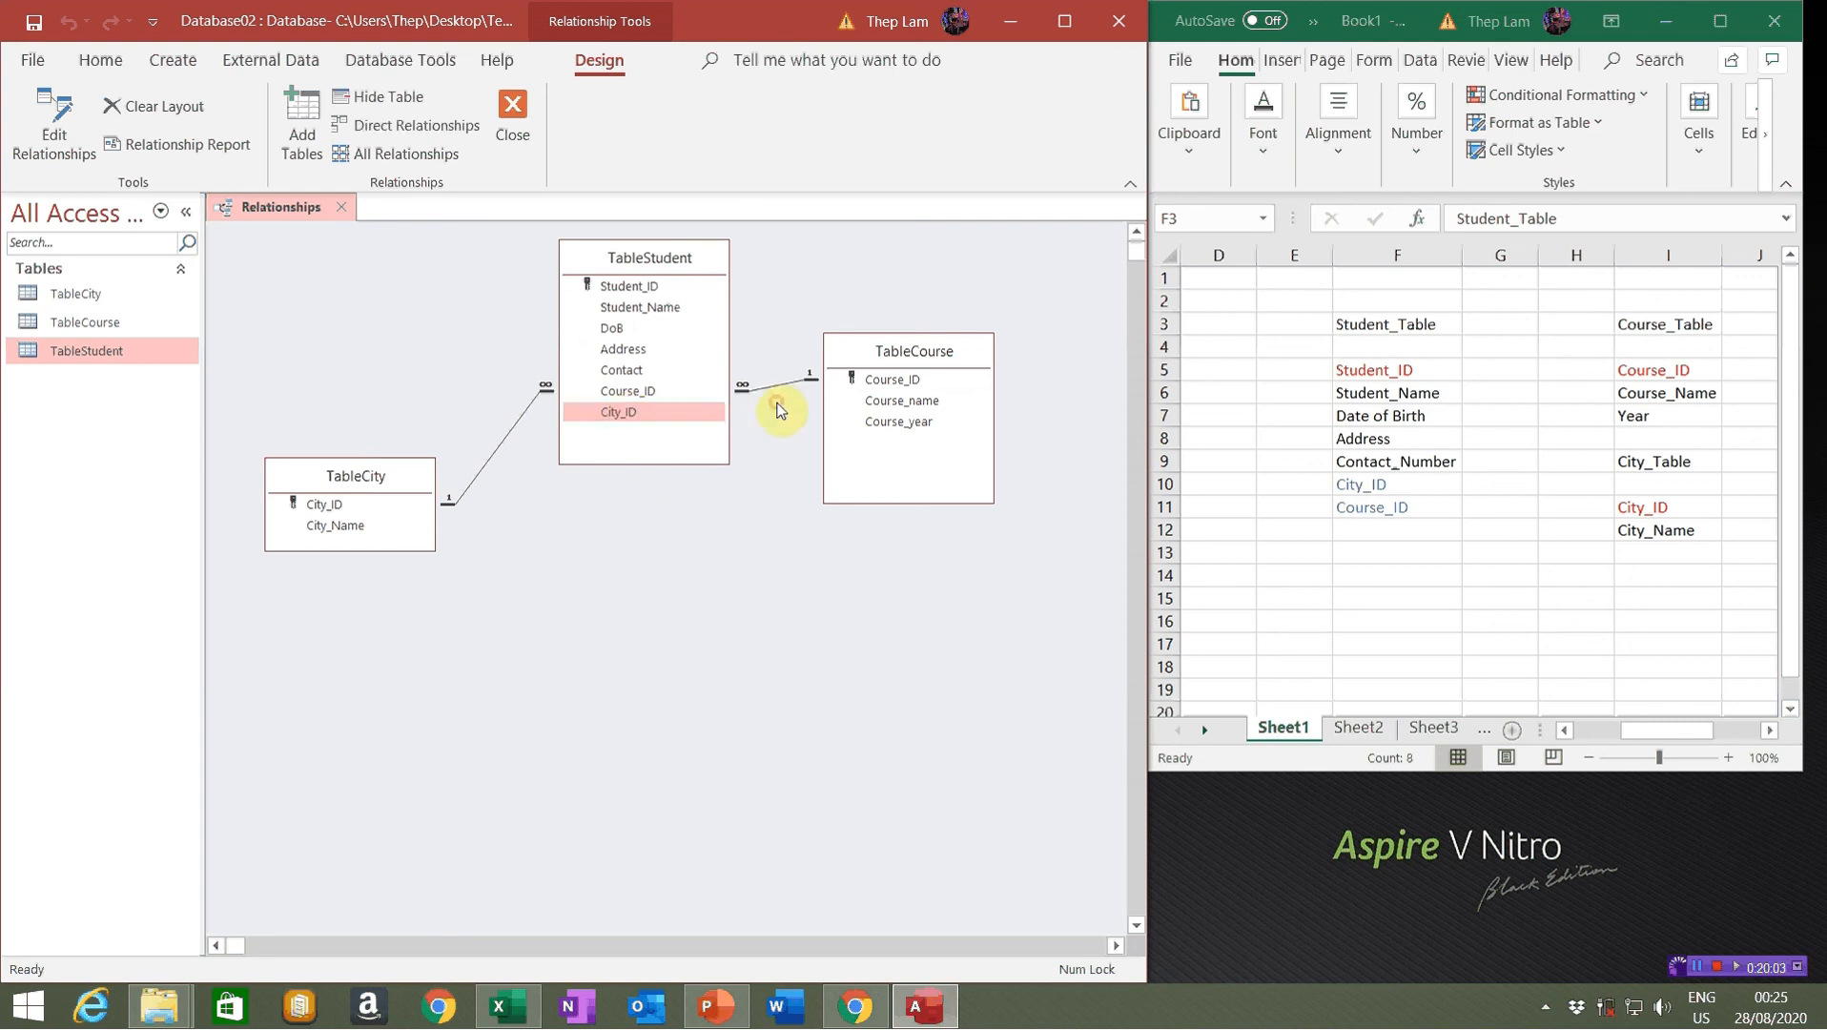
click(876, 385)
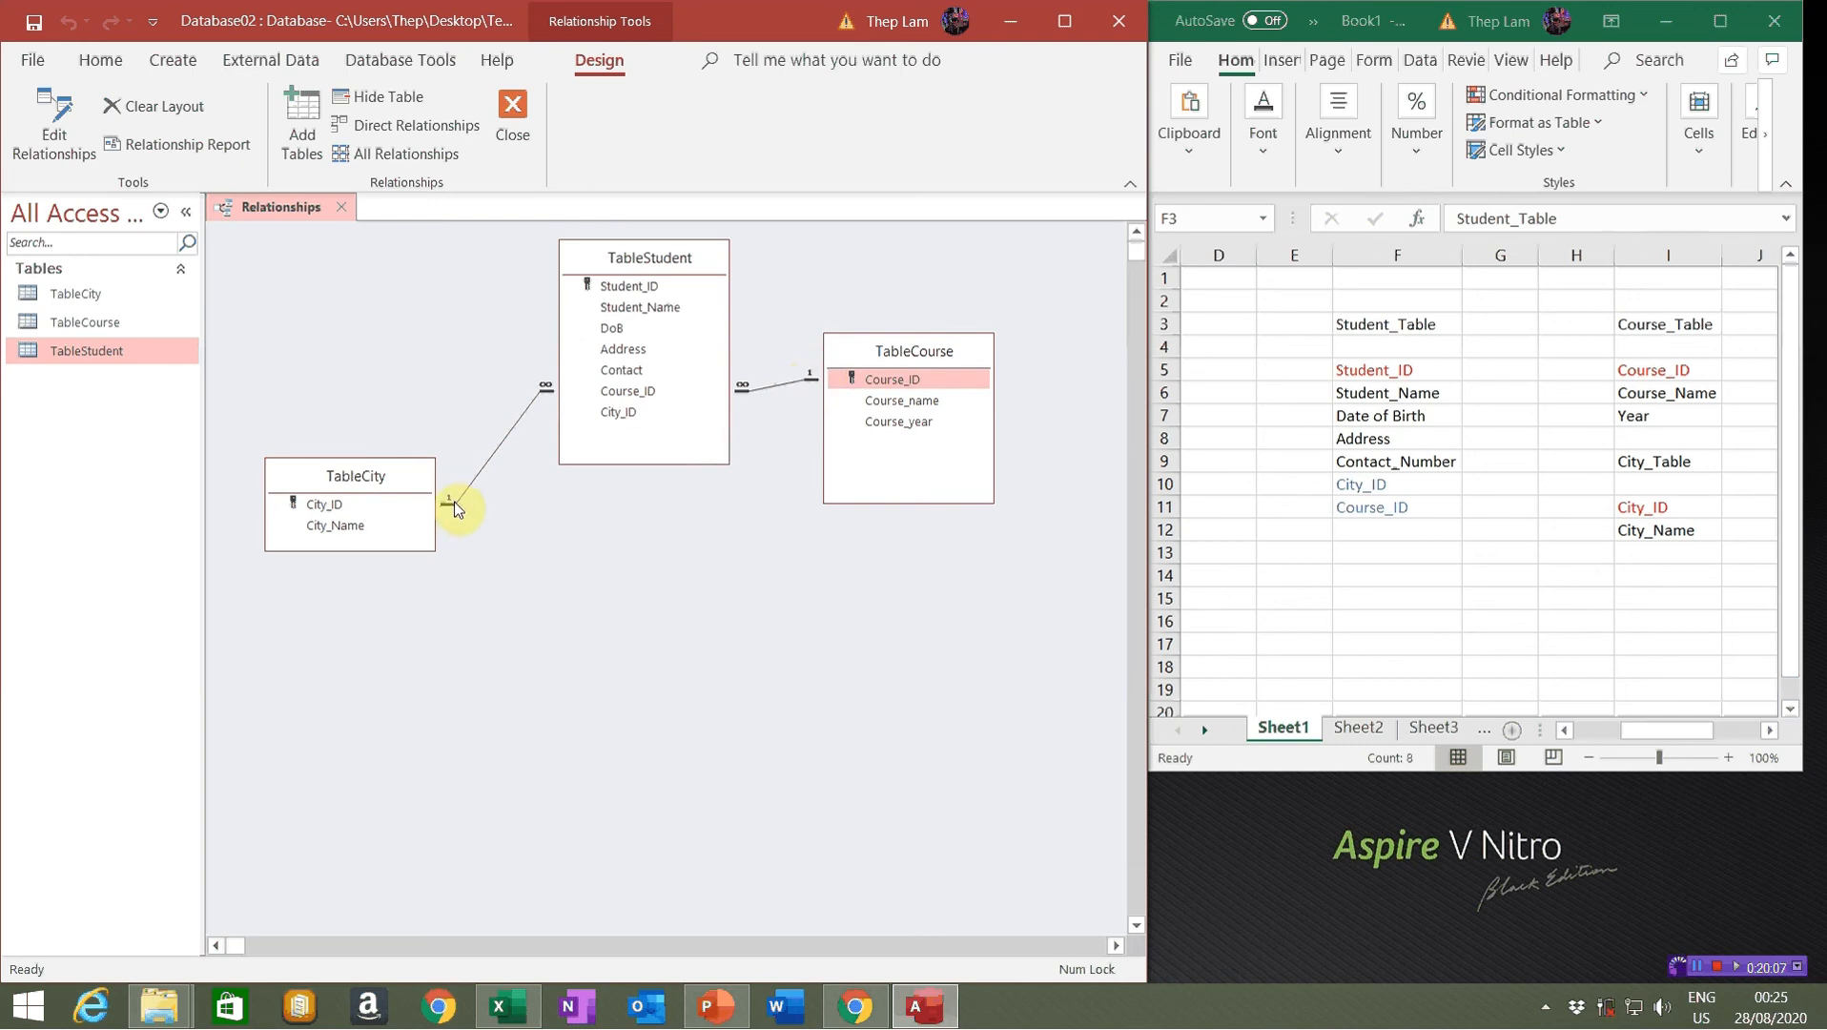
click(324, 504)
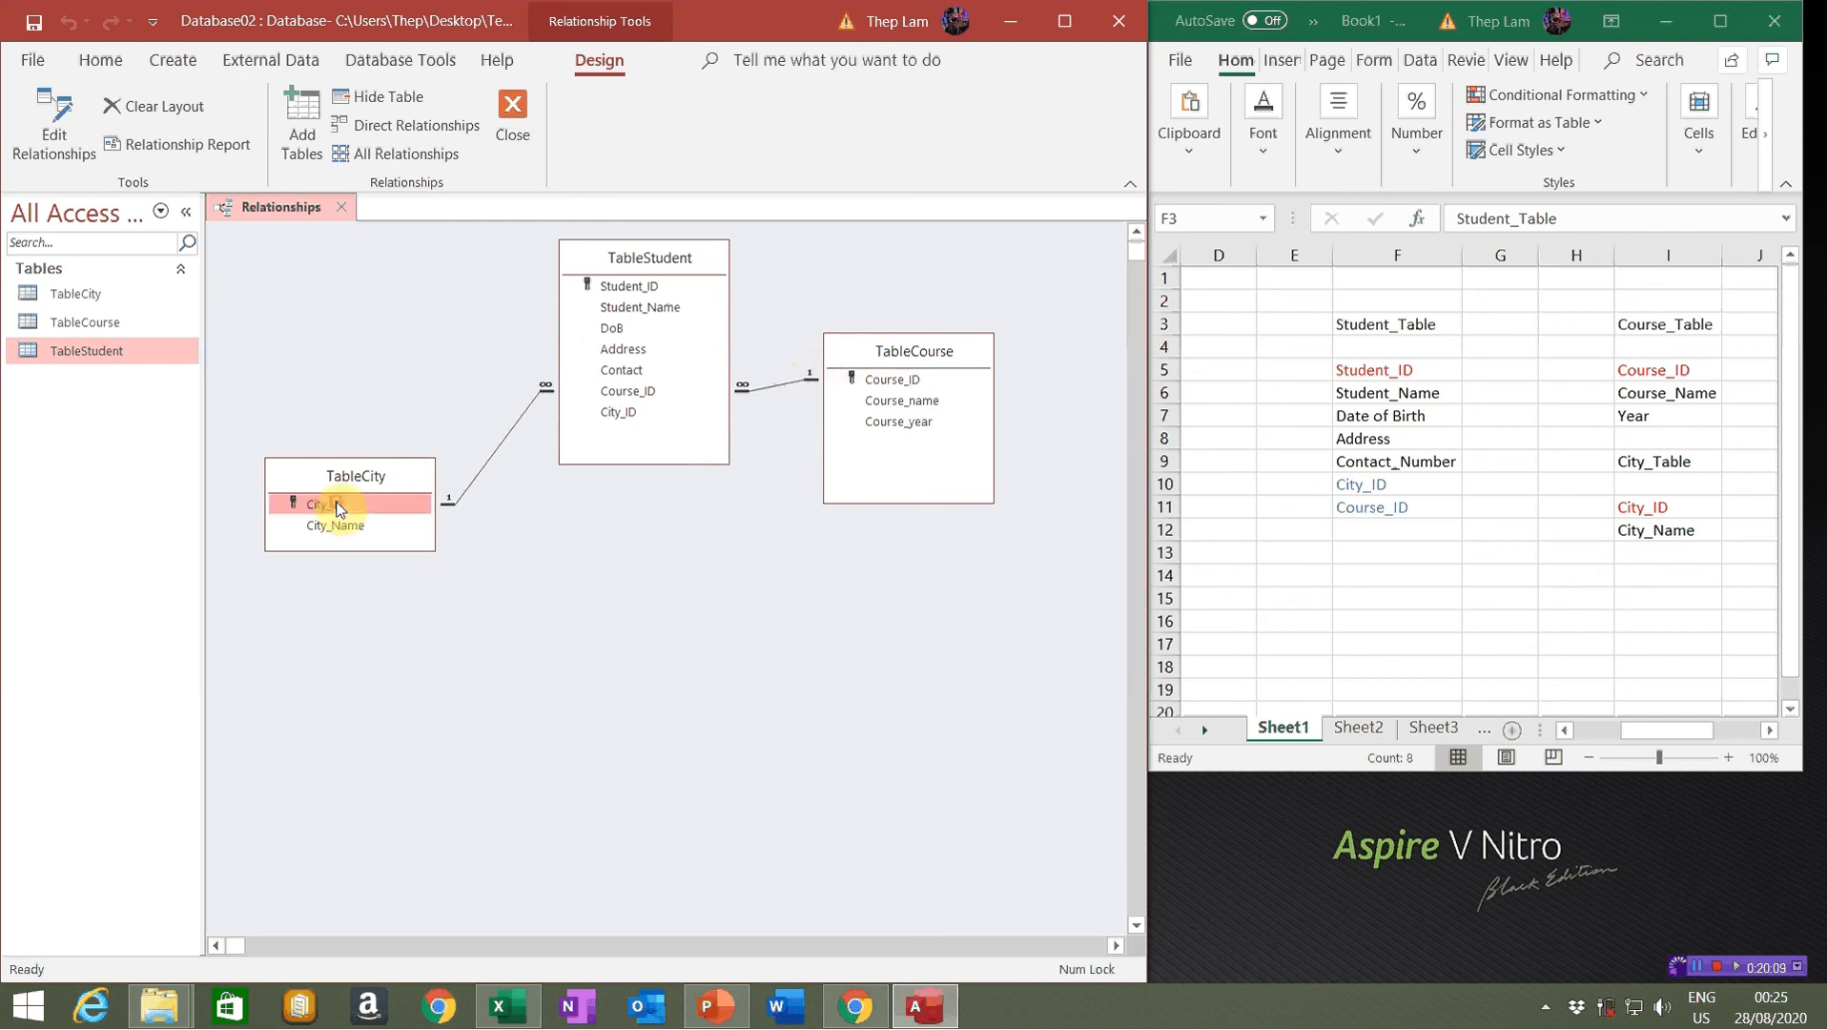
click(640, 400)
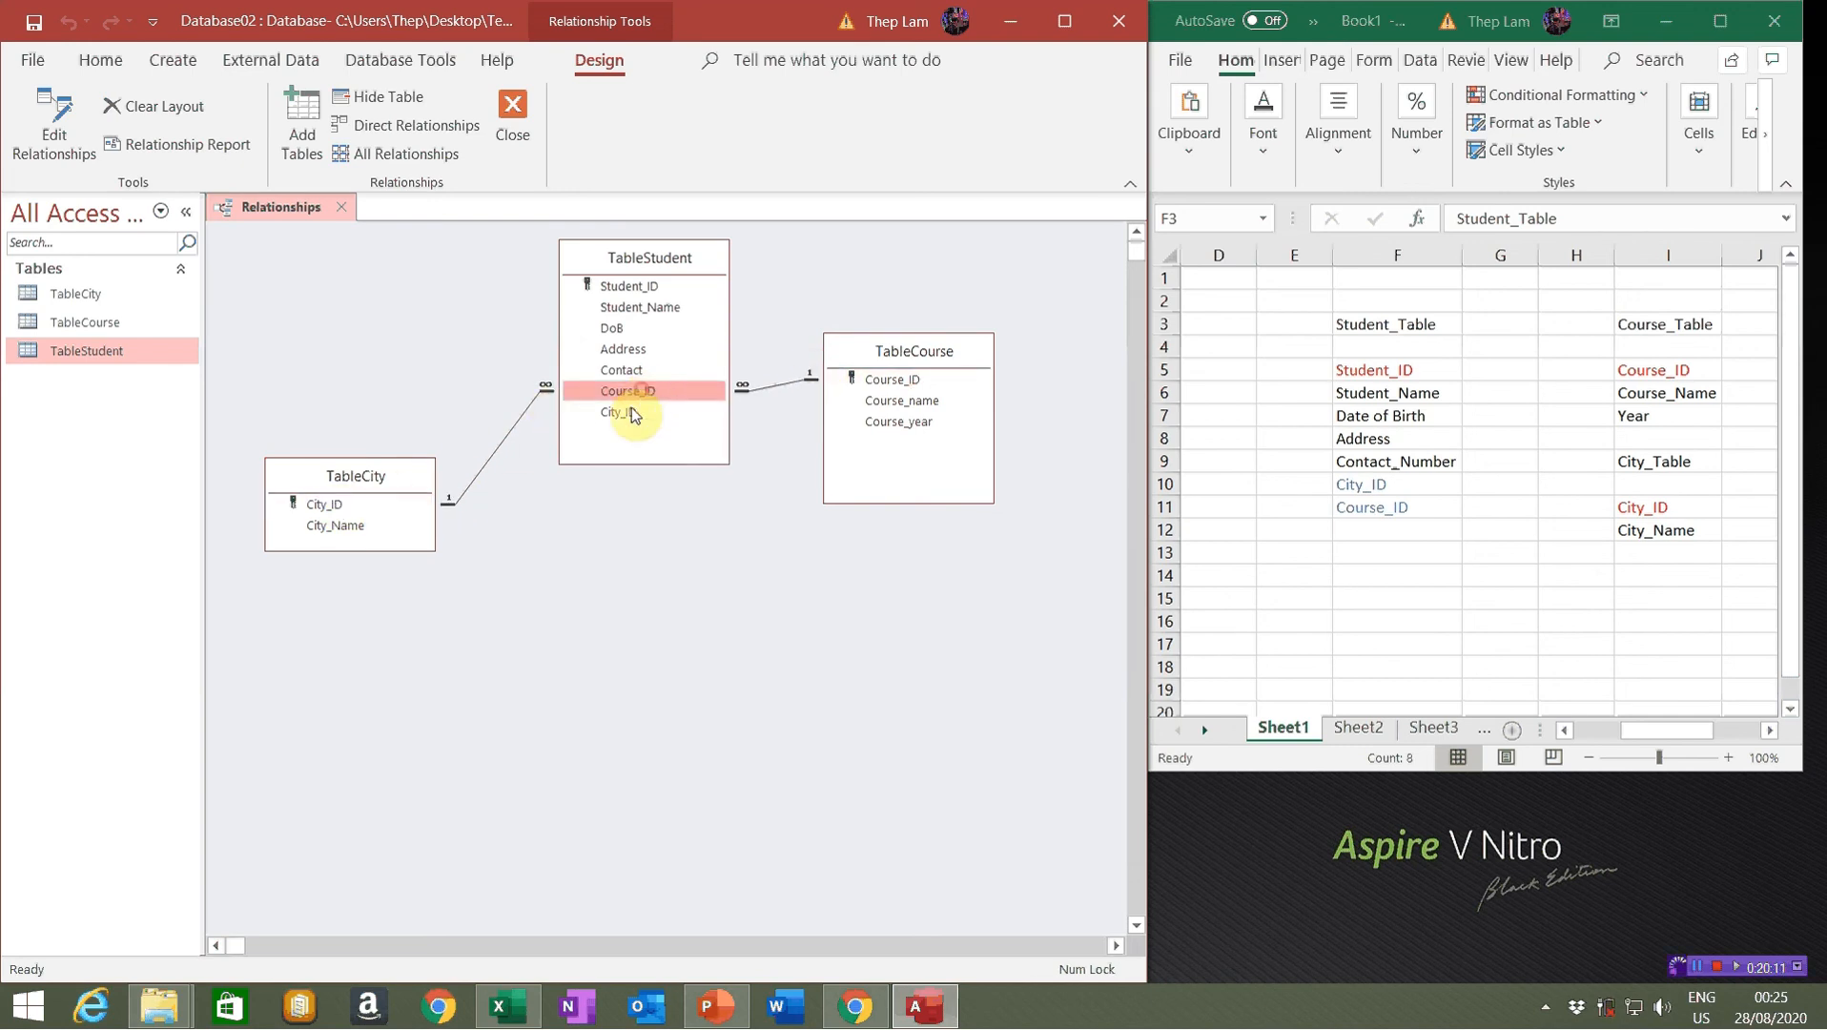
click(611, 414)
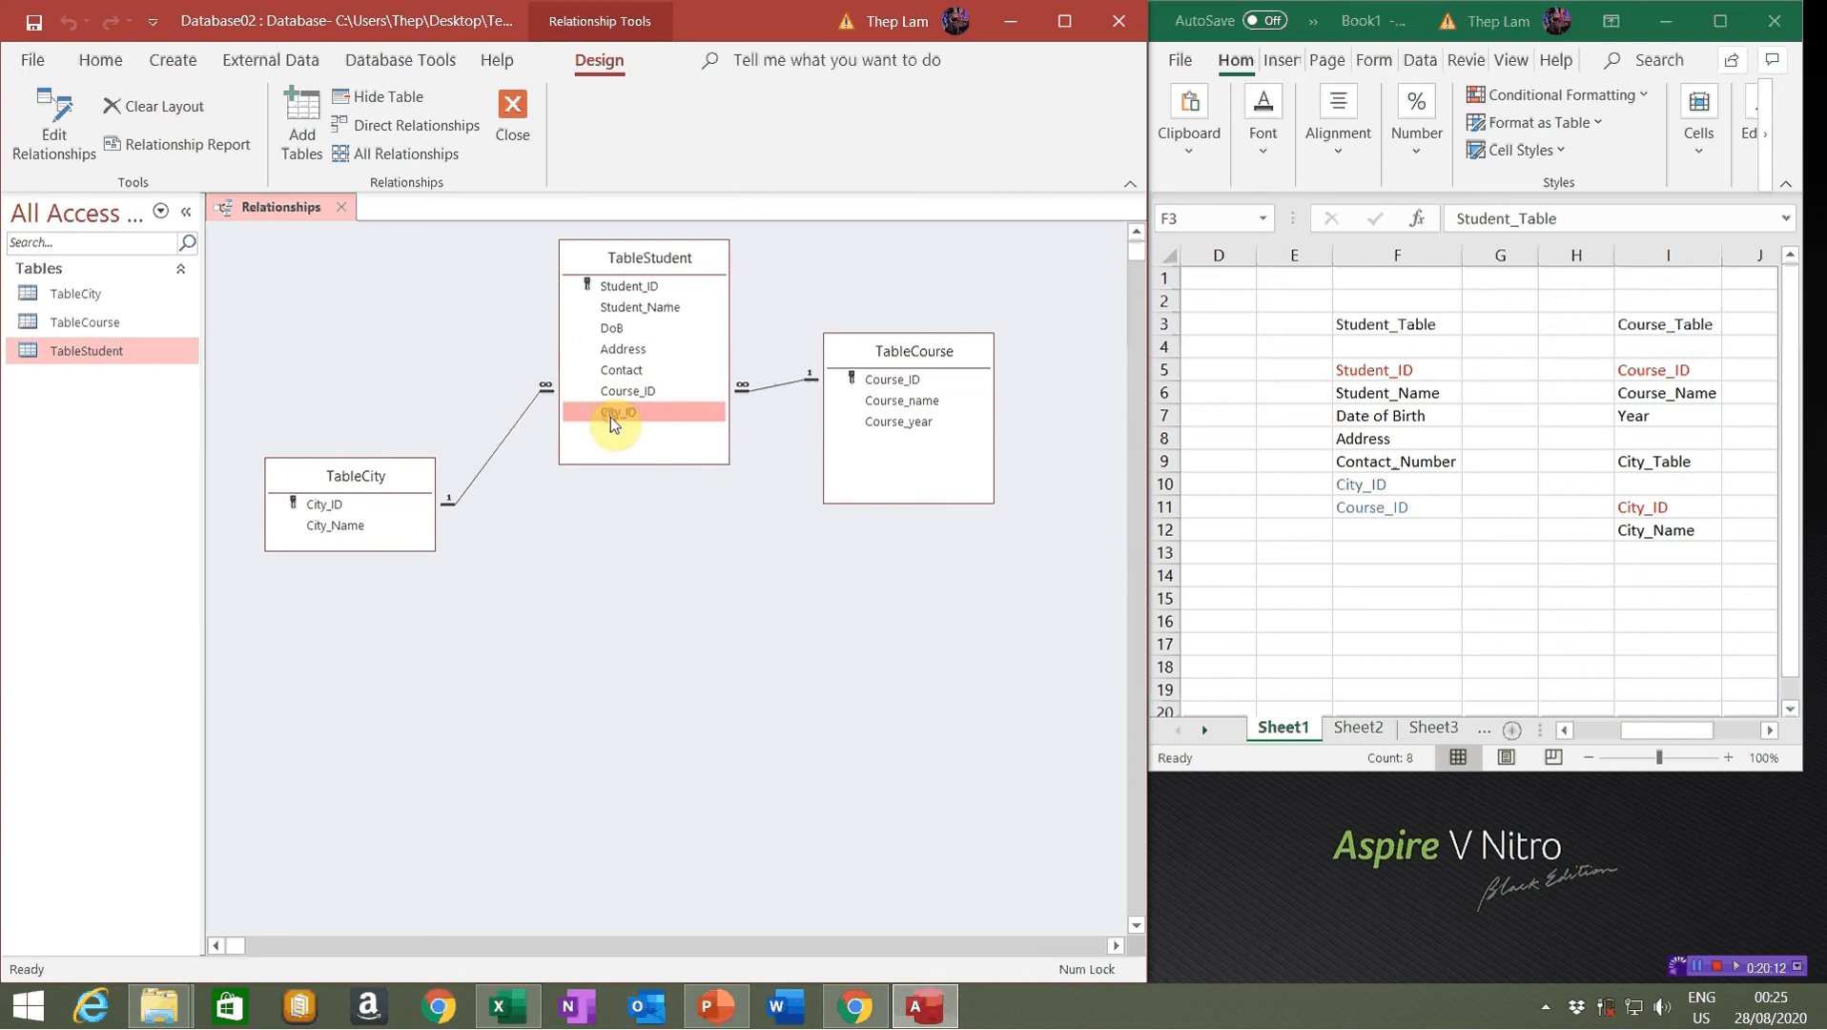
click(543, 386)
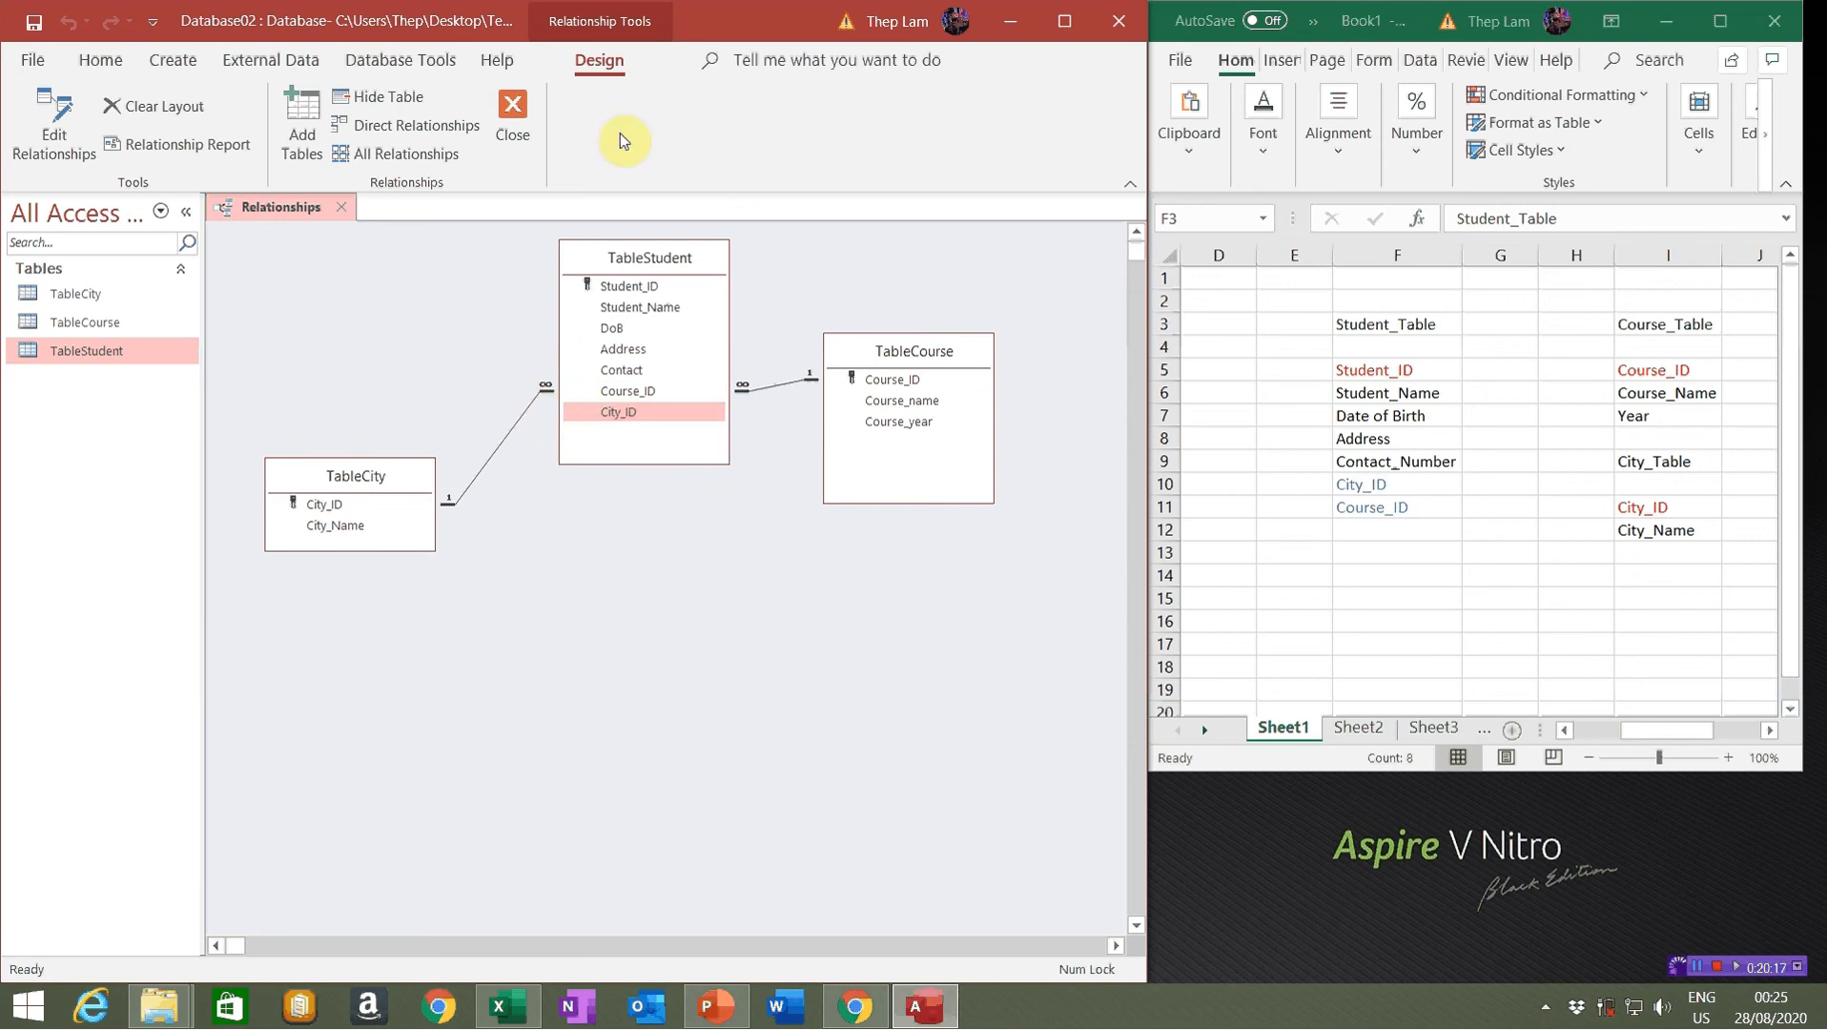
Close the Relationships window and save the changes to its layout
click(507, 132)
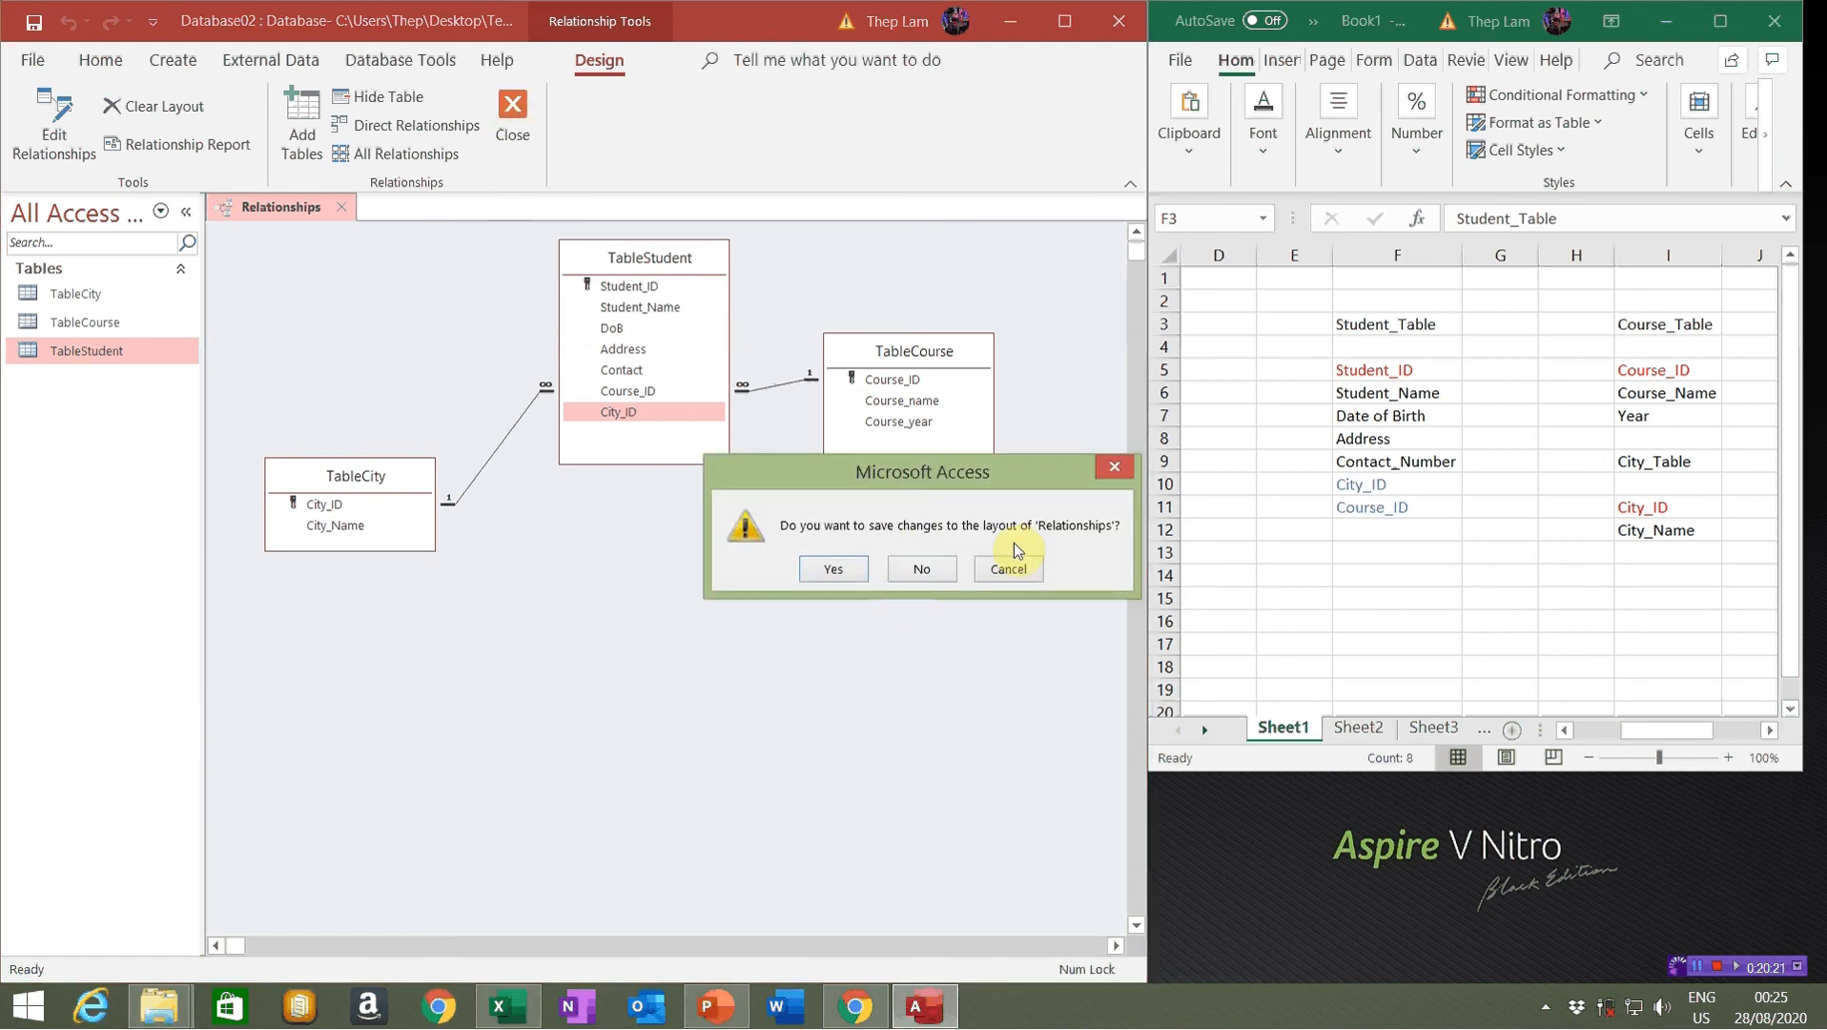
click(834, 569)
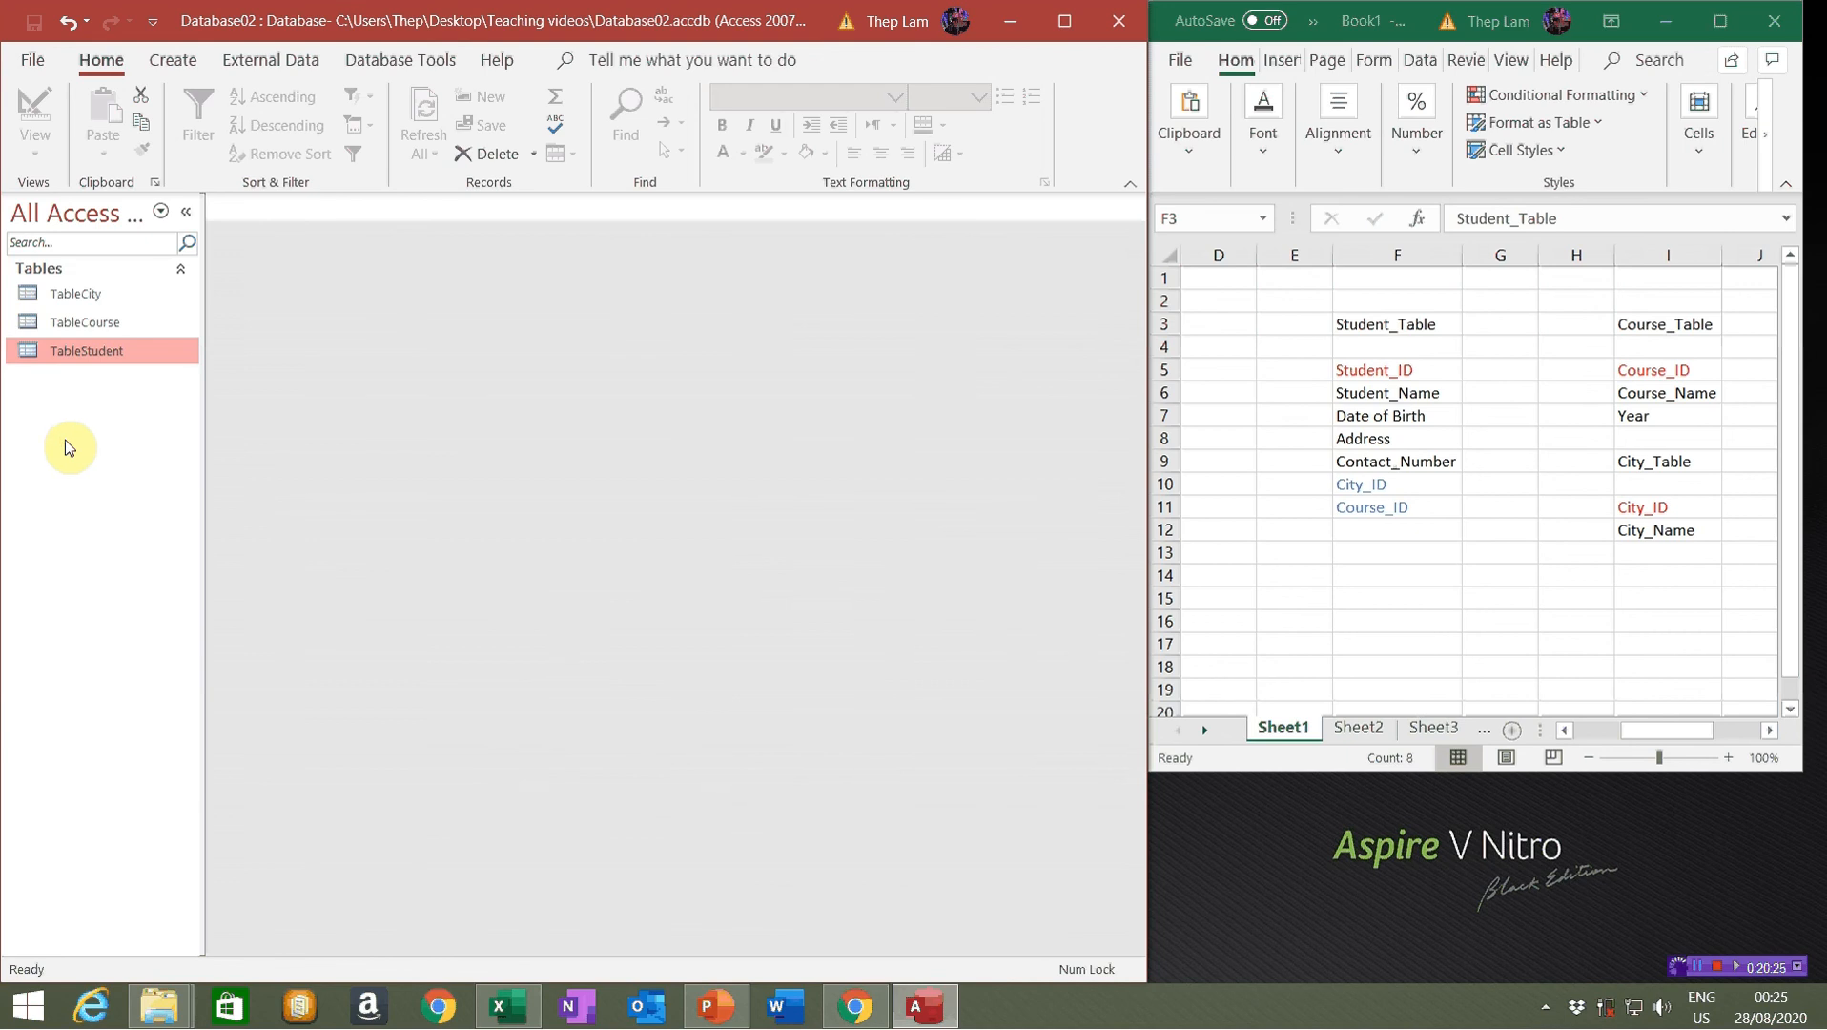
Reopen the Relationships window to view the links between TableCity, TableStudent and TableCourse
double_click(101, 61)
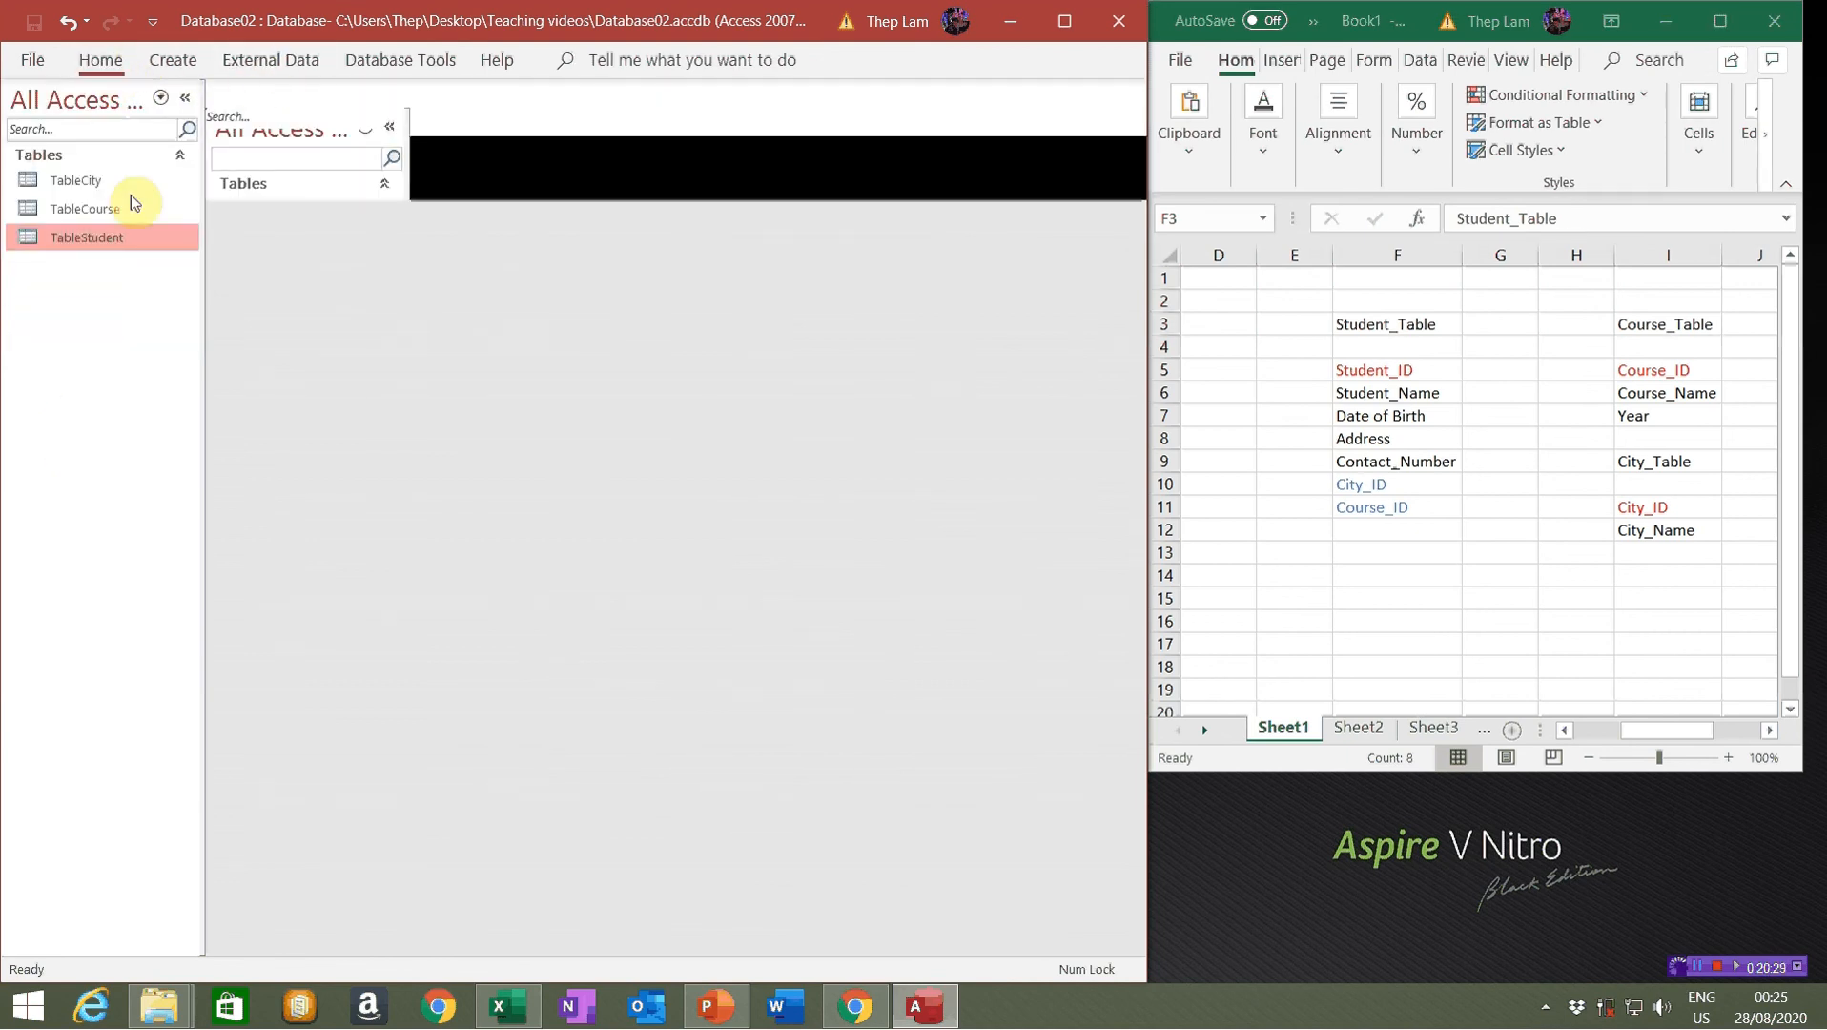
click(397, 61)
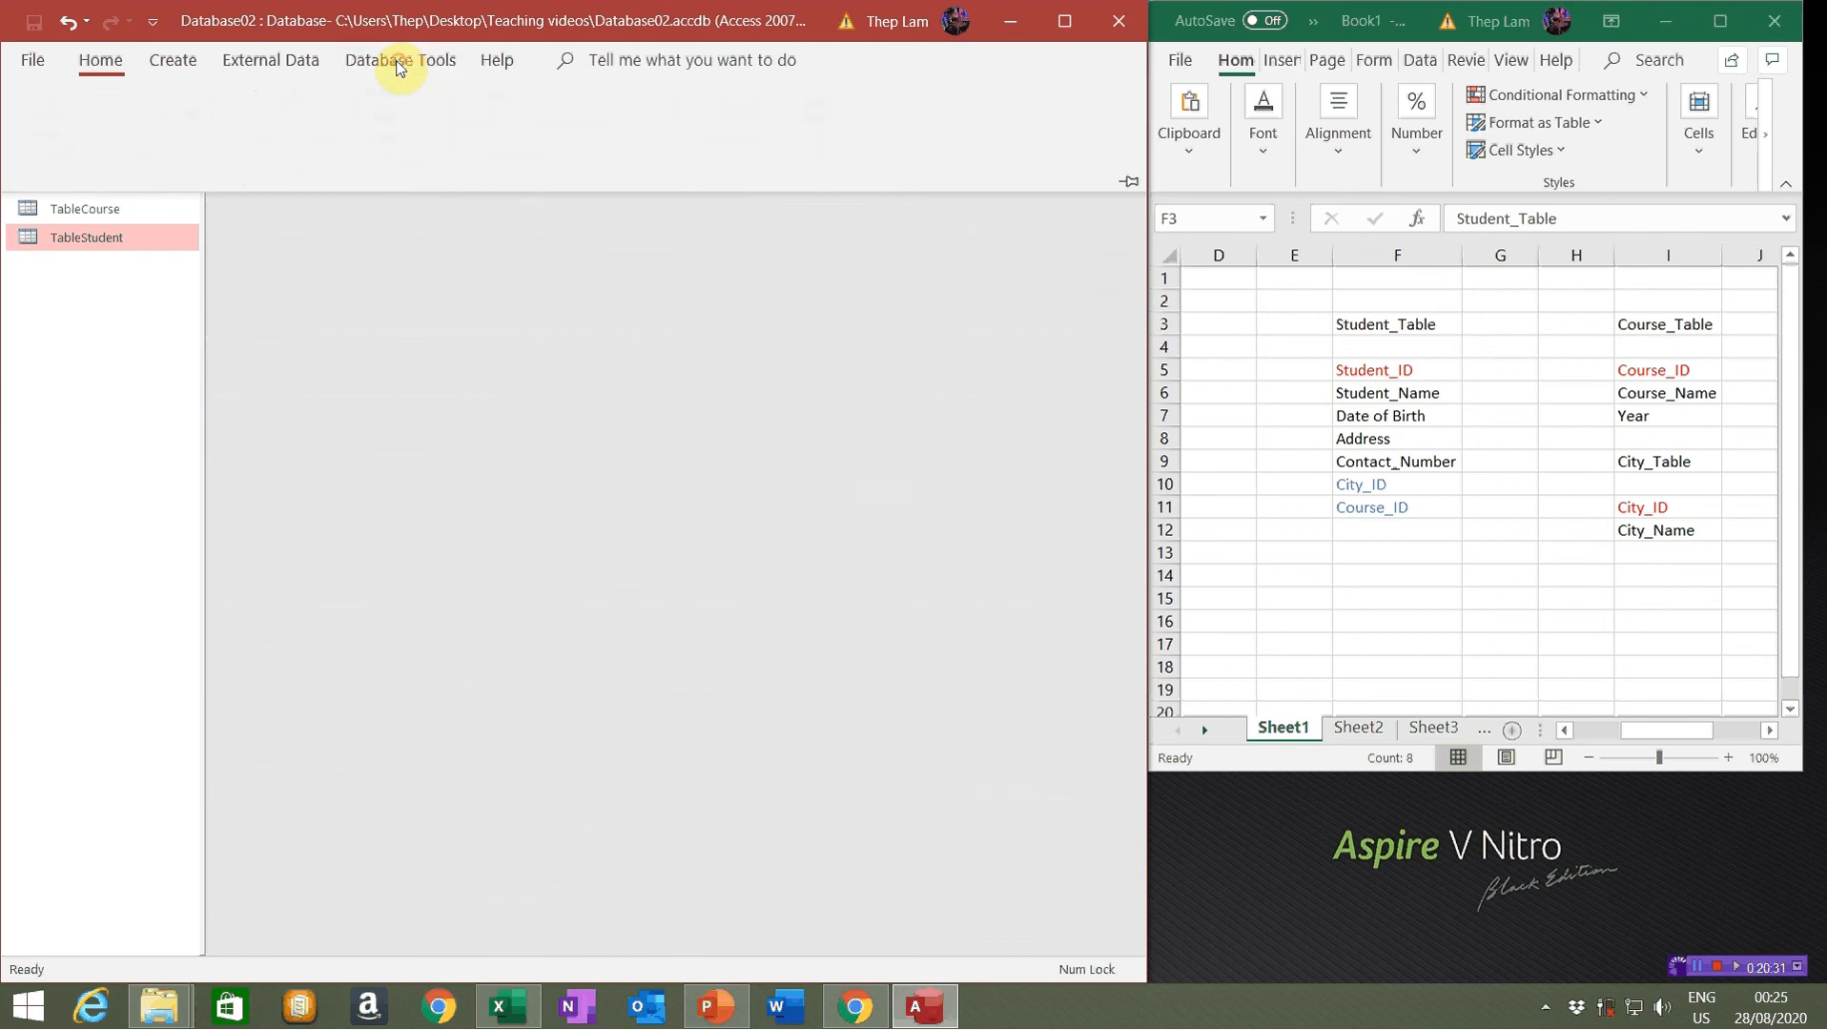
click(305, 120)
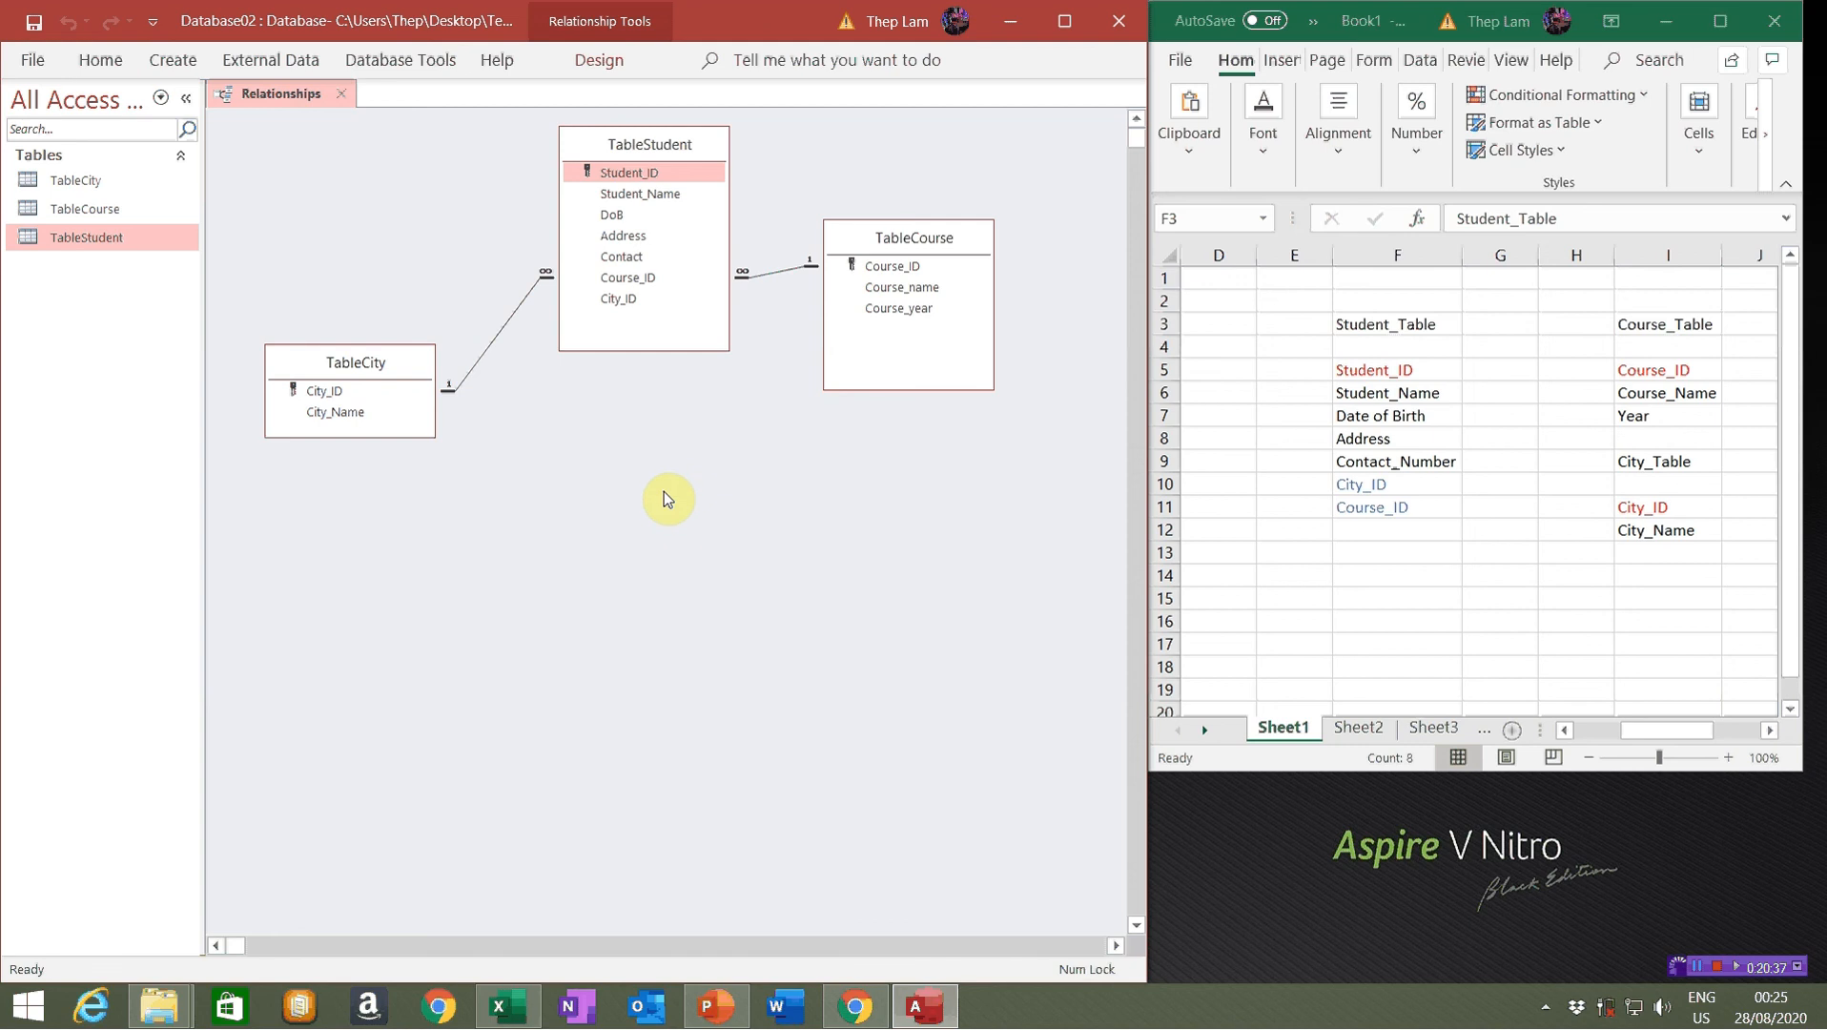
Expand the collapsed ribbon and fit the database window to the full screen height beside the Excel workbook
key(F1)
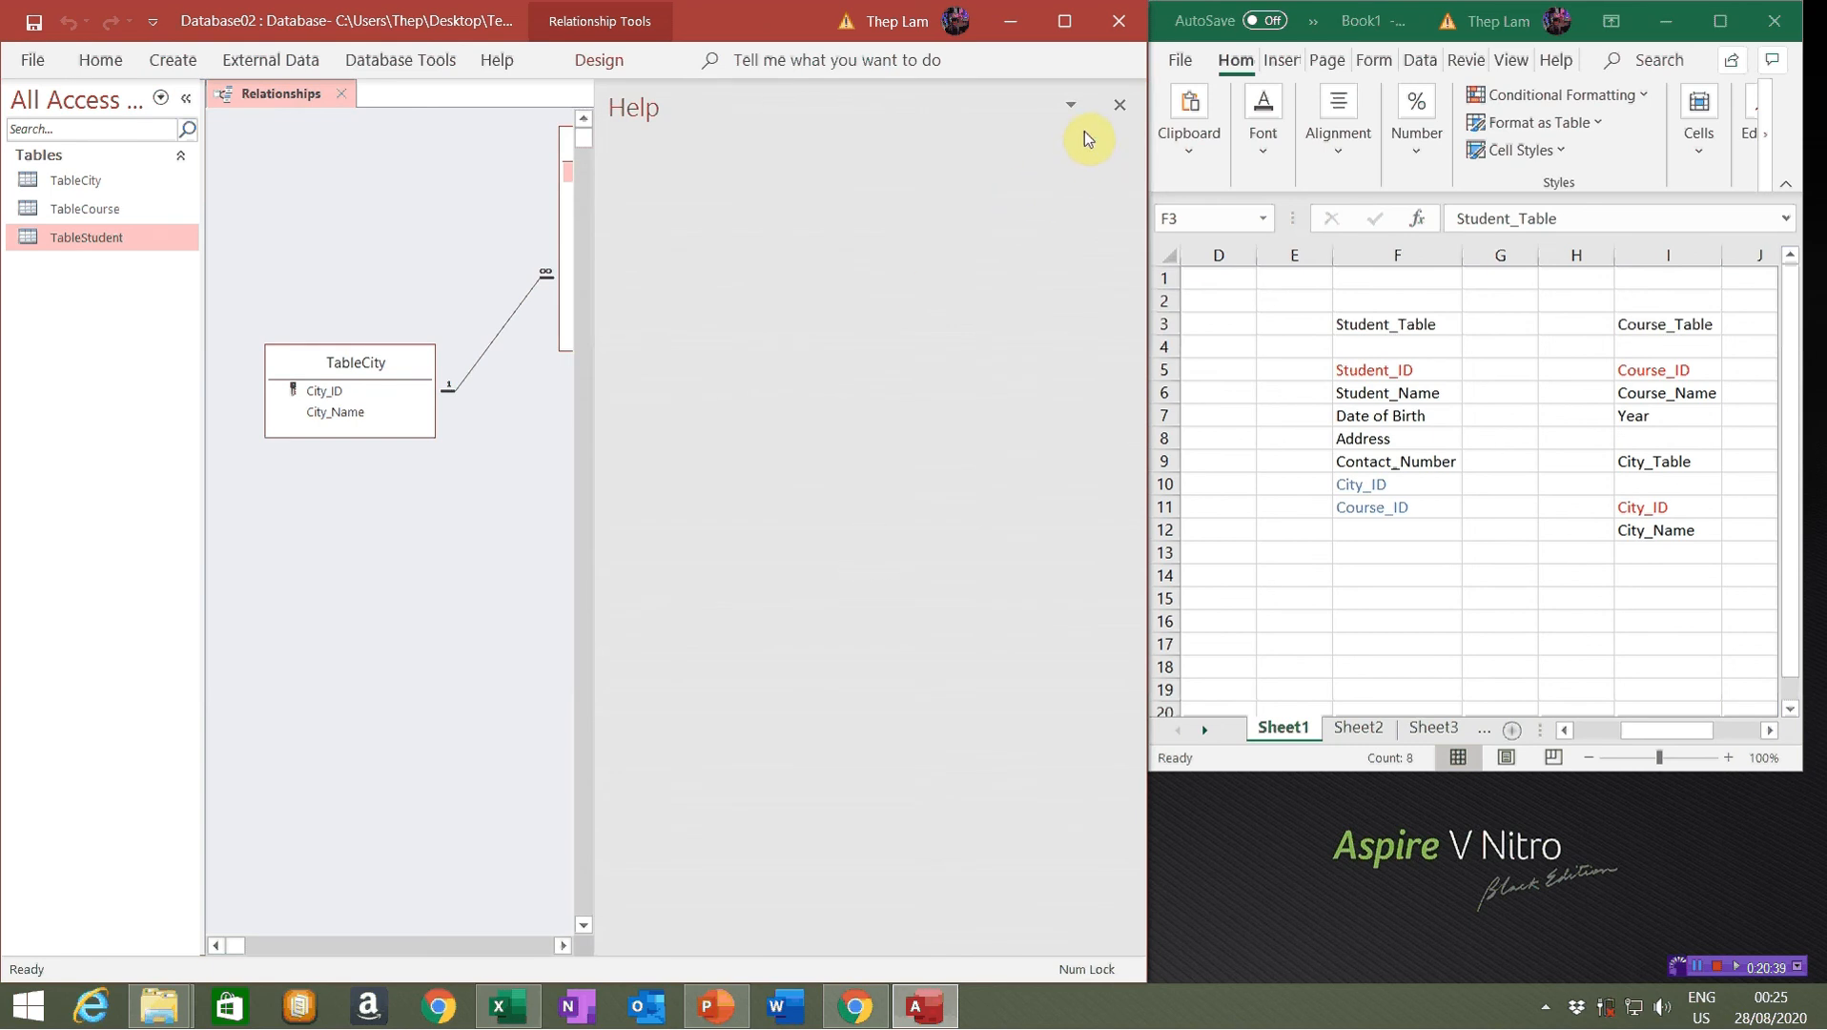
click(1119, 105)
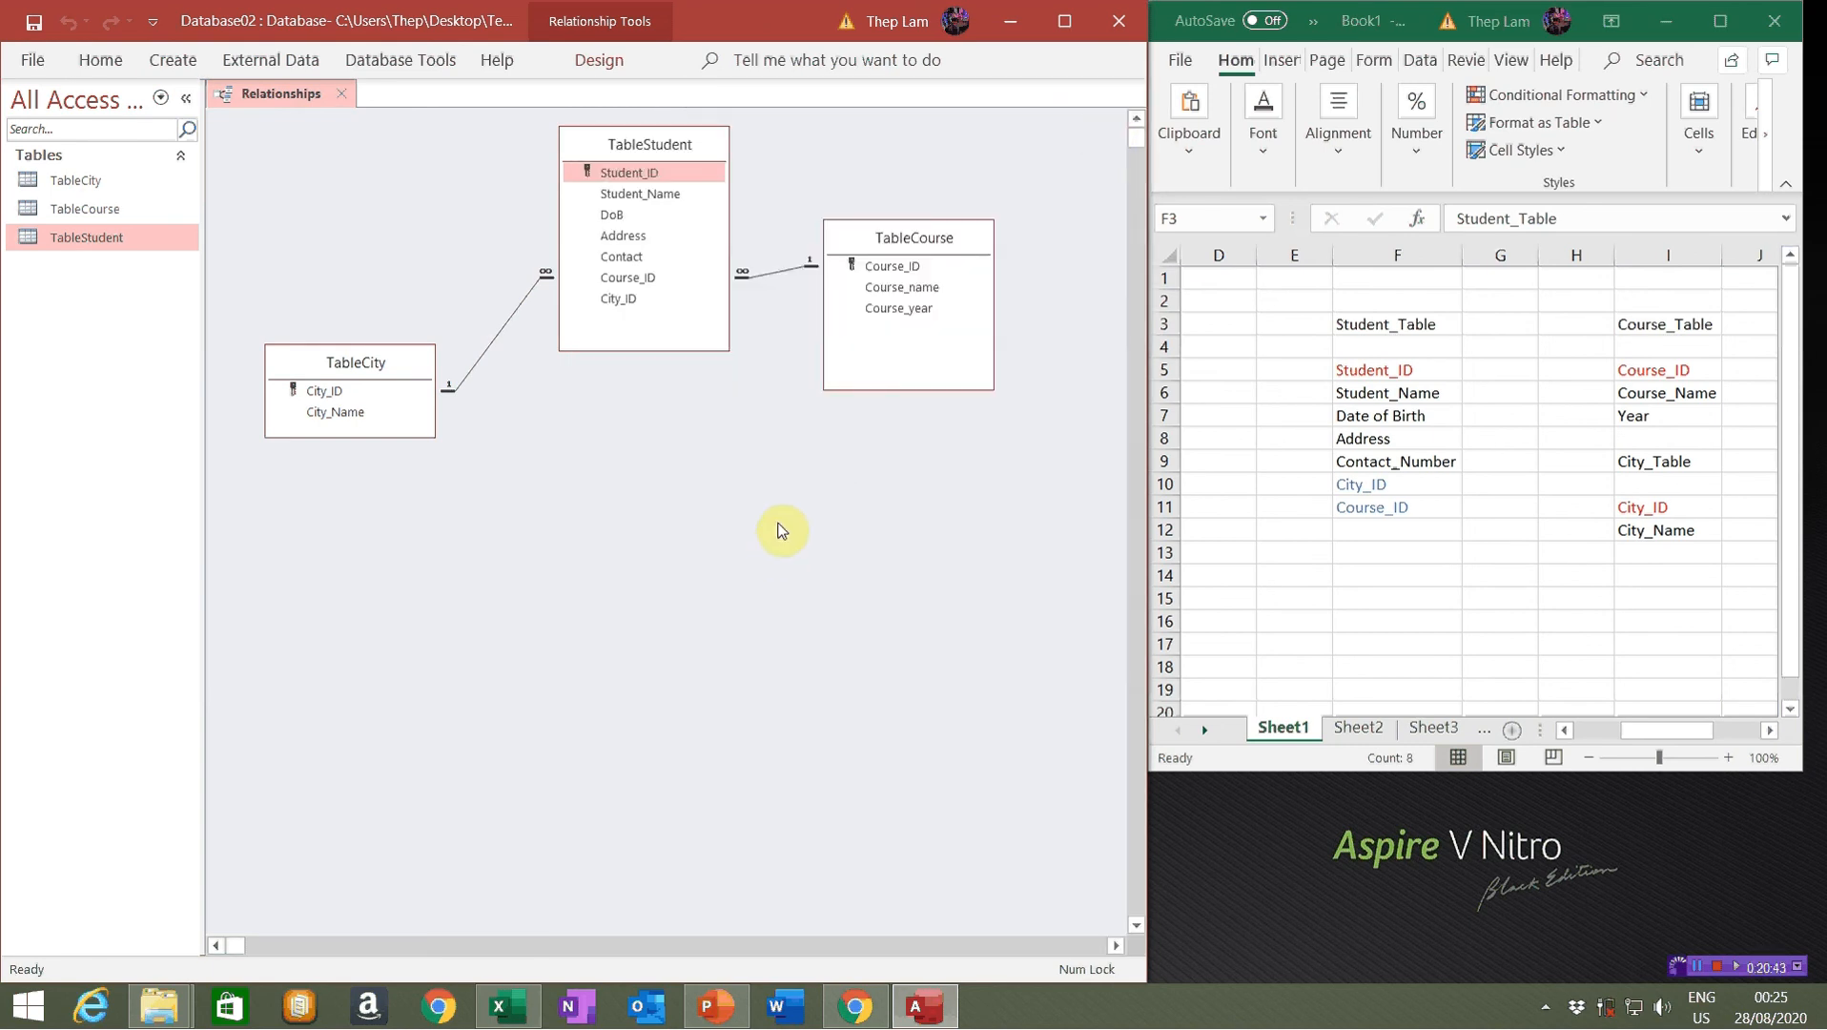
key(F11)
key(F11)
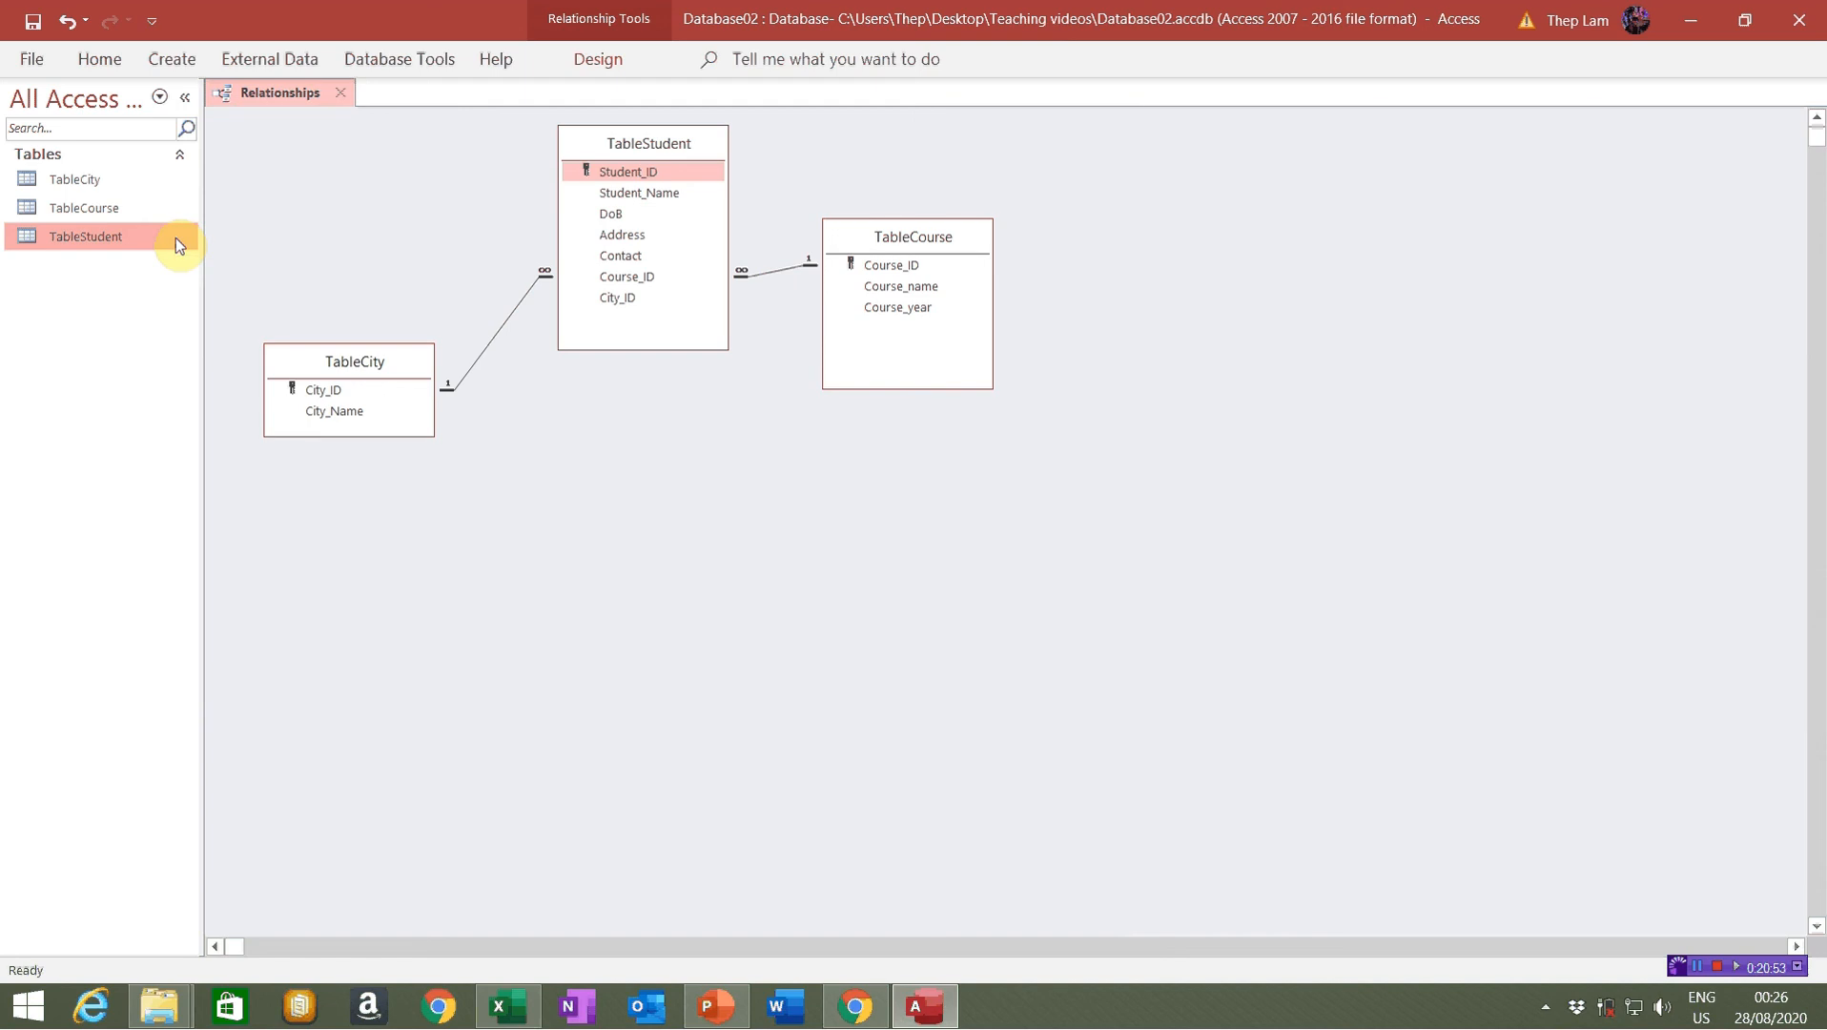
key(ctrl+F1)
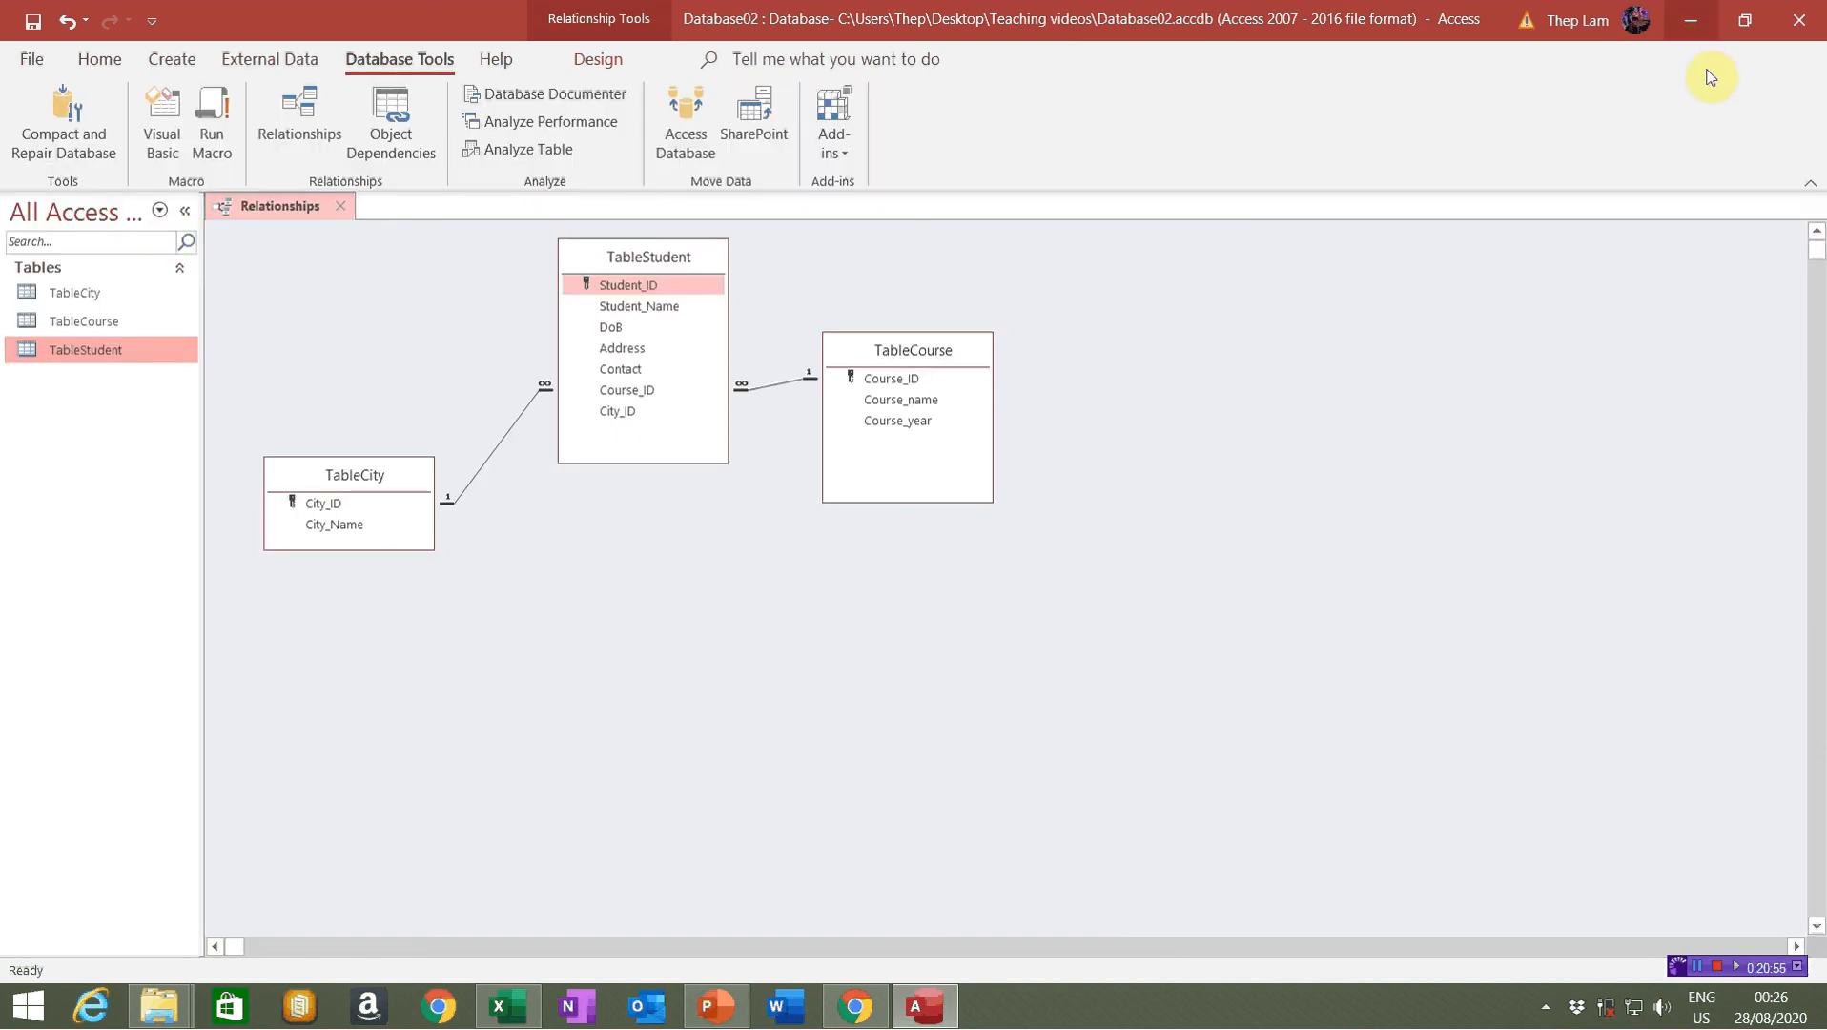
click(1744, 19)
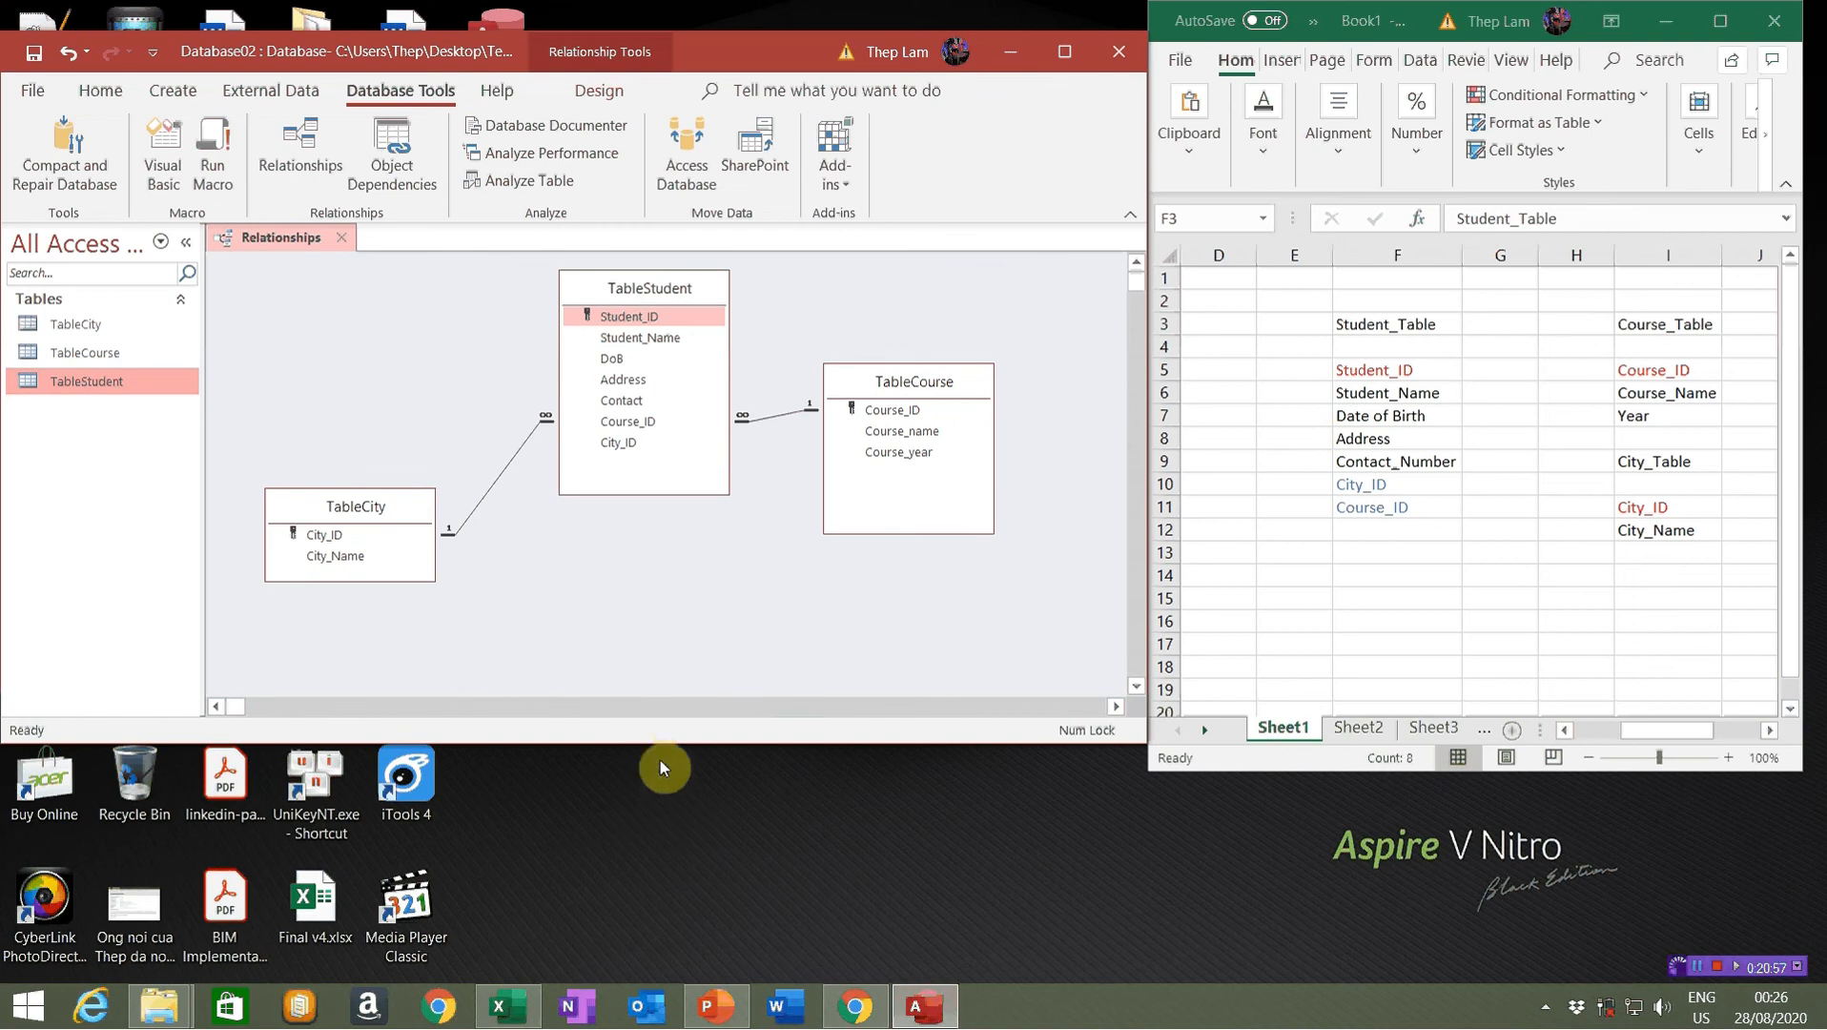
drag(661, 744, 640, 984)
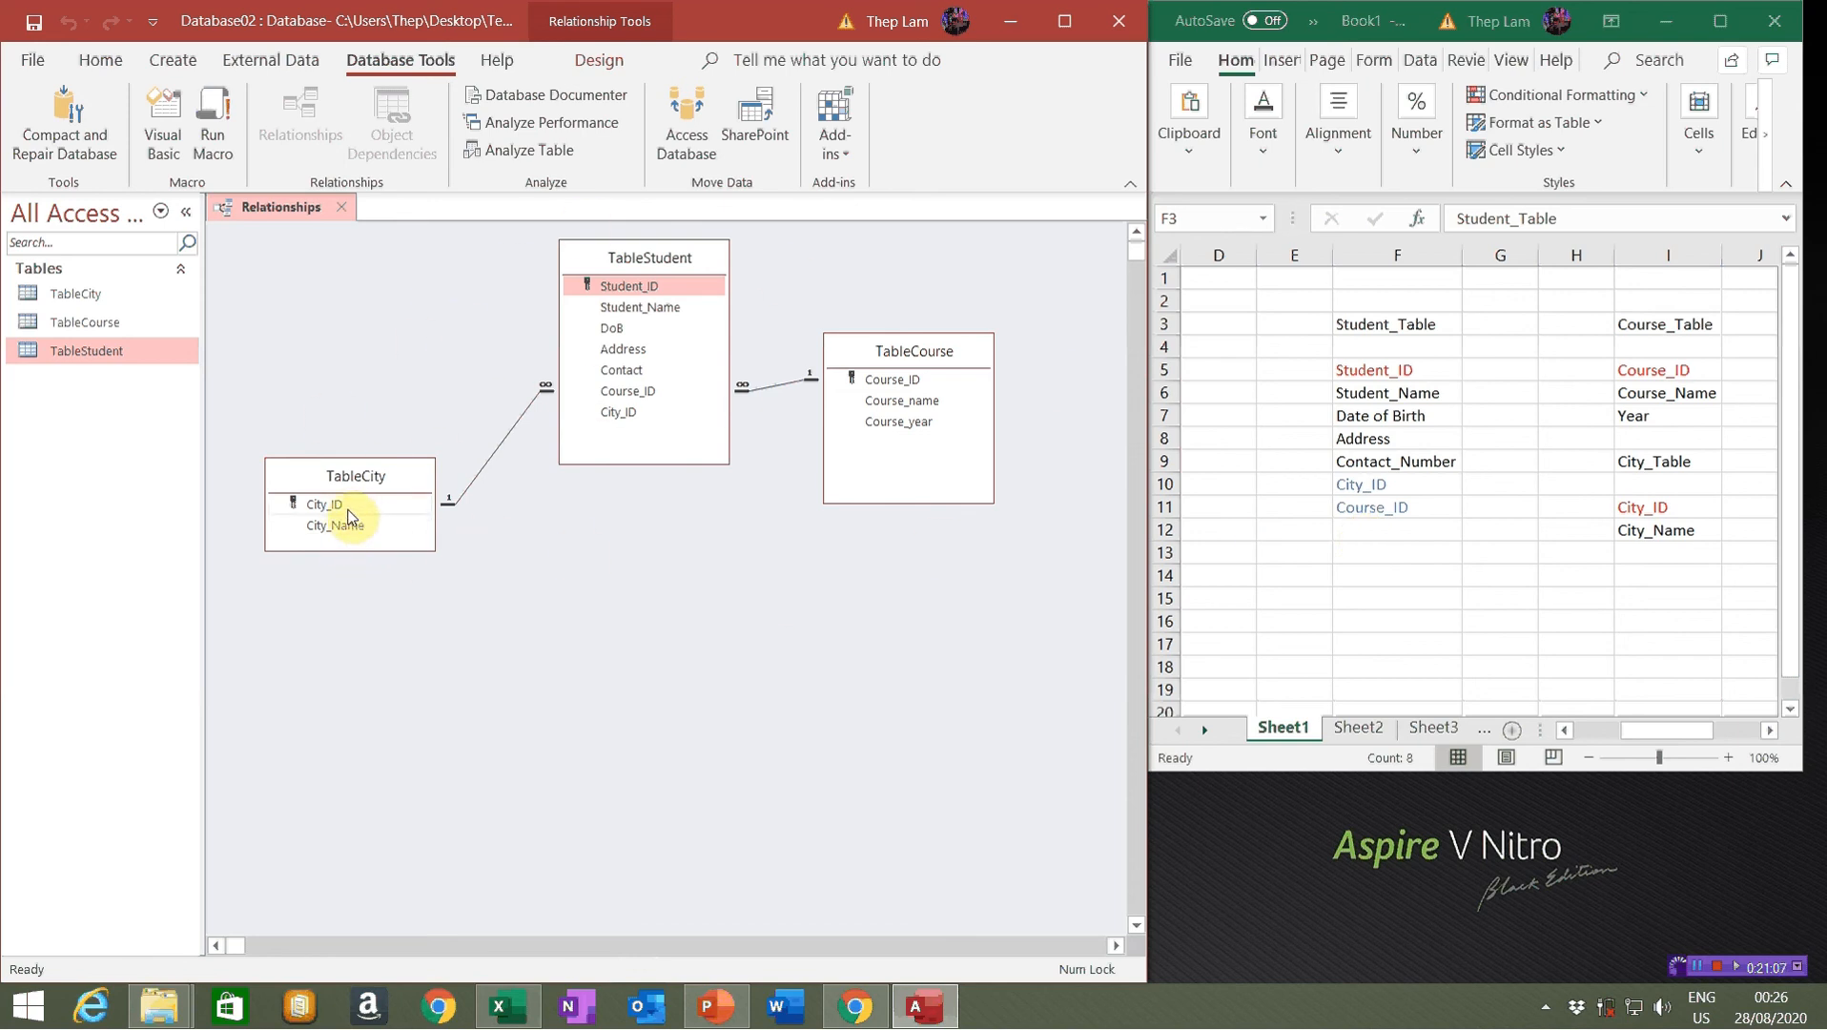
Review City_ID in TableCity and Student_ID and City_ID in TableStudent, and close the Relationships window
click(343, 506)
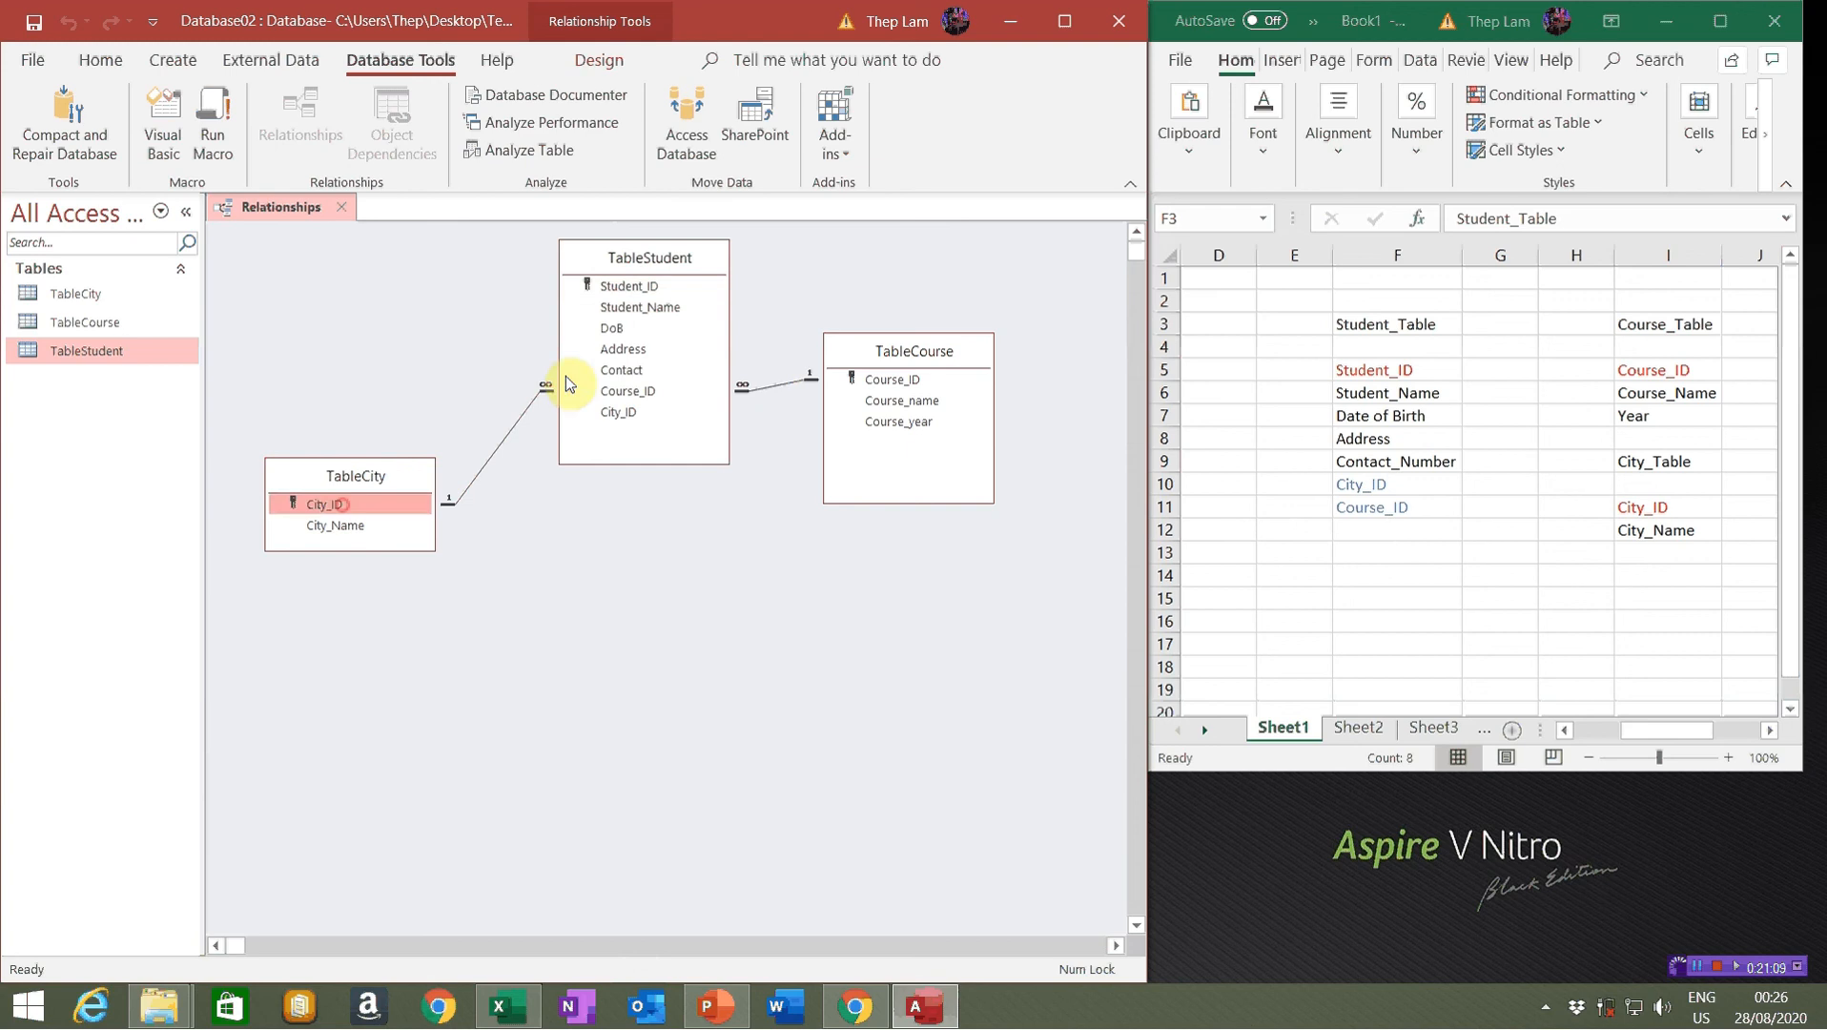
click(632, 289)
click(614, 413)
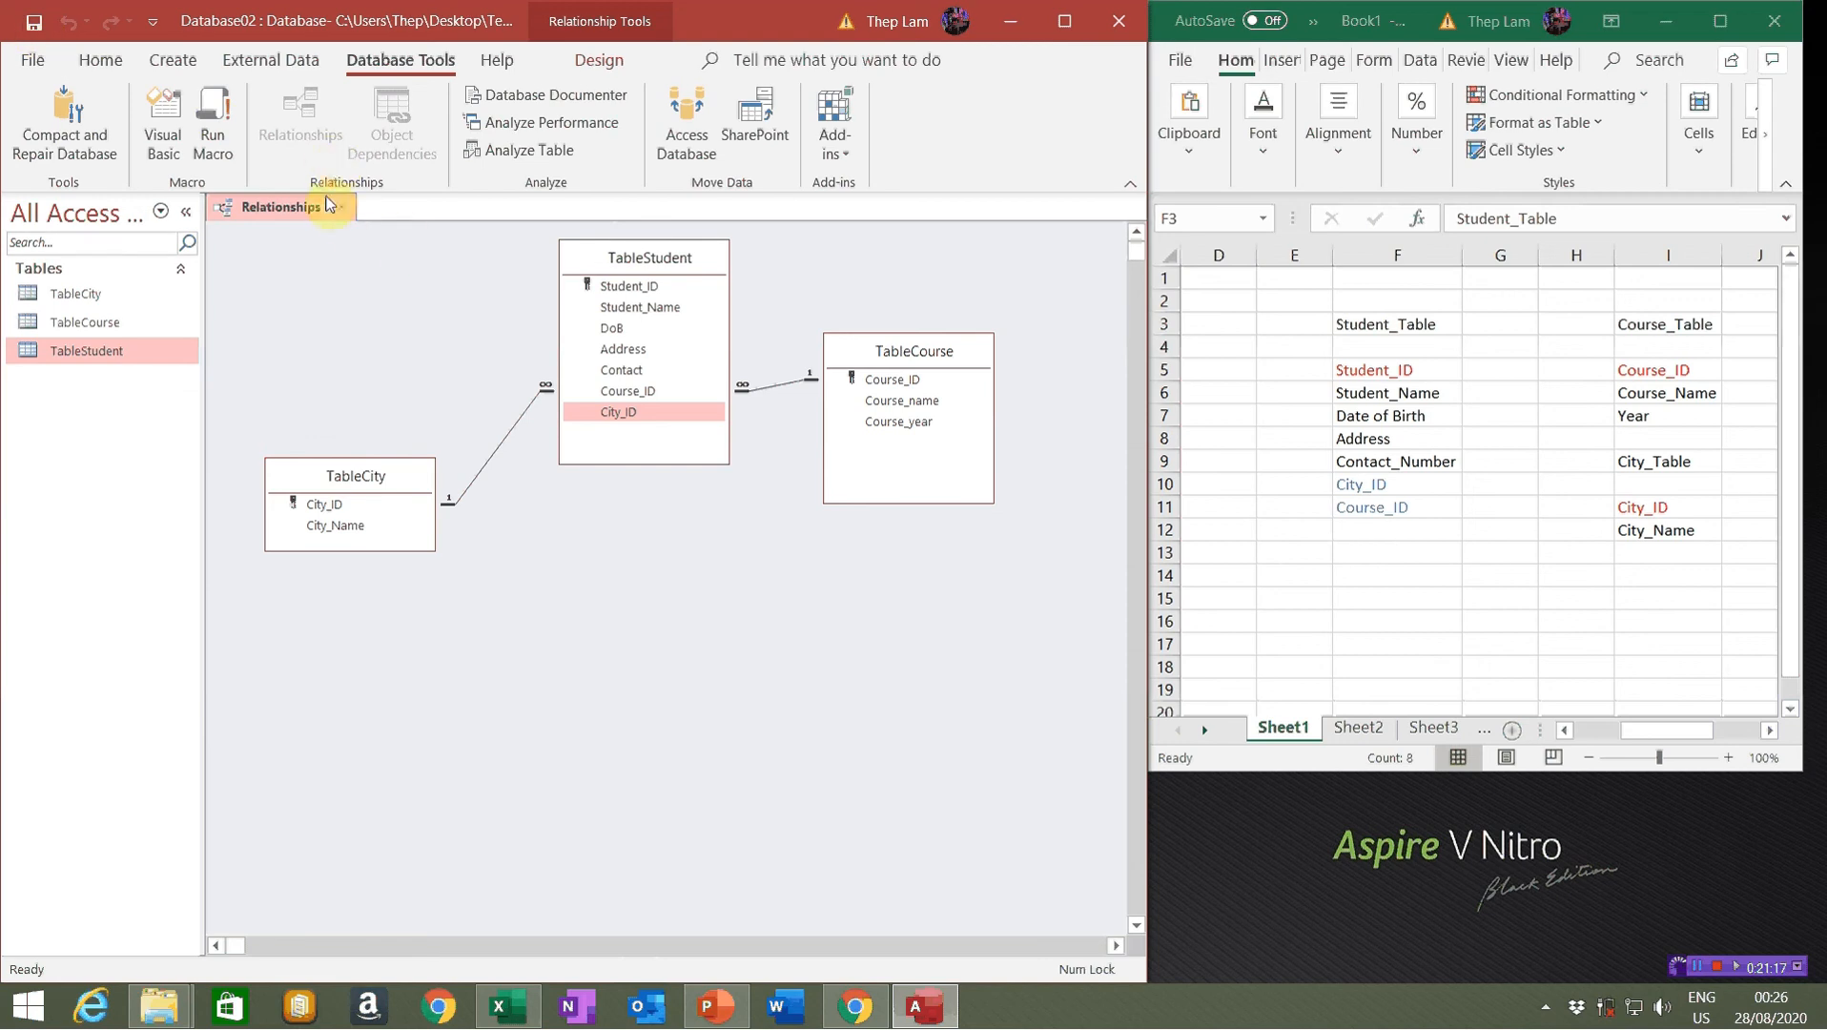
click(340, 207)
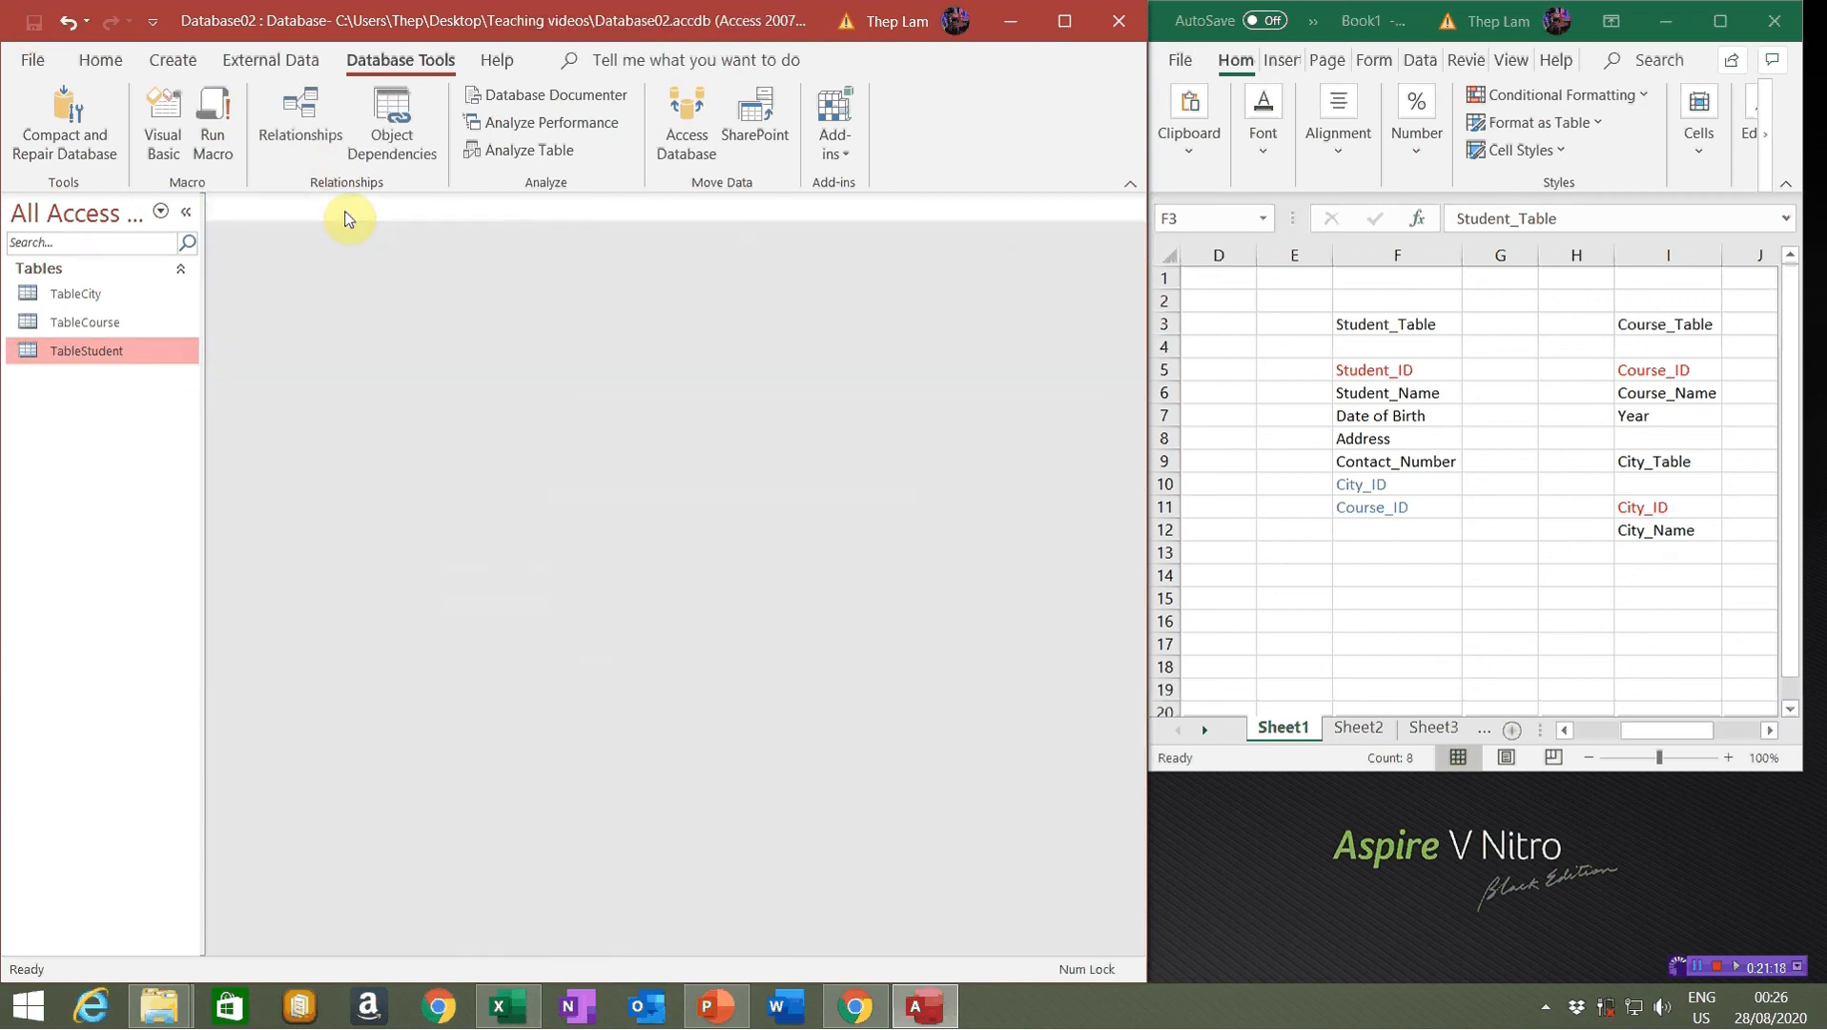
Exit and restart Access, reopen the recent Database02.accdb by entering the database password, and maximize its window
click(1119, 20)
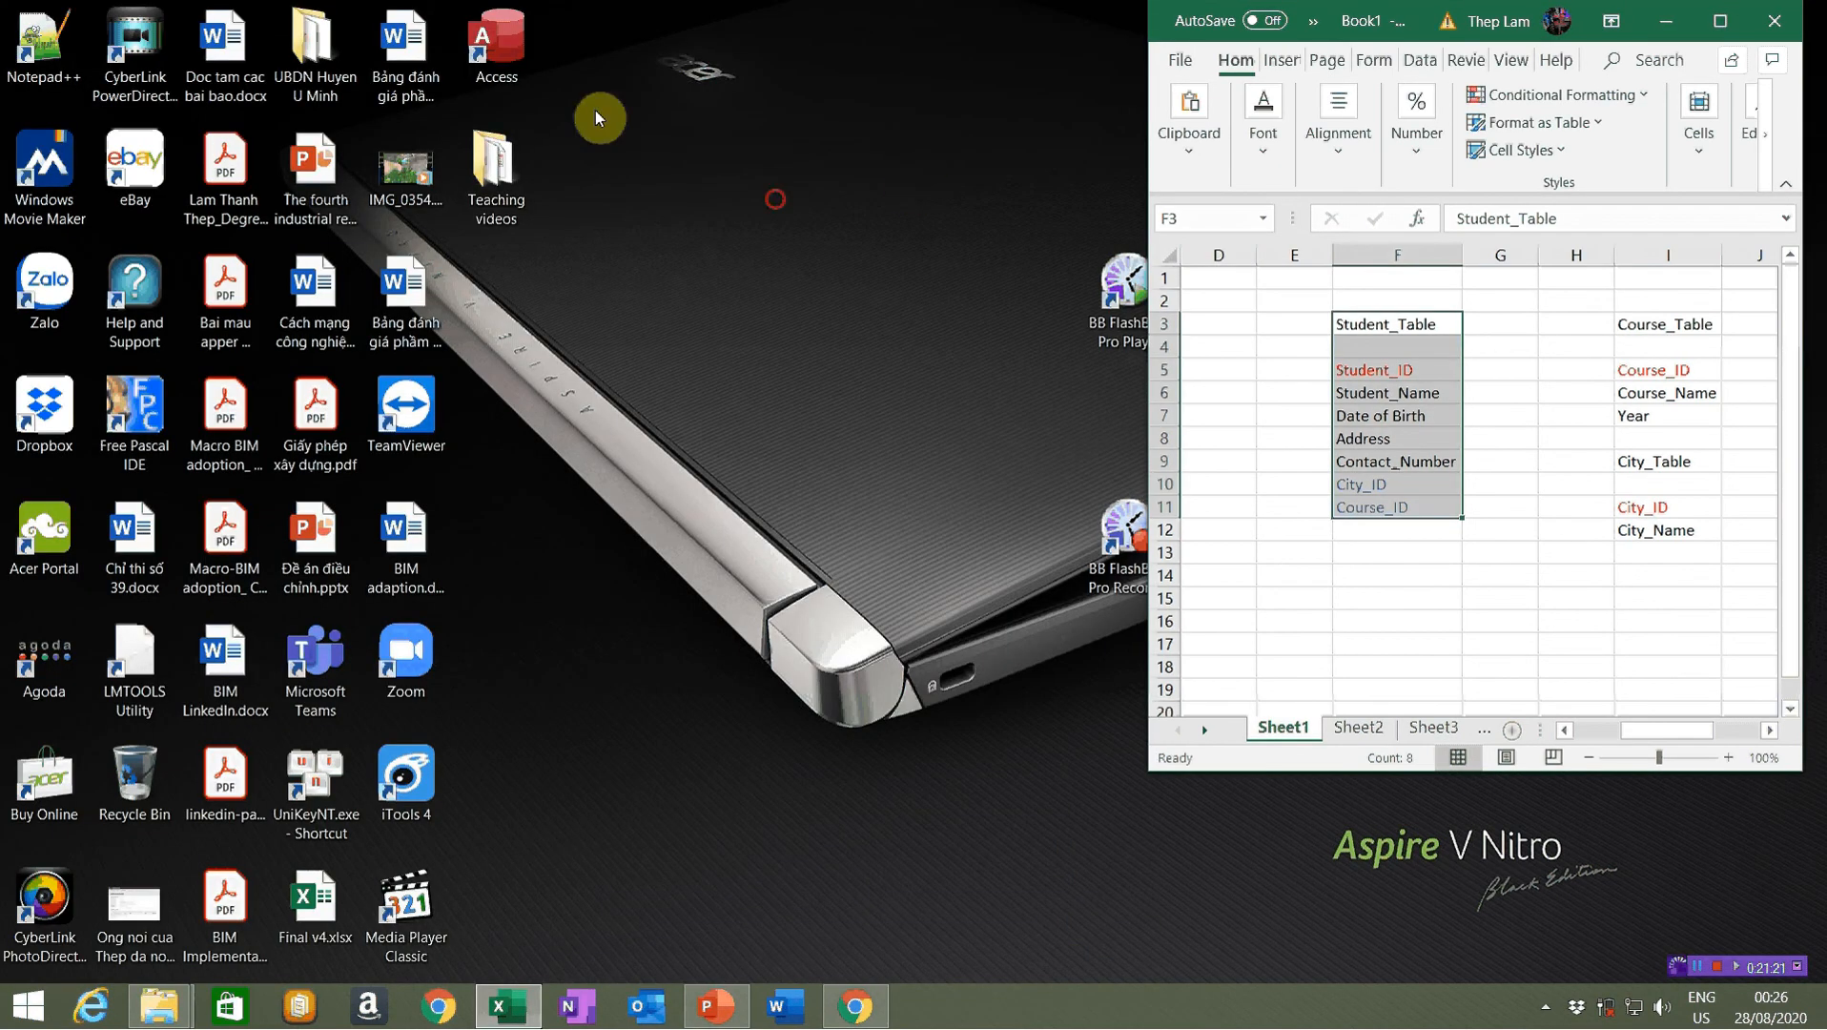
double_click(508, 40)
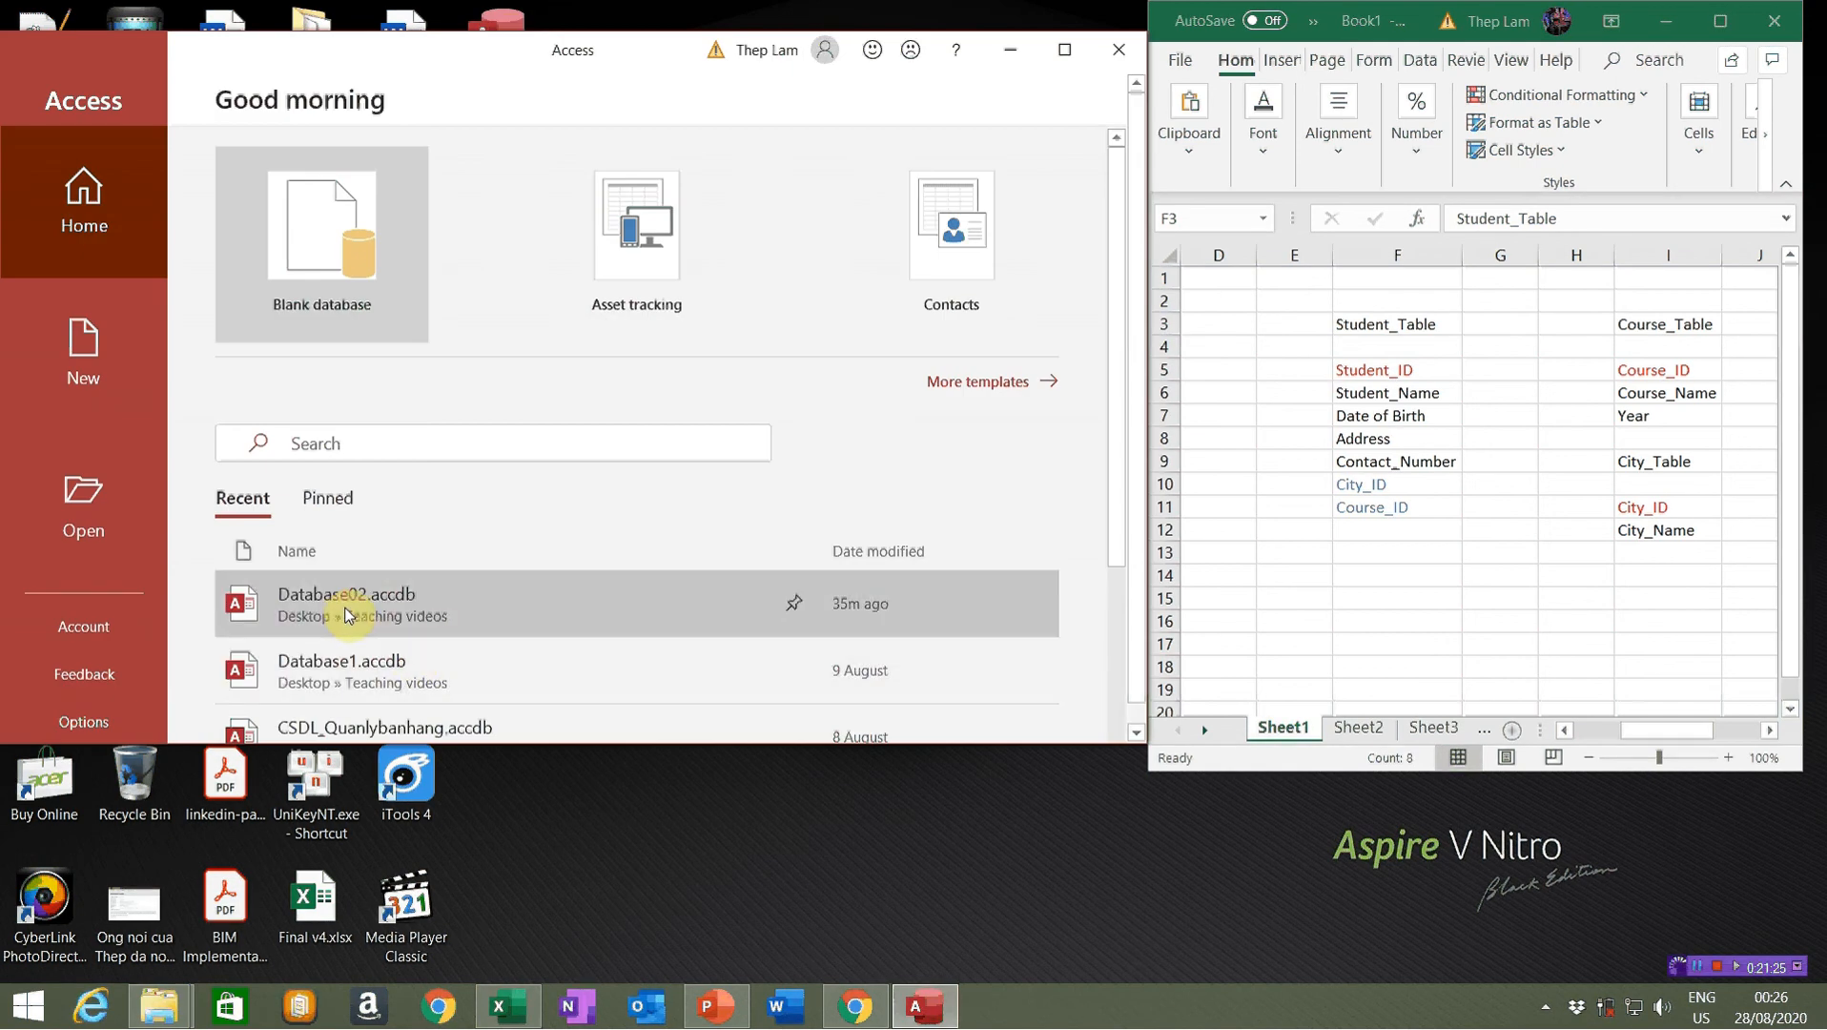
click(353, 610)
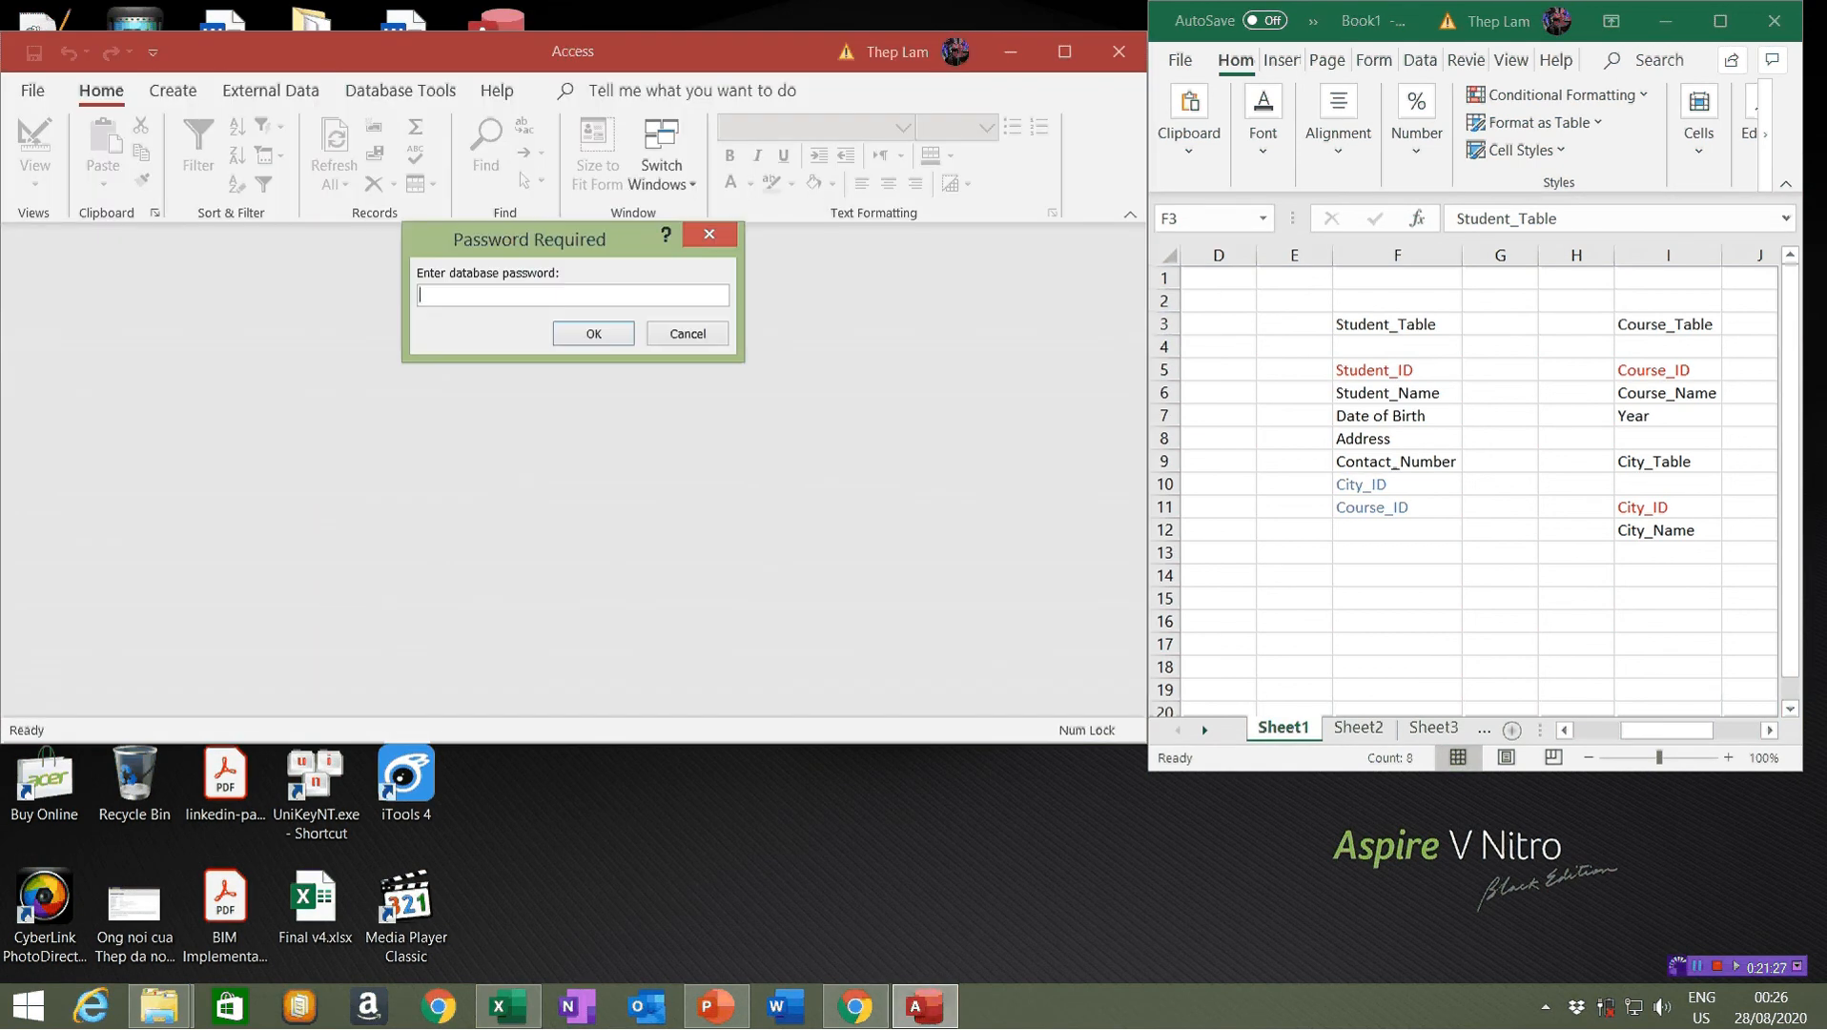
text(******)
click(613, 333)
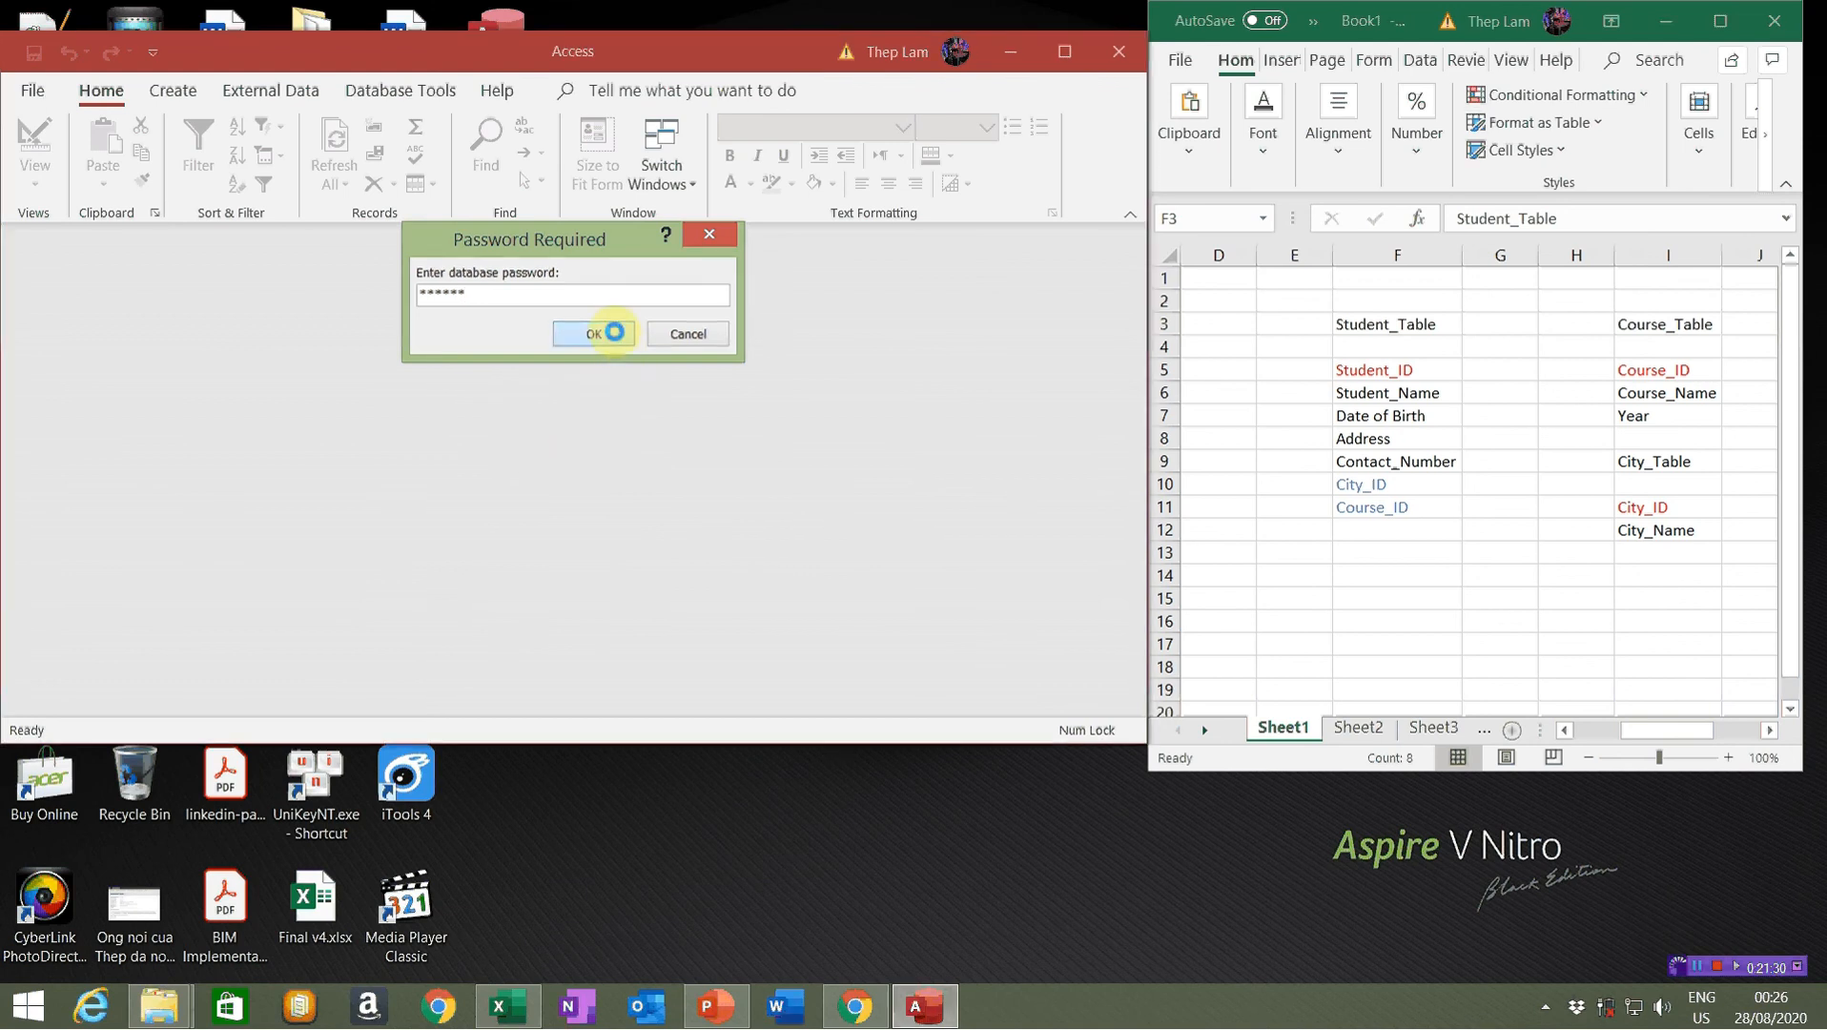
click(1072, 61)
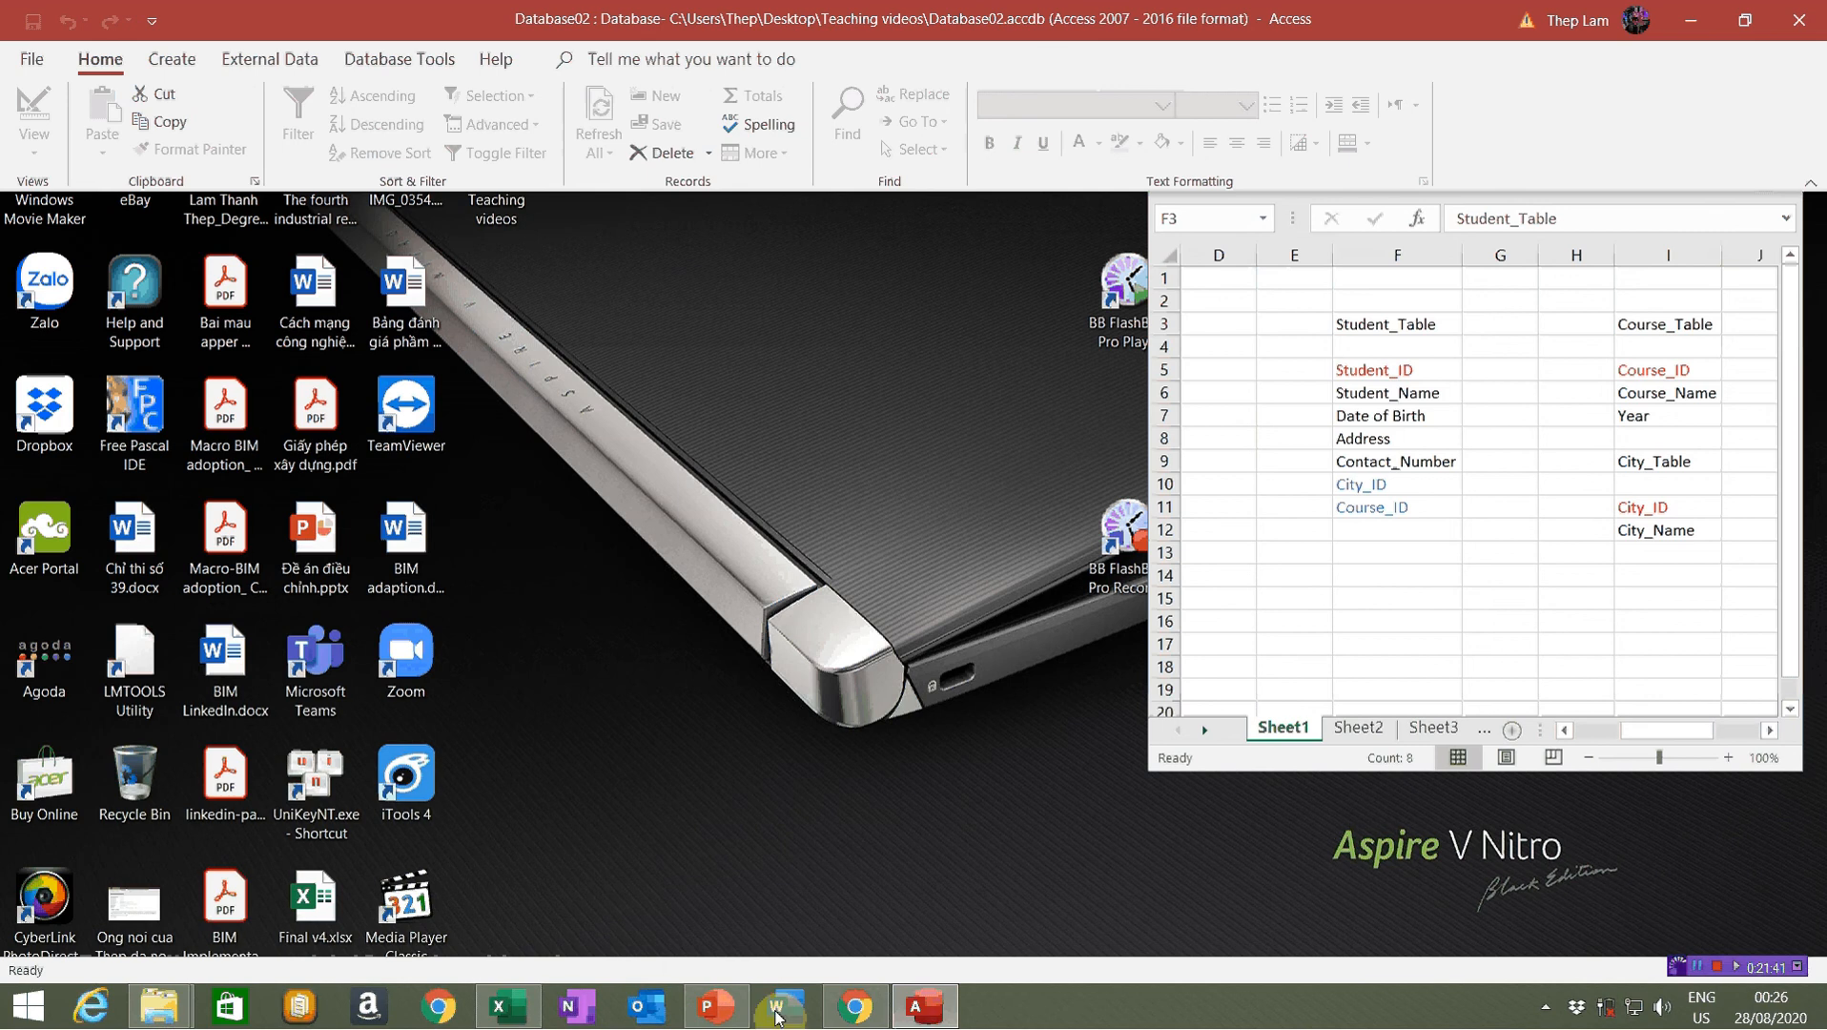
click(924, 1013)
click(925, 1013)
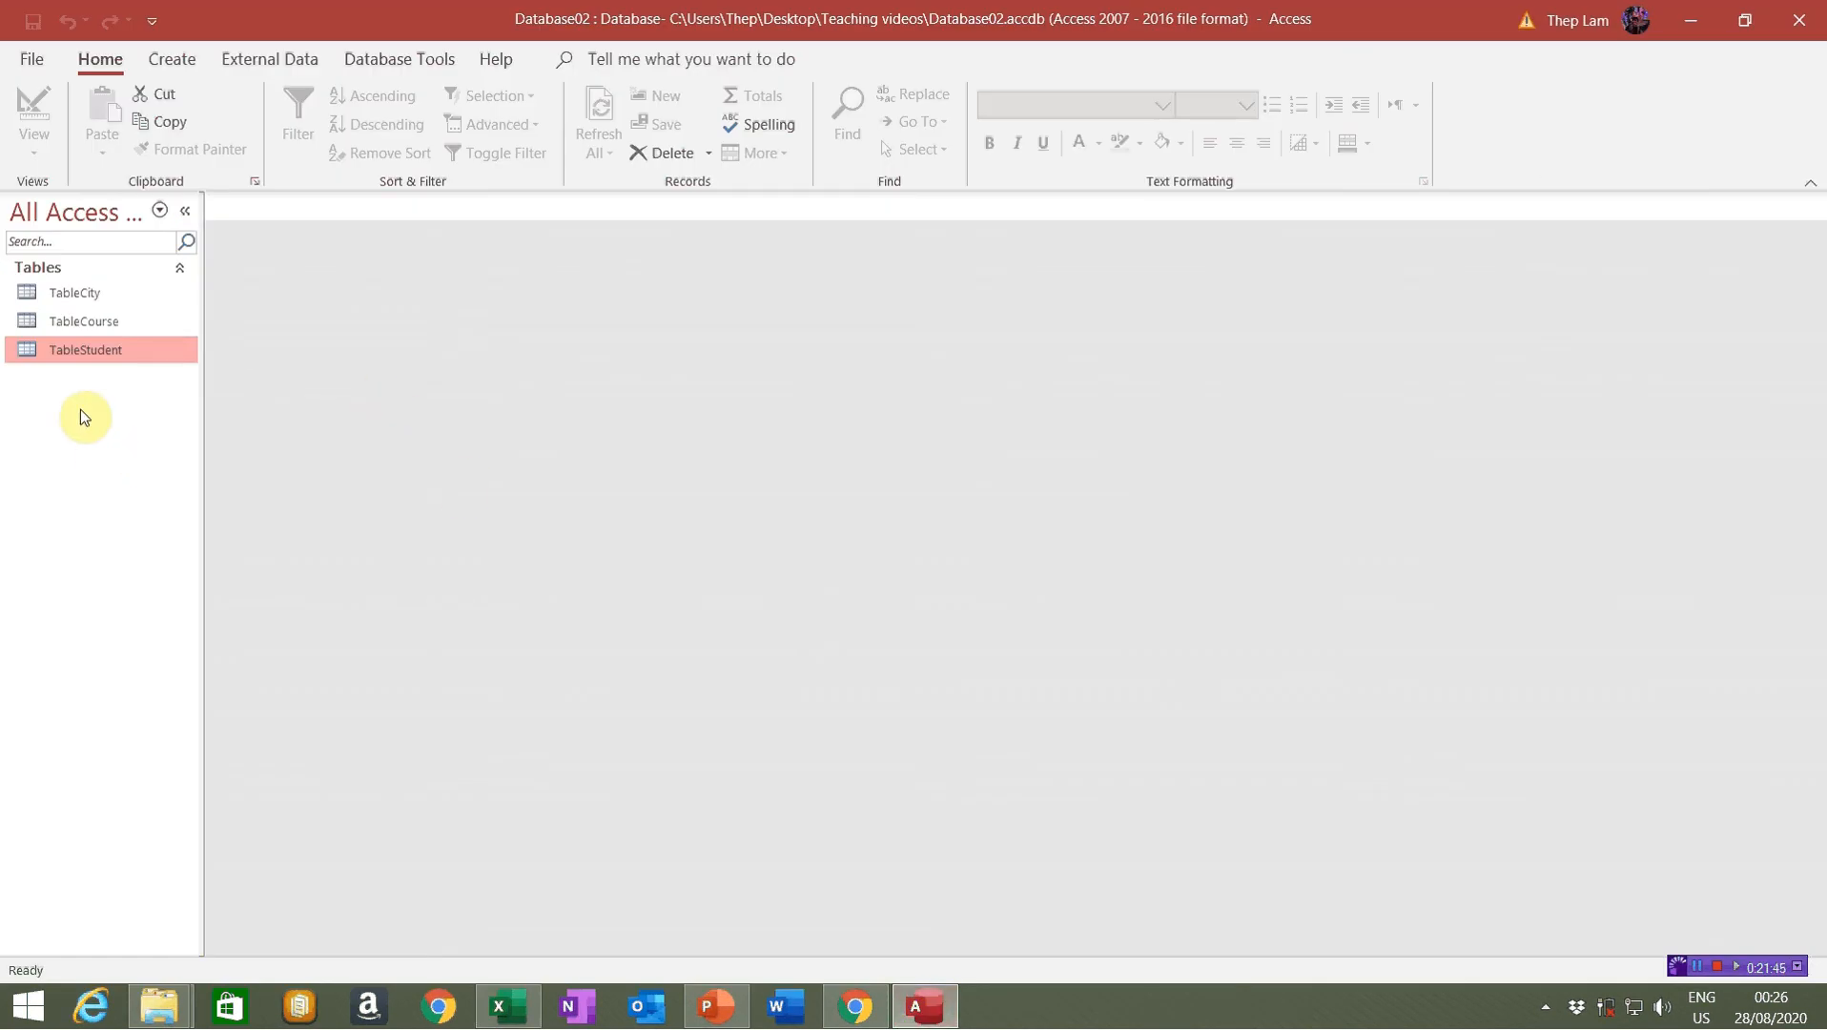
Open TableCity, TableCourse and TableStudent in Datasheet view
double_click(90, 293)
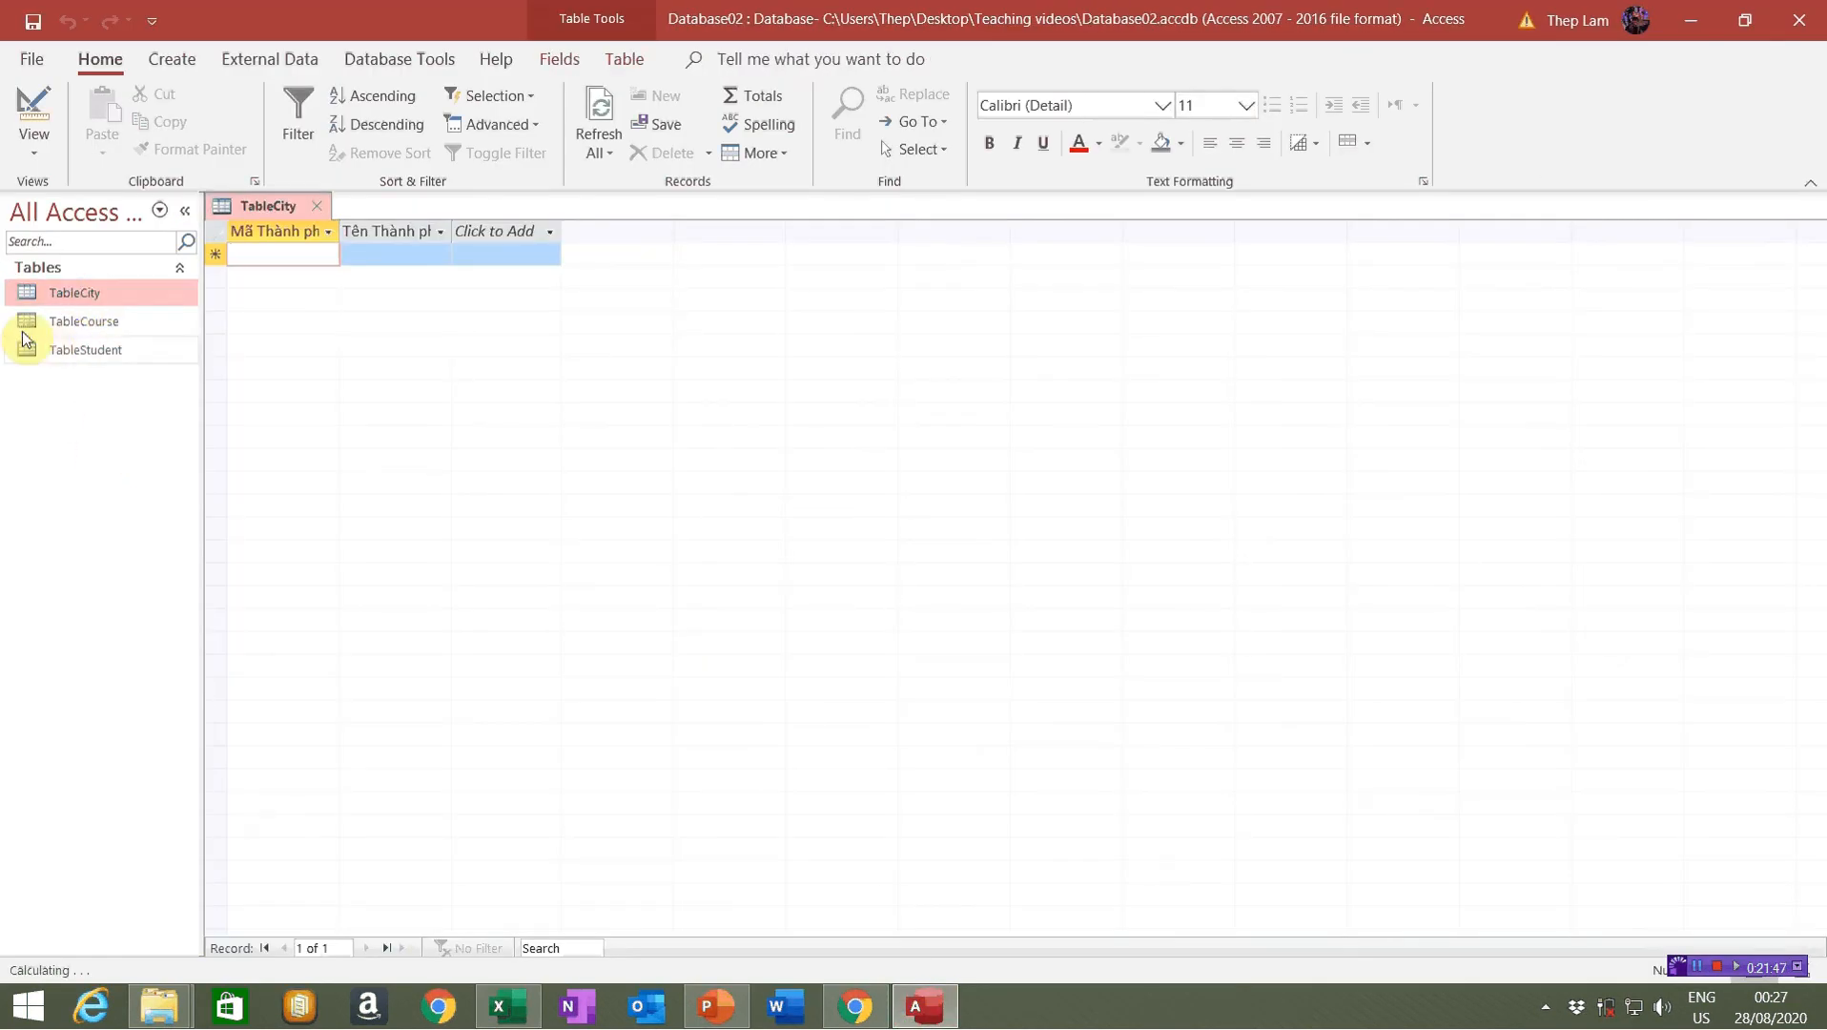
double_click(25, 329)
double_click(76, 354)
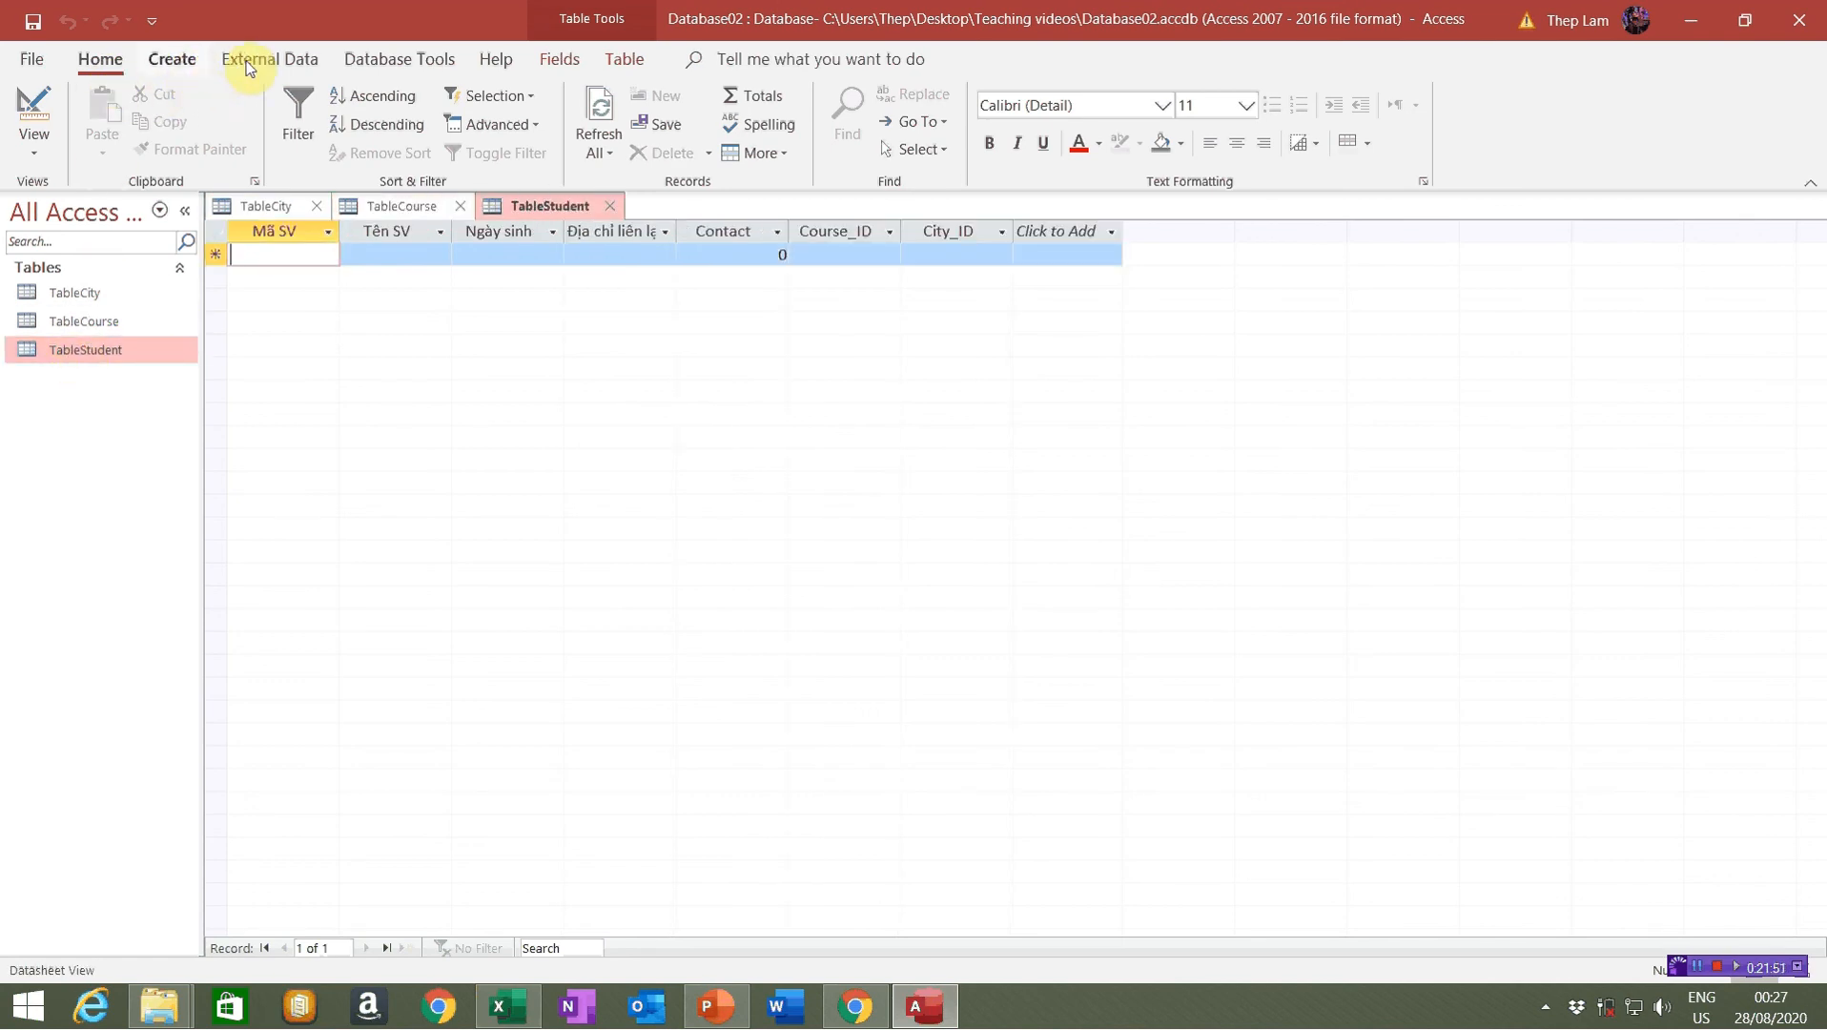
Check the relationships of TableStudent with TableCity and TableCourse in the reopened database, and close the Relationships window
click(415, 59)
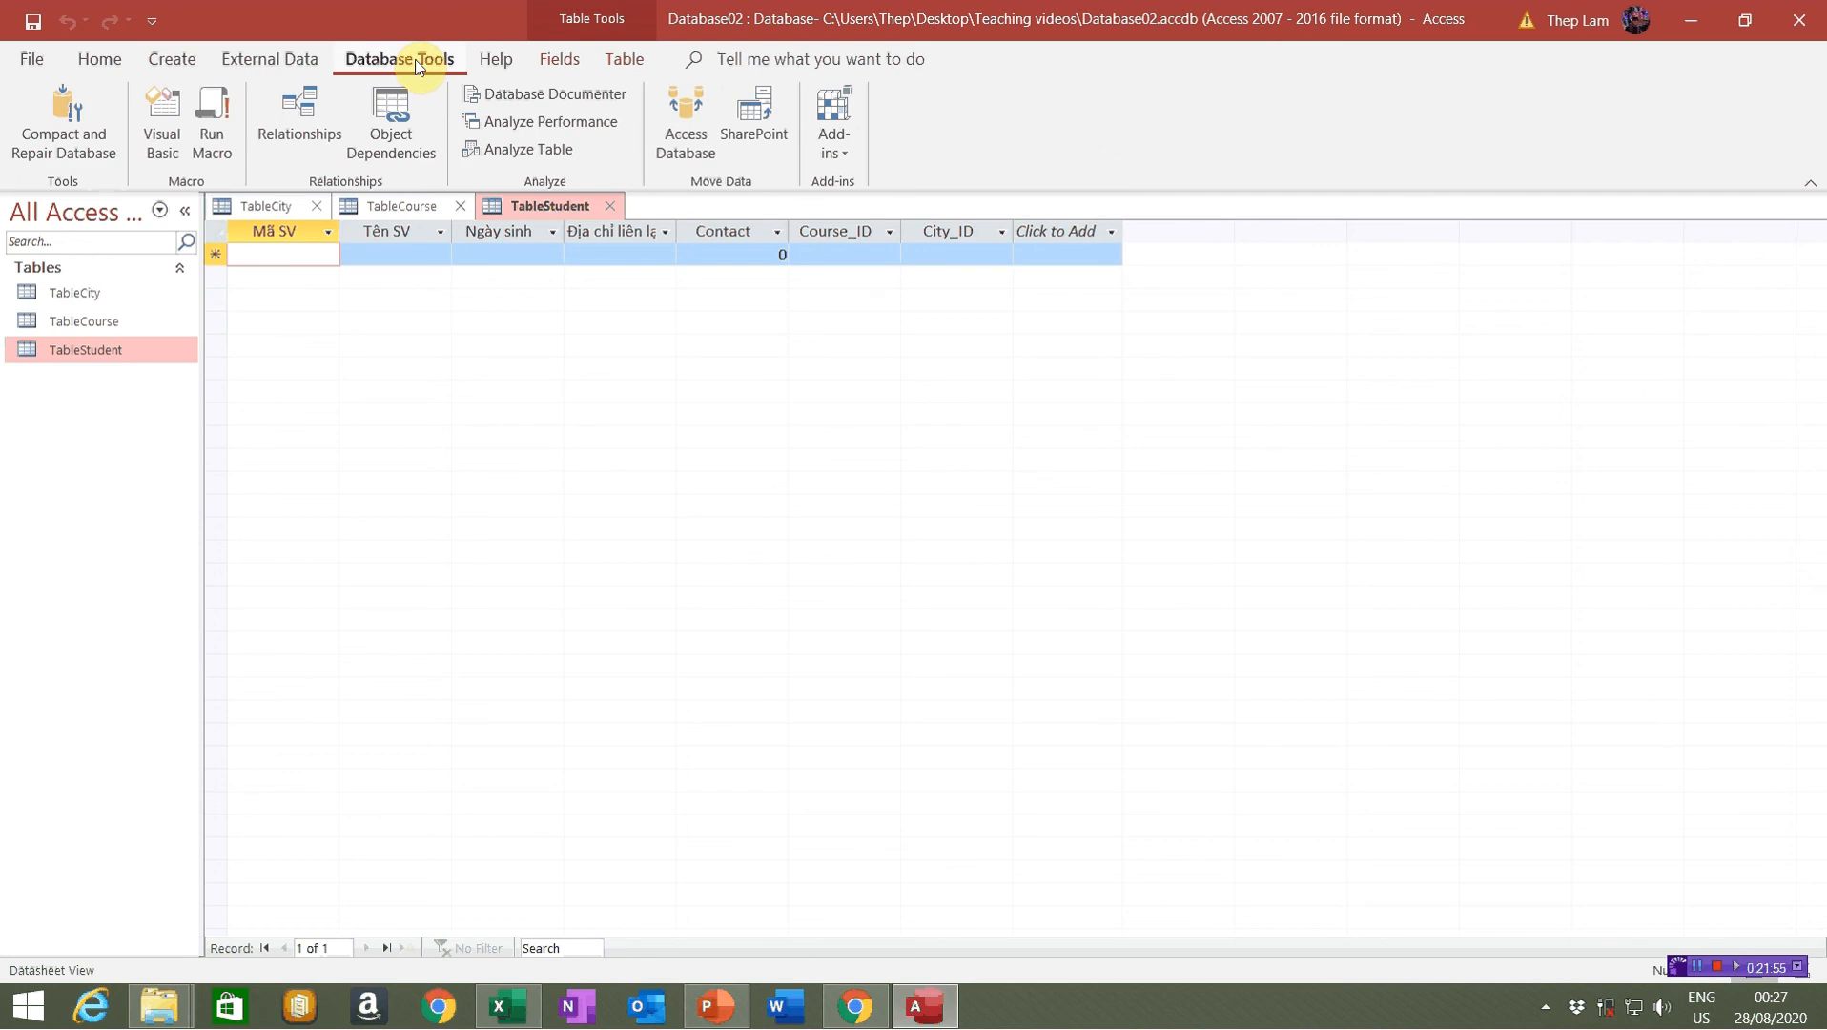
click(315, 110)
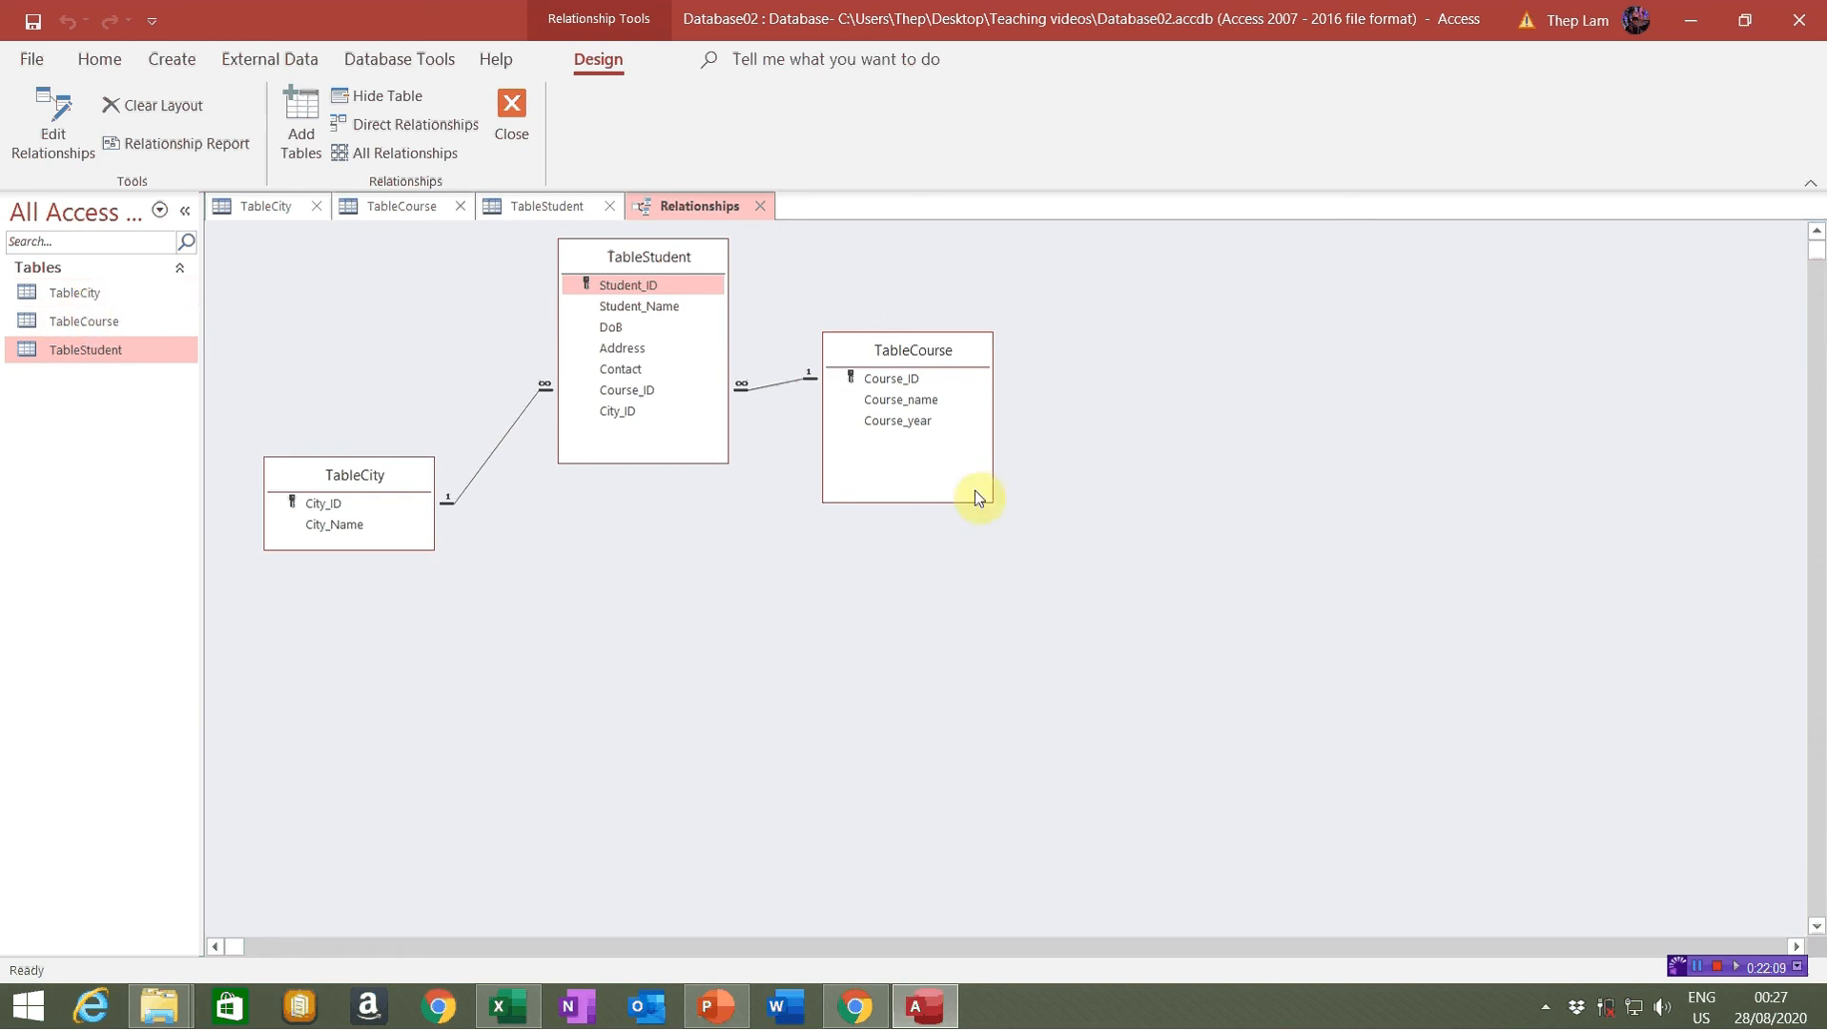
click(760, 207)
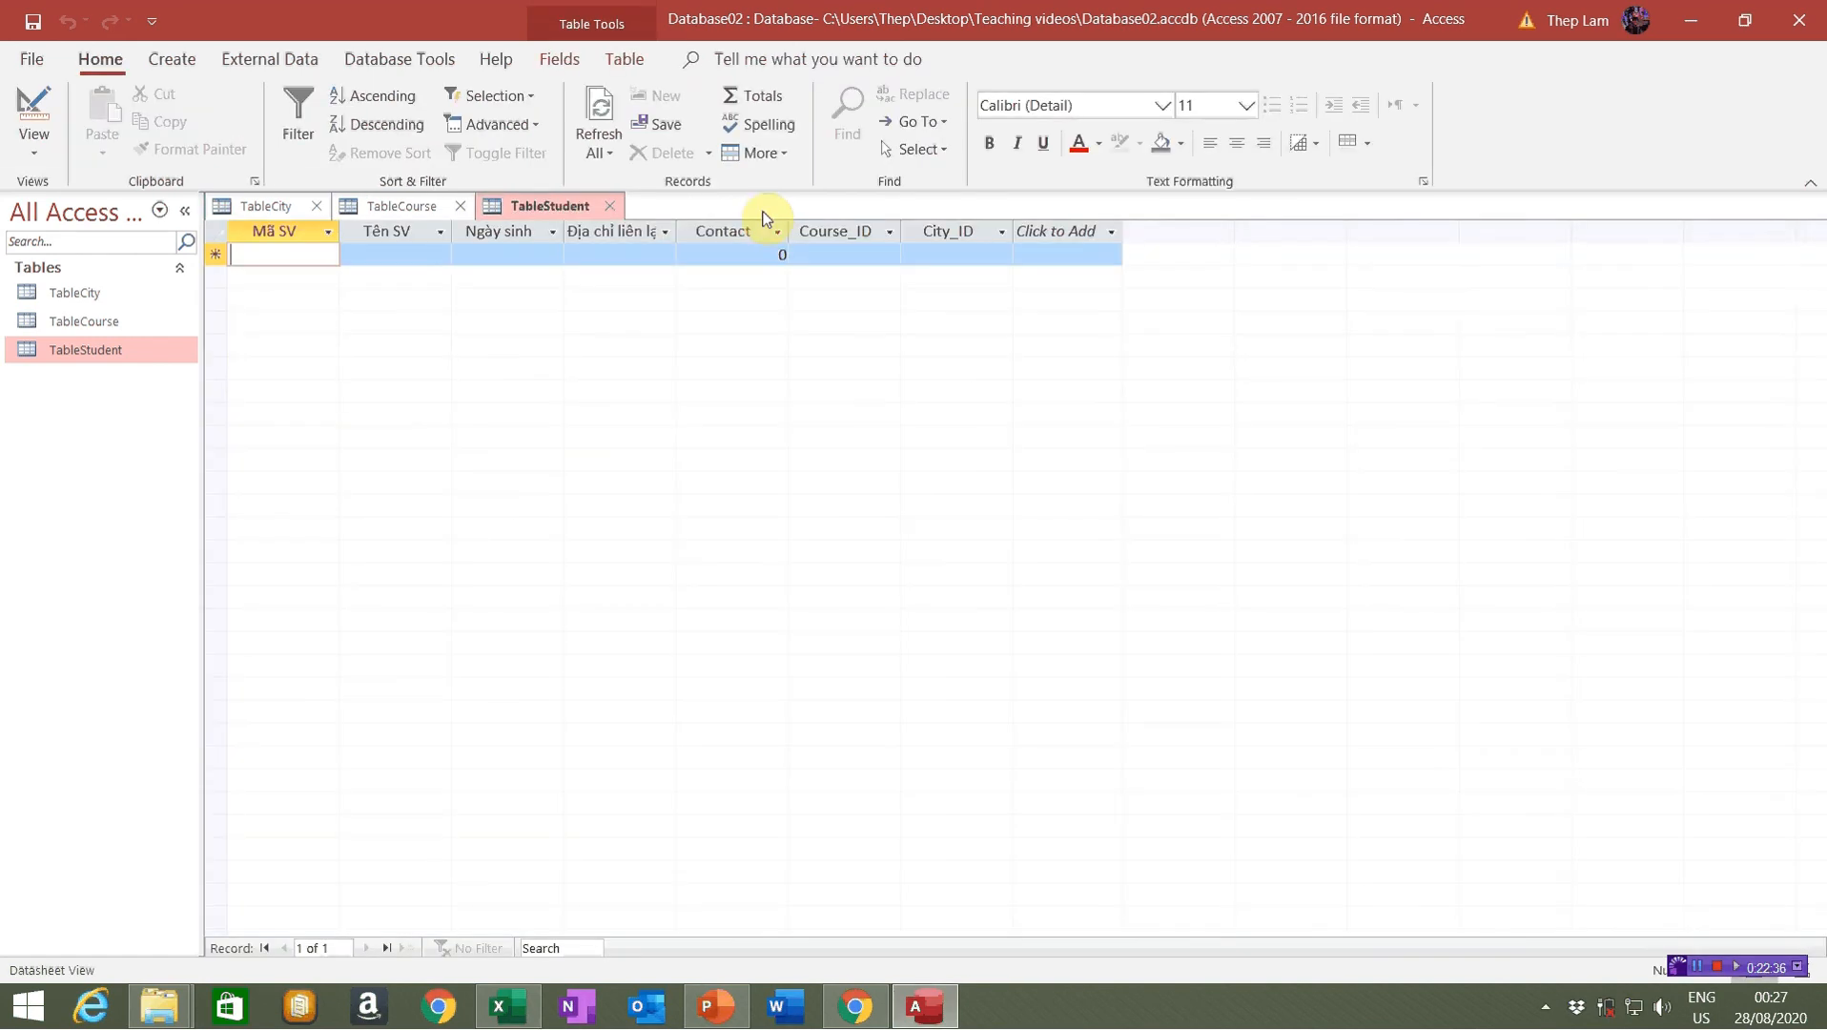